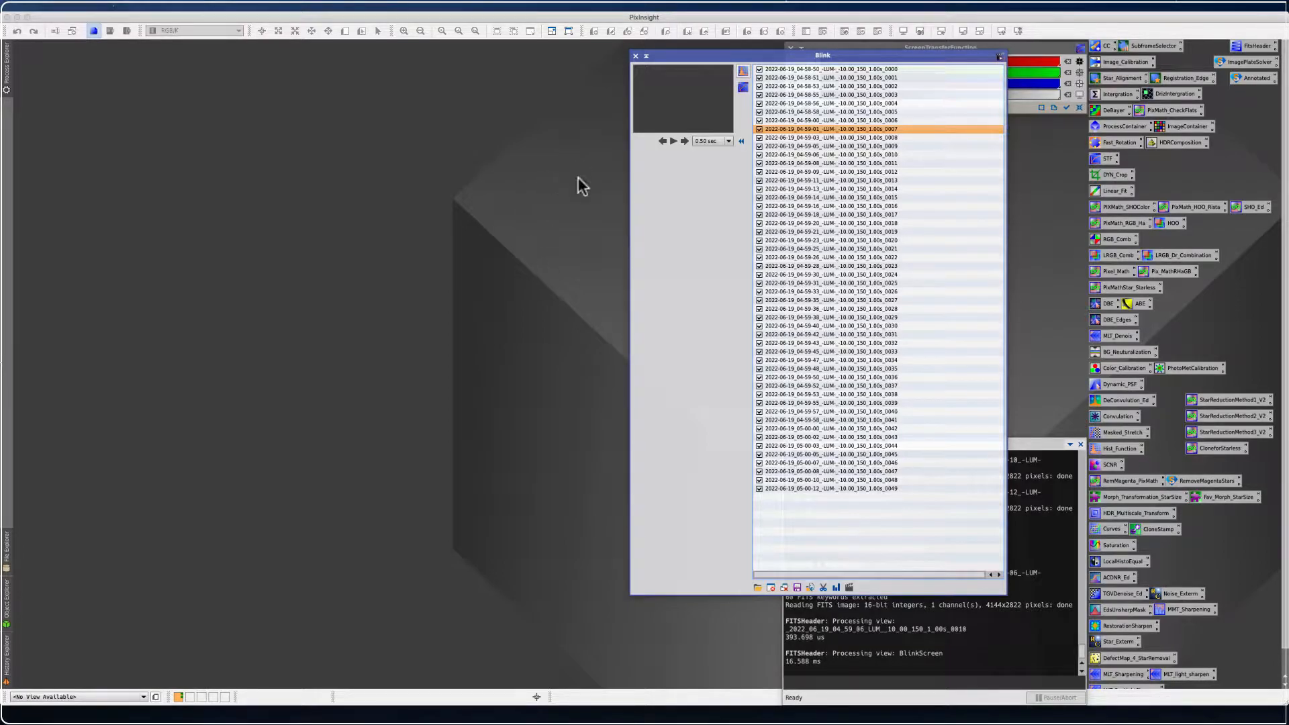
# Turn off the stretch of the bias frames, then close the Blink process and its BlinkScreen image
pyautogui.moveTo(666, 57); pyautogui.dragTo(640, 49)
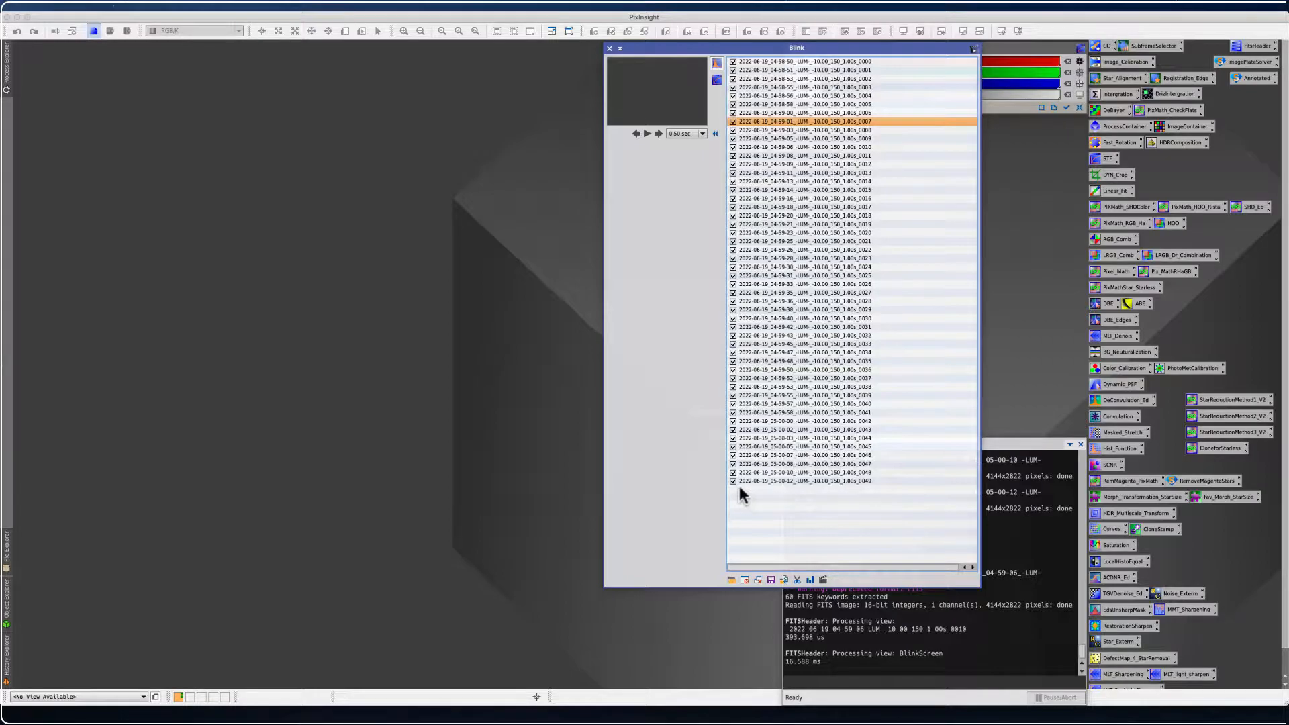
pyautogui.click(713, 66)
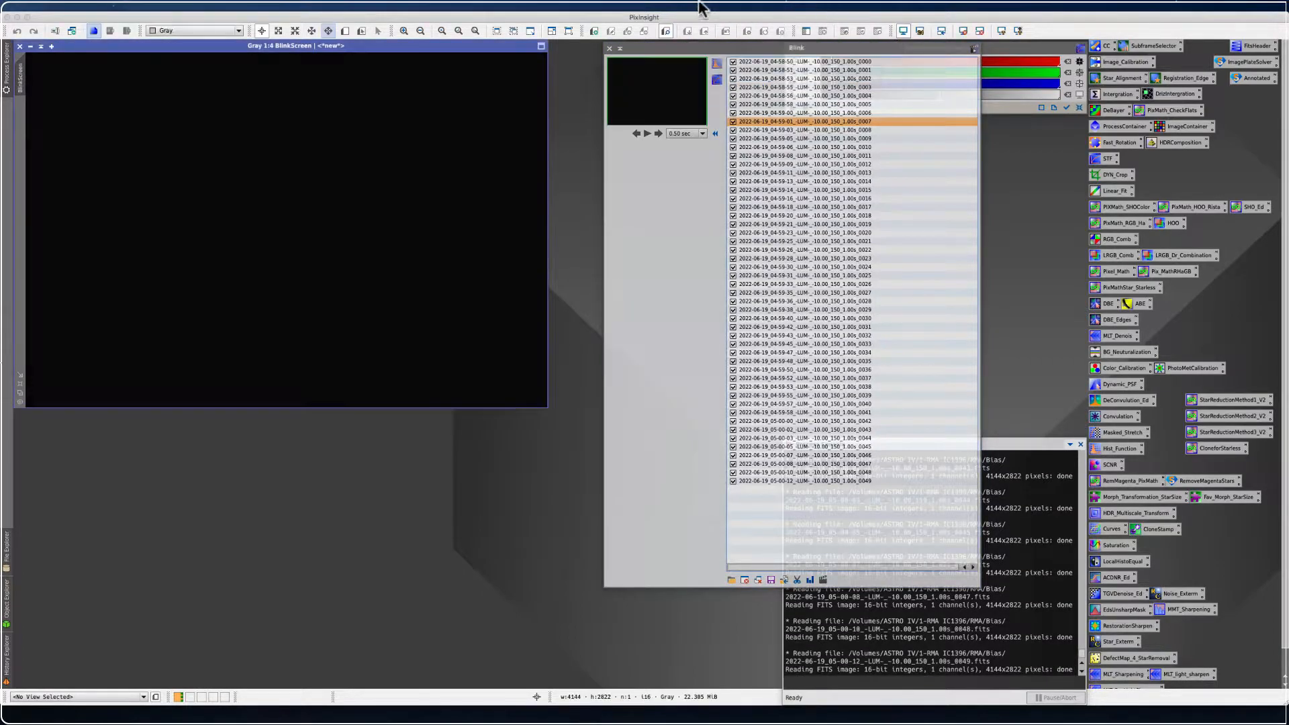
pyautogui.click(610, 49)
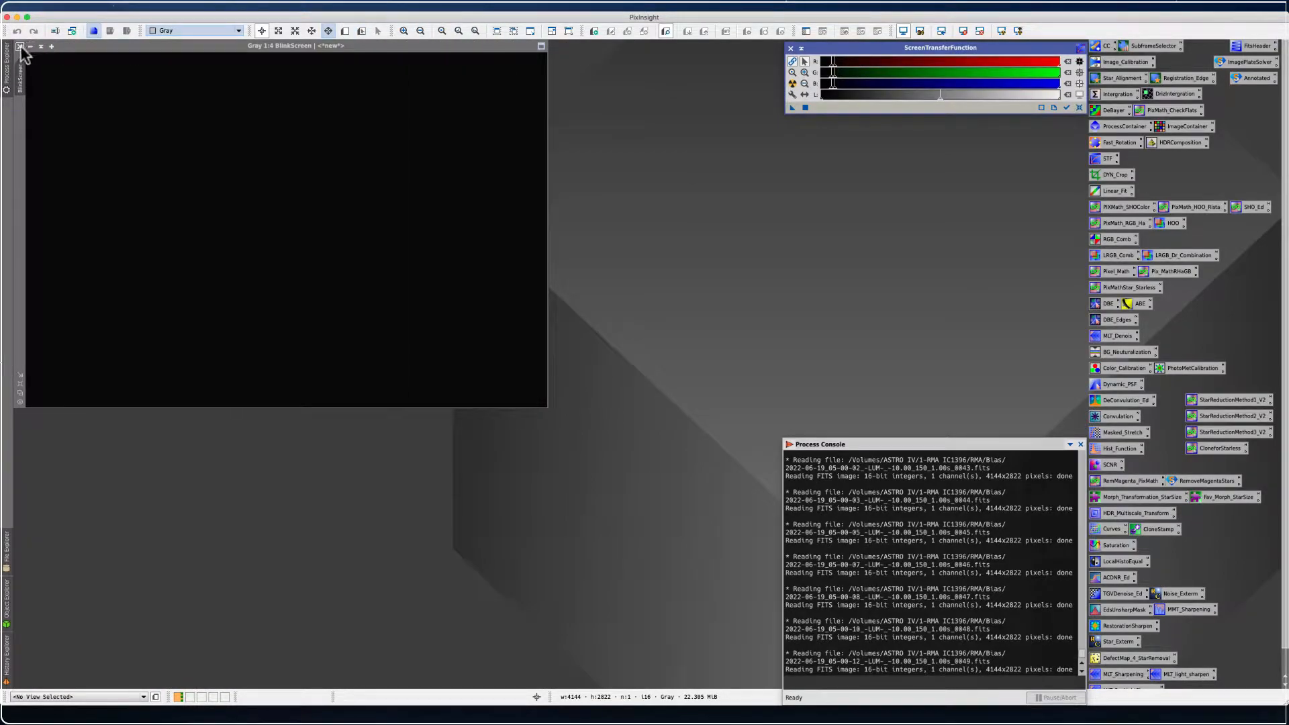
pyautogui.click(20, 46)
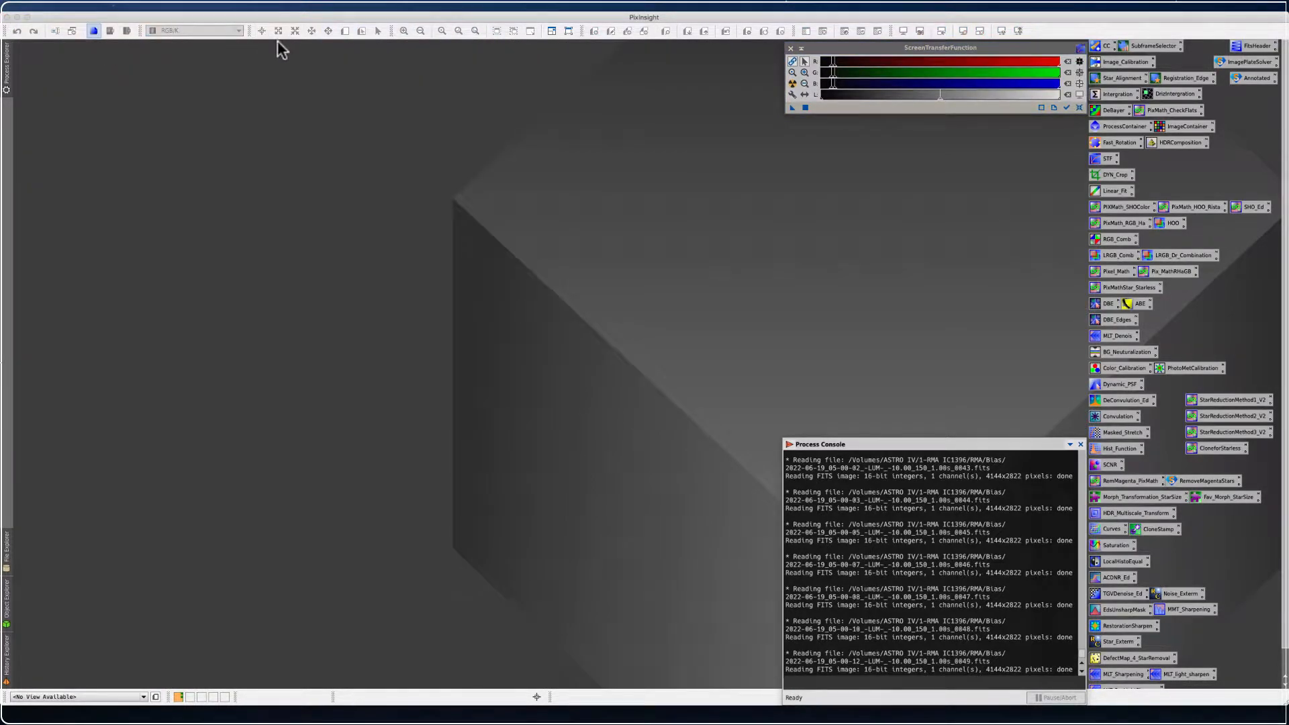
# Open the Blink process and close all of the images it has loaded
pyautogui.click(235, 7)
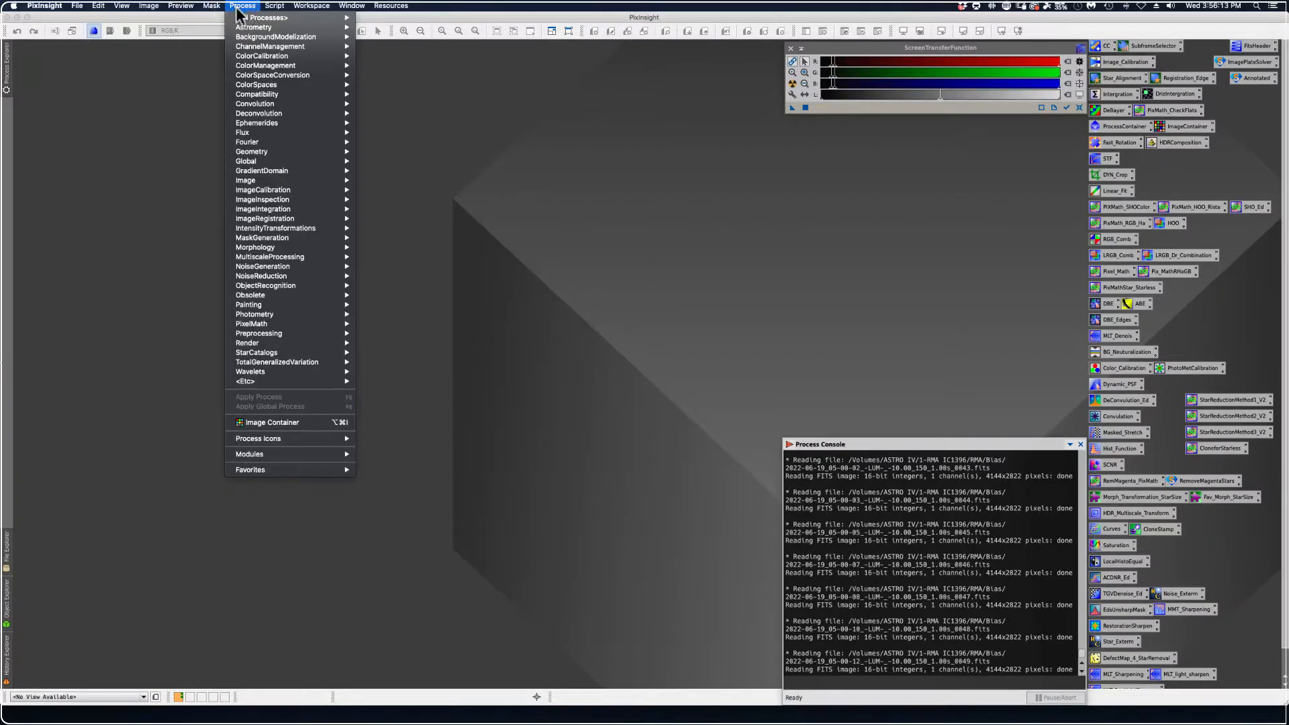
pyautogui.moveTo(249, 18)
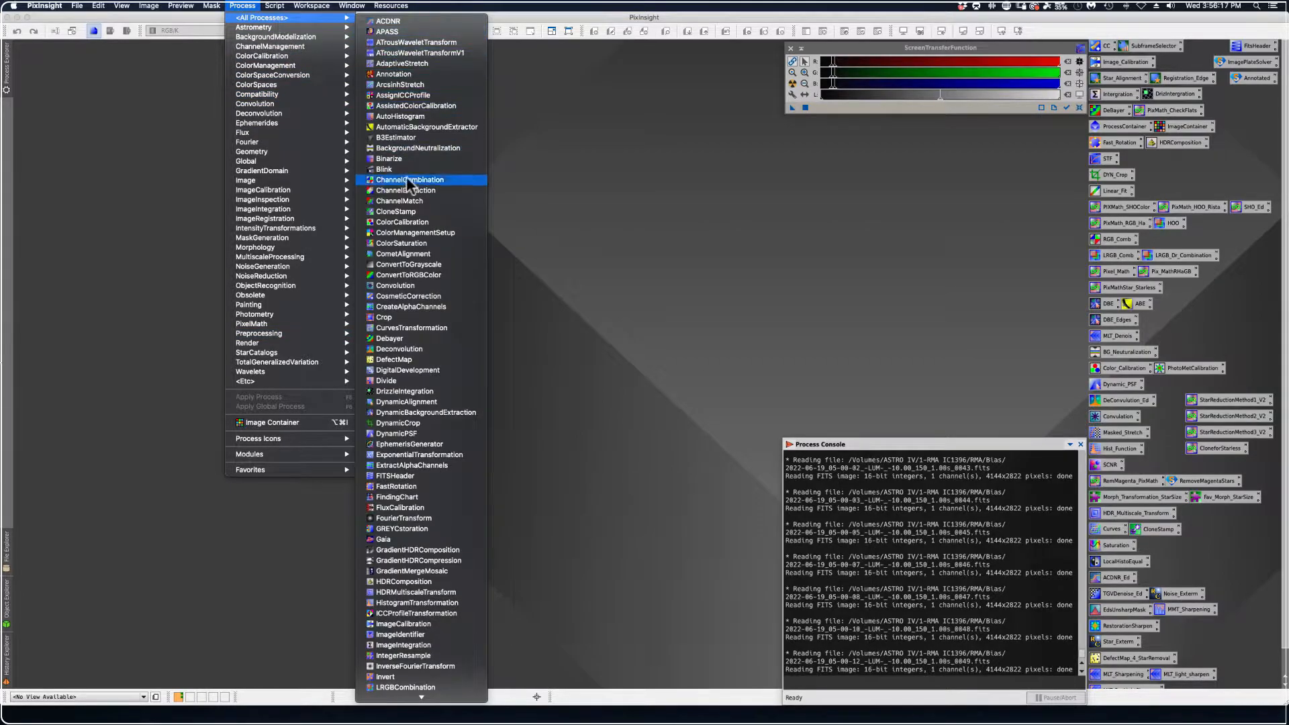
pyautogui.click(403, 176)
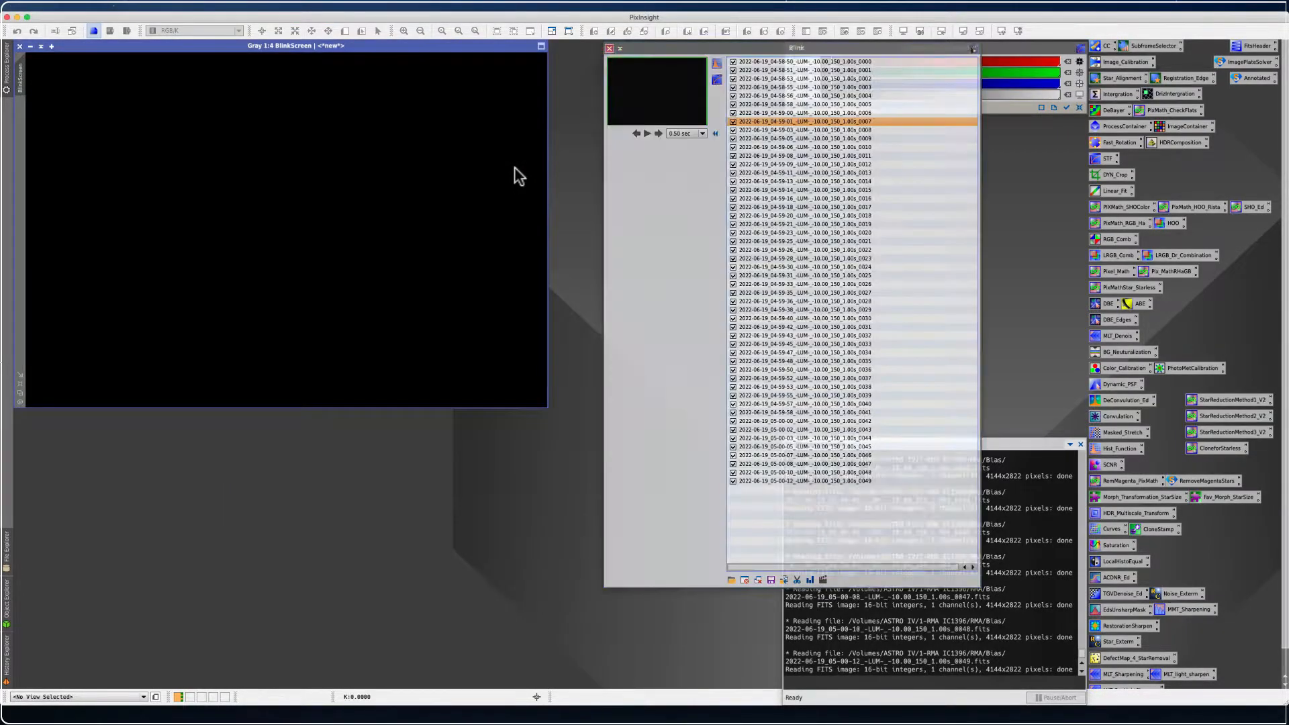
pyautogui.click(757, 579)
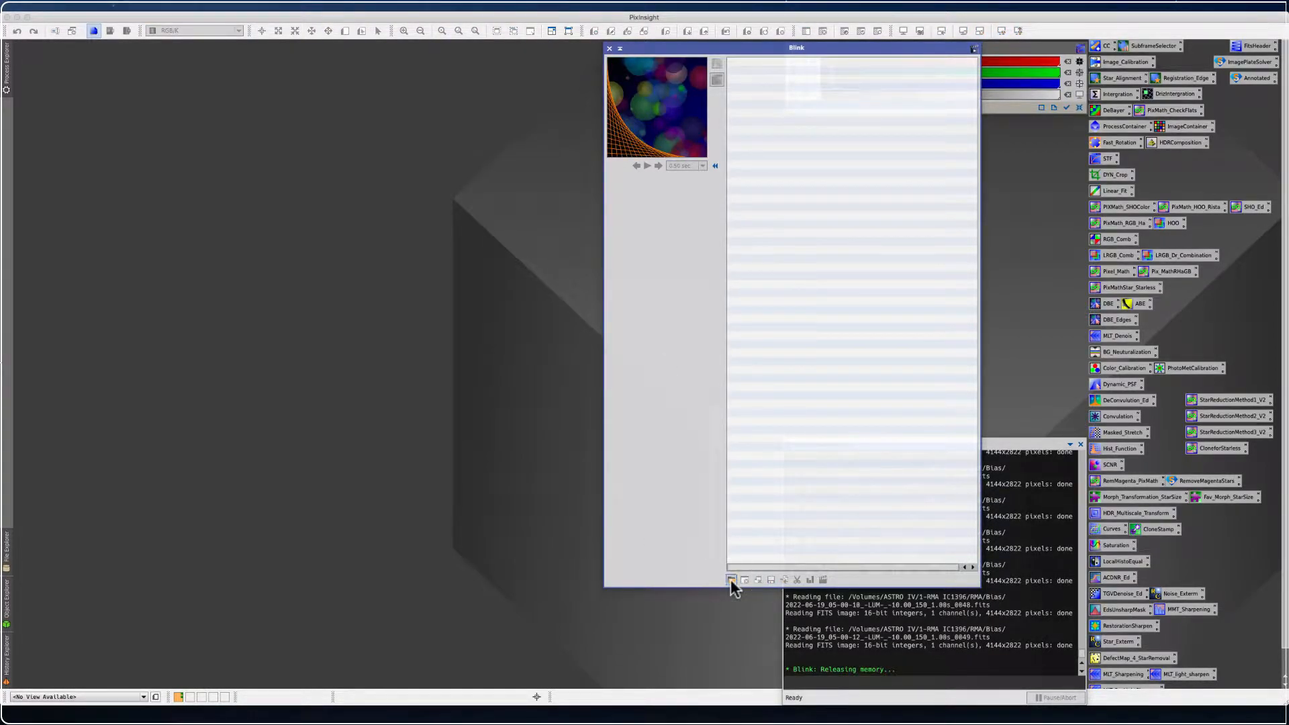
# Load bias frames 0000 through 0049 into Blink from the Bias folder of 1-RMA IC1396/RMA
pyautogui.click(731, 580)
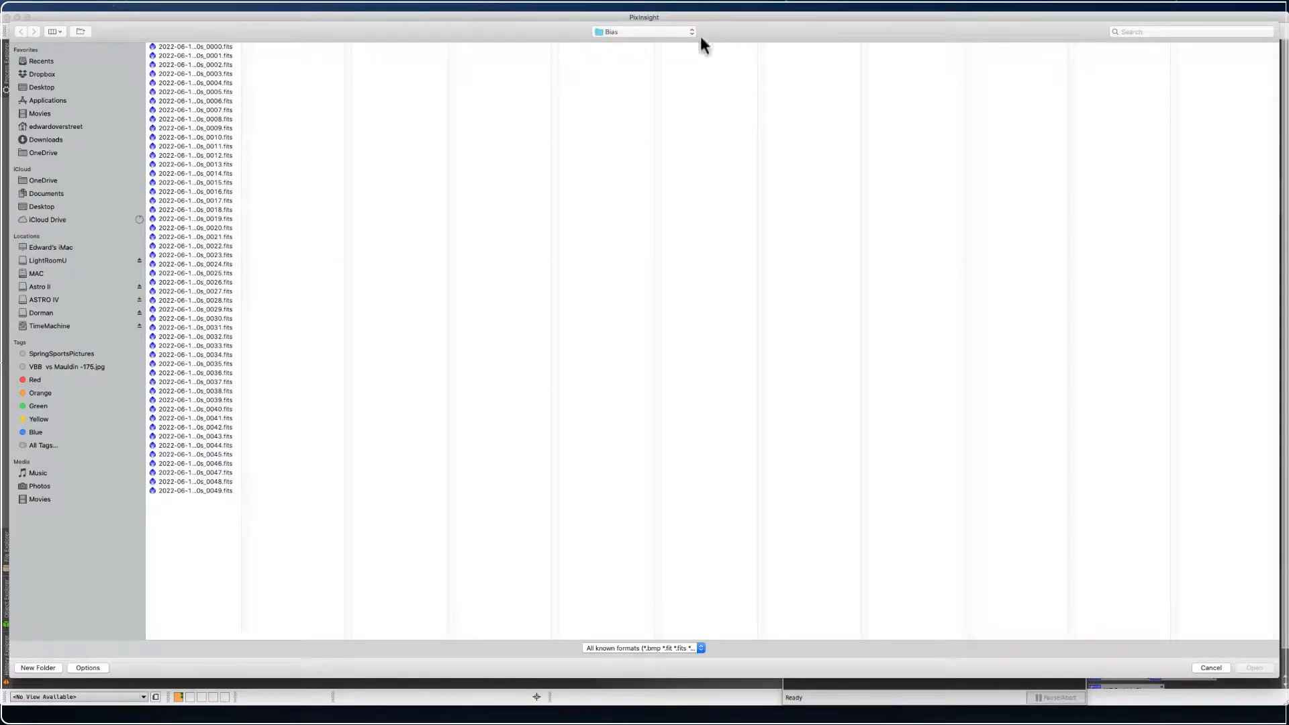
pyautogui.click(626, 50)
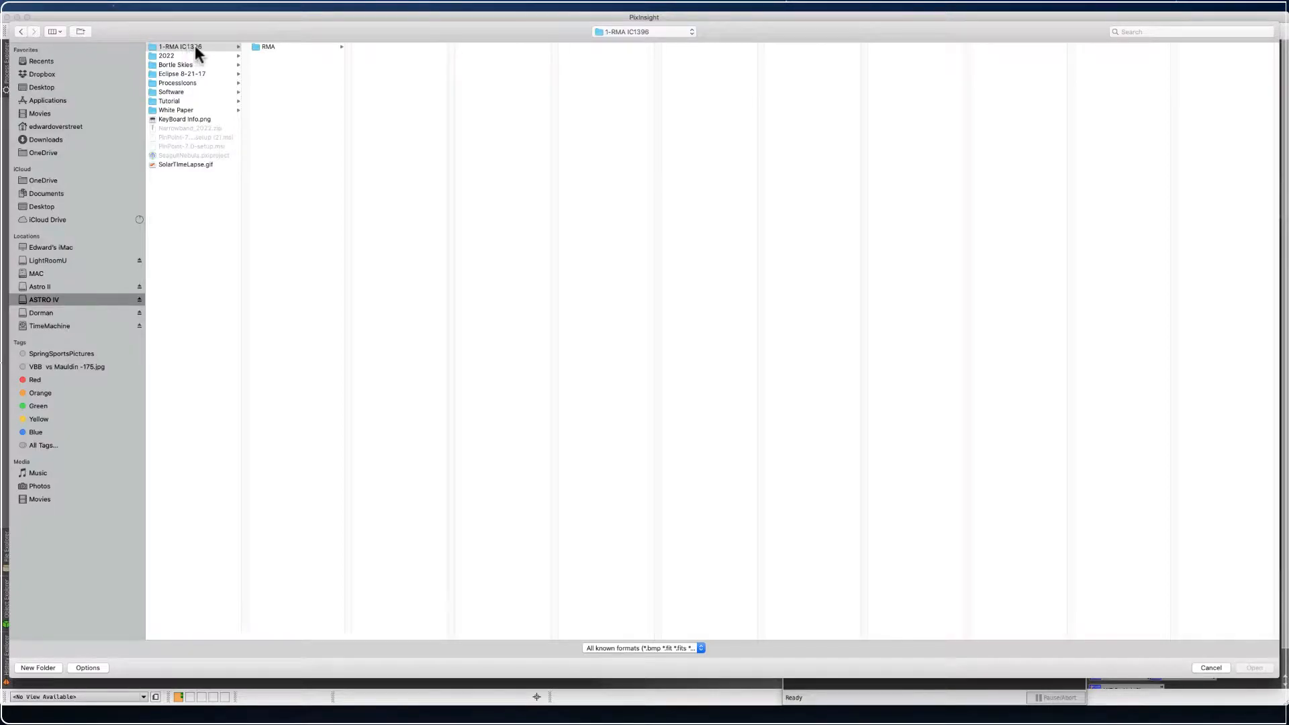
pyautogui.click(258, 46)
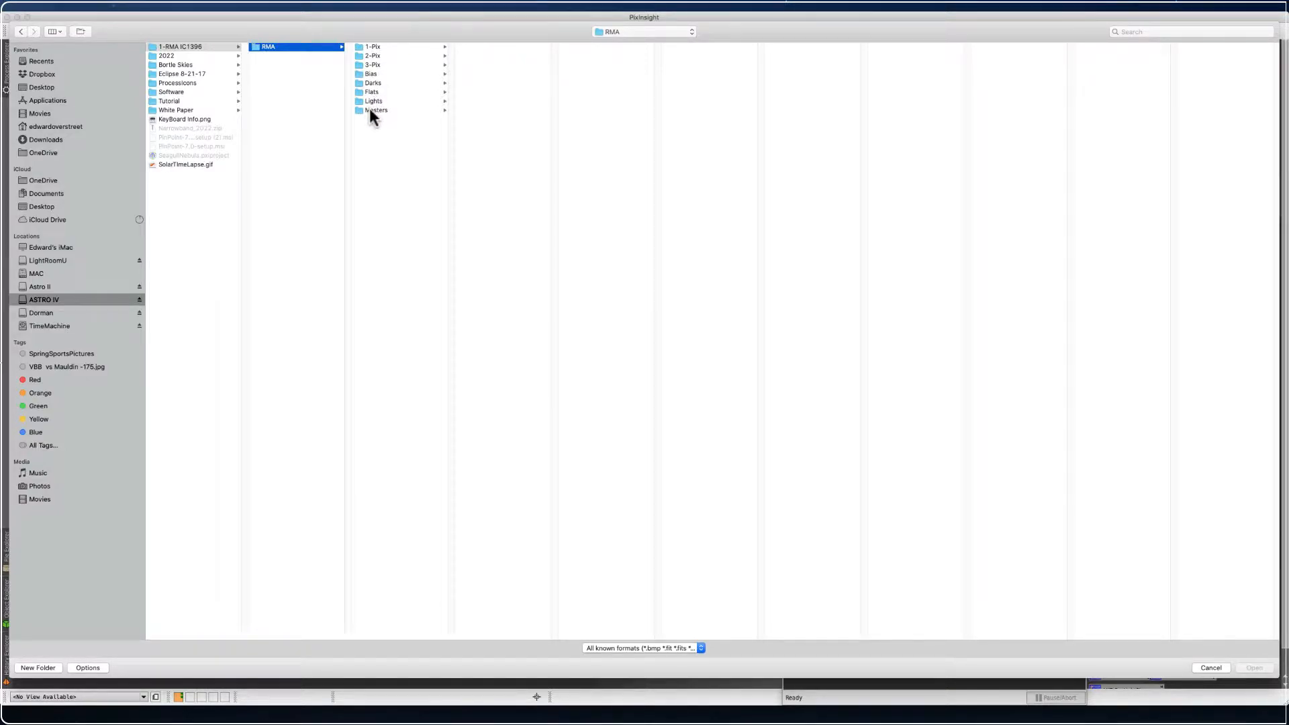
pyautogui.click(370, 73)
pyautogui.click(492, 45)
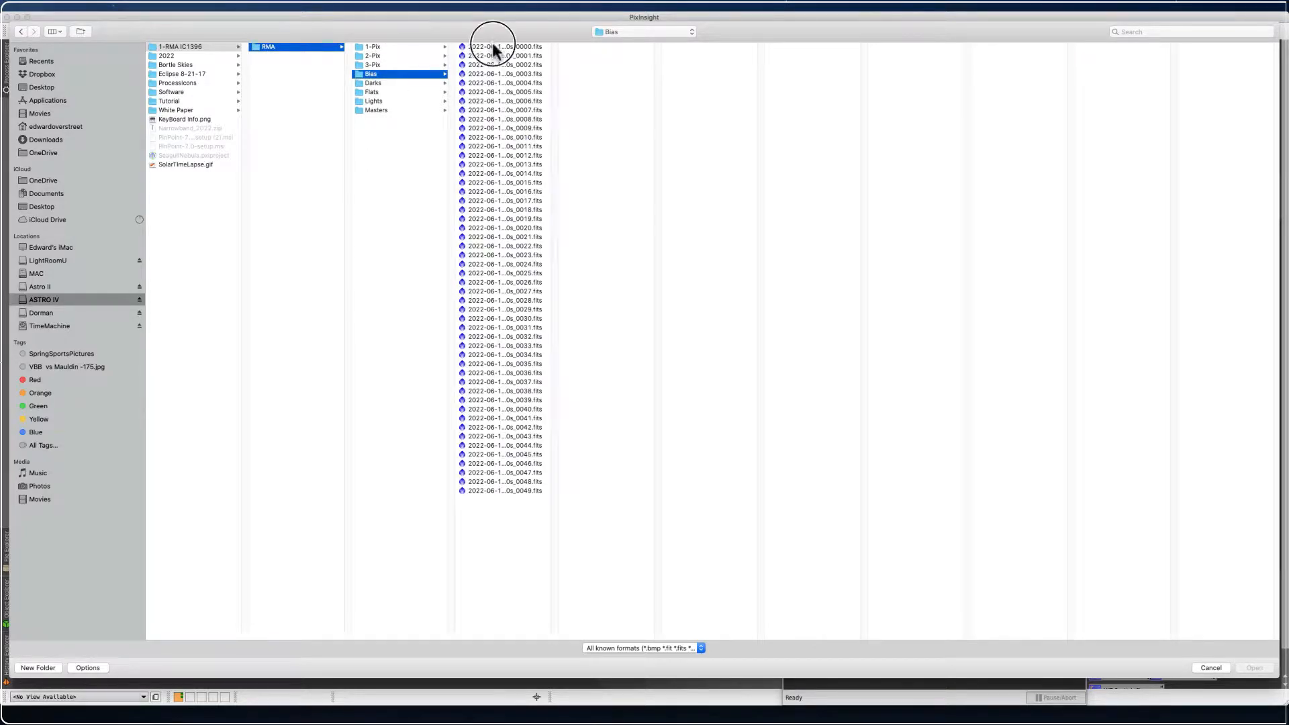
pyautogui.keyDown('shift'); pyautogui.click(507, 494); pyautogui.keyUp('shift')
pyautogui.click(1254, 667)
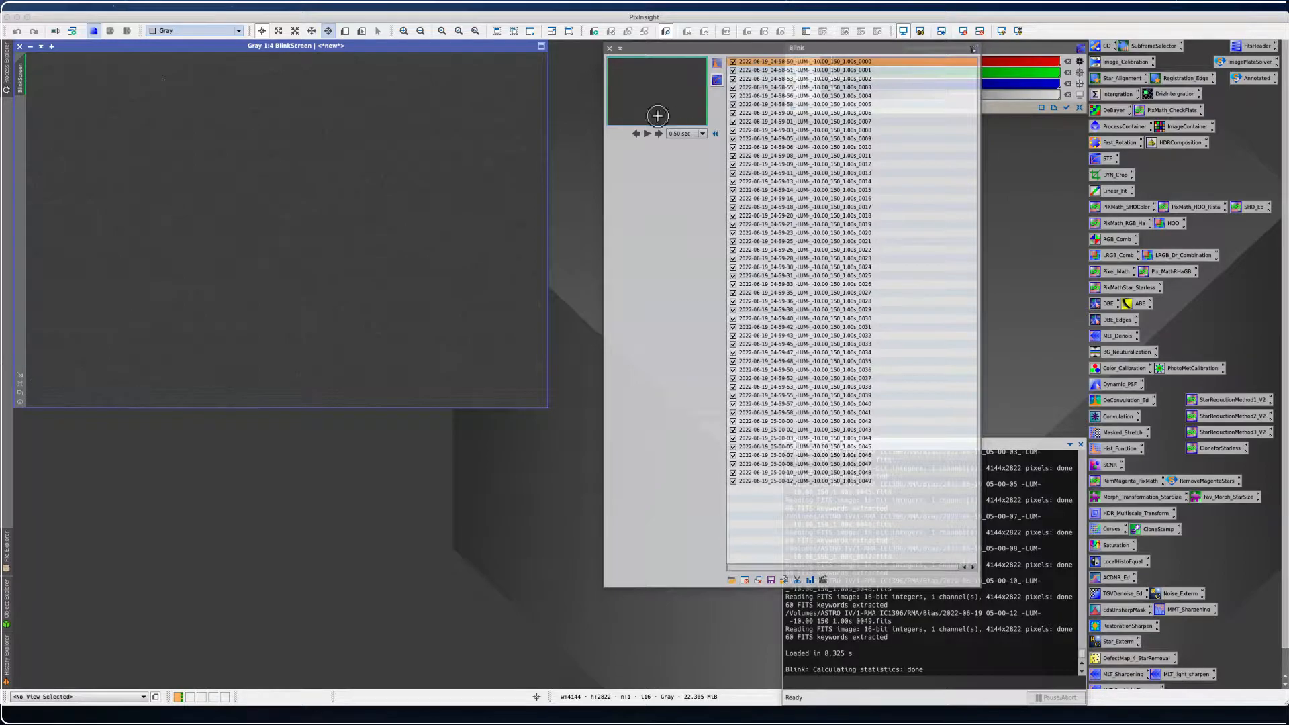
# Auto-stretch the loaded bias frames and make frame 0000 the current image in the Blink list
pyautogui.click(718, 63)
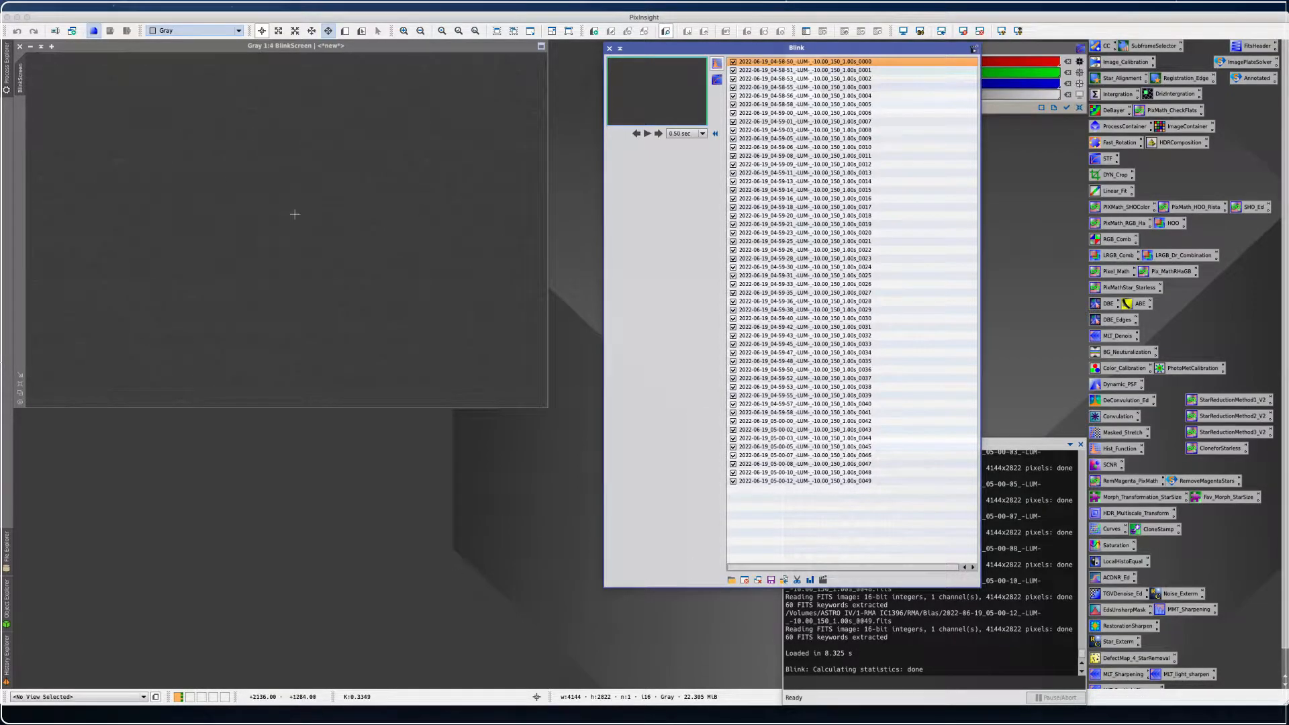
pyautogui.moveTo(667, 49); pyautogui.dragTo(535, 58)
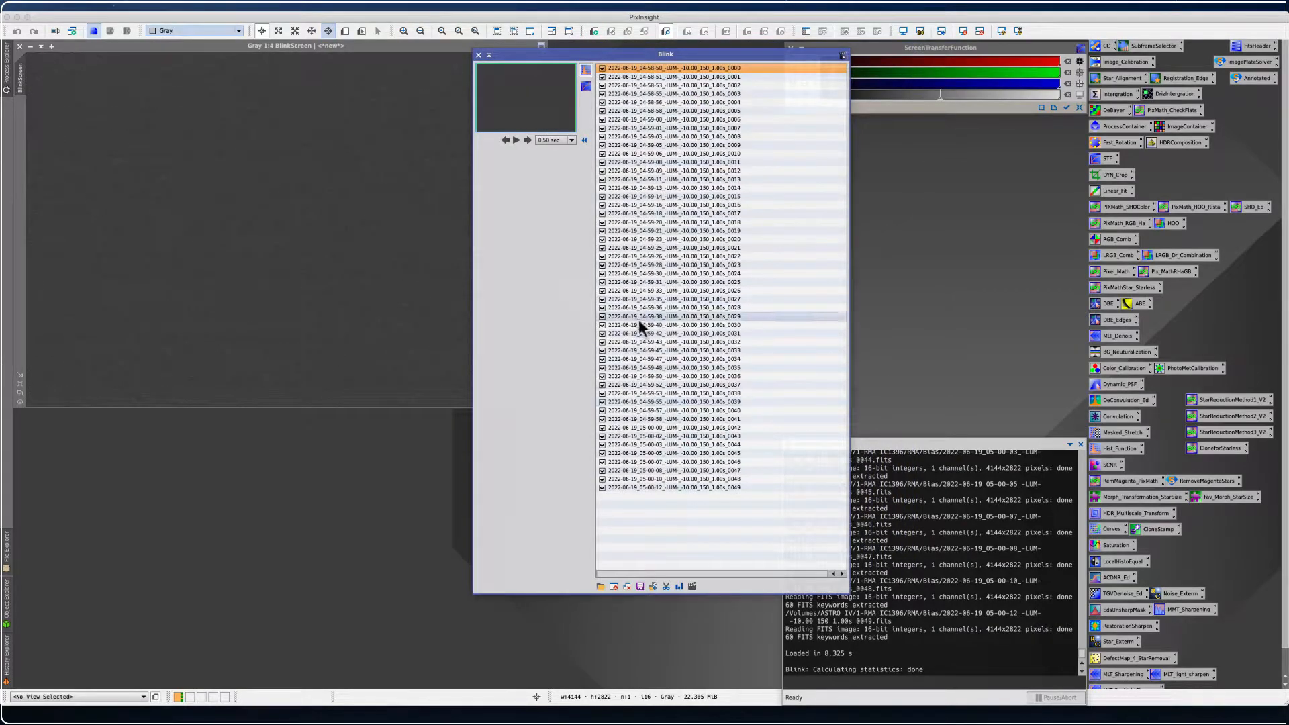
pyautogui.click(659, 316)
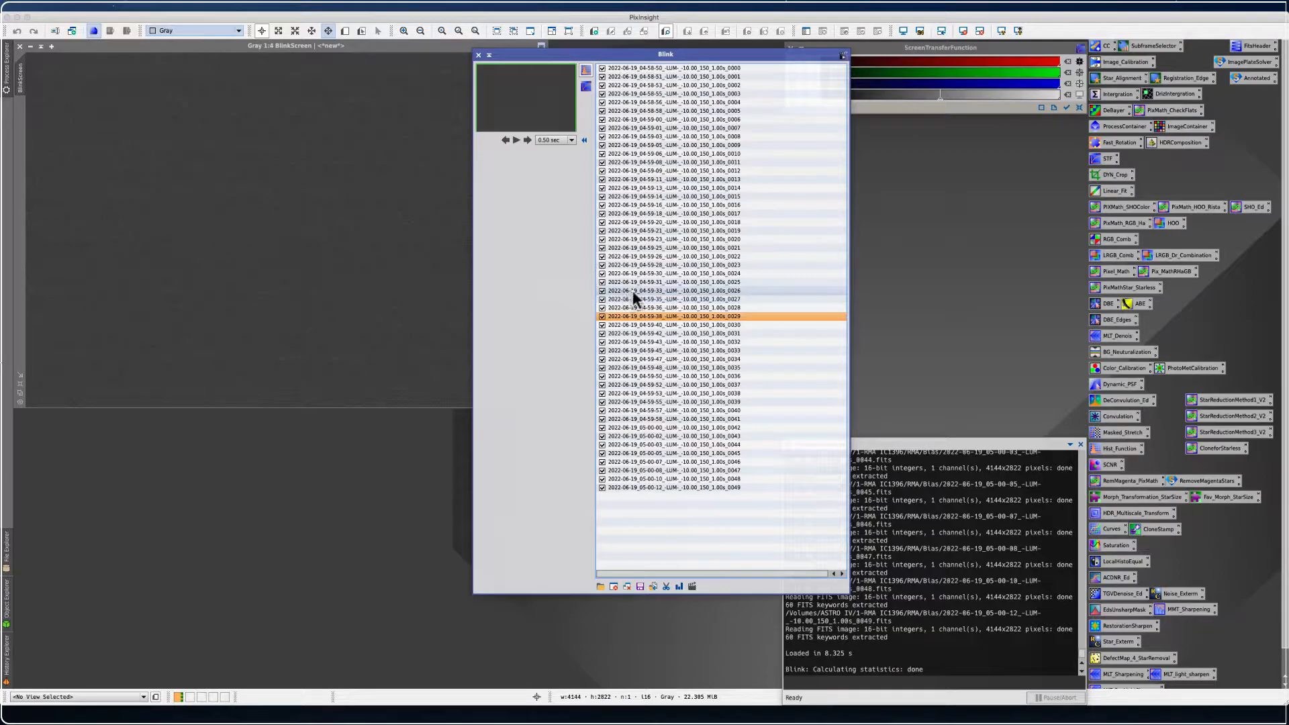
pyautogui.moveTo(641, 290)
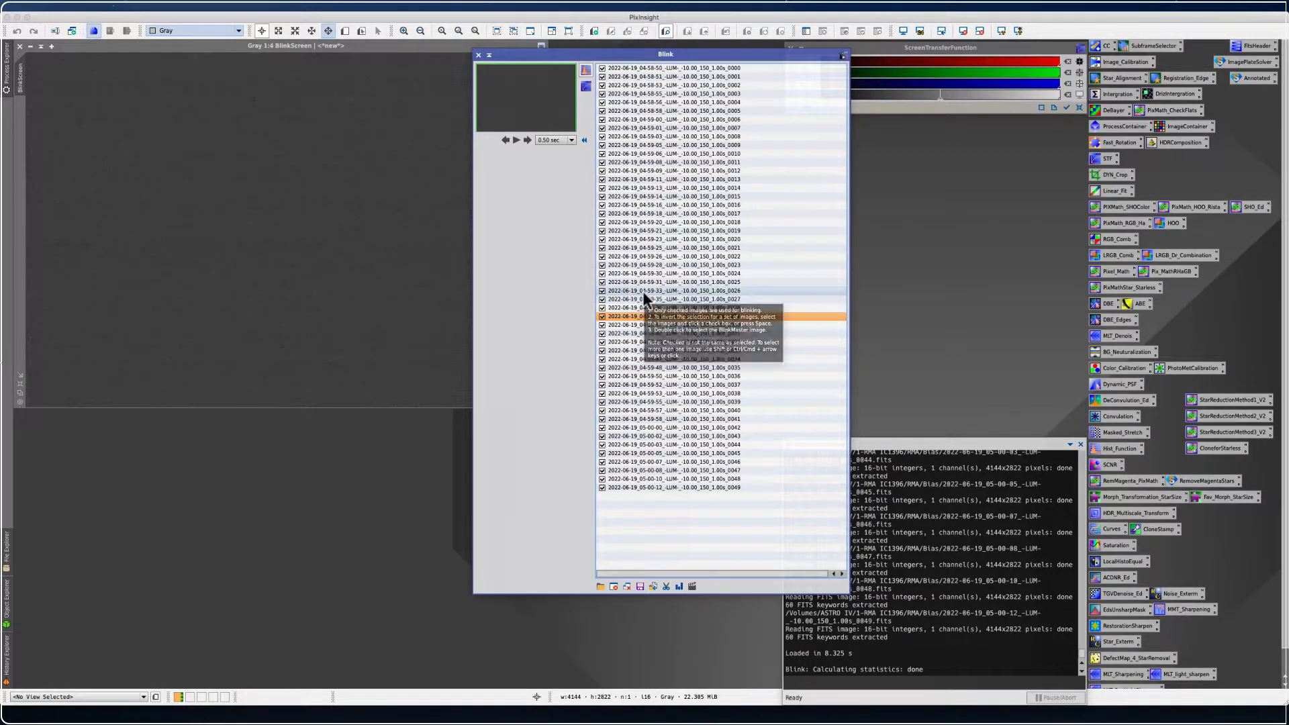
pyautogui.moveTo(709, 294)
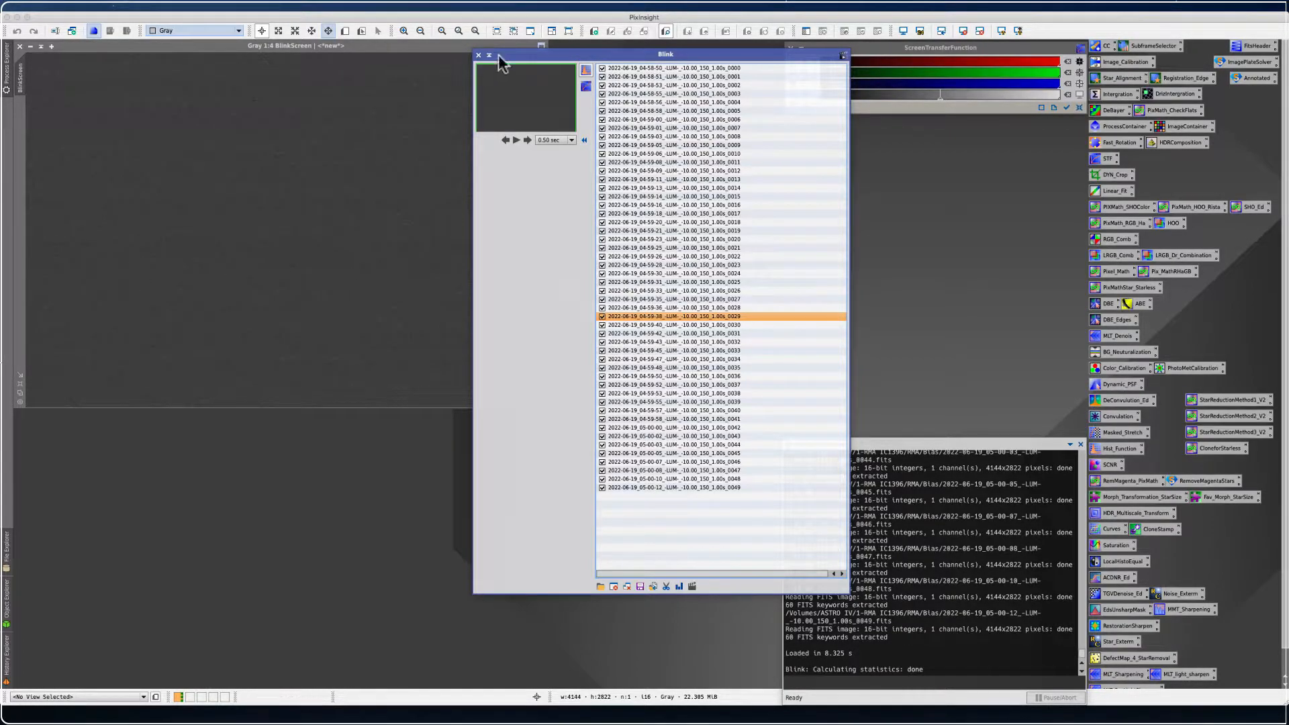
pyautogui.moveTo(531, 57); pyautogui.dragTo(626, 51)
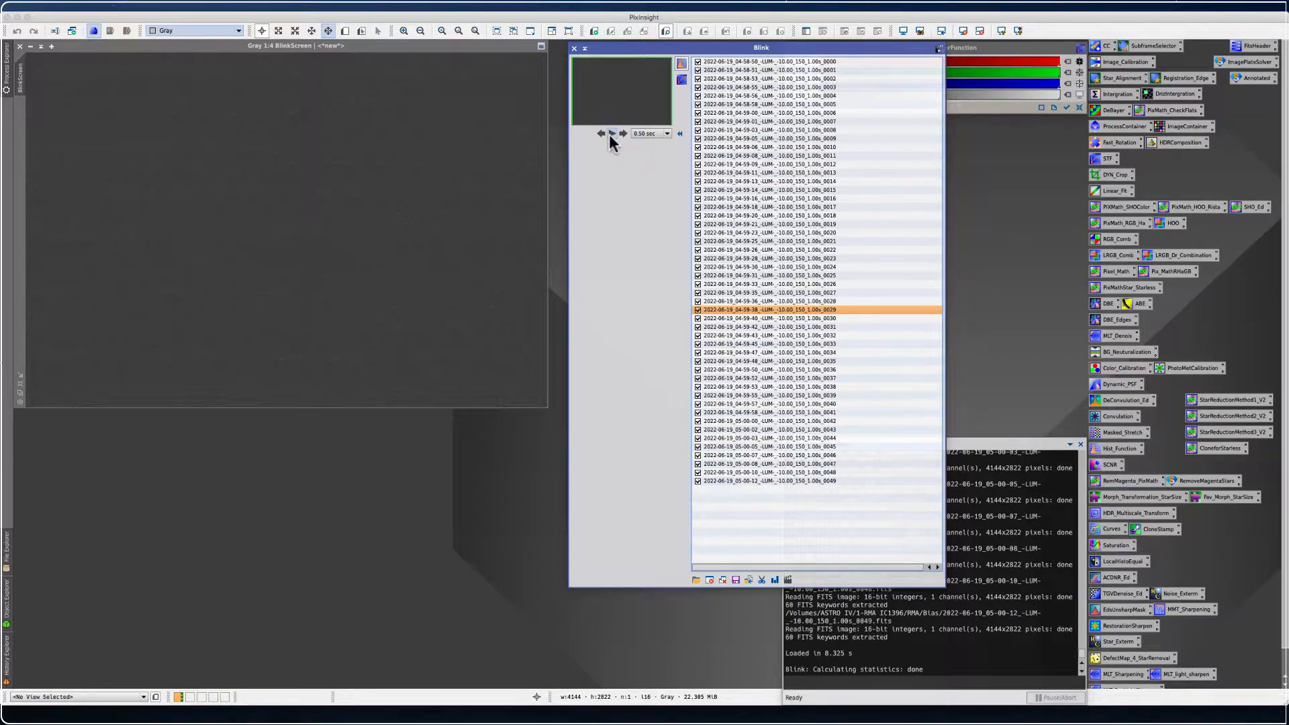
pyautogui.click(721, 60)
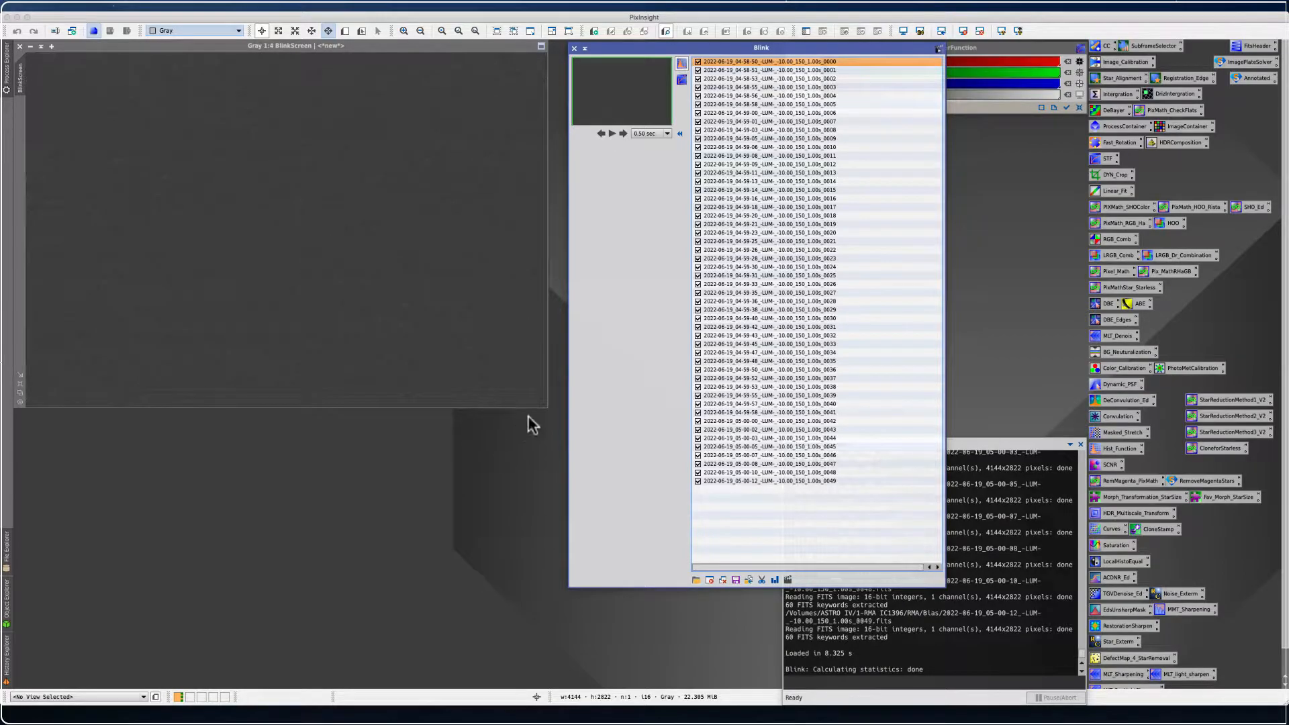
# Enlarge the BlinkScreen window with its image at 1:3 zoom and move the Blink window clear of it
pyautogui.moveTo(543, 409); pyautogui.dragTo(839, 658)
pyautogui.moveTo(627, 48); pyautogui.dragTo(855, 48)
pyautogui.click(78, 354)
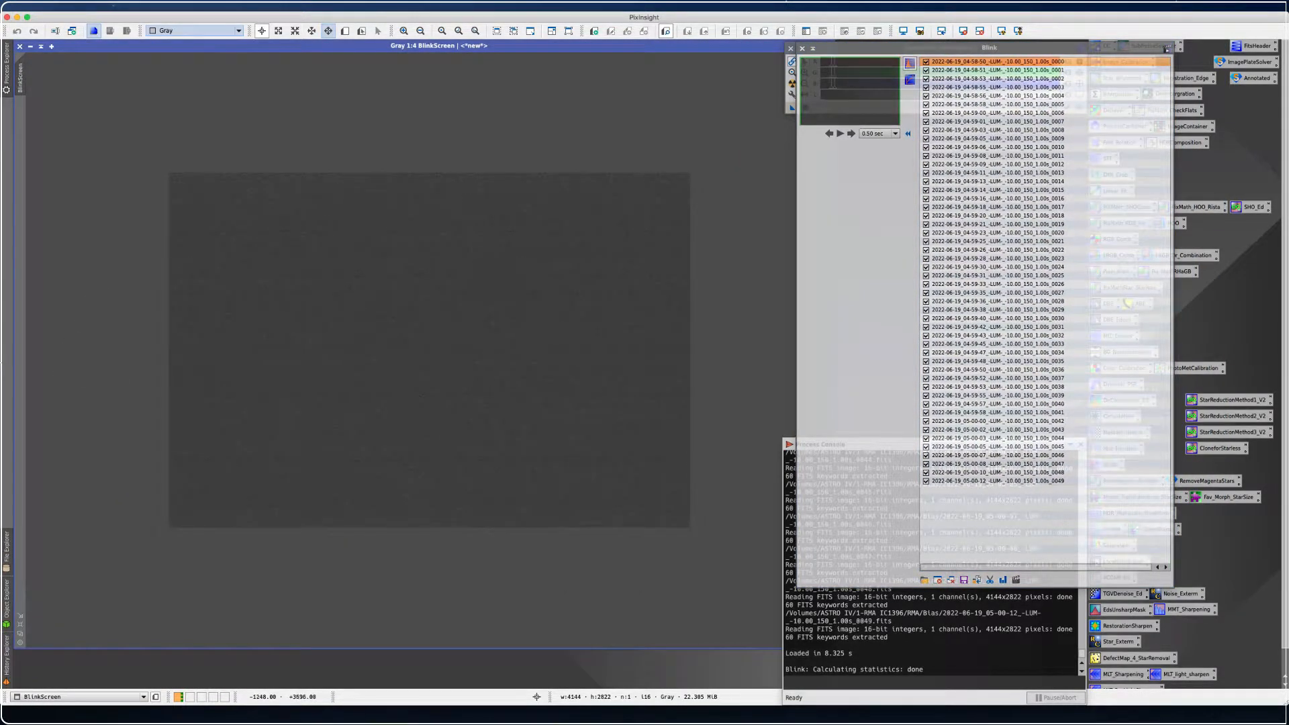
pyautogui.click(20, 626)
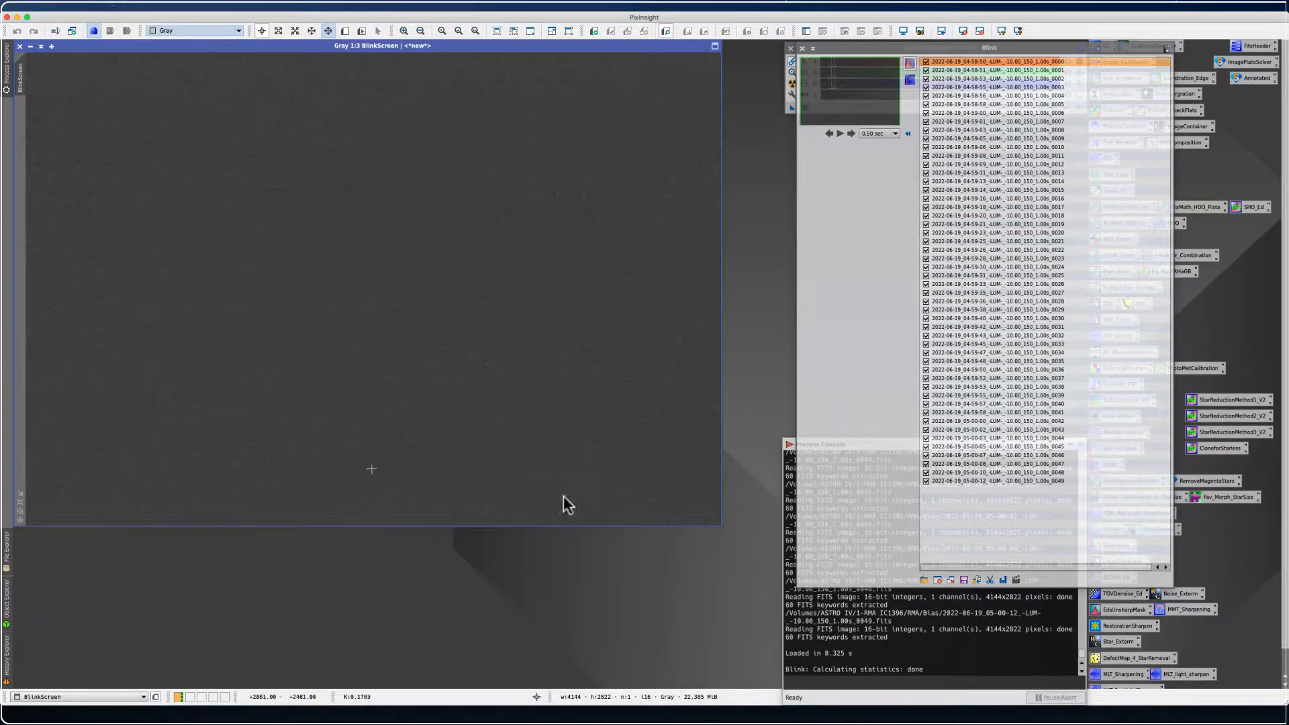
pyautogui.moveTo(721, 525); pyautogui.dragTo(782, 579)
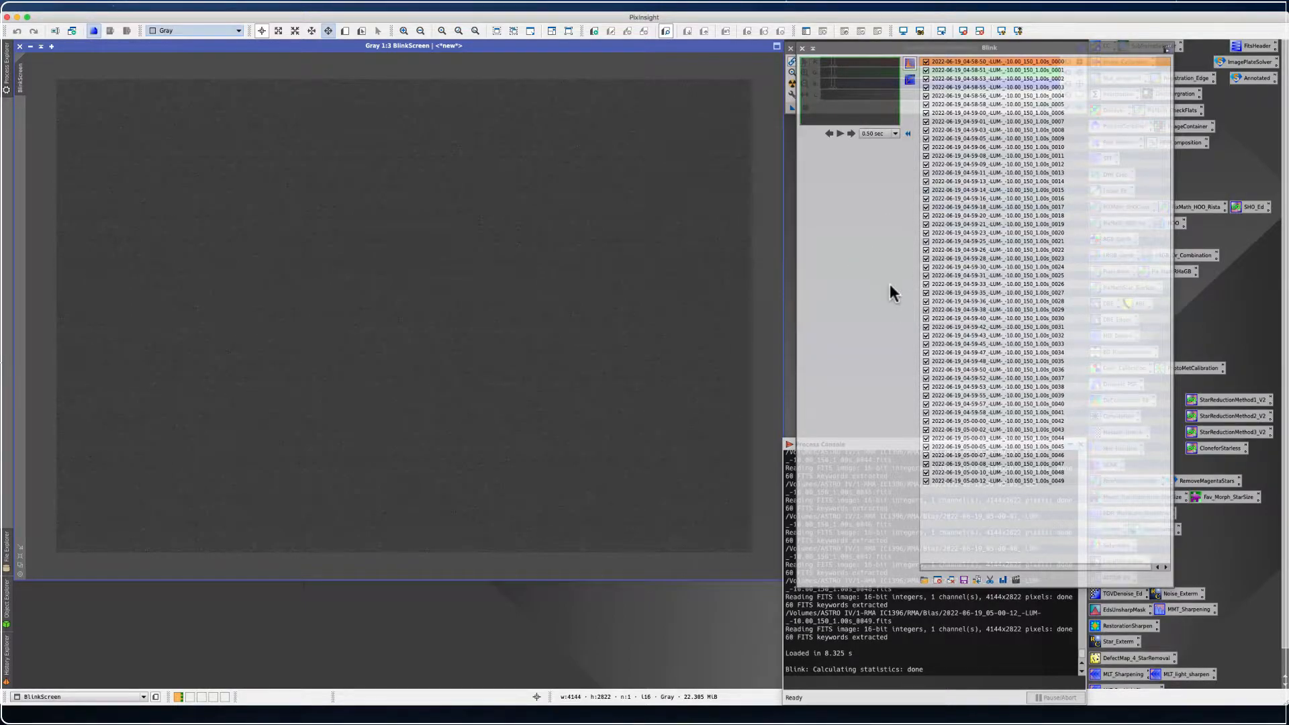
# Play the Blink animation through the bias frames to check them for defects, then pause it
pyautogui.click(834, 133)
pyautogui.click(839, 134)
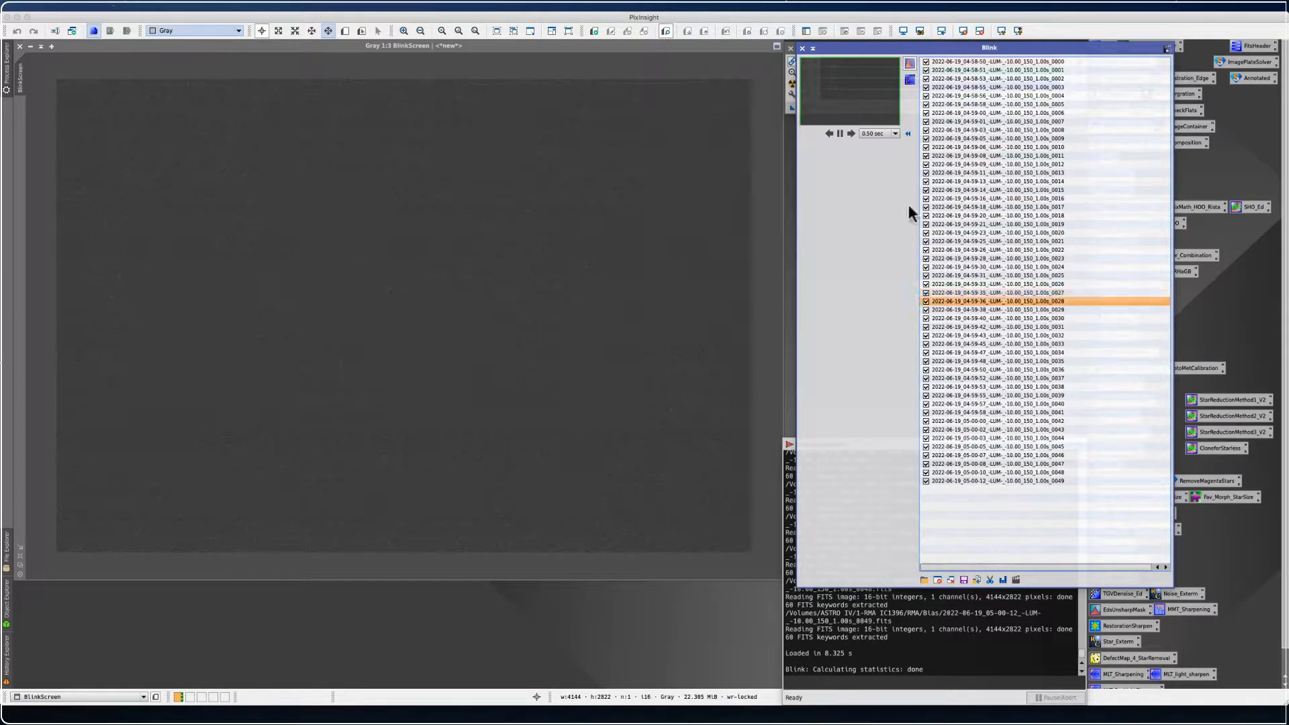
pyautogui.click(840, 134)
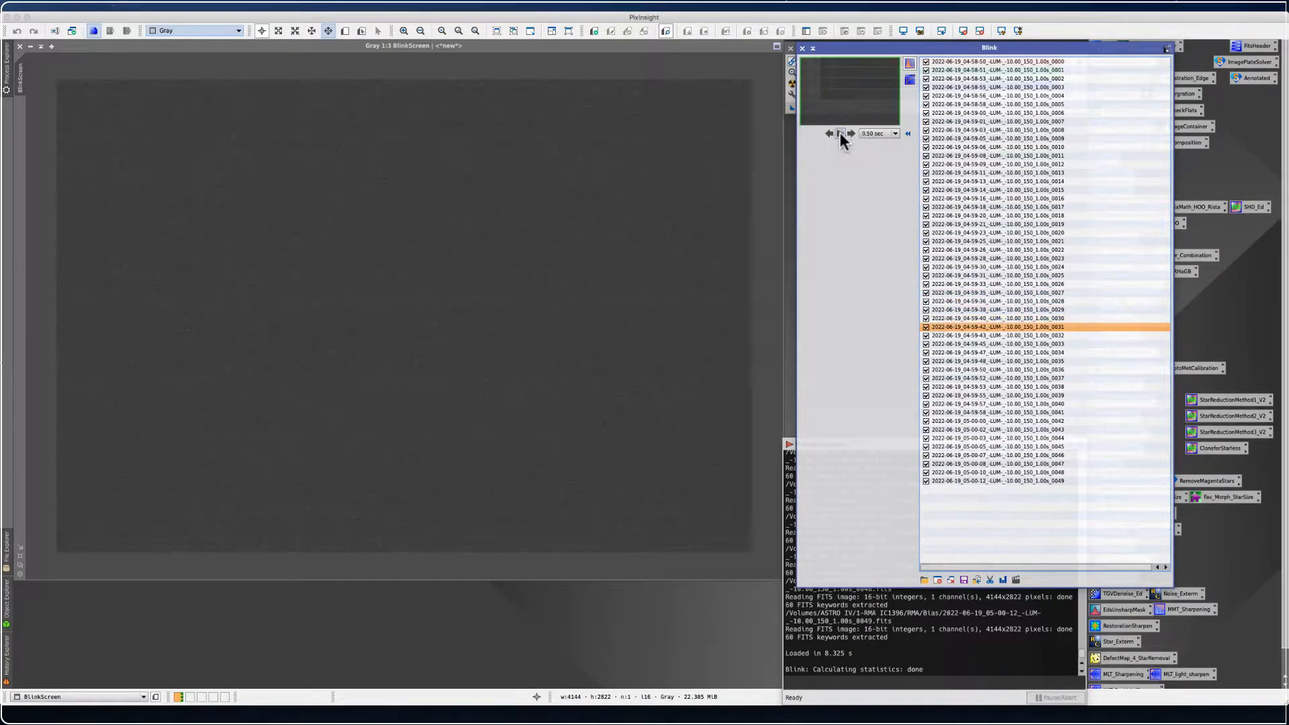
# Replace the bias frames in Blink with dark frames 0003 through 0043 from the RMA/Darks/Blink folder
pyautogui.click(21, 46)
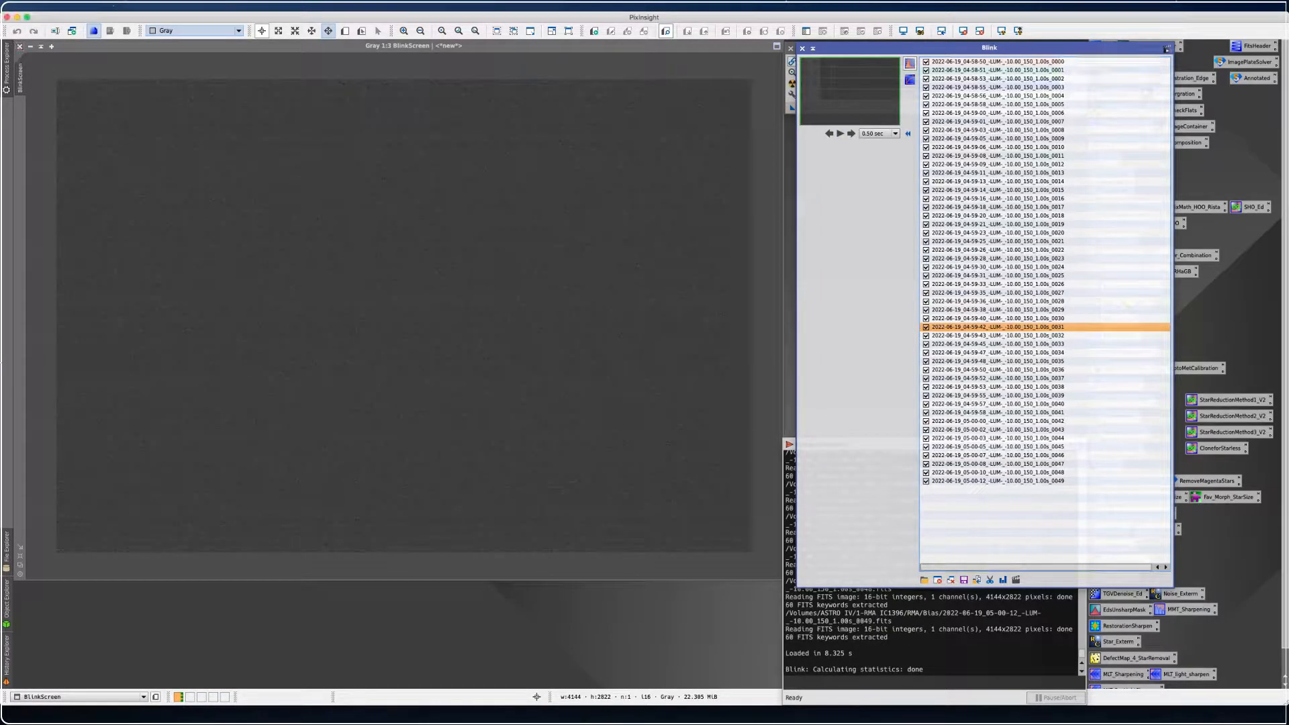
pyautogui.click(950, 579)
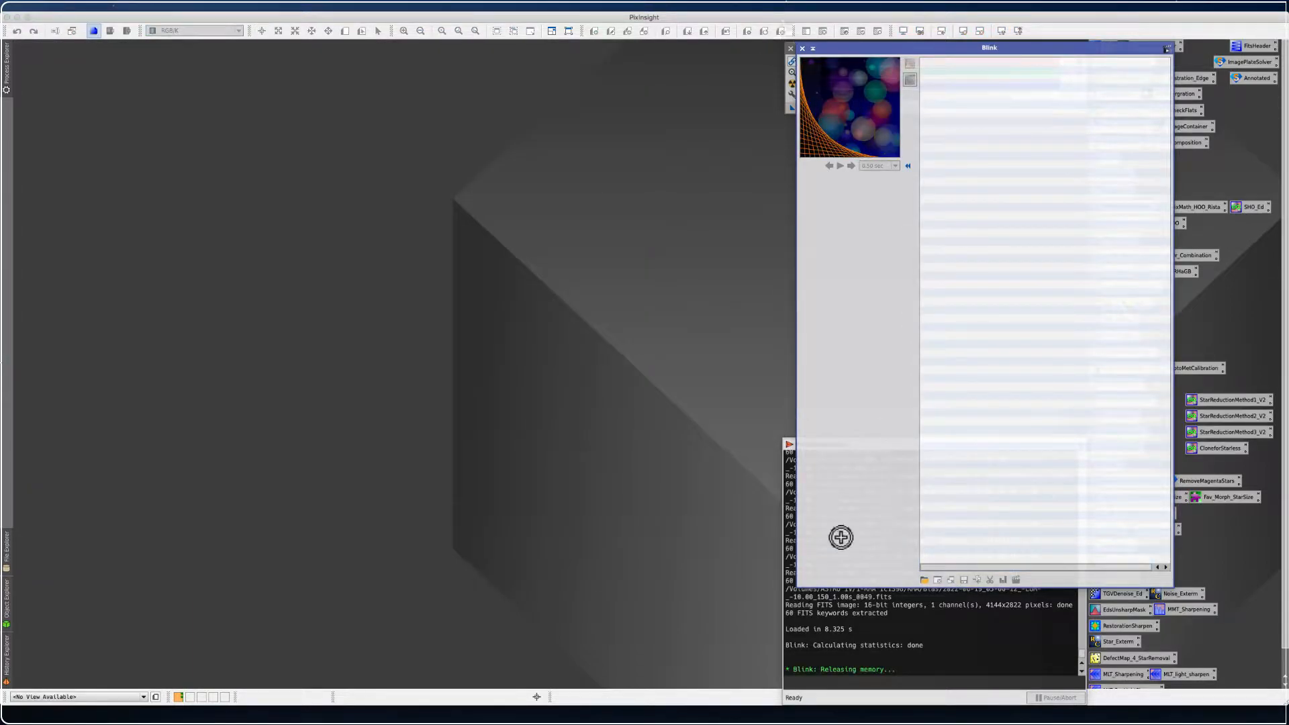
pyautogui.click(924, 580)
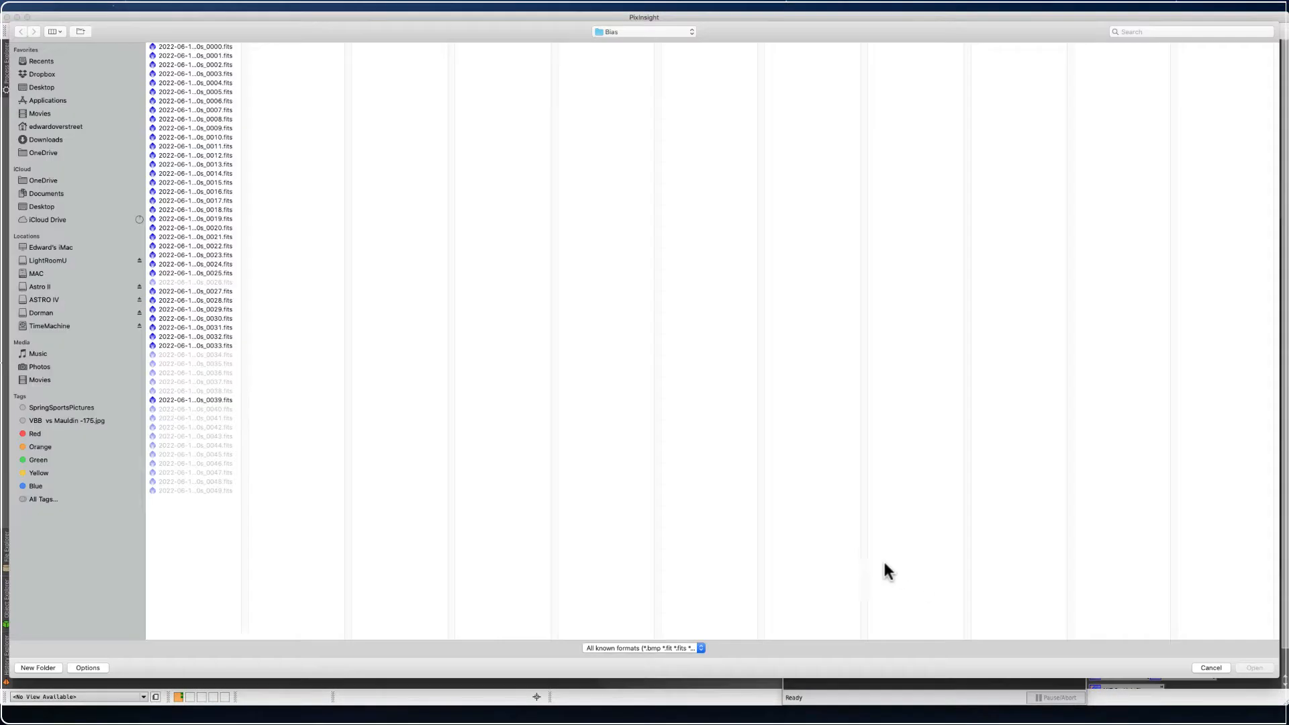
pyautogui.click(691, 31)
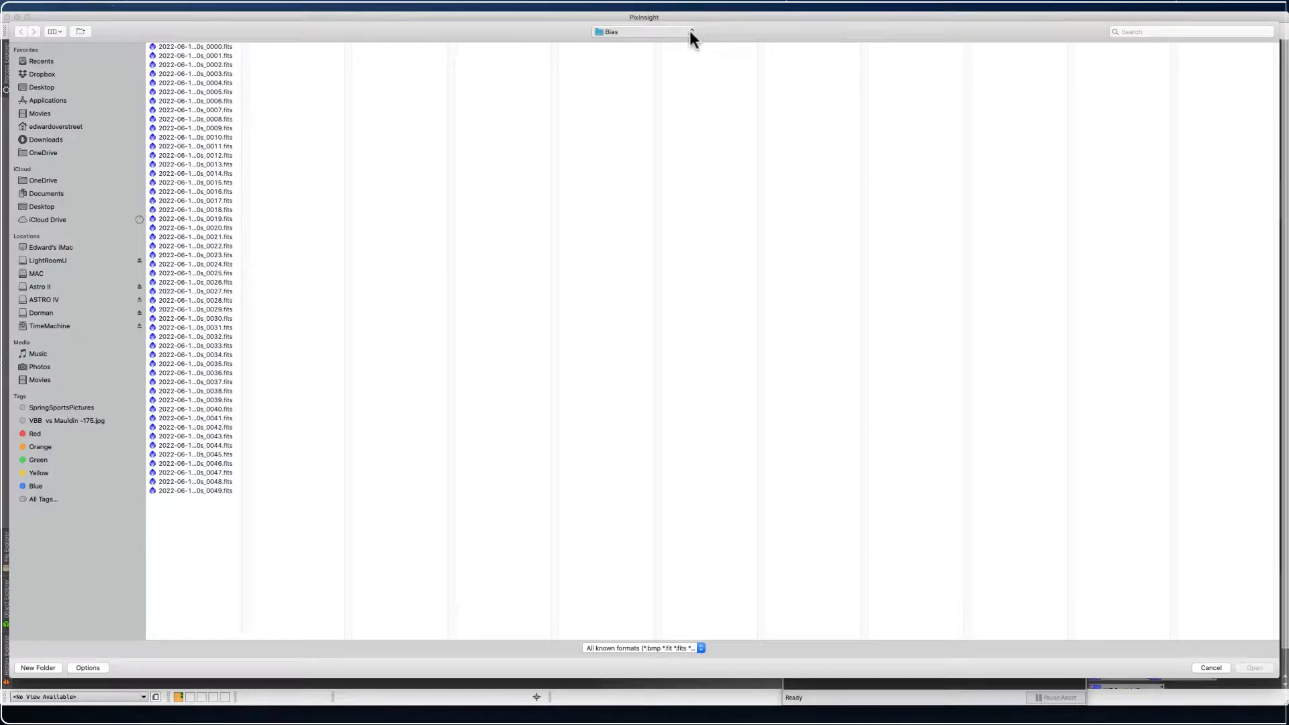
pyautogui.click(626, 43)
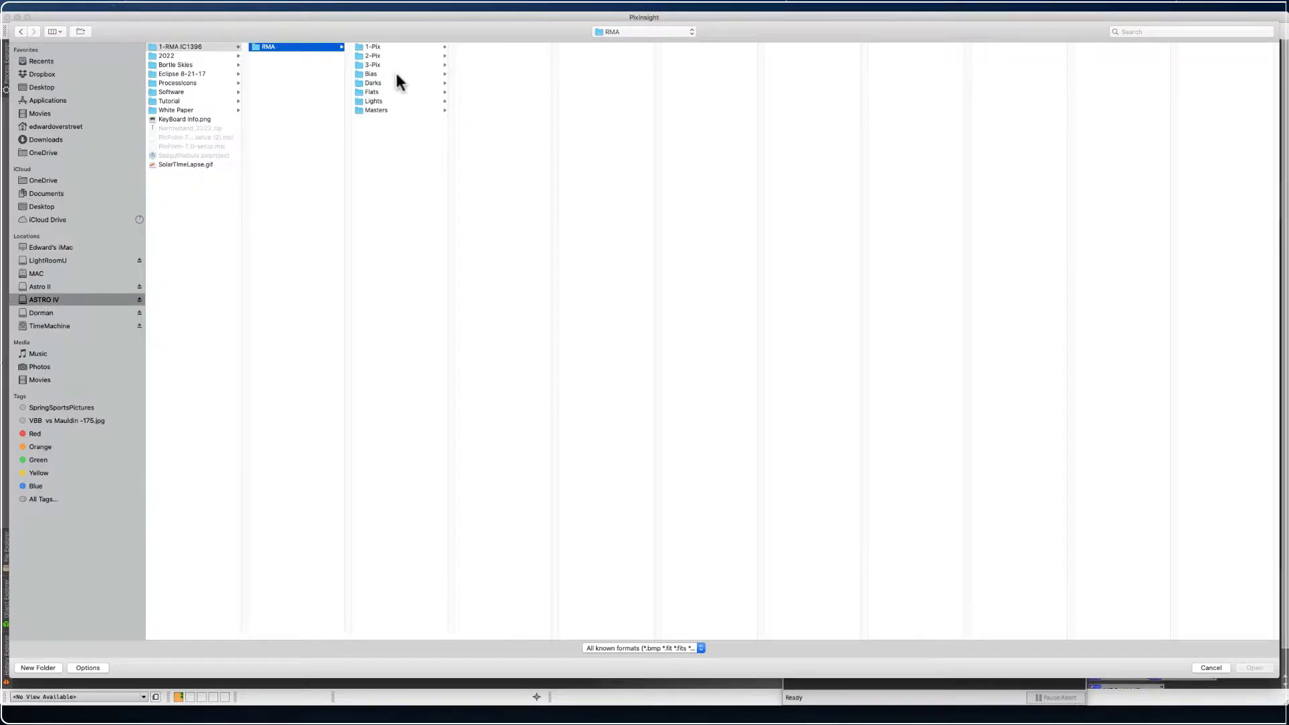
pyautogui.click(379, 83)
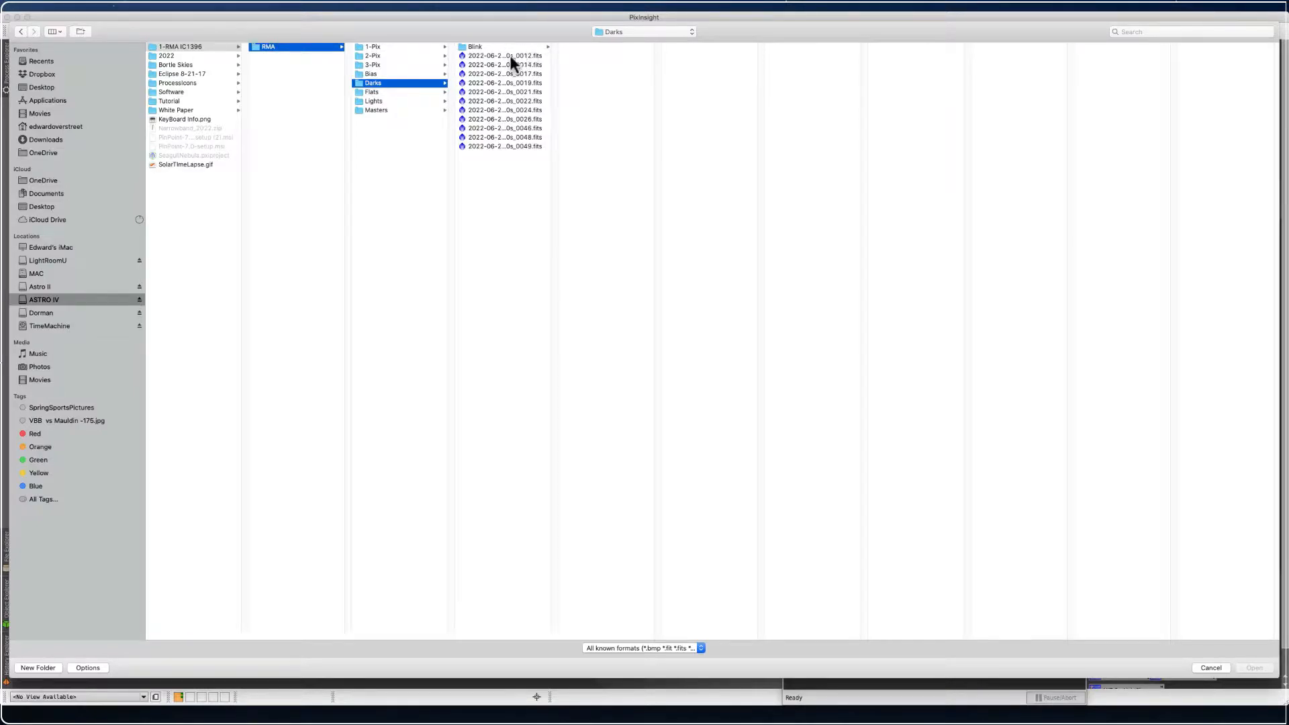
pyautogui.click(469, 46)
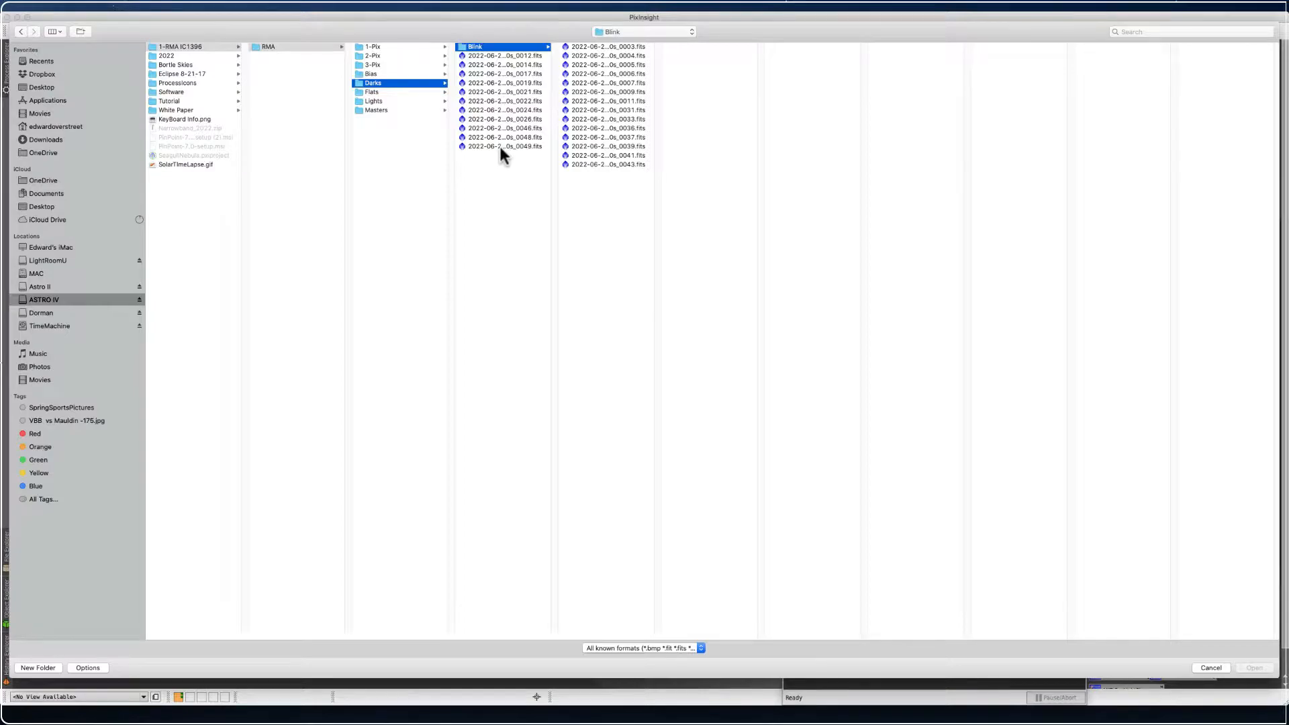
pyautogui.click(585, 47)
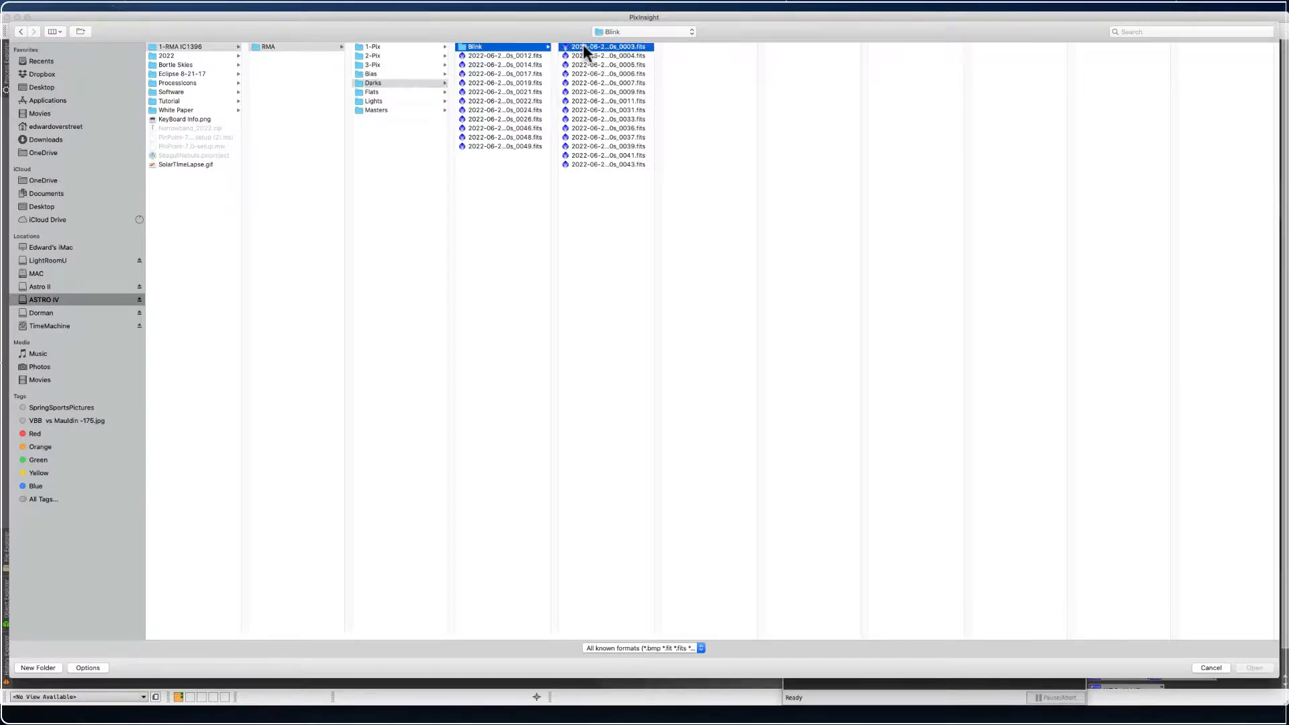
pyautogui.keyDown('shift'); pyautogui.click(597, 166); pyautogui.keyUp('shift')
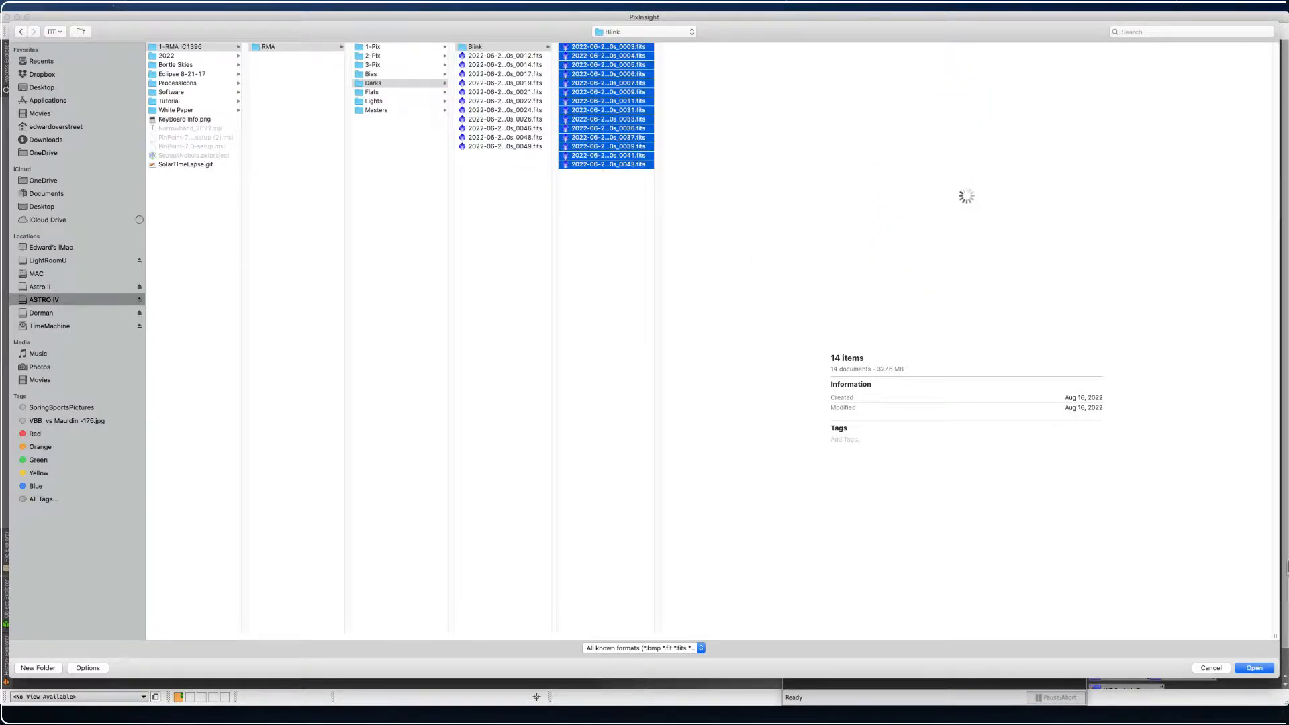
pyautogui.click(1254, 668)
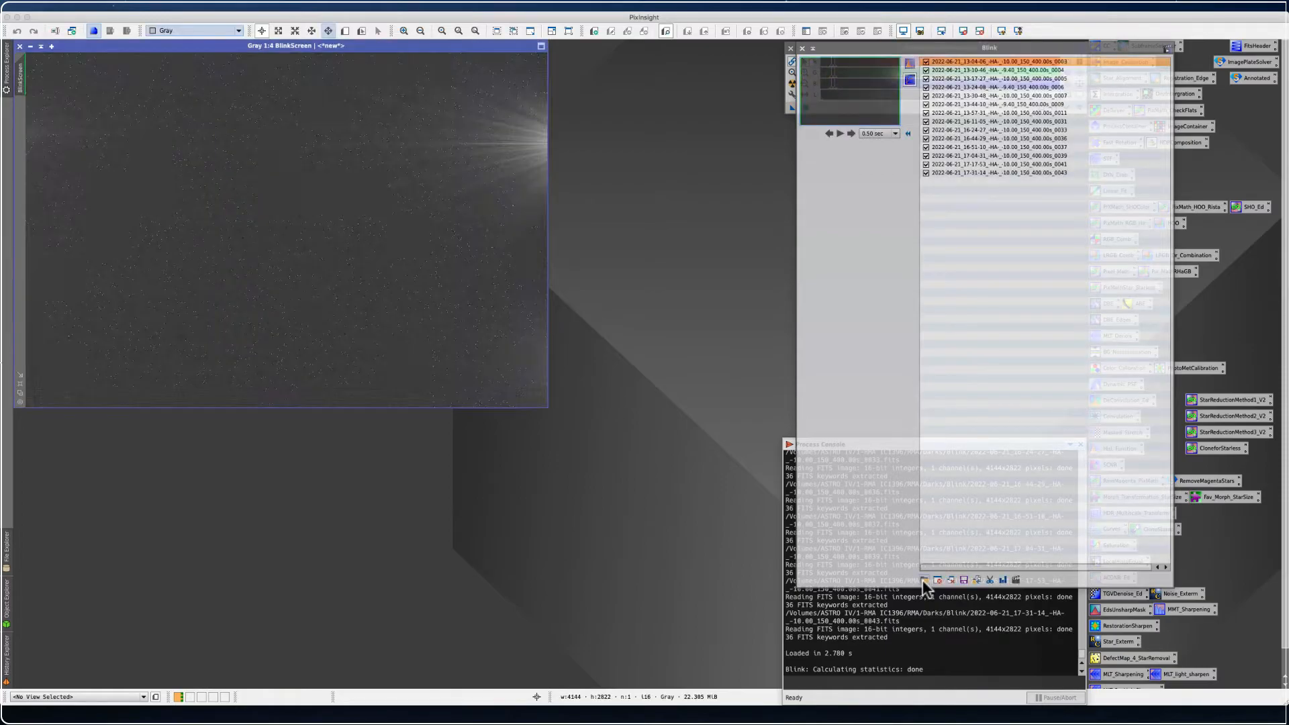
# Add the dark frames 0012 through 0049 from the RMA/Darks folder to the Blink list
pyautogui.click(924, 580)
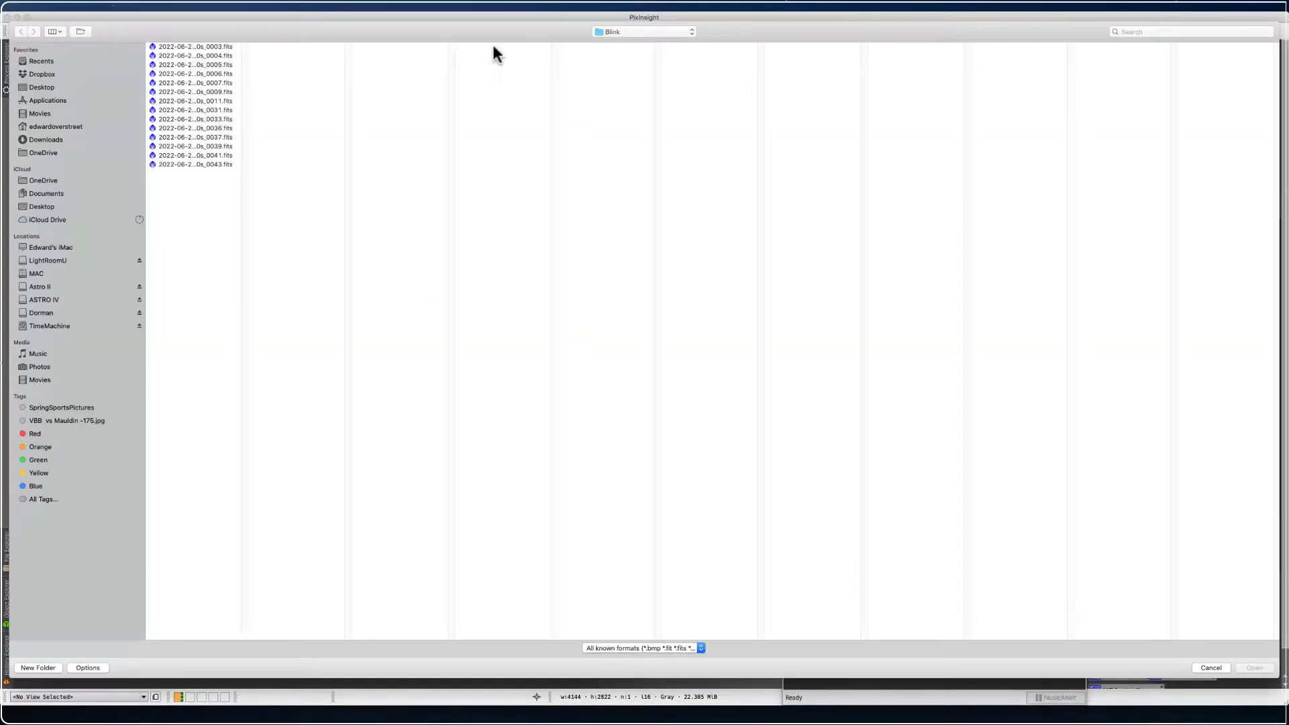
pyautogui.click(691, 32)
pyautogui.click(466, 55)
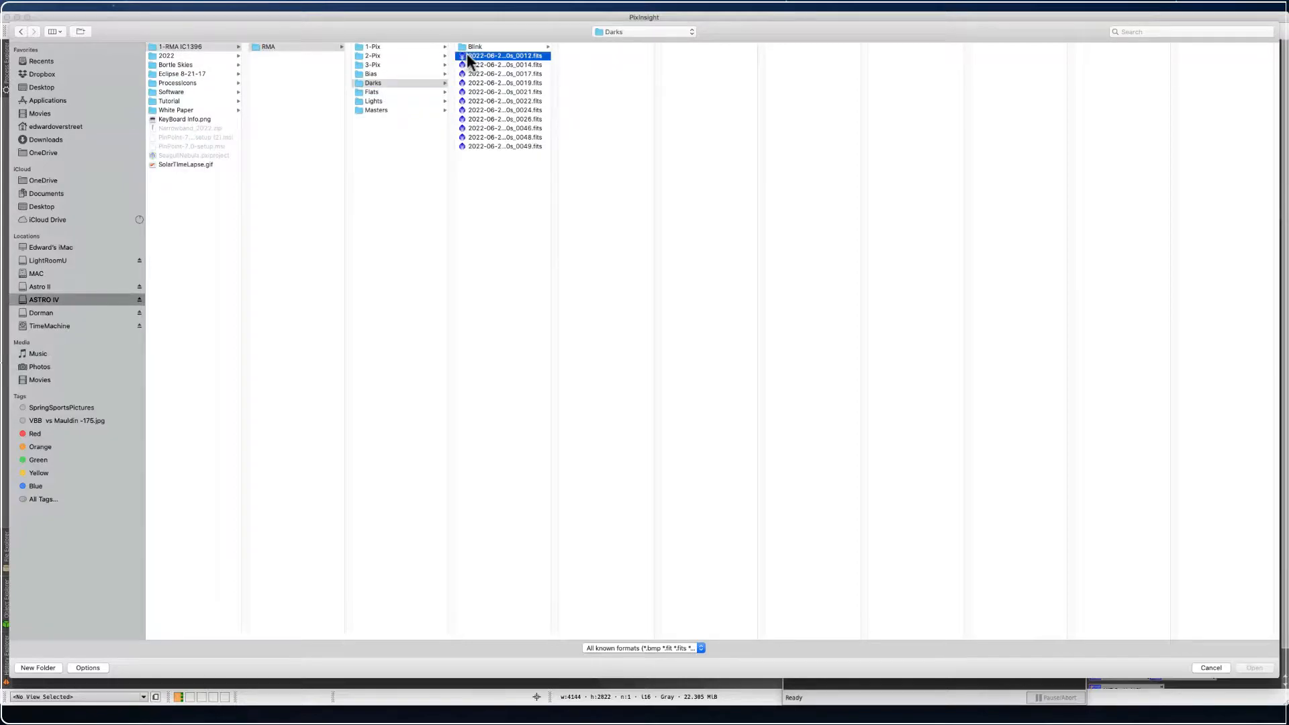
pyautogui.keyDown('shift'); pyautogui.click(477, 145); pyautogui.keyUp('shift')
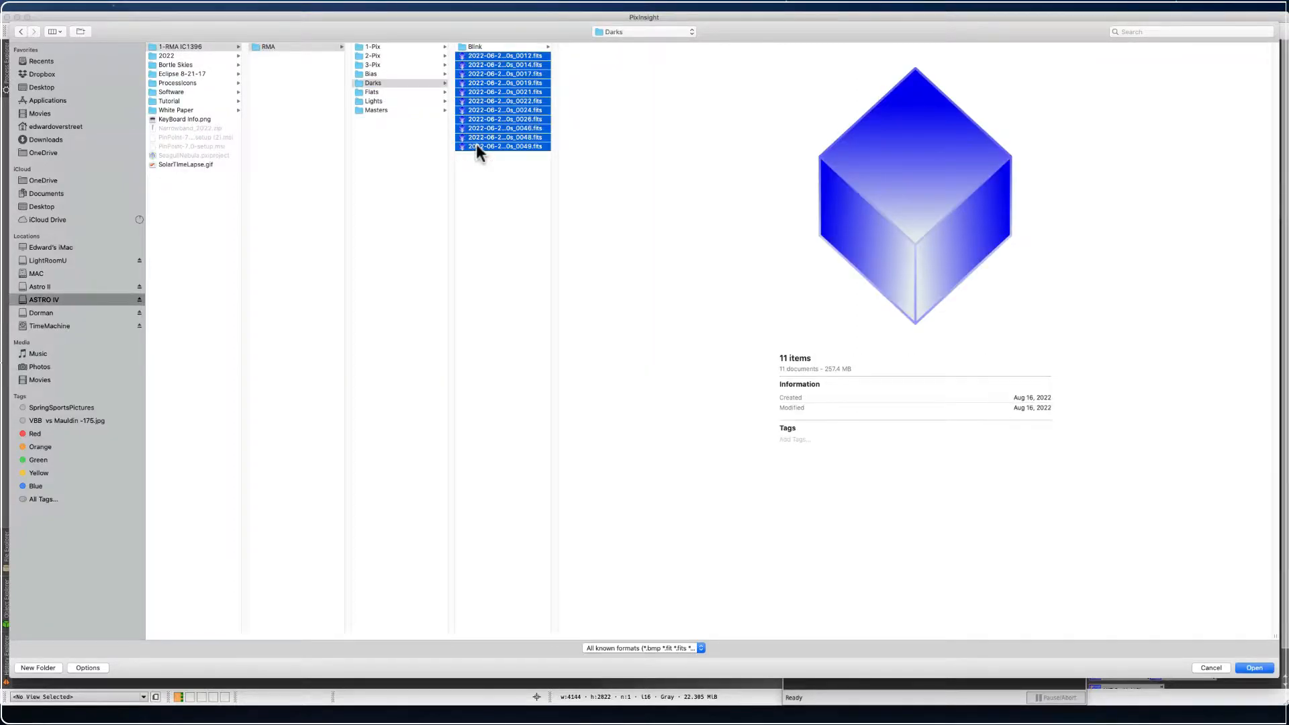
pyautogui.click(1248, 667)
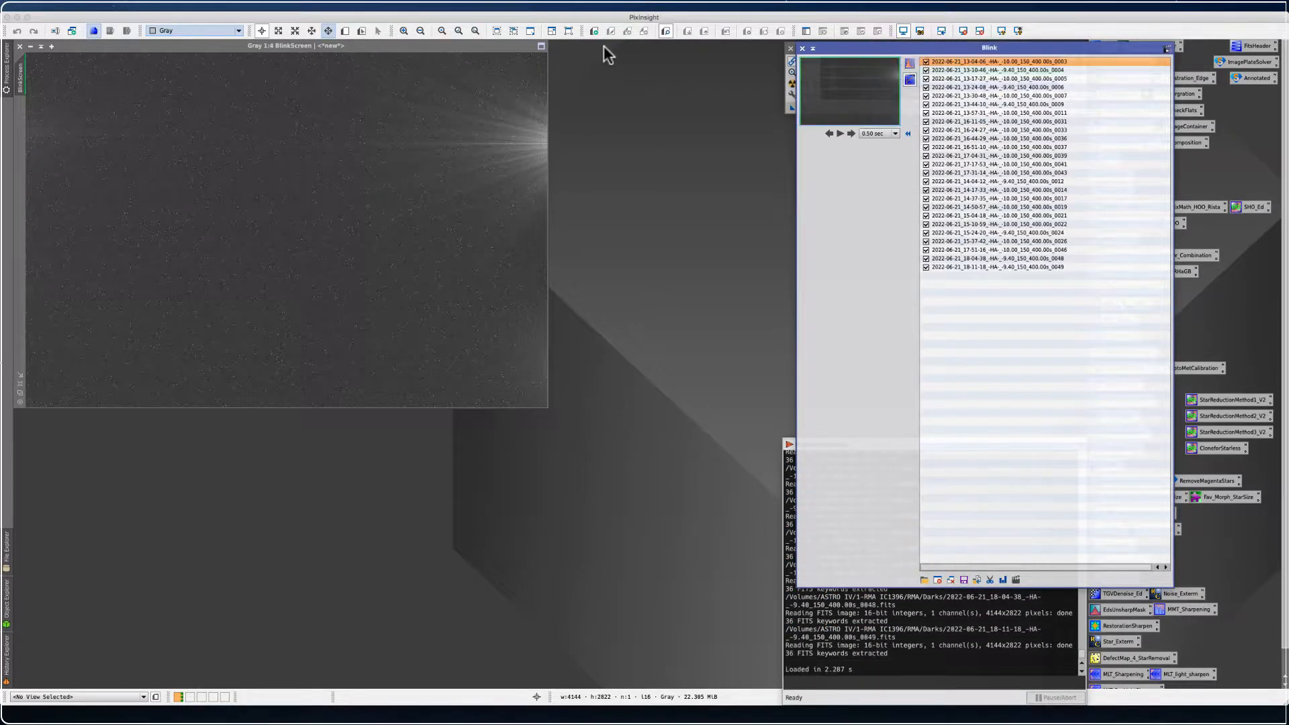
# Move the BlinkScreen window toward the middle of the workspace and step through the dark frames to 0049, comparing 0043 with 0012
pyautogui.moveTo(438, 45); pyautogui.dragTo(574, 56)
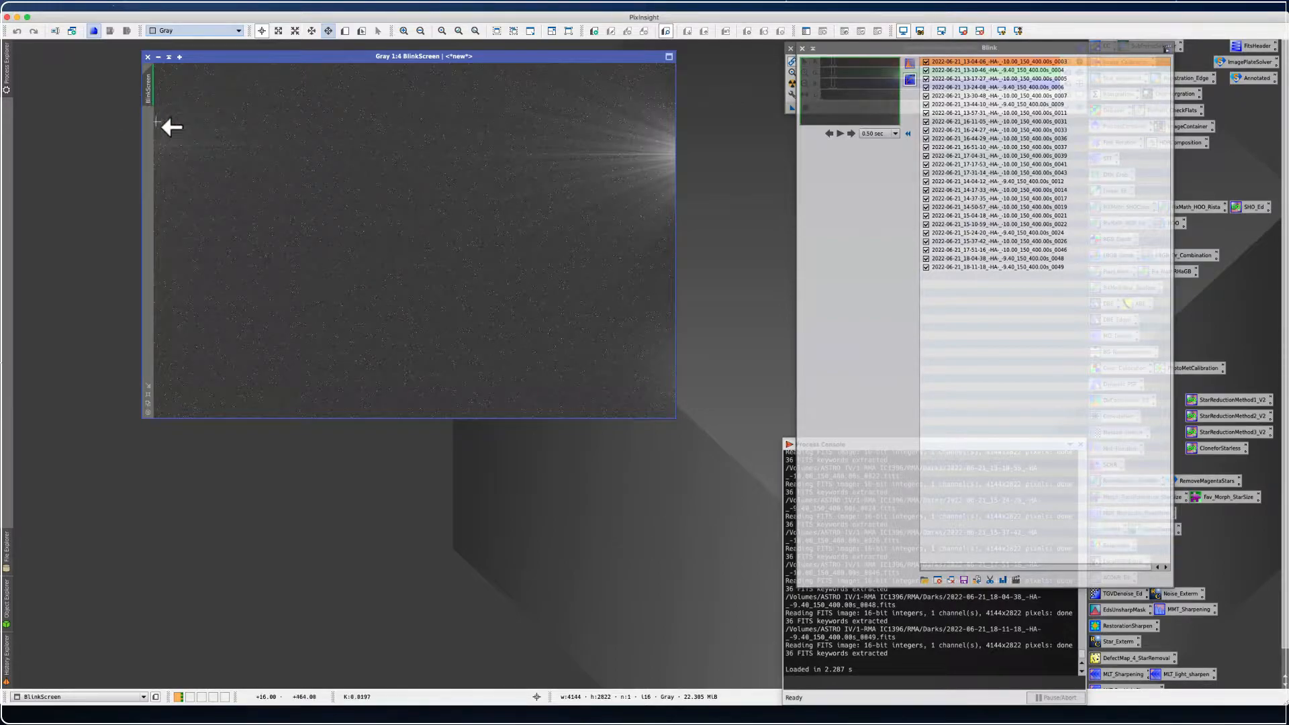
pyautogui.click(850, 133)
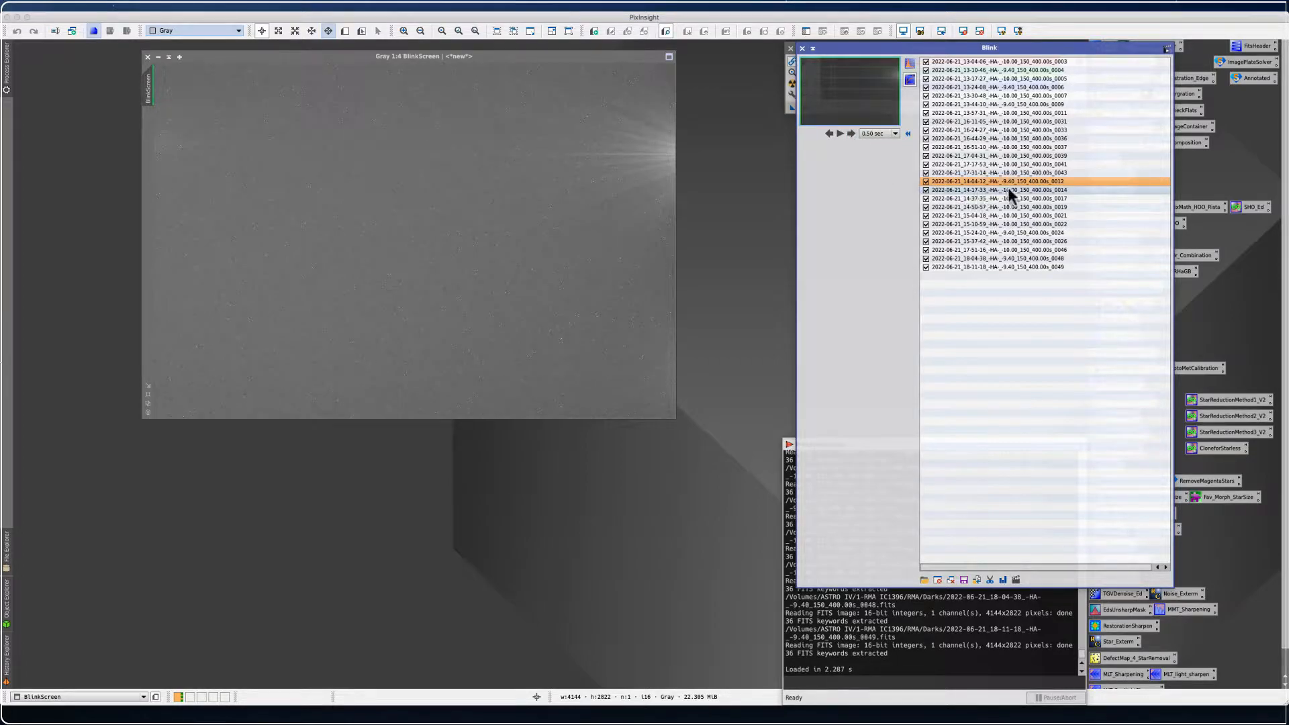
pyautogui.click(830, 134)
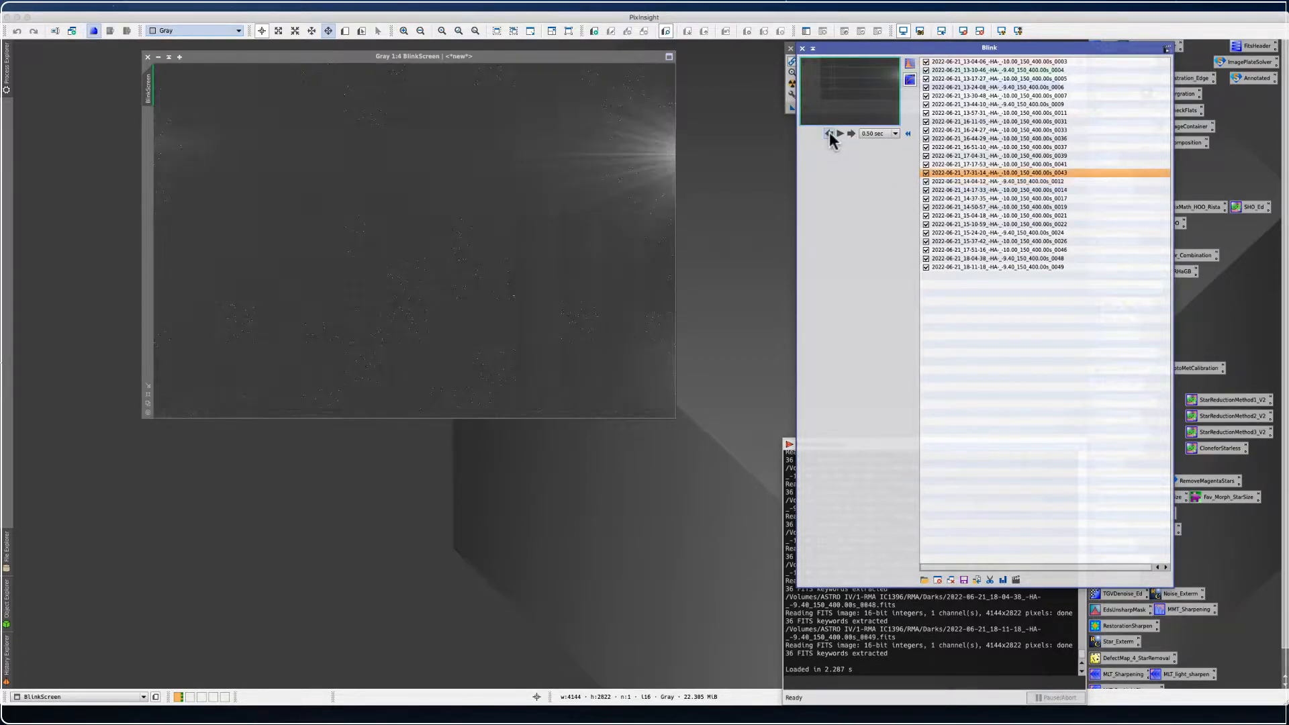
pyautogui.click(849, 133)
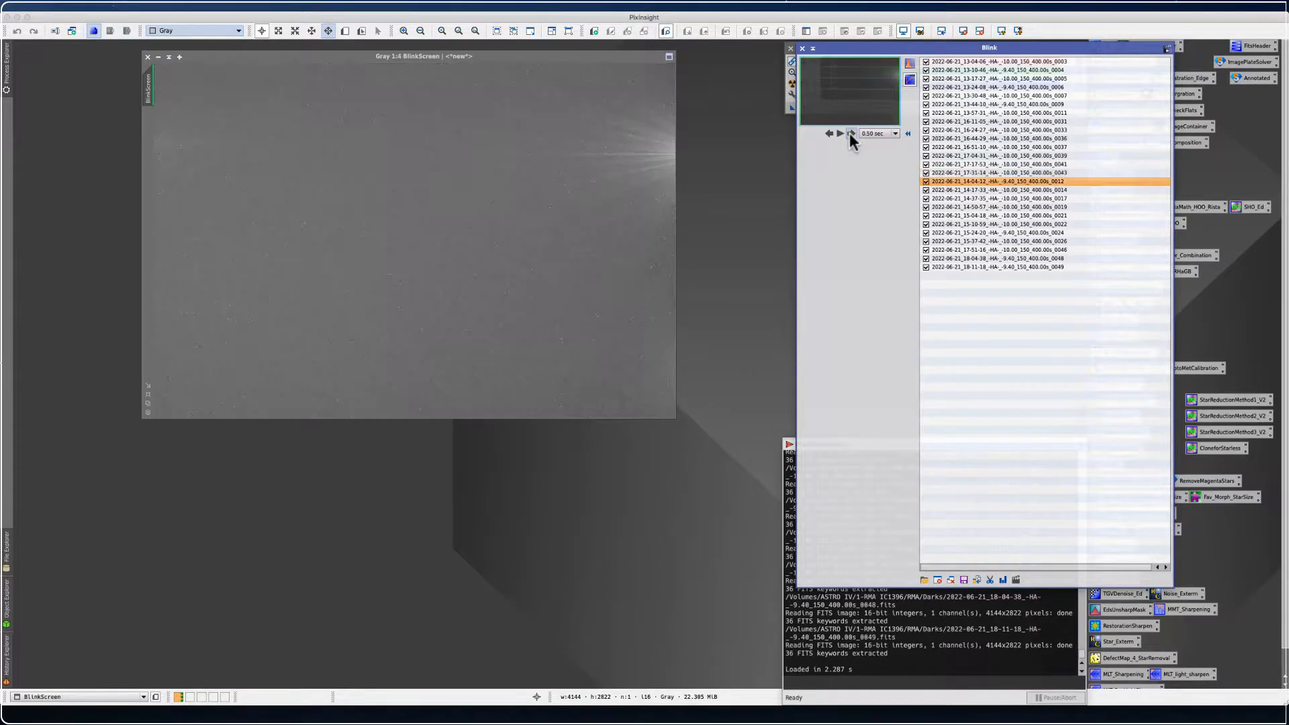
pyautogui.click(848, 133)
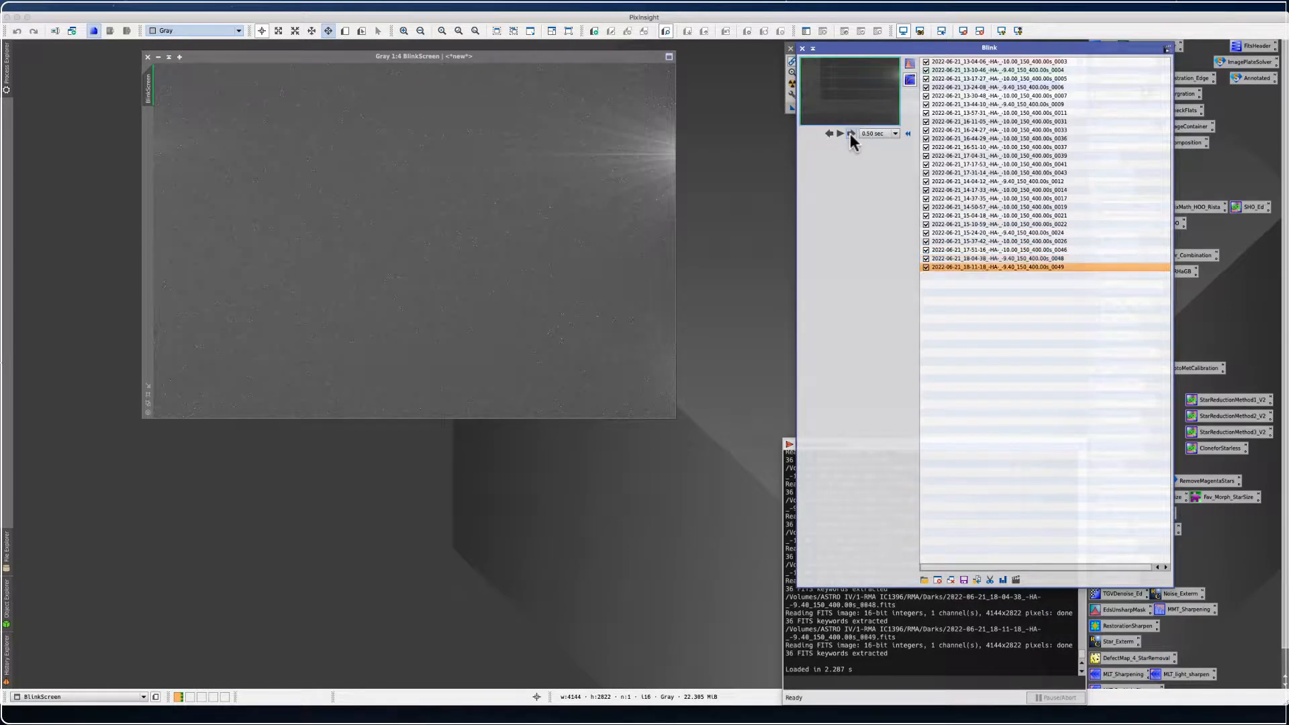
# Step back and forth across the two ends of the Blink list to compare dark frame 0003 with 0048 and 0049
pyautogui.click(829, 134)
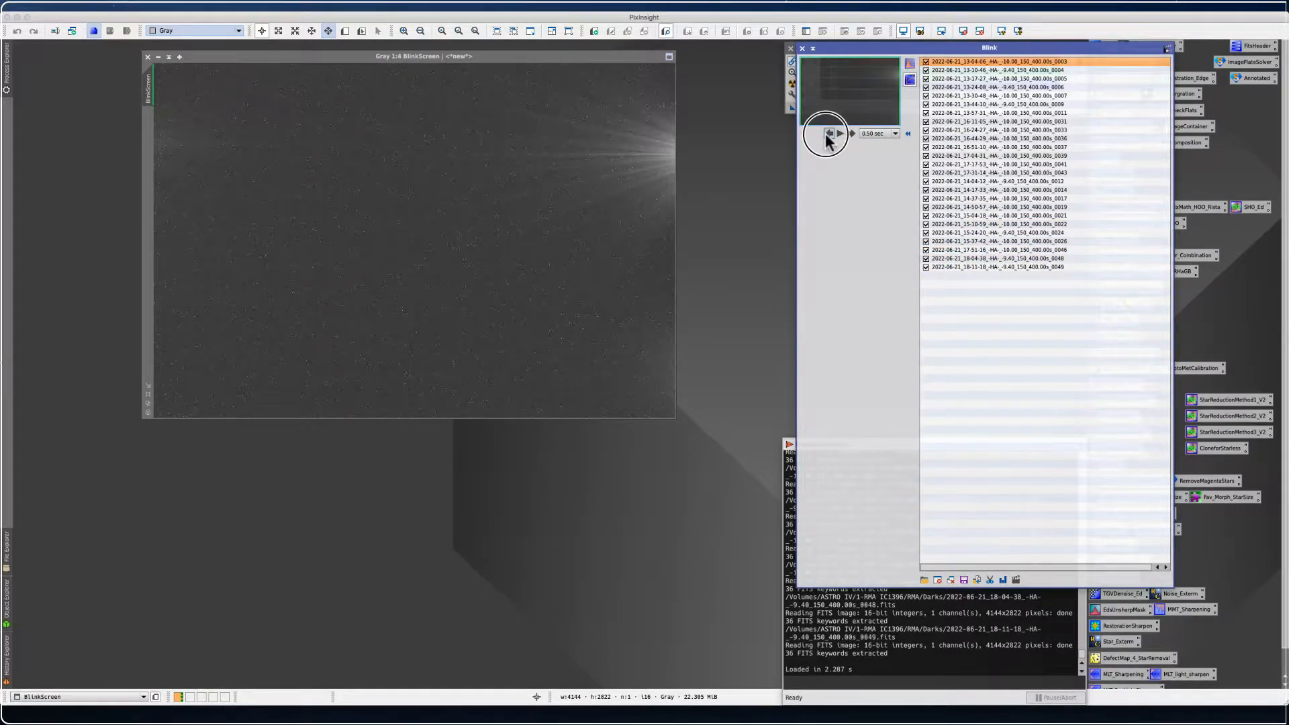
pyautogui.click(829, 134)
pyautogui.click(829, 133)
pyautogui.click(829, 134)
pyautogui.click(829, 134)
pyautogui.click(829, 134)
pyautogui.click(829, 133)
pyautogui.click(851, 133)
pyautogui.click(851, 134)
pyautogui.click(852, 134)
pyautogui.click(851, 134)
pyautogui.click(852, 134)
pyautogui.click(852, 134)
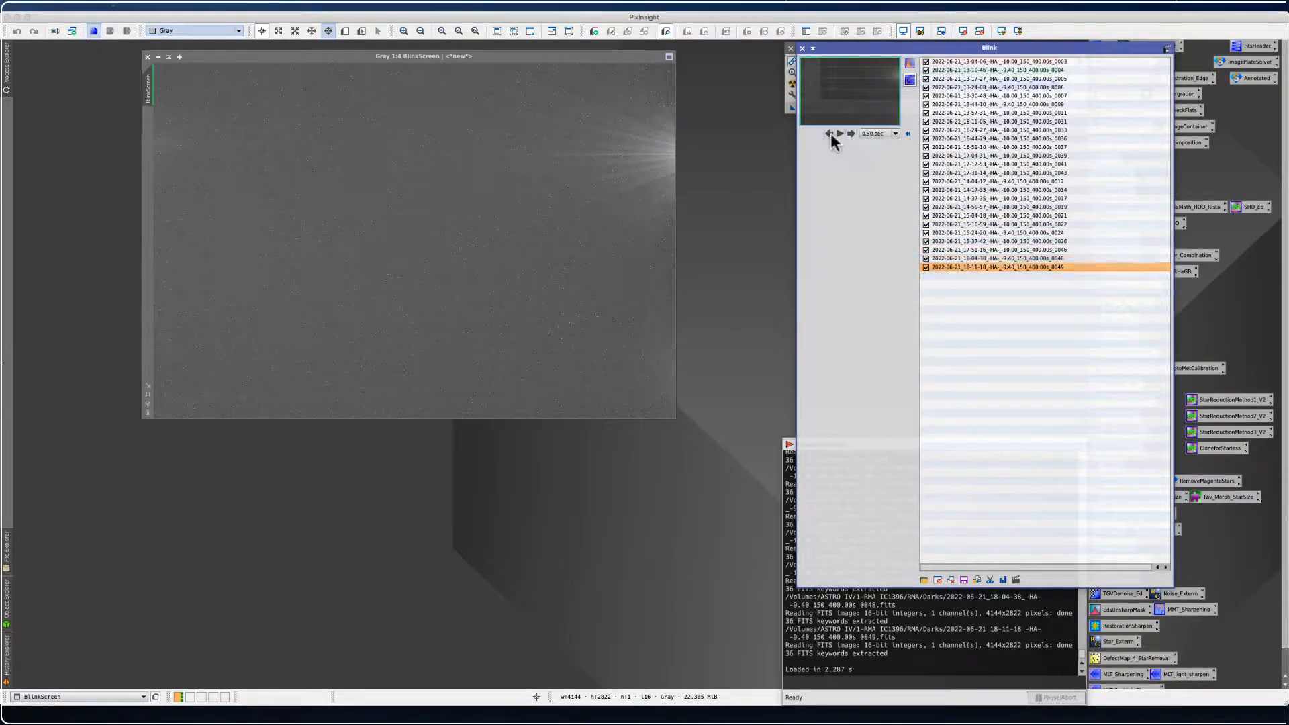
pyautogui.click(830, 134)
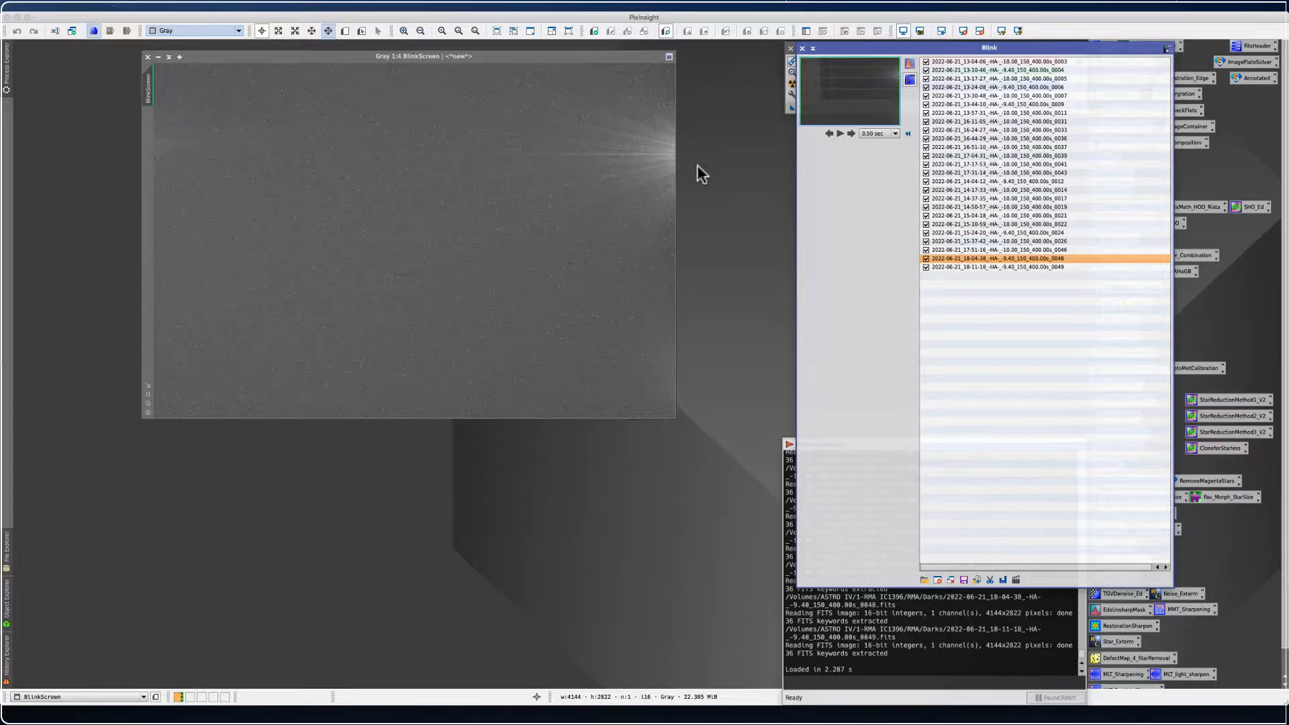
# Step repeatedly between dark frame 0043 and the added frames 0012 through 0026 to compare their background brightness
pyautogui.click(947, 171)
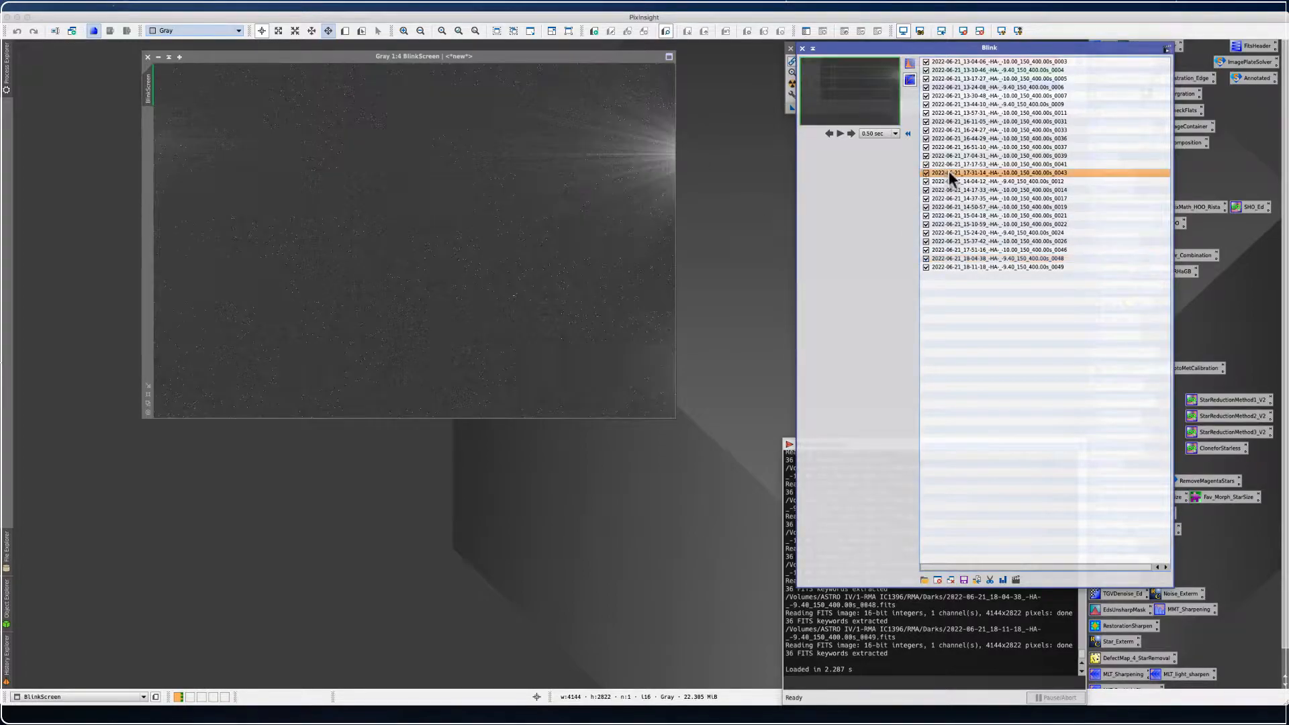
pyautogui.press('Down')
pyautogui.press('Down')
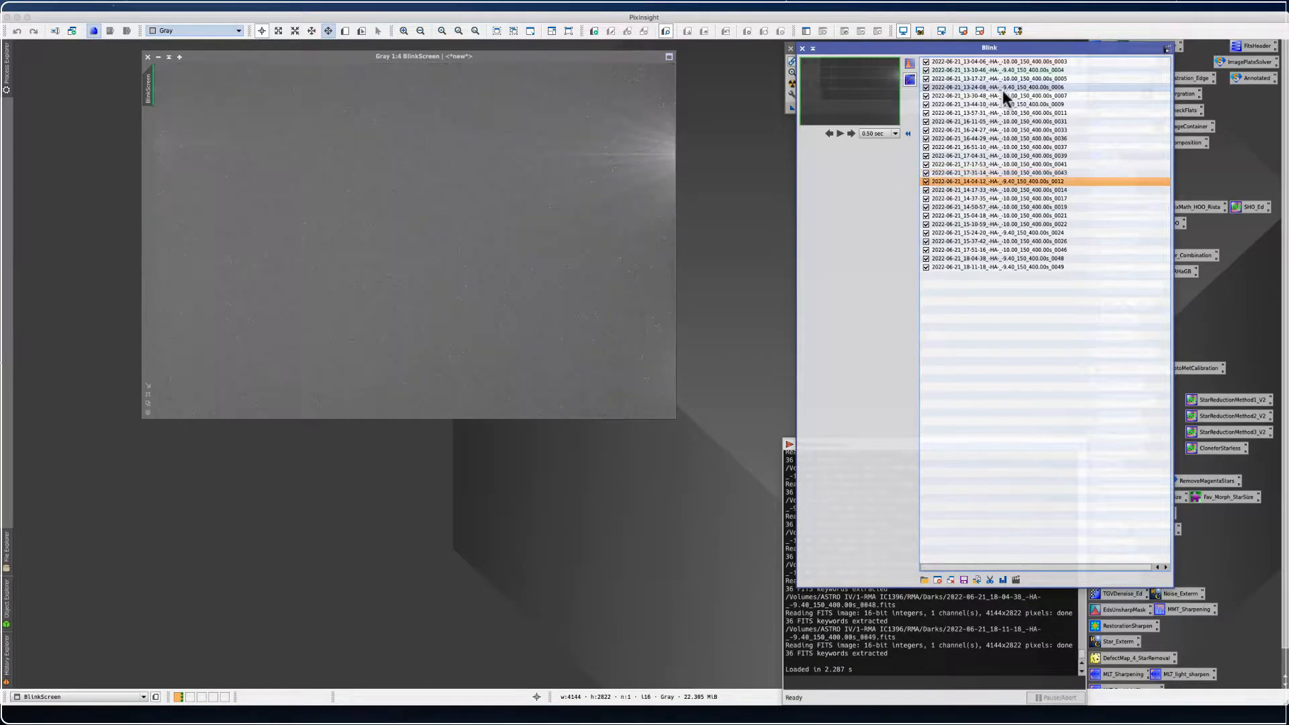
pyautogui.press('Down')
pyautogui.press('Down')
pyautogui.press('Down')
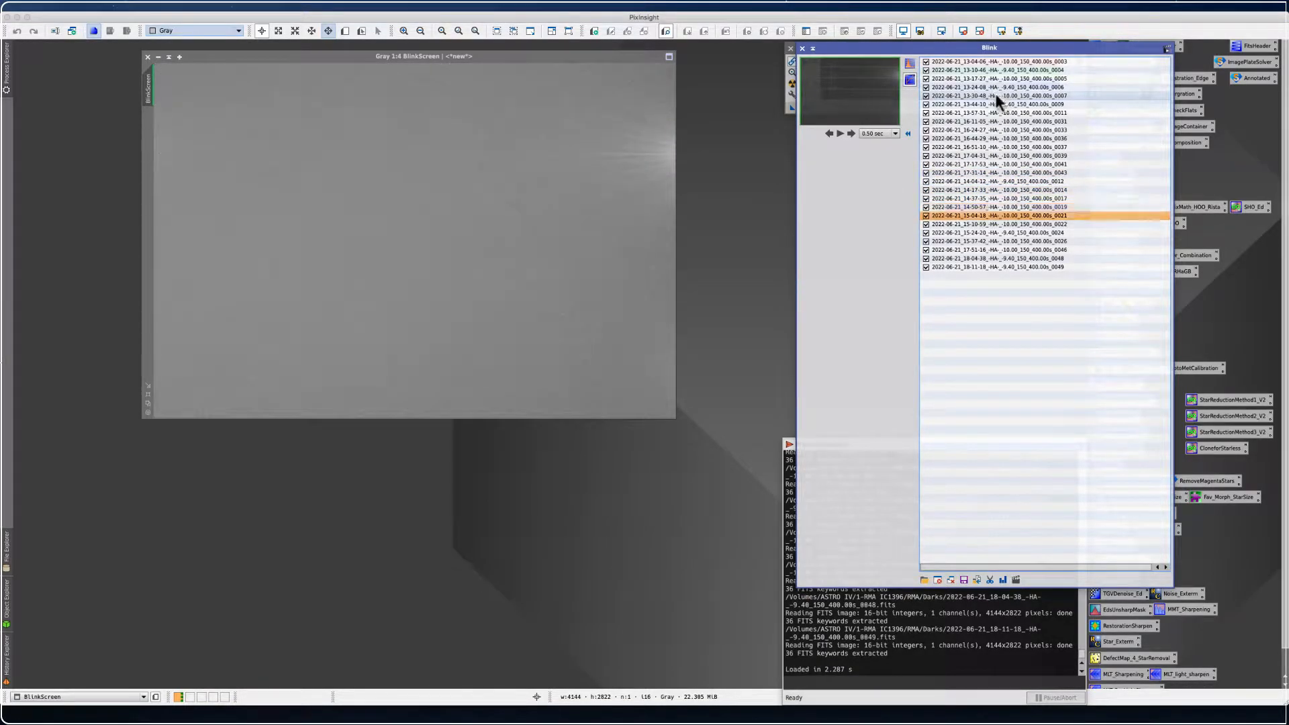
pyautogui.press('Down')
pyautogui.press('Down')
pyautogui.press('Down')
pyautogui.press('Up')
pyautogui.press('Up')
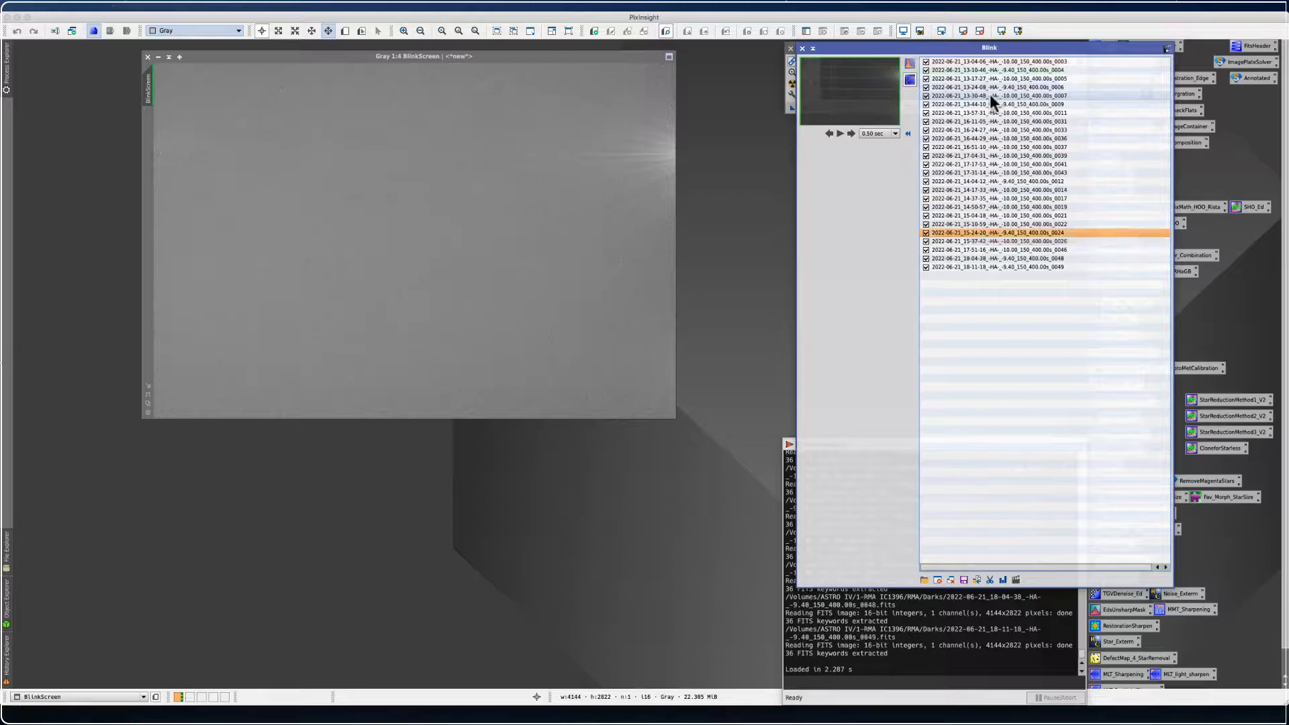
pyautogui.press('Up')
pyautogui.press('Up')
pyautogui.press('Up')
pyautogui.press('Up')
pyautogui.press('Up')
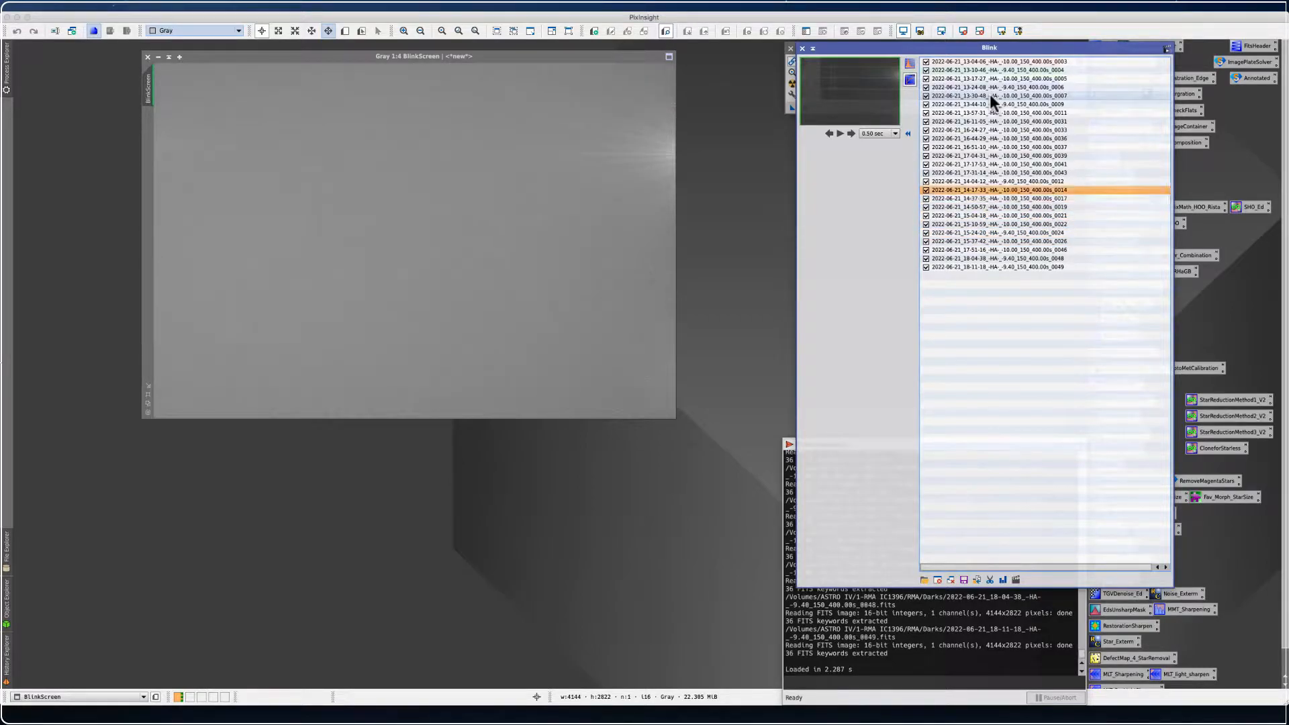
pyautogui.press('Down')
pyautogui.press('Down')
pyautogui.press('Down')
pyautogui.press('Down')
pyautogui.press('Down')
pyautogui.press('Down')
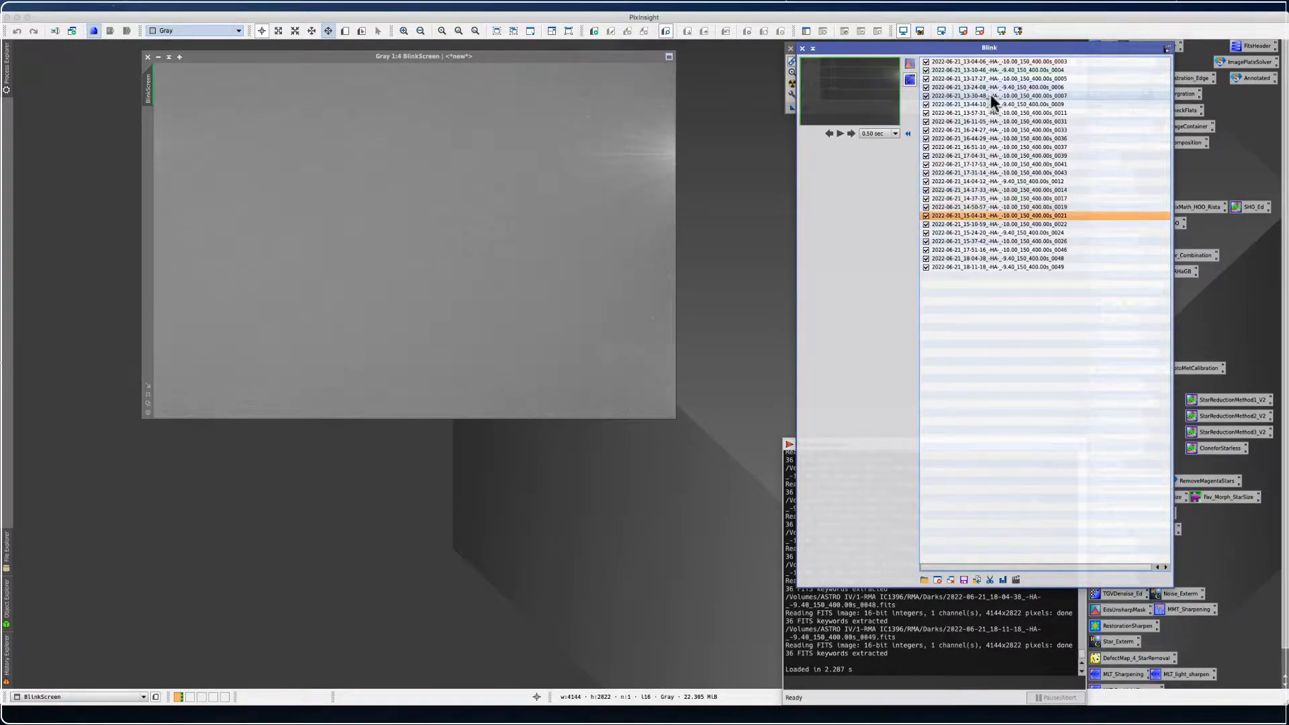
pyautogui.press('Down')
pyautogui.press('Down')
pyautogui.press('Down')
pyautogui.press('Up')
pyautogui.press('Up')
pyautogui.press('Up')
pyautogui.press('Up')
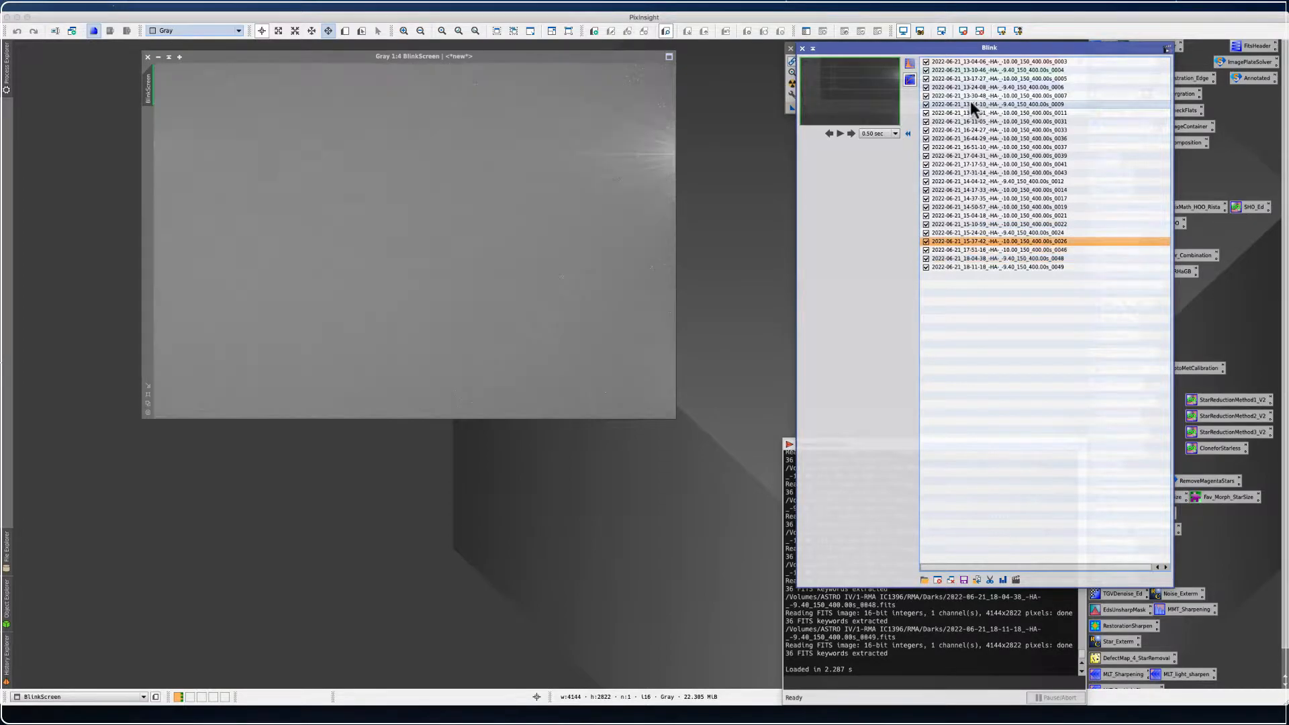
pyautogui.press('Up')
pyautogui.press('Up')
pyautogui.press('Up')
pyautogui.press('Up')
pyautogui.press('Up')
pyautogui.press('Up')
pyautogui.press('Up')
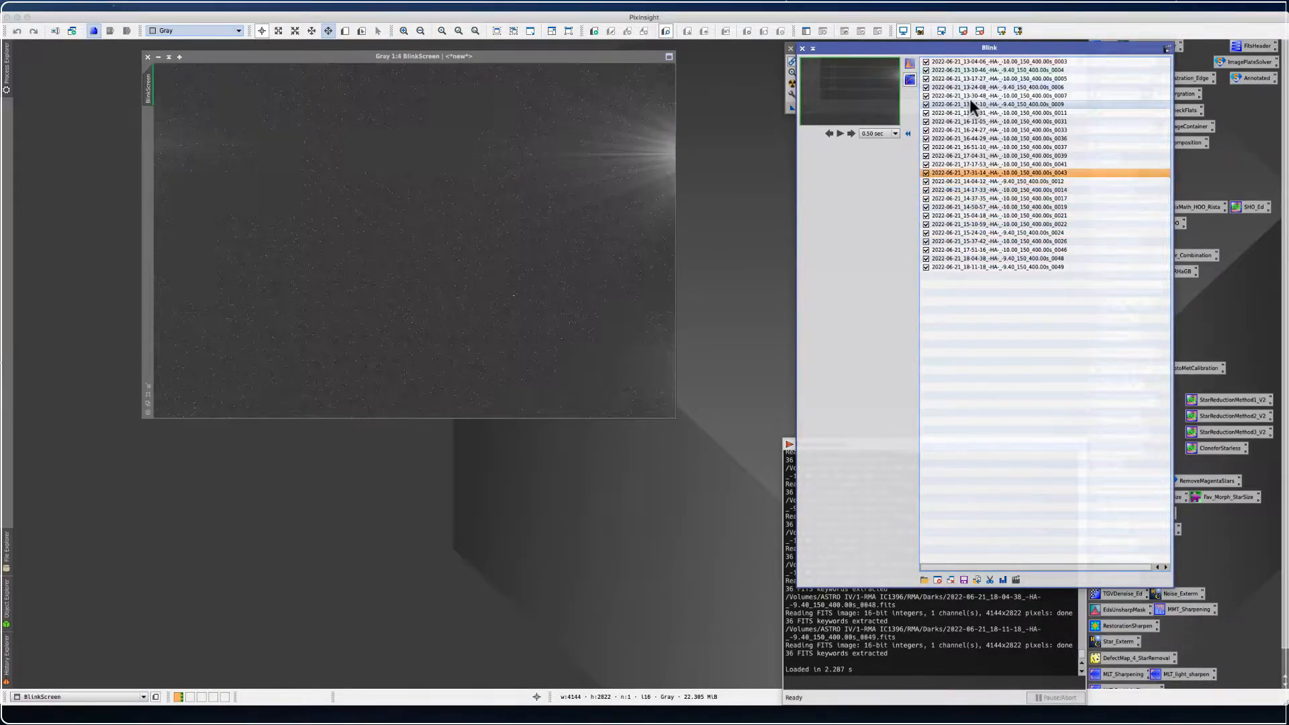
pyautogui.press('Down')
pyautogui.press('Down')
pyautogui.press('Down')
pyautogui.press('Down')
pyautogui.press('Down')
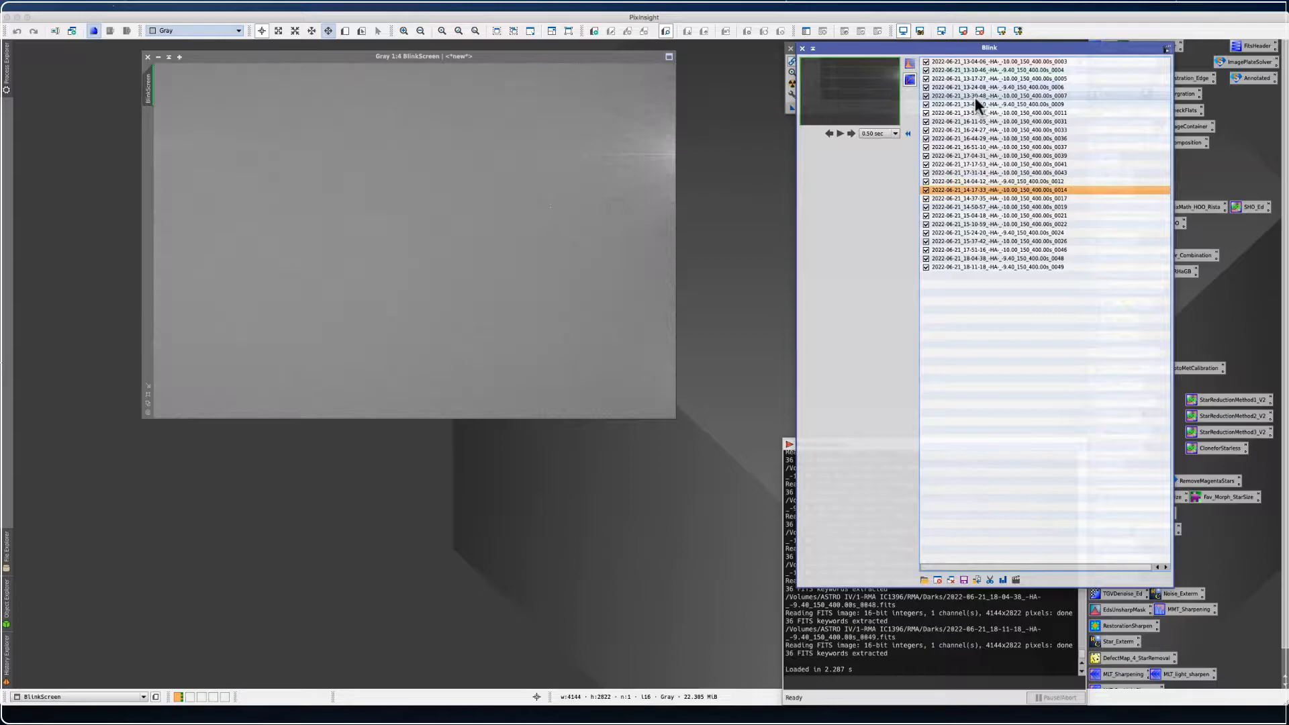
pyautogui.press('Down')
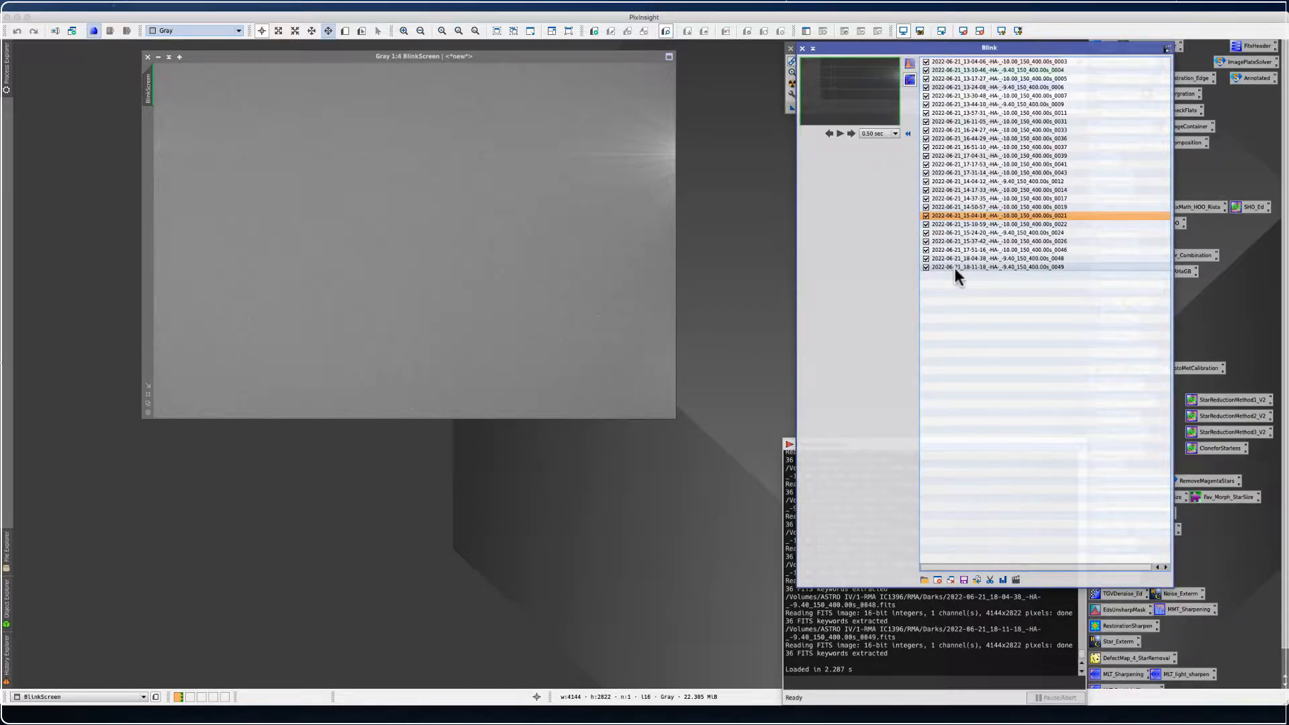
# Review the first group of dark frames in sequence from 0003 to 0043
pyautogui.click(933, 61)
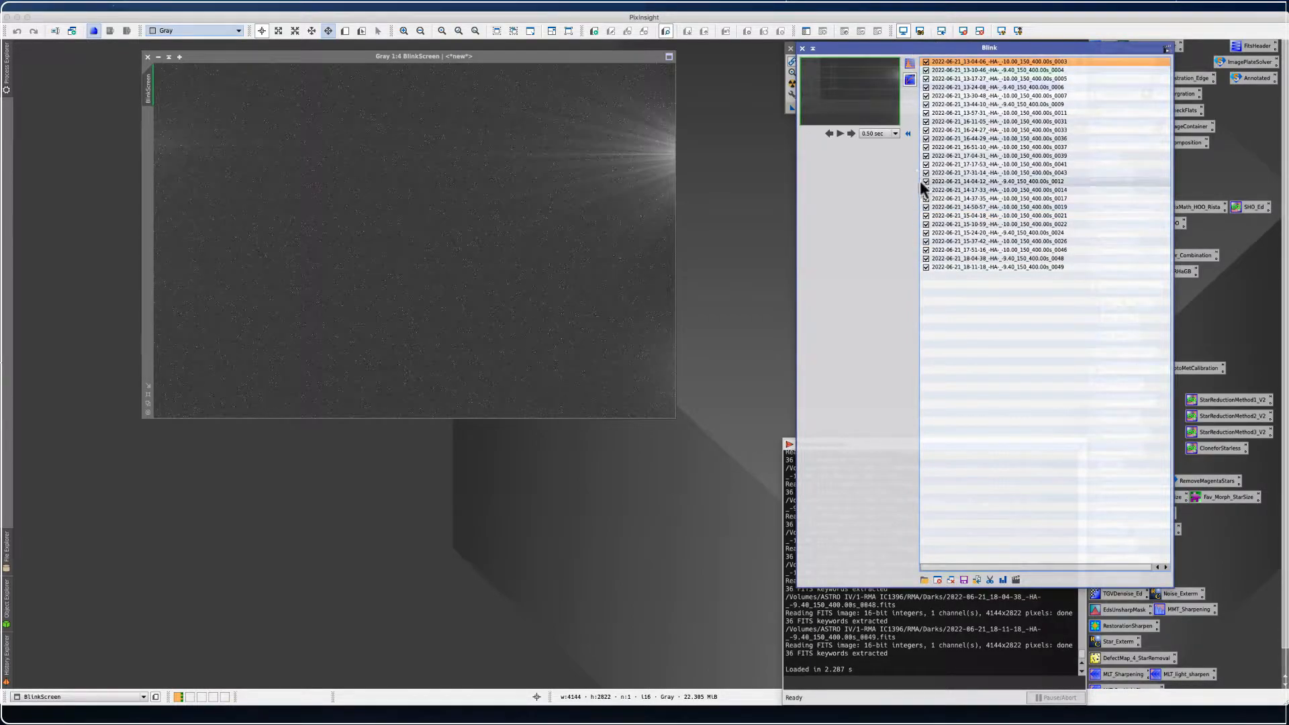
pyautogui.press('Down')
pyautogui.press('Down')
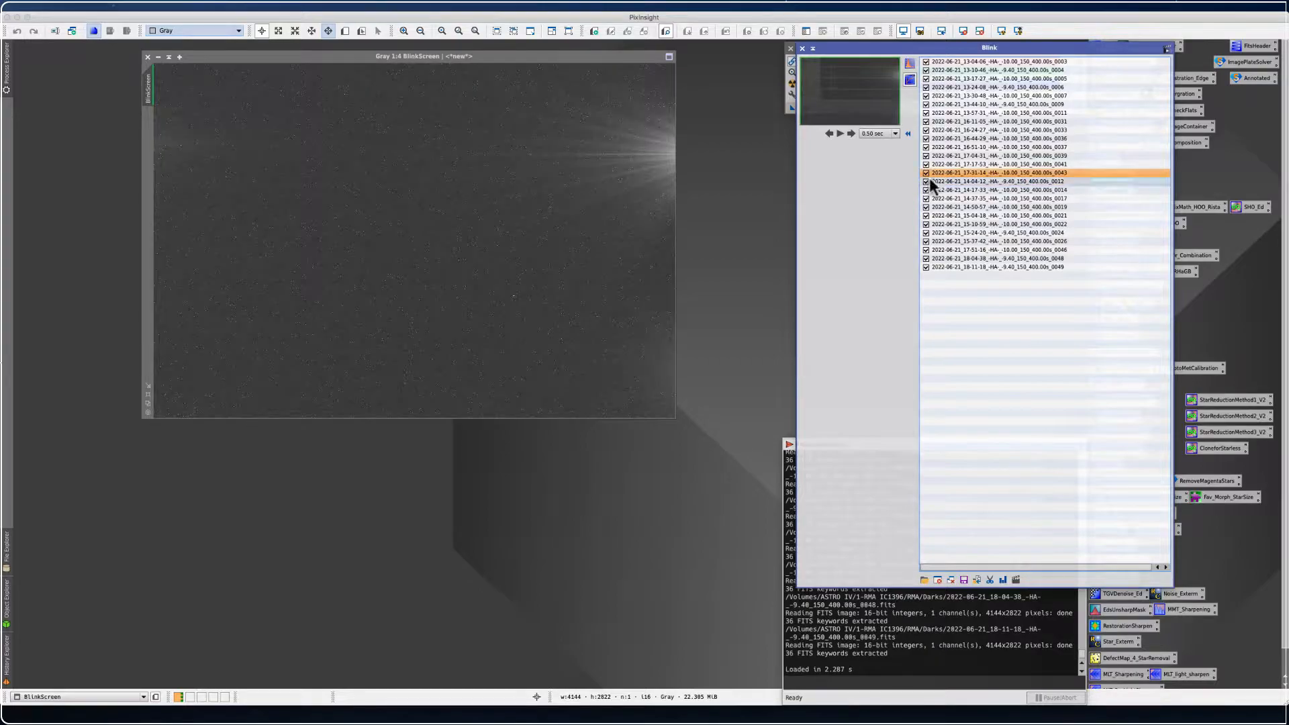
# Exclude the eleven dark frames 0012 through 0049 from blinking, keeping frames 0003 through 0043 enabled
pyautogui.click(931, 178)
pyautogui.click(926, 191)
pyautogui.click(927, 180)
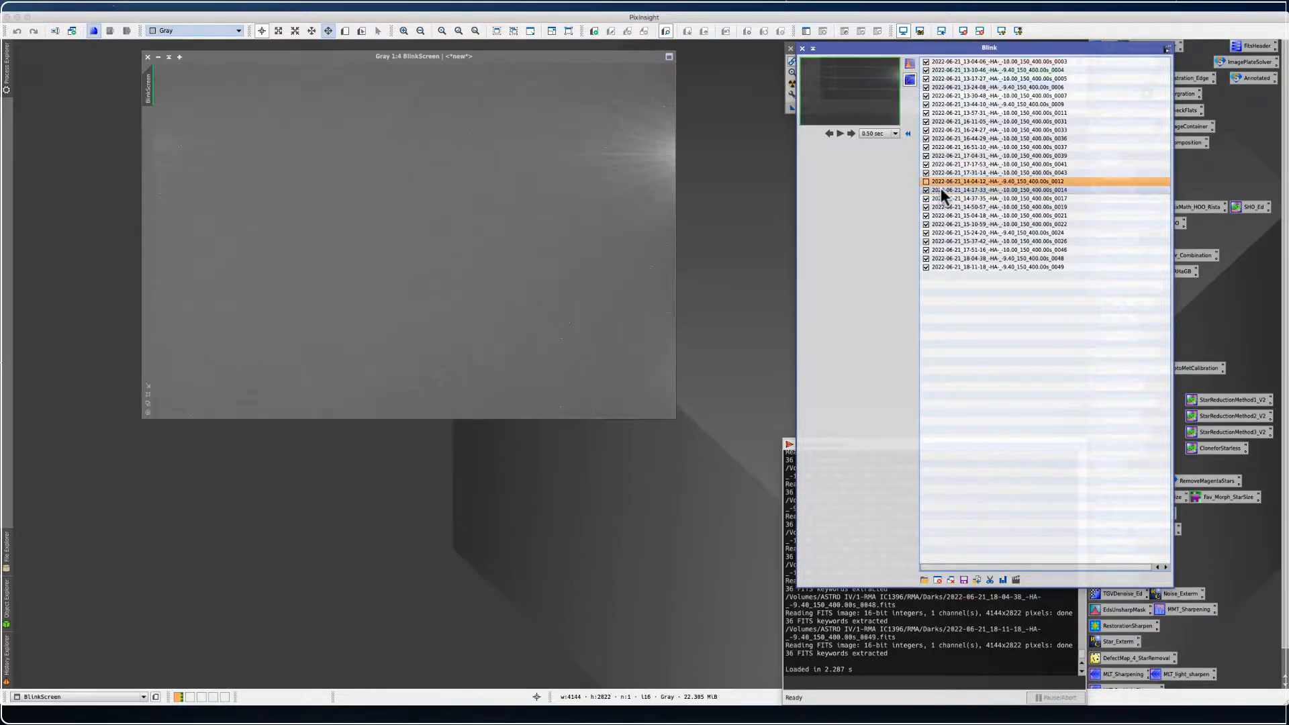
pyautogui.click(944, 189)
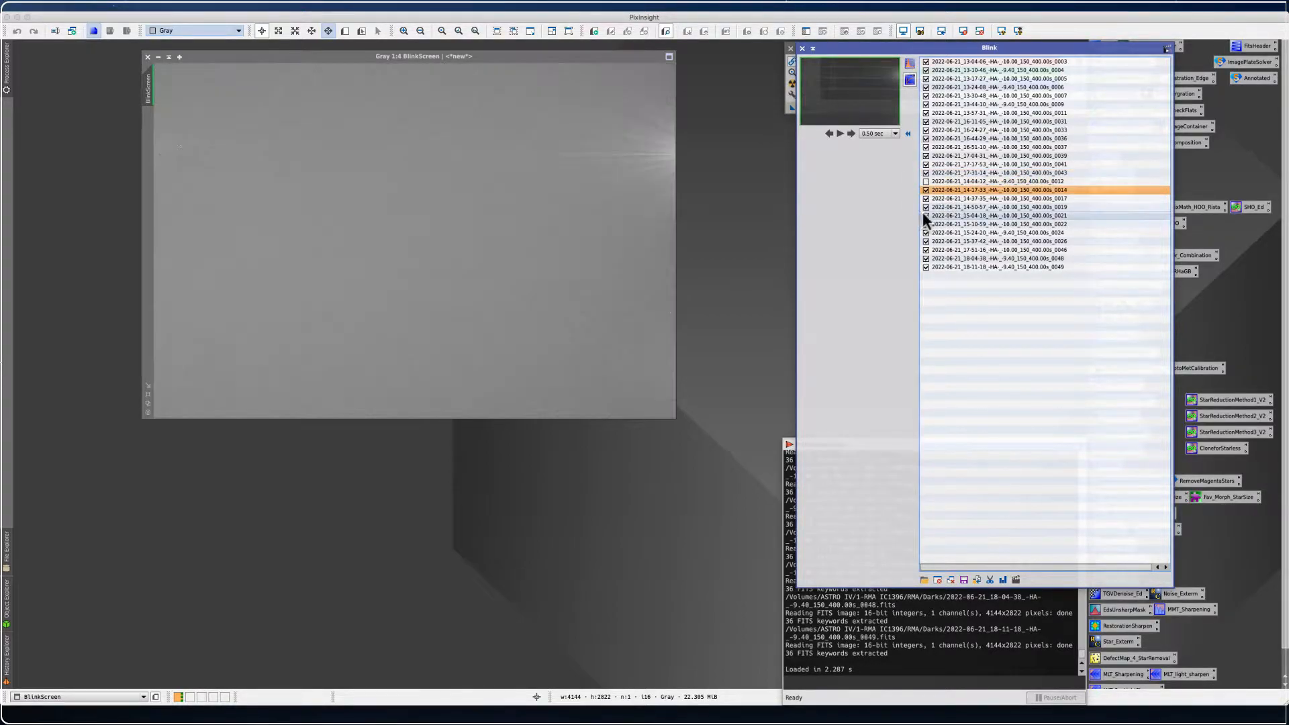
pyautogui.click(925, 191)
pyautogui.click(925, 199)
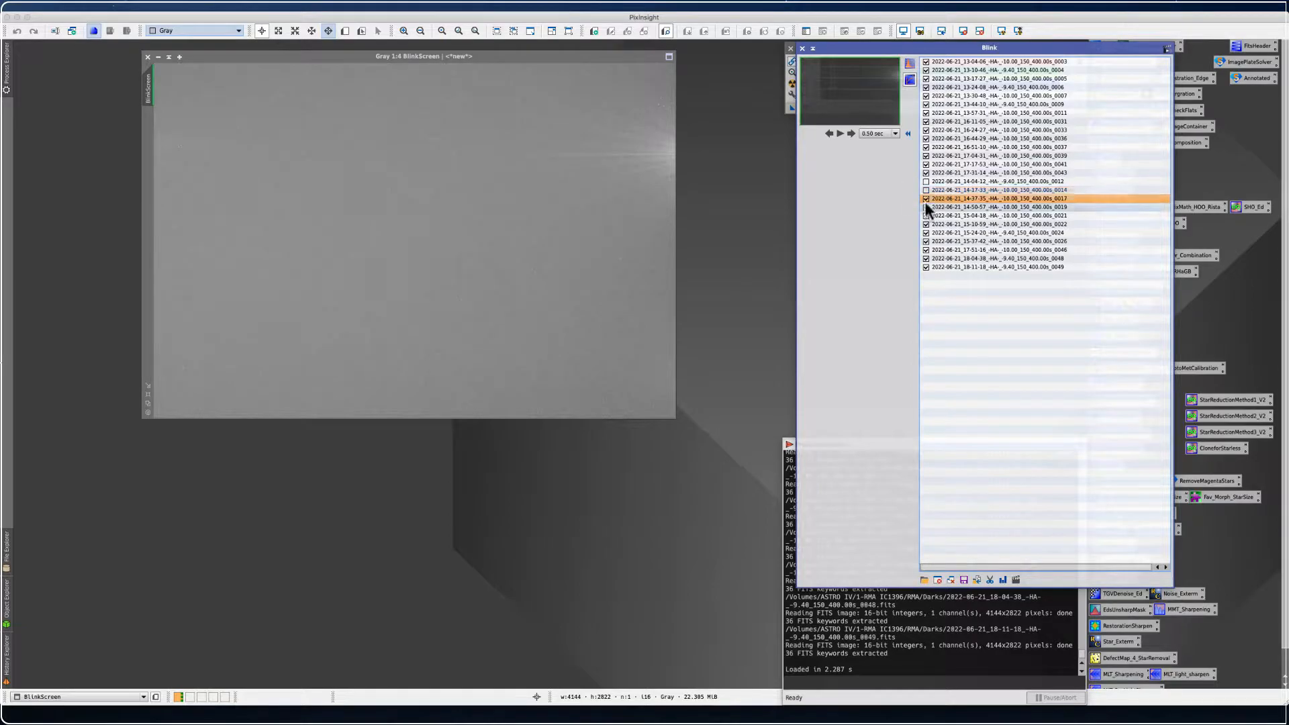
pyautogui.click(928, 207)
pyautogui.click(925, 207)
pyautogui.click(926, 215)
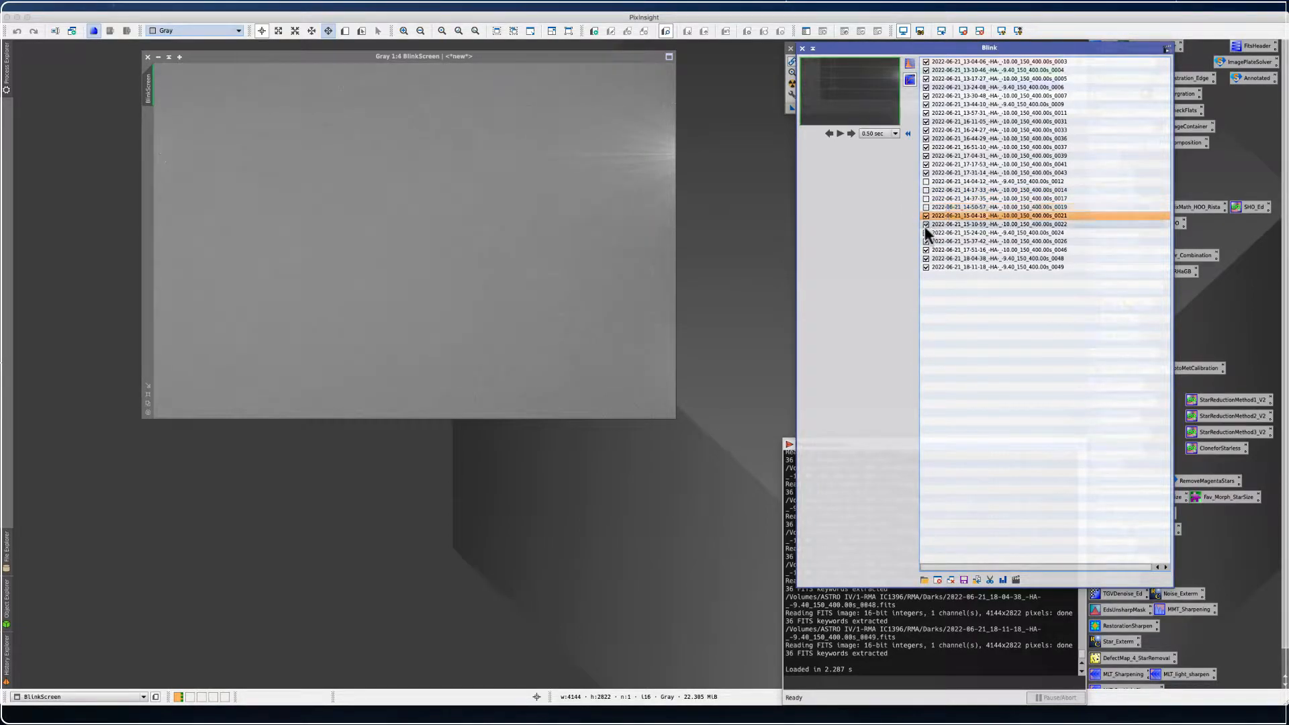
pyautogui.click(926, 225)
pyautogui.click(927, 232)
pyautogui.click(926, 233)
pyautogui.click(927, 241)
pyautogui.click(926, 241)
pyautogui.click(928, 250)
pyautogui.click(926, 250)
pyautogui.click(925, 259)
pyautogui.click(925, 258)
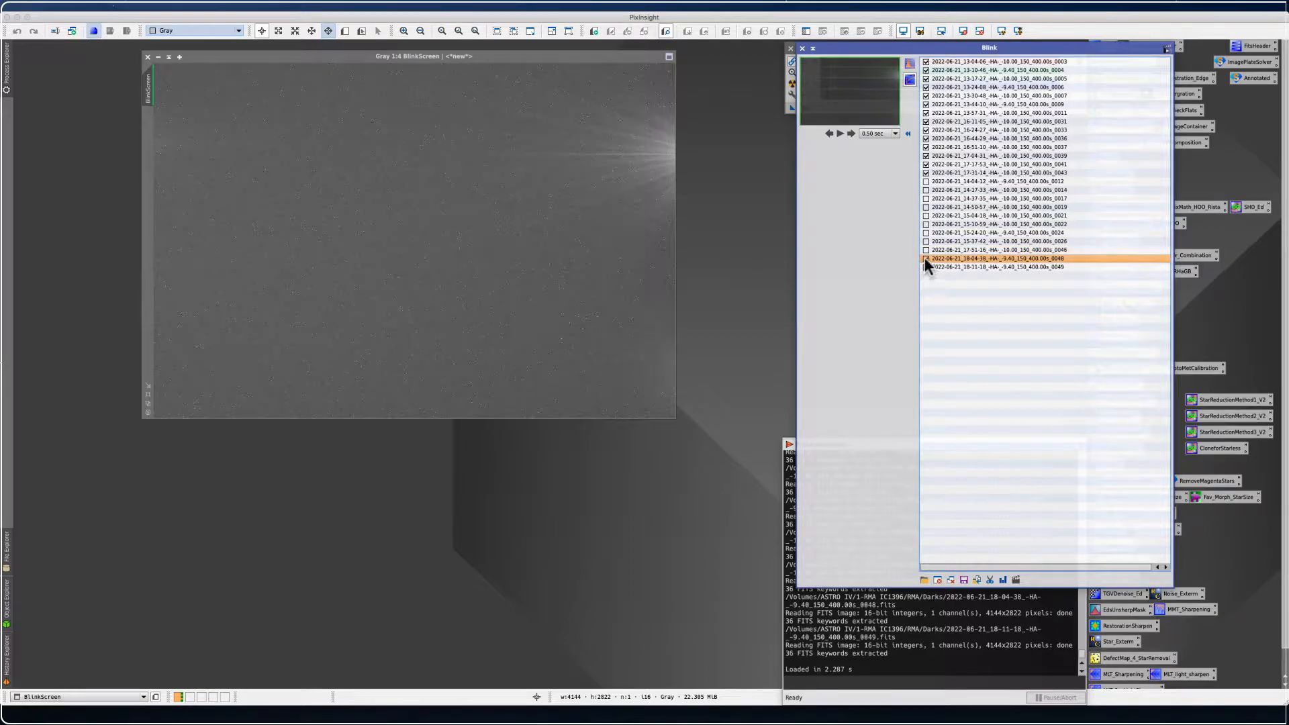
pyautogui.click(925, 267)
pyautogui.click(926, 267)
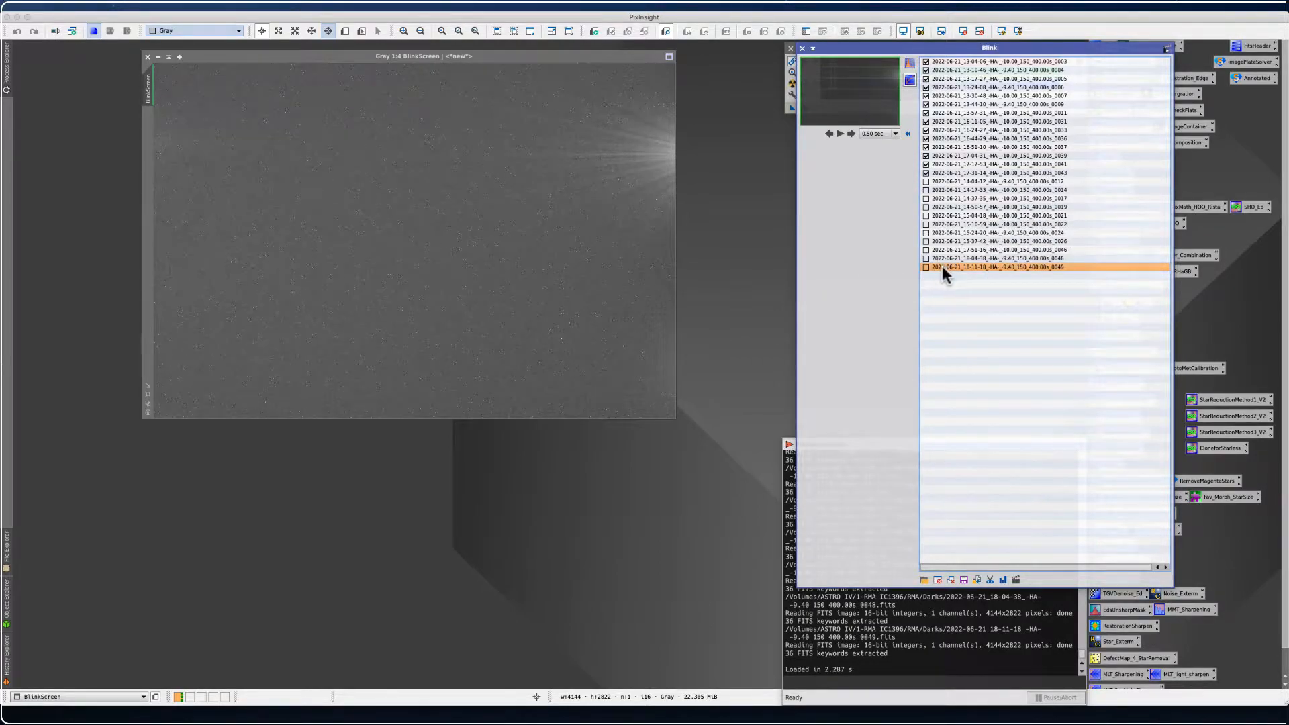
# Select dark frames 0003 through 0043 in Blink and move their files to the Darks/Blink folder
pyautogui.click(972, 172)
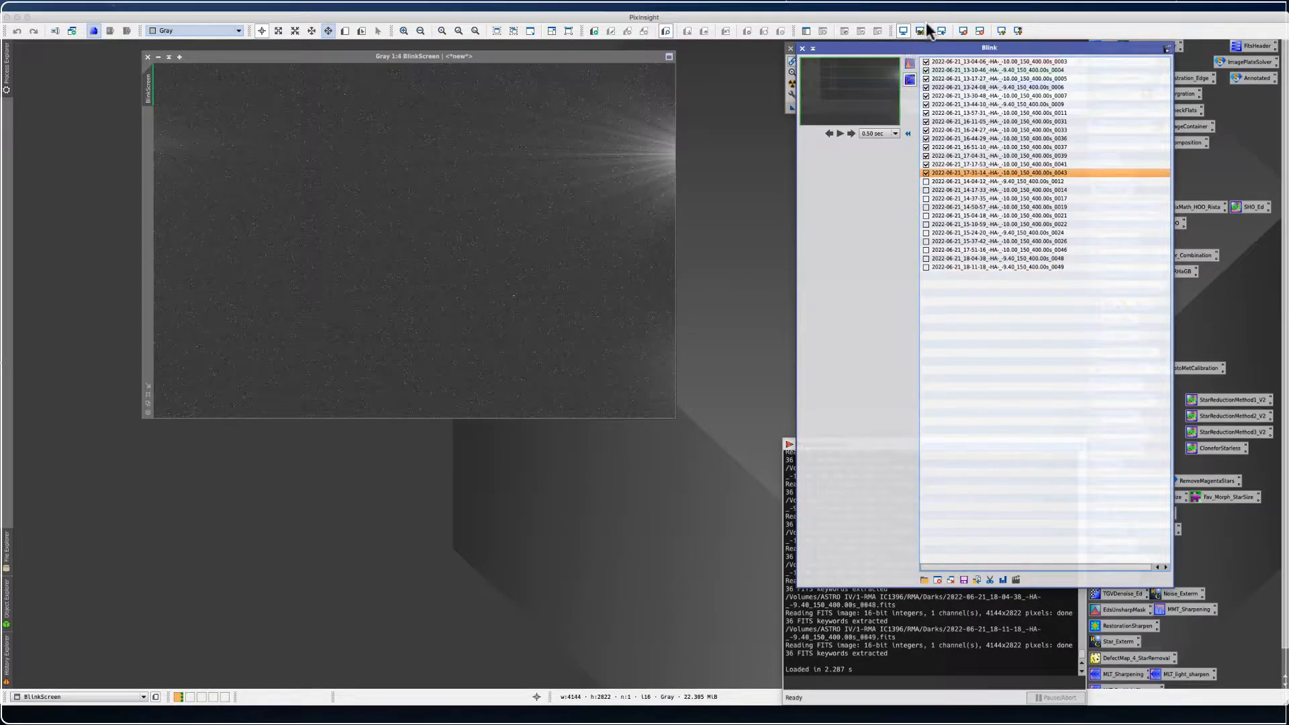
pyautogui.keyDown('shift'); pyautogui.click(953, 61); pyautogui.keyUp('shift')
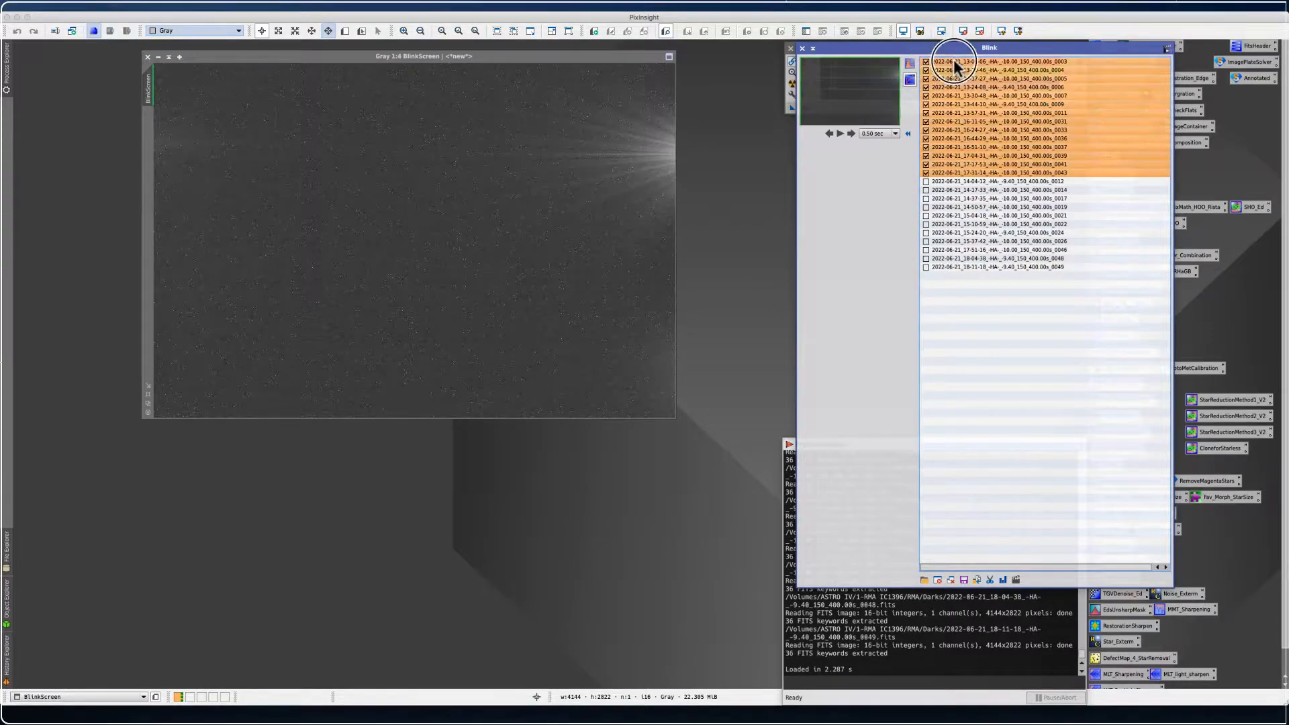
pyautogui.click(975, 579)
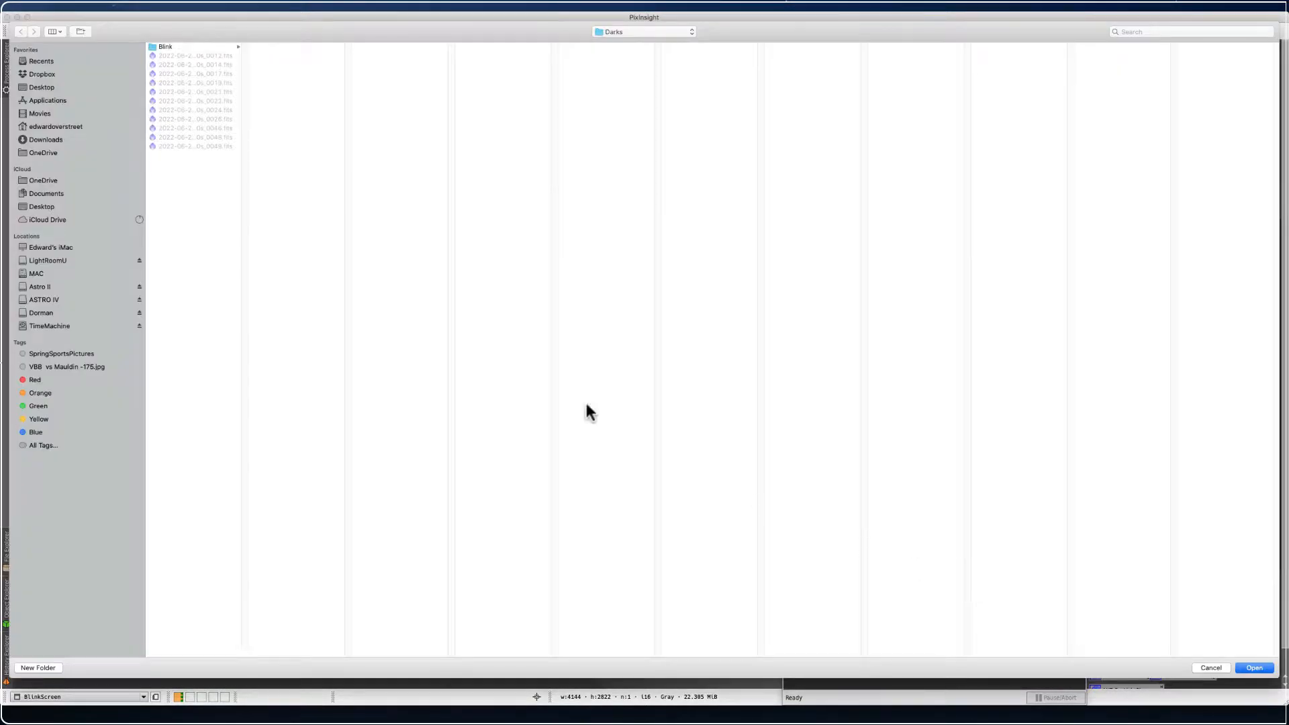
pyautogui.click(161, 45)
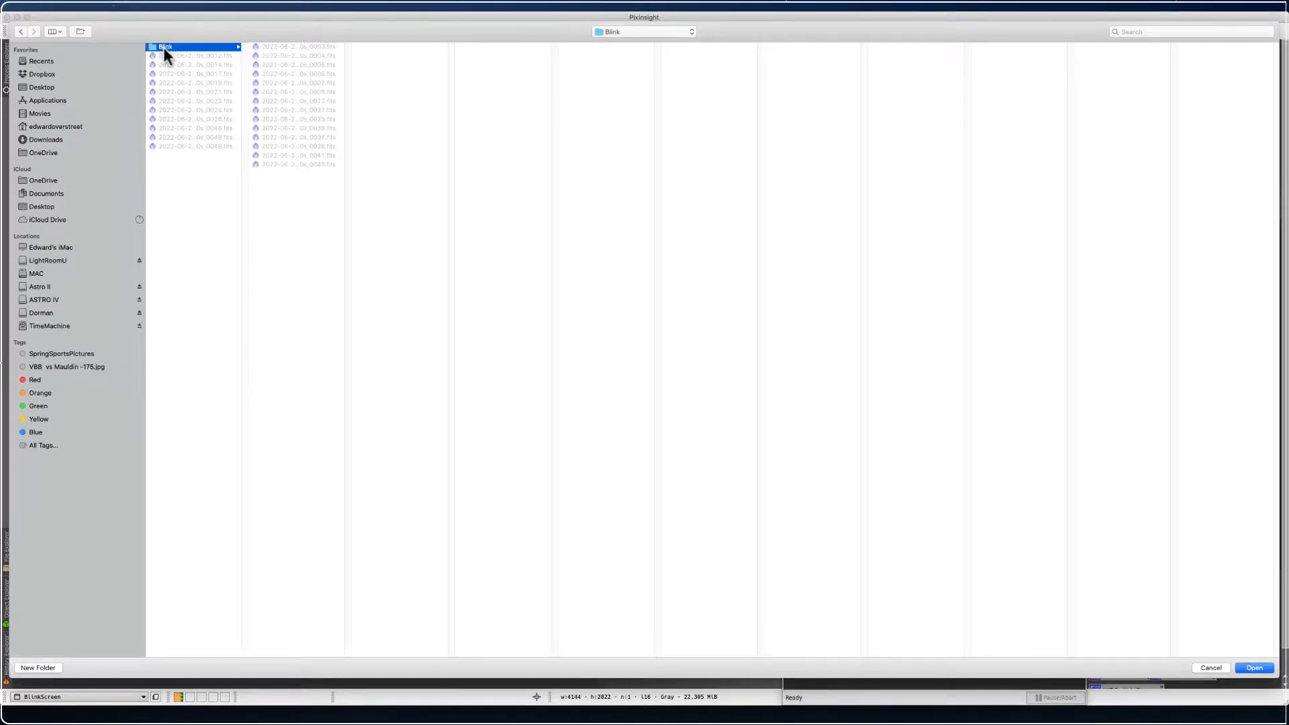
pyautogui.click(1253, 668)
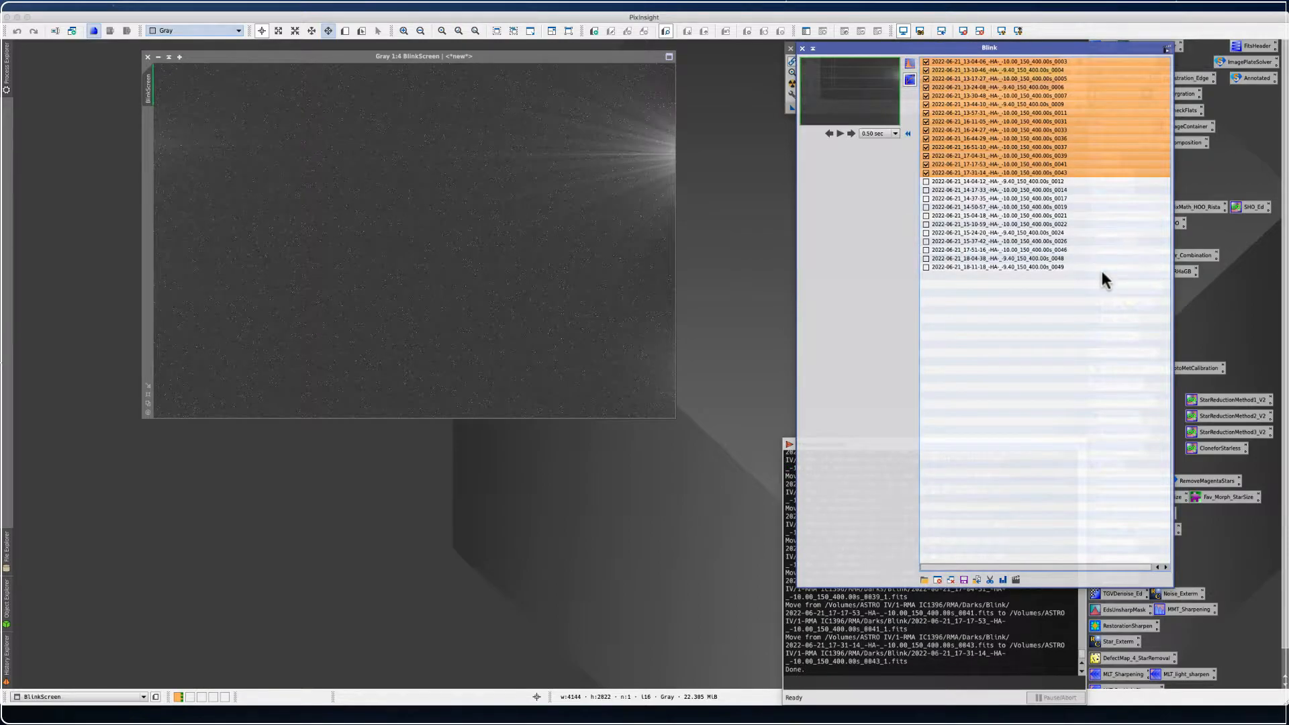
# Close Blink and its preview image, reopen the Blink process, and clear all loaded dark frames from it
pyautogui.click(802, 49)
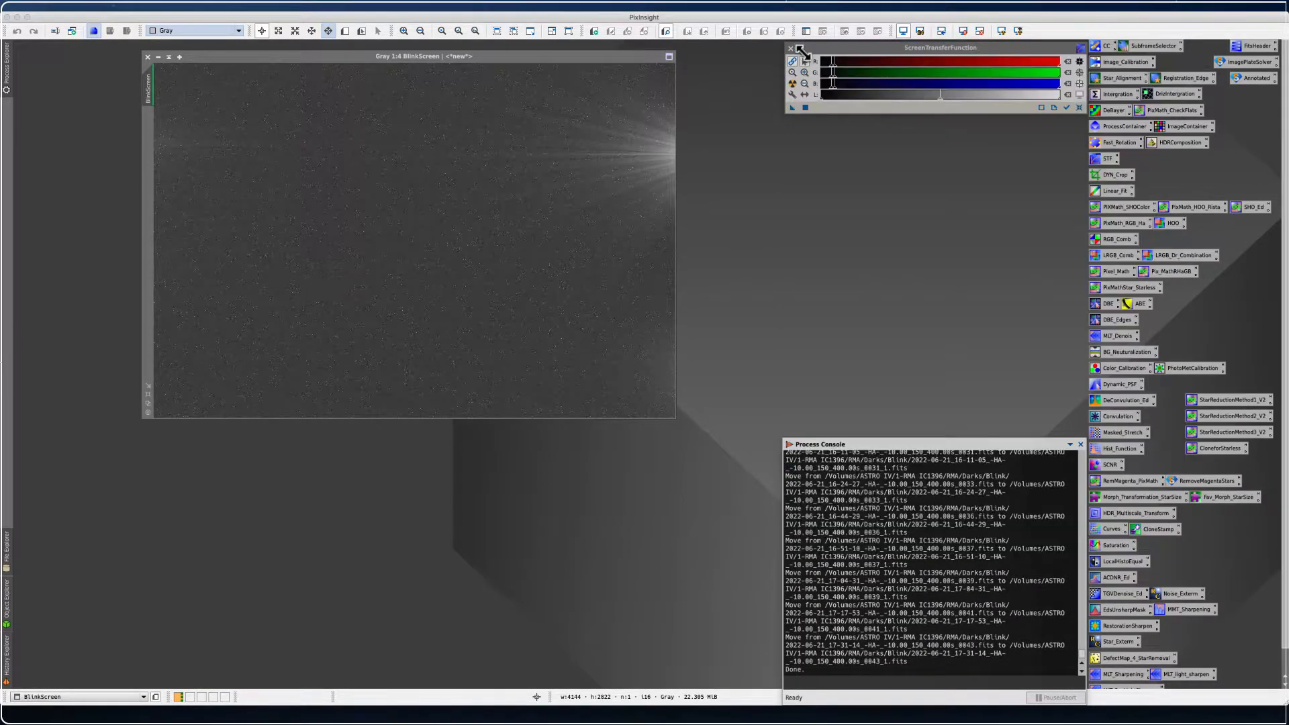
pyautogui.click(148, 57)
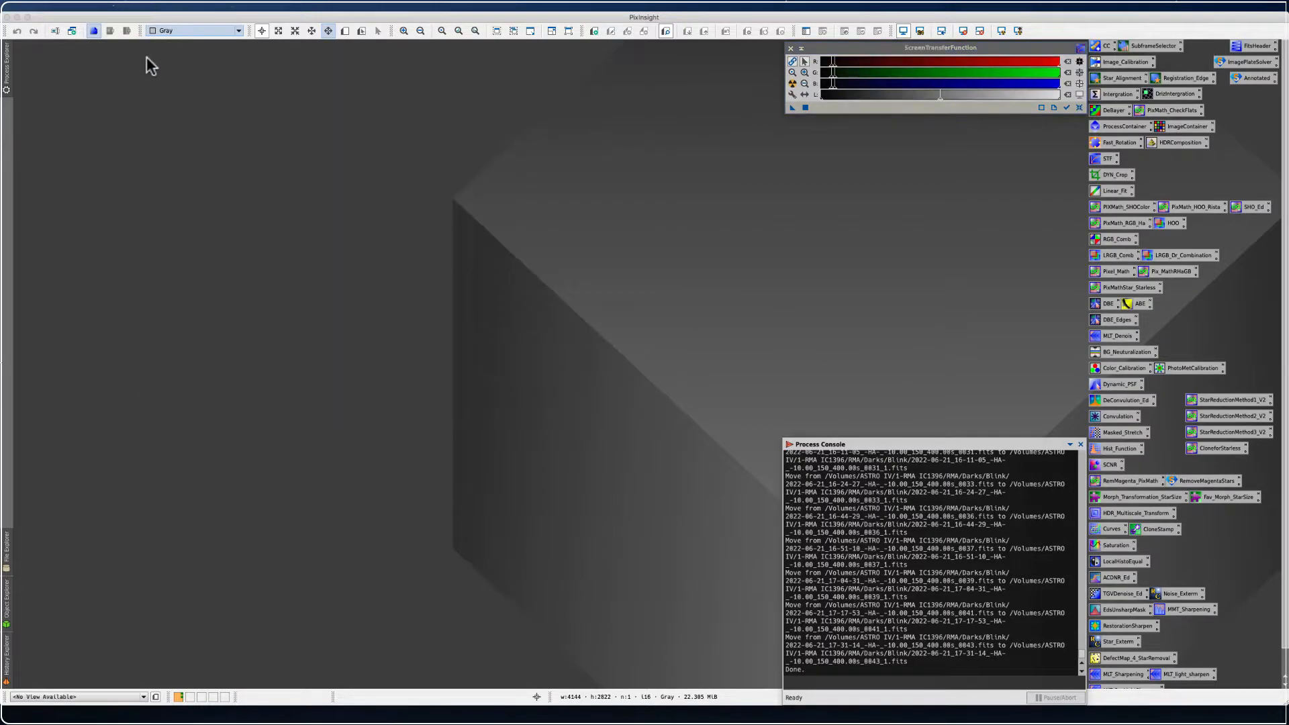
pyautogui.click(77, 5)
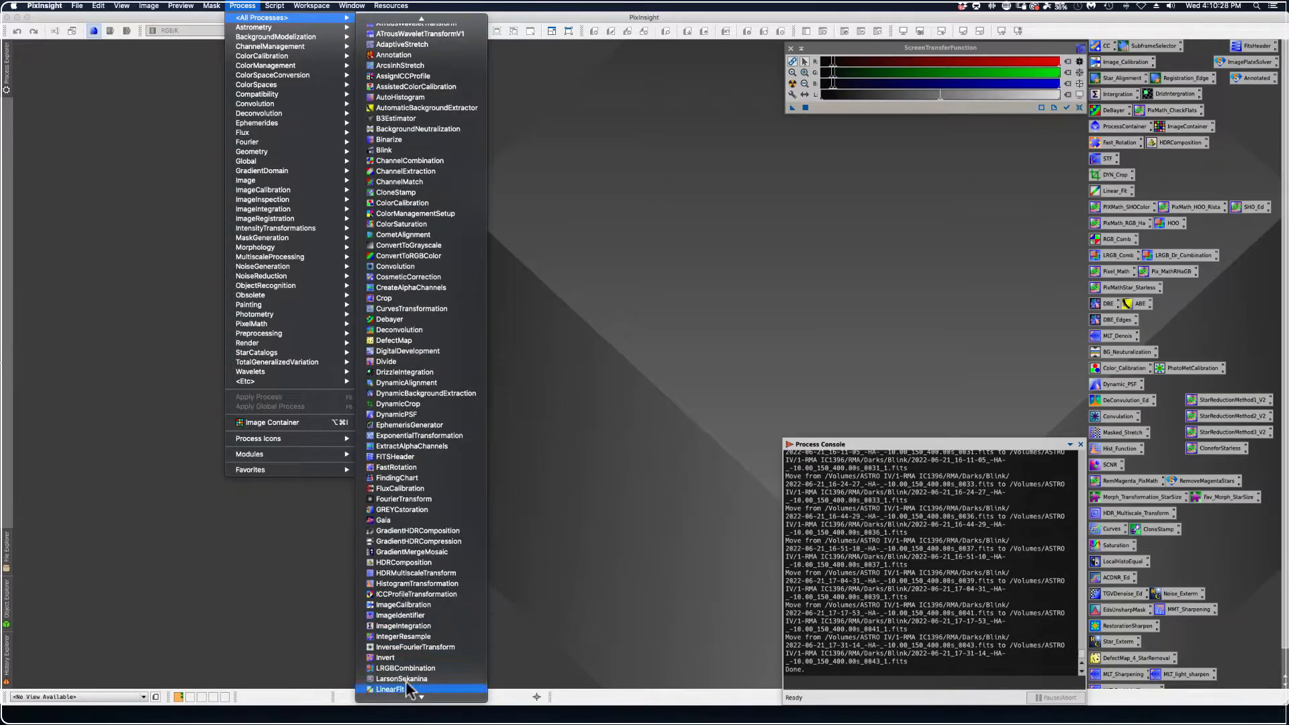
pyautogui.moveTo(281, 17)
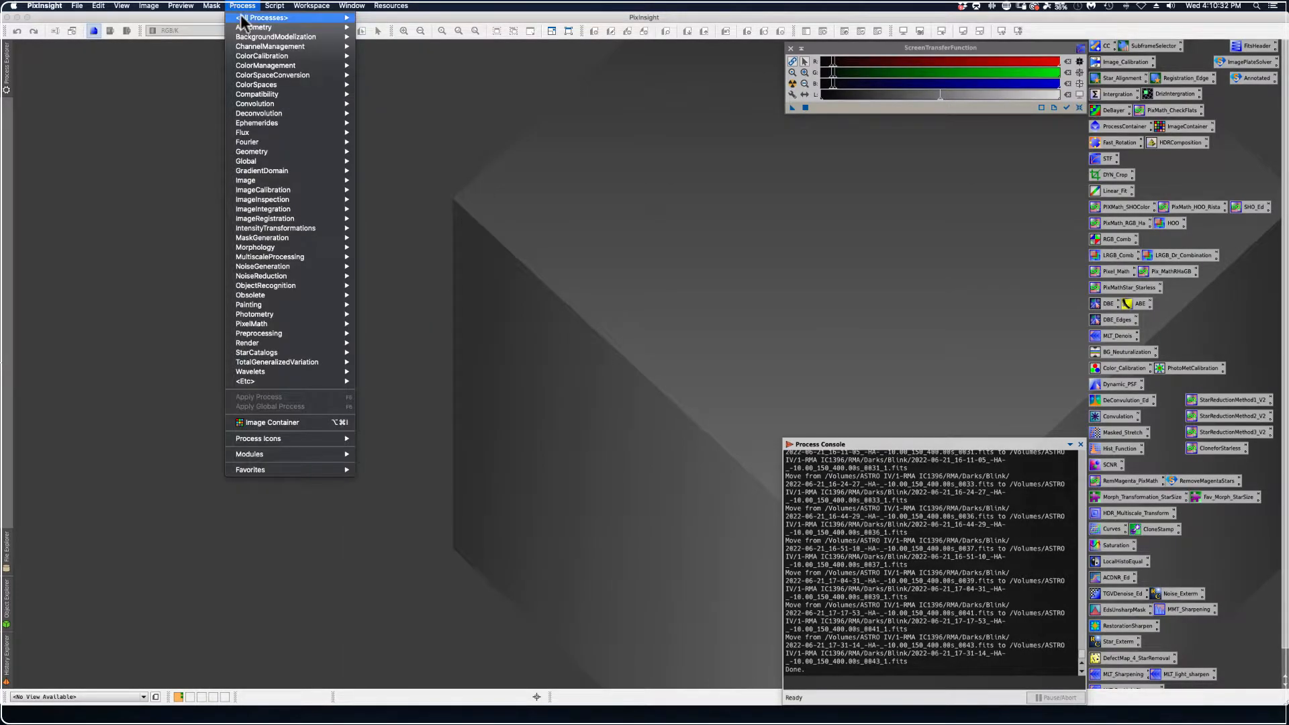
pyautogui.click(385, 169)
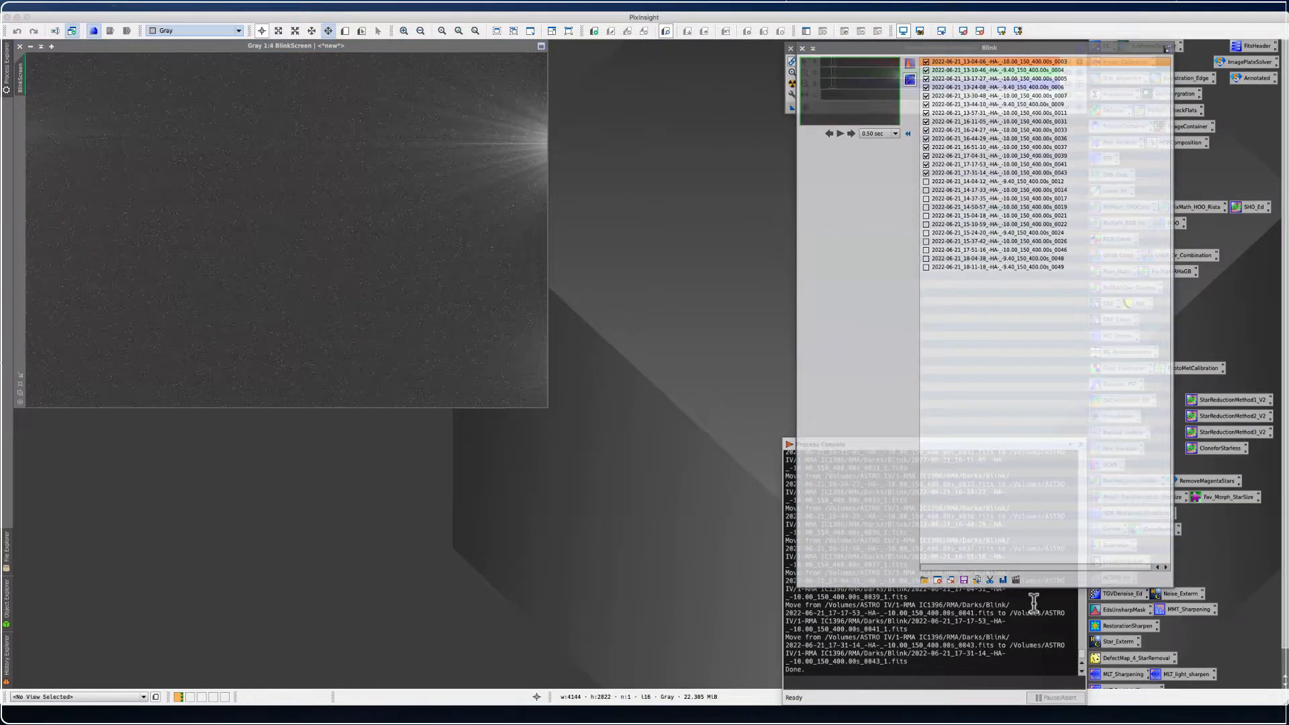
pyautogui.click(951, 580)
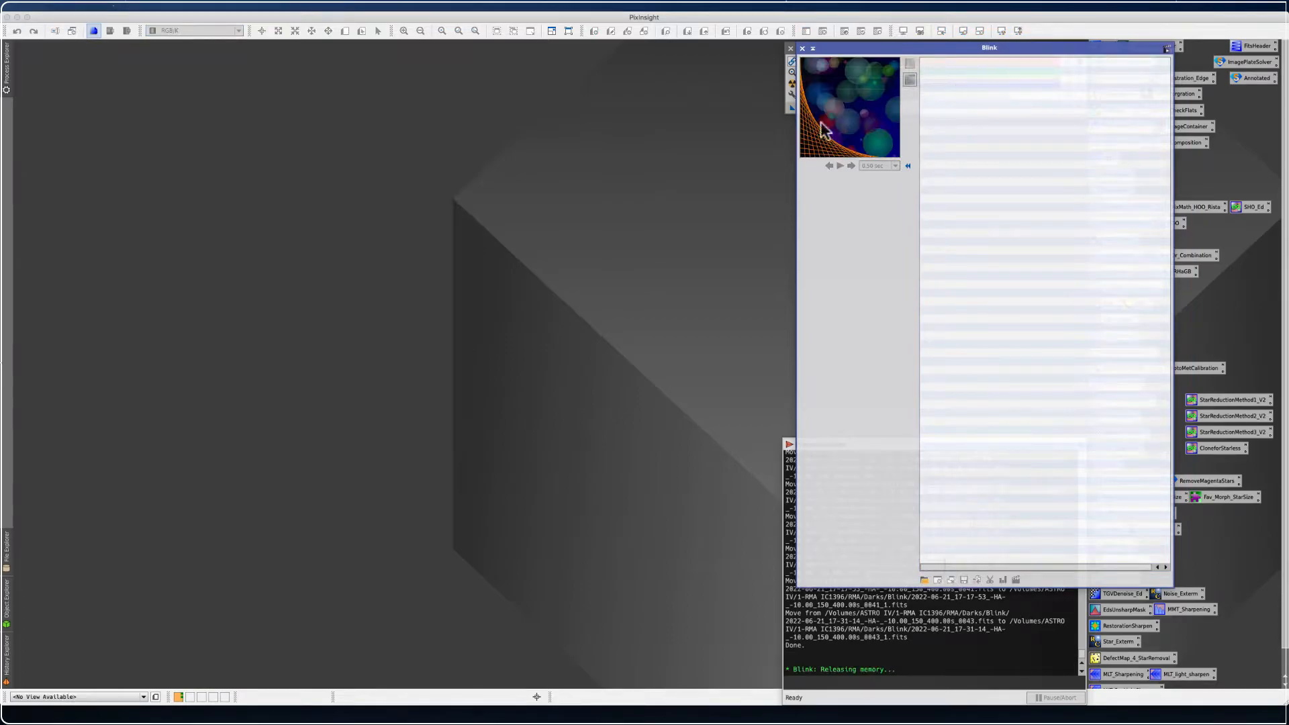
# Open dark frame 0022 from the 1-RMA IC1396/RMA/Darks folder as a standalone image
pyautogui.click(922, 579)
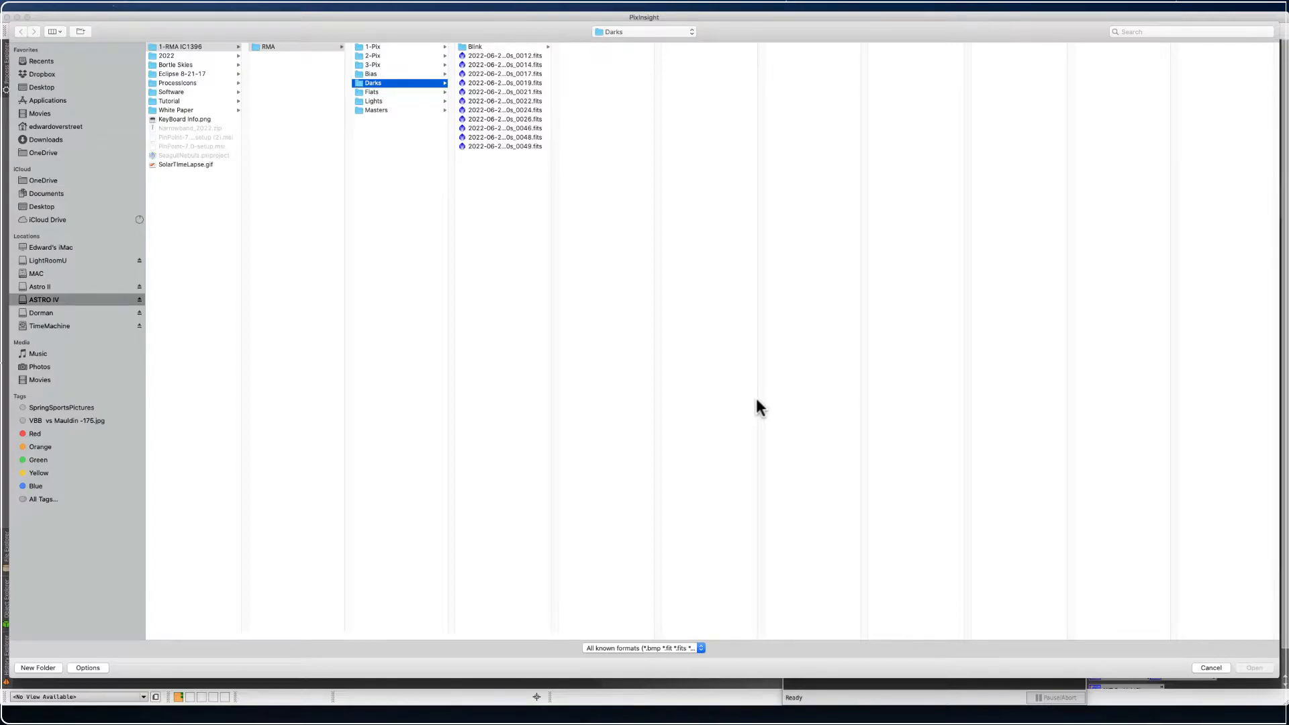
pyautogui.click(1209, 668)
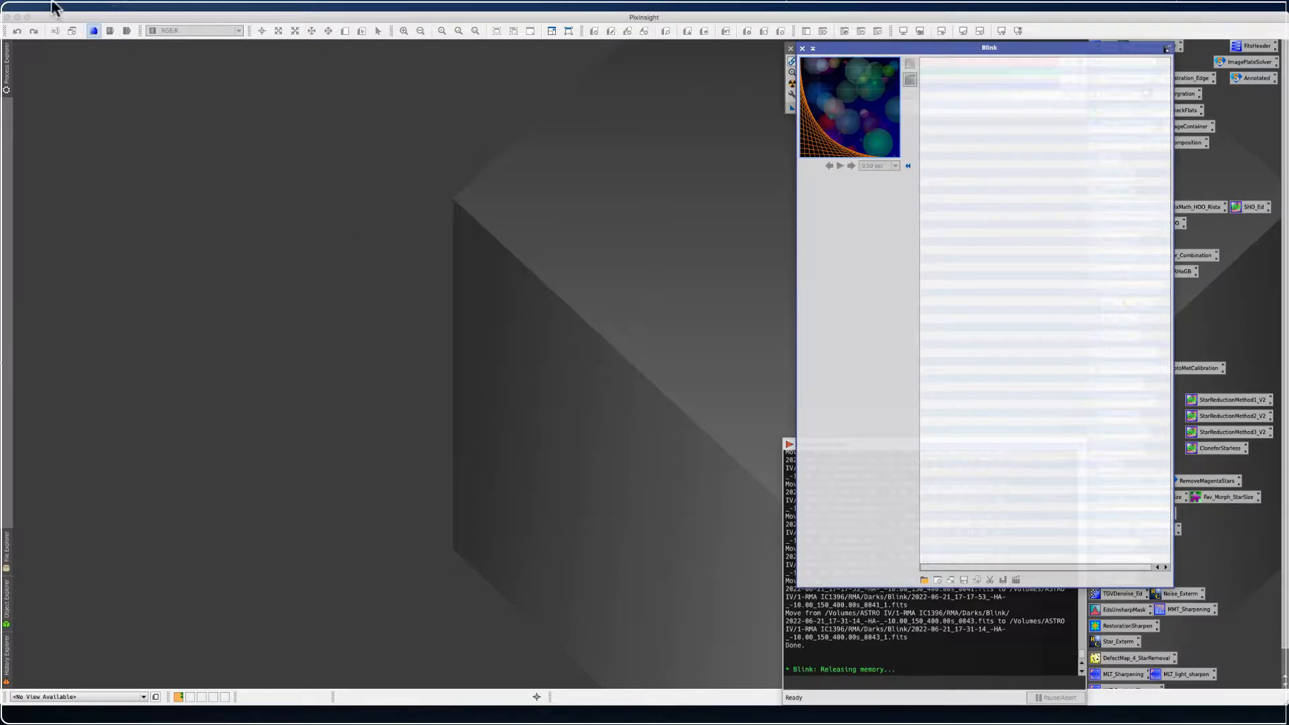
pyautogui.click(75, 5)
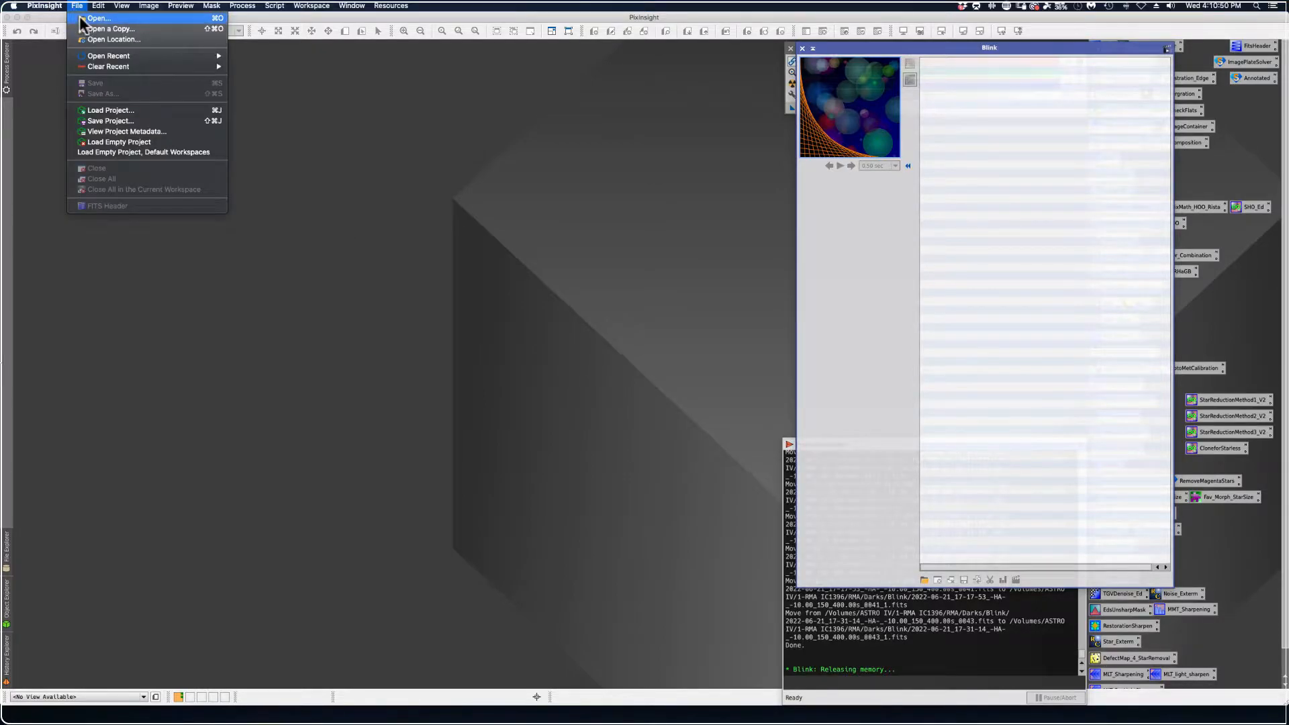
pyautogui.click(81, 18)
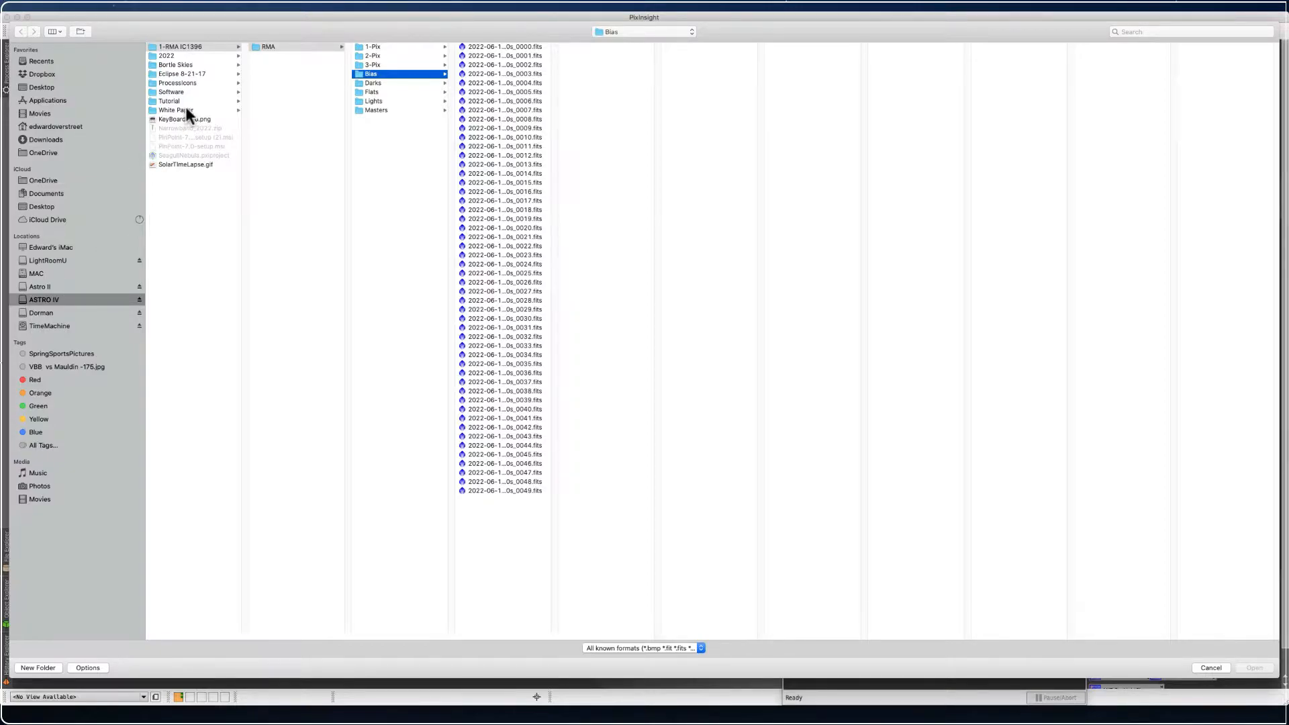
pyautogui.click(195, 47)
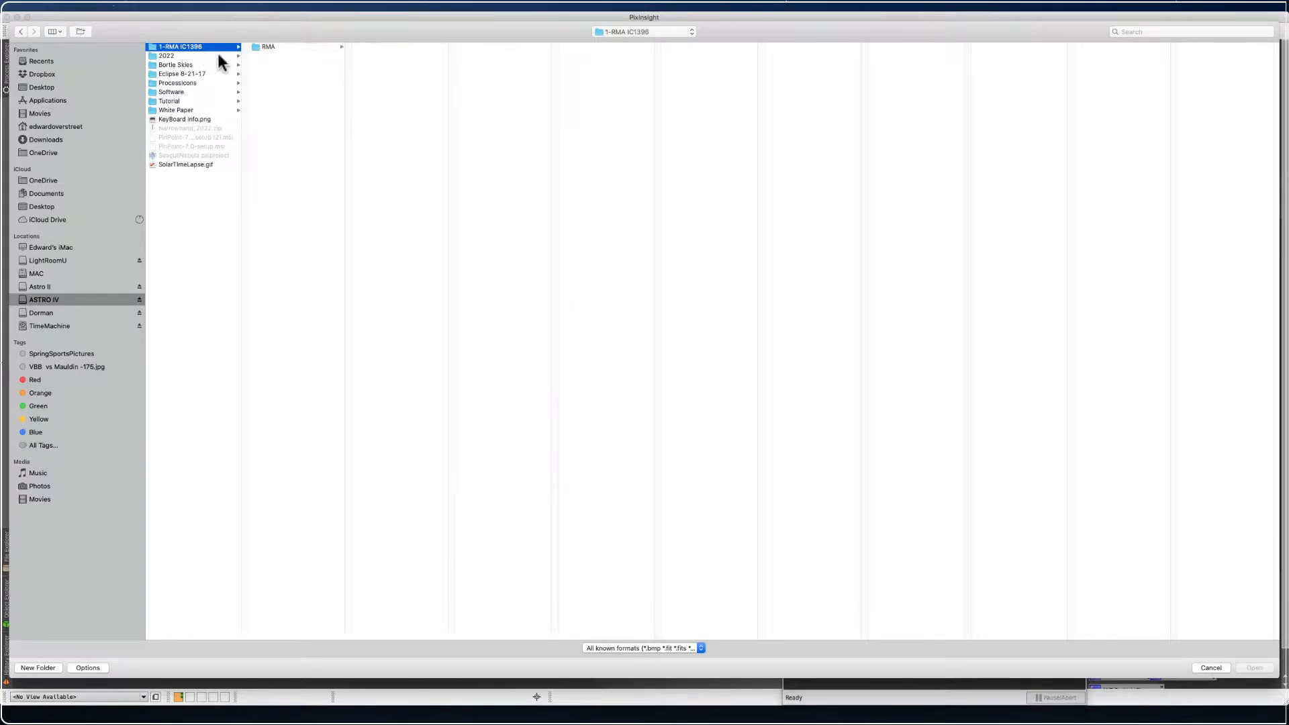
pyautogui.click(283, 49)
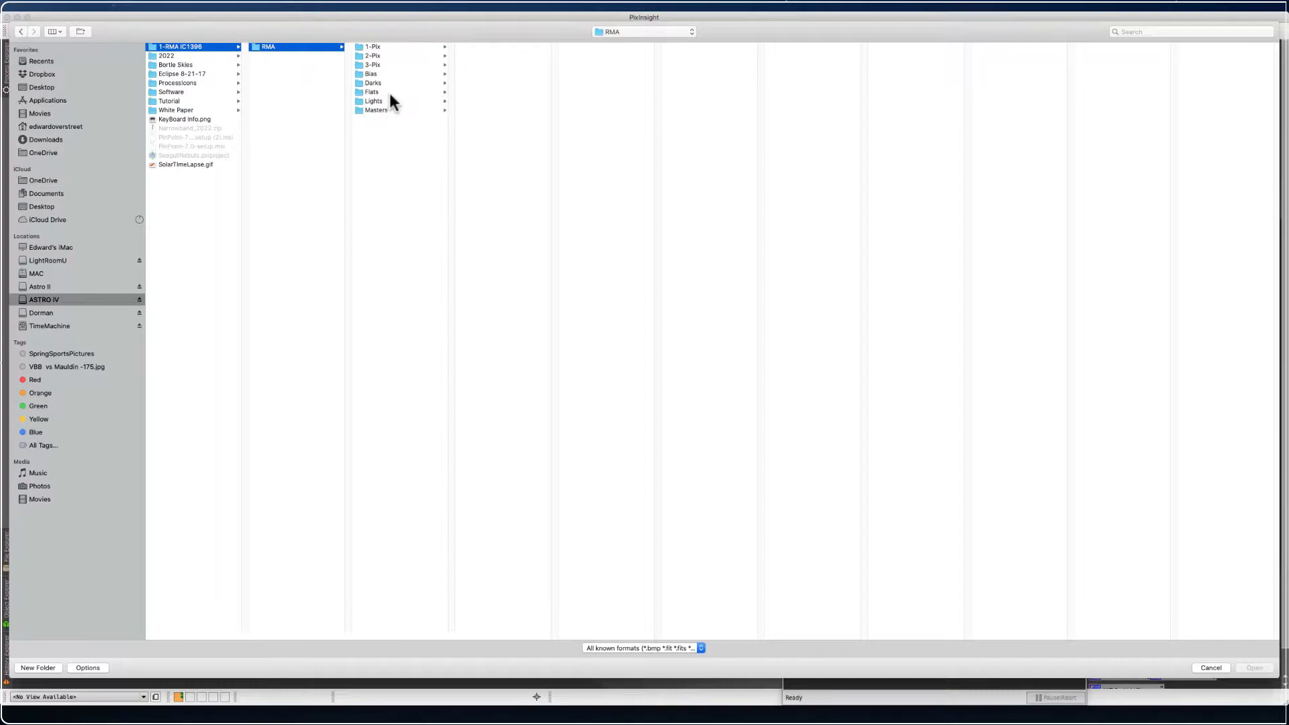
pyautogui.click(373, 82)
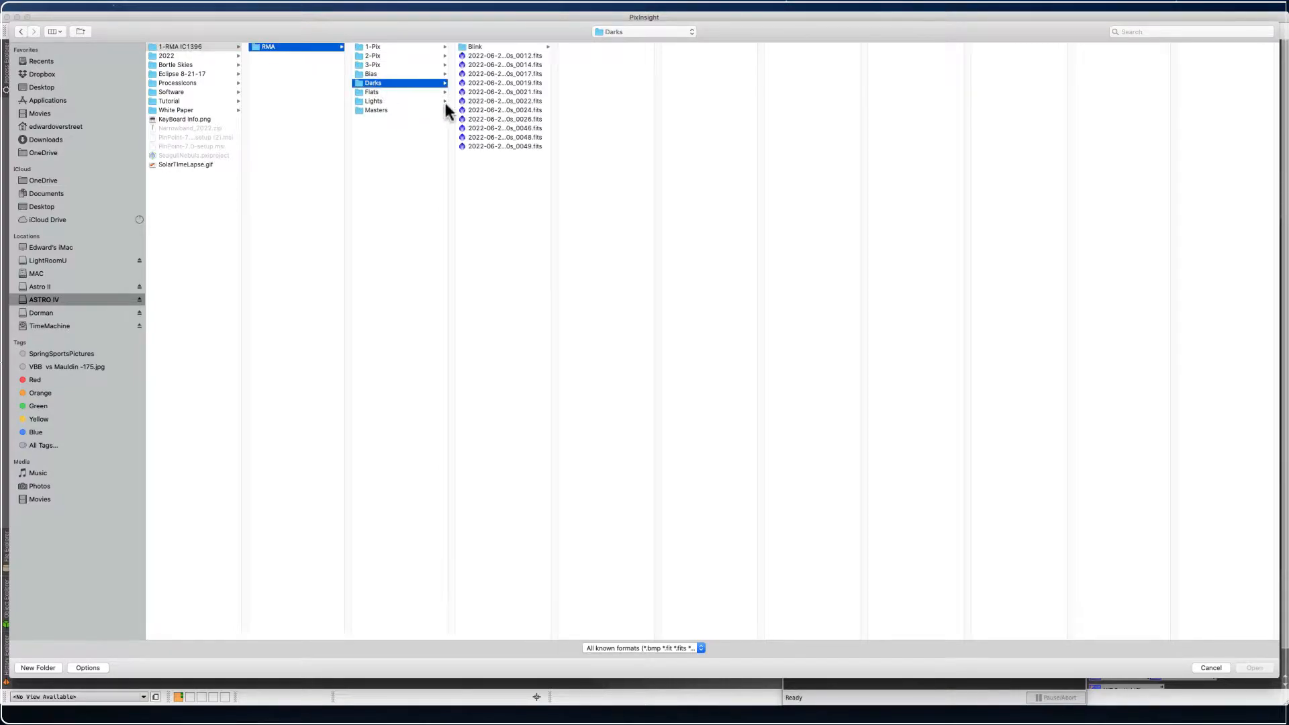
pyautogui.click(497, 102)
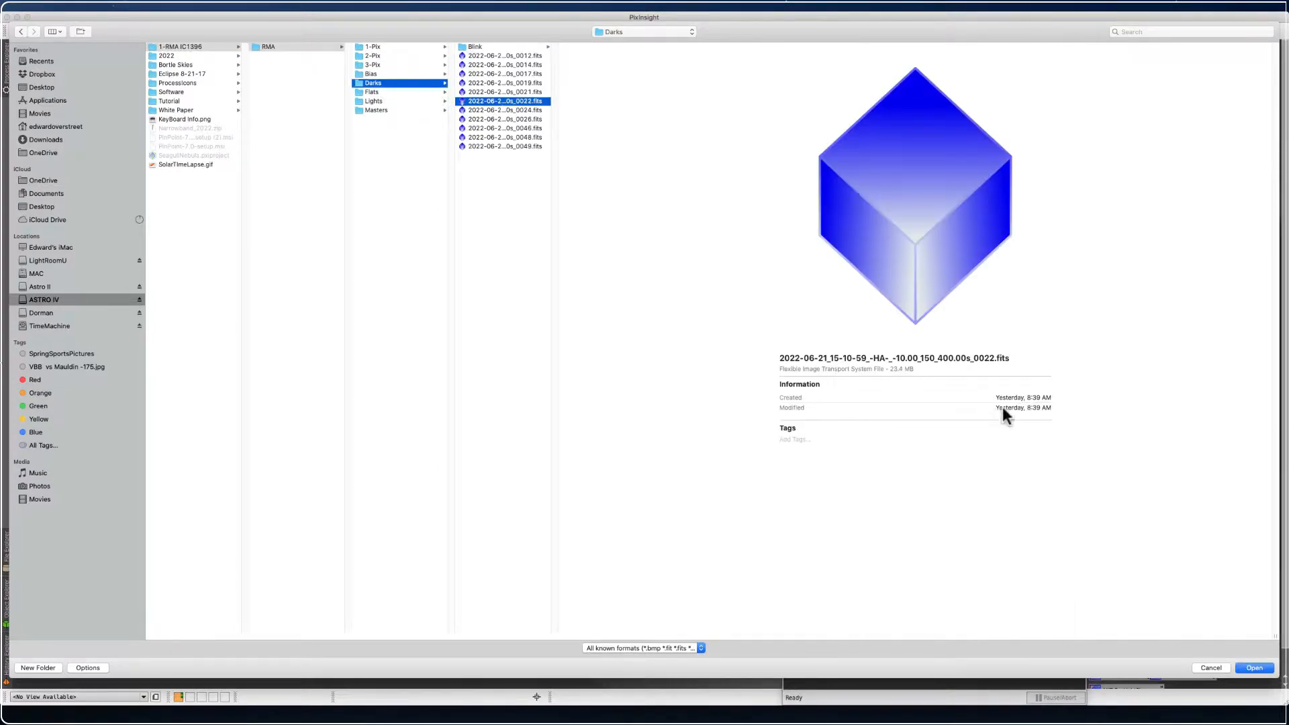
pyautogui.click(1252, 668)
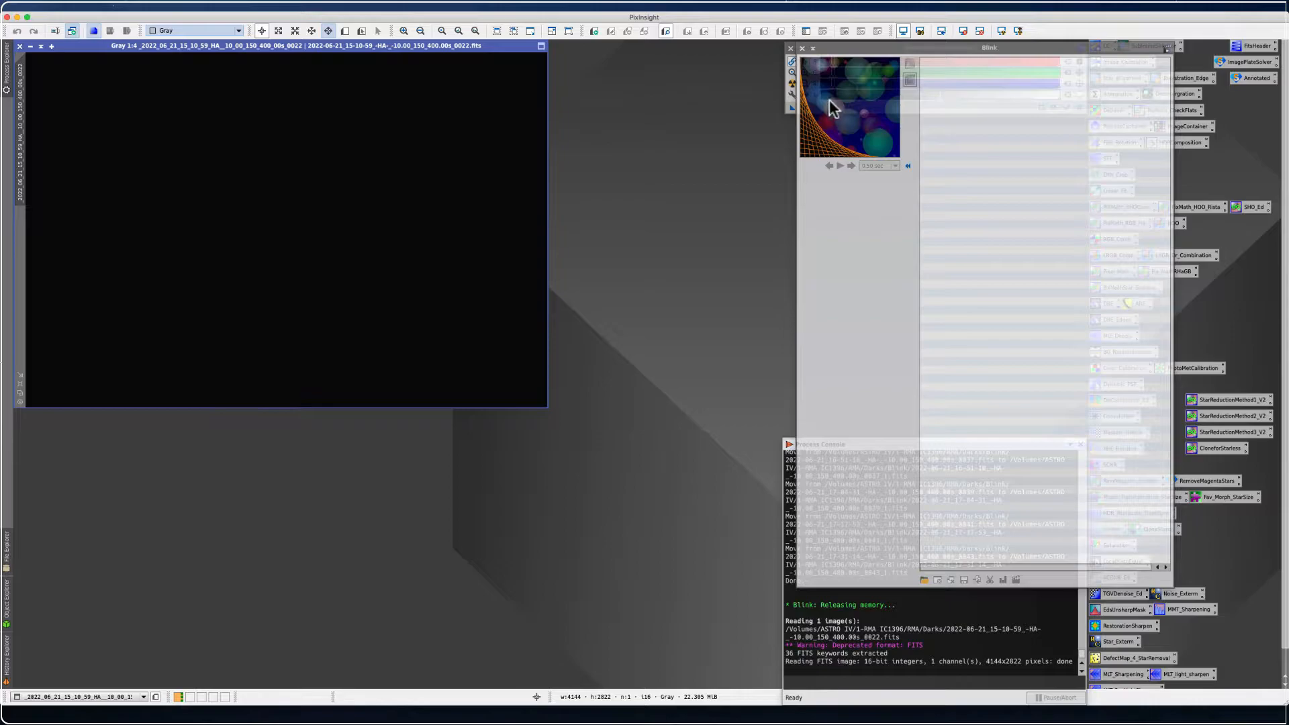
# Examine the FITS header of dark frame 0022 for exposure, gain, CCD temperature, telescope and filter details, then close it
pyautogui.moveTo(822, 49); pyautogui.dragTo(609, 75)
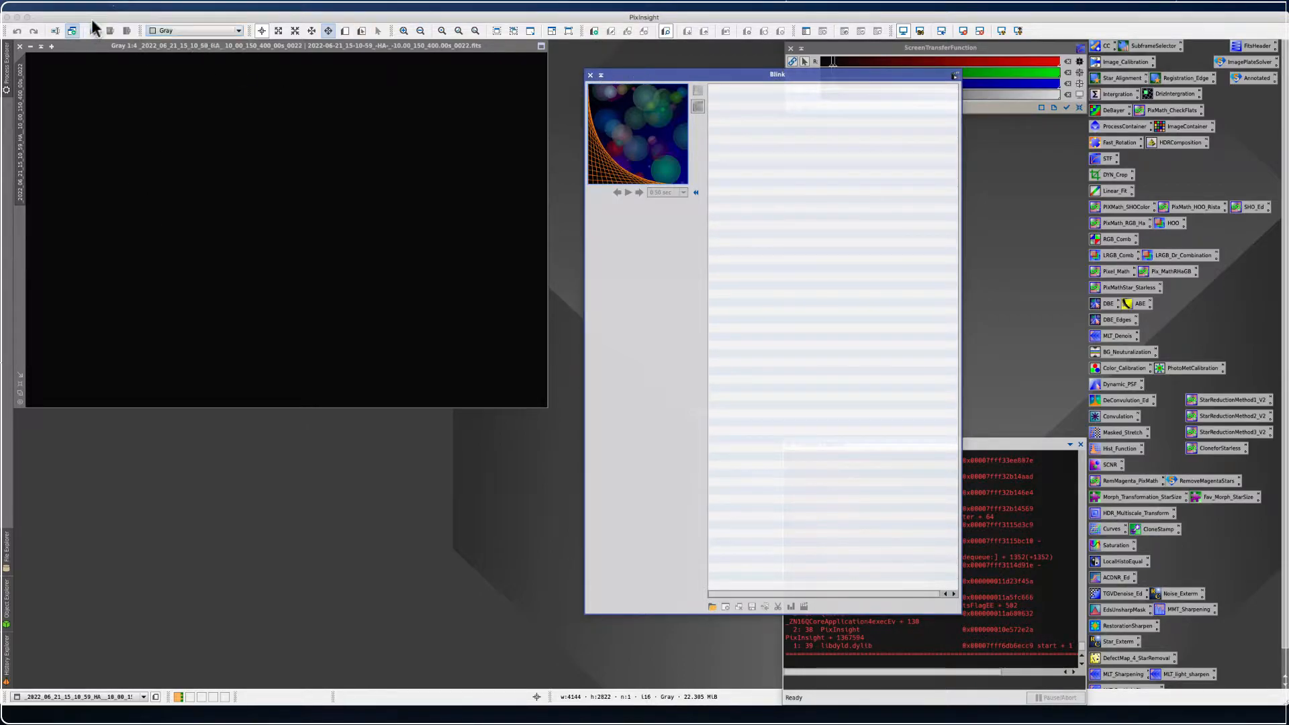
pyautogui.click(77, 5)
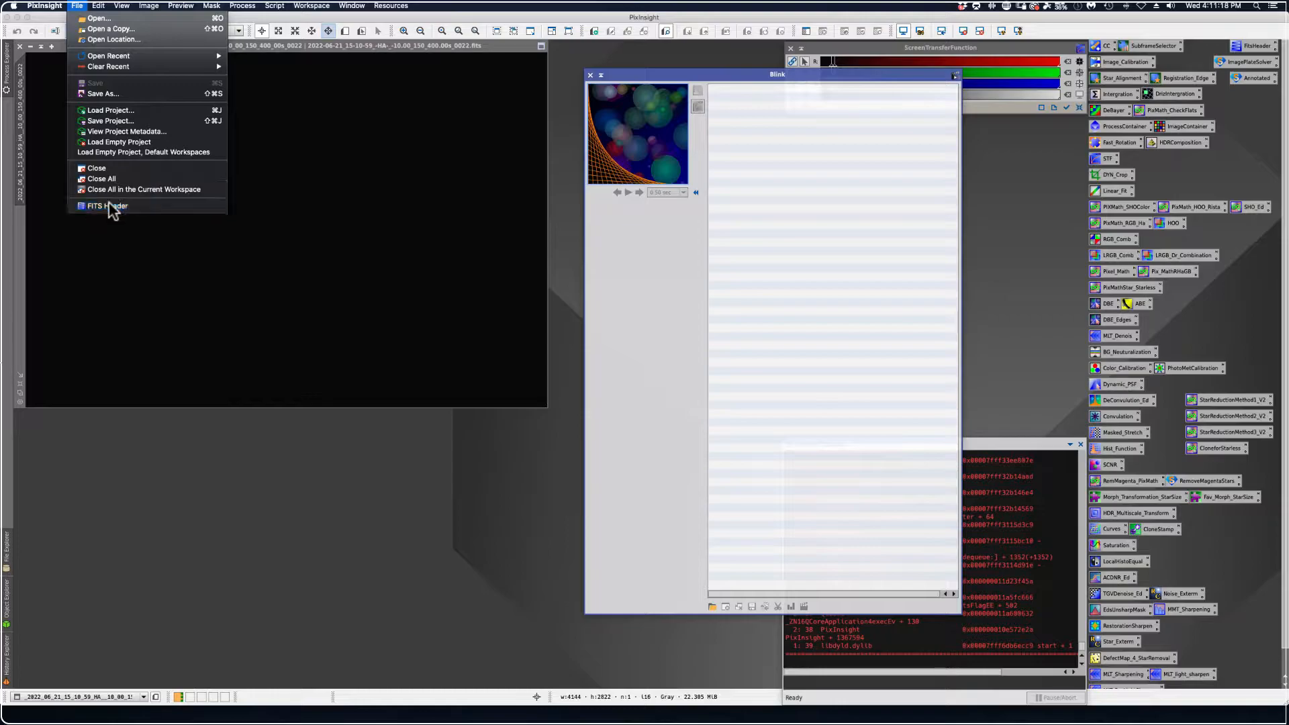
pyautogui.click(107, 206)
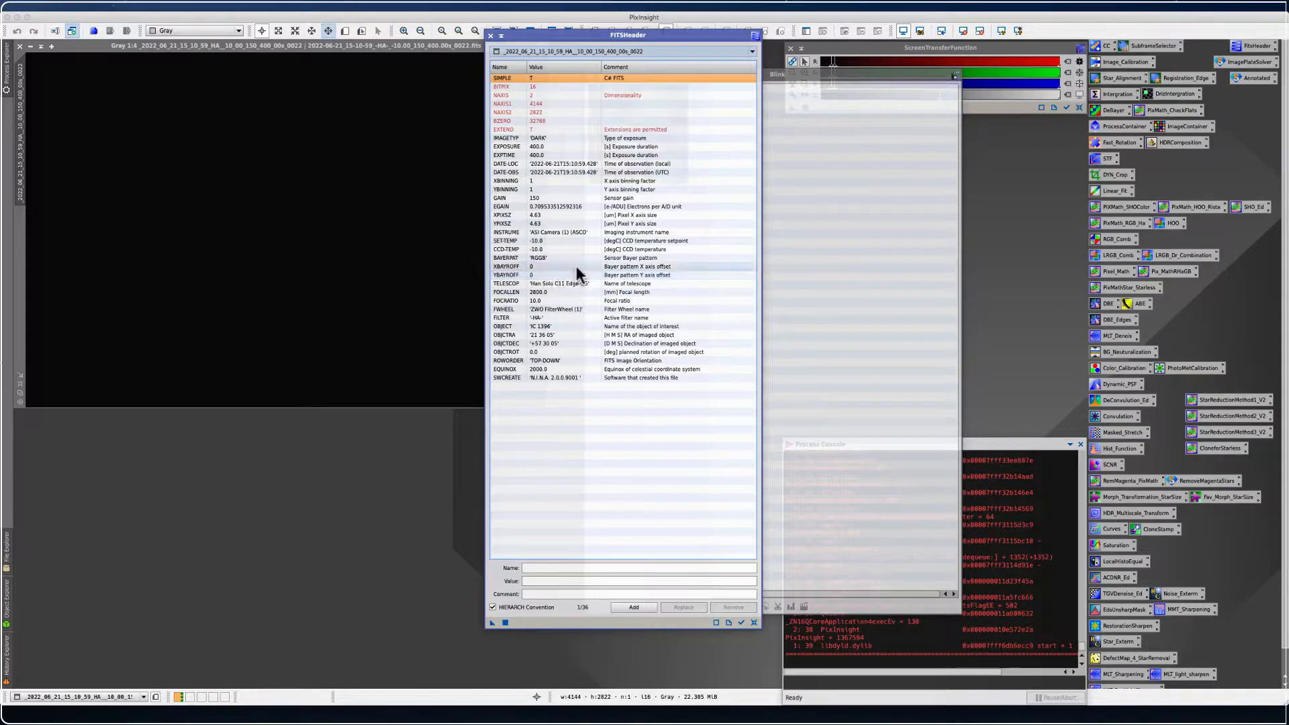
pyautogui.click(491, 35)
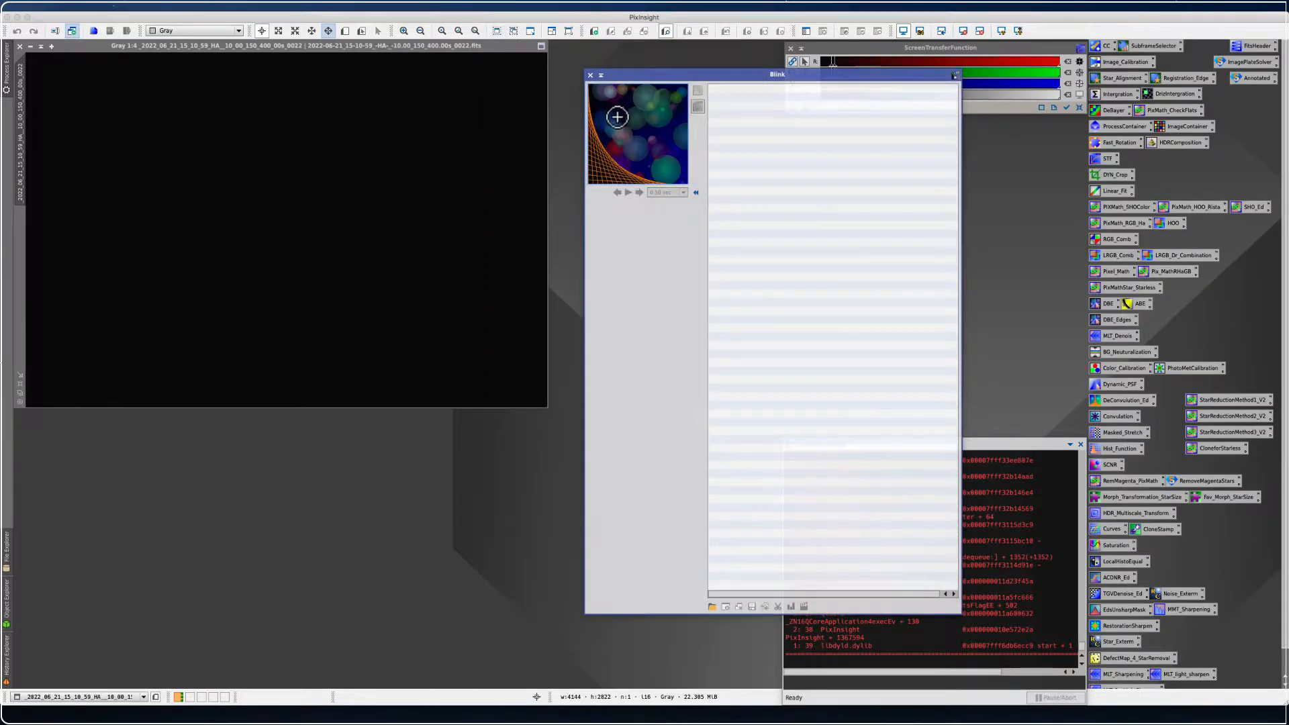
# Try to load flat frames 0000 through 0049 from the RMA/Flats folder into Blink
pyautogui.click(709, 607)
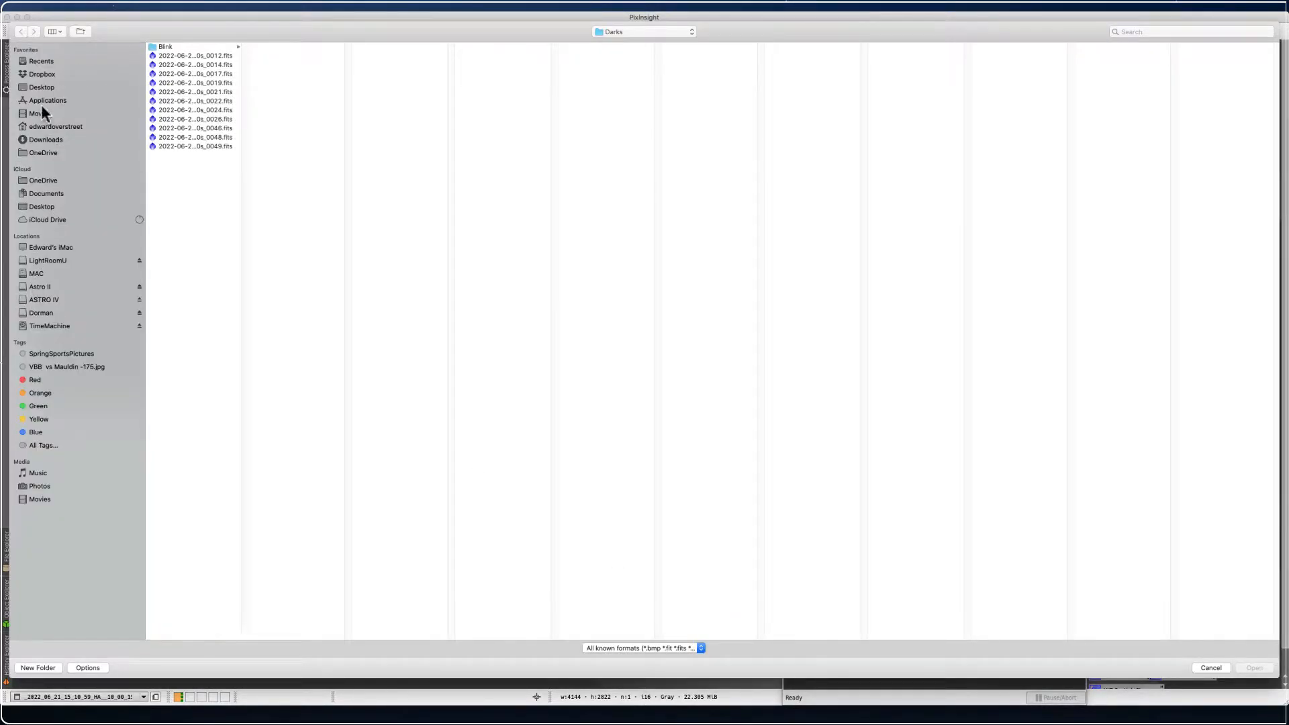
pyautogui.click(592, 45)
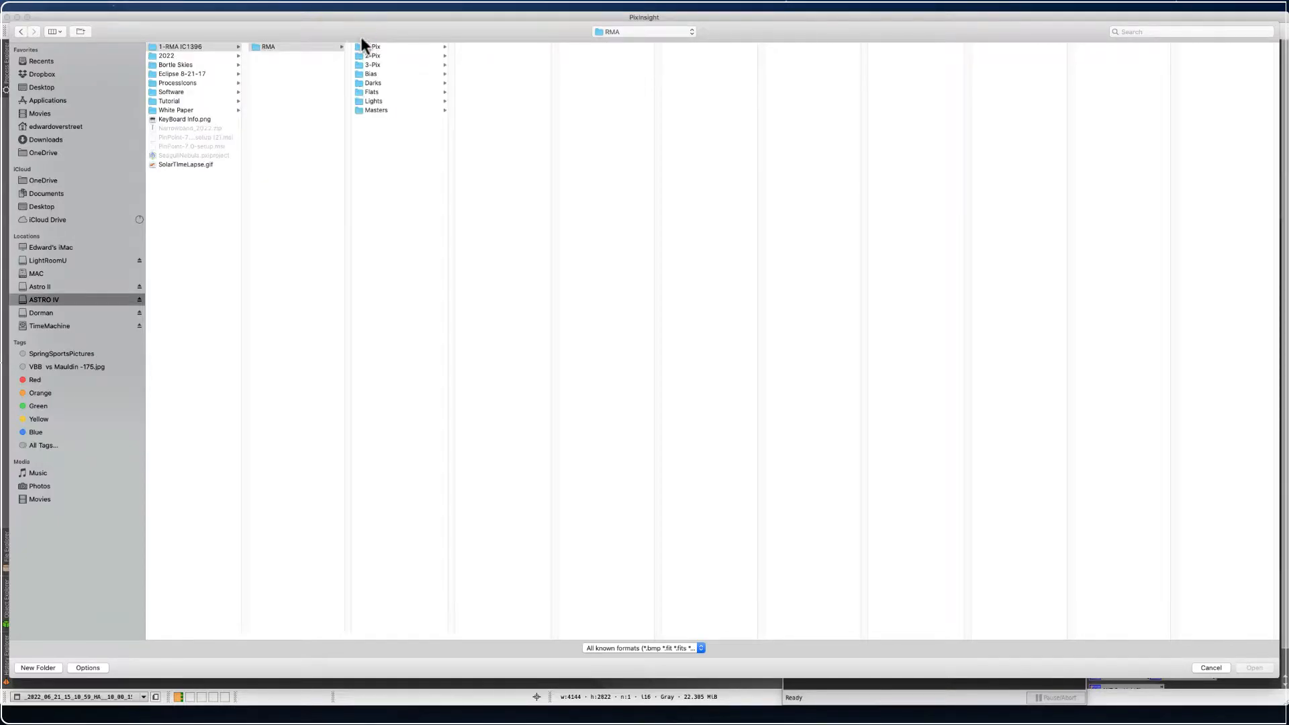
pyautogui.click(378, 92)
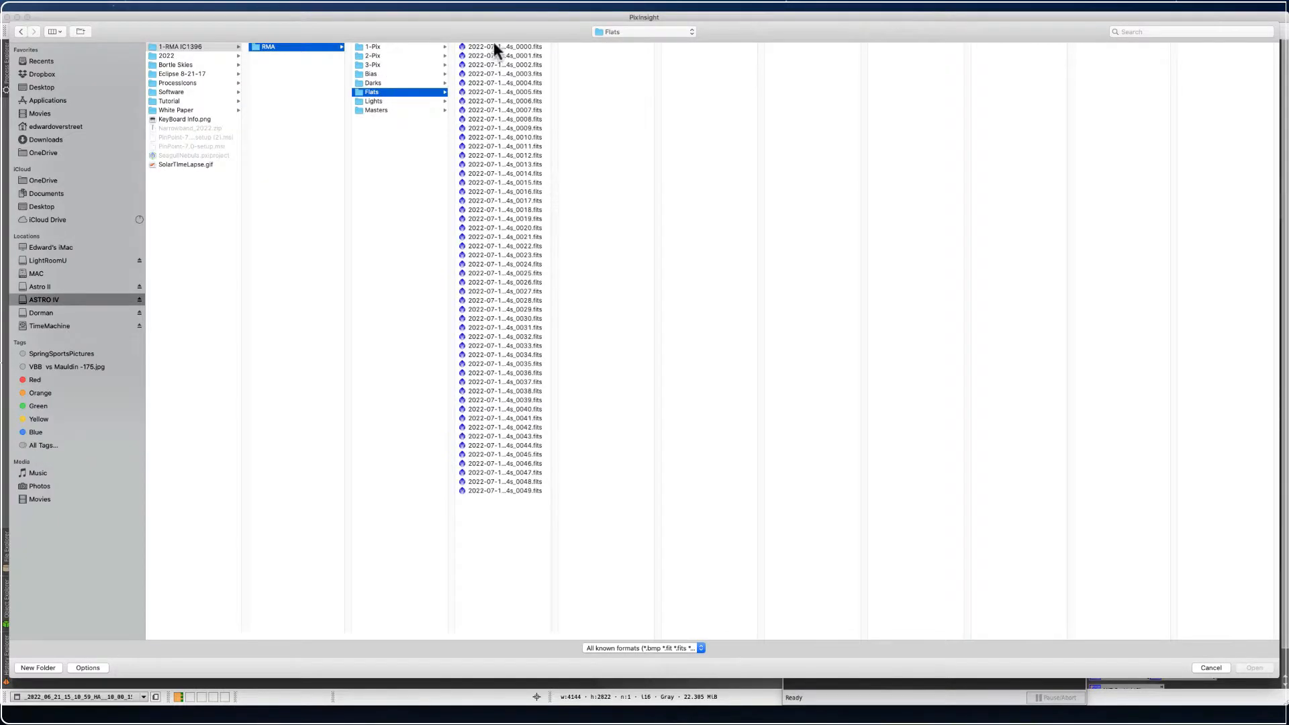
pyautogui.press('Right')
pyautogui.keyDown('shift'); pyautogui.click(509, 491); pyautogui.keyUp('shift')
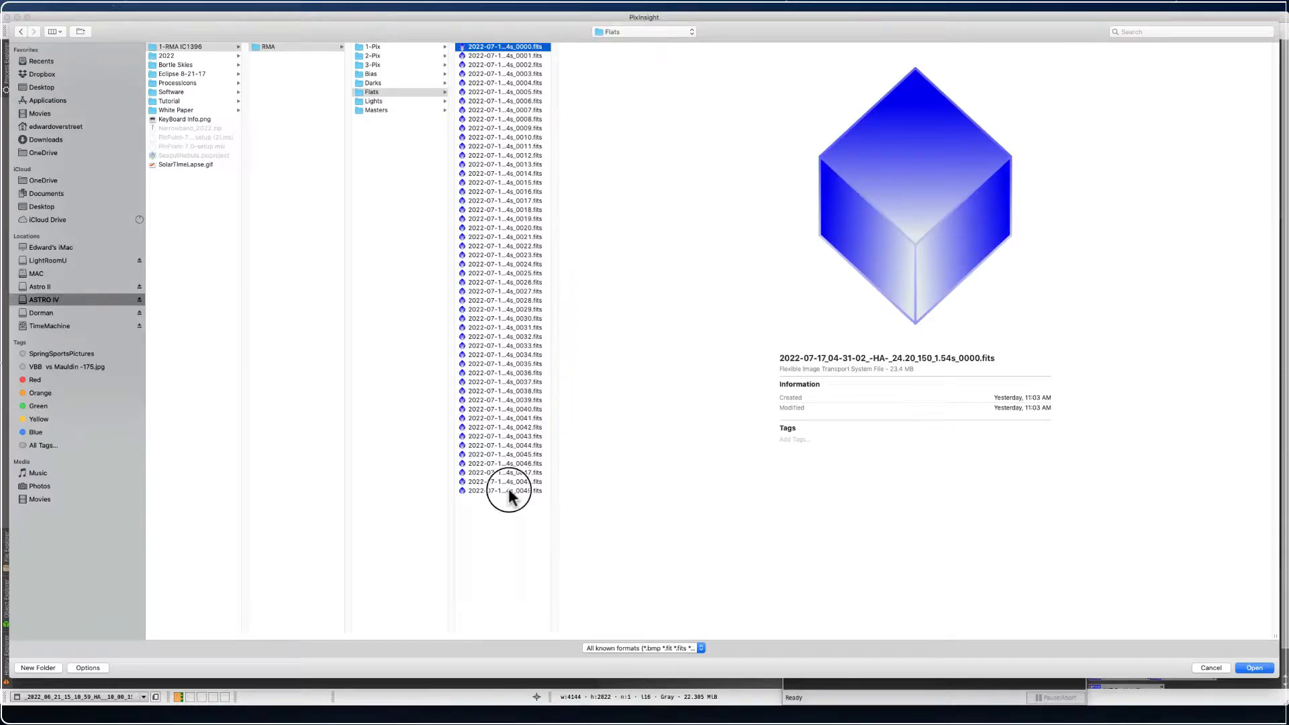
pyautogui.click(1254, 668)
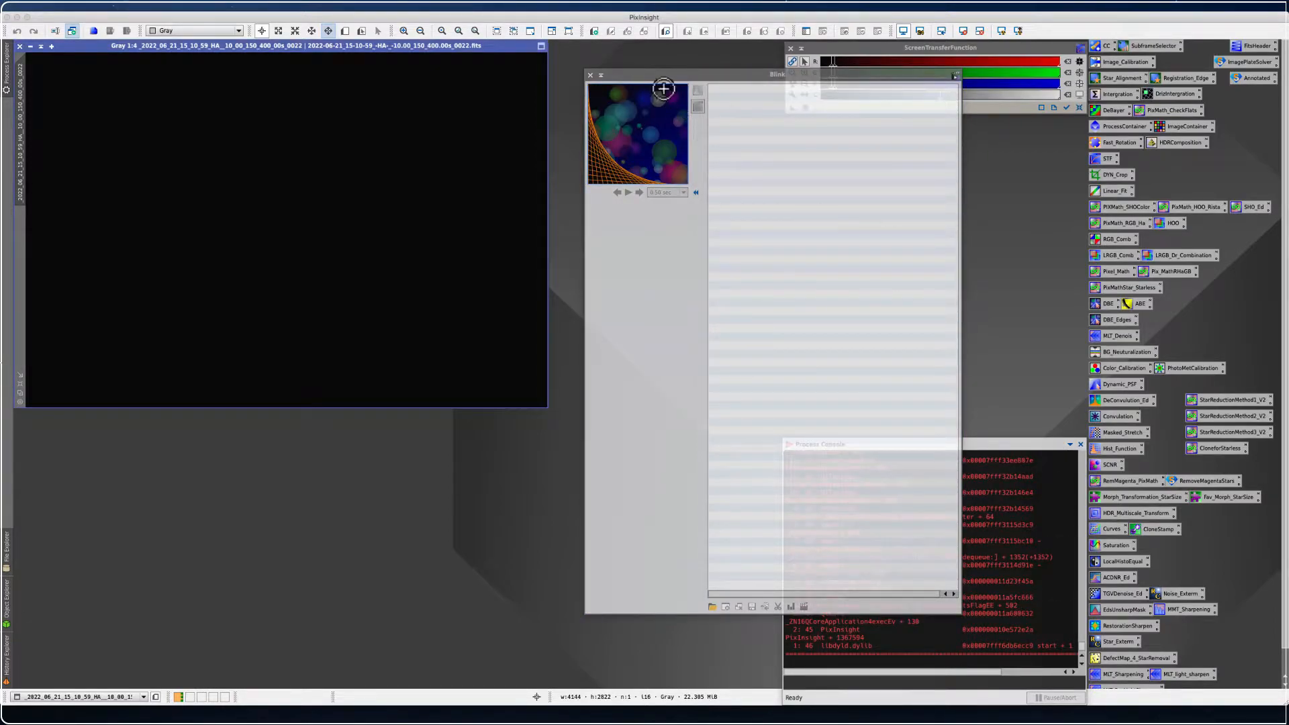
# Close the image of dark frame 0022 and reposition the Blink window in the workspace
pyautogui.moveTo(656, 75); pyautogui.dragTo(576, 74)
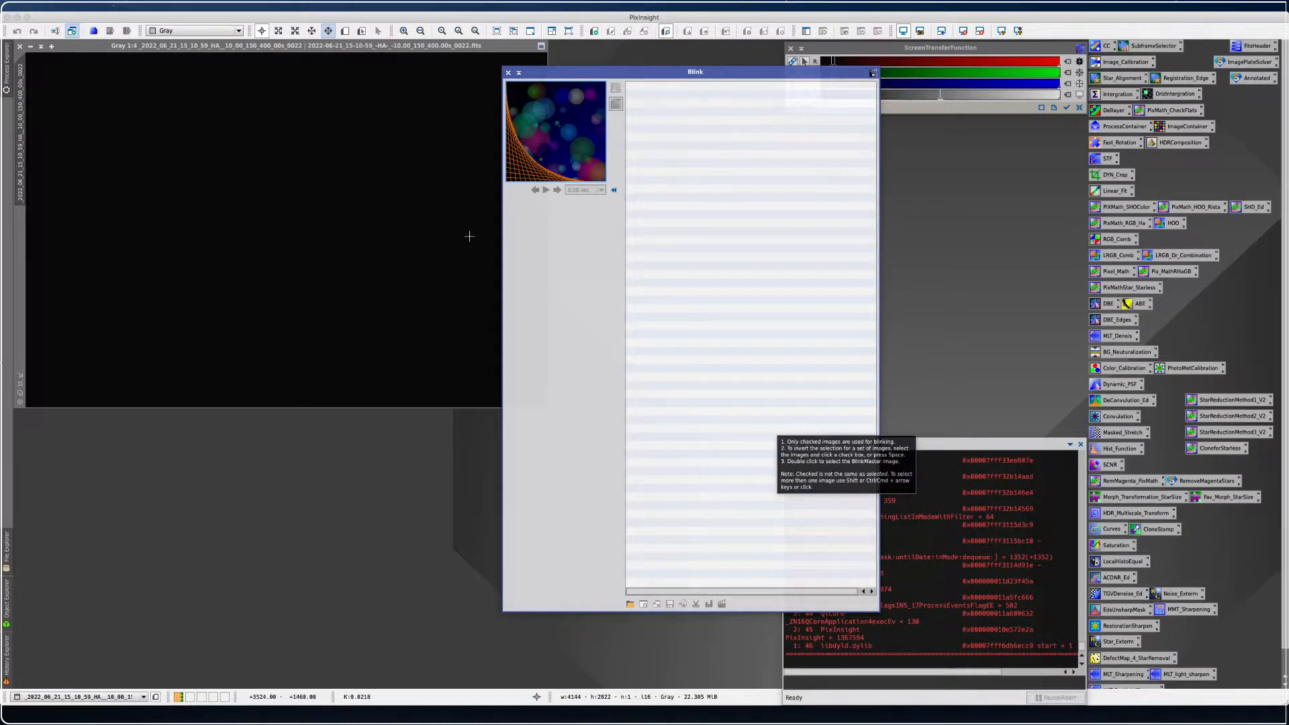
pyautogui.click(20, 46)
pyautogui.moveTo(515, 69); pyautogui.dragTo(472, 30)
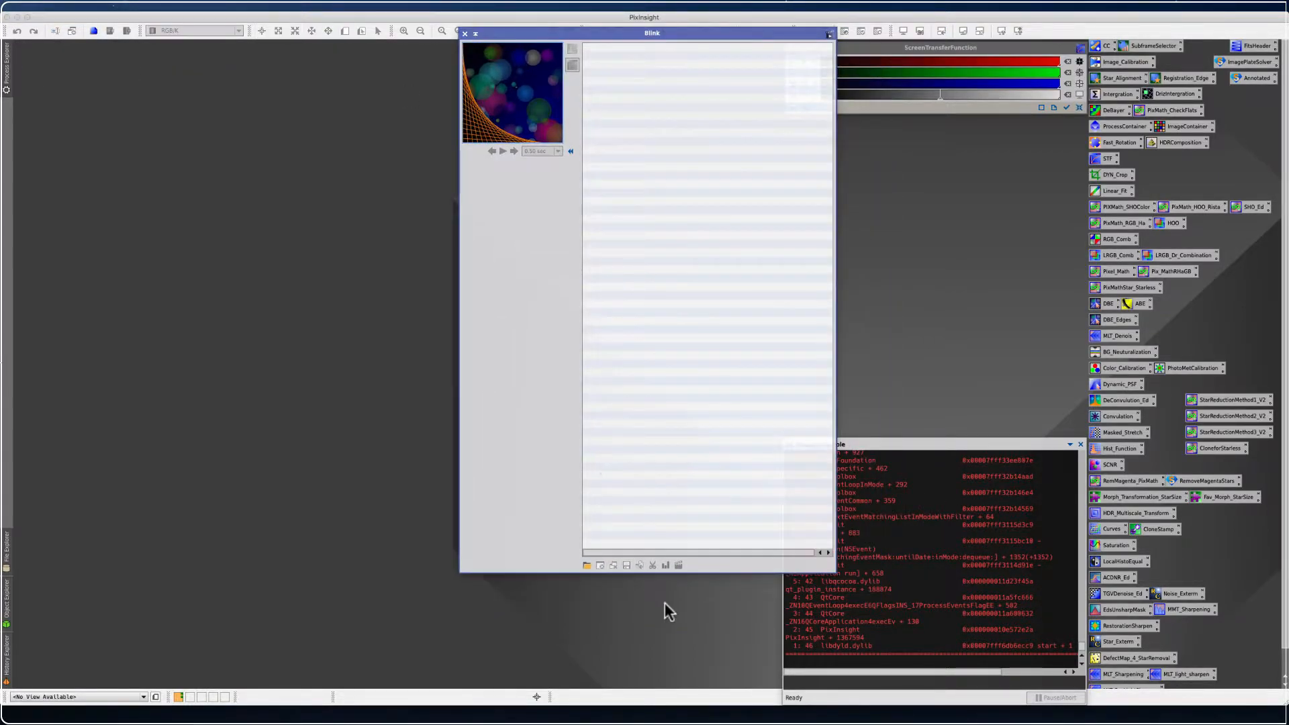
# Load all flat frames, 0000 through 0049, from the RMA/Flats folder into Blink
pyautogui.click(587, 566)
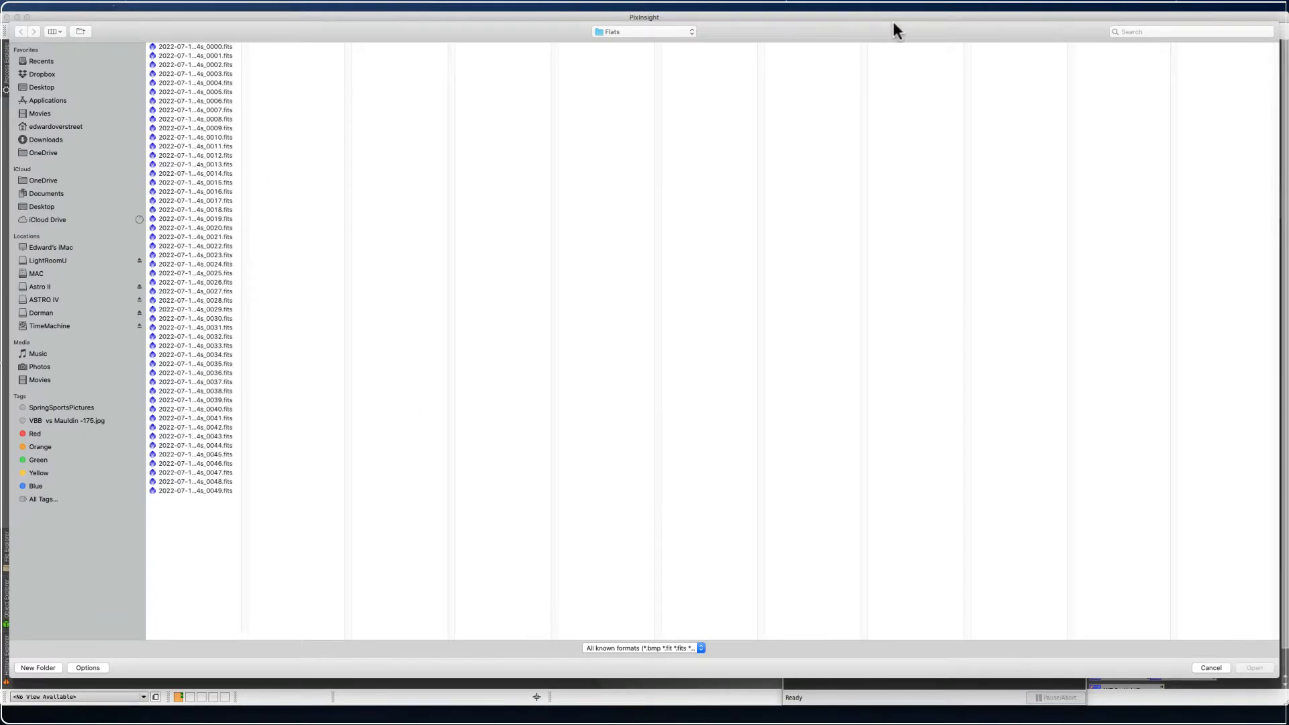
pyautogui.click(691, 30)
pyautogui.click(616, 41)
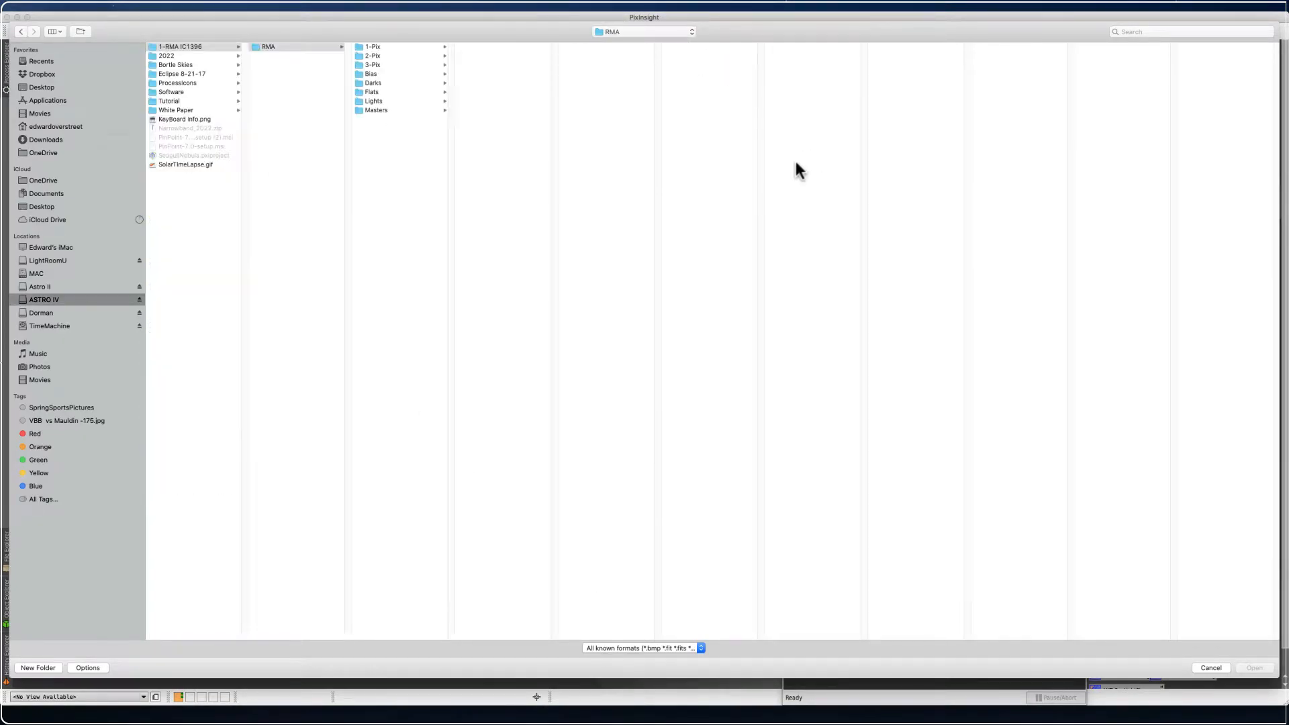
pyautogui.click(366, 93)
pyautogui.click(493, 46)
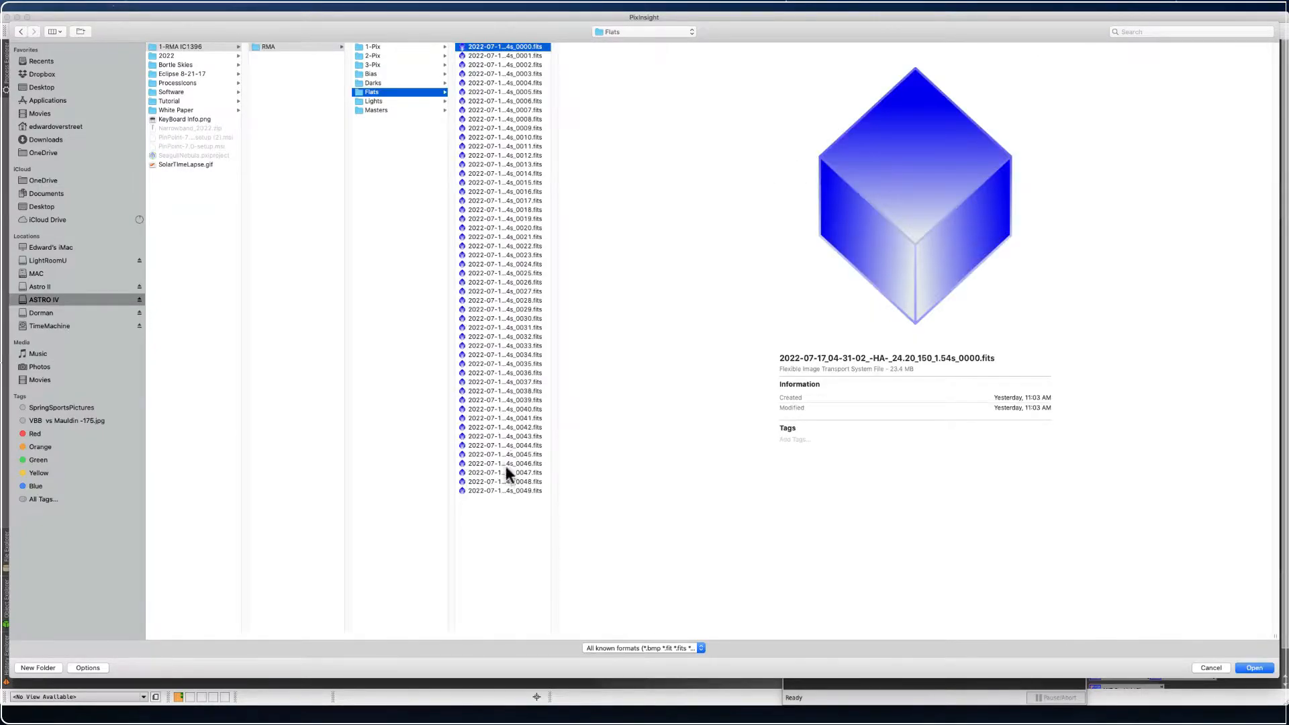
pyautogui.keyDown('shift'); pyautogui.click(512, 490); pyautogui.keyUp('shift')
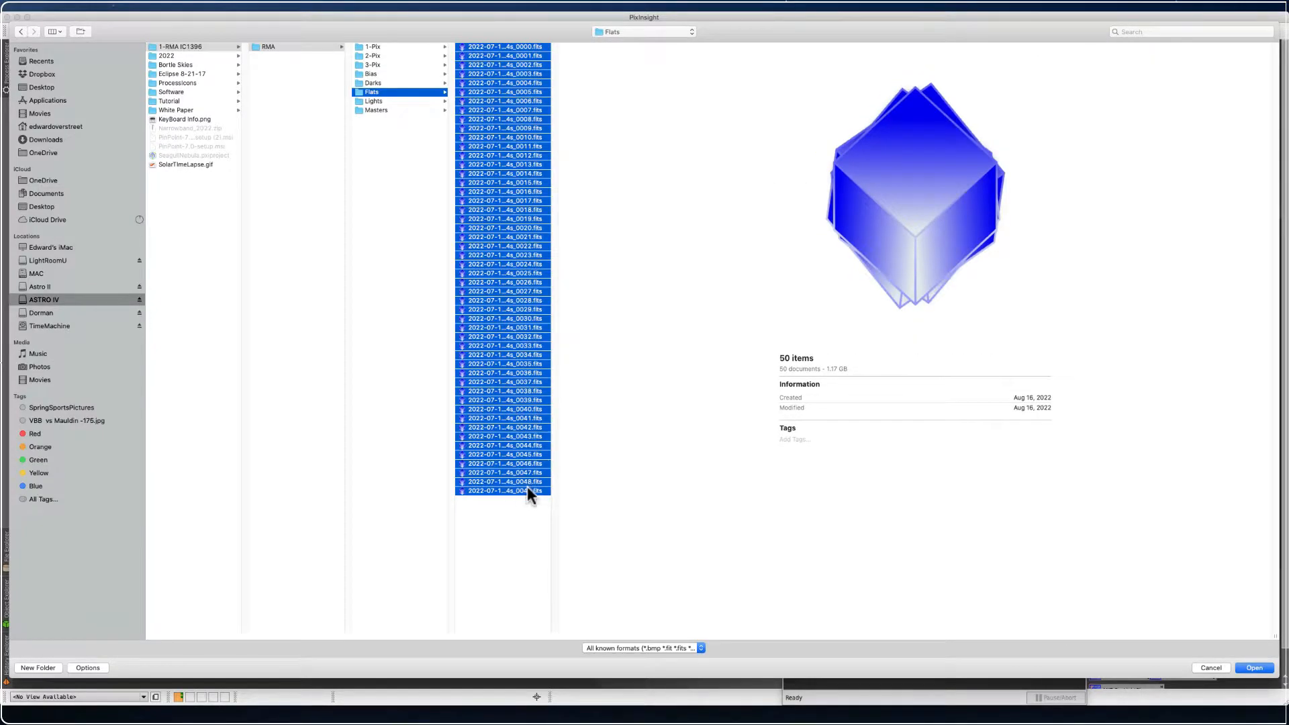
pyautogui.click(1254, 667)
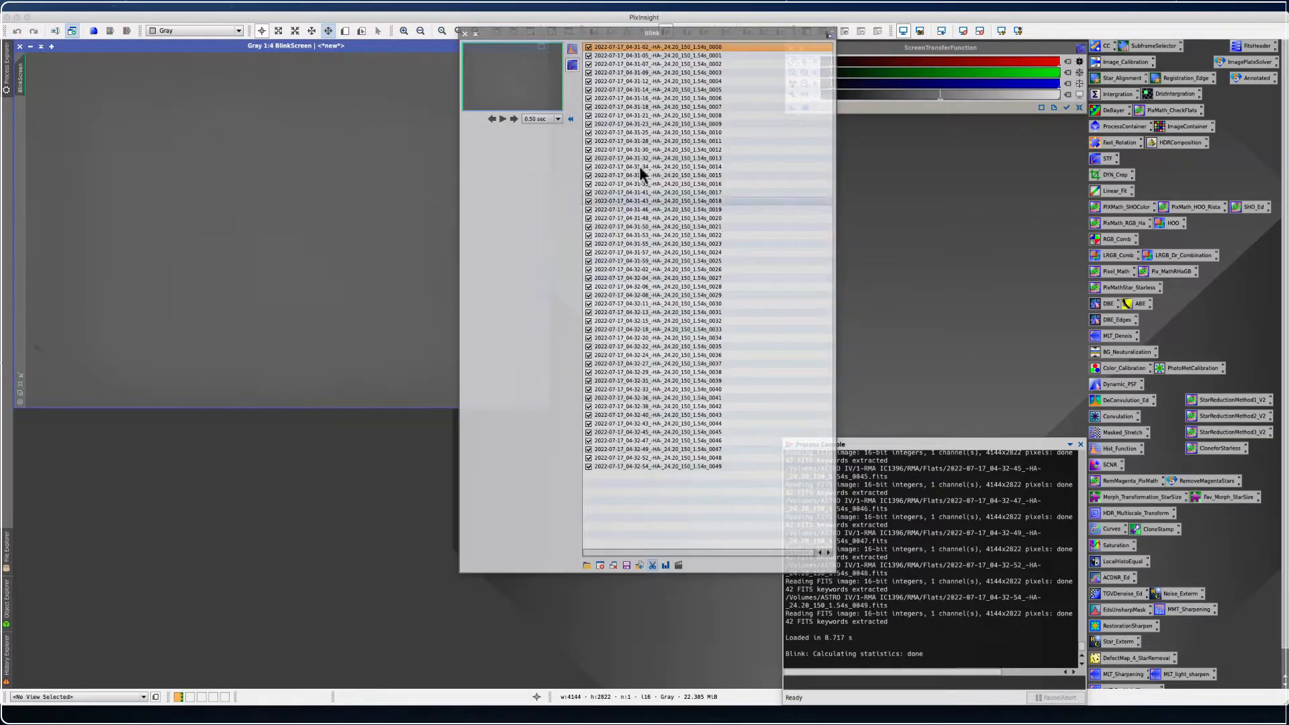
# Apply Blink's automatic histogram stretch to the flat frames and set the blink delay to 0.01 sec
pyautogui.click(571, 50)
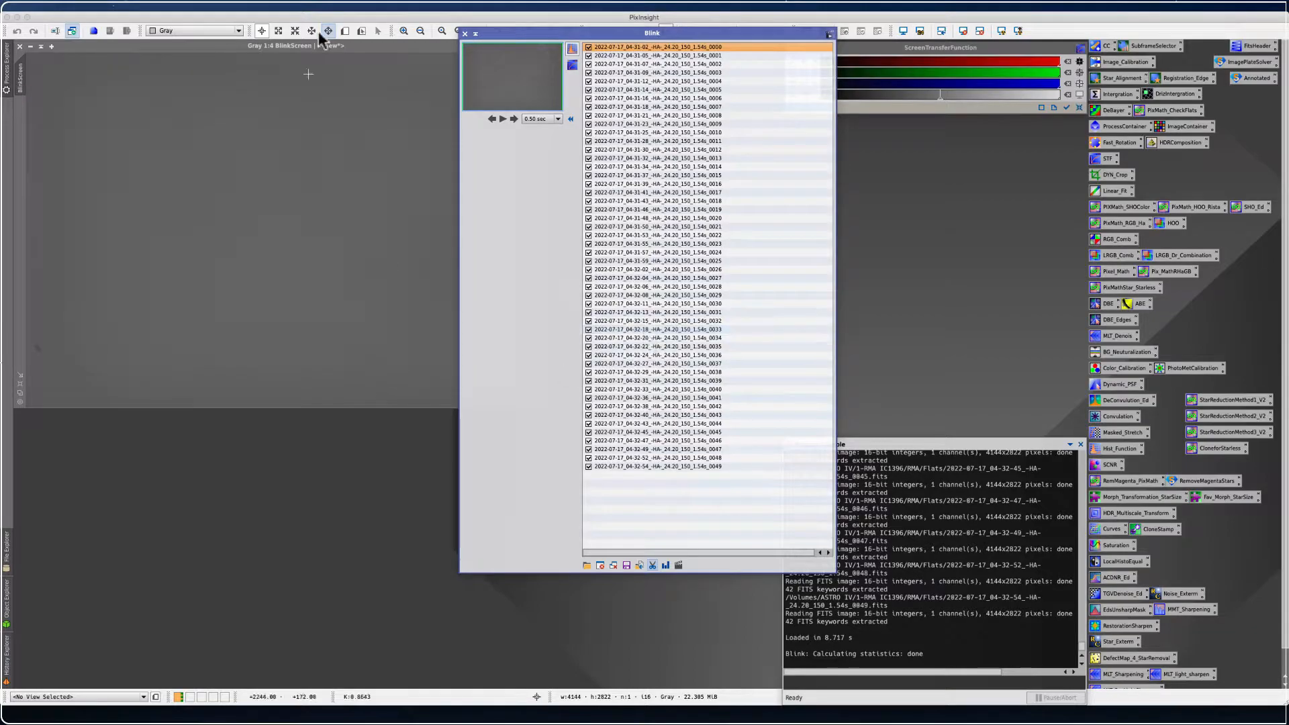
pyautogui.moveTo(549, 31); pyautogui.dragTo(614, 25)
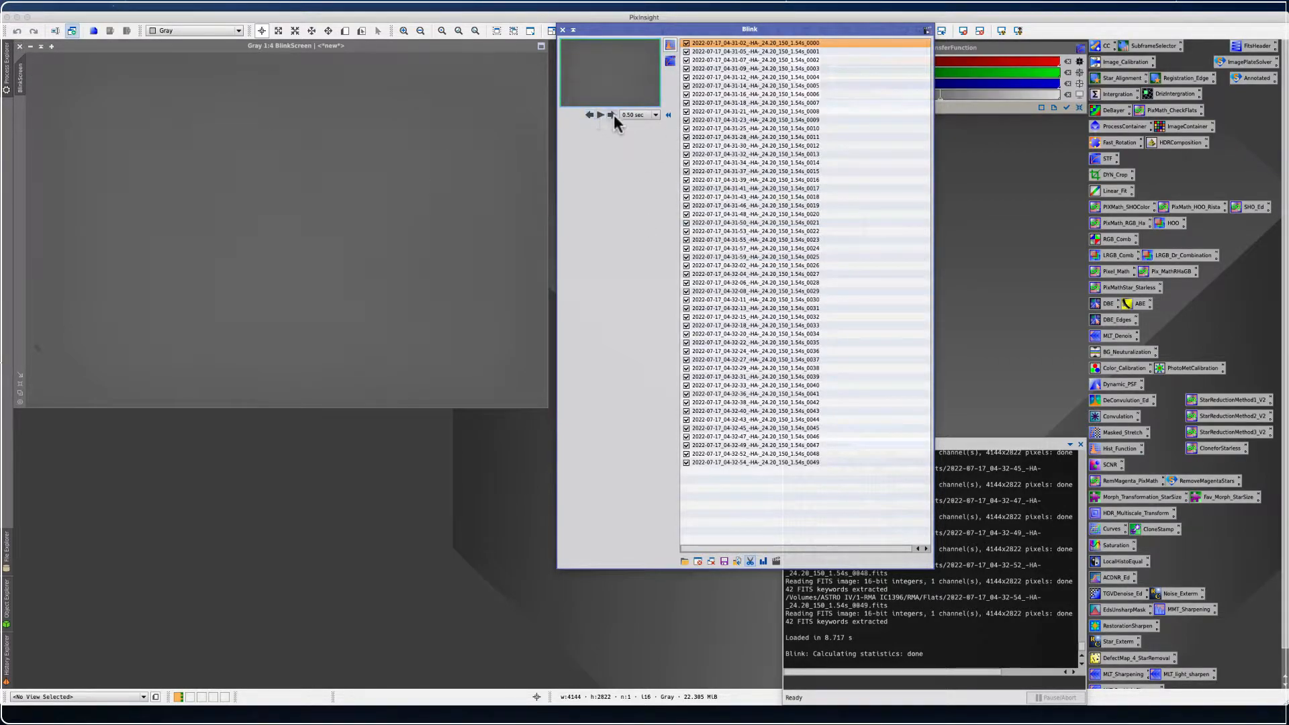
pyautogui.click(644, 116)
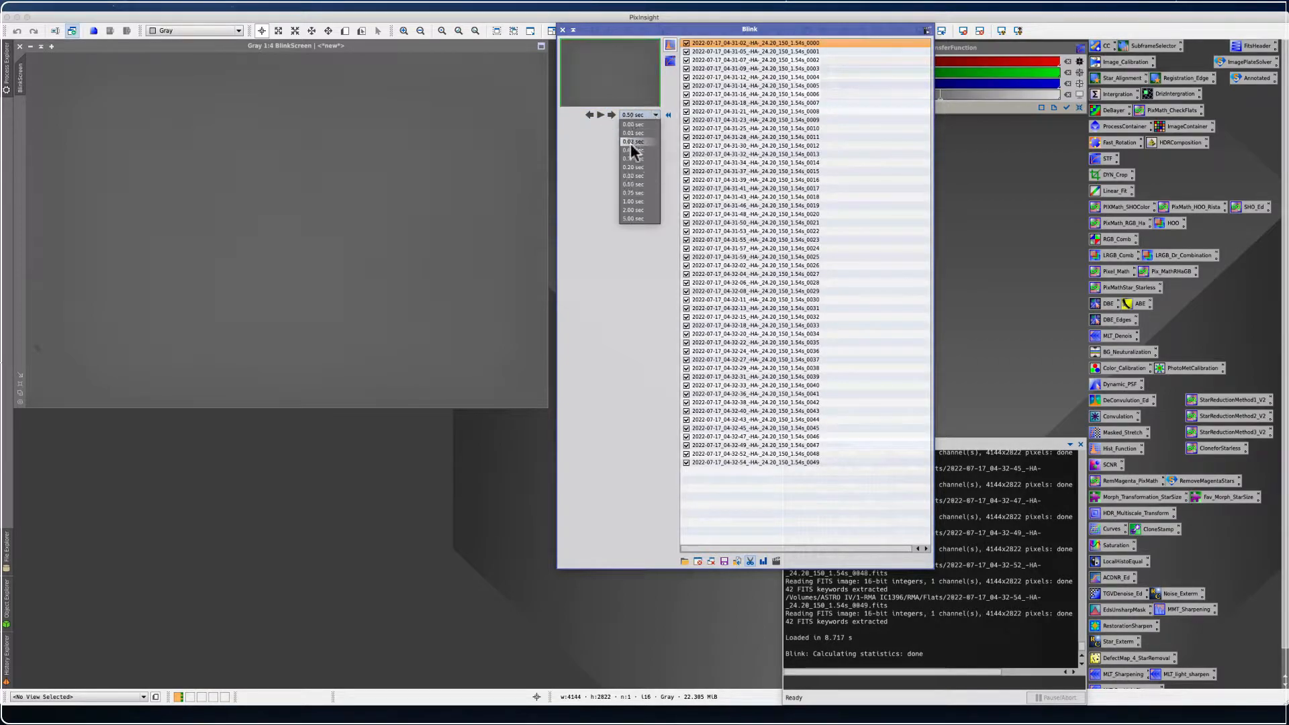
pyautogui.click(632, 133)
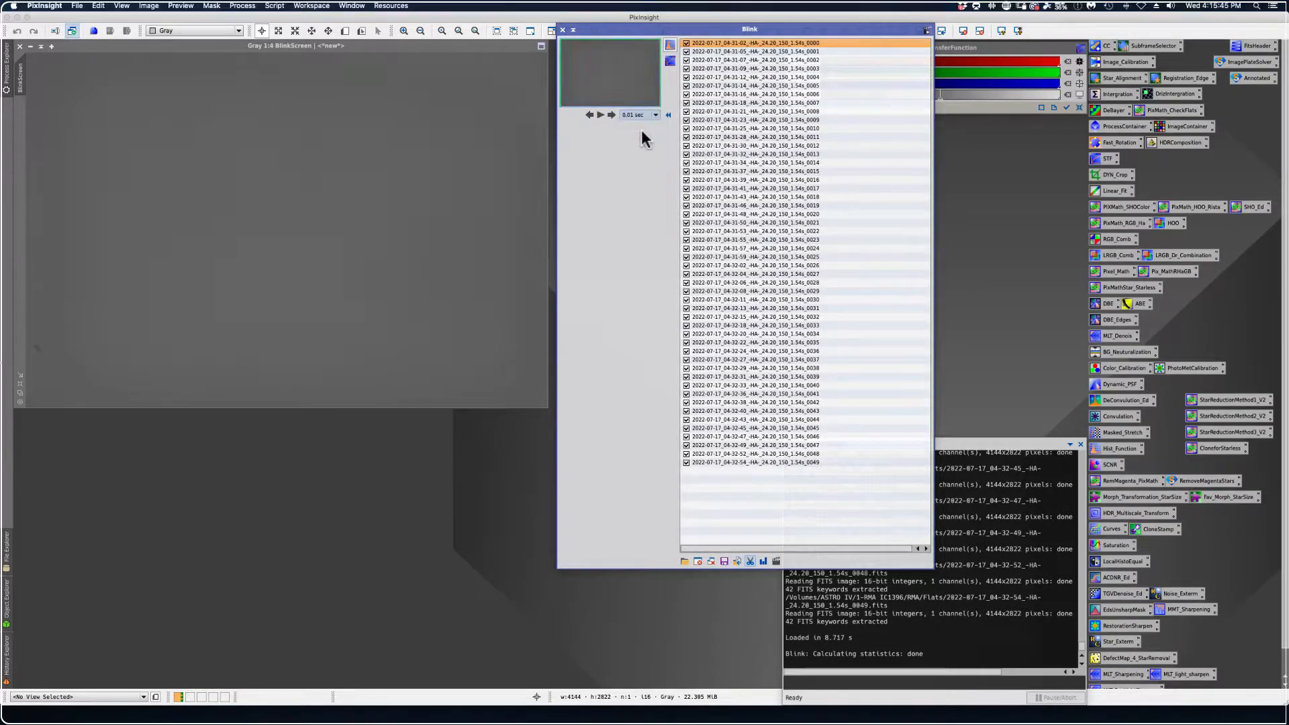
# Blink through the flat frames, then close Blink and its preview image
pyautogui.click(601, 115)
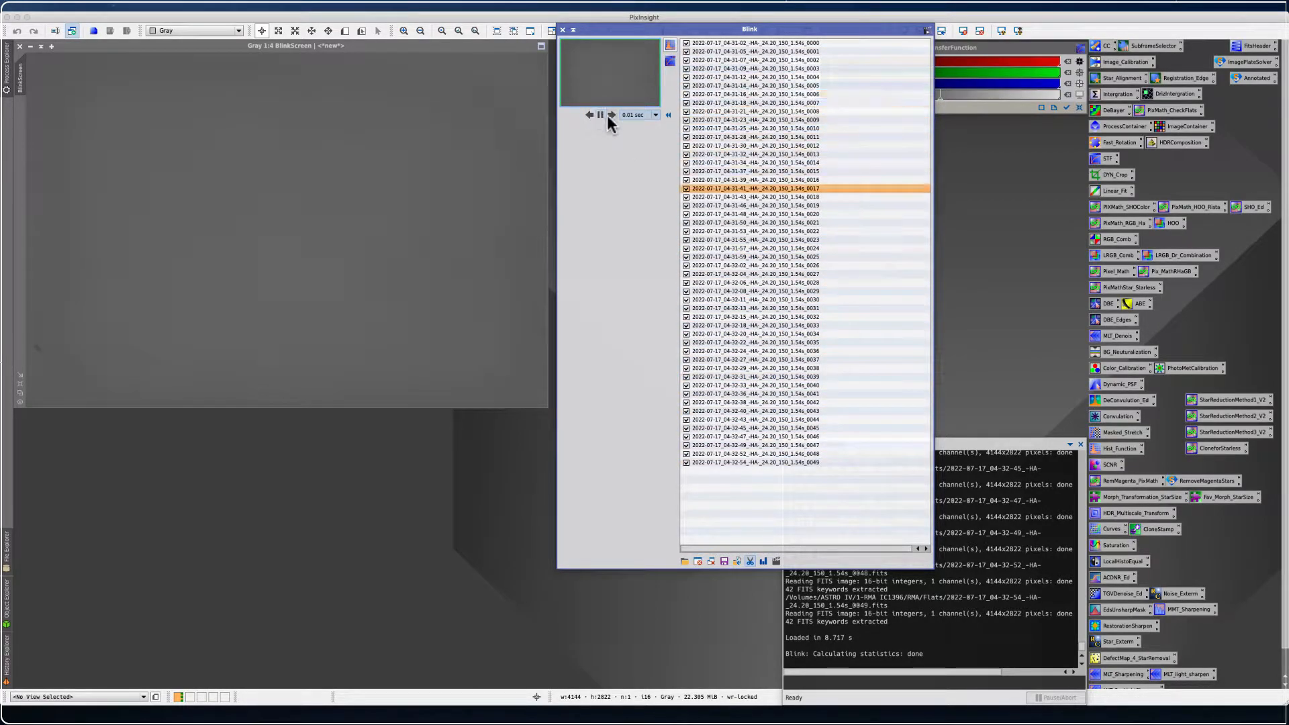
pyautogui.click(601, 115)
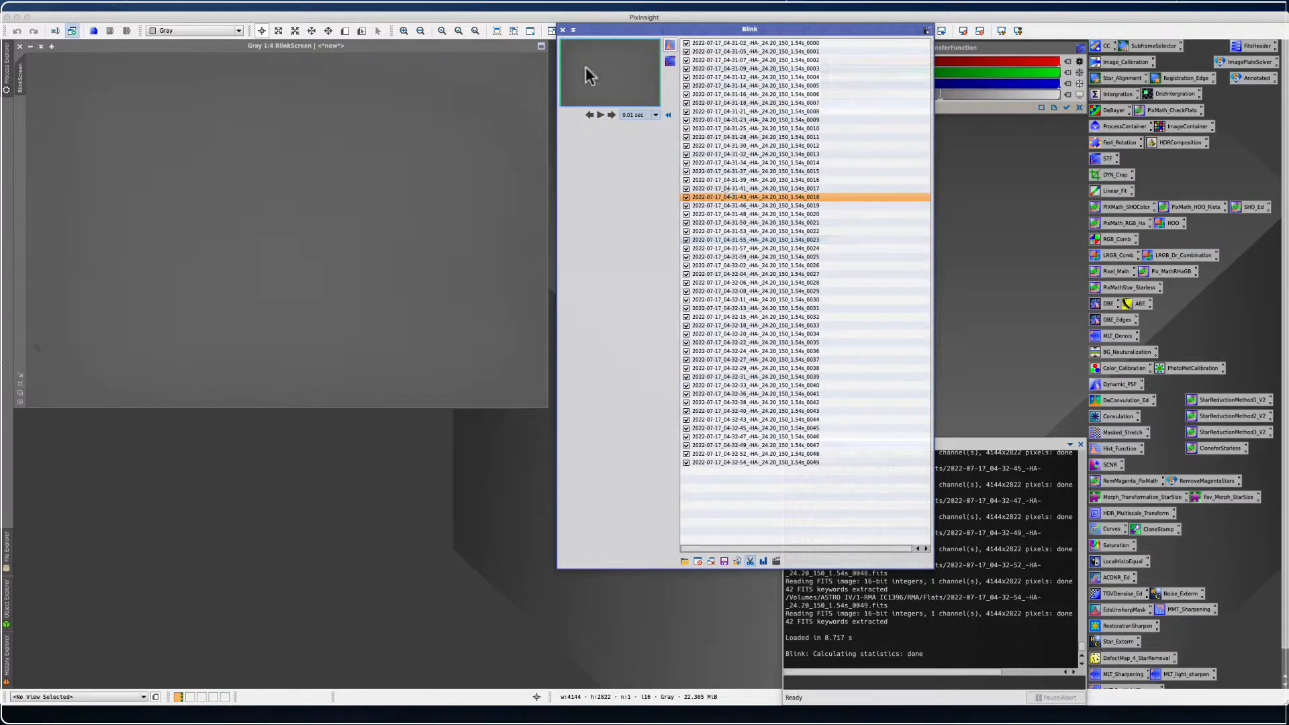
pyautogui.click(563, 30)
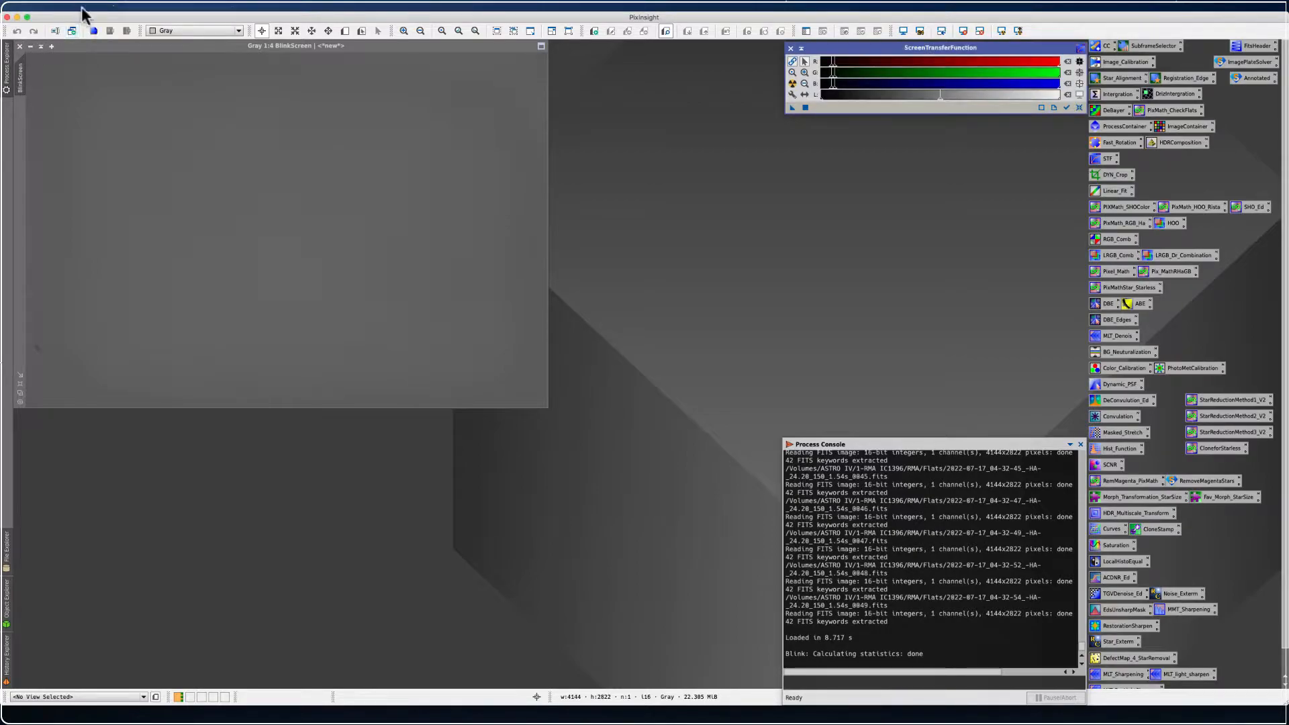
pyautogui.click(20, 46)
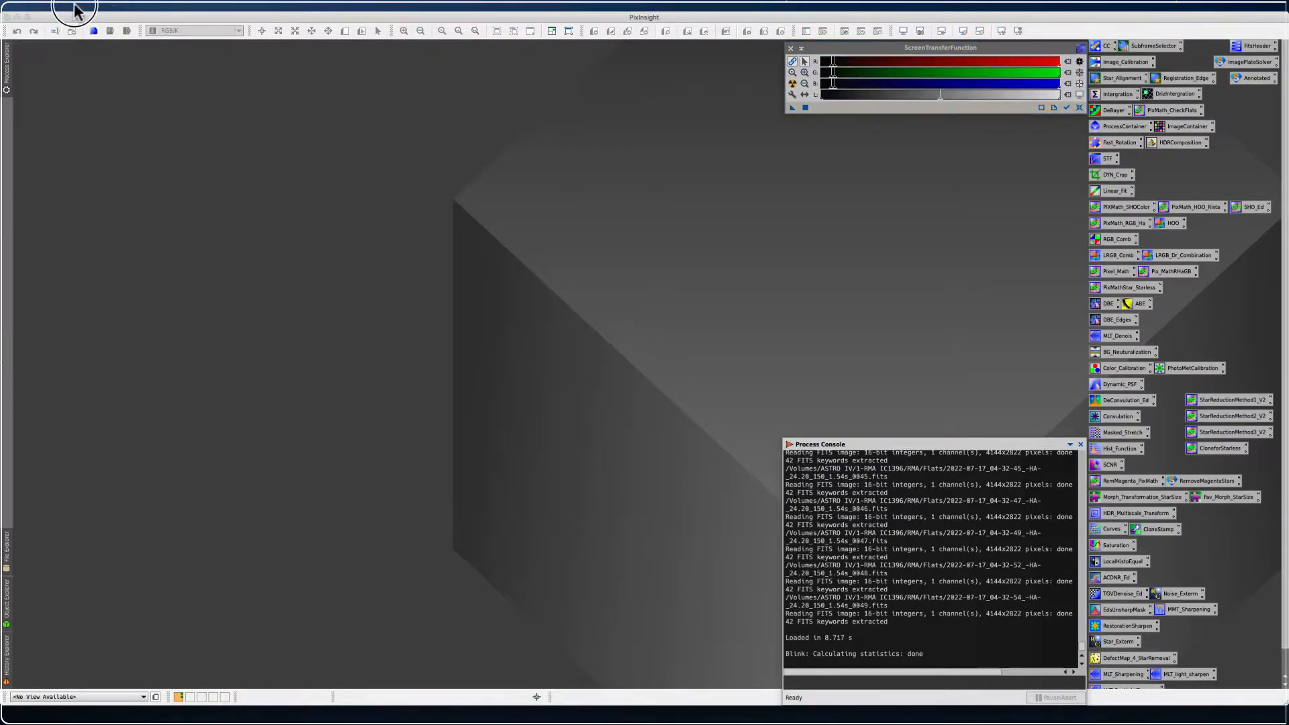
# Open flat frame 0008 from the RMA/Flats folder
pyautogui.click(76, 8)
pyautogui.click(106, 27)
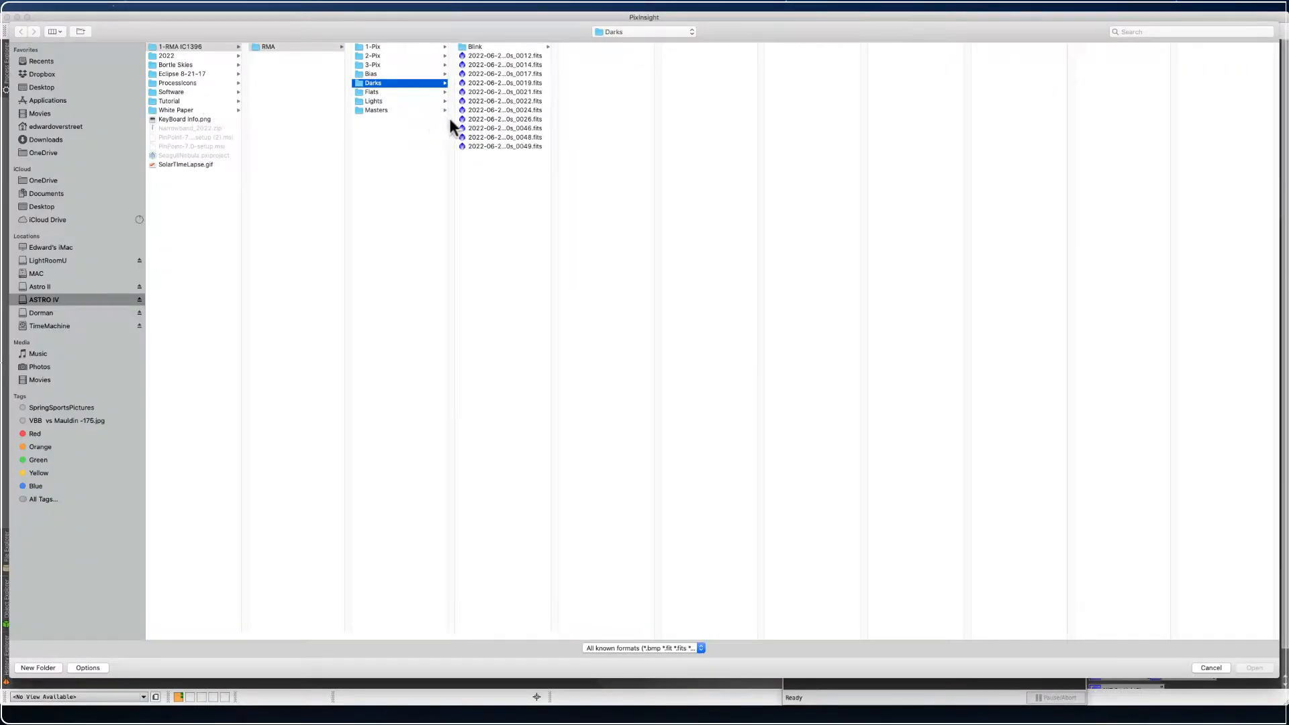
pyautogui.click(376, 92)
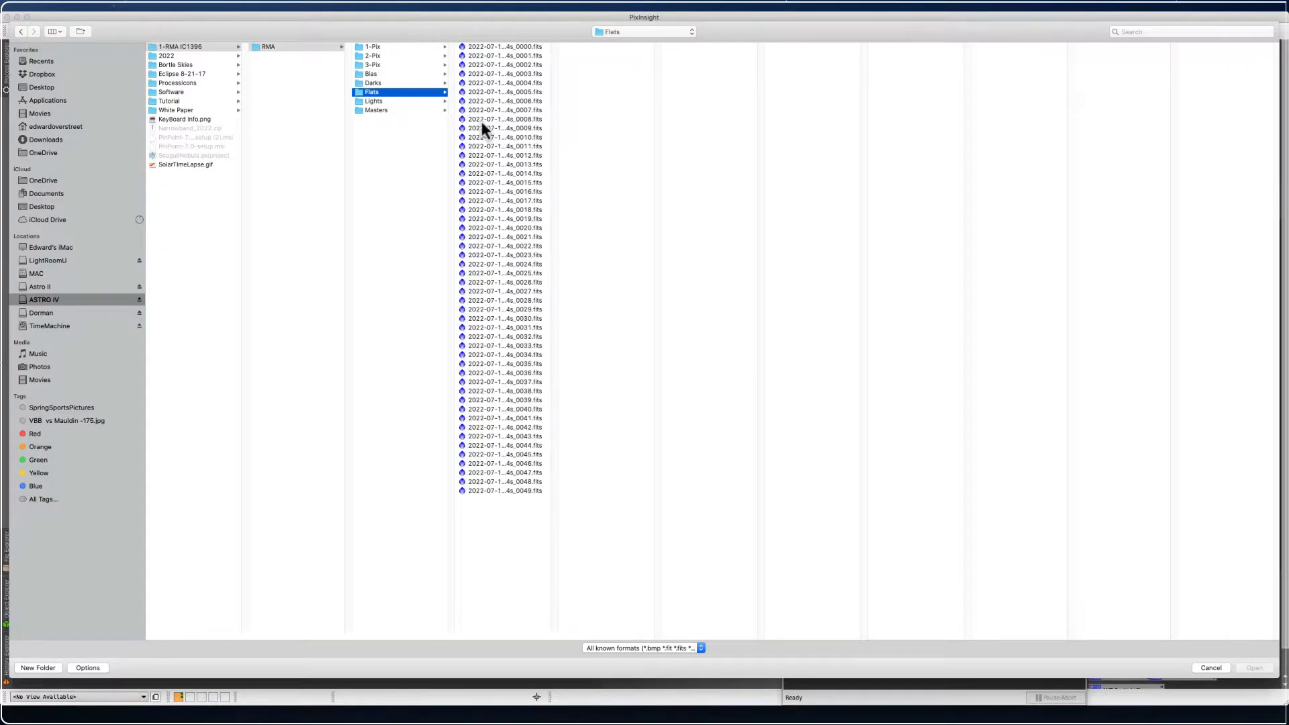
pyautogui.click(501, 119)
pyautogui.click(1255, 668)
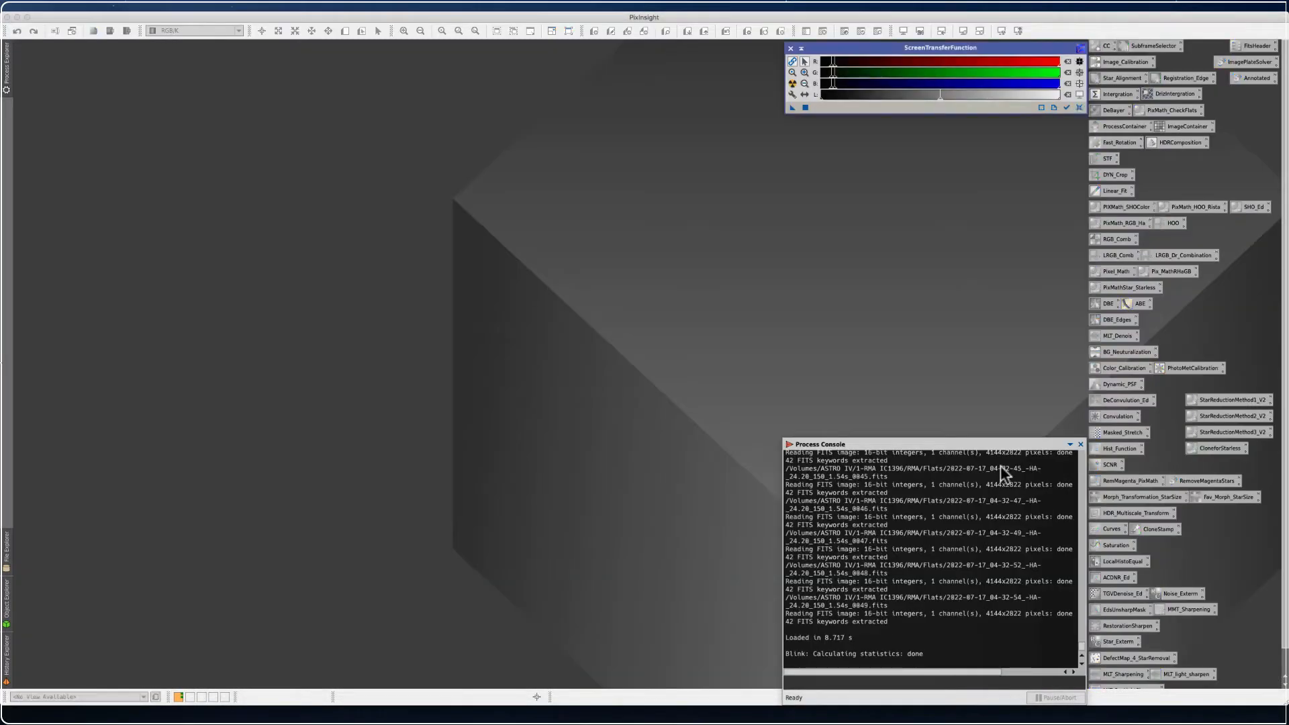
# Examine the FITS header of flat frame 0008, including its gain and temperature, then close the header and the image
pyautogui.click(77, 5)
pyautogui.click(104, 207)
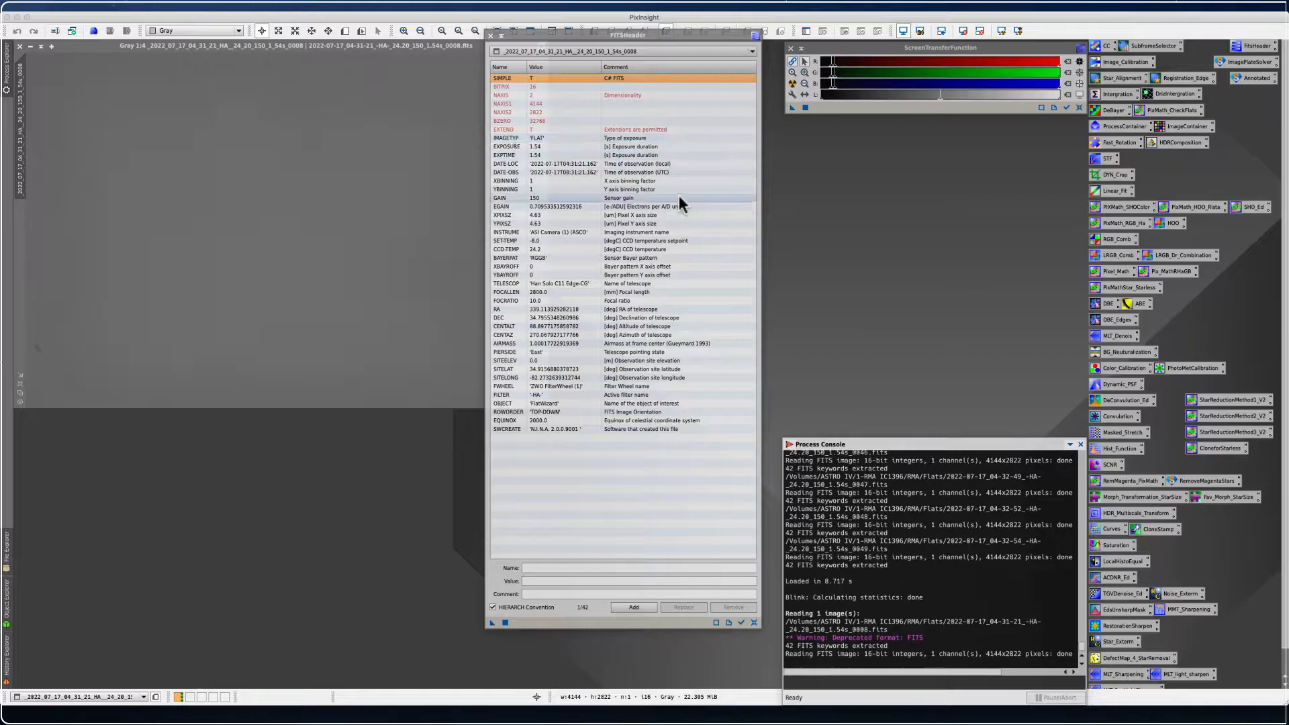
pyautogui.click(491, 36)
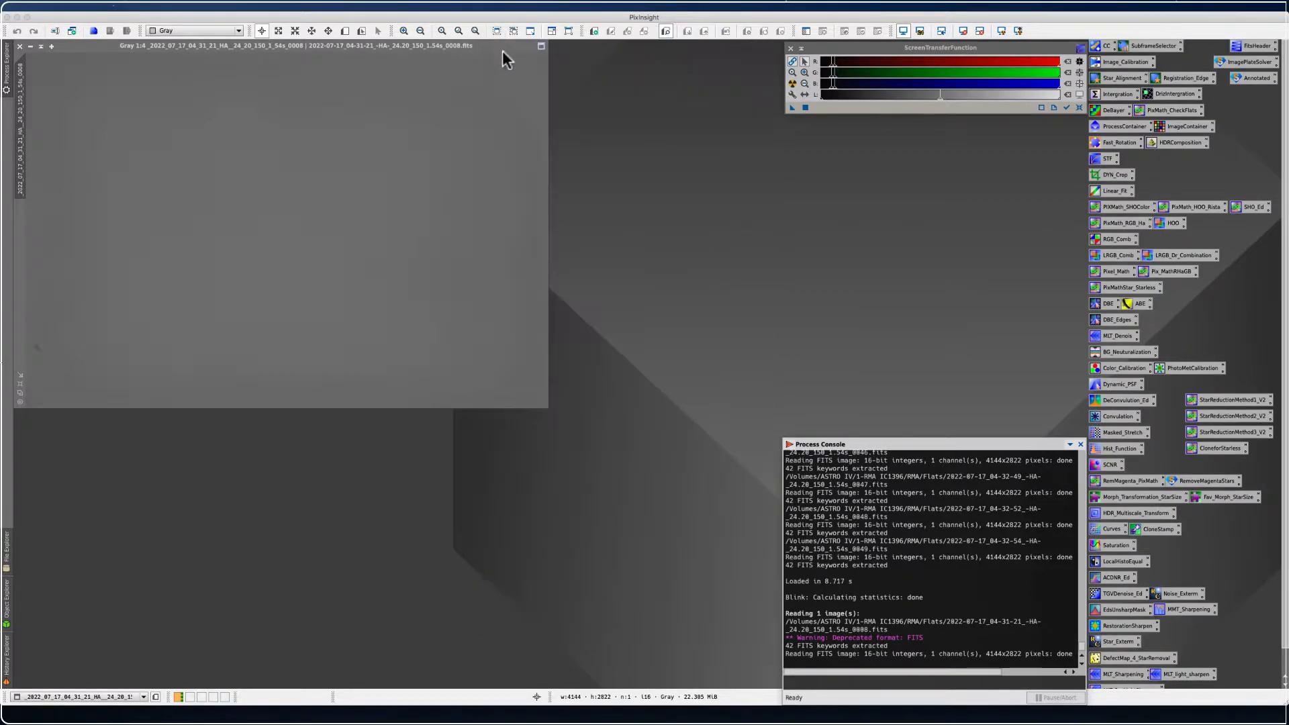
pyautogui.moveTo(10, 53)
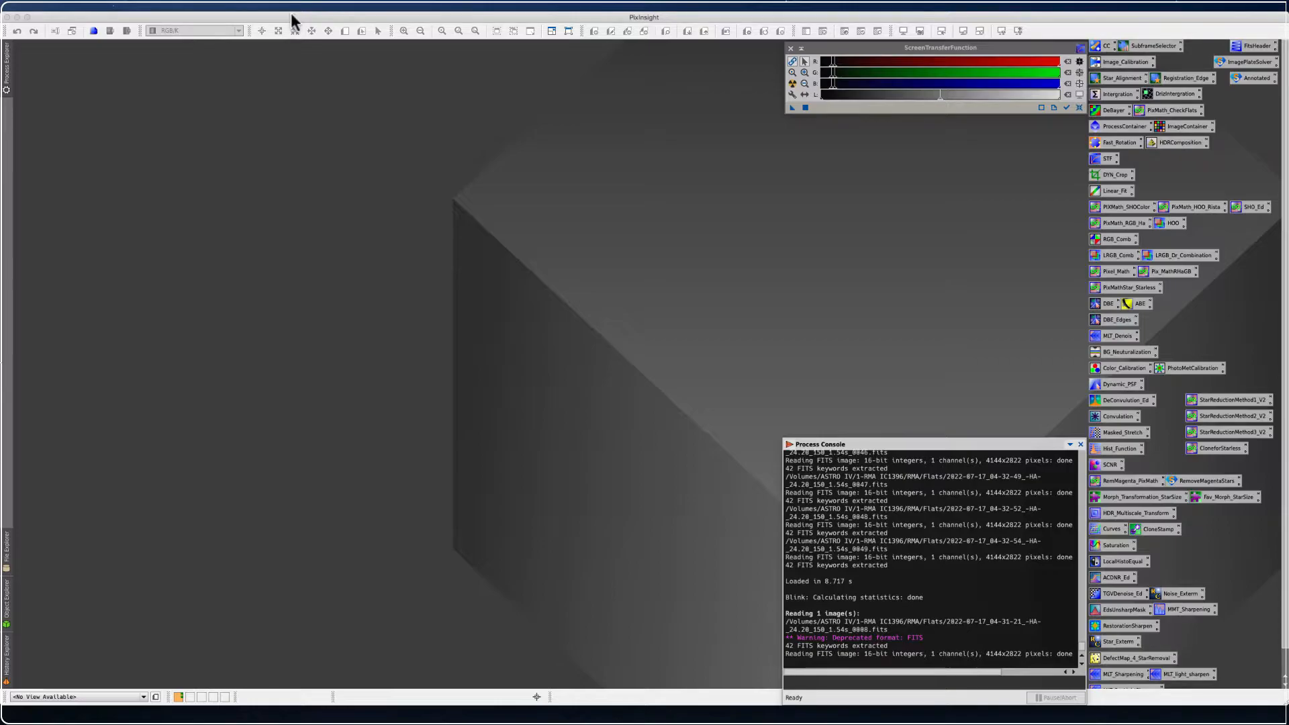
# Open masterLight_BIN-1_4144x2822_EXPOSURE-400.00s_FILTER--HA-_RGB.xisf from the RMA/1-Pix/master folder
pyautogui.click(77, 6)
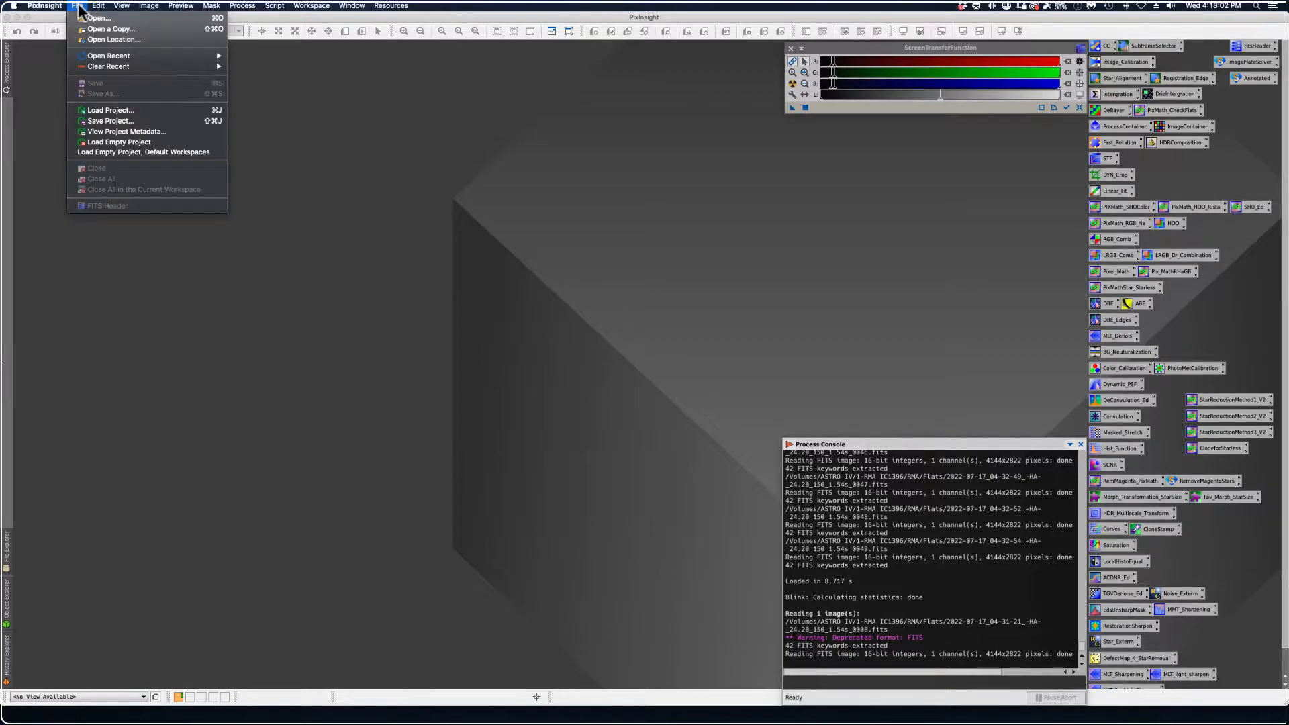
pyautogui.click(86, 18)
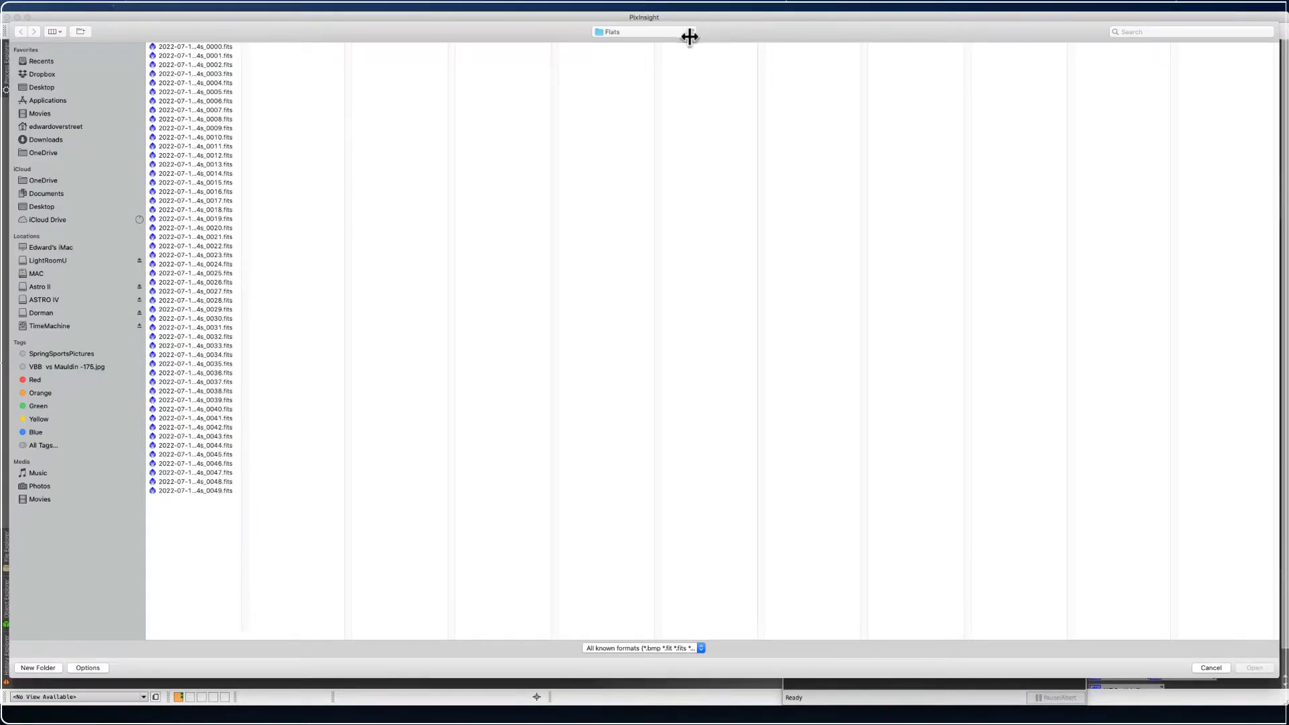
pyautogui.click(629, 50)
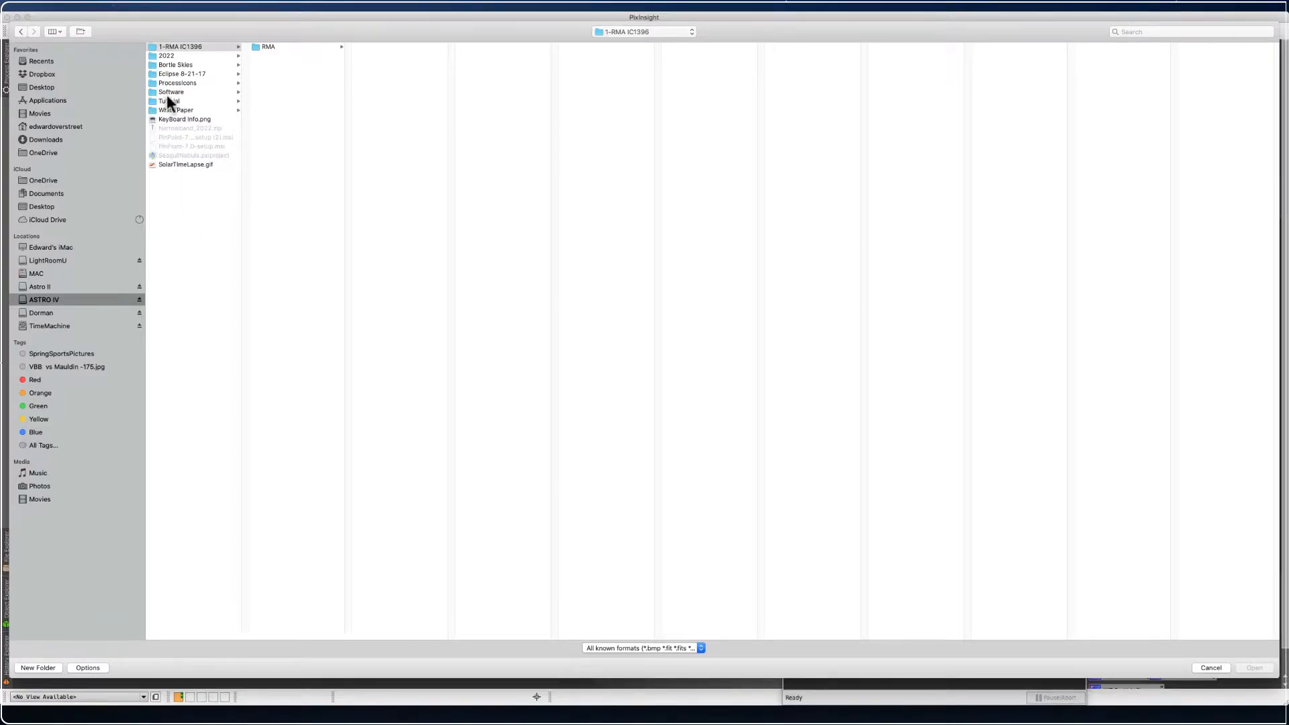
pyautogui.click(267, 48)
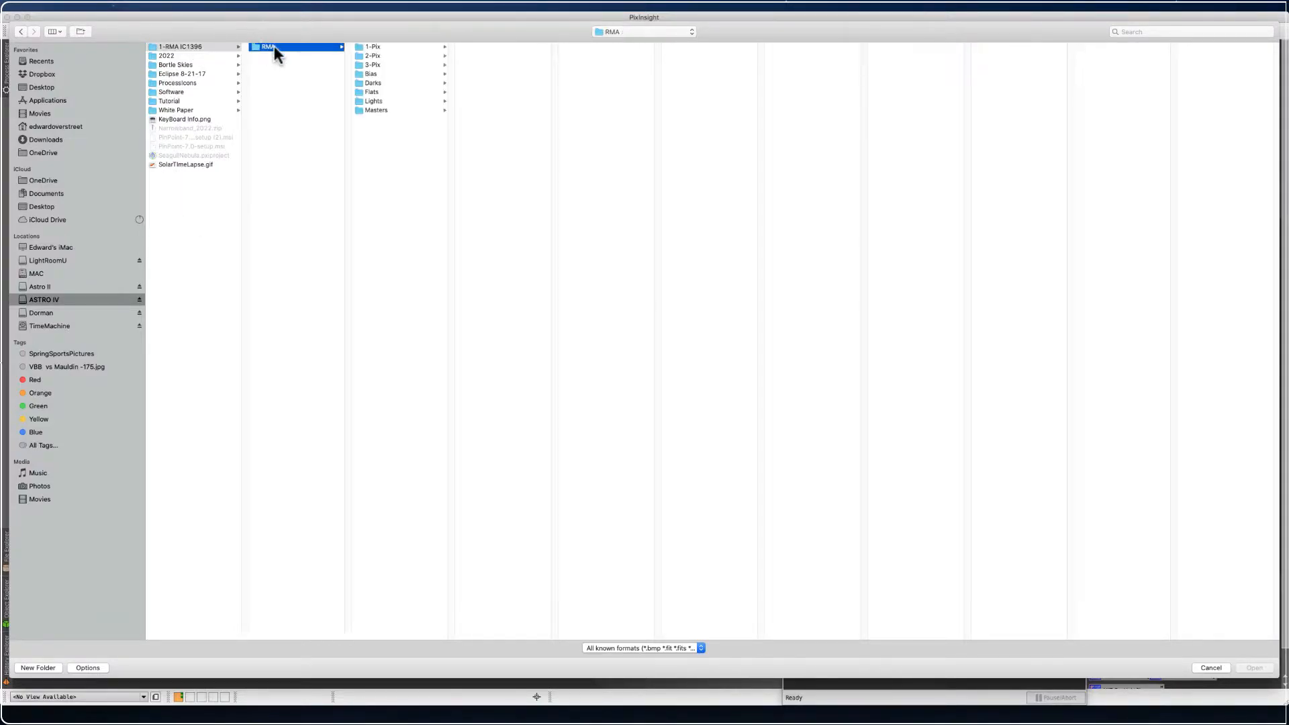
pyautogui.click(374, 47)
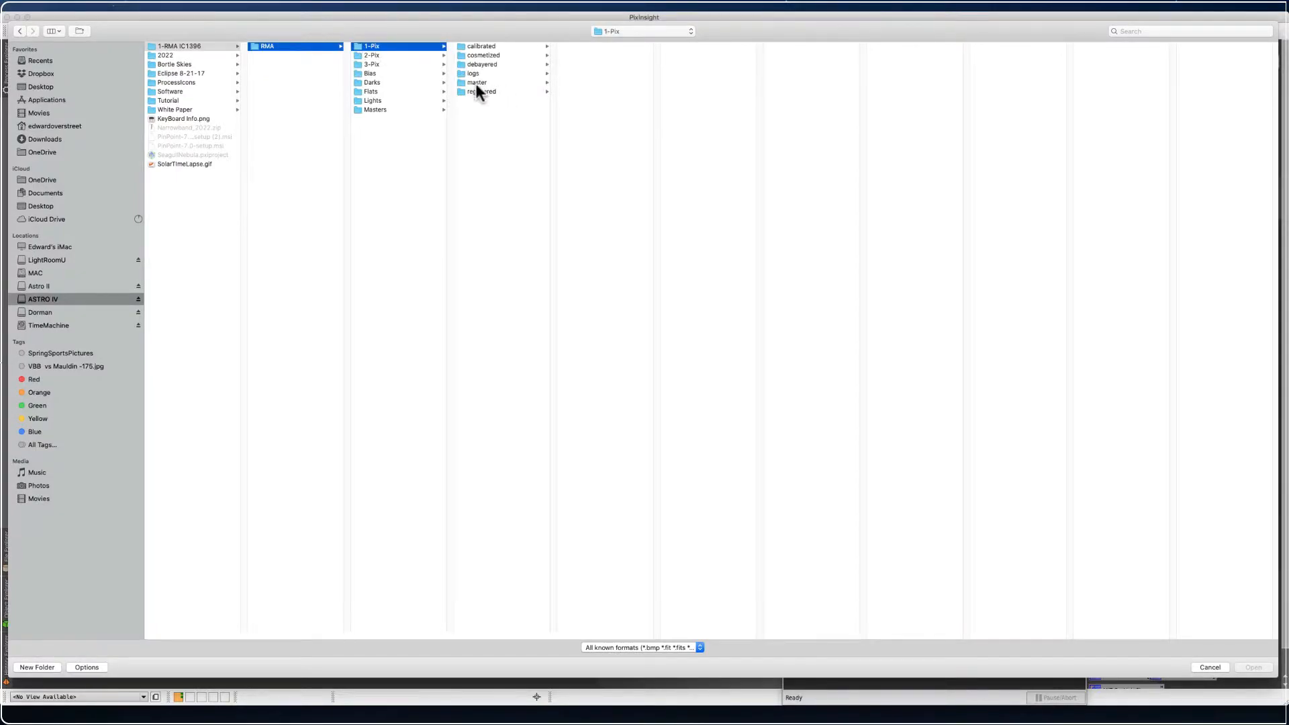
pyautogui.click(477, 82)
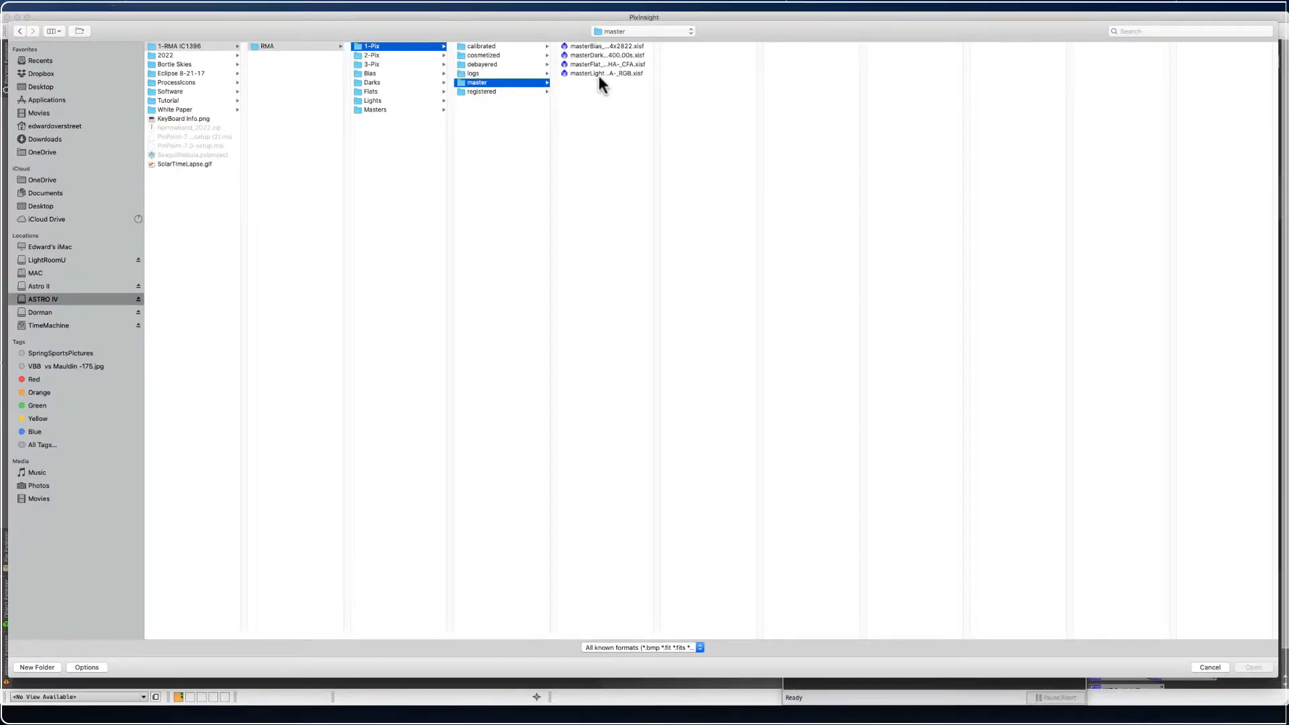
pyautogui.click(601, 73)
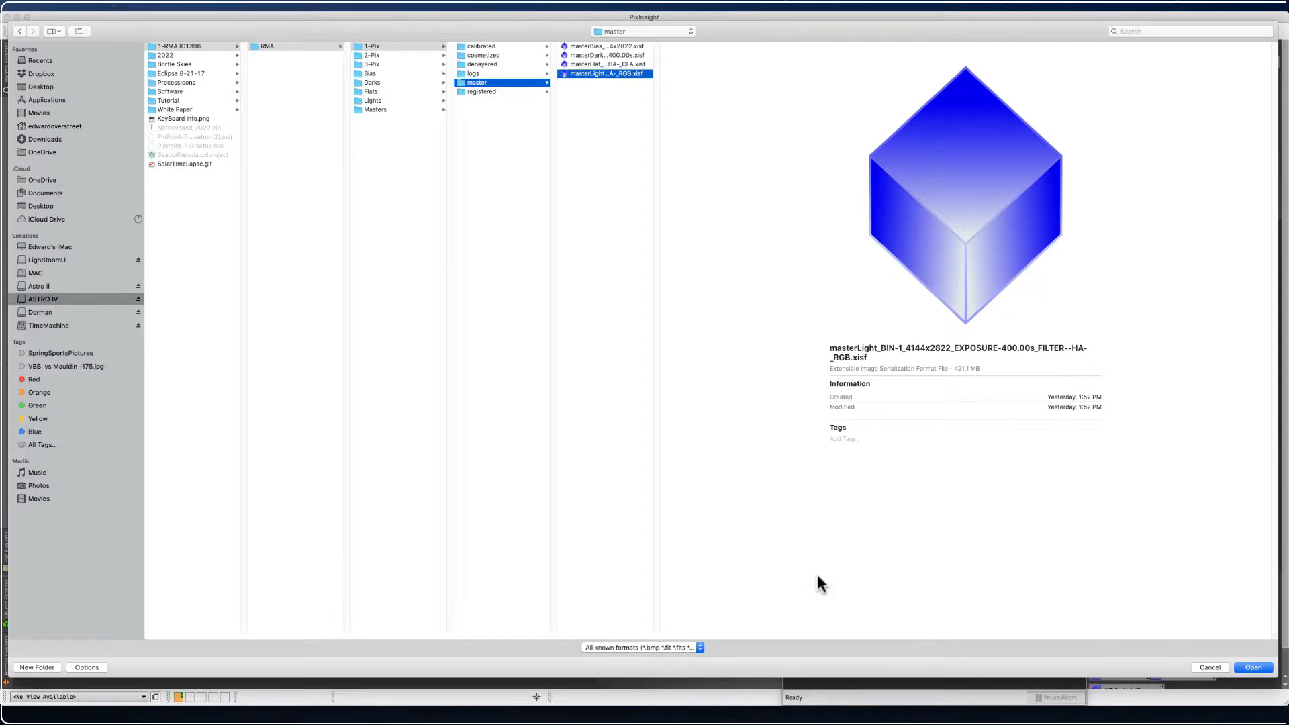
pyautogui.moveTo(656, 635); pyautogui.dragTo(826, 587)
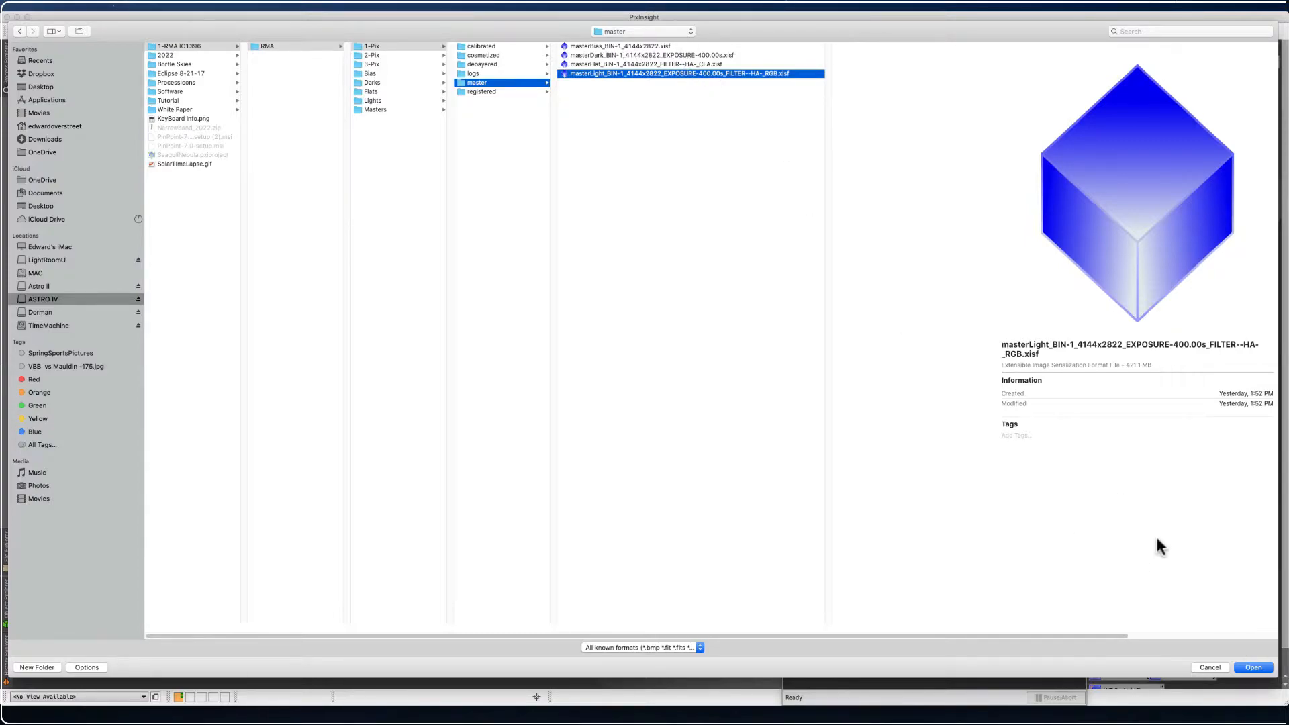
pyautogui.click(1252, 667)
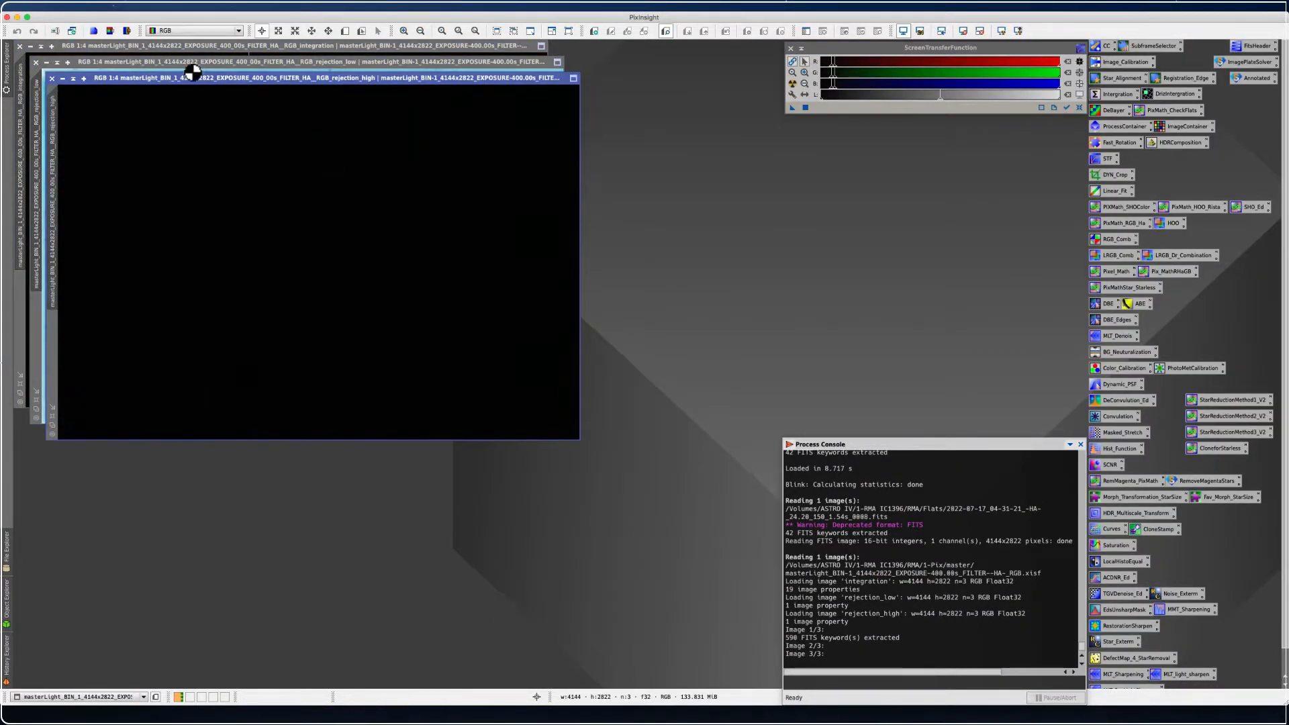
# Close the rejection_high and rejection_low images of the 1-Pix master light, leaving its integration image open
pyautogui.moveTo(89, 80); pyautogui.dragTo(360, 122)
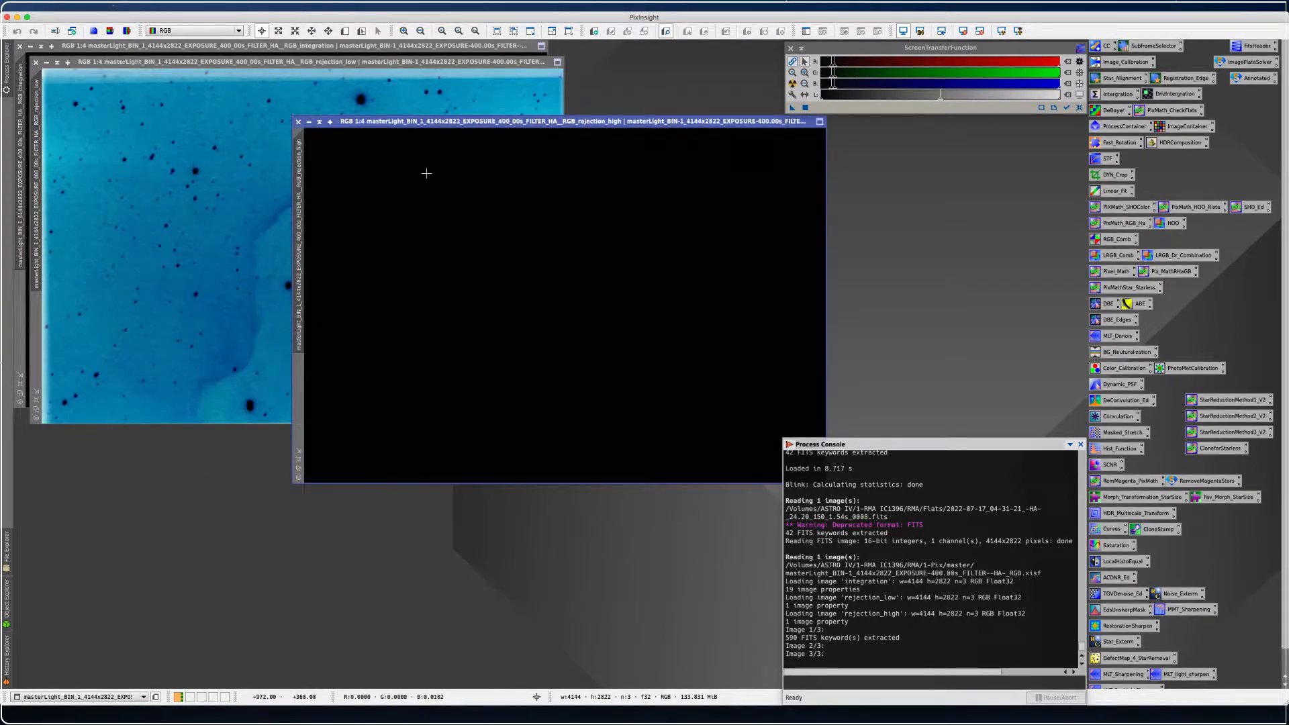
pyautogui.click(297, 122)
pyautogui.moveTo(153, 62); pyautogui.dragTo(360, 85)
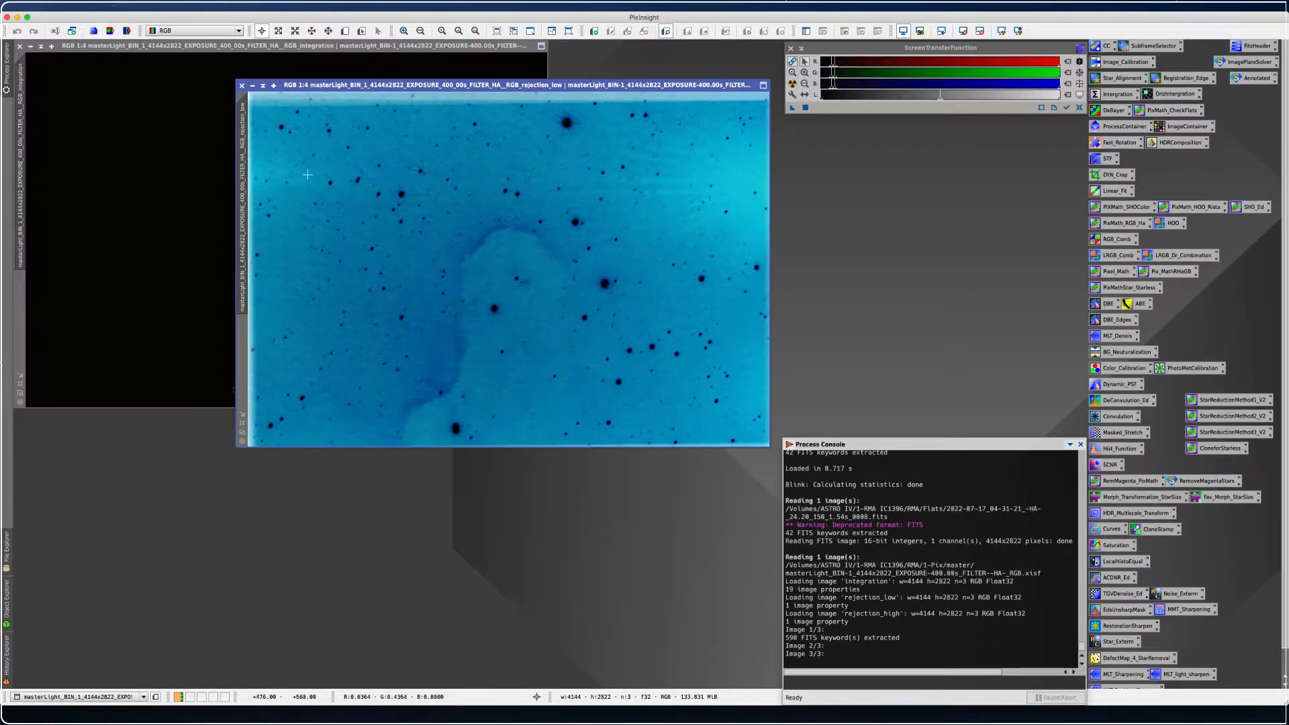
pyautogui.click(241, 86)
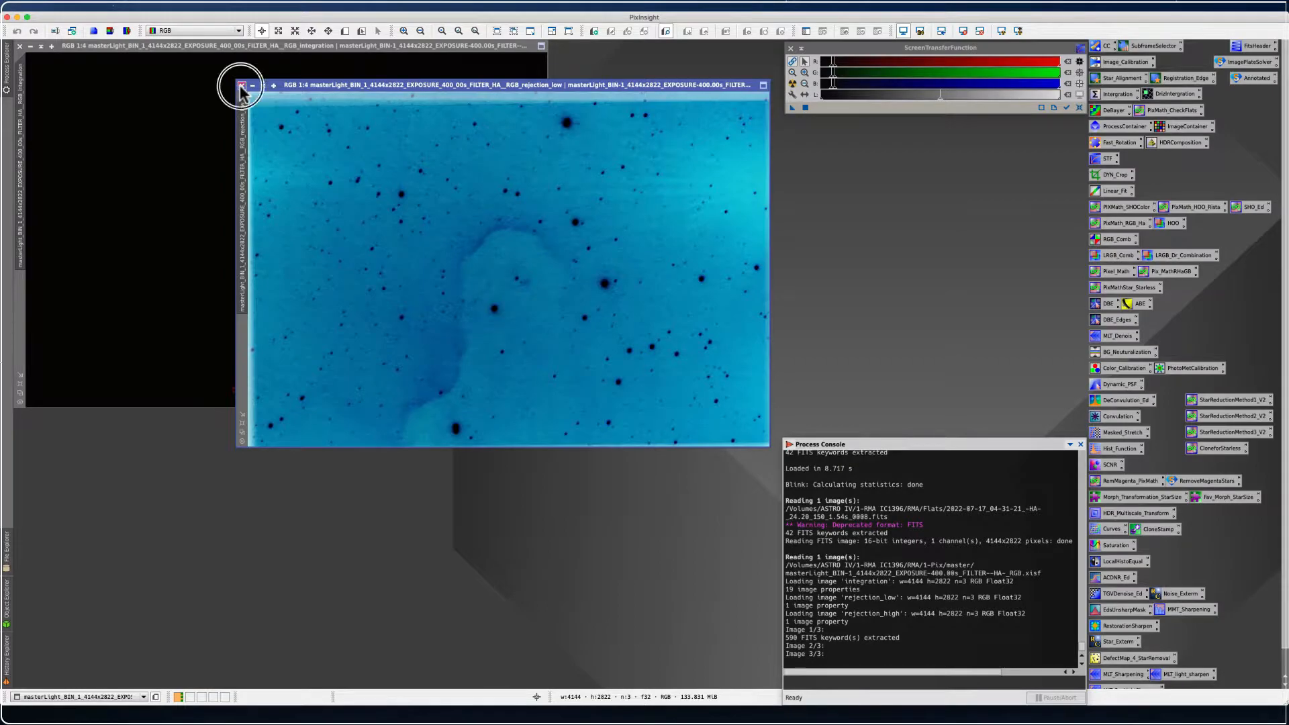
# Auto-stretch the 1-Pix integration image on screen with the RGB channels unlinked
pyautogui.moveTo(168, 49); pyautogui.dragTo(315, 68)
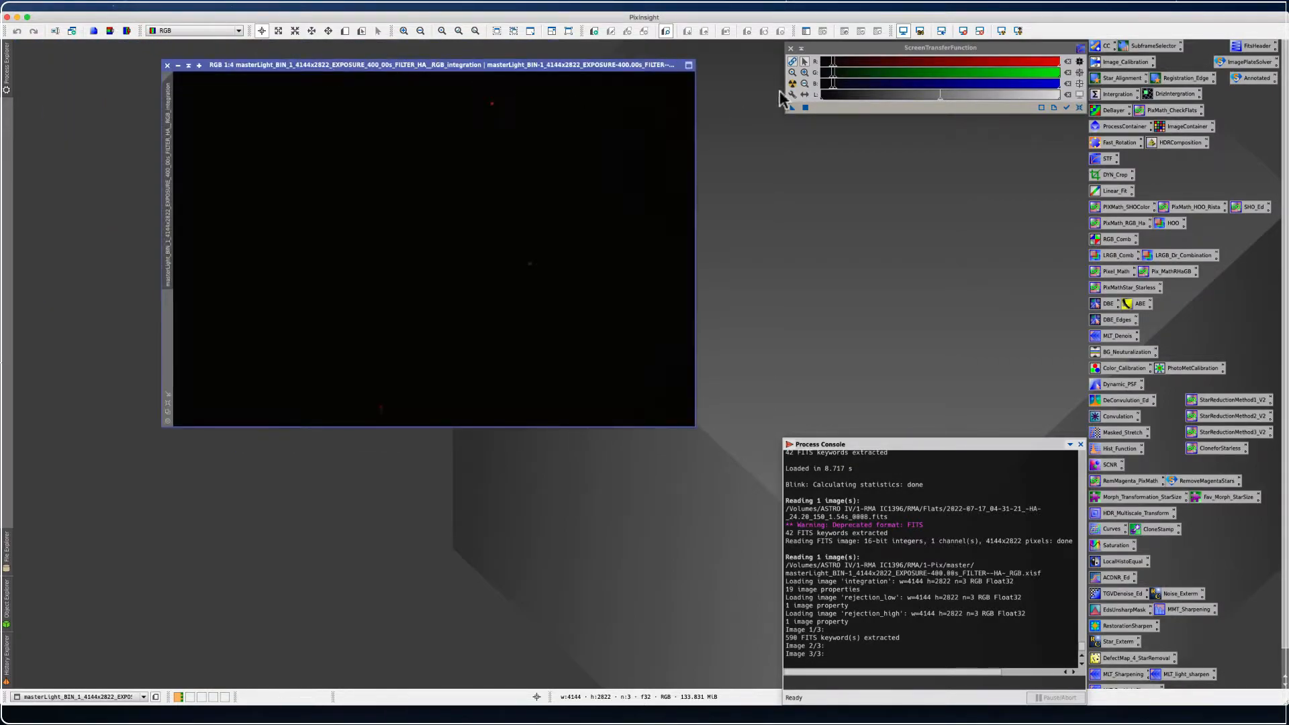
pyautogui.click(792, 84)
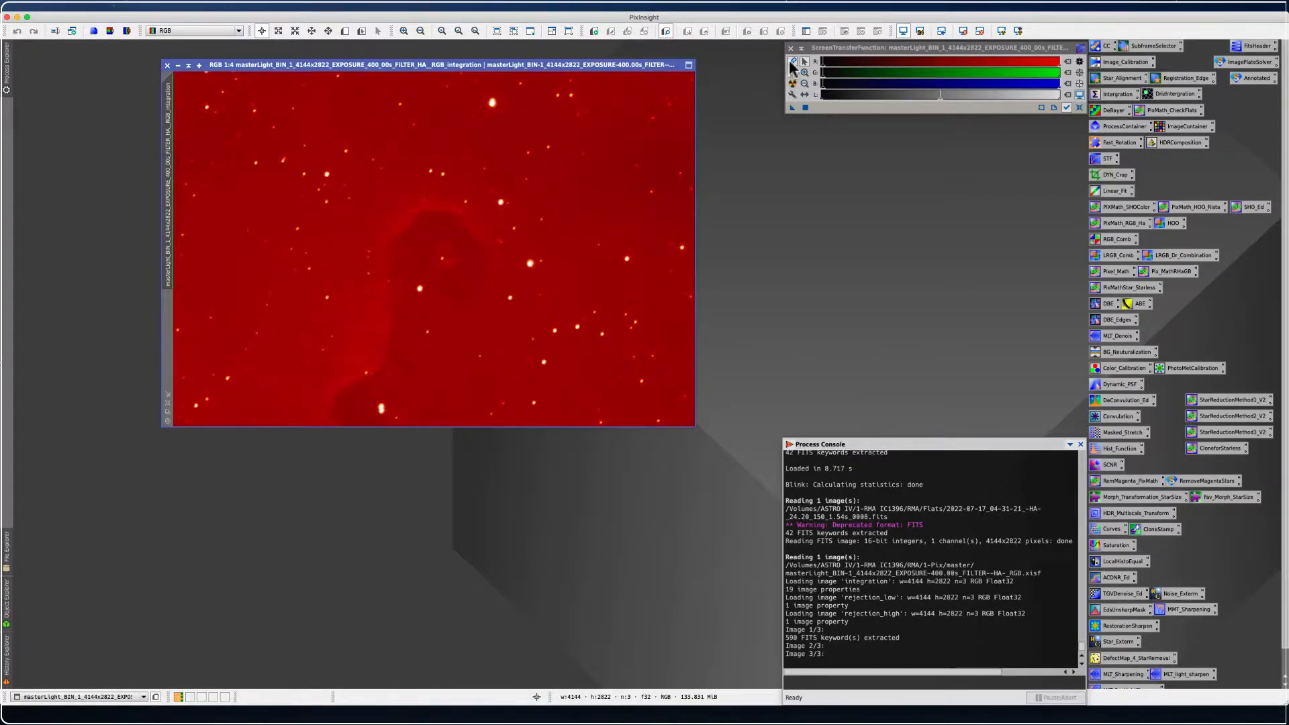
pyautogui.click(792, 83)
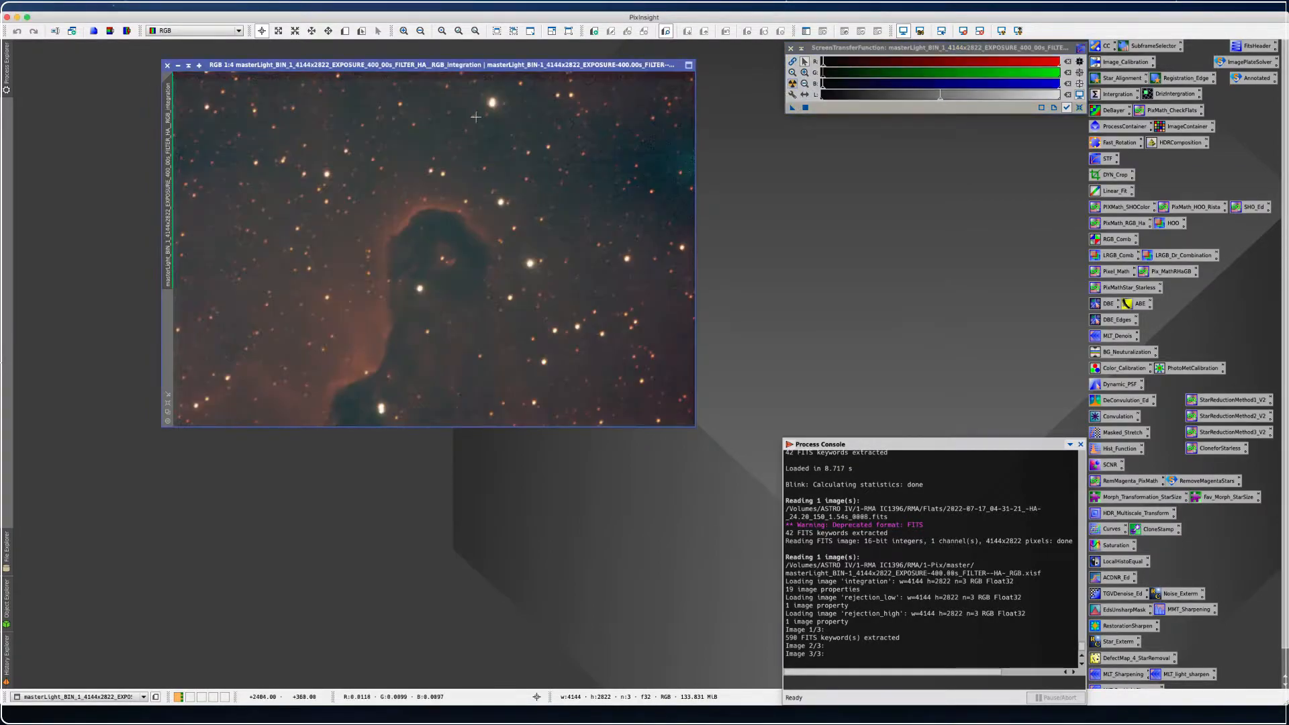
# Enlarge the window of the stretched 1-Pix integration image and move it toward the workspace's upper edge
pyautogui.moveTo(342, 64); pyautogui.dragTo(348, 60)
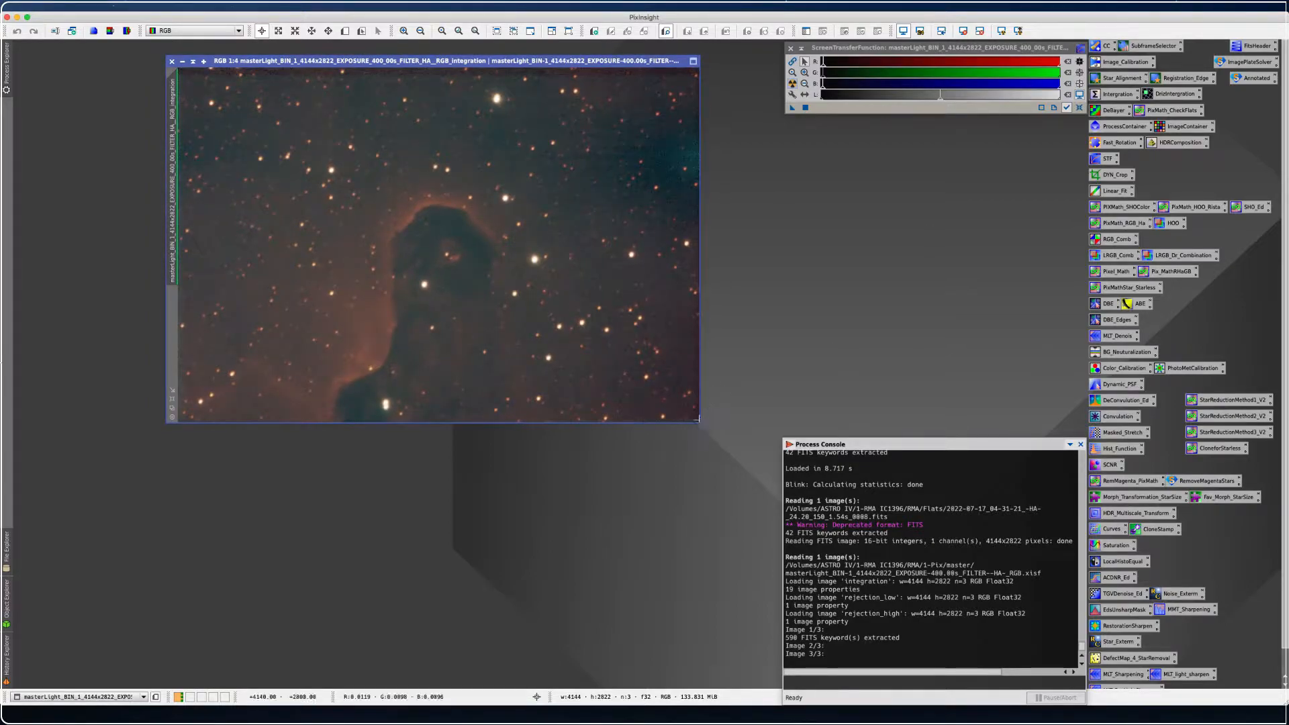
pyautogui.moveTo(696, 420); pyautogui.dragTo(832, 523)
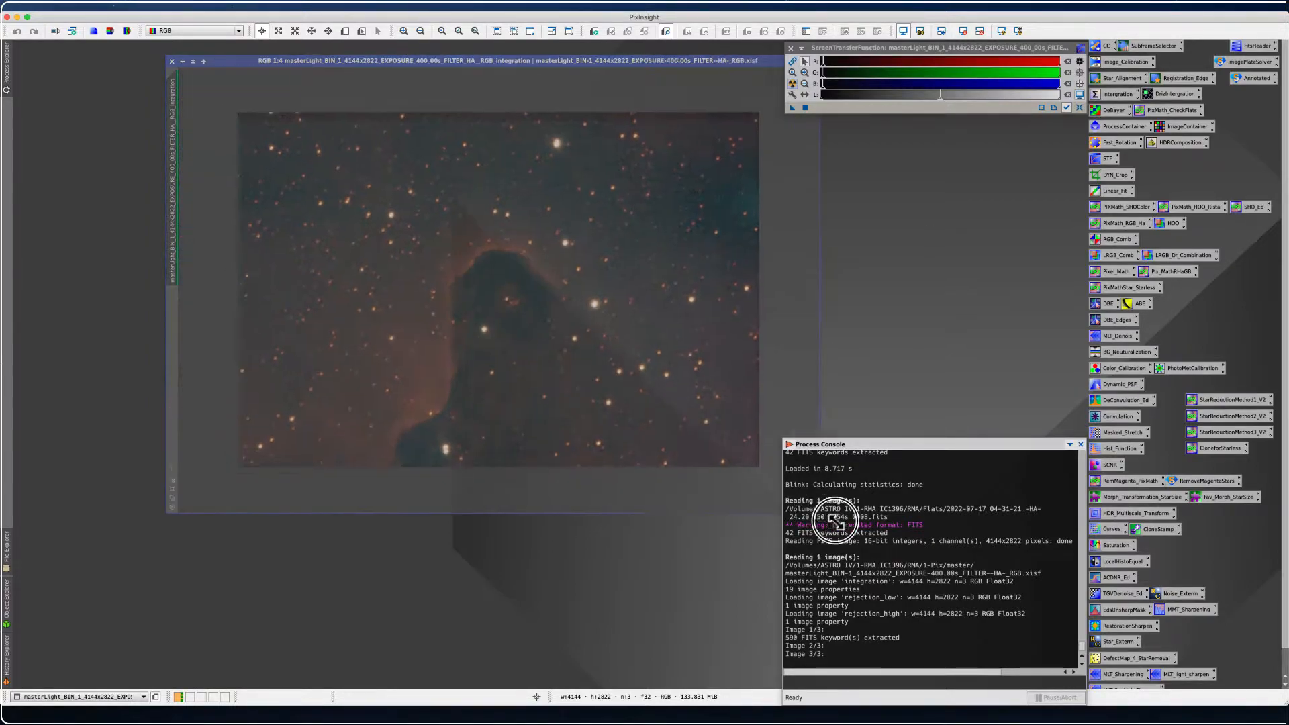
pyautogui.moveTo(345, 62); pyautogui.dragTo(282, 41)
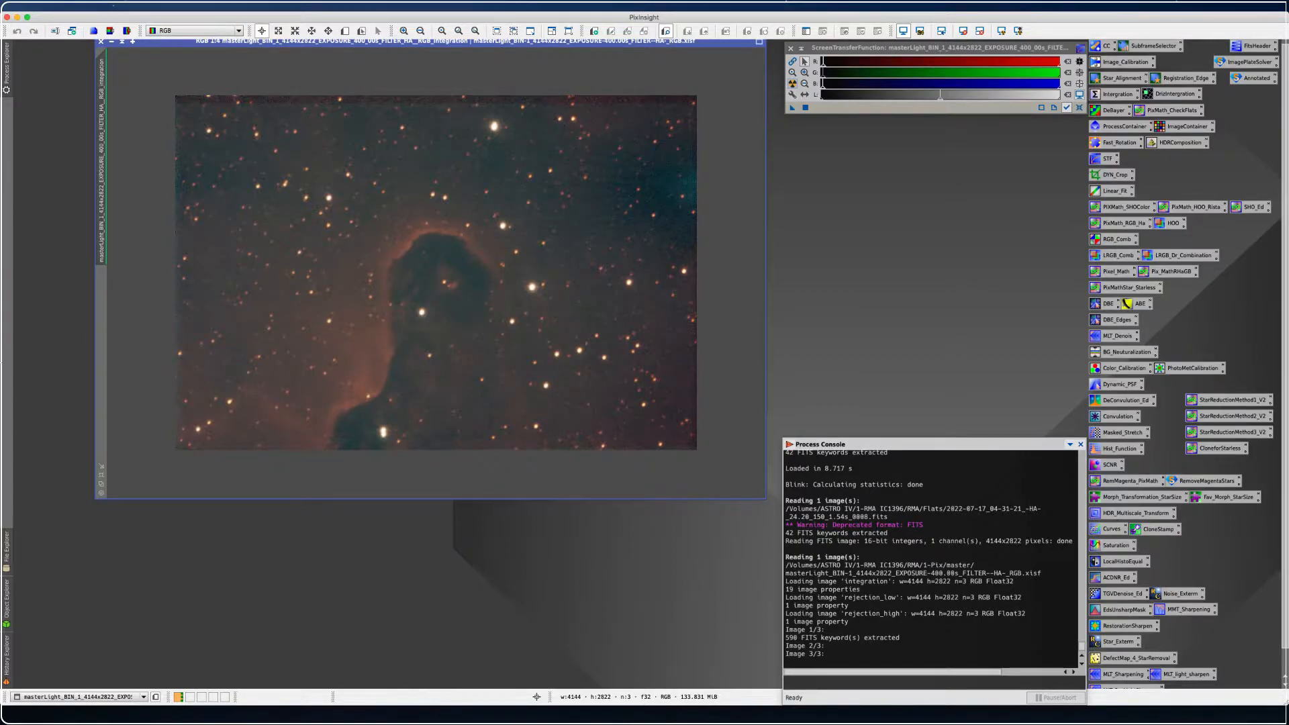
# Open the masterLight RGB file from the RMA/2-Pix/master folder
pyautogui.click(82, 5)
pyautogui.click(77, 16)
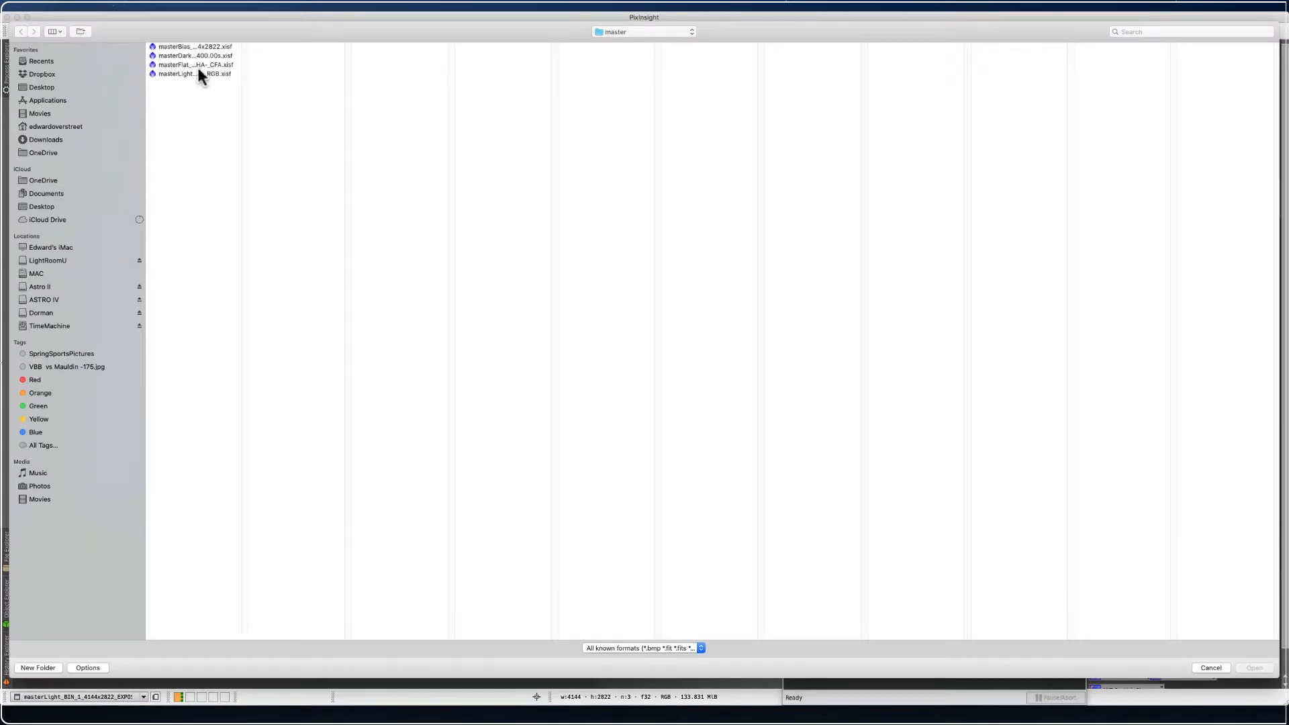
pyautogui.click(688, 31)
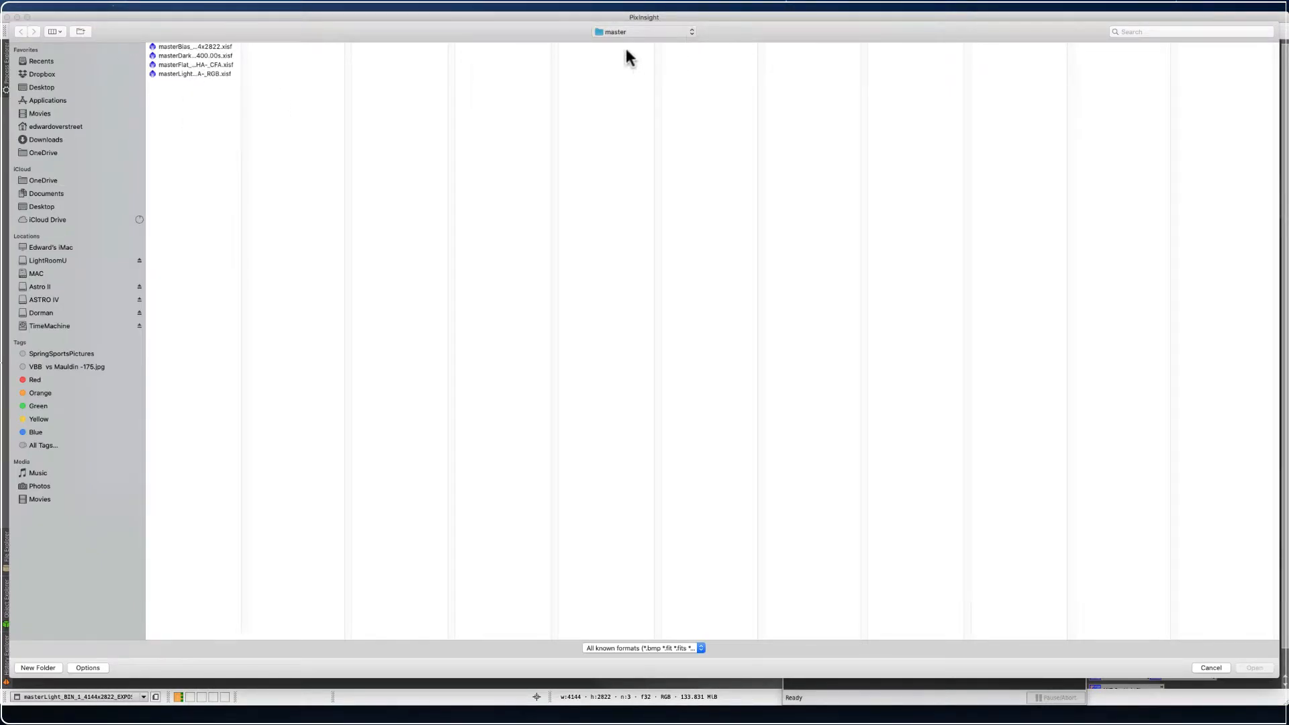
pyautogui.click(373, 55)
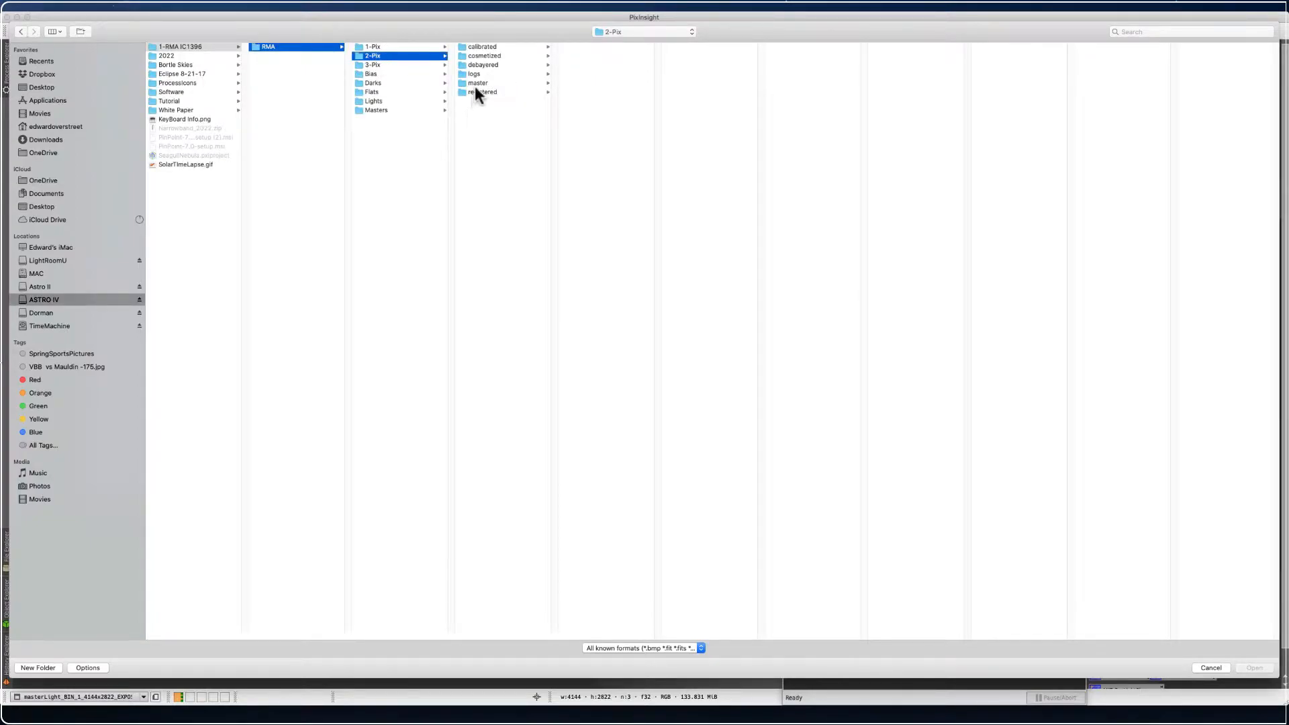
pyautogui.click(493, 83)
pyautogui.click(601, 56)
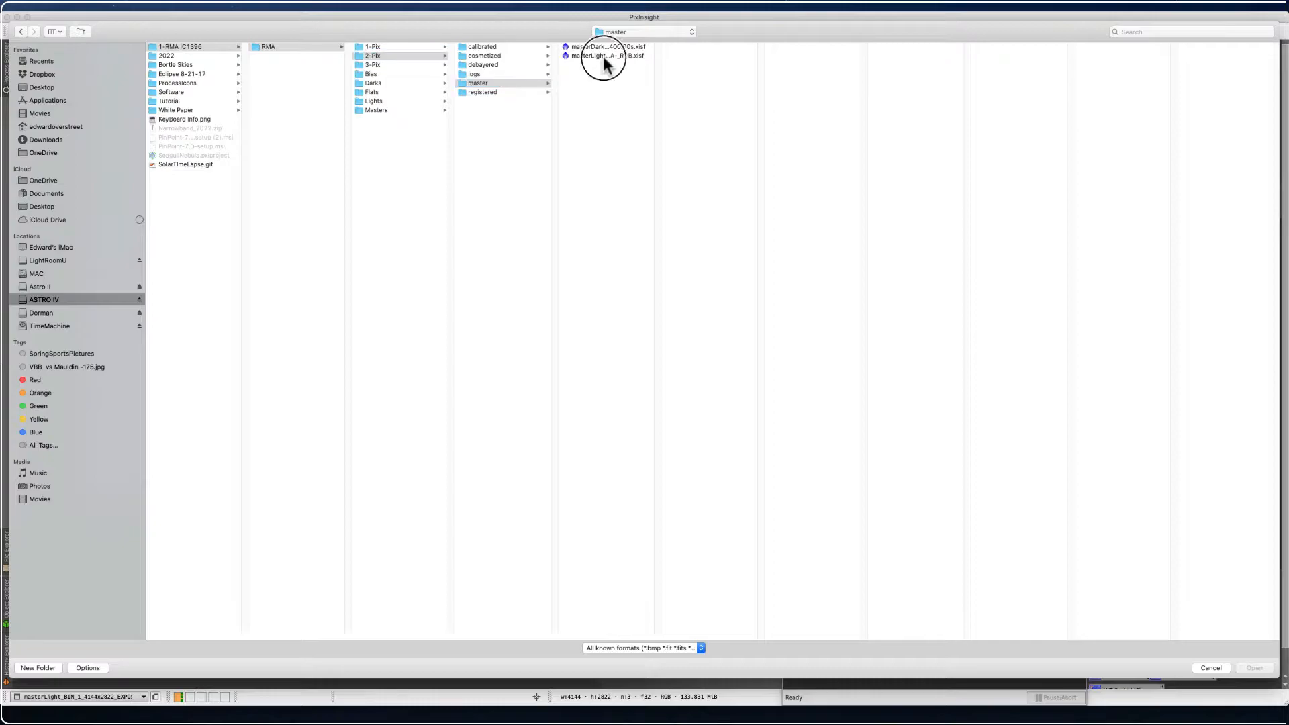
pyautogui.click(1254, 667)
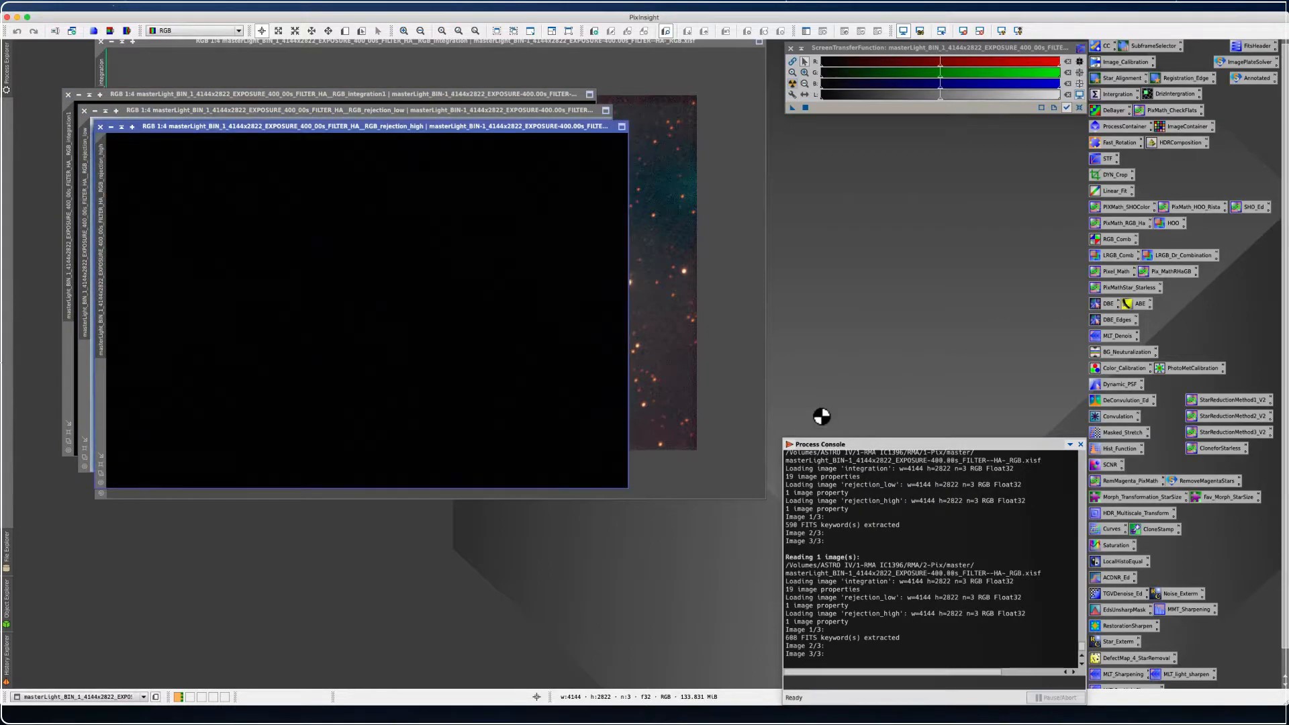
# Close the 2-Pix master light's rejection_high image and move its rejection_low and integration images apart
pyautogui.click(101, 127)
pyautogui.moveTo(138, 112); pyautogui.dragTo(349, 159)
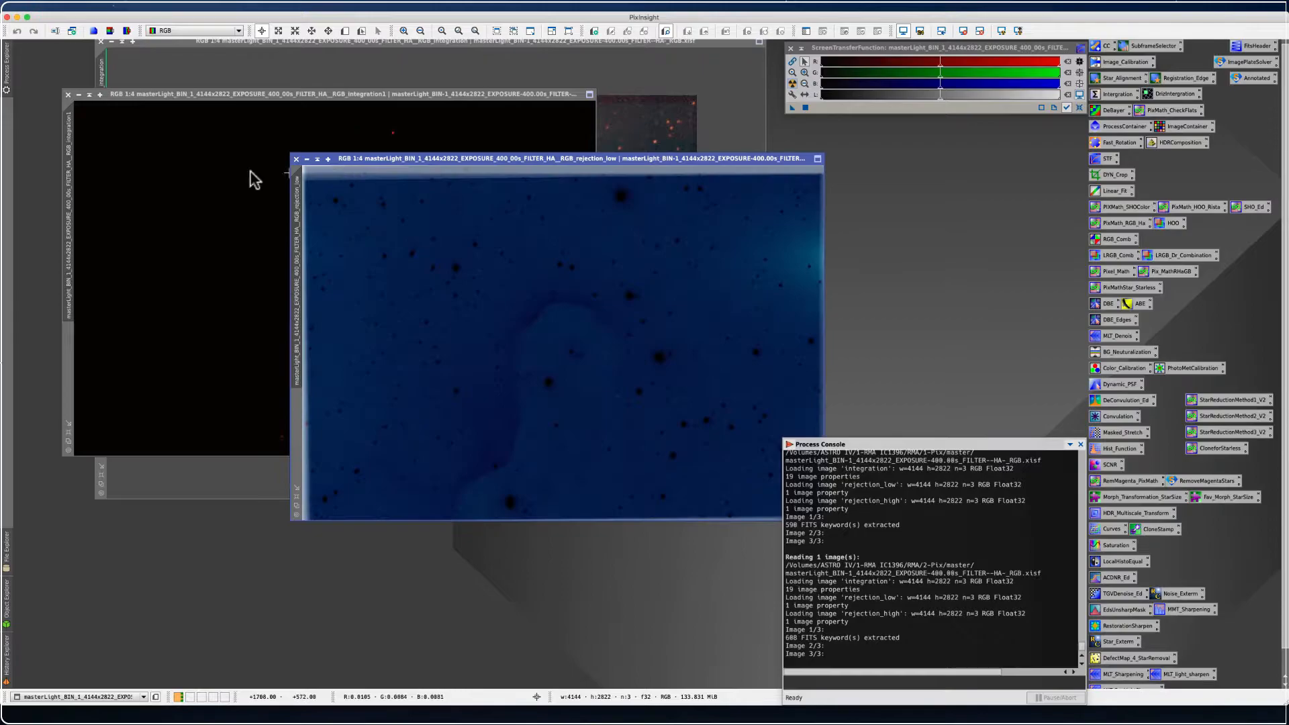
pyautogui.moveTo(150, 95); pyautogui.dragTo(114, 16)
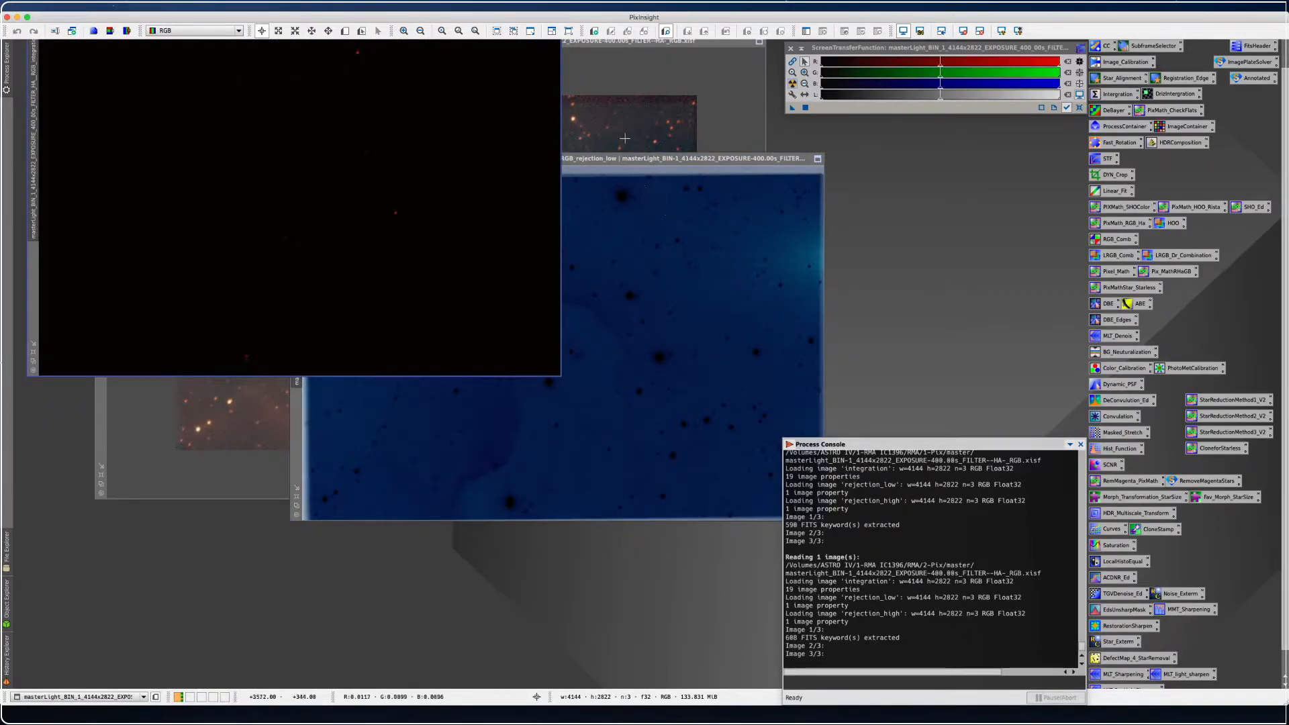
# Close the 2-Pix master light's rejection_low image and auto-stretch its integration image on screen
pyautogui.moveTo(638, 168); pyautogui.dragTo(725, 102)
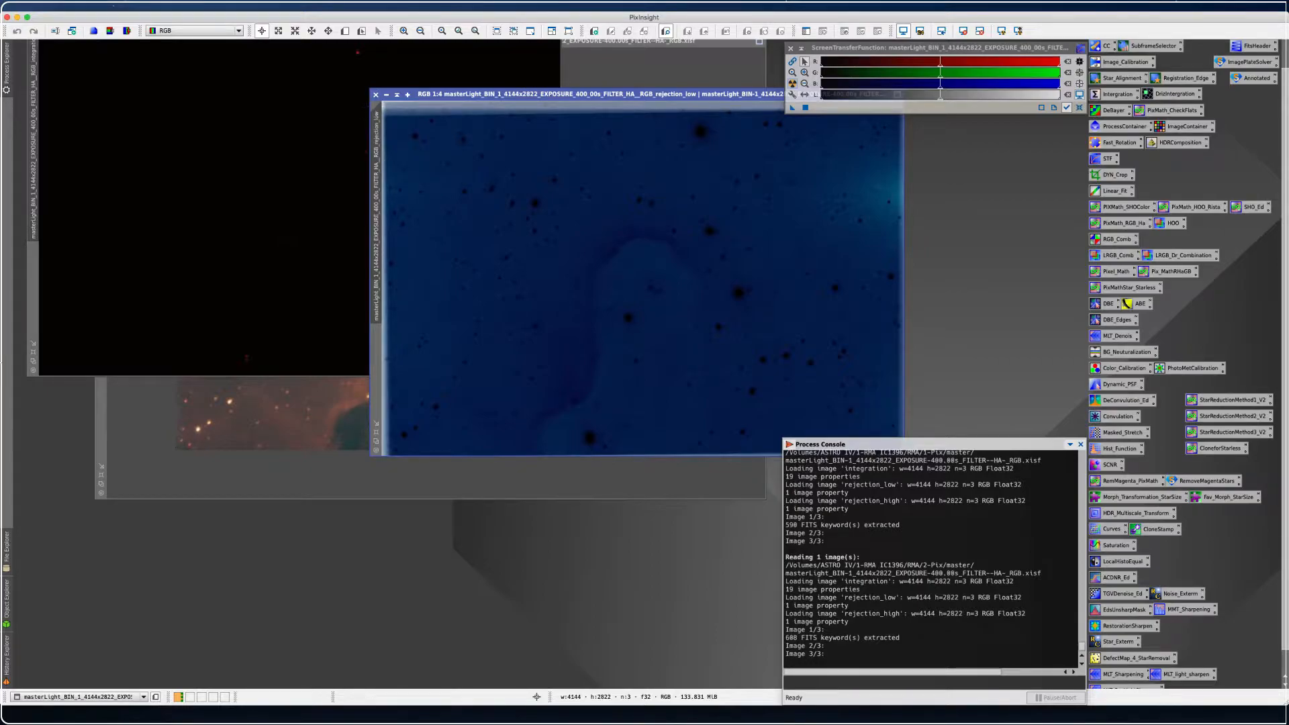
pyautogui.click(377, 95)
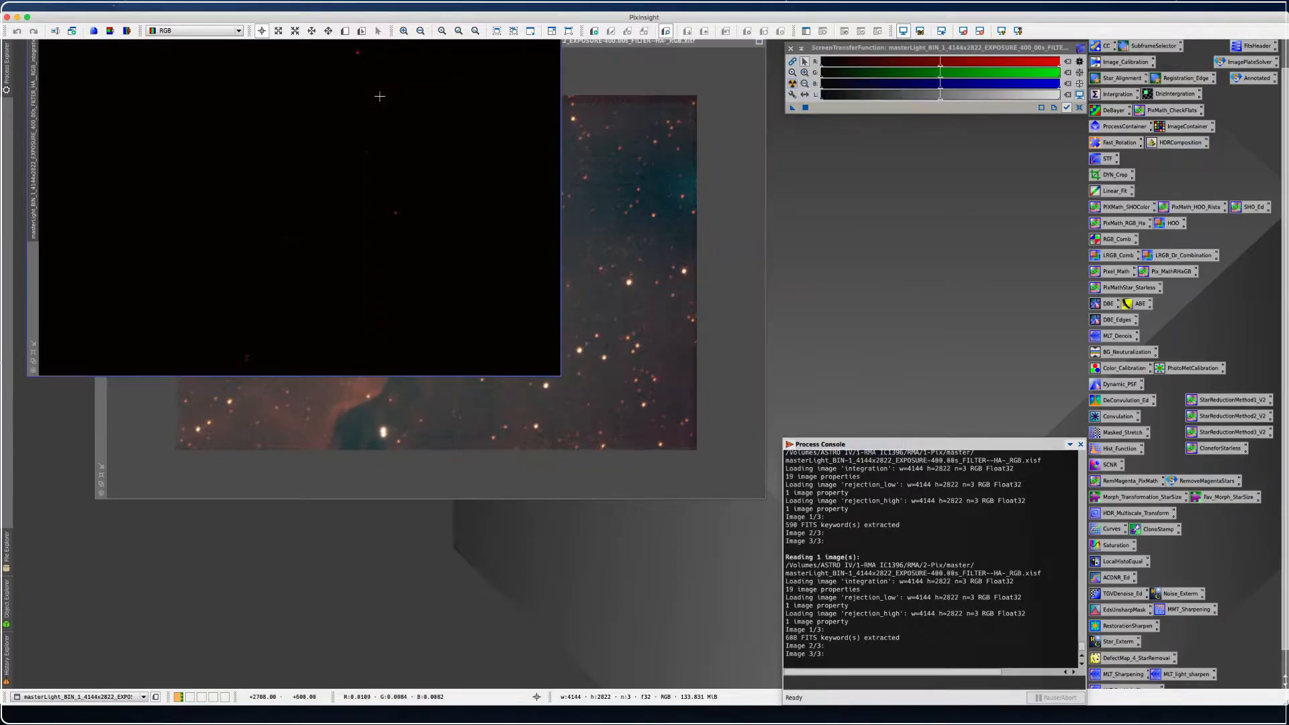
pyautogui.click(792, 84)
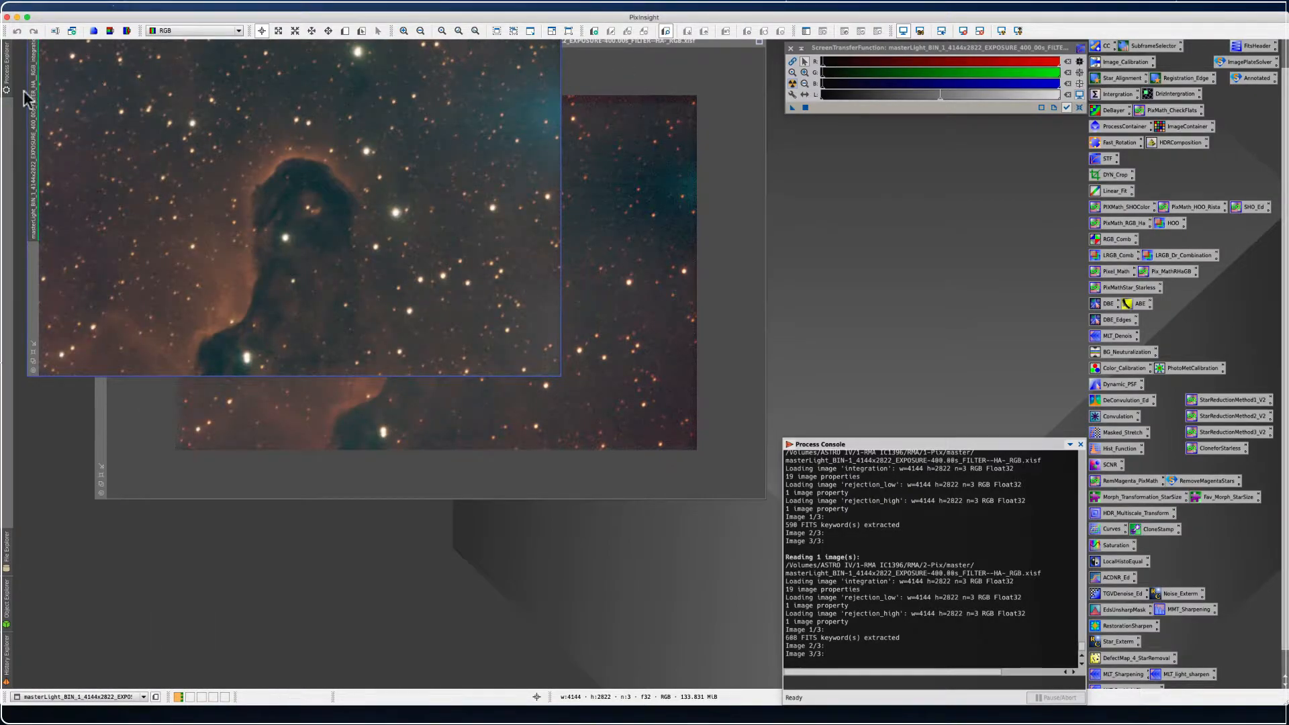
# Clone the stretched 2-Pix integration image, then close the original and the surplus second clone, keeping one clone
pyautogui.moveTo(35, 102); pyautogui.dragTo(86, 173)
pyautogui.moveTo(32, 82); pyautogui.dragTo(193, 189)
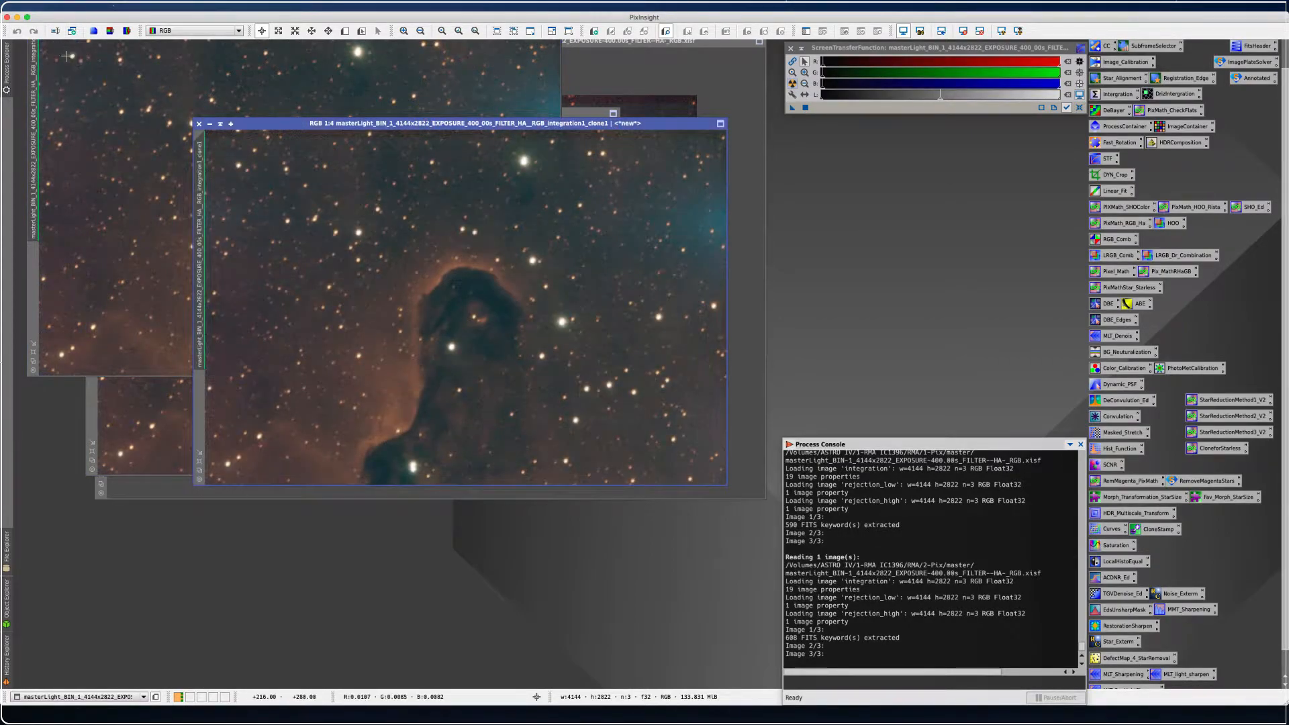
pyautogui.click(31, 366)
pyautogui.click(32, 383)
pyautogui.moveTo(114, 45); pyautogui.dragTo(239, 142)
pyautogui.click(157, 143)
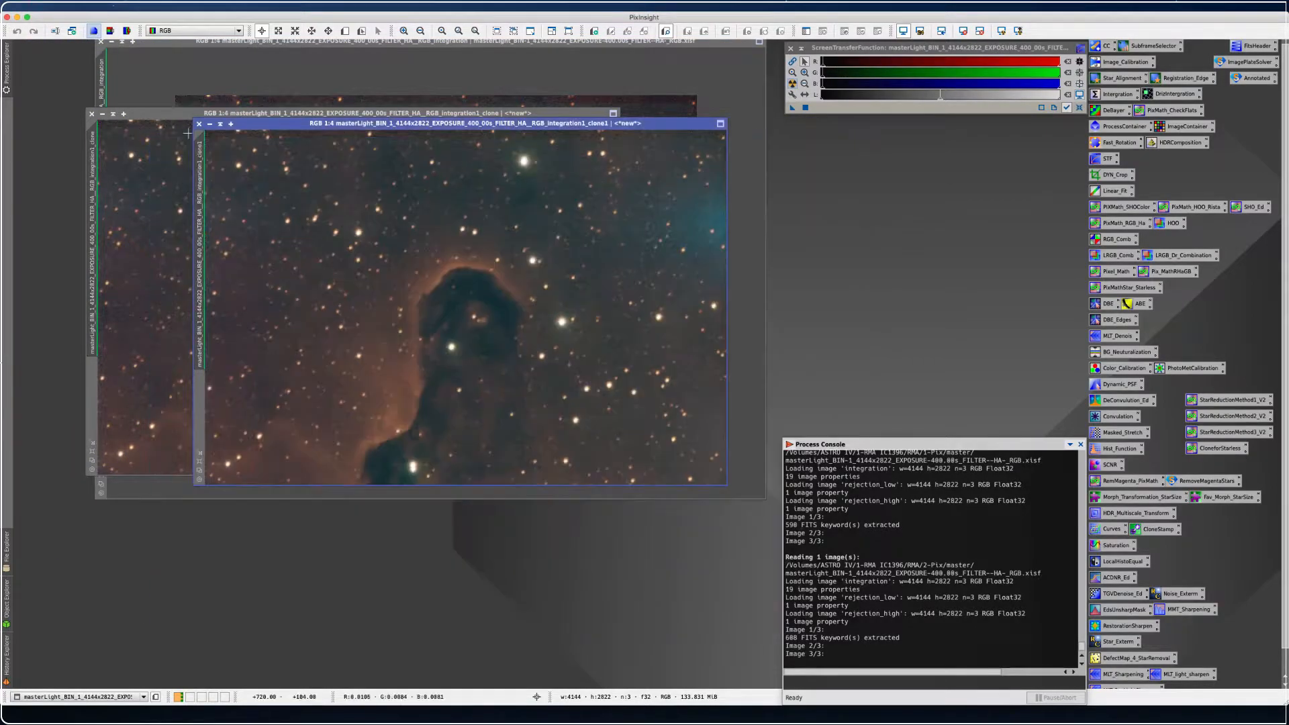
pyautogui.click(200, 128)
# Arrange the 1-Pix integration image and the 2-Pix clone side by side for comparison
pyautogui.moveTo(132, 113); pyautogui.dragTo(224, 103)
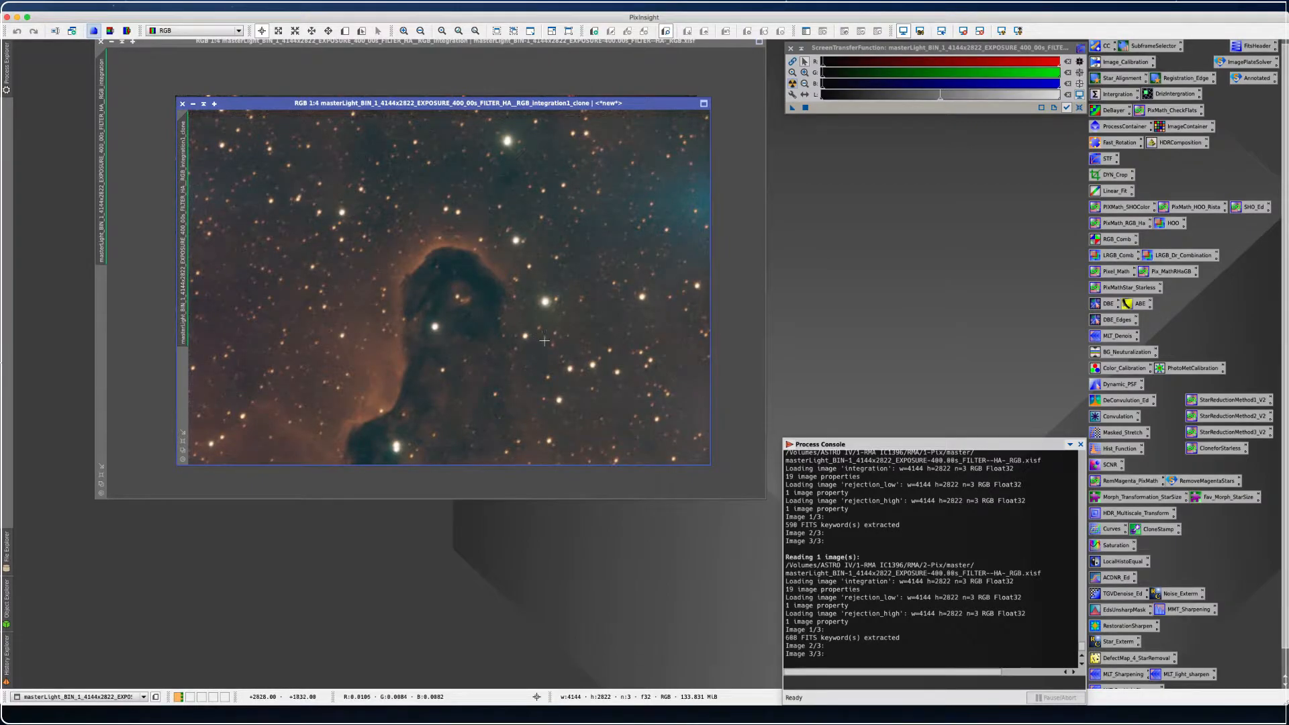
pyautogui.moveTo(385, 104)
pyautogui.mouseDown()
pyautogui.moveTo(711, 121)
pyautogui.moveTo(929, 63)
pyautogui.moveTo(906, 111)
pyautogui.mouseUp()
pyautogui.moveTo(200, 42); pyautogui.dragTo(108, 126)
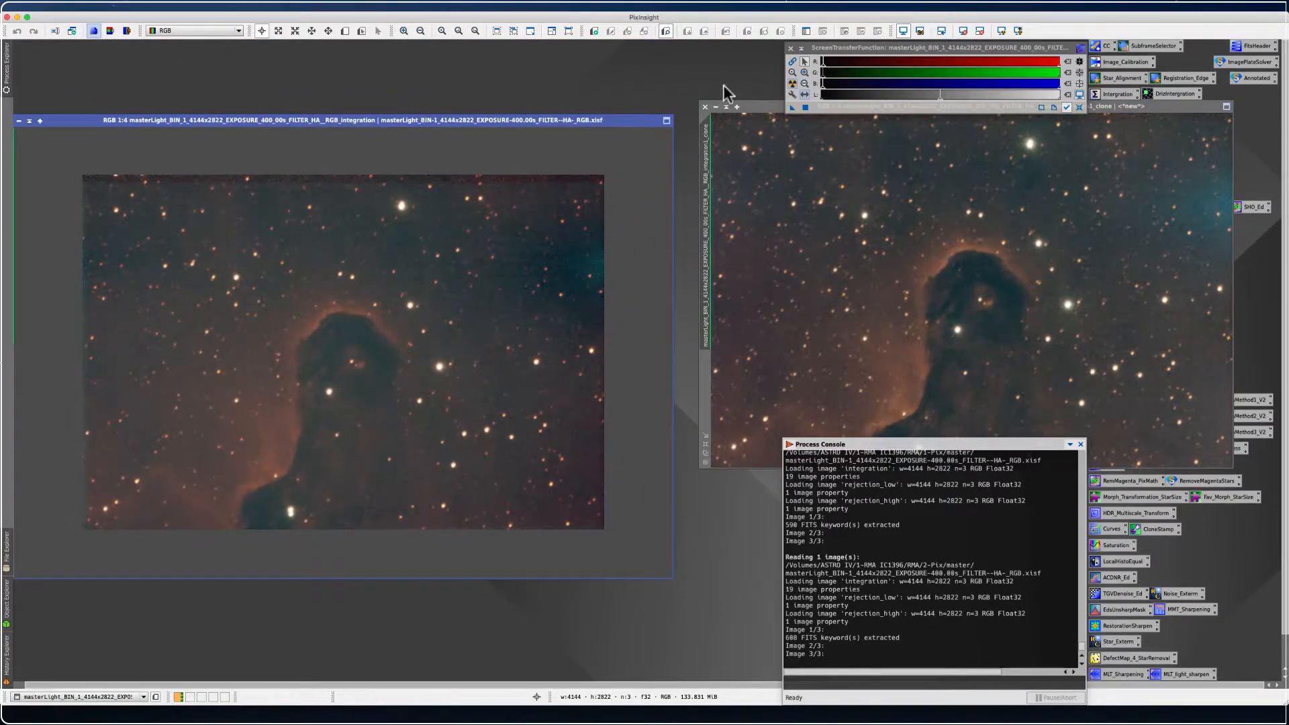
pyautogui.moveTo(738, 114)
pyautogui.mouseDown()
pyautogui.moveTo(667, 149)
pyautogui.moveTo(643, 139)
pyautogui.mouseUp()
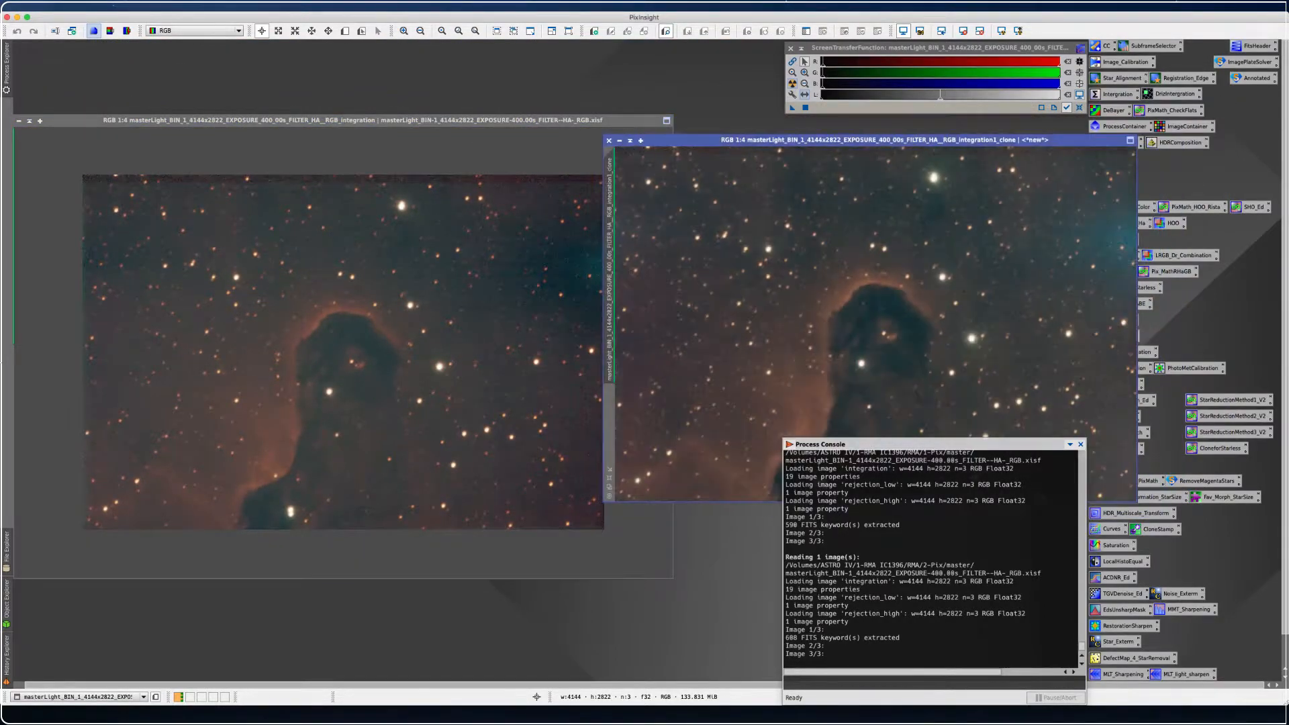
pyautogui.moveTo(757, 147)
pyautogui.mouseDown()
pyautogui.moveTo(737, 107)
pyautogui.moveTo(796, 63)
pyautogui.moveTo(762, 82)
pyautogui.mouseUp()
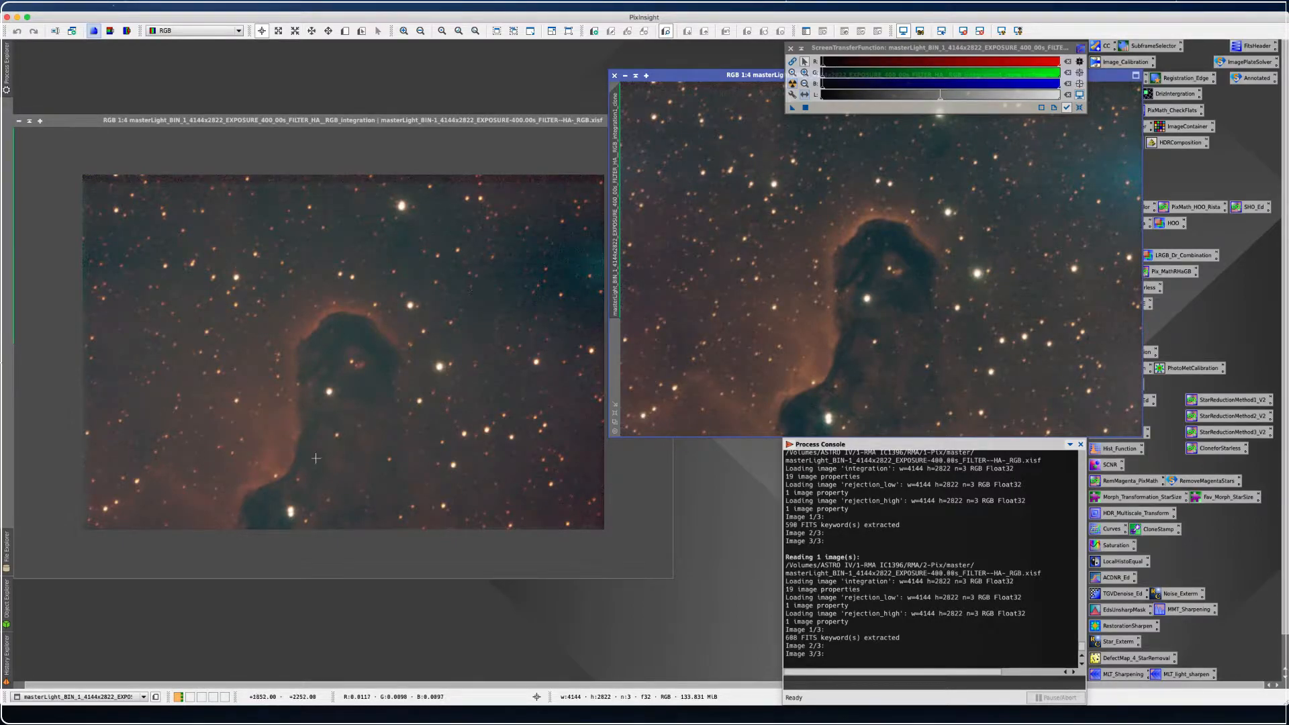
pyautogui.moveTo(670, 71); pyautogui.dragTo(735, 80)
pyautogui.moveTo(351, 121); pyautogui.dragTo(347, 79)
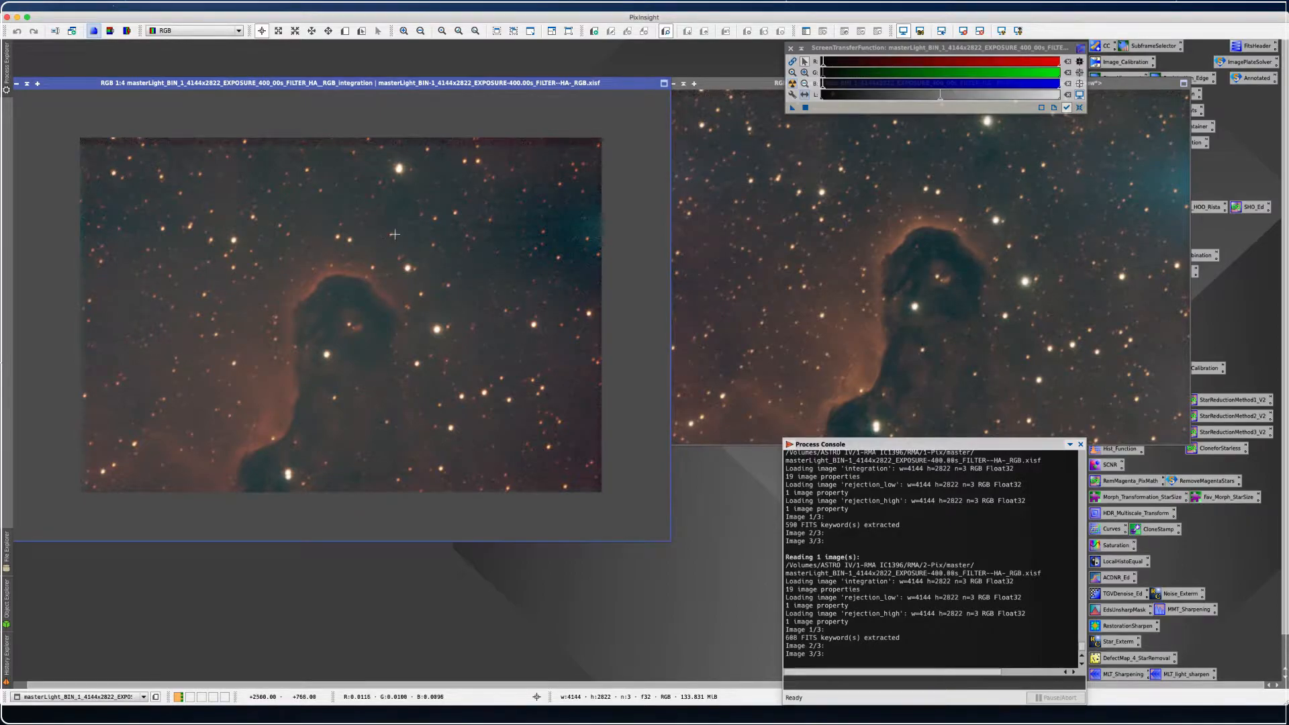
# Examine the background and upper border of the 1-Pix integration image at 1:1 for calibration artifacts
pyautogui.scroll(3, 395, 234)
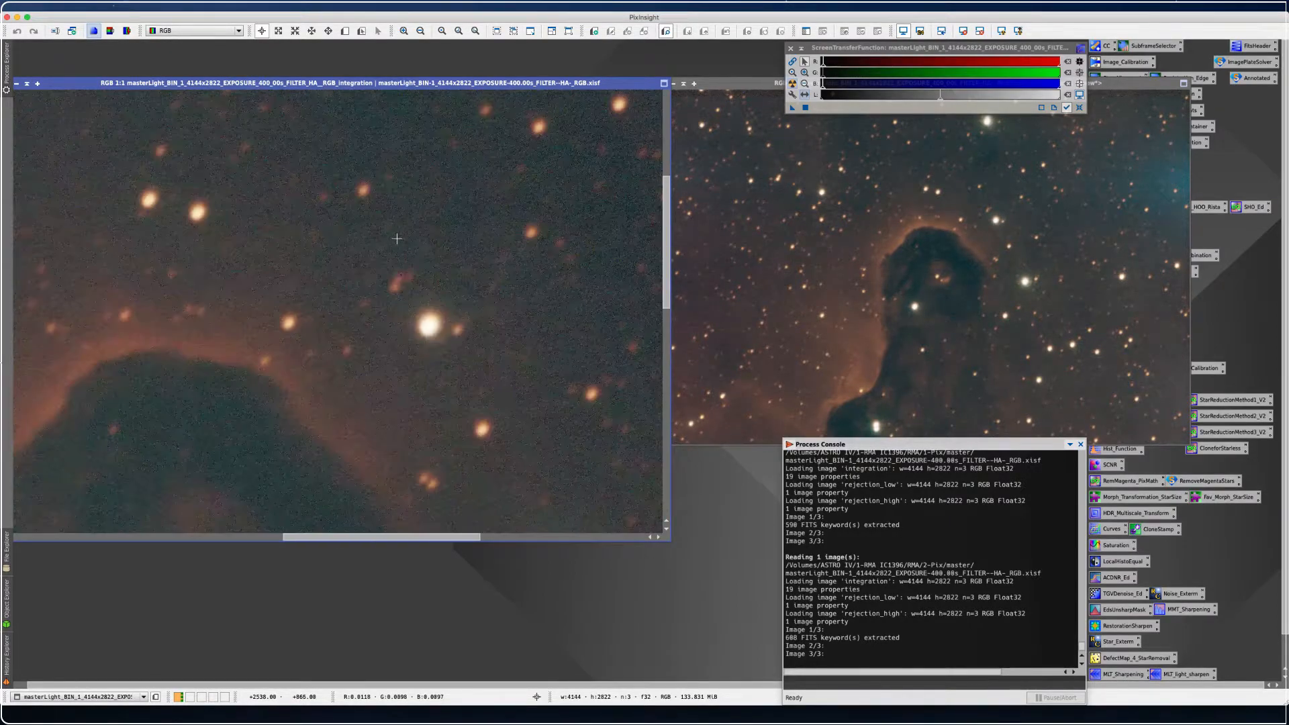
pyautogui.click(473, 401)
pyautogui.moveTo(663, 231); pyautogui.dragTo(660, 106)
pyautogui.moveTo(352, 537); pyautogui.dragTo(34, 546)
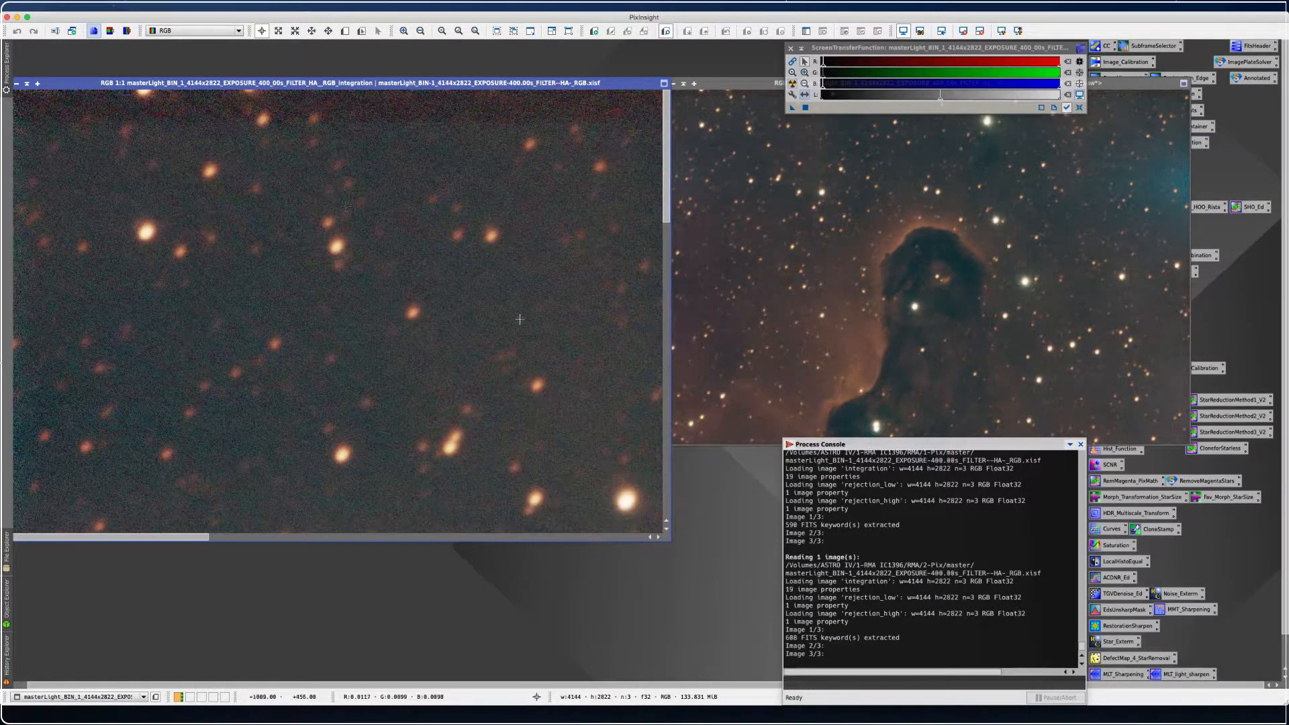
pyautogui.moveTo(150, 538); pyautogui.dragTo(210, 534)
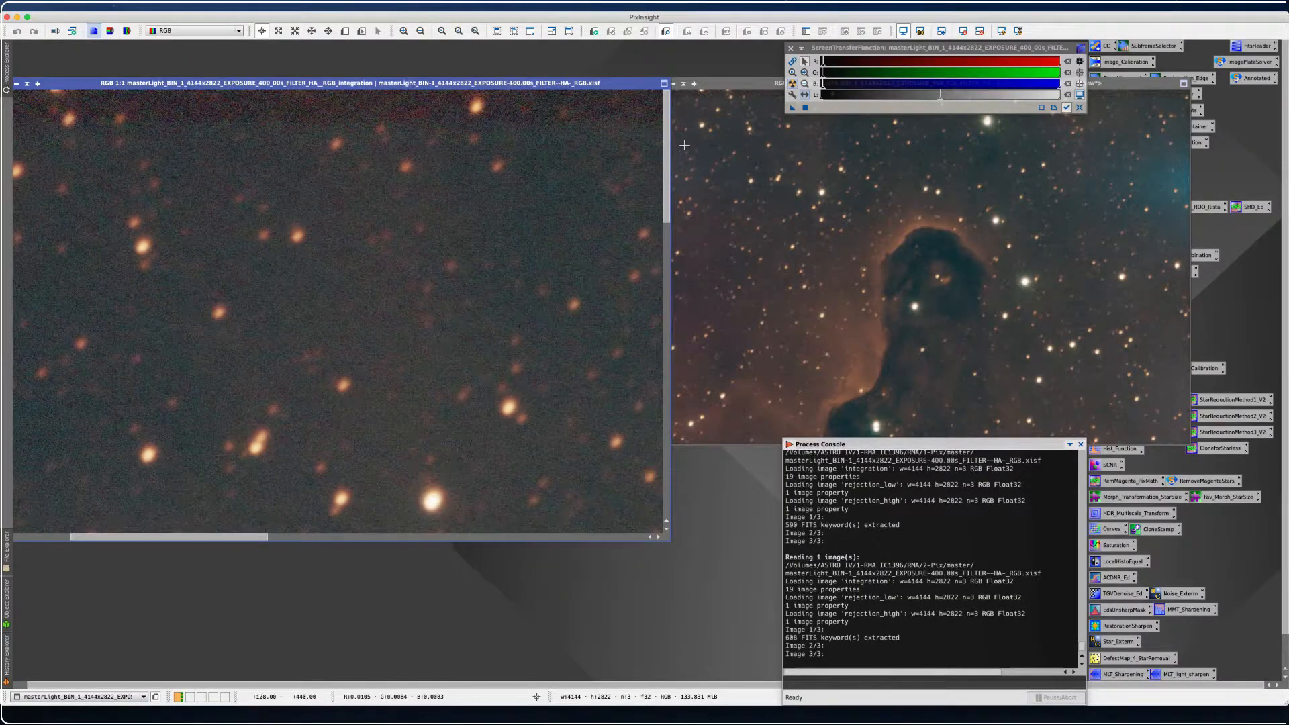
pyautogui.moveTo(664, 166); pyautogui.dragTo(697, 494)
pyautogui.moveTo(220, 540); pyautogui.dragTo(264, 541)
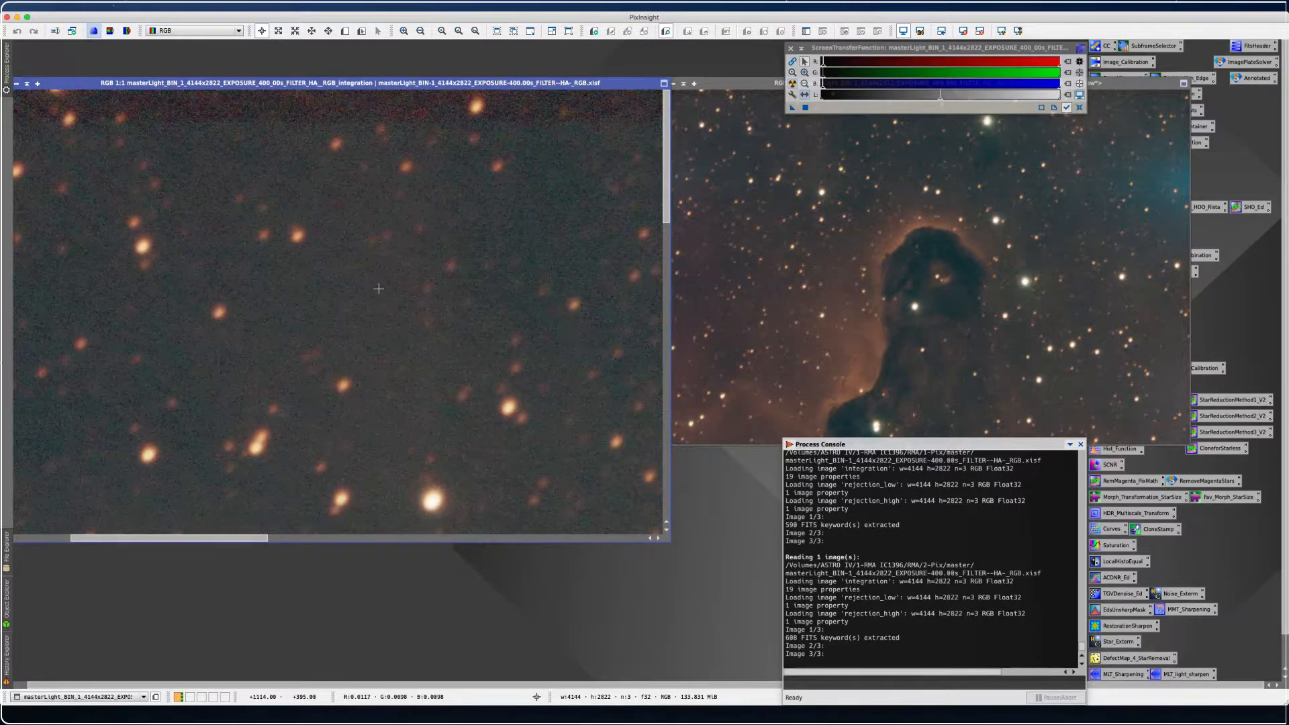
pyautogui.scroll(-4, 308, 500)
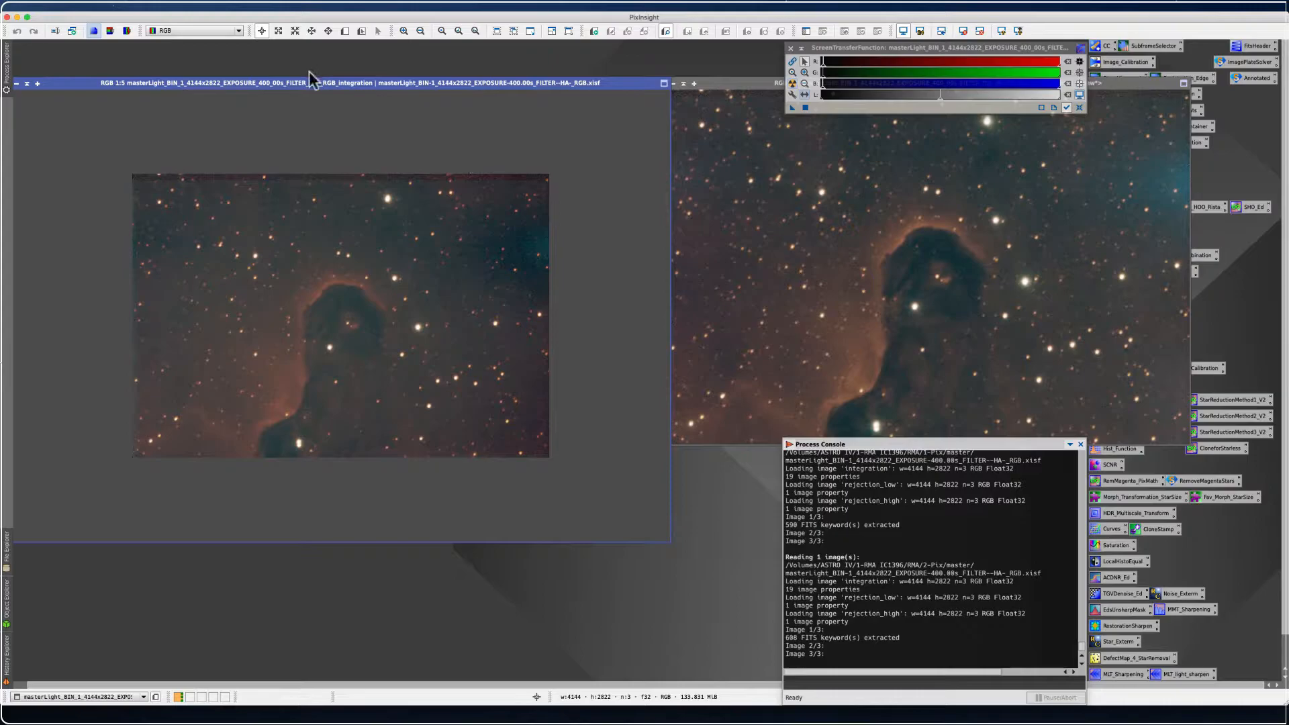
# Move the 1-Pix image's window up and overlap it partly with the 2-Pix clone's window
pyautogui.moveTo(310, 83); pyautogui.dragTo(305, 59)
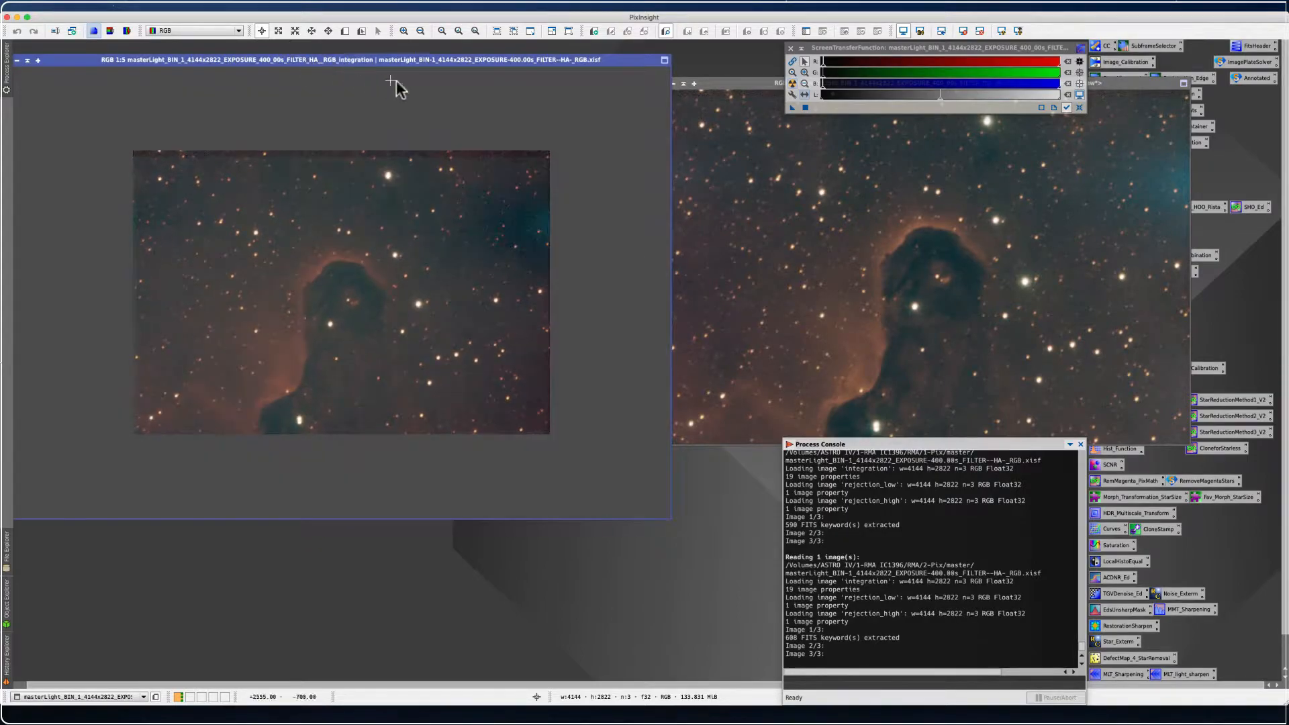
pyautogui.click(717, 93)
pyautogui.moveTo(717, 92); pyautogui.dragTo(270, 119)
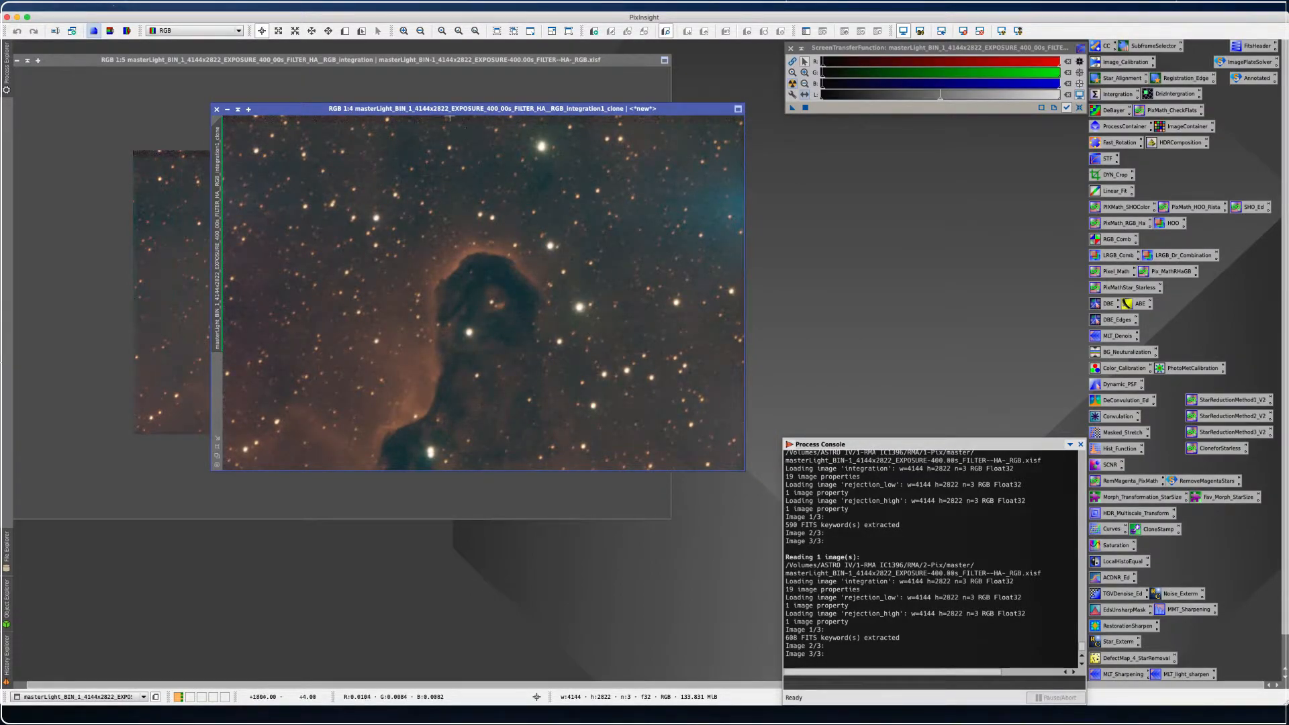
pyautogui.moveTo(450, 108); pyautogui.dragTo(621, 82)
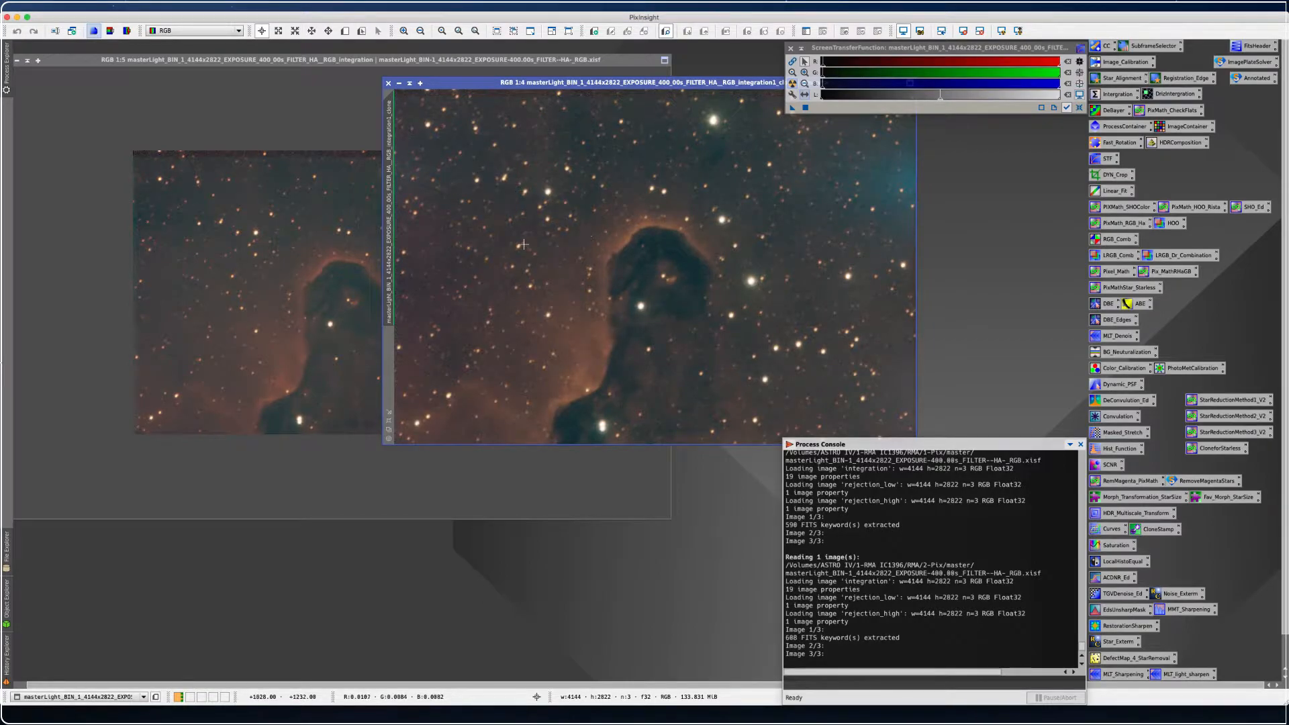
pyautogui.moveTo(474, 82)
pyautogui.mouseDown()
pyautogui.moveTo(475, 121)
pyautogui.moveTo(486, 63)
pyautogui.mouseUp()
# Examine the noise around the dark pillar in the 2-Pix clone at 2:1, then view the pillar at 1:3
pyautogui.scroll(4, 567, 225)
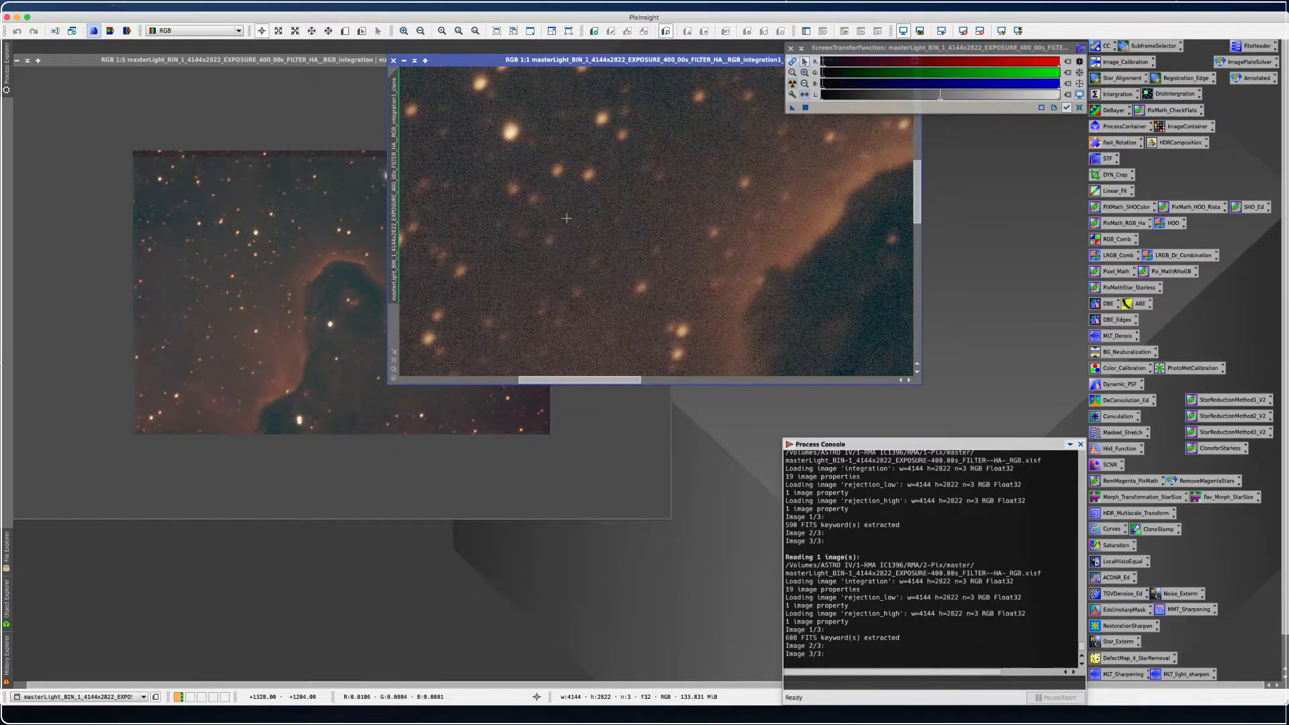
pyautogui.moveTo(584, 380)
pyautogui.mouseDown()
pyautogui.moveTo(647, 477)
pyautogui.moveTo(623, 389)
pyautogui.mouseUp()
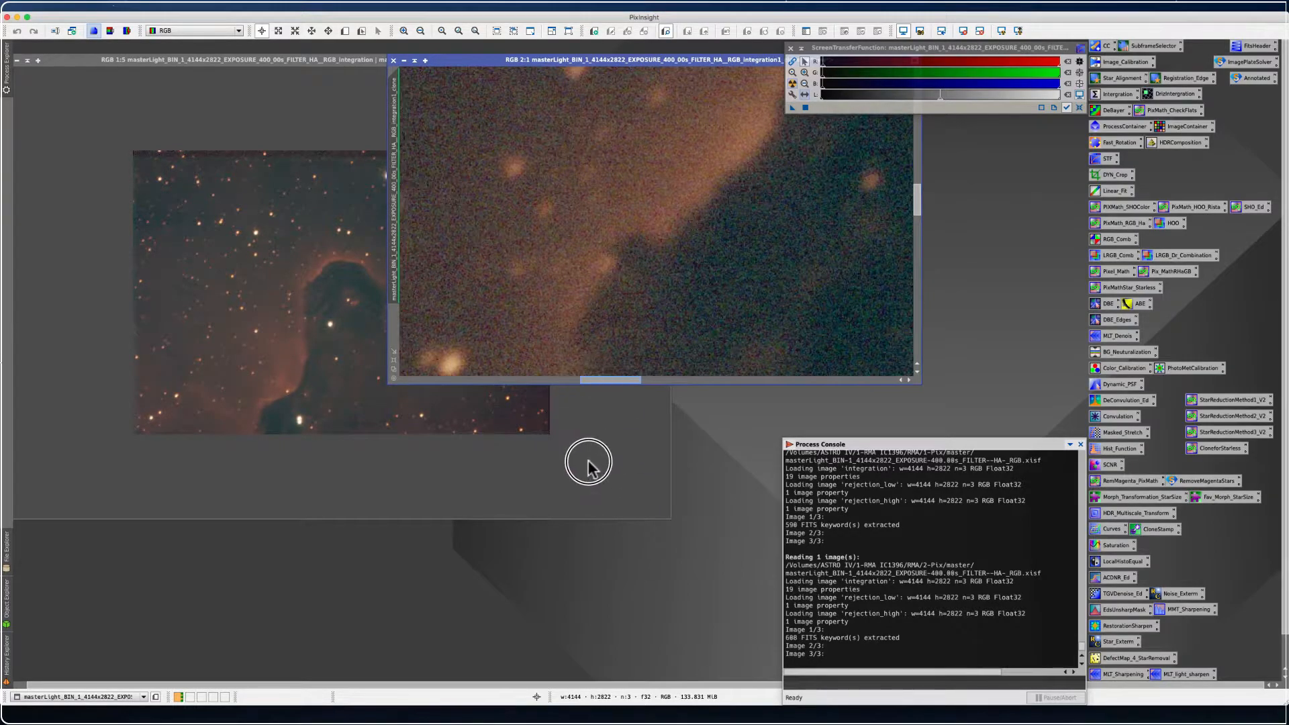
pyautogui.scroll(-2, 510, 257)
pyautogui.scroll(-1, 510, 257)
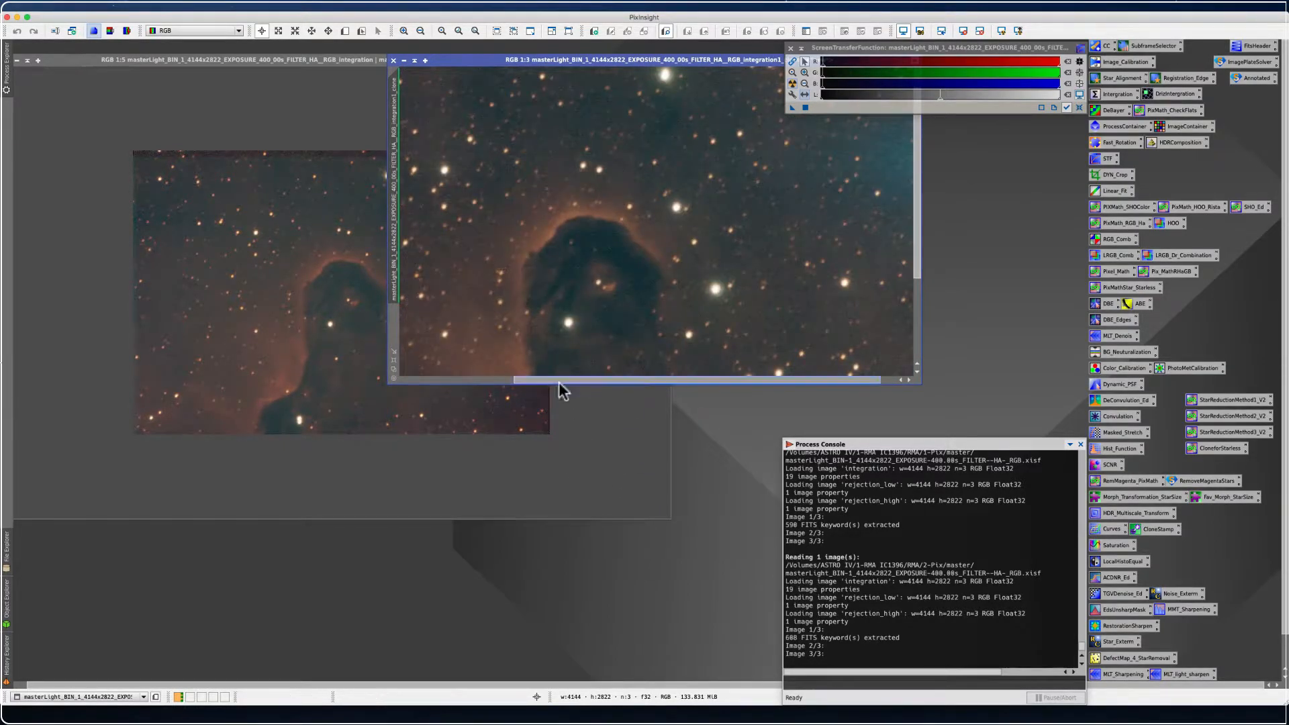
pyautogui.moveTo(918, 236); pyautogui.dragTo(930, 336)
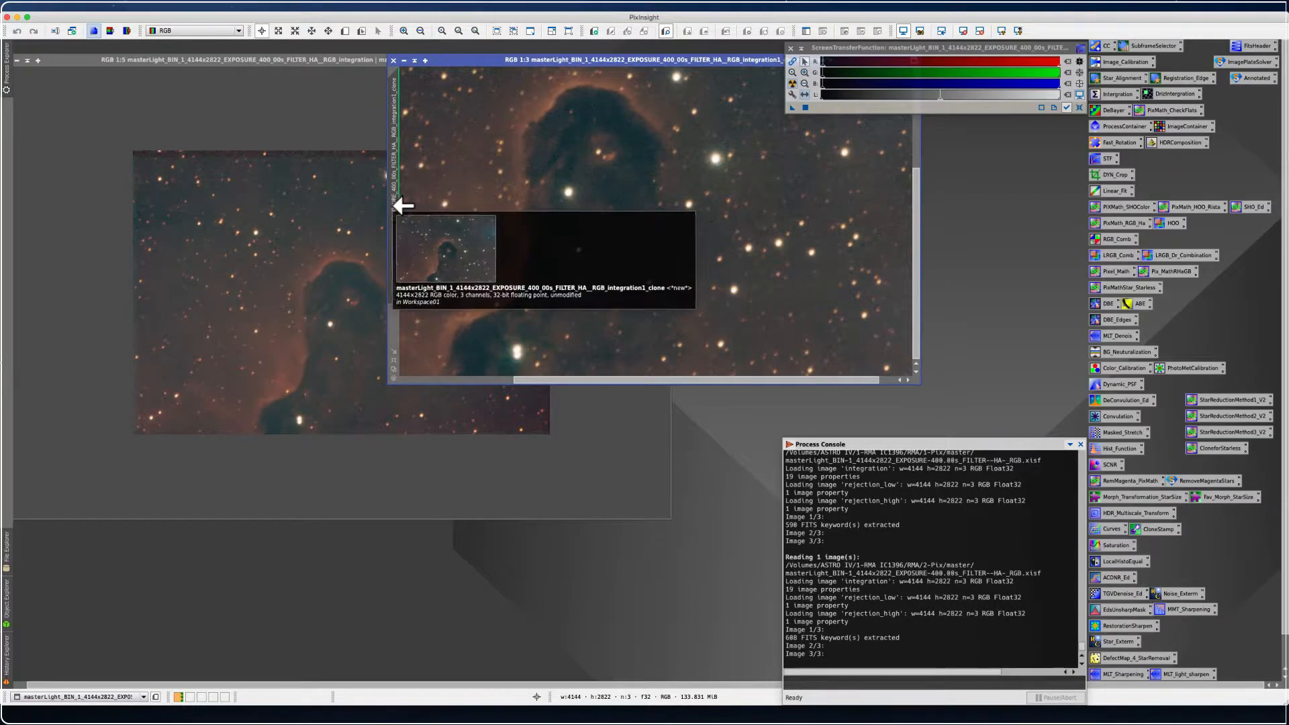
# Match the 1-Pix integration image's zoom to the 2-Pix clone's 1:3 view
pyautogui.moveTo(101, 59); pyautogui.dragTo(123, 59)
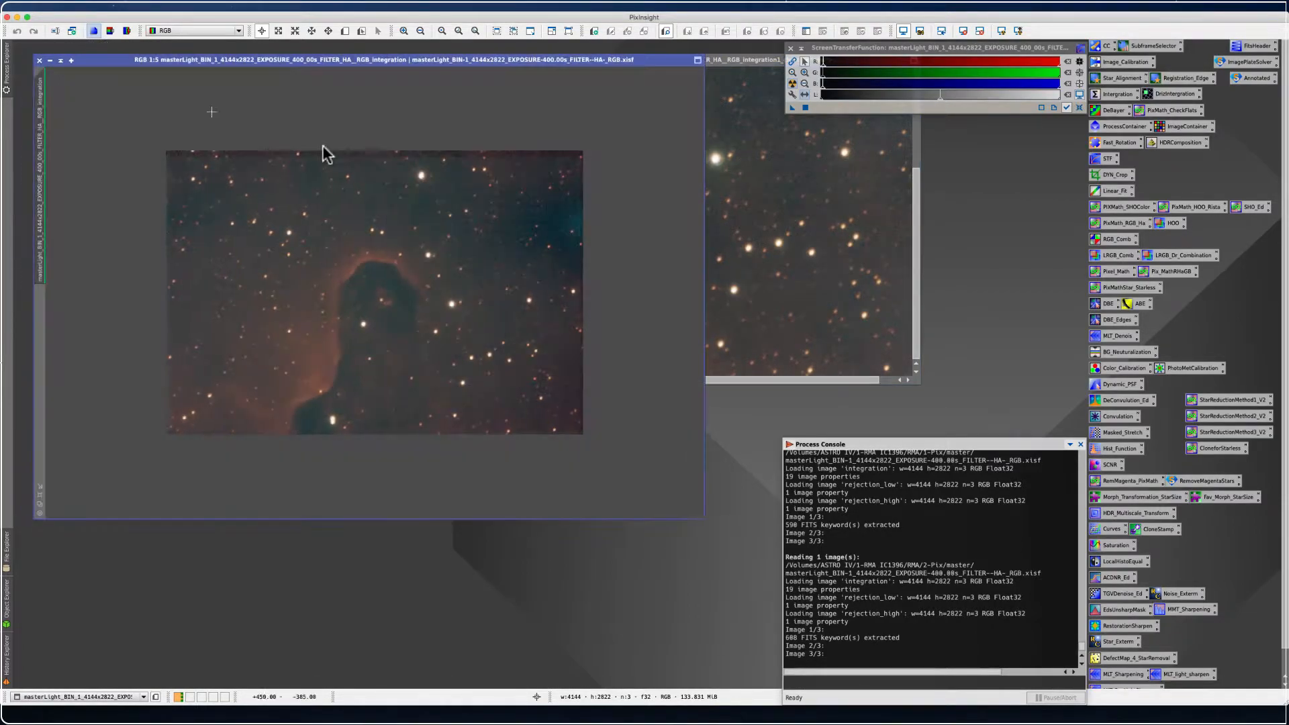
pyautogui.click(750, 62)
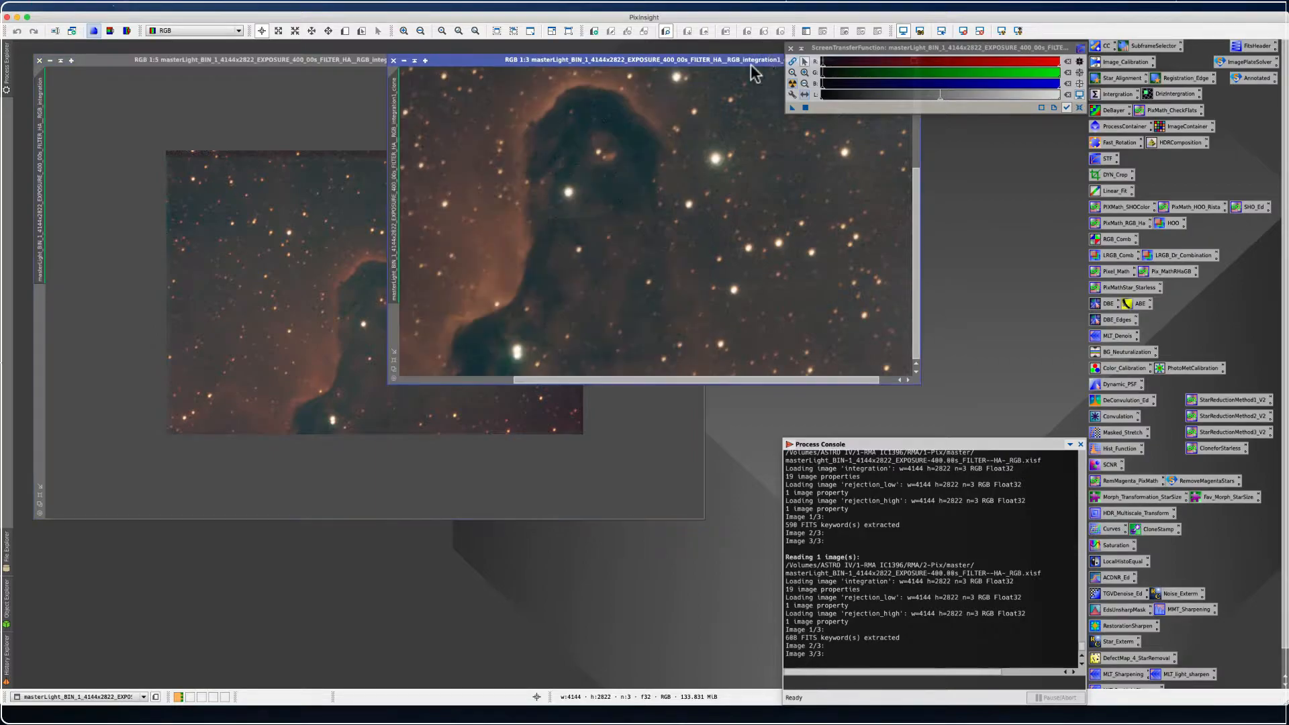
pyautogui.moveTo(392, 145)
pyautogui.mouseDown()
pyautogui.moveTo(322, 172)
pyautogui.moveTo(79, 181)
pyautogui.moveTo(41, 151)
pyautogui.mouseUp()
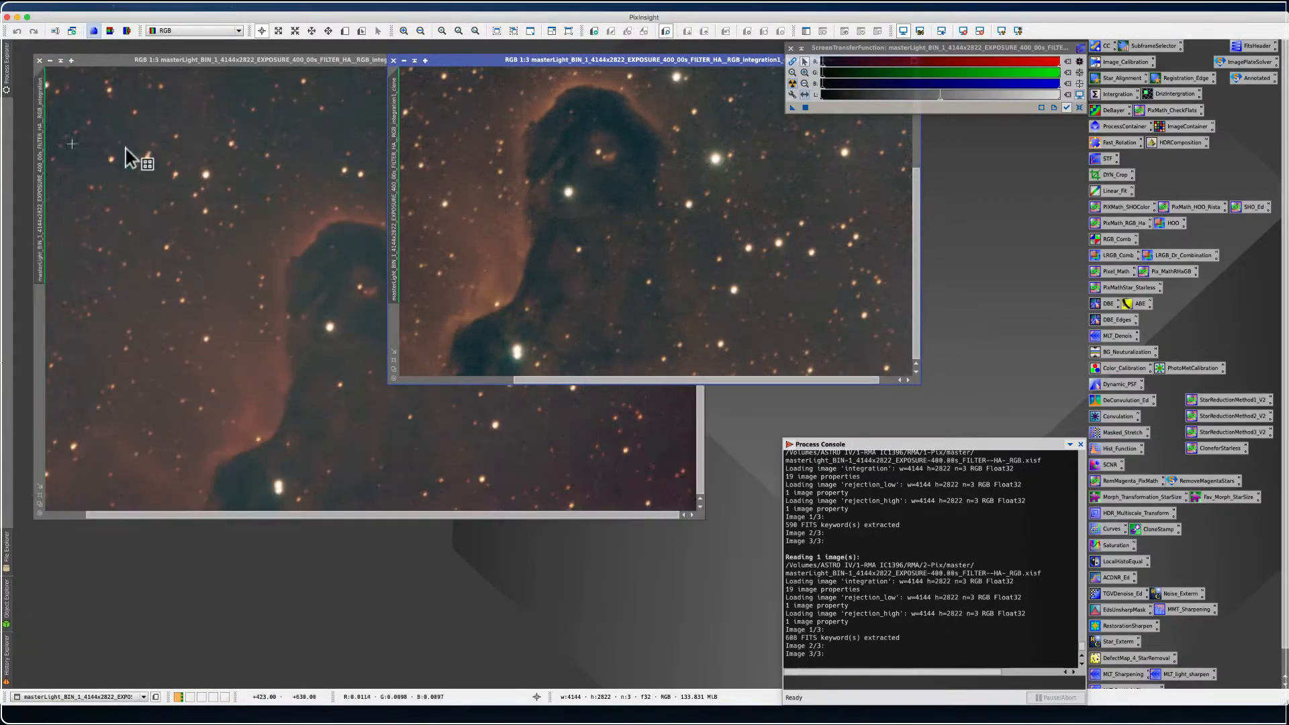
# Enlarge the 2-Pix clone's window and align it with the 1-Pix image so both pillars can be compared at 1:3
pyautogui.moveTo(475, 59); pyautogui.dragTo(528, 66)
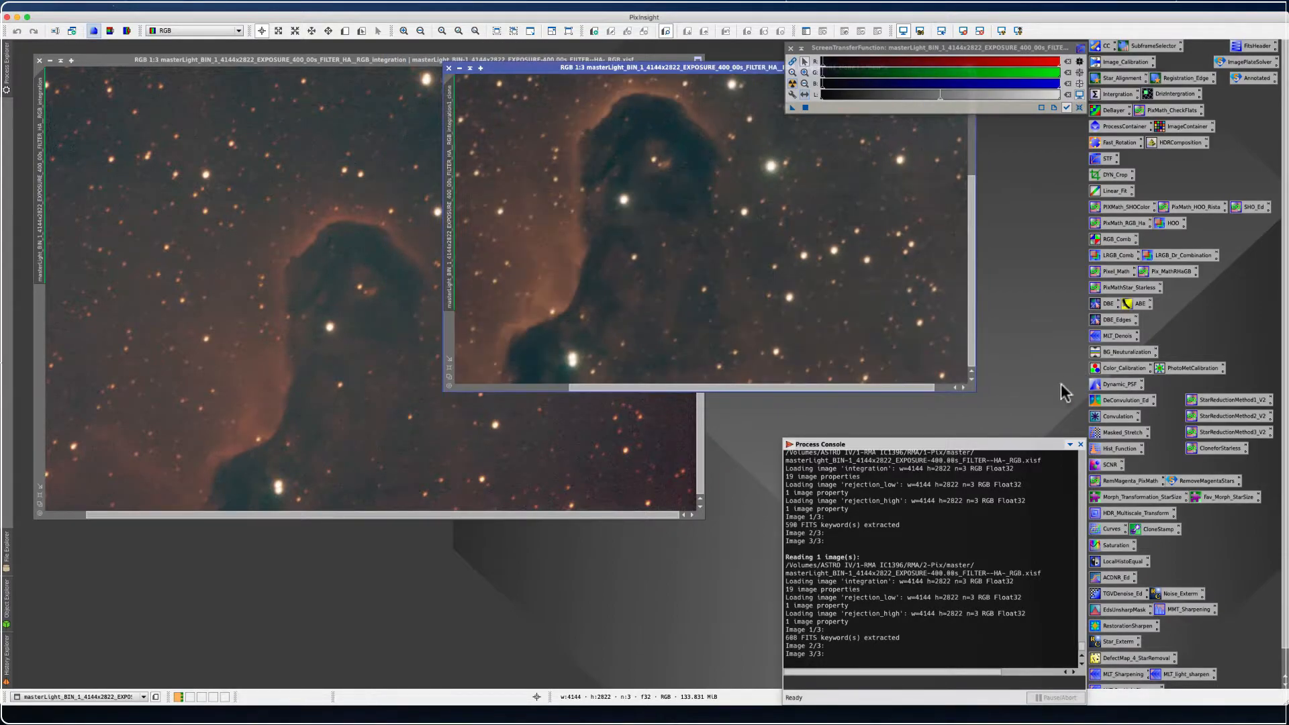
pyautogui.moveTo(973, 389); pyautogui.dragTo(1063, 531)
pyautogui.moveTo(527, 70); pyautogui.dragTo(517, 41)
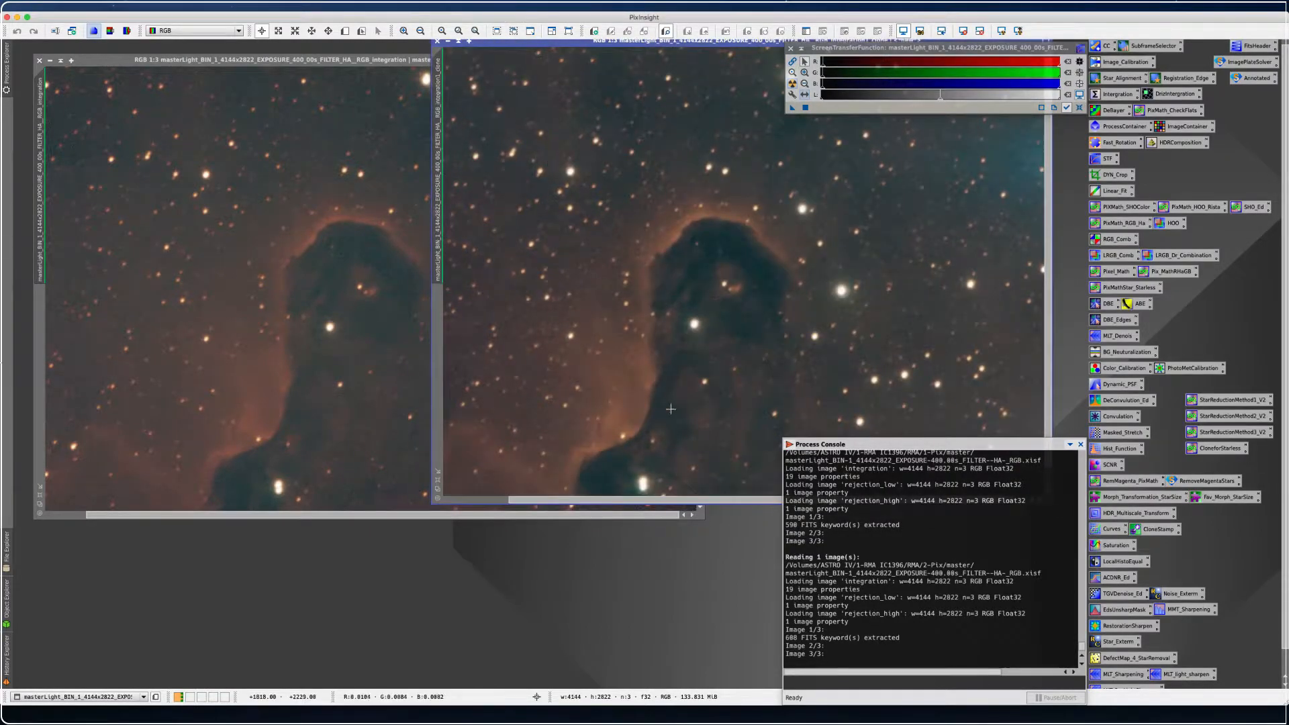
pyautogui.moveTo(548, 502); pyautogui.dragTo(687, 489)
pyautogui.moveTo(511, 41); pyautogui.dragTo(507, 69)
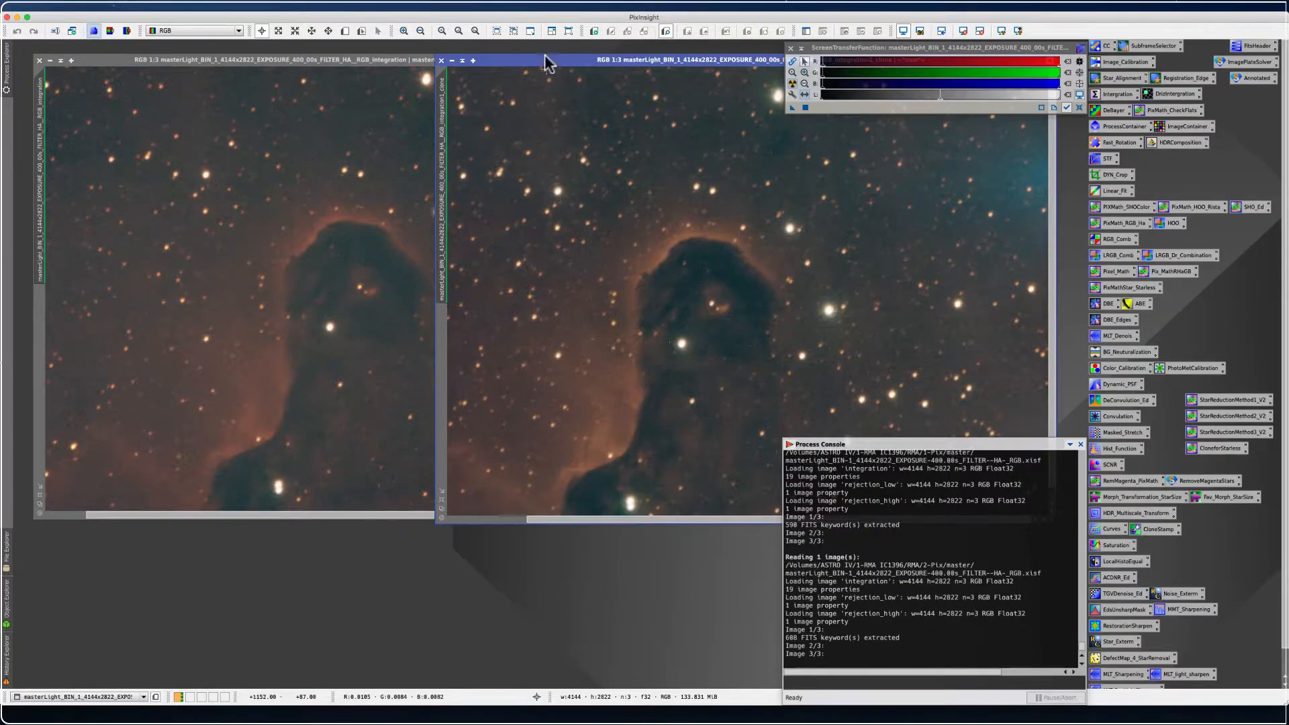
pyautogui.moveTo(546, 57); pyautogui.dragTo(546, 52)
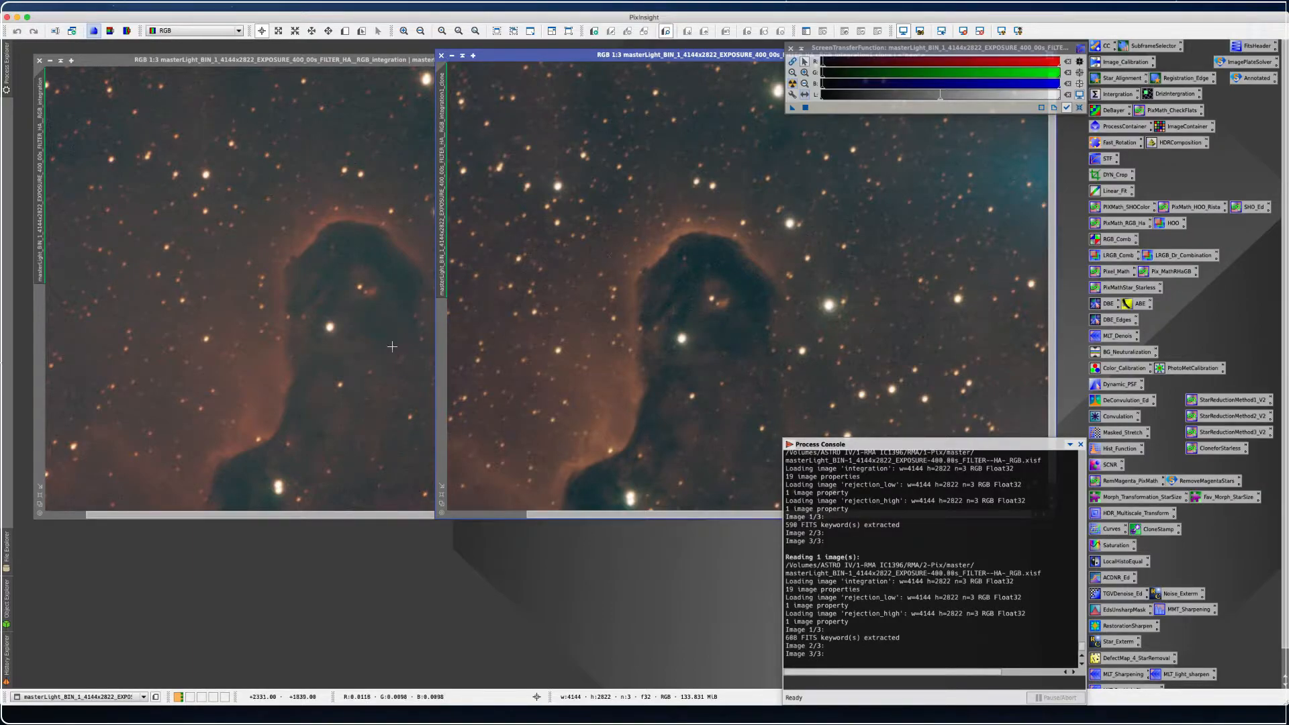
pyautogui.moveTo(508, 55); pyautogui.dragTo(548, 60)
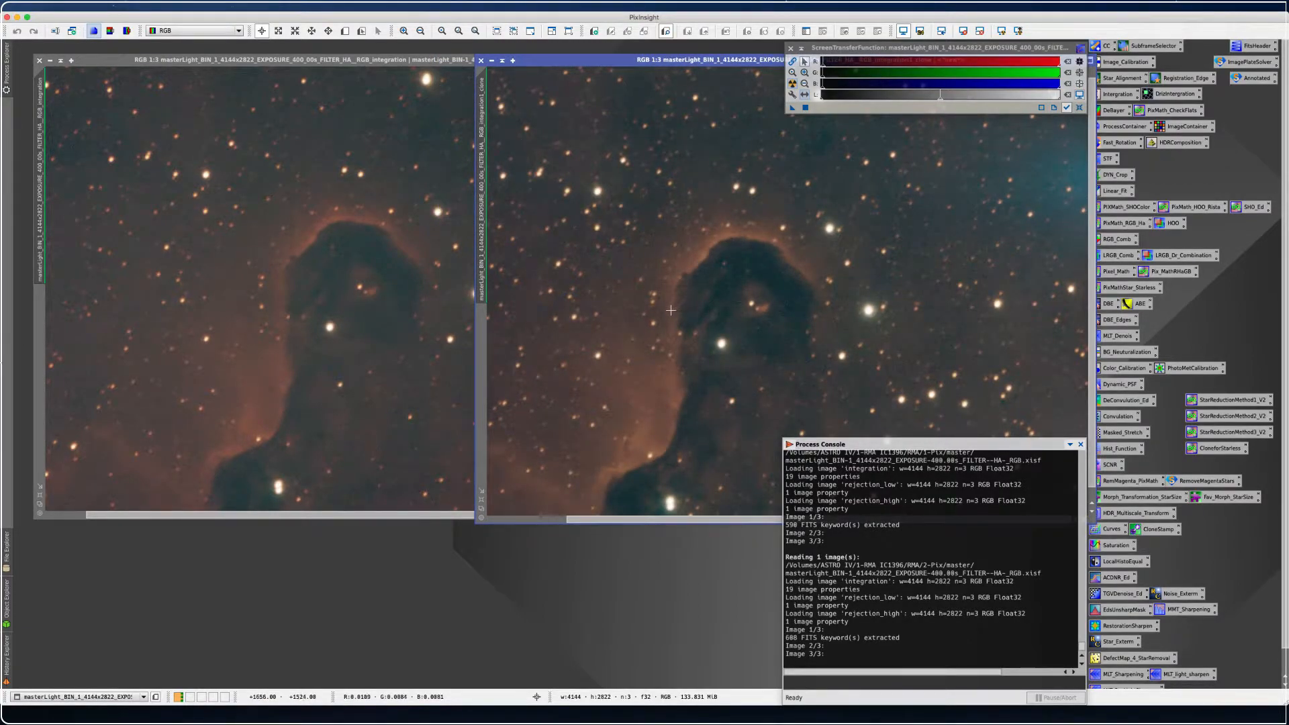
# Open the masterLight RGB file from the RMA/3-Pix/master folder and close its rejection_high image
pyautogui.click(77, 6)
pyautogui.click(97, 18)
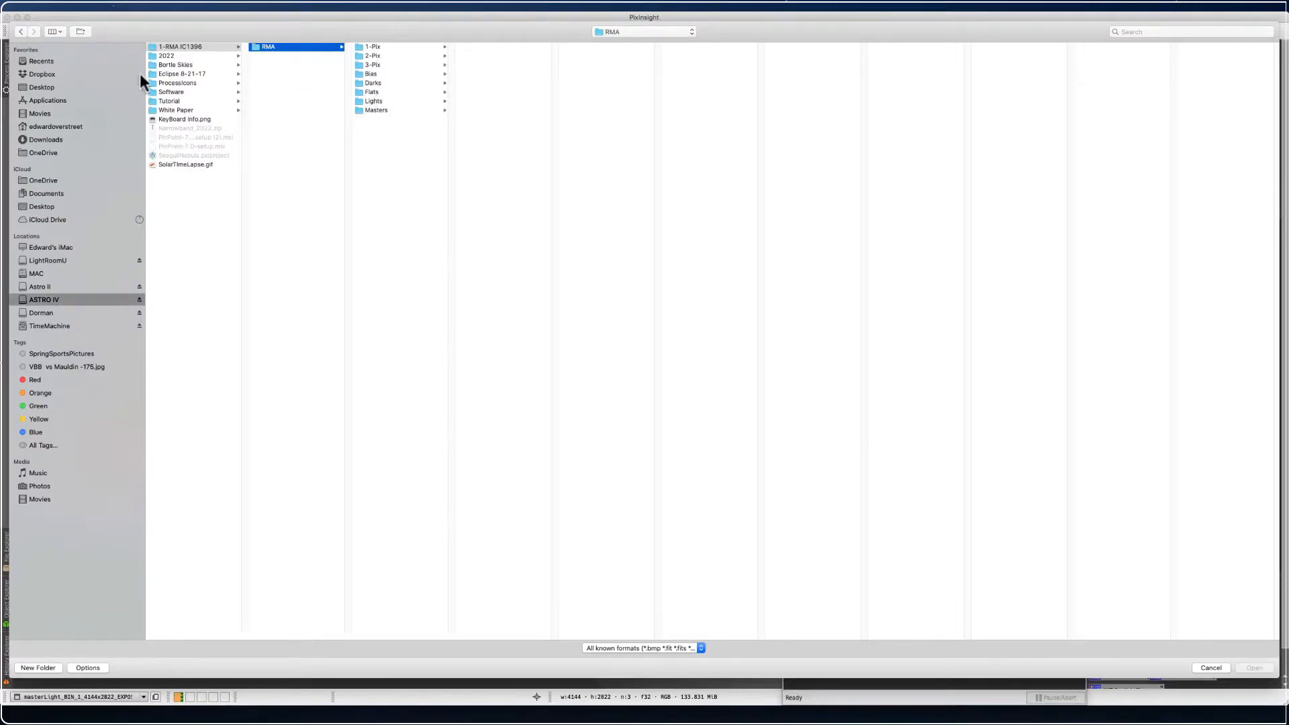
pyautogui.click(364, 64)
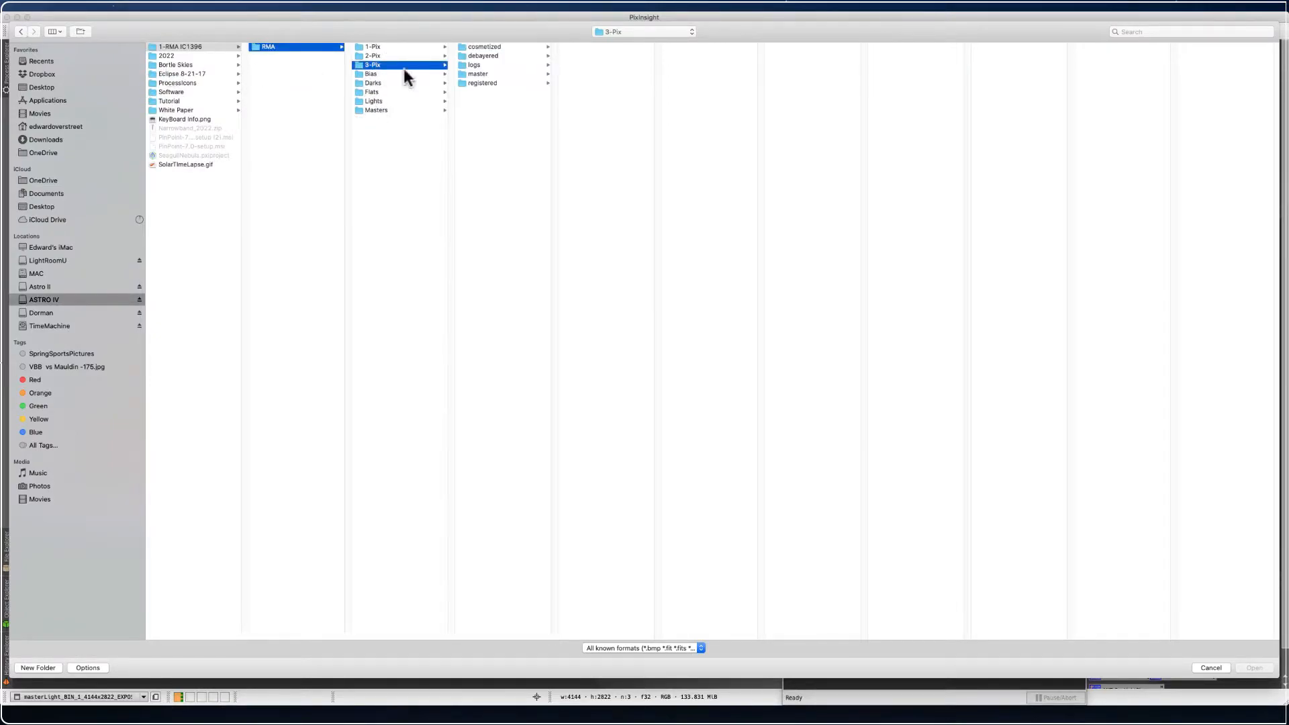
pyautogui.click(479, 74)
pyautogui.click(605, 47)
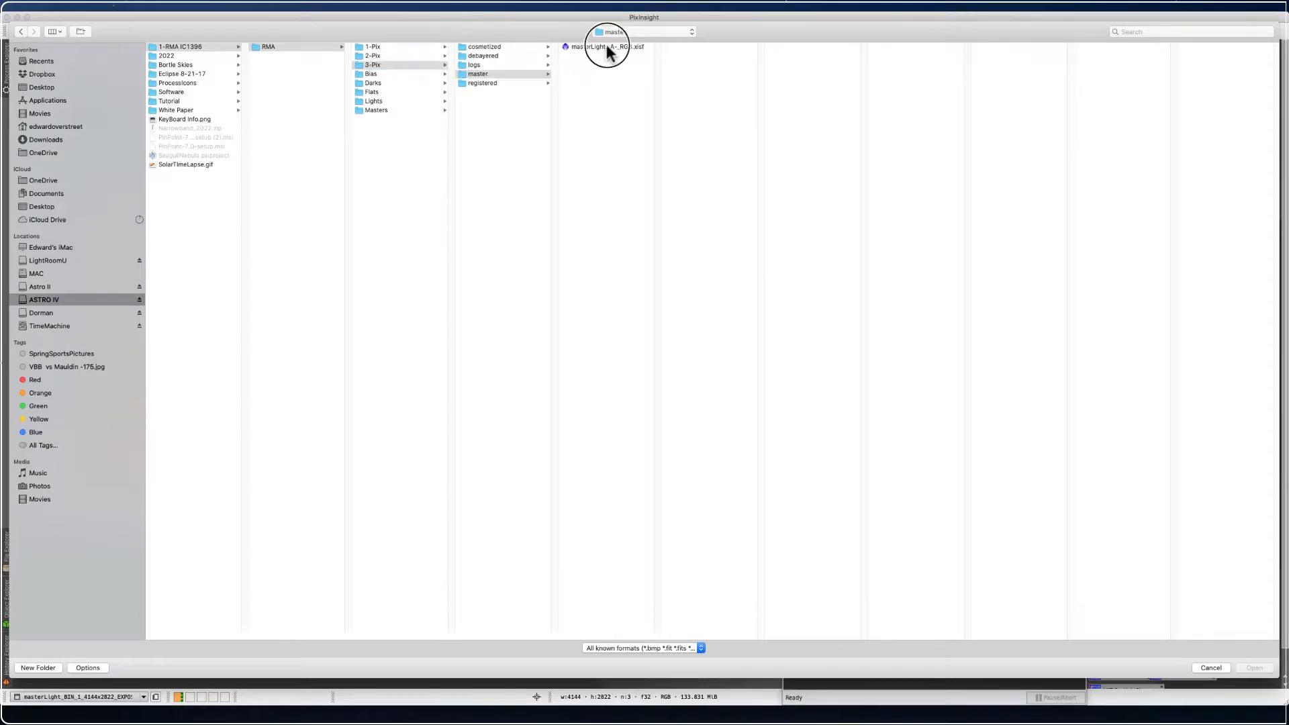
pyautogui.click(1254, 668)
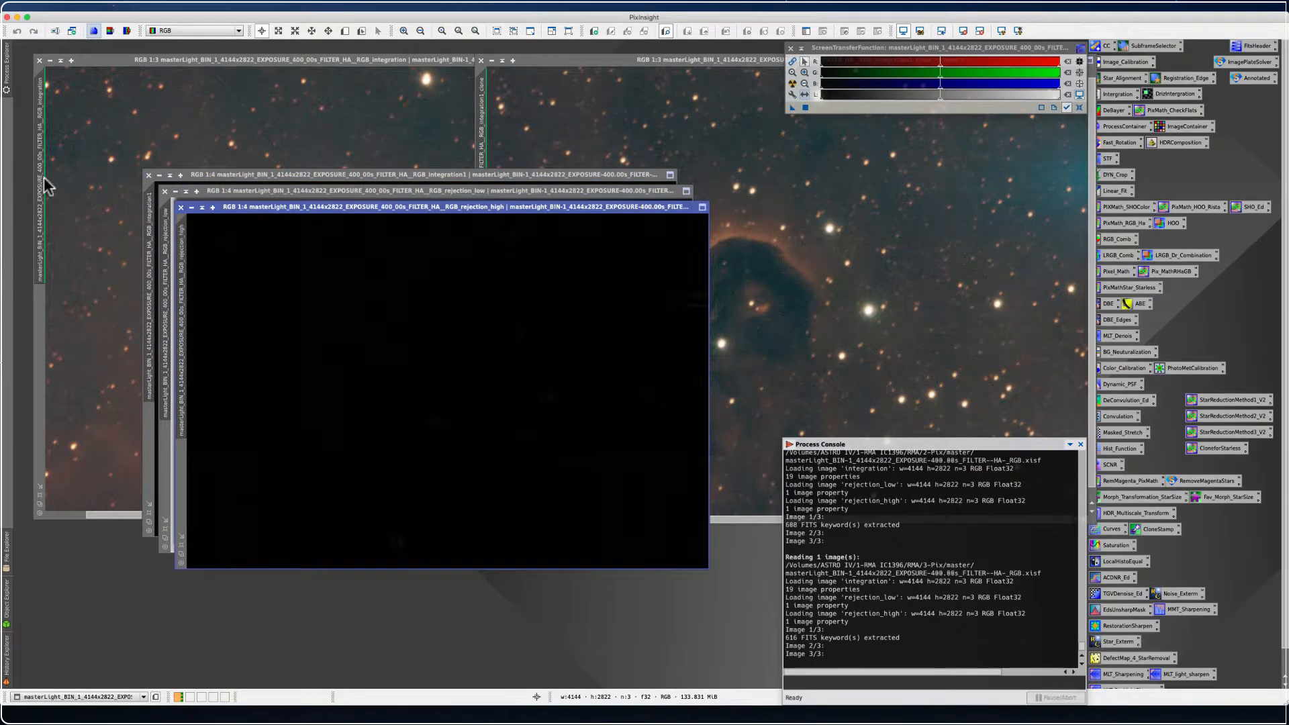
pyautogui.click(180, 207)
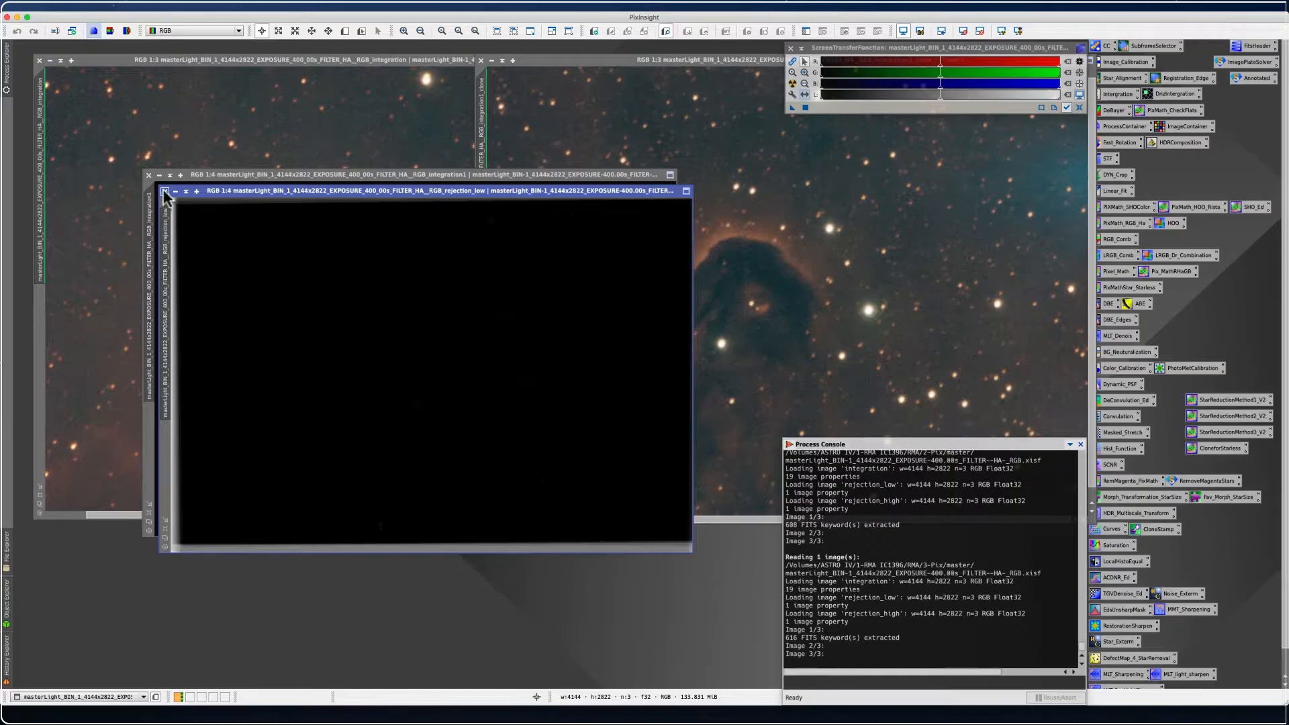
# Auto-stretch the 3-Pix rejection_low image to inspect its edges, and close it
pyautogui.moveTo(212, 193); pyautogui.dragTo(318, 84)
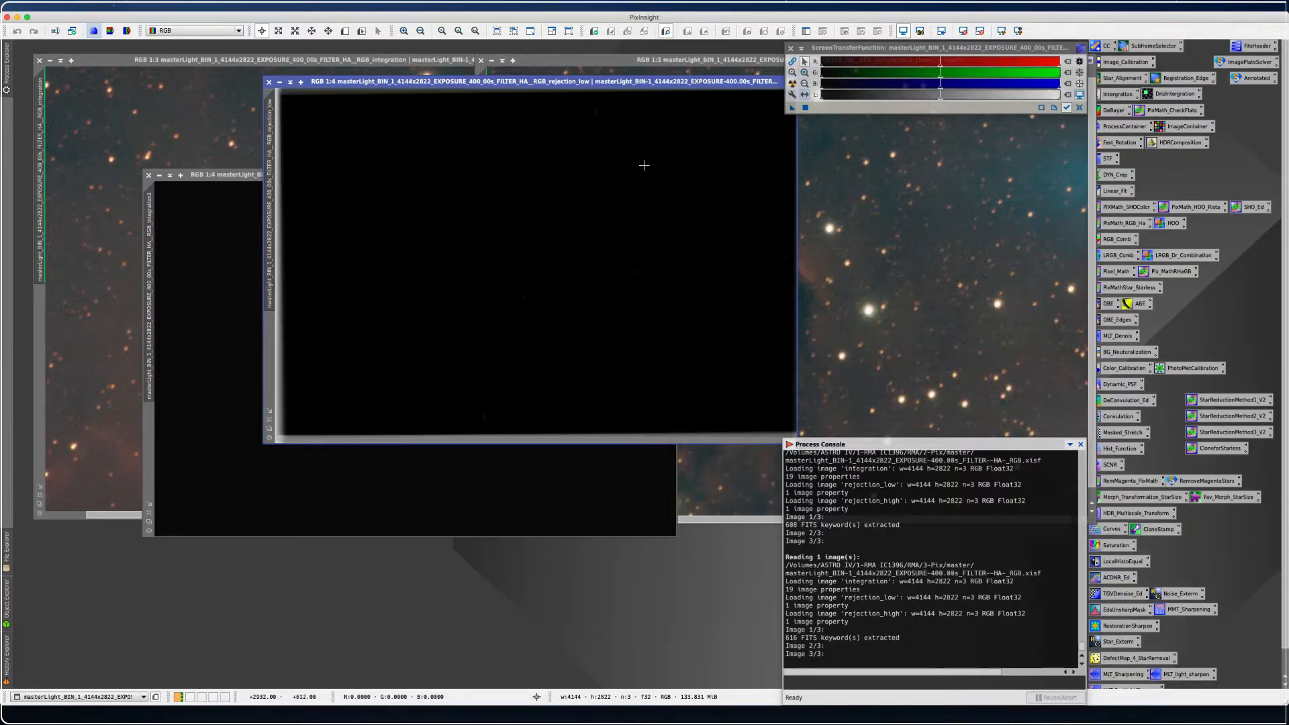
pyautogui.click(792, 83)
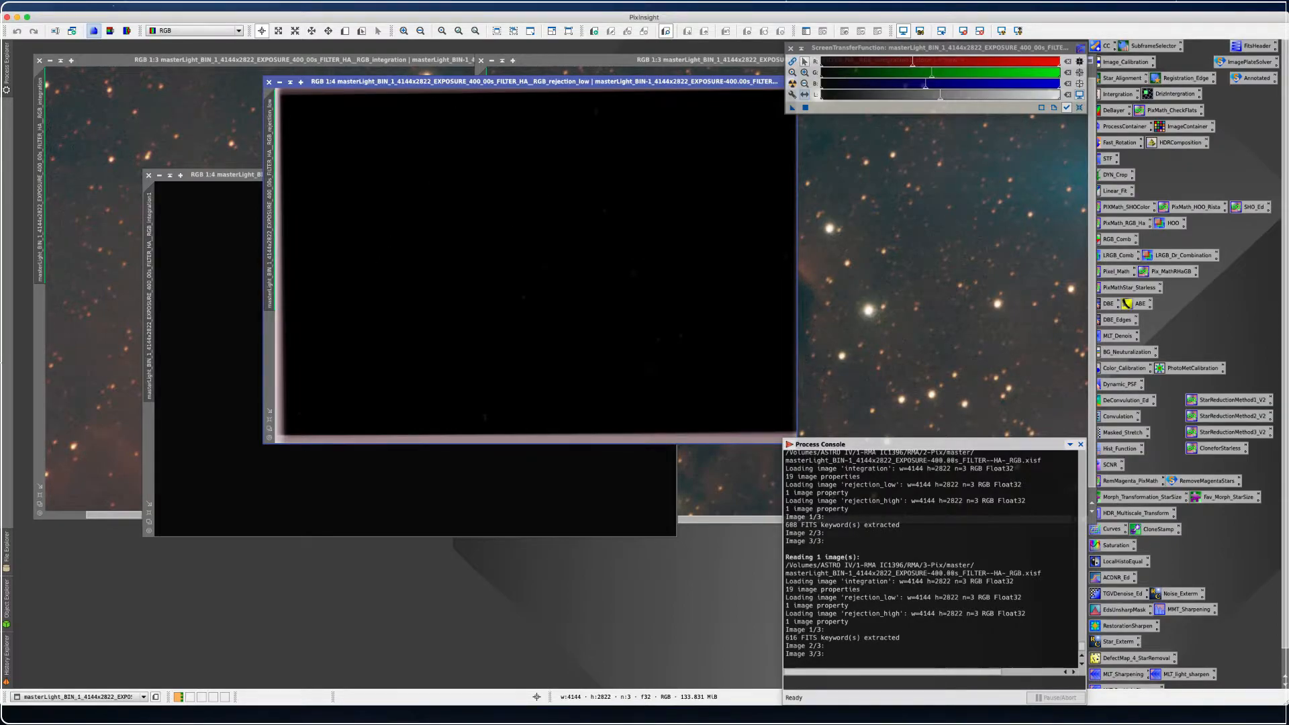
pyautogui.click(269, 83)
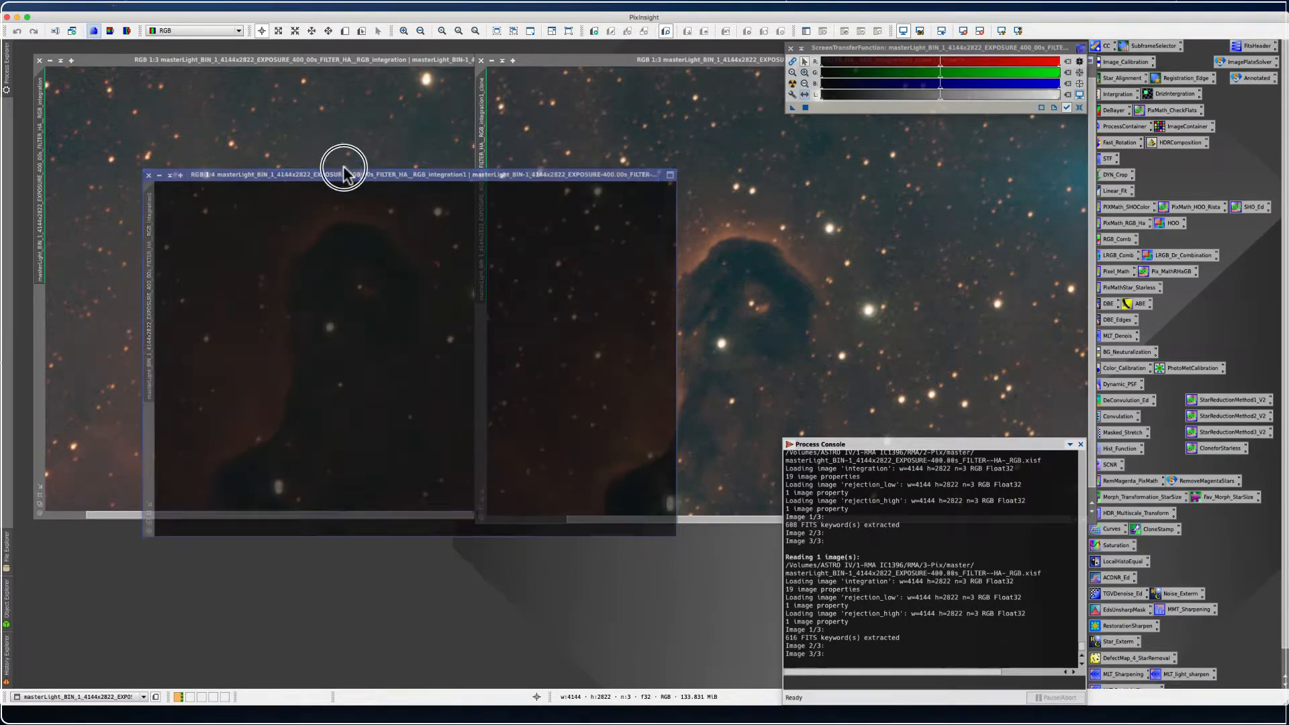
# Auto-stretch the 3-Pix integration image and place it over the 1-Pix and 2-Pix images to compare the pillar and halo glow
pyautogui.moveTo(340, 169); pyautogui.dragTo(421, 100)
pyautogui.click(792, 83)
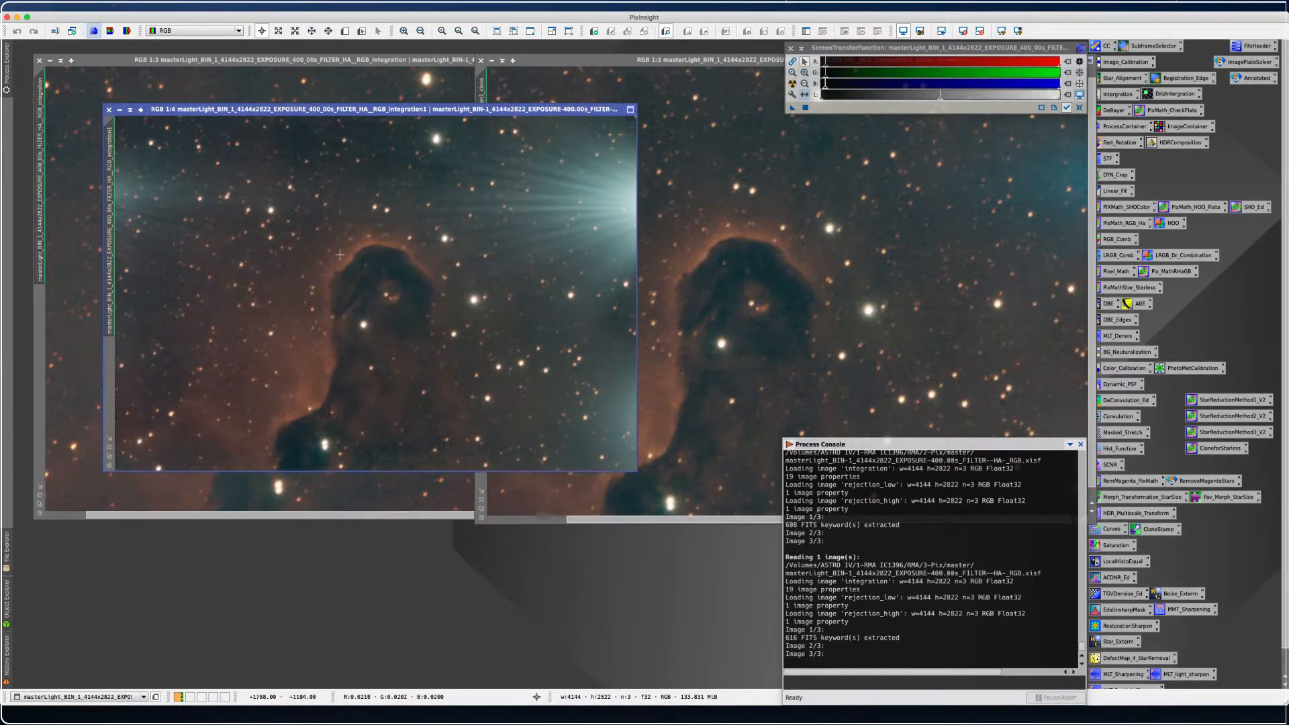
pyautogui.moveTo(295, 109); pyautogui.dragTo(216, 109)
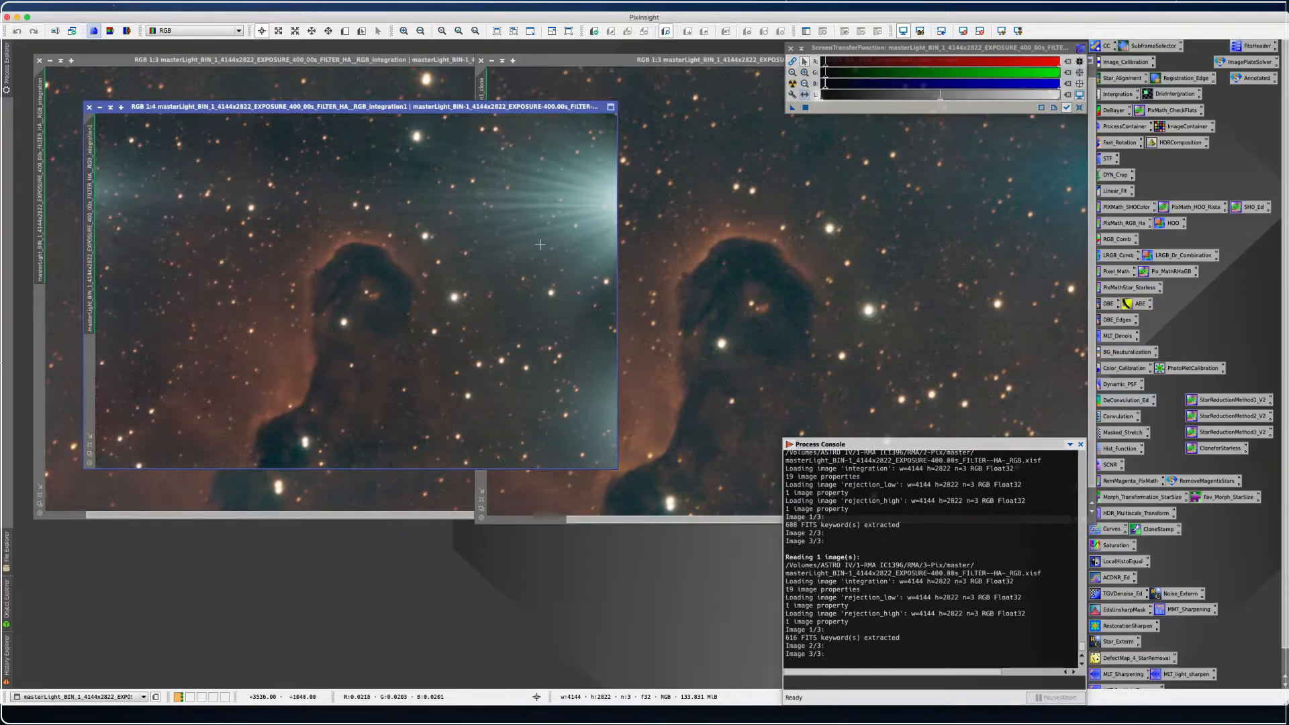
pyautogui.click(282, 108)
pyautogui.moveTo(282, 106); pyautogui.dragTo(312, 85)
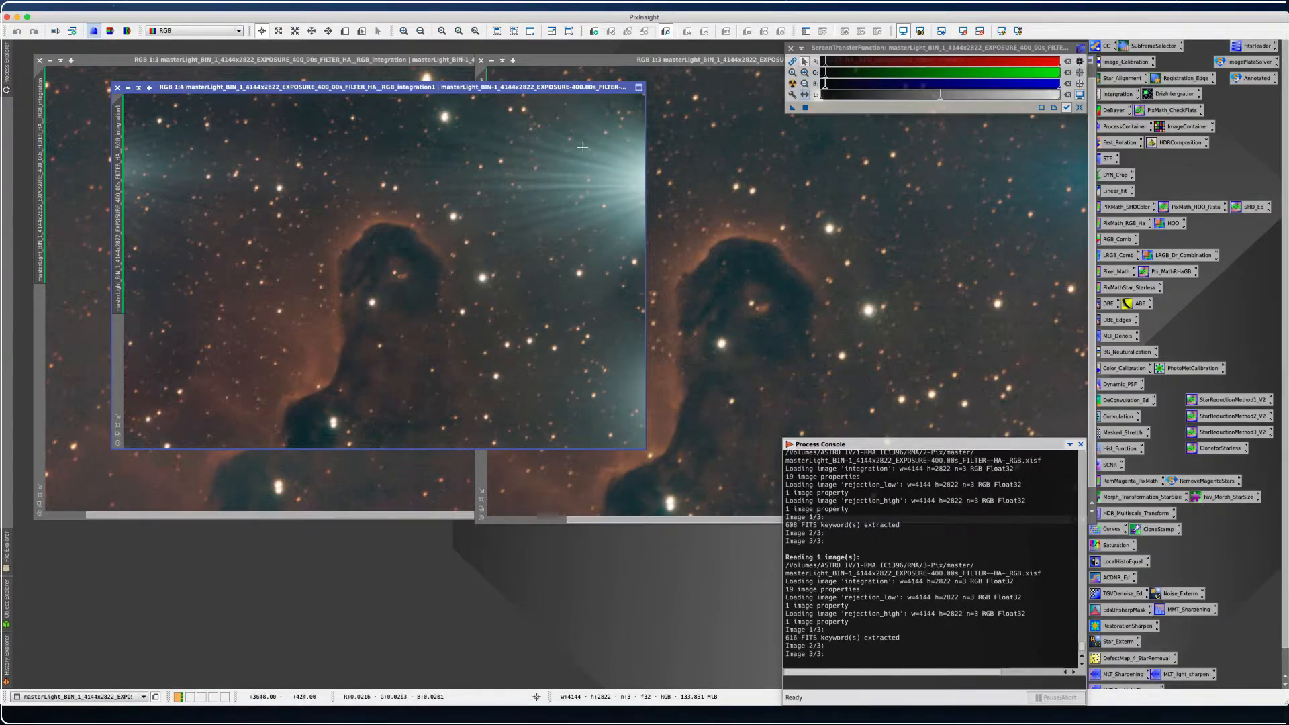
pyautogui.moveTo(433, 87); pyautogui.dragTo(422, 82)
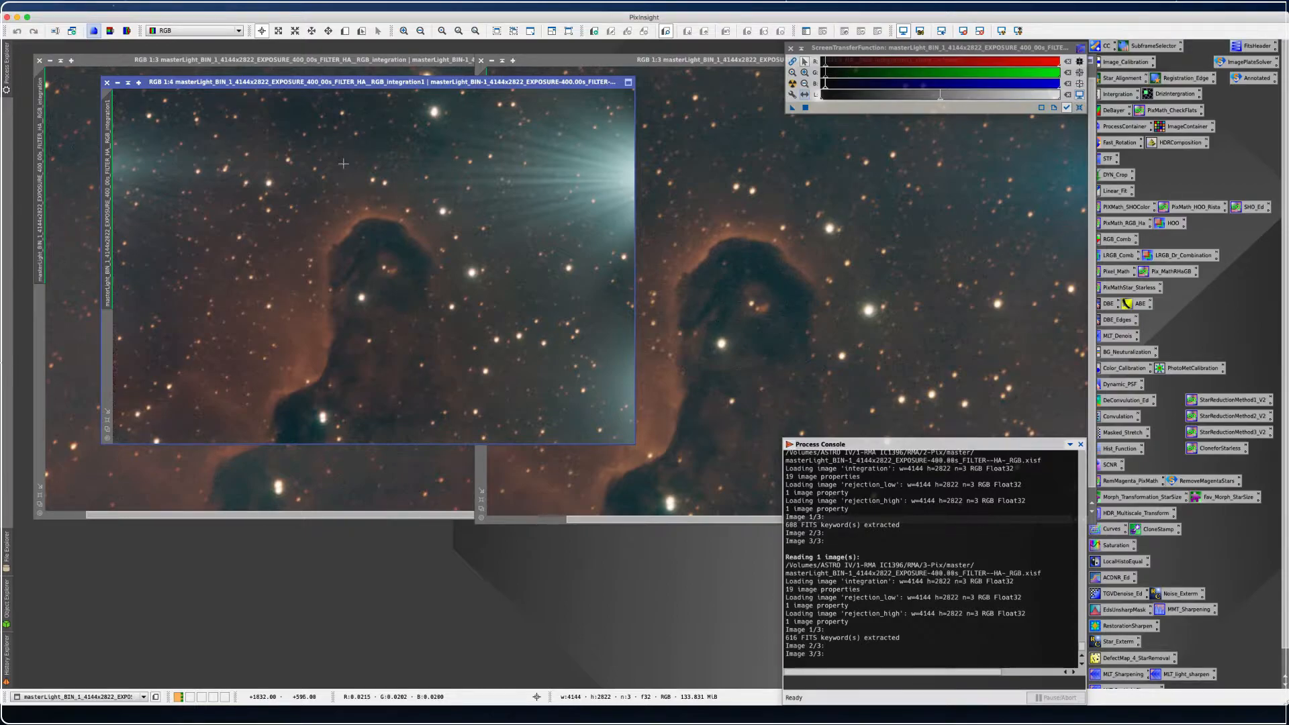
# Close the 3-Pix and 1-Pix integration images, keeping only the 2-Pix clone open
pyautogui.click(106, 83)
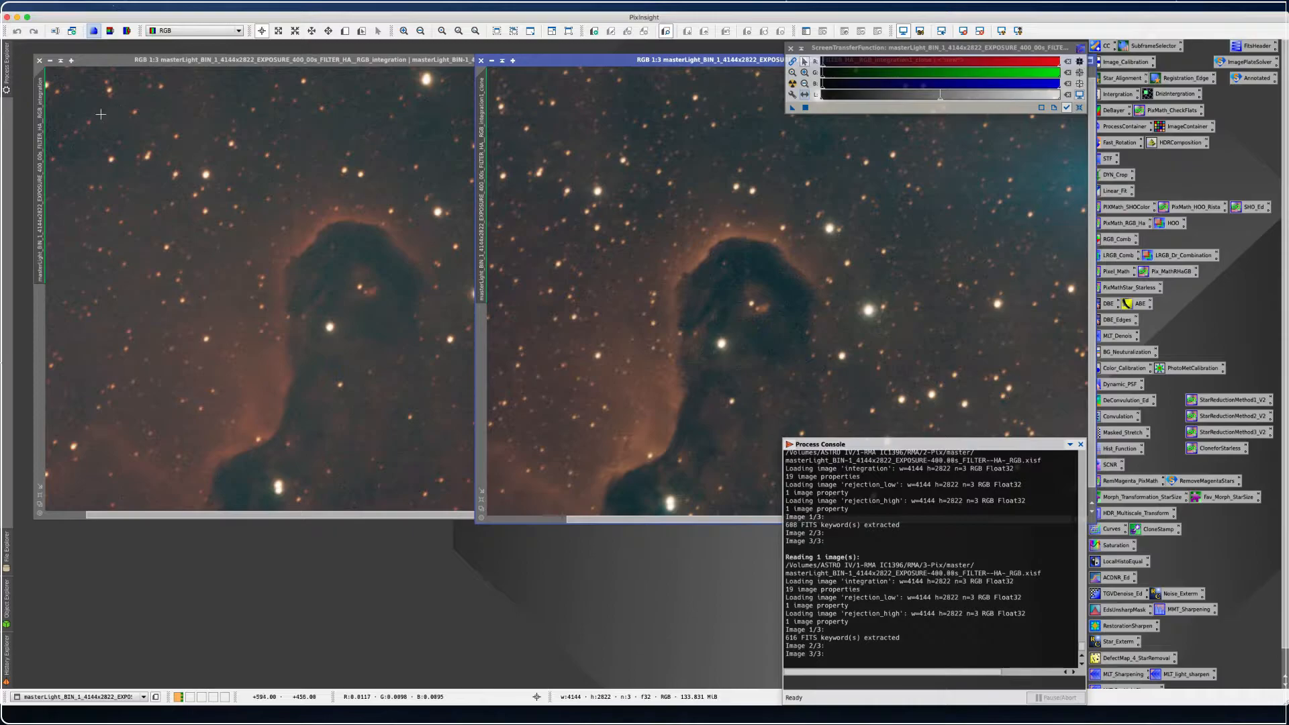
pyautogui.click(101, 60)
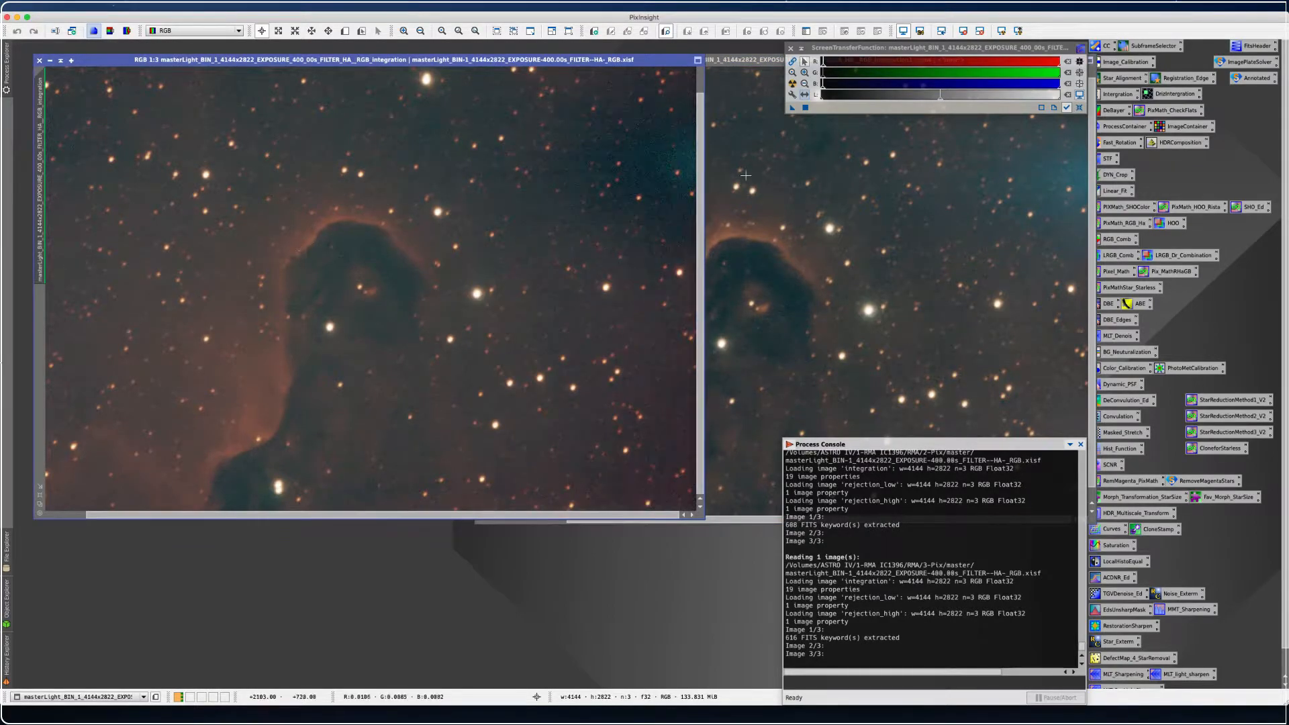
pyautogui.click(739, 59)
pyautogui.moveTo(561, 60)
pyautogui.mouseDown()
pyautogui.moveTo(135, 124)
pyautogui.moveTo(229, 109)
pyautogui.mouseUp()
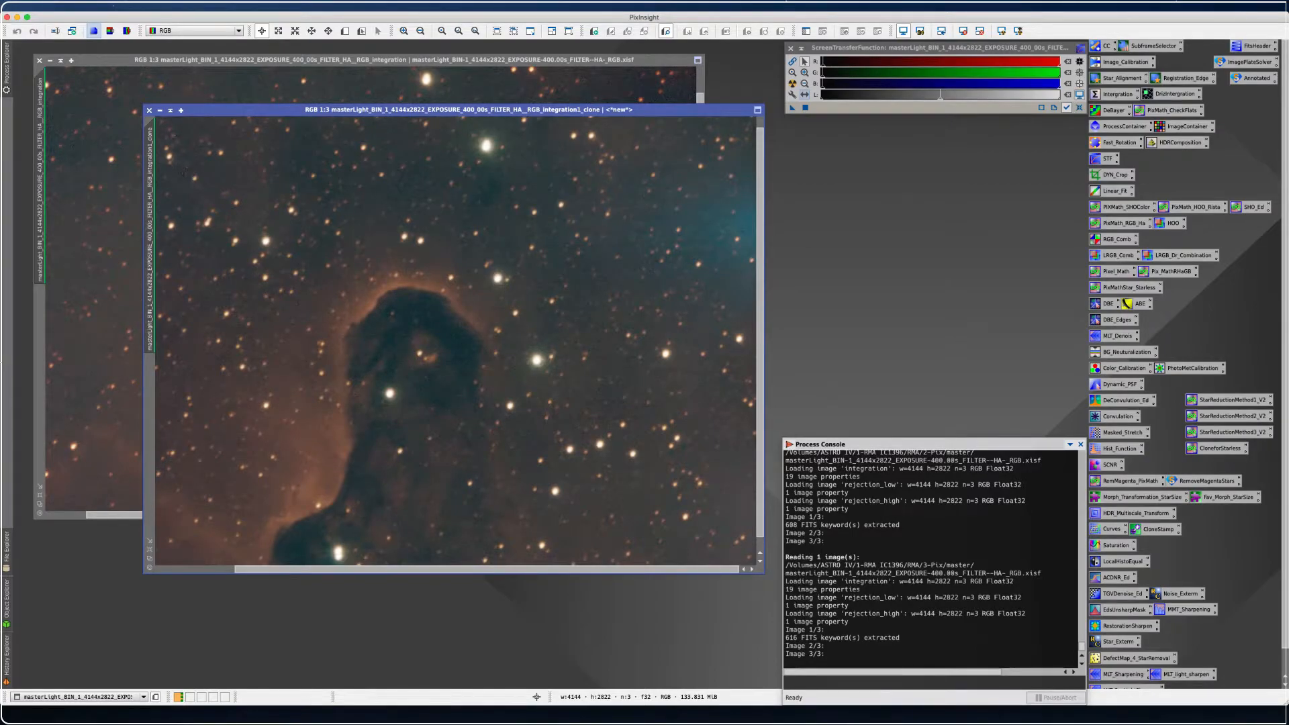
pyautogui.click(137, 79)
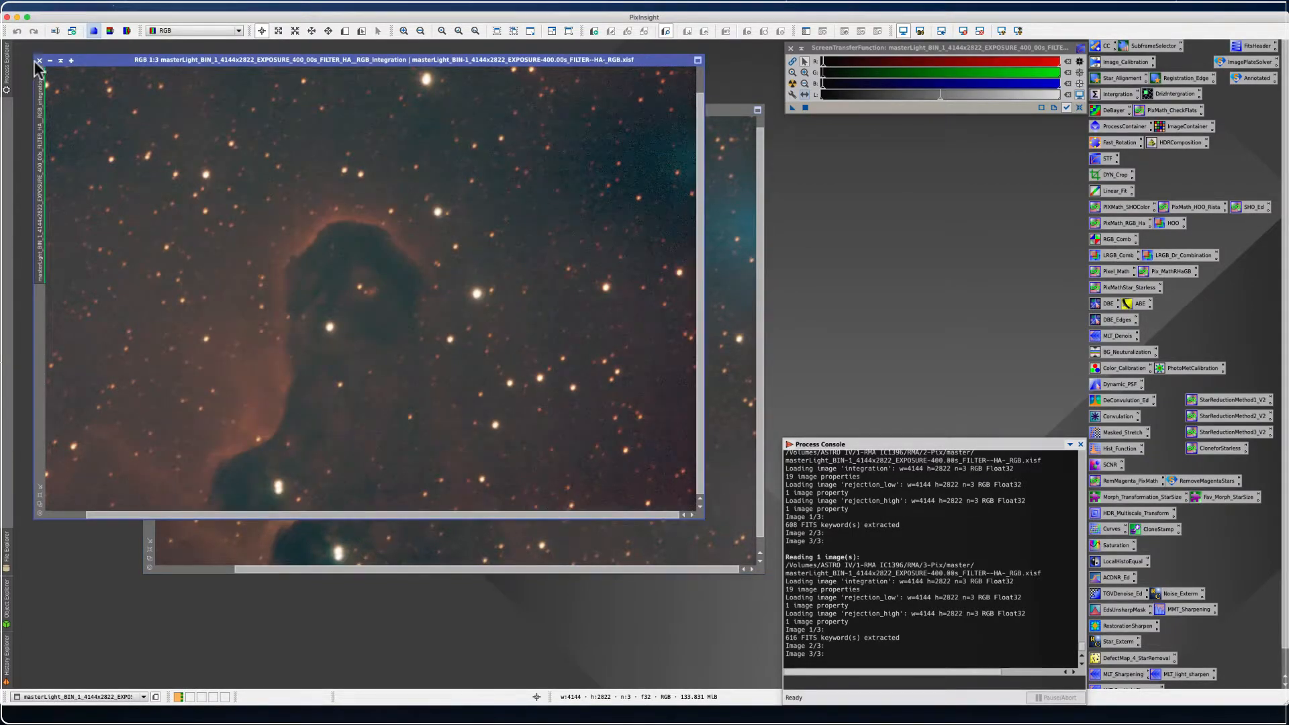
pyautogui.click(39, 60)
# Reposition the 2-Pix clone's window and enlarge it until the whole frame and its surrounding margin fit at 1:3
pyautogui.moveTo(276, 111); pyautogui.dragTo(234, 70)
pyautogui.click(108, 513)
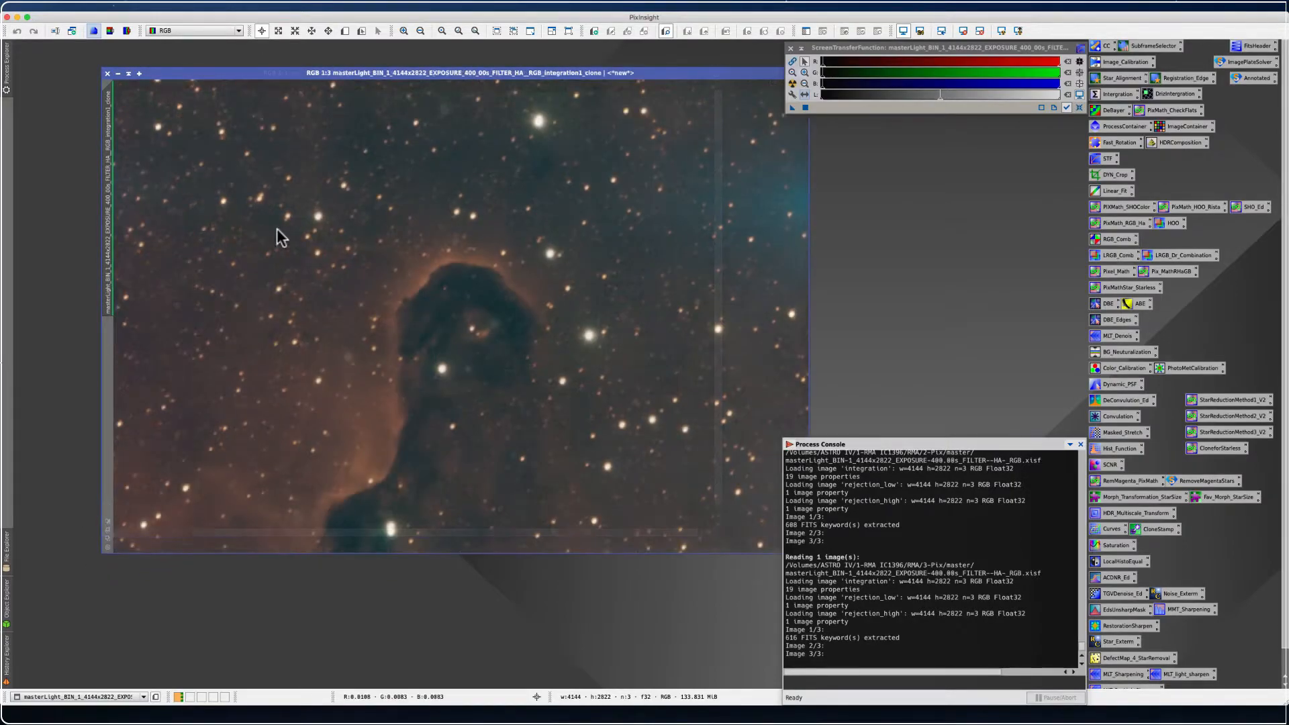
pyautogui.moveTo(187, 71); pyautogui.dragTo(133, 57)
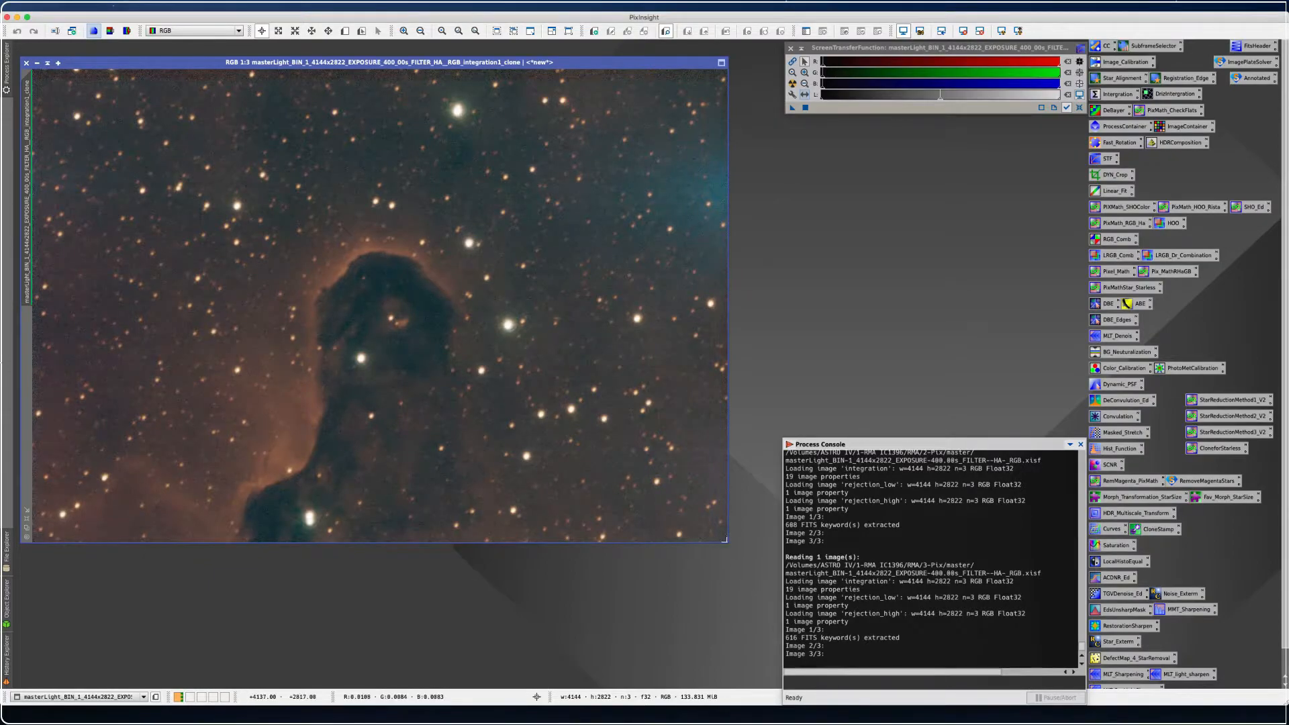
pyautogui.moveTo(732, 547); pyautogui.dragTo(779, 583)
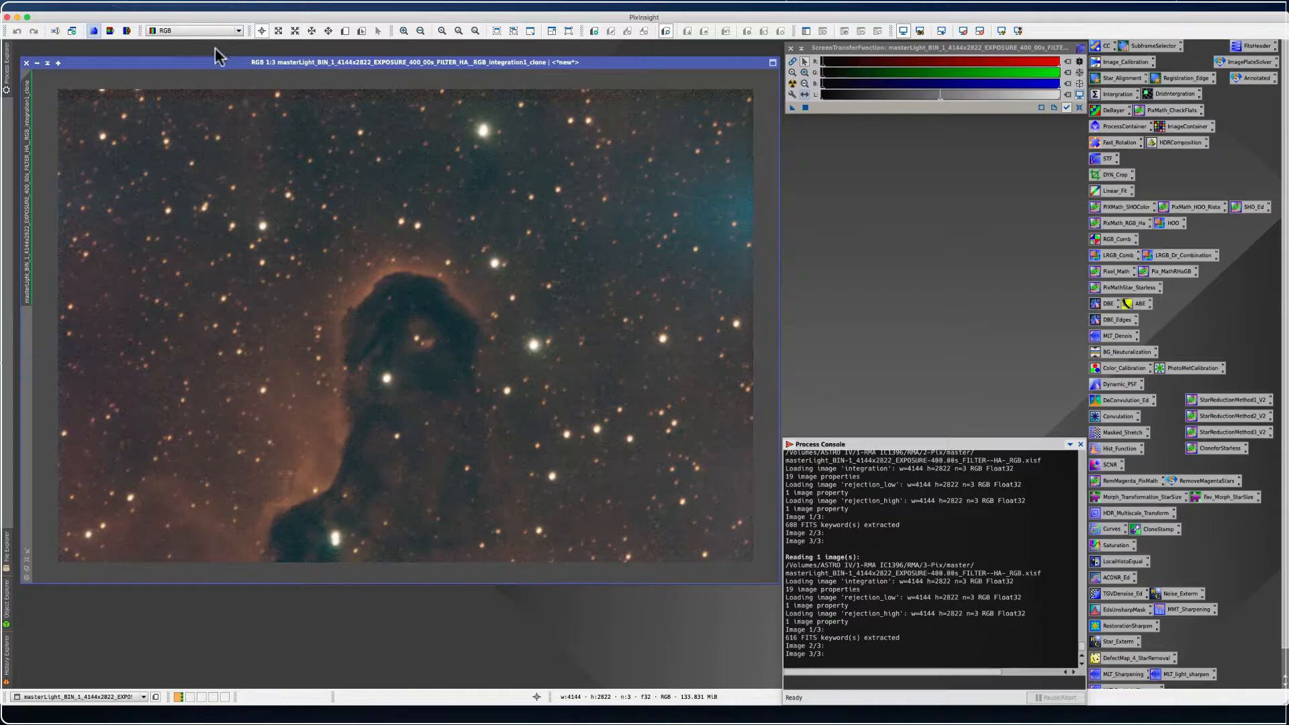
pyautogui.moveTo(224, 62); pyautogui.dragTo(233, 56)
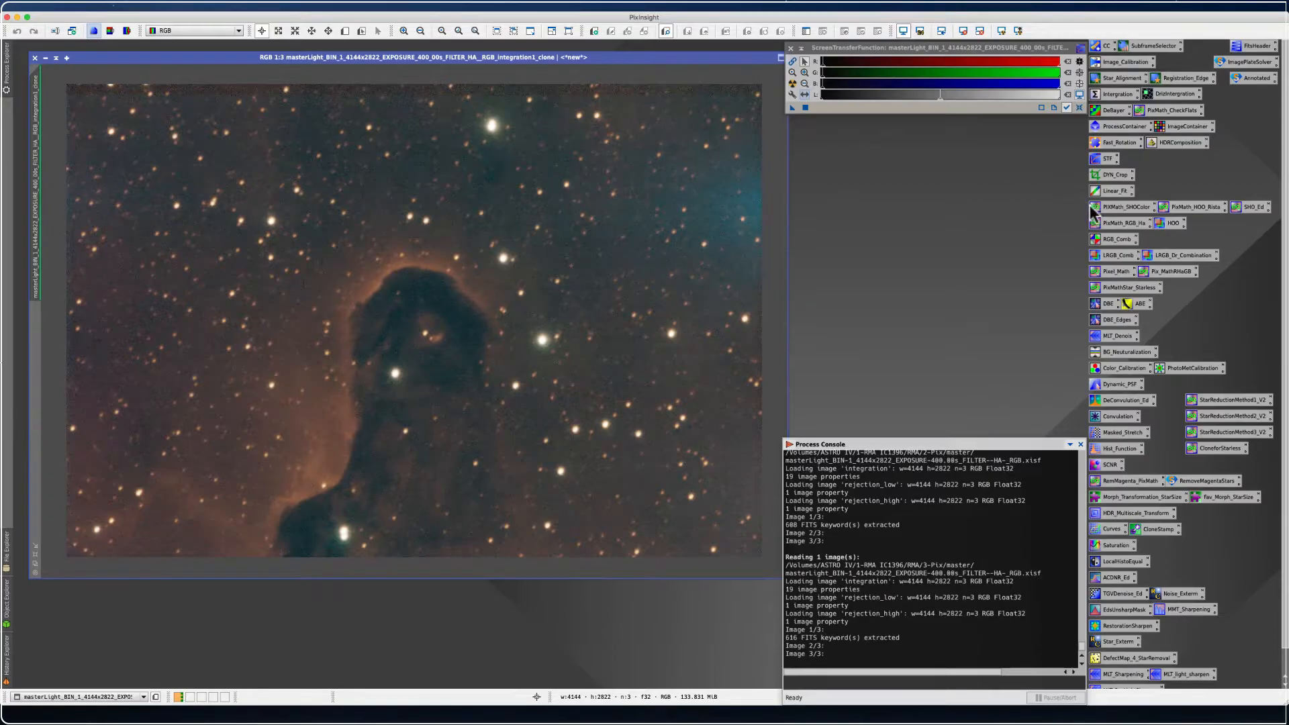
# Trim all four edges of the 2-Pix clone with DynamicCrop to 3982 × 2717 pixels
pyautogui.doubleClick(1105, 175)
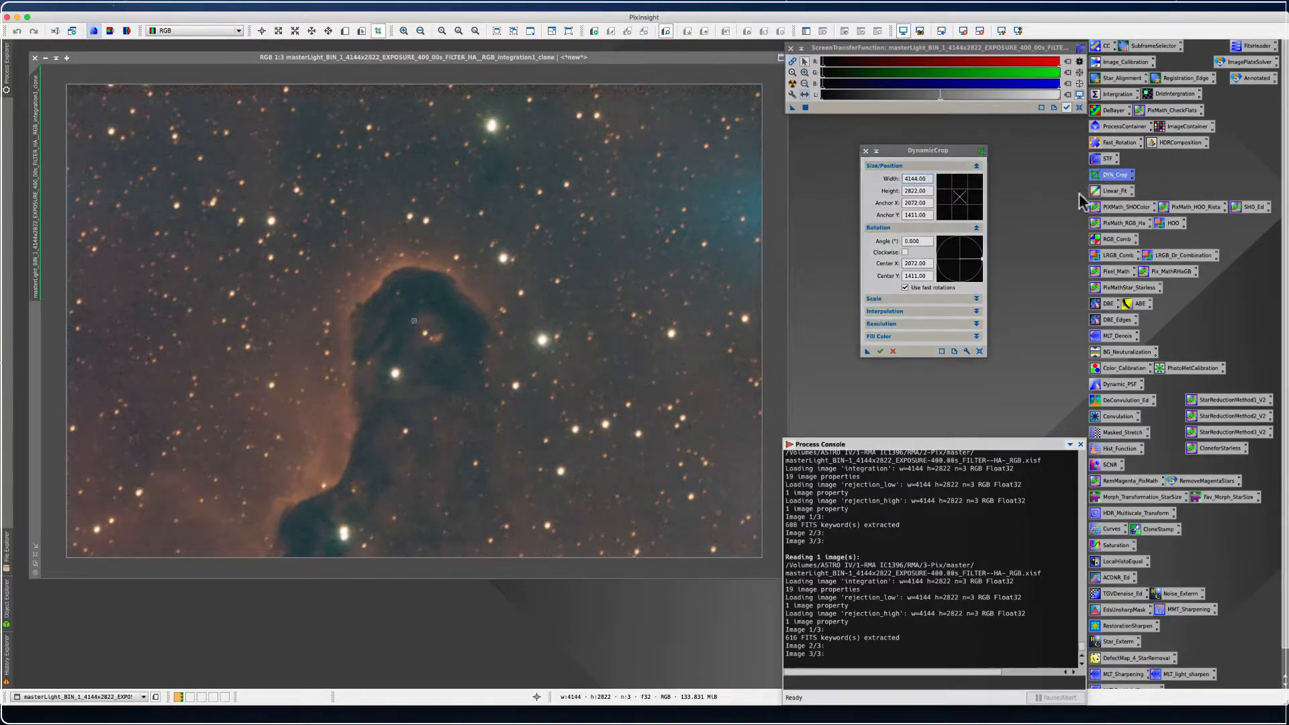
pyautogui.moveTo(761, 324); pyautogui.dragTo(747, 324)
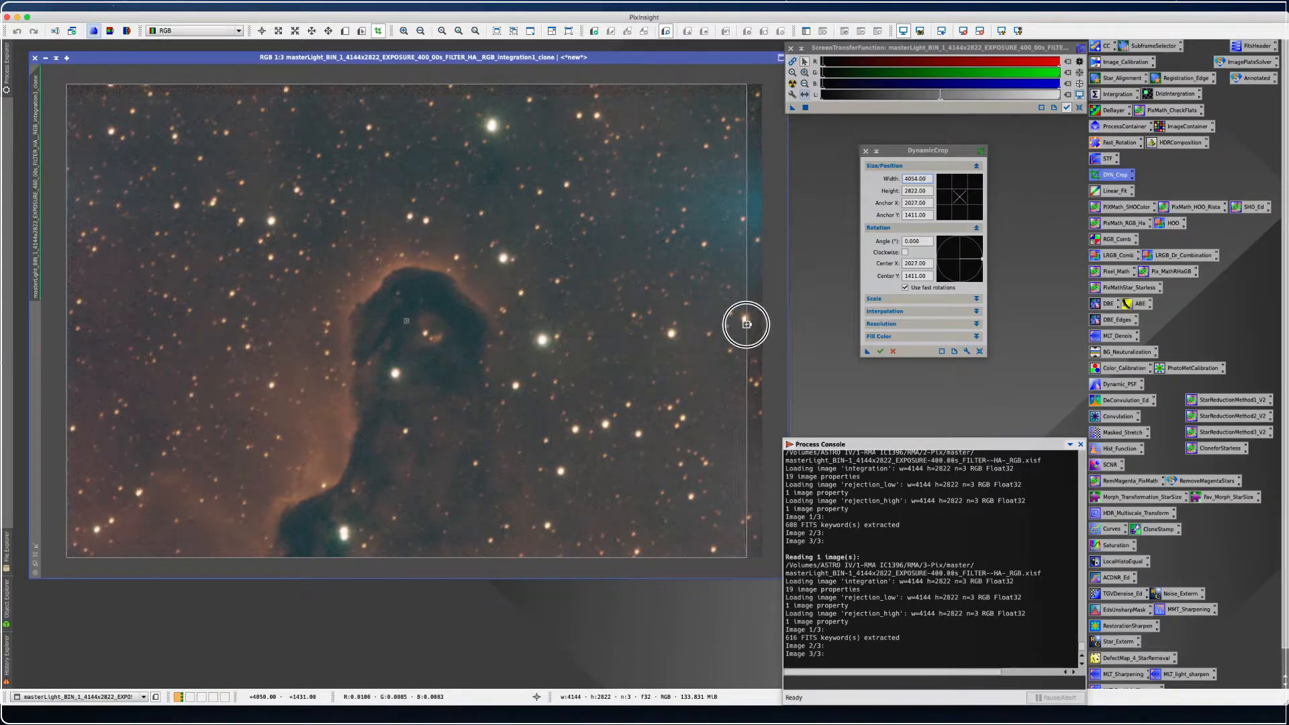
pyautogui.moveTo(462, 556); pyautogui.dragTo(463, 551)
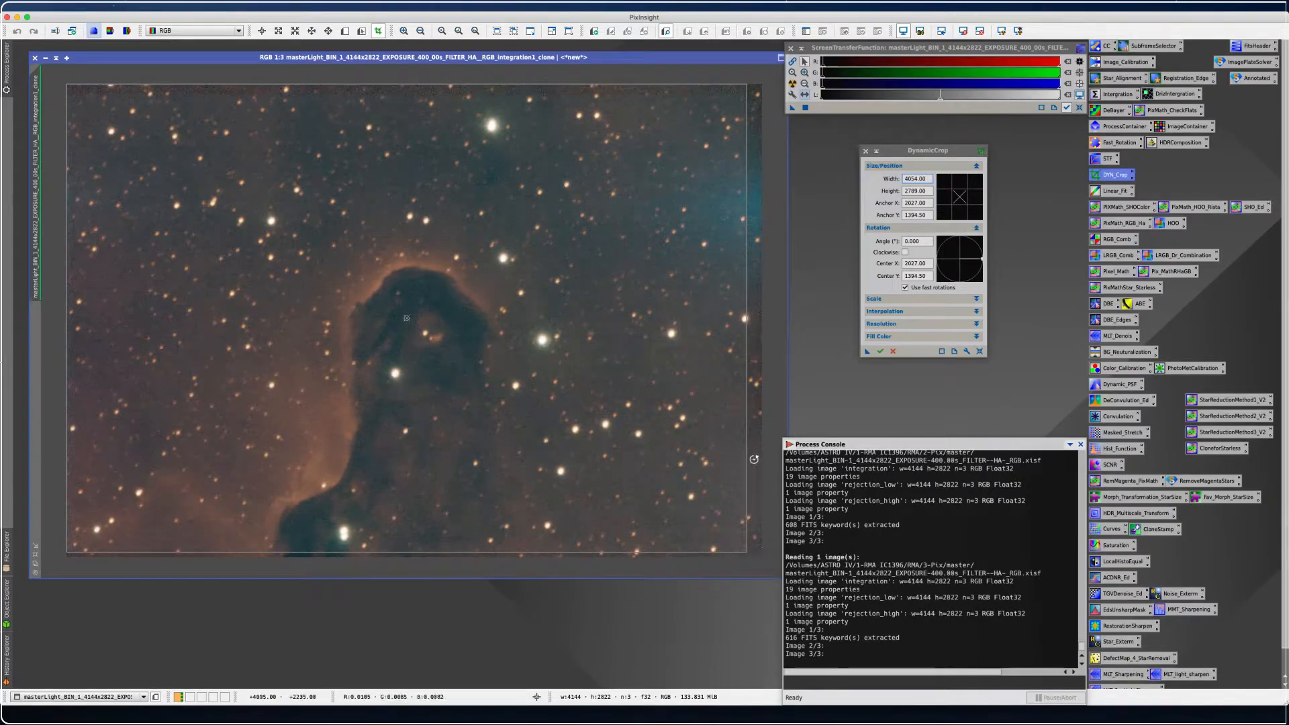
pyautogui.moveTo(65, 404); pyautogui.dragTo(75, 404)
pyautogui.moveTo(271, 85); pyautogui.dragTo(277, 94)
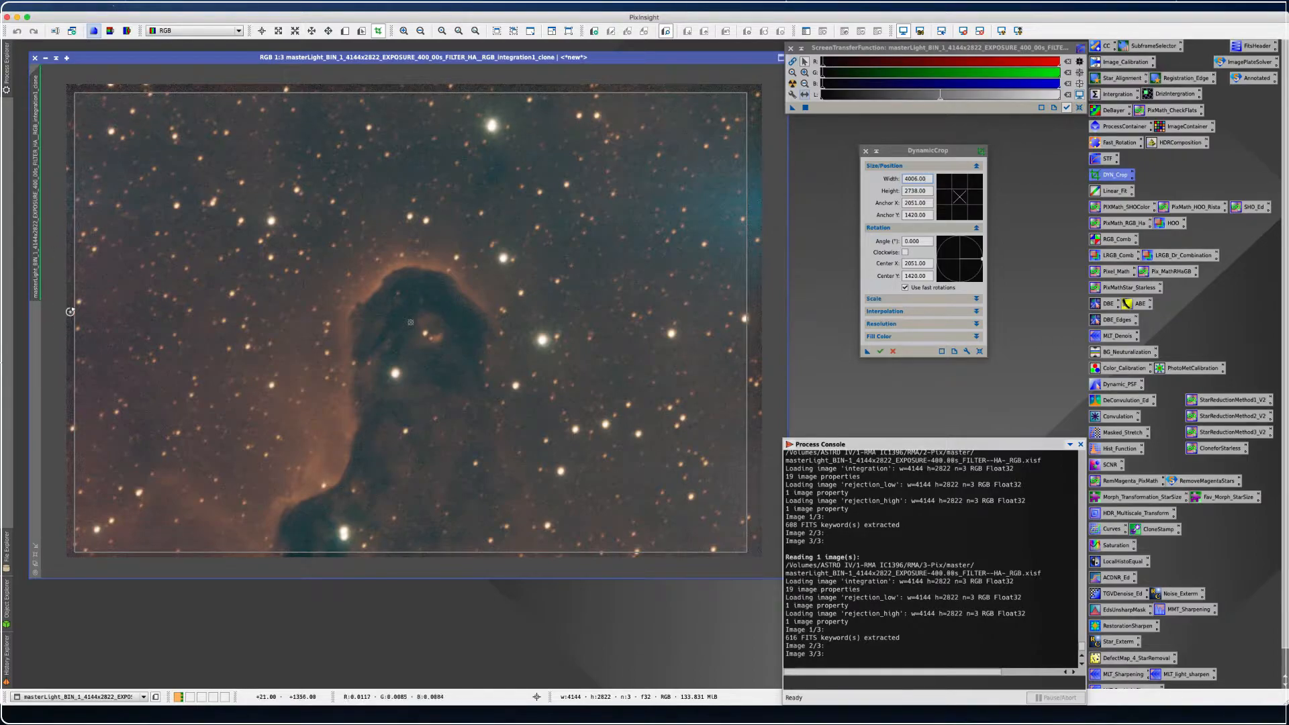
pyautogui.moveTo(72, 312); pyautogui.dragTo(78, 312)
pyautogui.moveTo(295, 91); pyautogui.dragTo(292, 94)
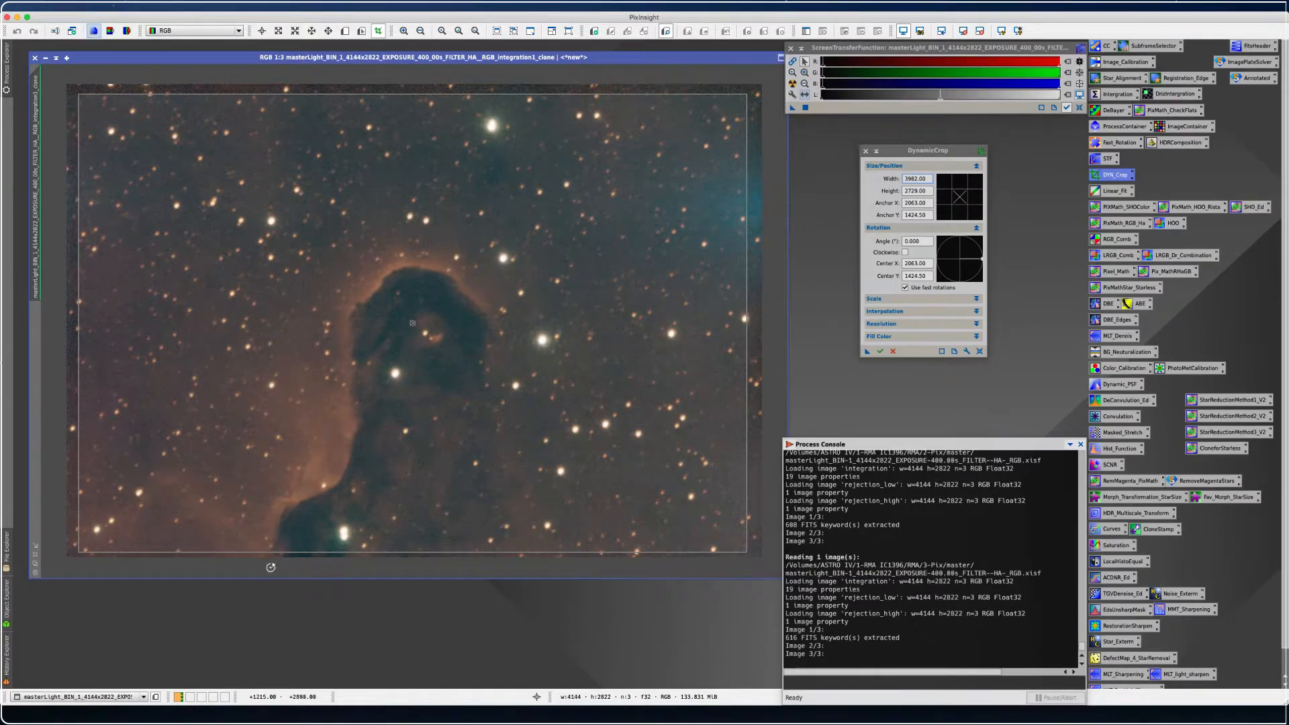
pyautogui.moveTo(266, 552); pyautogui.dragTo(268, 549)
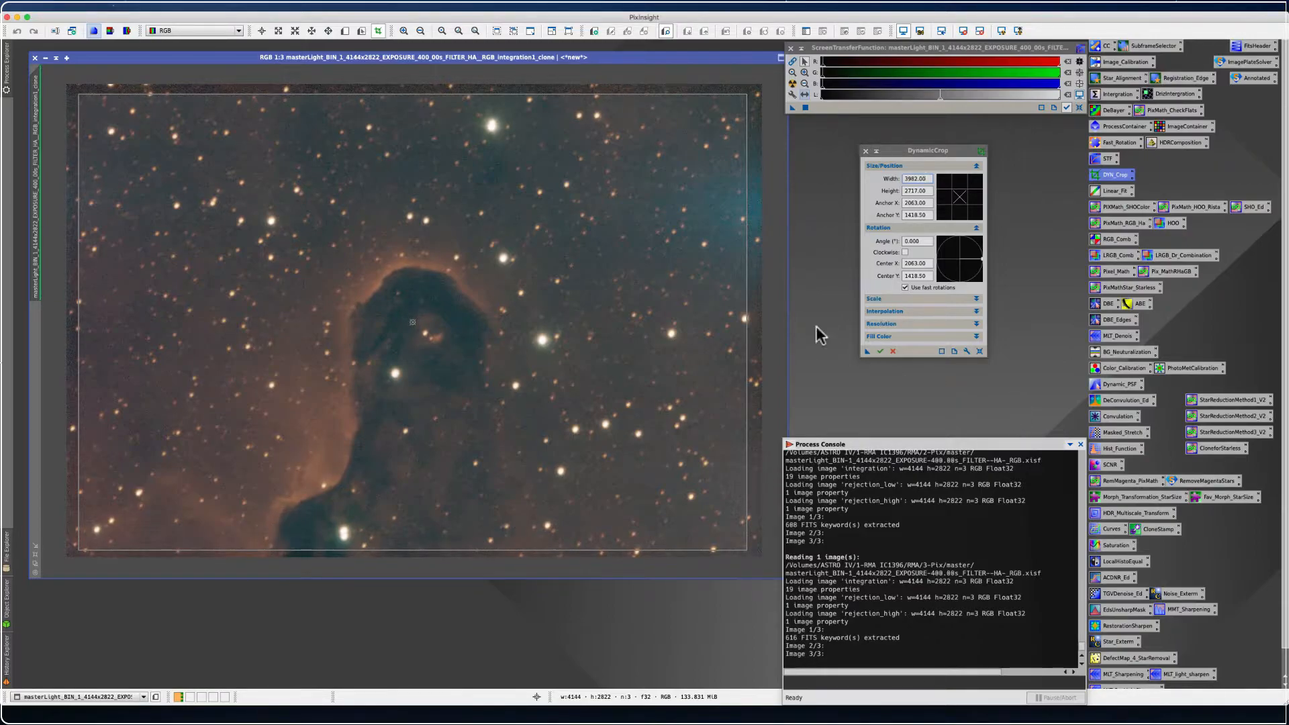
pyautogui.click(880, 351)
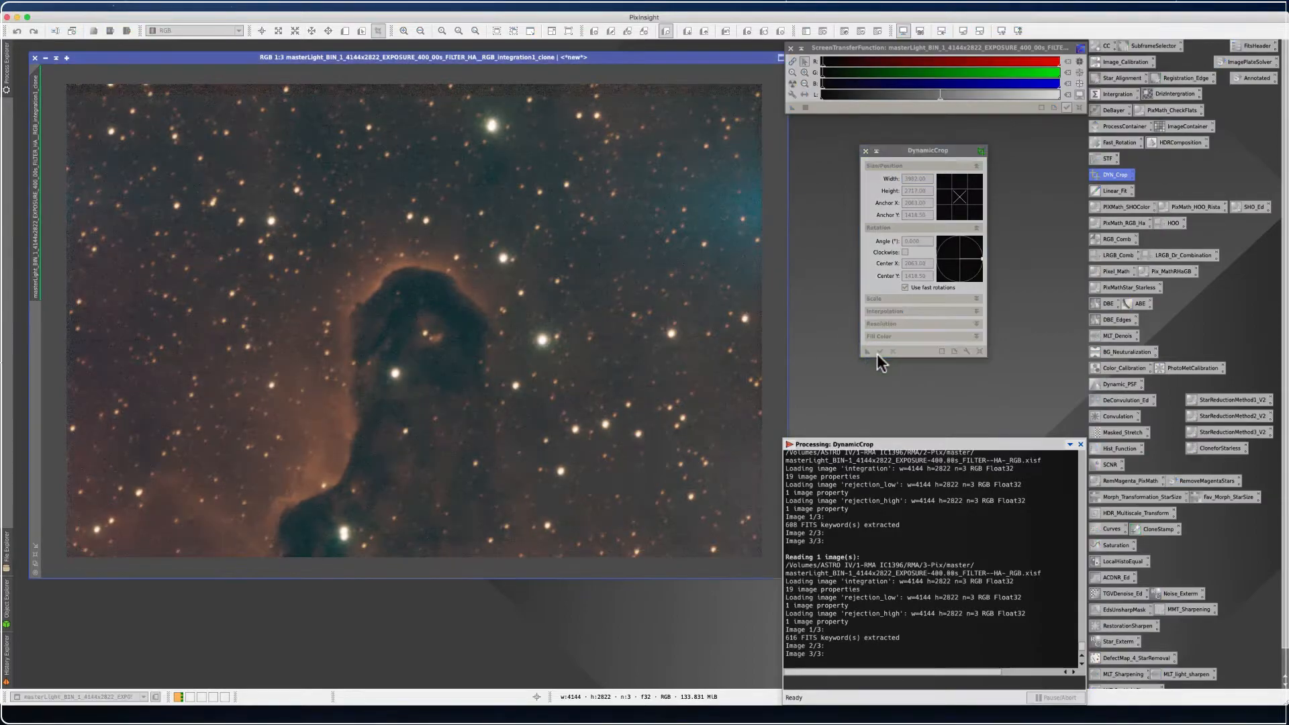
pyautogui.click(866, 151)
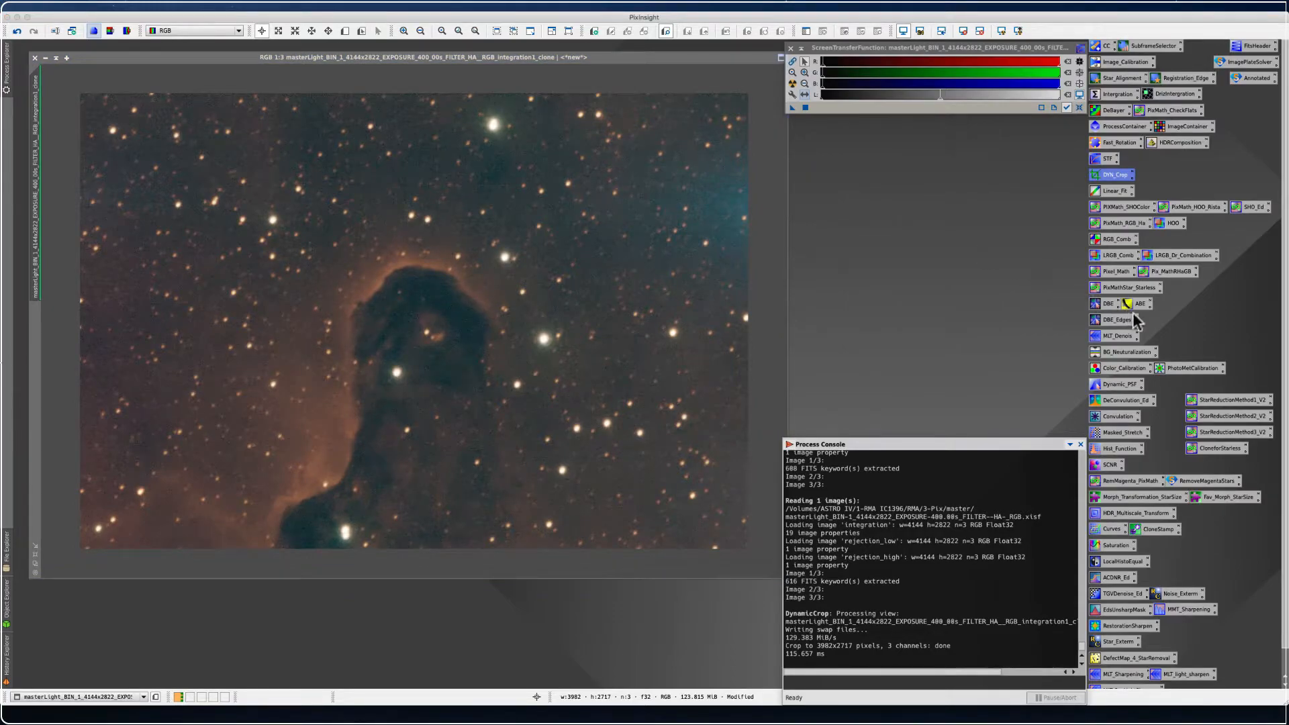
# Load the DBE_Edges background extraction samples on the clone and move two samples away from the bright stars near the lower and upper edges
pyautogui.click(1104, 319)
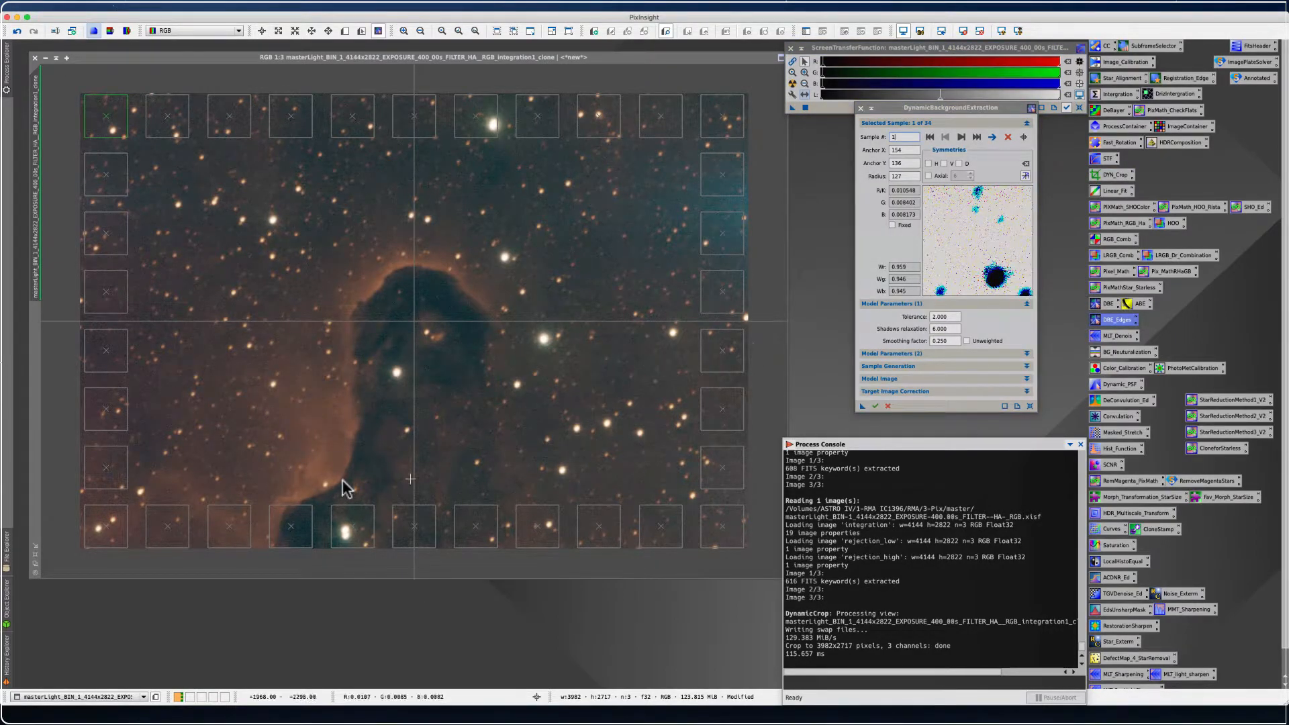
pyautogui.click(351, 520)
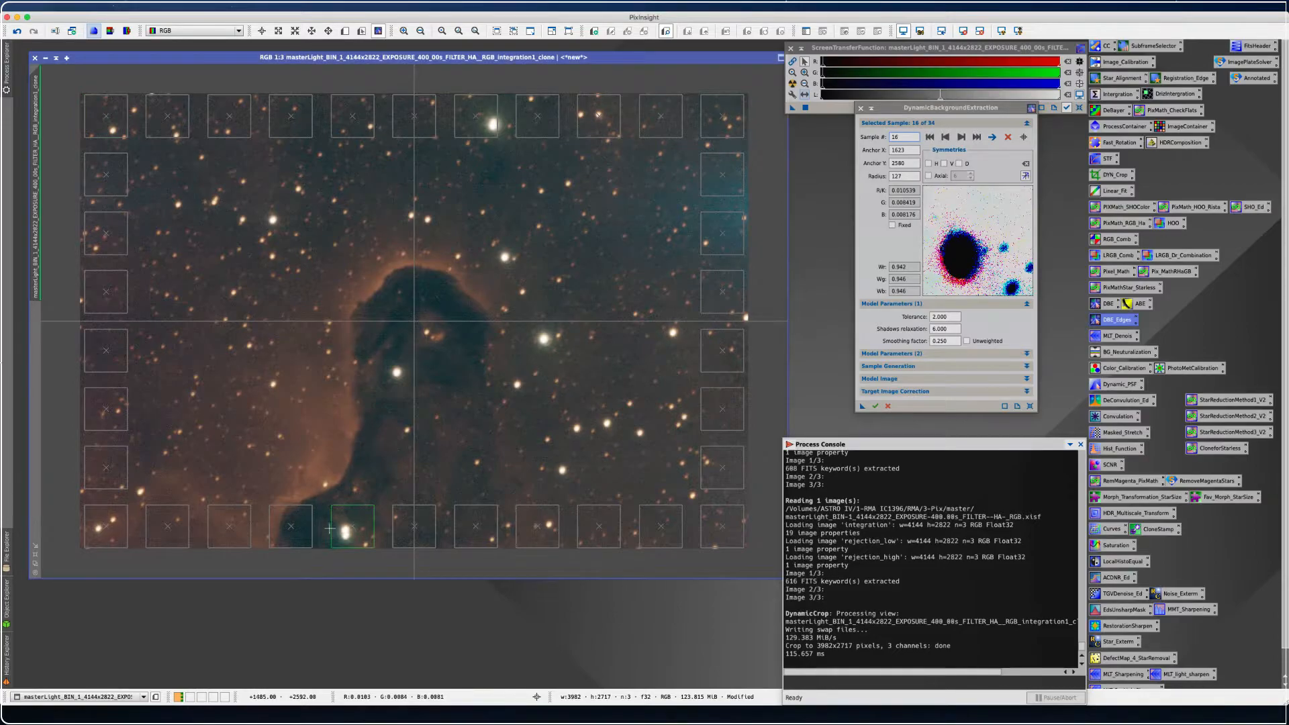
pyautogui.moveTo(345, 525); pyautogui.dragTo(199, 387)
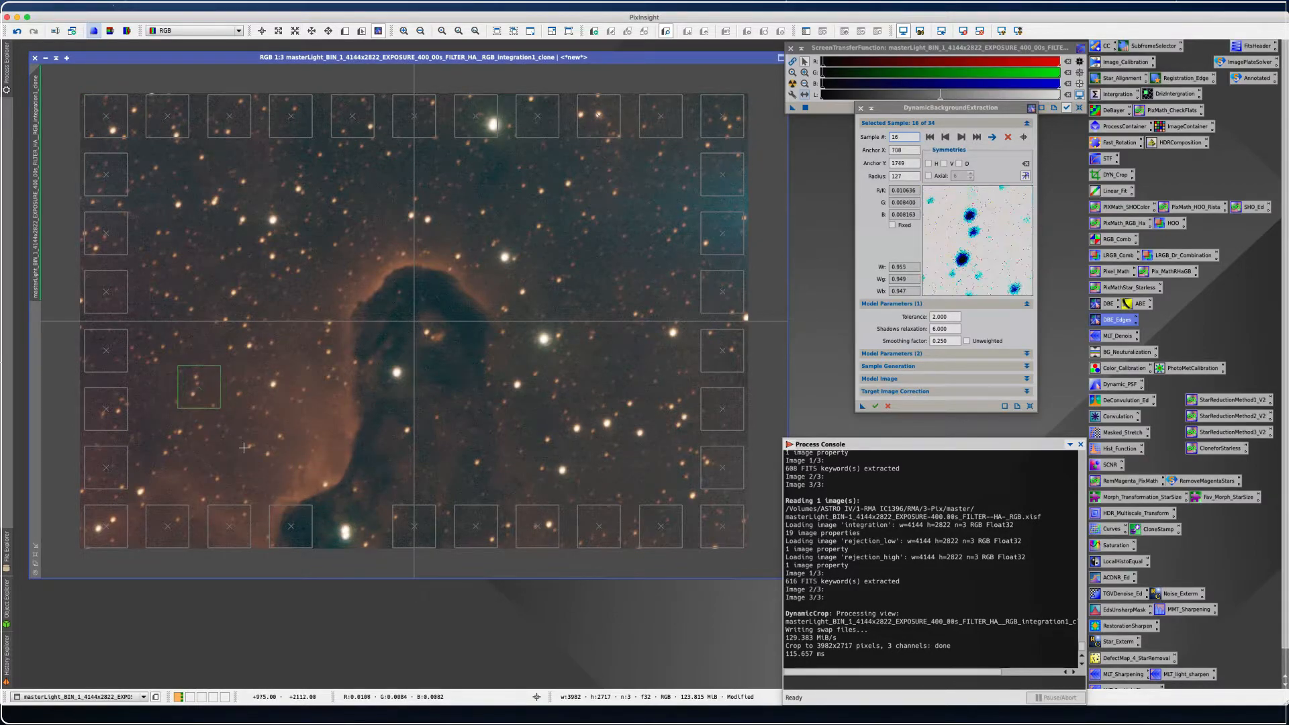
pyautogui.moveTo(474, 118); pyautogui.dragTo(462, 118)
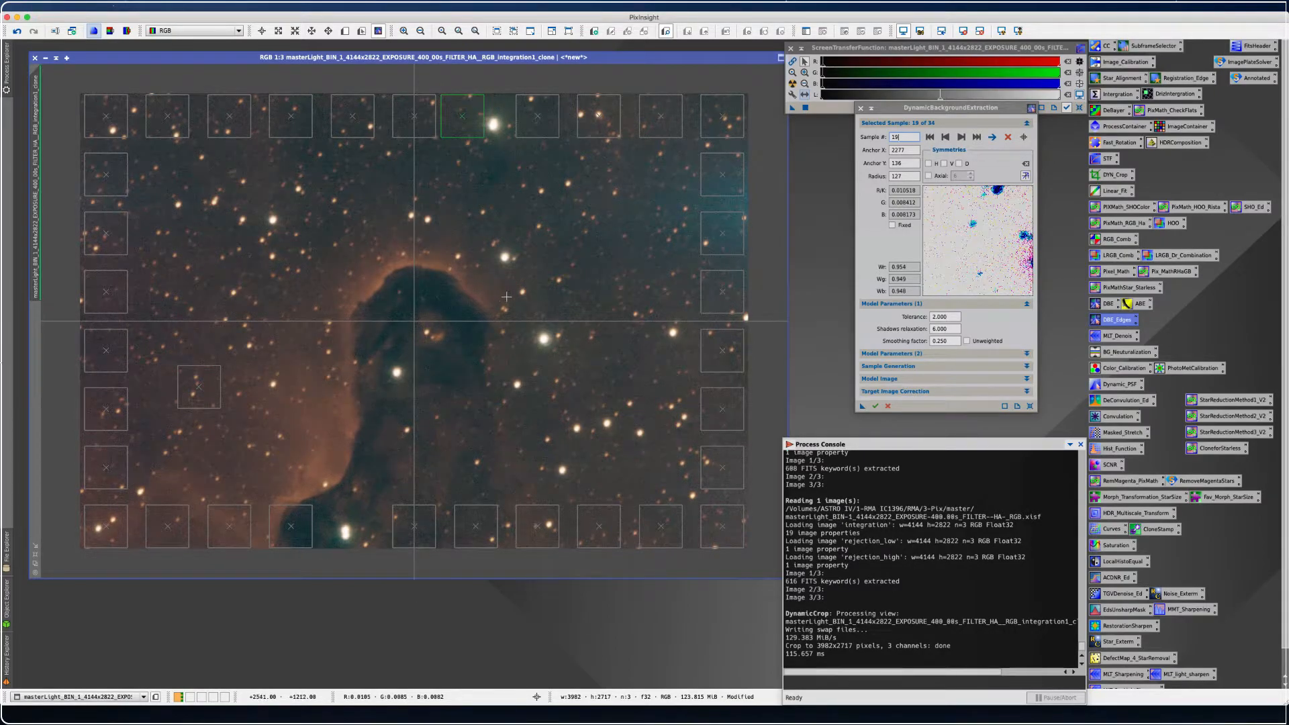
# Add nine background samples across the starfield around the pillar, keeping them off the dark nebula and bright stars
pyautogui.click(658, 231)
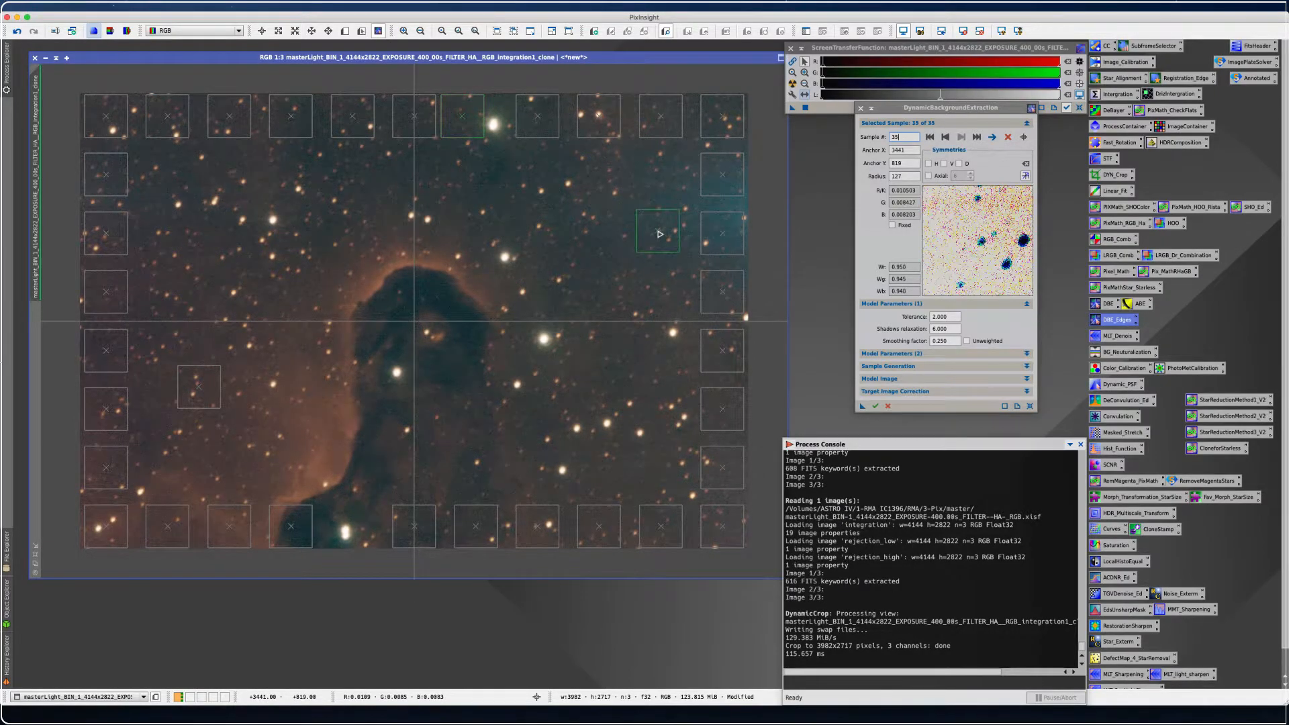
pyautogui.click(656, 166)
pyautogui.click(588, 241)
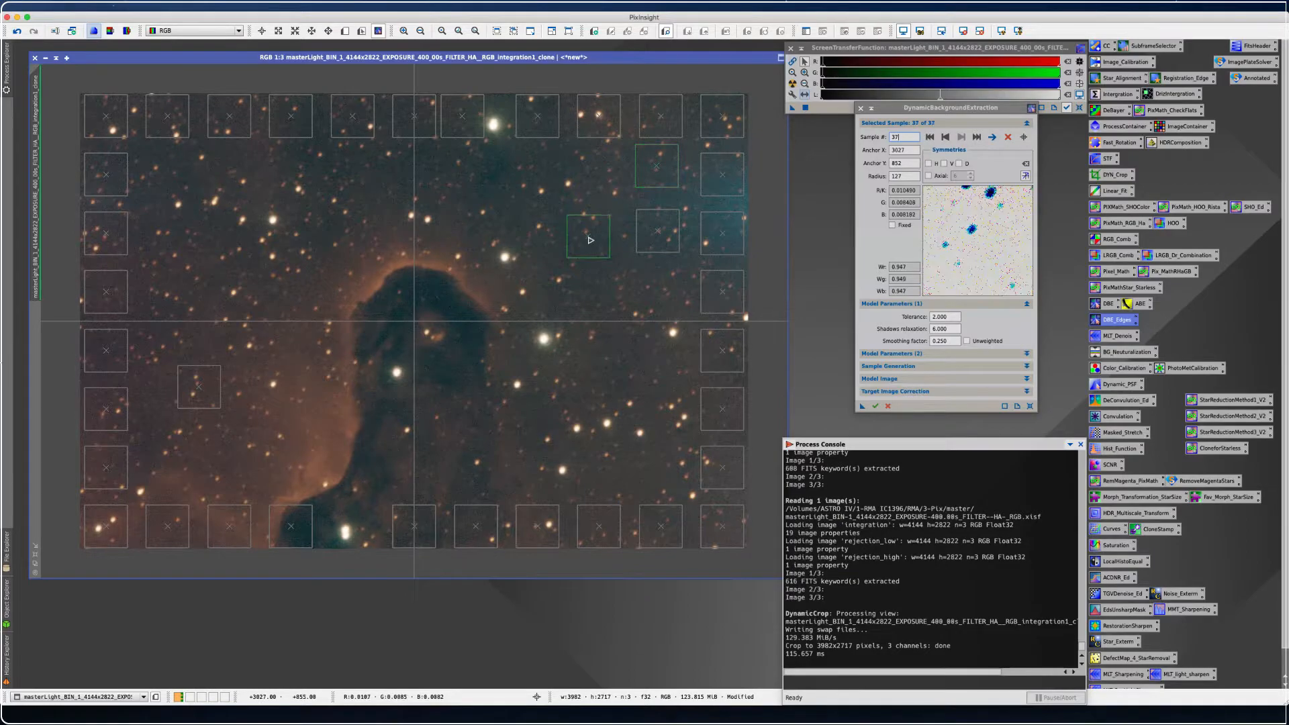
pyautogui.click(165, 169)
pyautogui.click(208, 280)
pyautogui.click(384, 178)
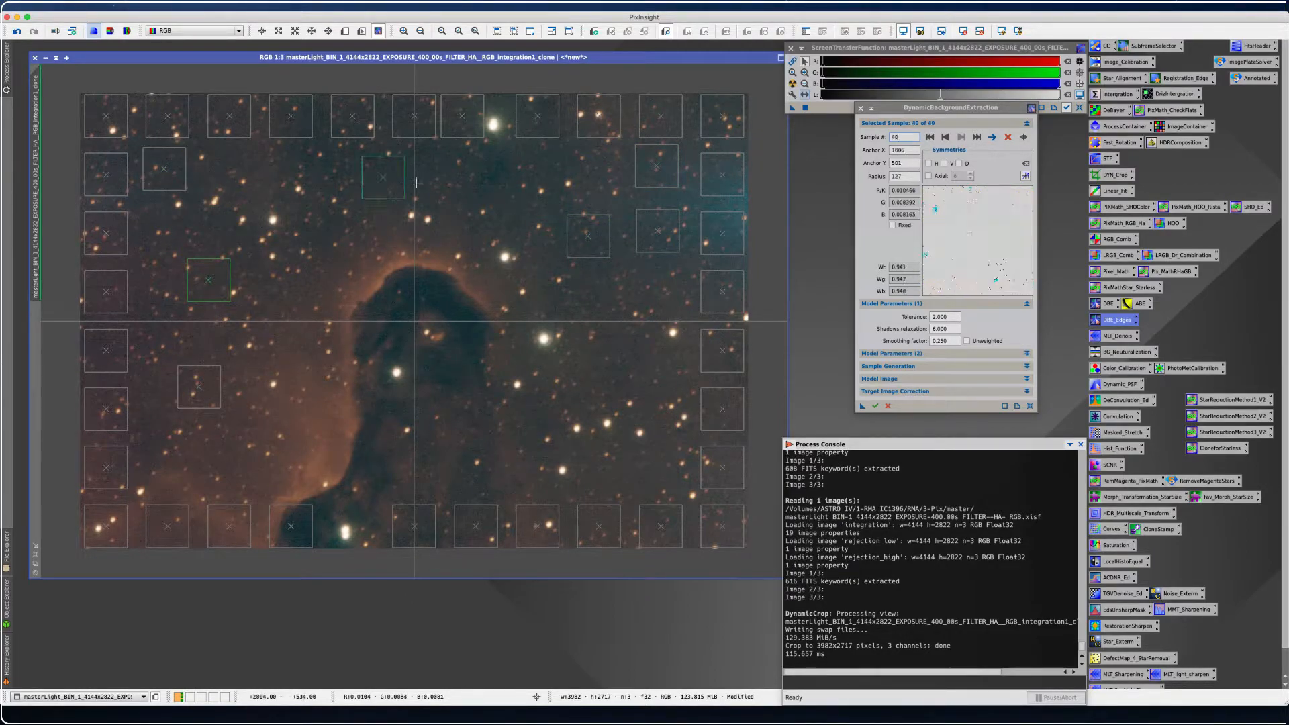
pyautogui.click(470, 175)
pyautogui.click(662, 464)
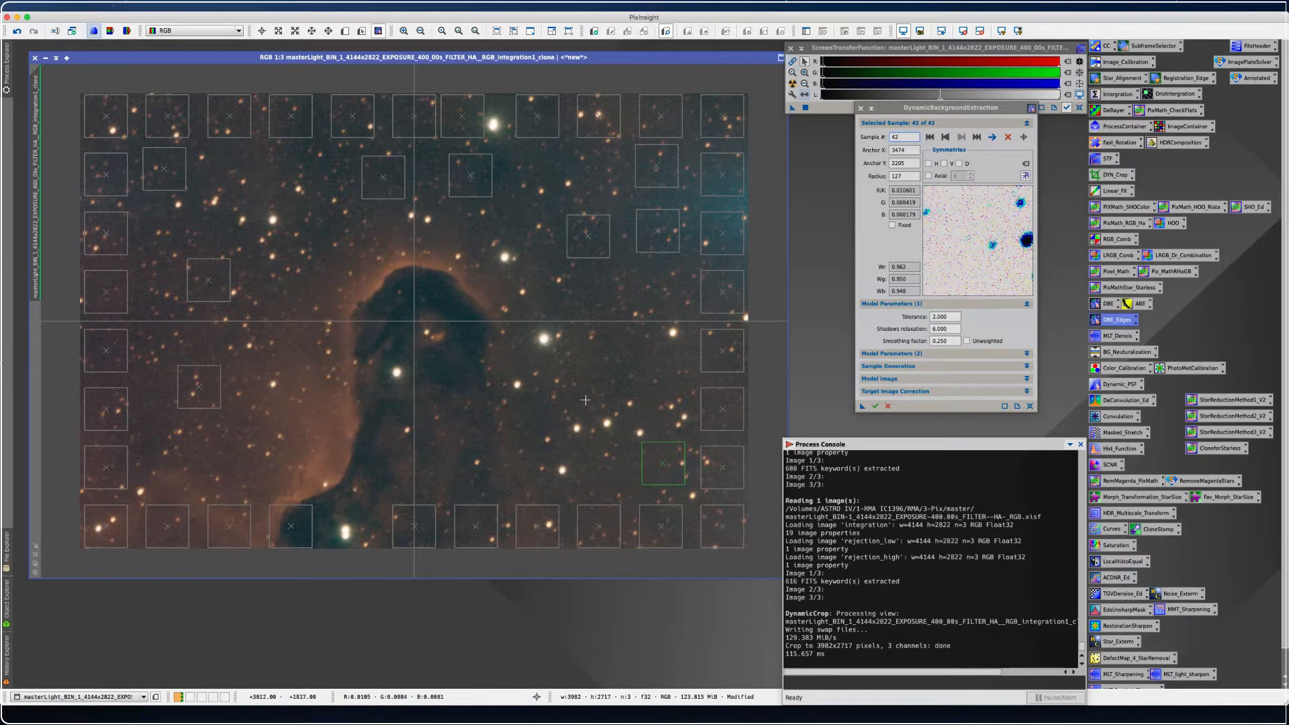
pyautogui.click(585, 400)
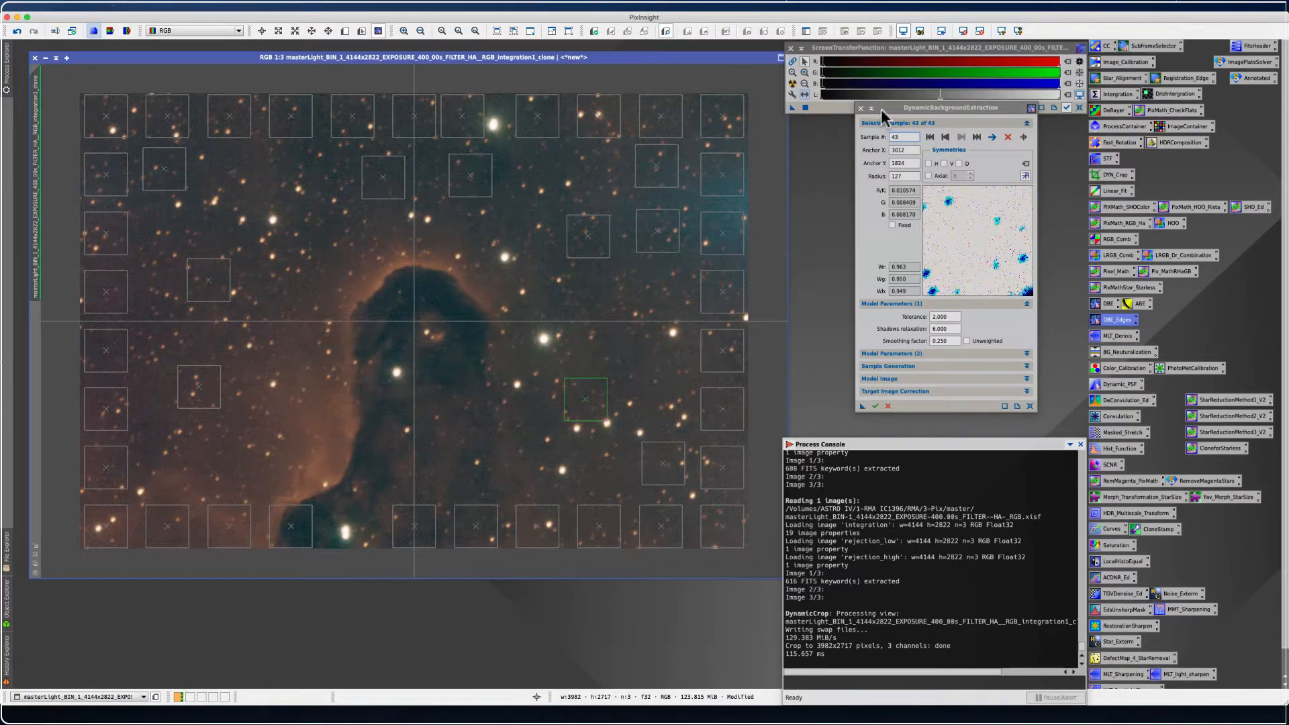
# Apply DynamicBackgroundExtraction to the 2-Pix clone and show its target image correction settings
pyautogui.moveTo(881, 108); pyautogui.dragTo(841, 110)
pyautogui.click(835, 406)
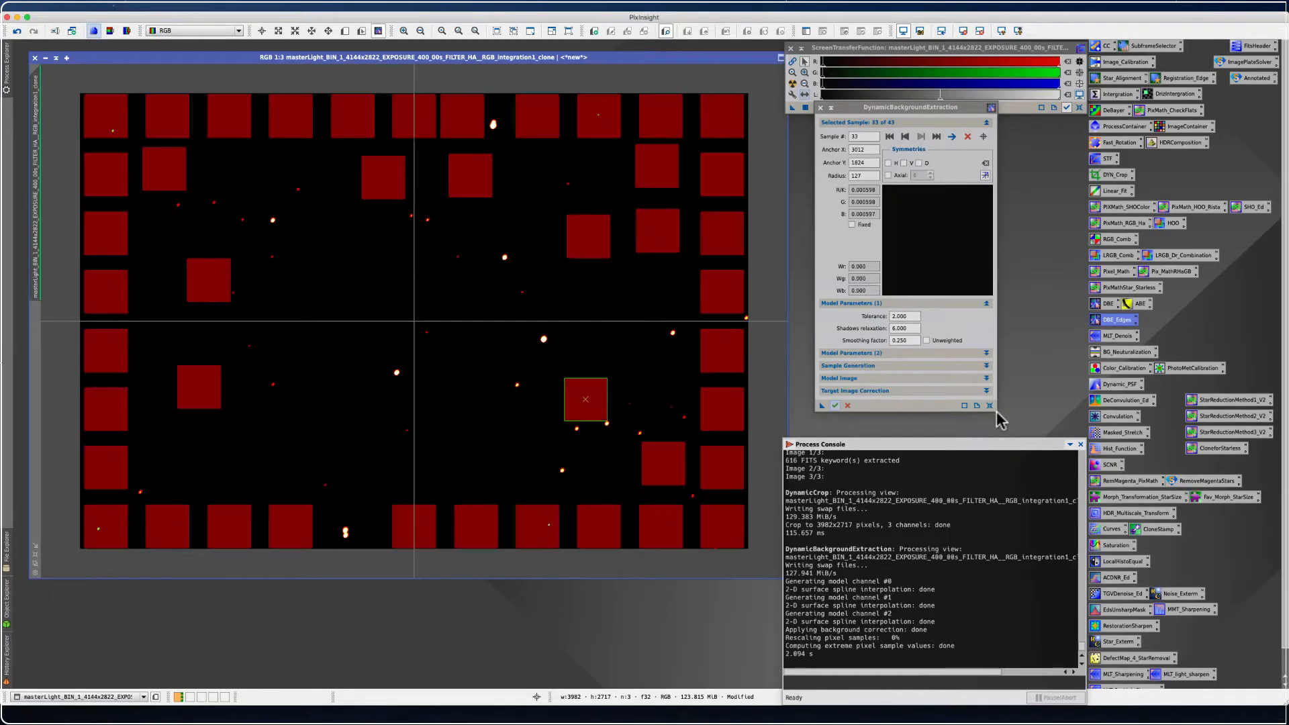
pyautogui.click(986, 392)
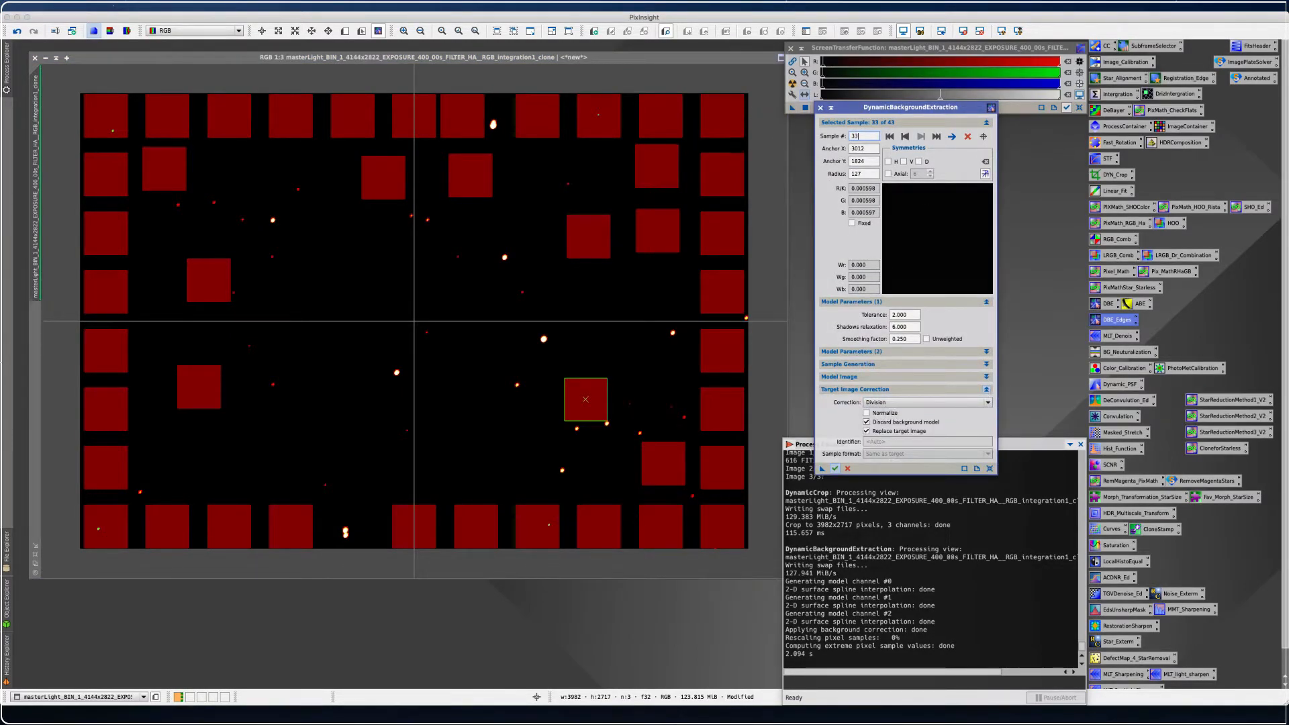
# Save the current DynamicBackgroundExtraction setup as a process icon on the workspace and close its session on the clone
pyautogui.moveTo(822, 468); pyautogui.dragTo(570, 633)
pyautogui.click(820, 107)
pyautogui.click(696, 368)
# Reopen the saved DynamicBackgroundExtraction setup on the 2-Pix clone and auto-stretch the image display
pyautogui.click(579, 636)
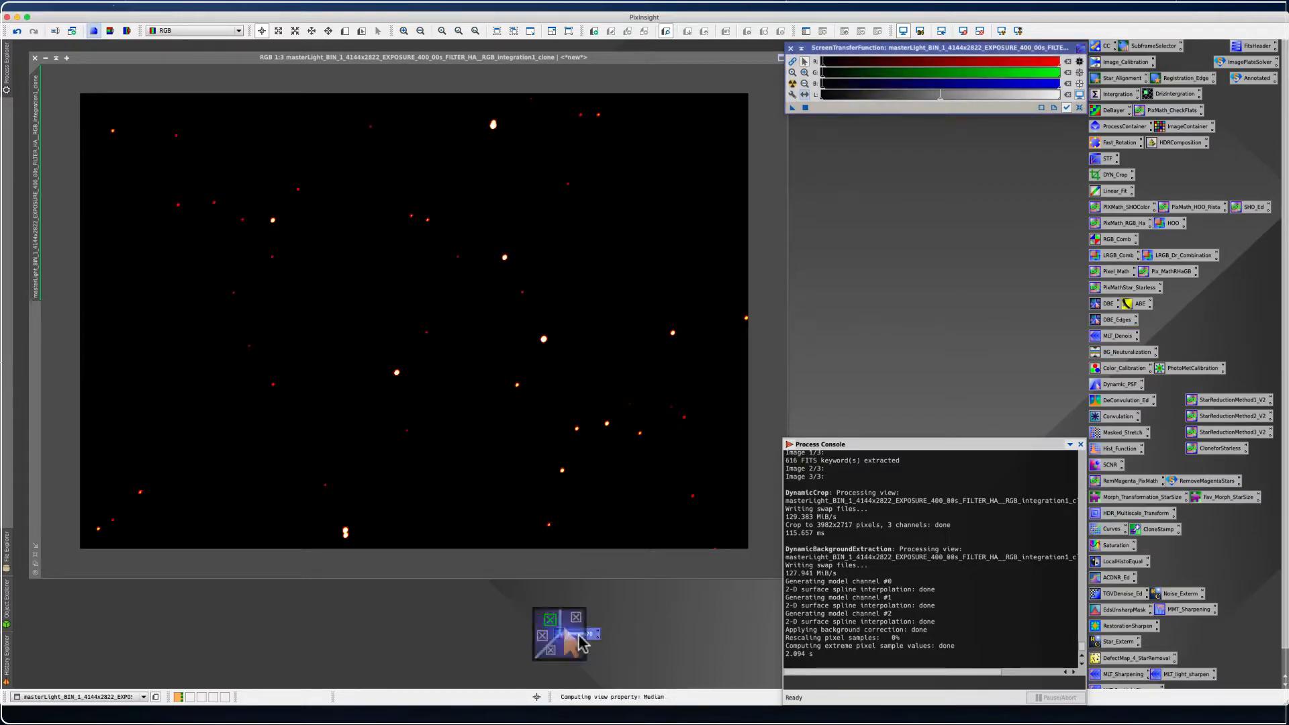
pyautogui.doubleClick(580, 637)
pyautogui.moveTo(585, 638); pyautogui.dragTo(791, 26)
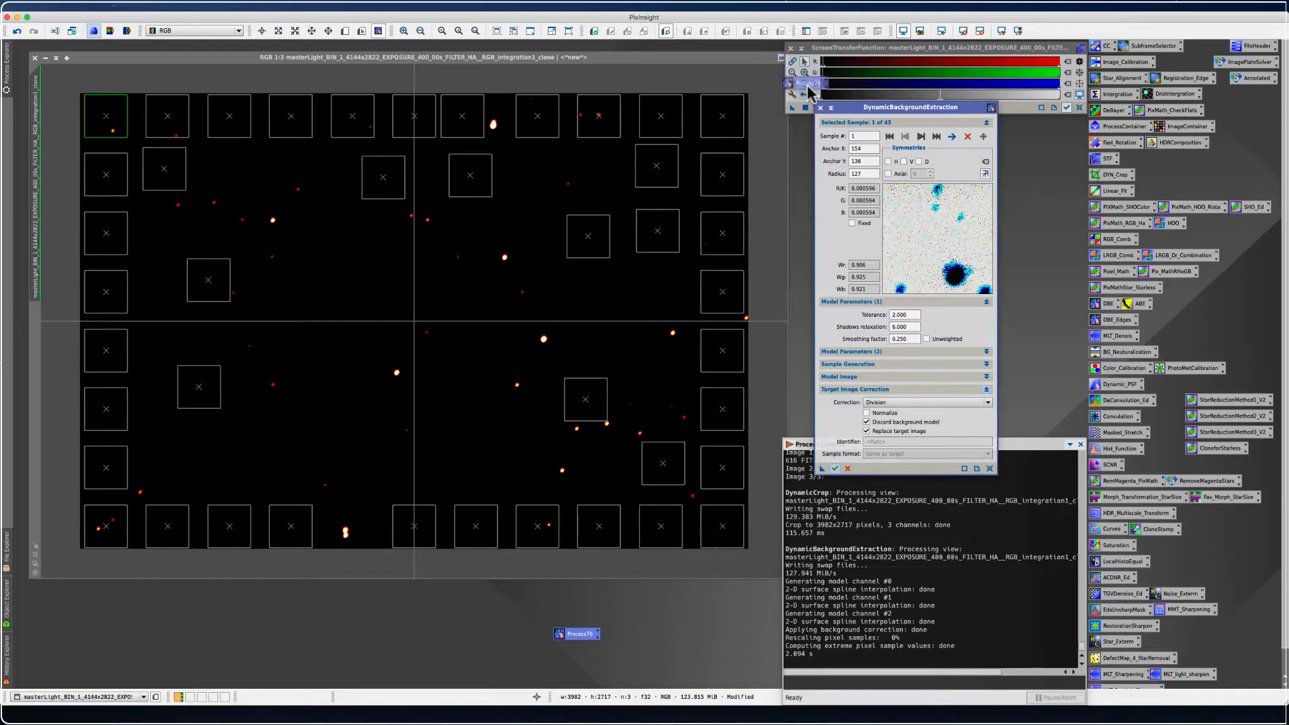
pyautogui.click(793, 84)
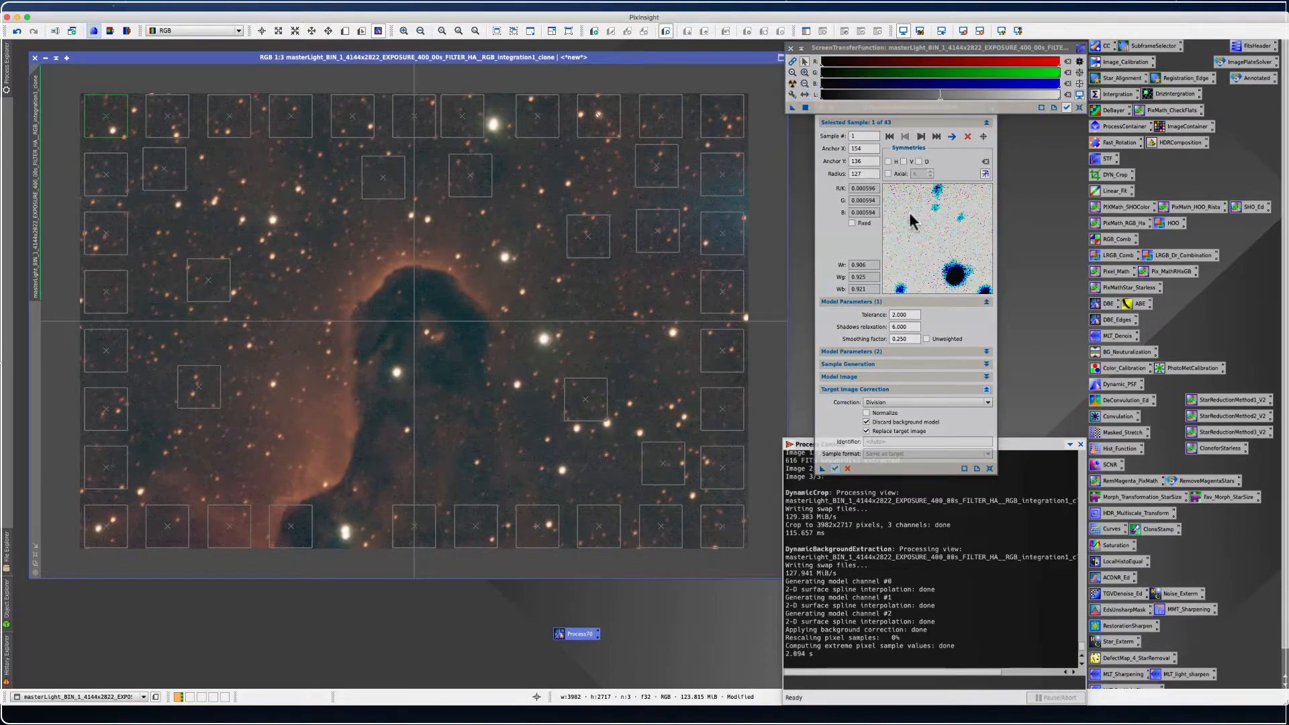
# Set the background correction to Subtraction and apply DynamicBackgroundExtraction to the 2-Pix clone a second time
pyautogui.click(980, 403)
pyautogui.click(879, 421)
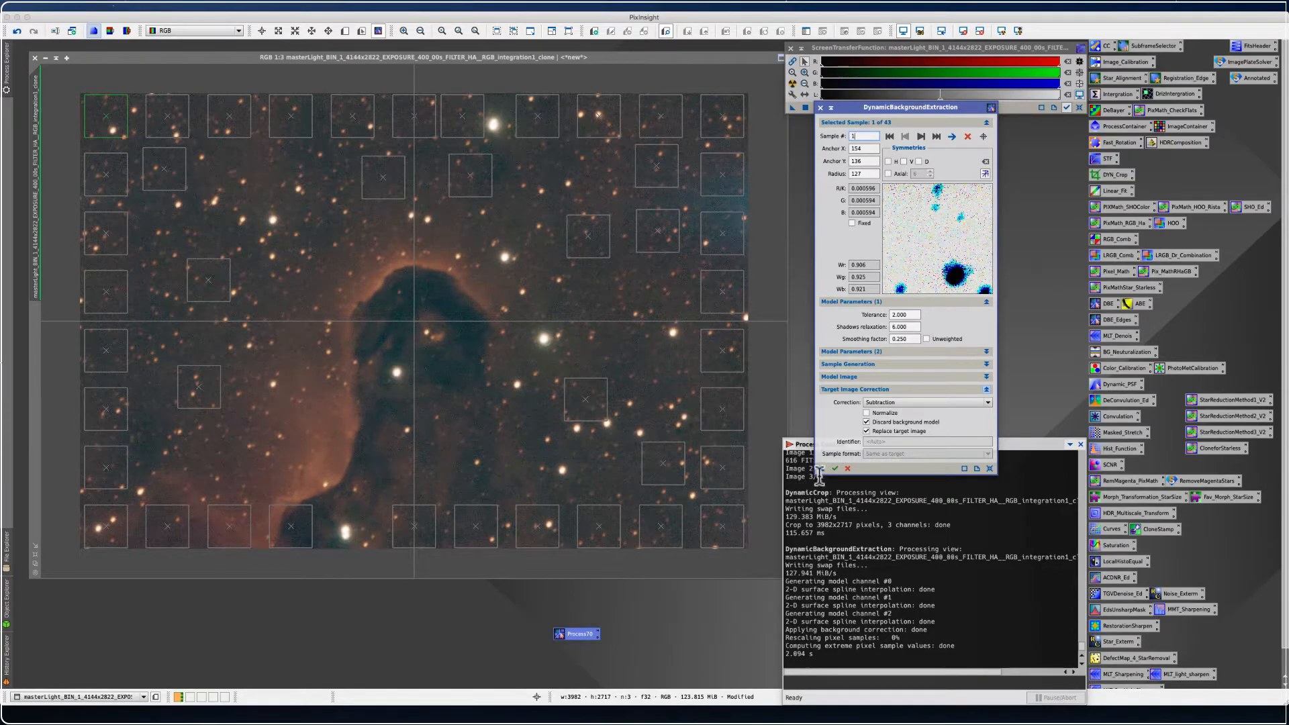
pyautogui.moveTo(820, 469); pyautogui.dragTo(500, 407)
pyautogui.click(655, 368)
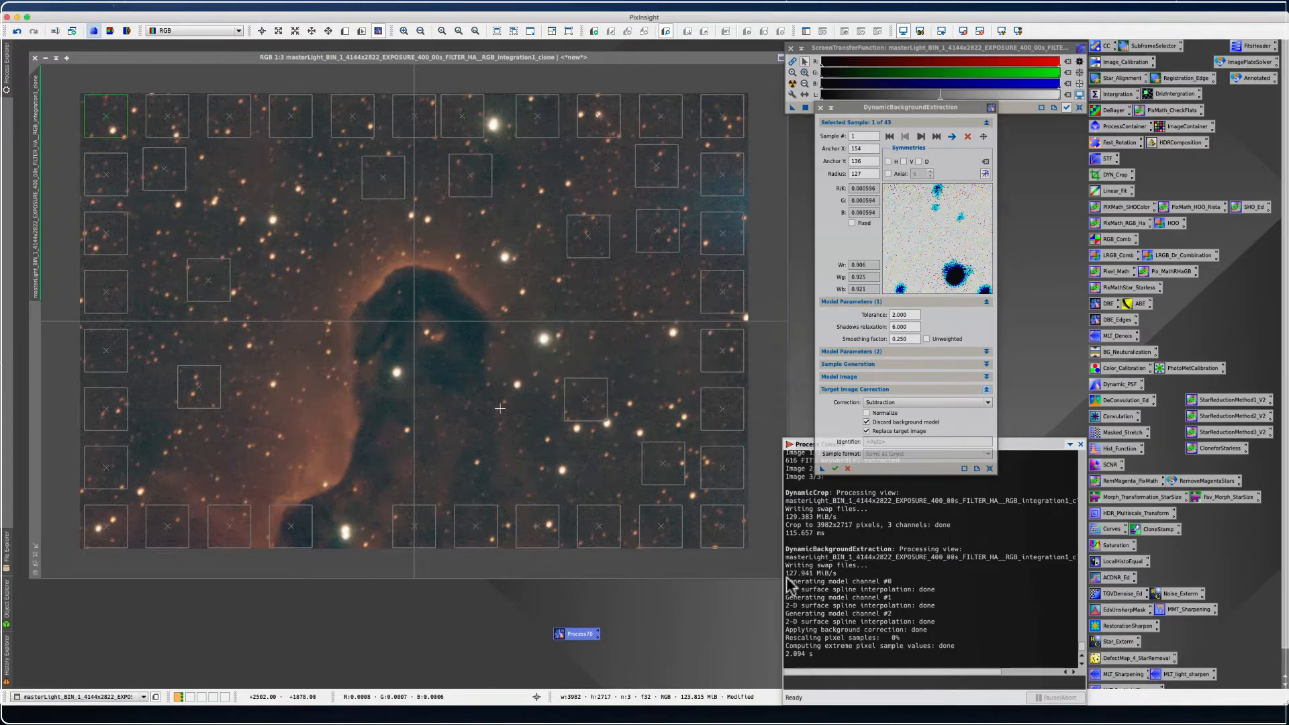
pyautogui.click(834, 468)
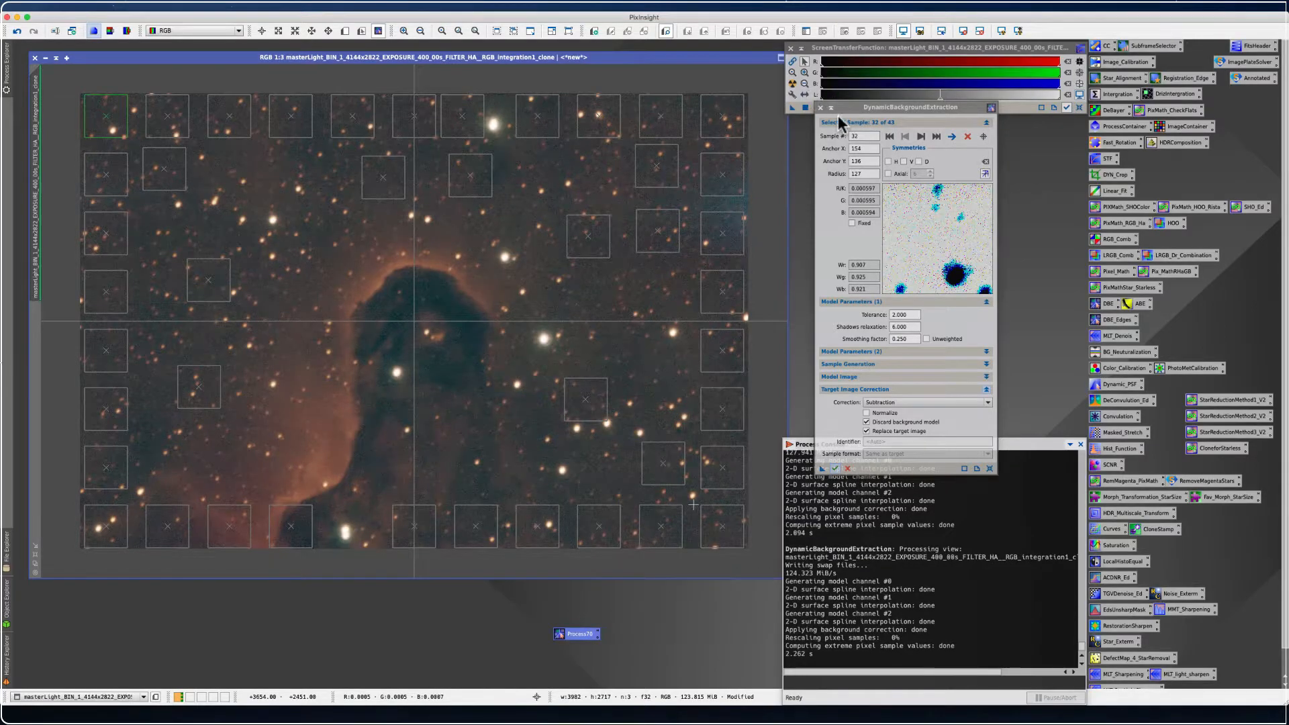
# Close the DynamicBackgroundExtraction session and place its saved process icon beside the DBE_Edges icon
pyautogui.click(820, 108)
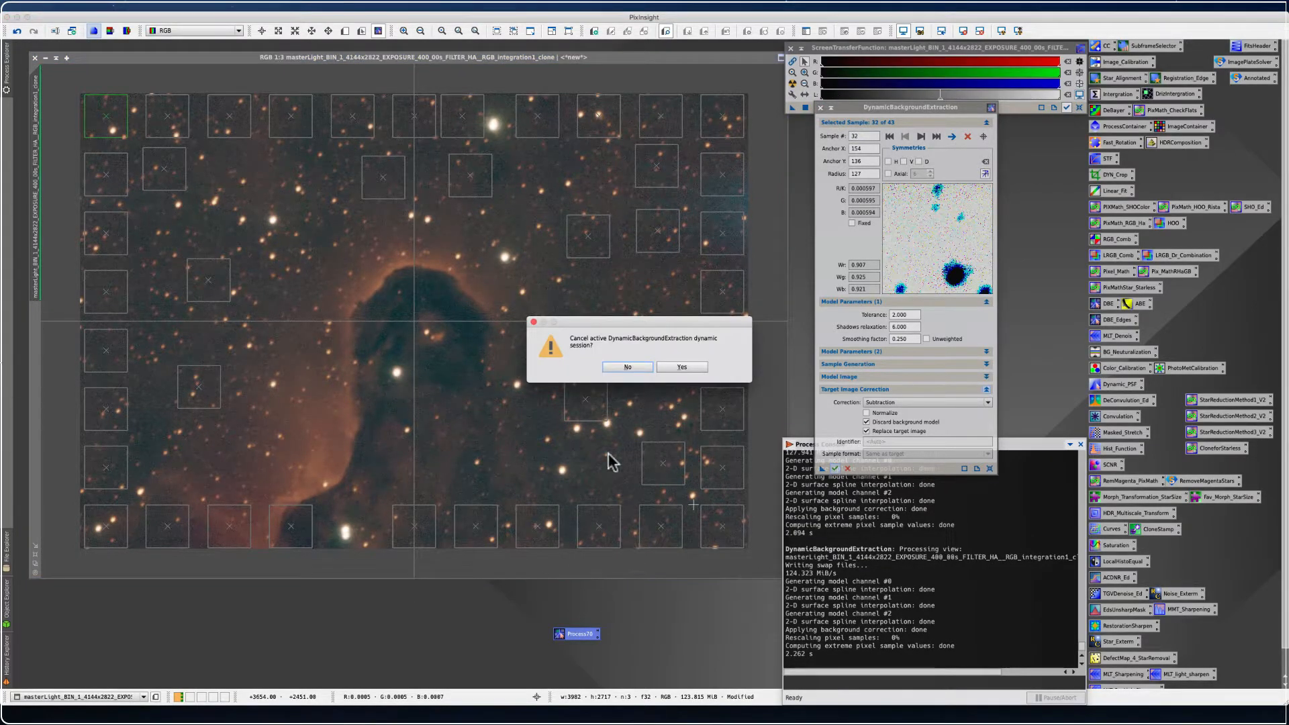
pyautogui.click(682, 367)
pyautogui.moveTo(569, 633); pyautogui.dragTo(1058, 321)
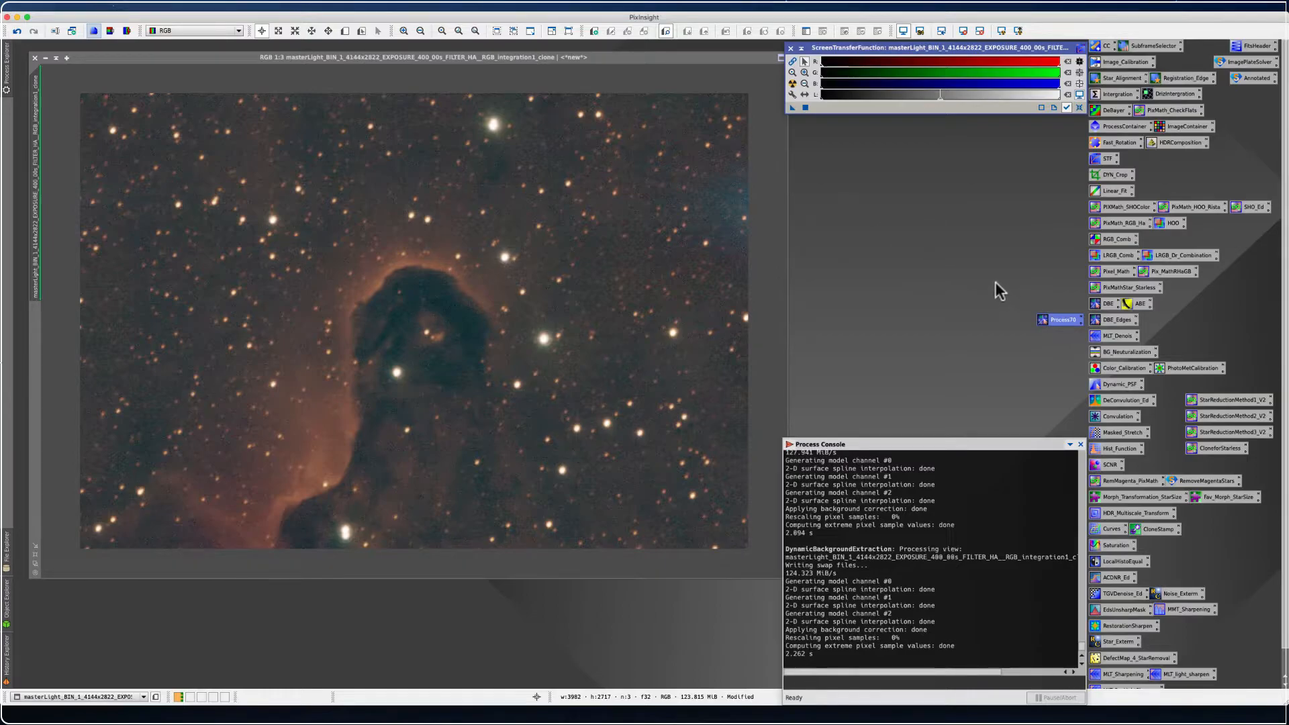
# Examine the model parameters, sample generation and model image settings stored in the DBE_Edges preset, and close it
pyautogui.doubleClick(1105, 321)
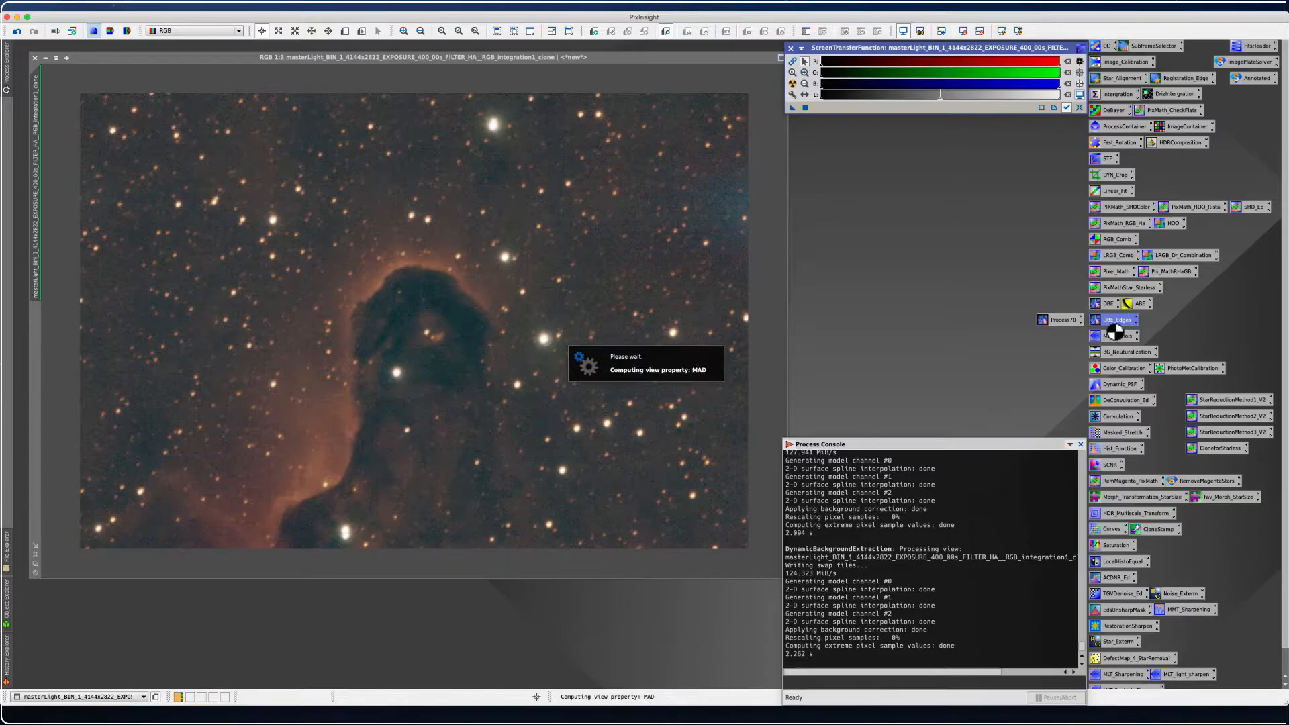
pyautogui.moveTo(1114, 331); pyautogui.dragTo(903, 200)
pyautogui.moveTo(864, 112); pyautogui.dragTo(644, 41)
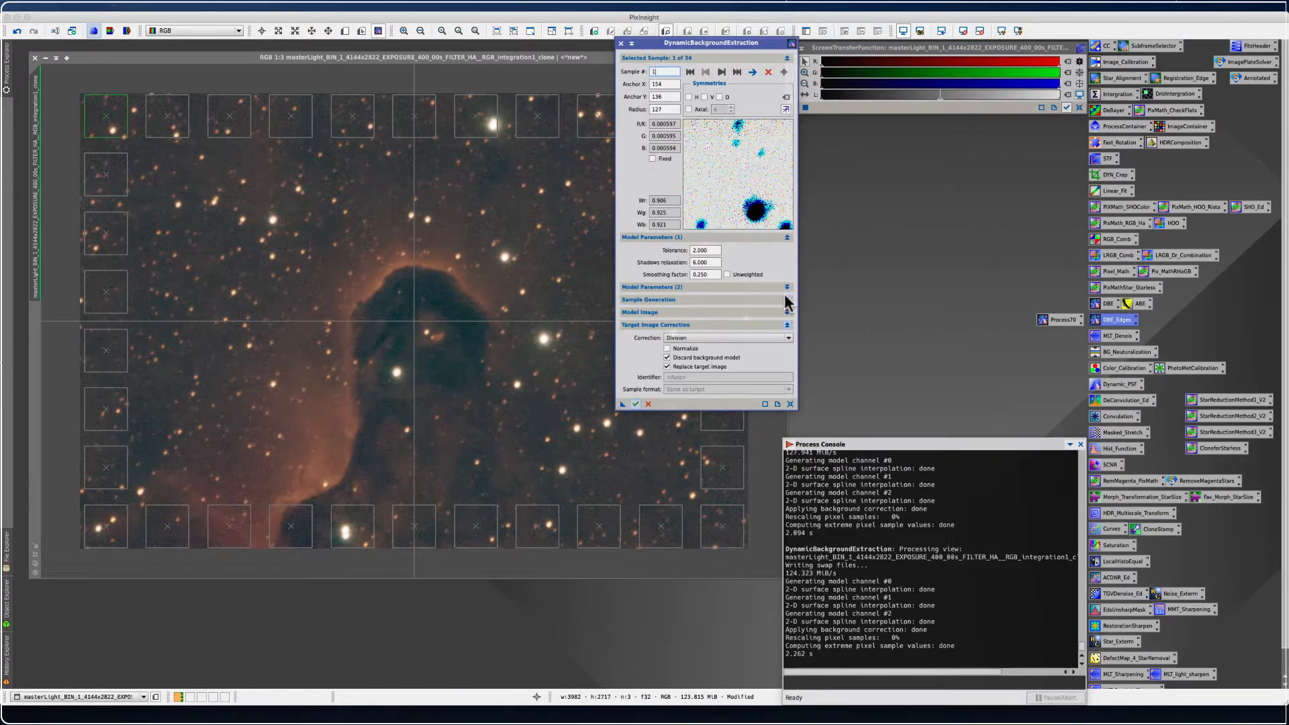
pyautogui.click(788, 288)
pyautogui.click(787, 351)
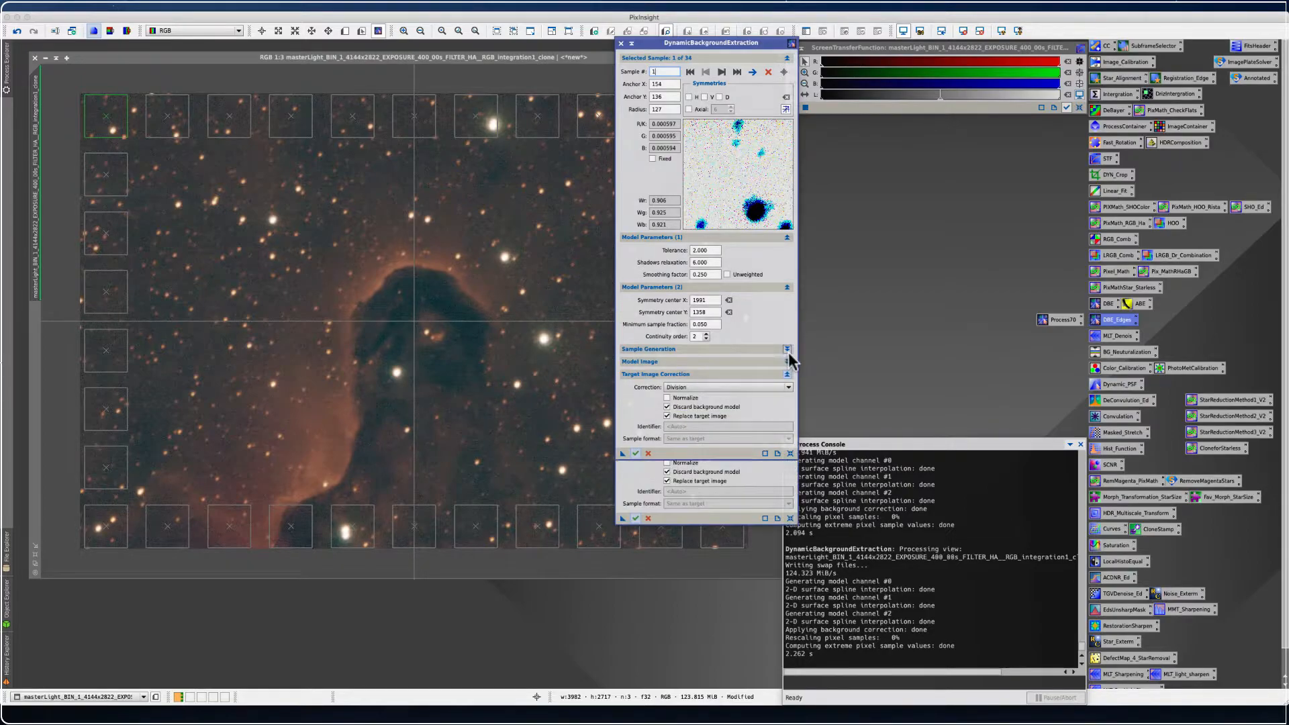
pyautogui.click(786, 428)
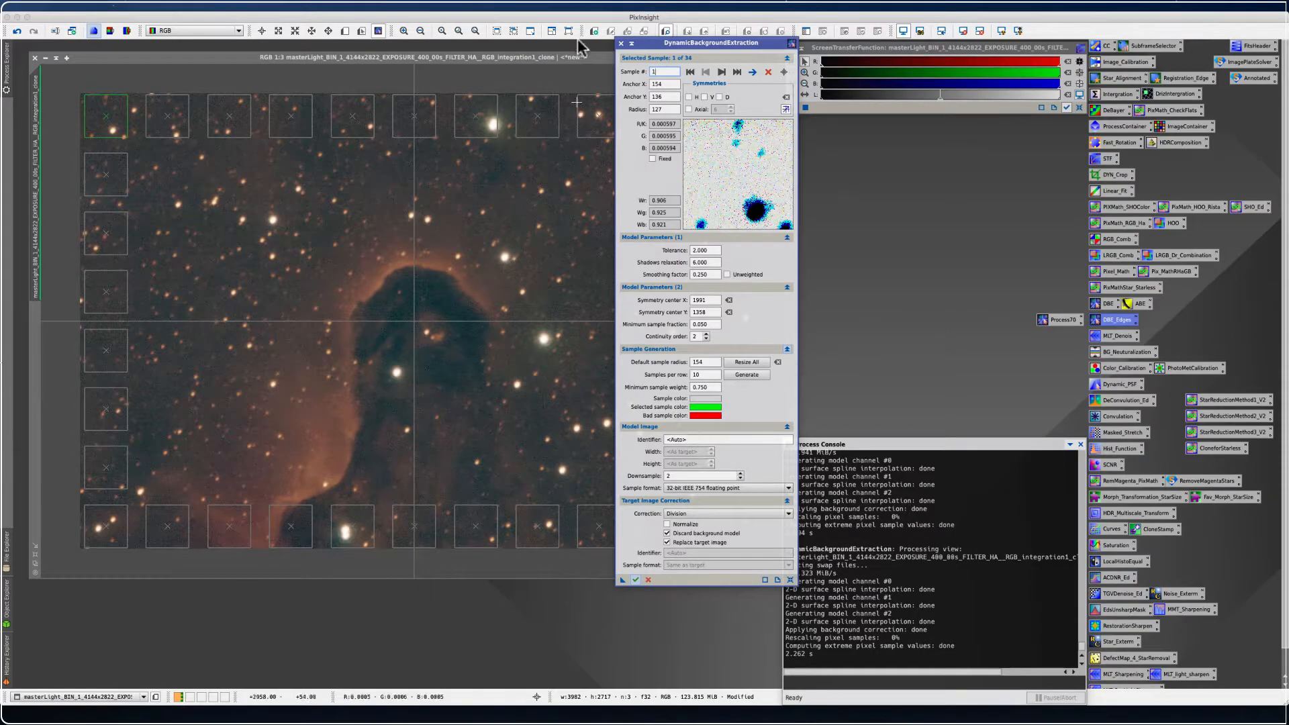
pyautogui.click(621, 44)
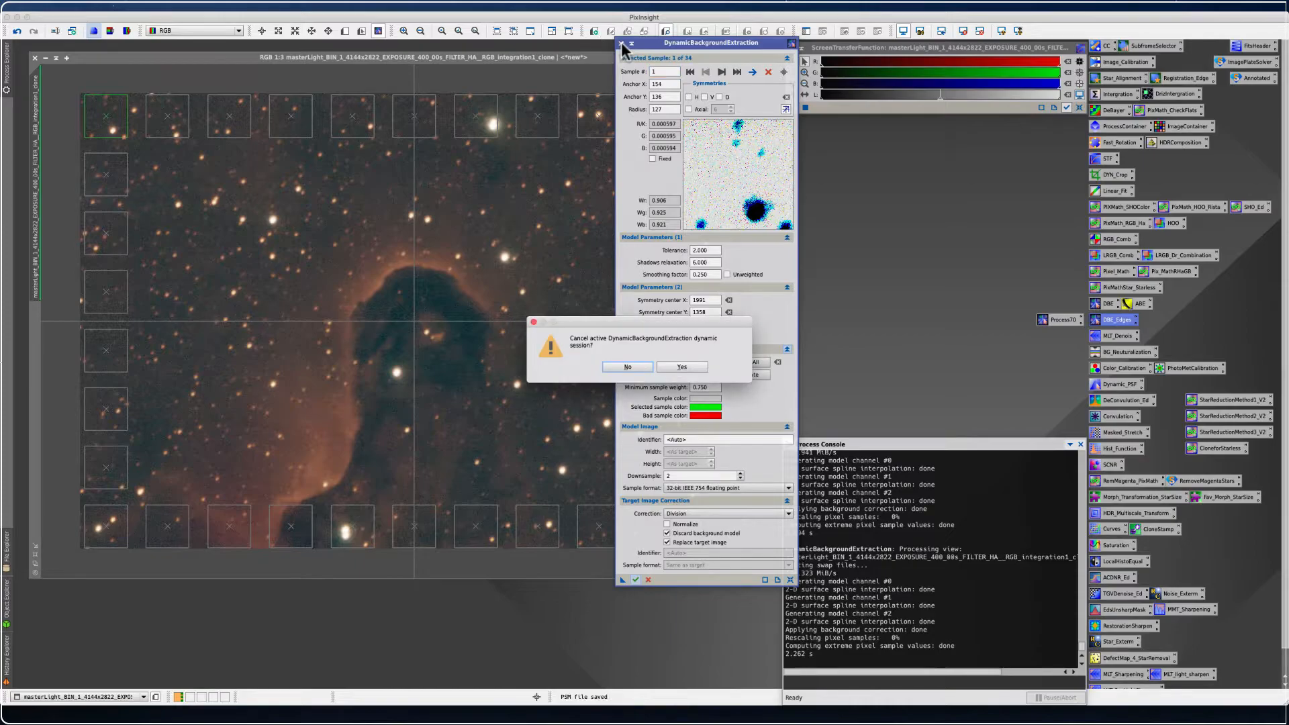
pyautogui.click(686, 368)
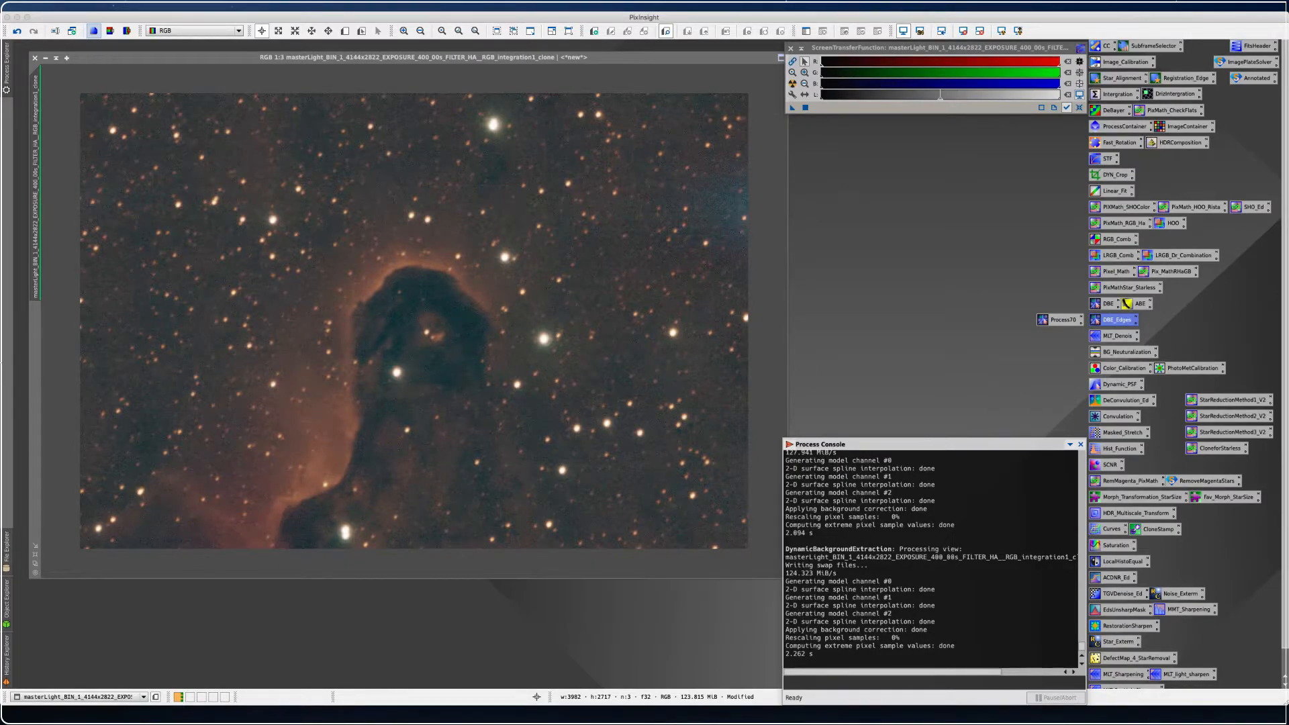
# Load the MLT_Denois noise reduction preset and preview its linear mask on the clone in real time with the screen stretch reset
pyautogui.click(1105, 334)
pyautogui.doubleClick(1105, 334)
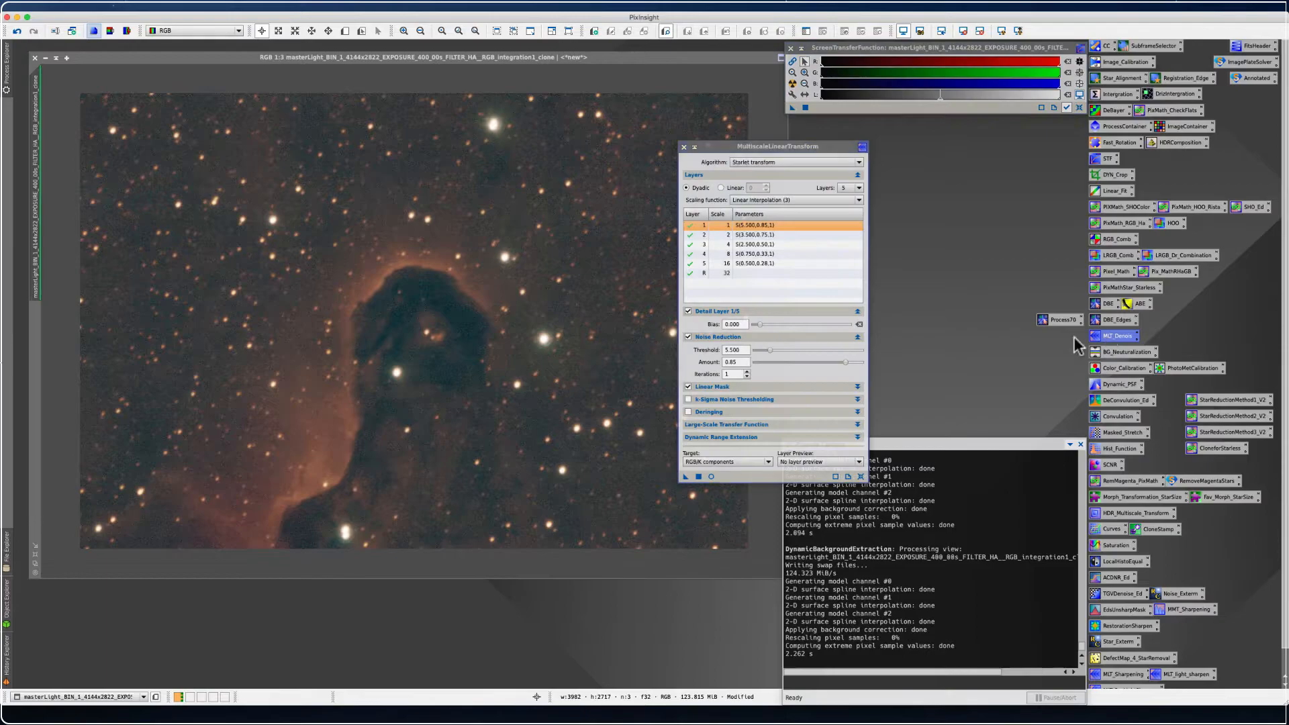
pyautogui.moveTo(703, 146); pyautogui.dragTo(757, 100)
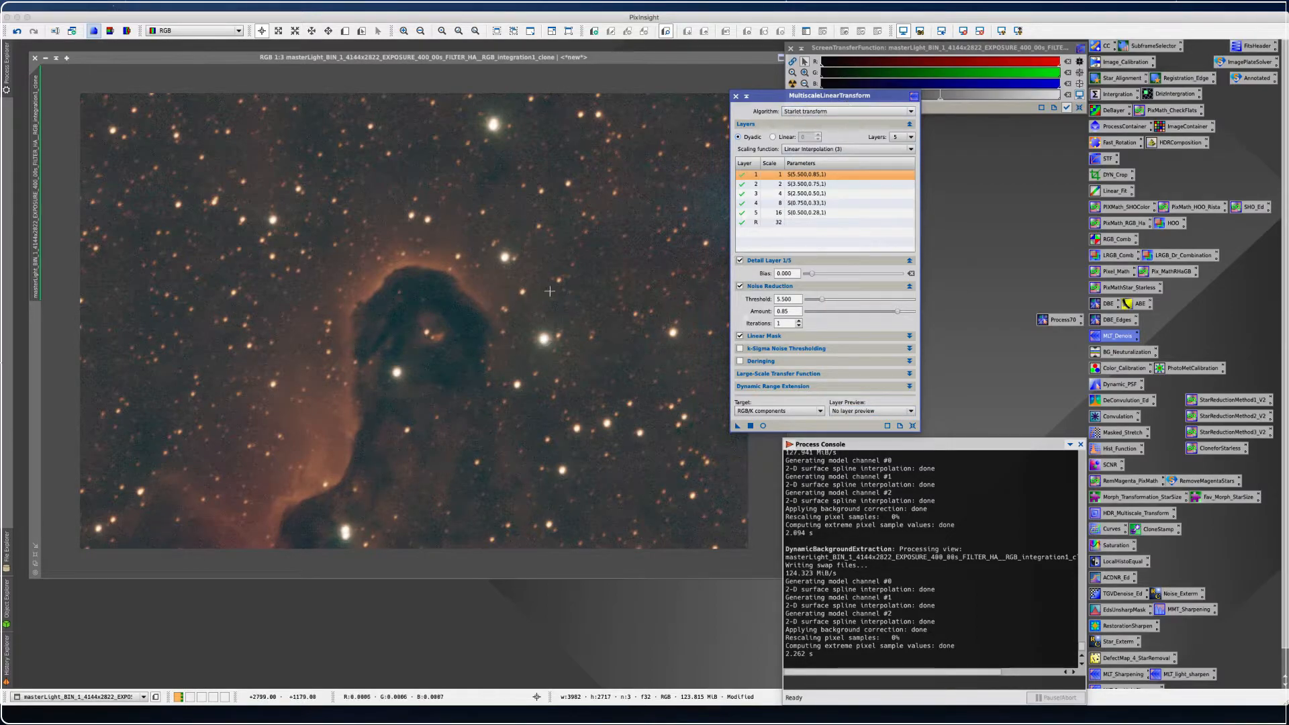
pyautogui.click(909, 336)
pyautogui.click(778, 347)
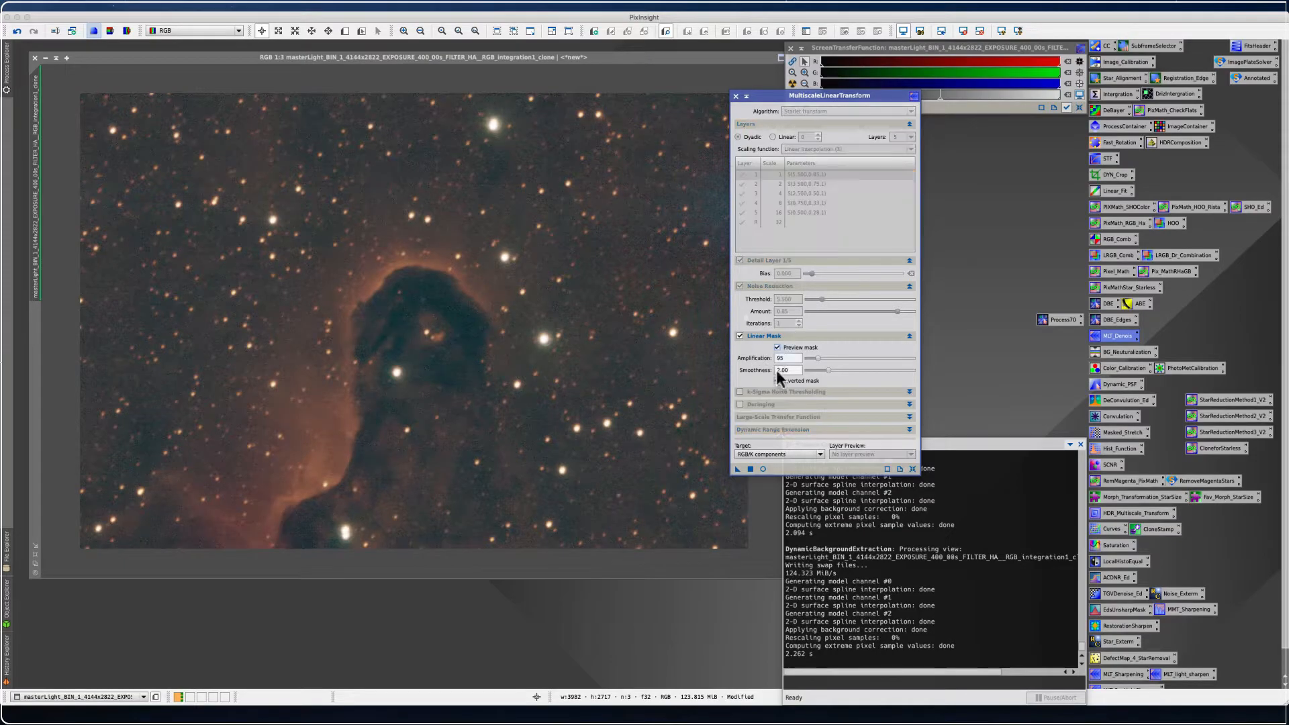
pyautogui.click(764, 468)
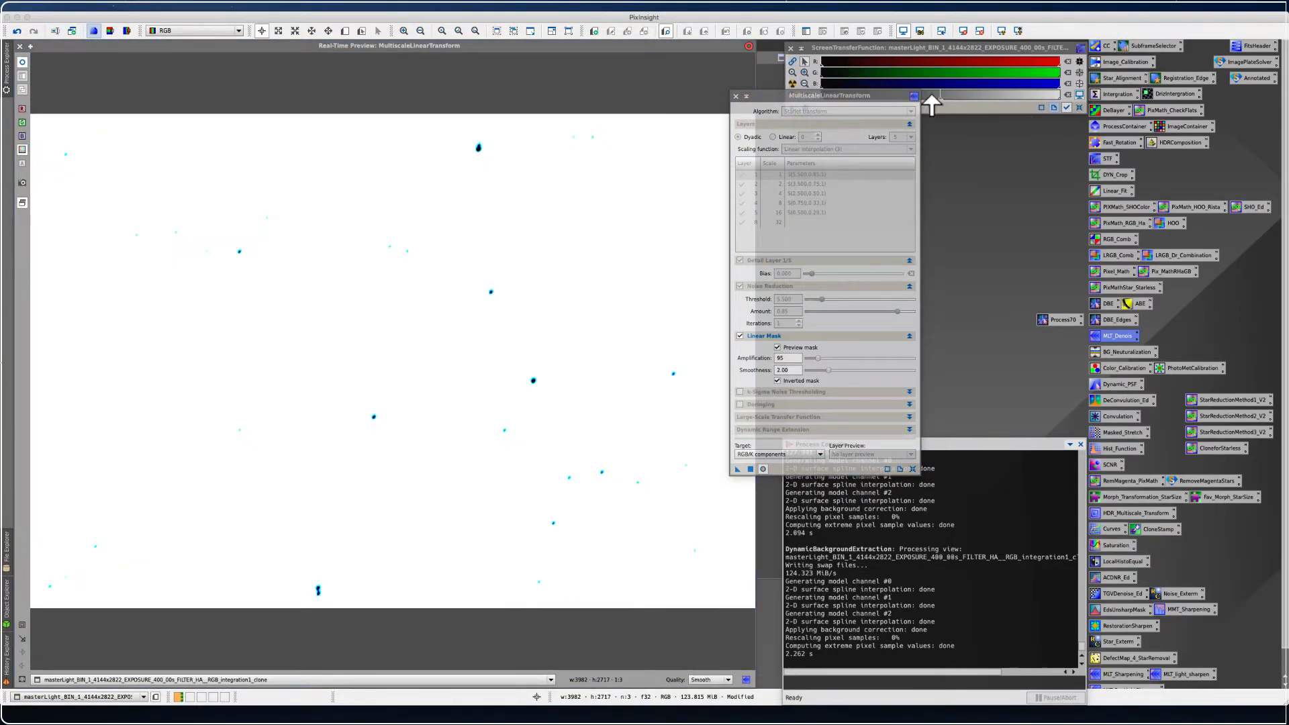
pyautogui.click(1078, 103)
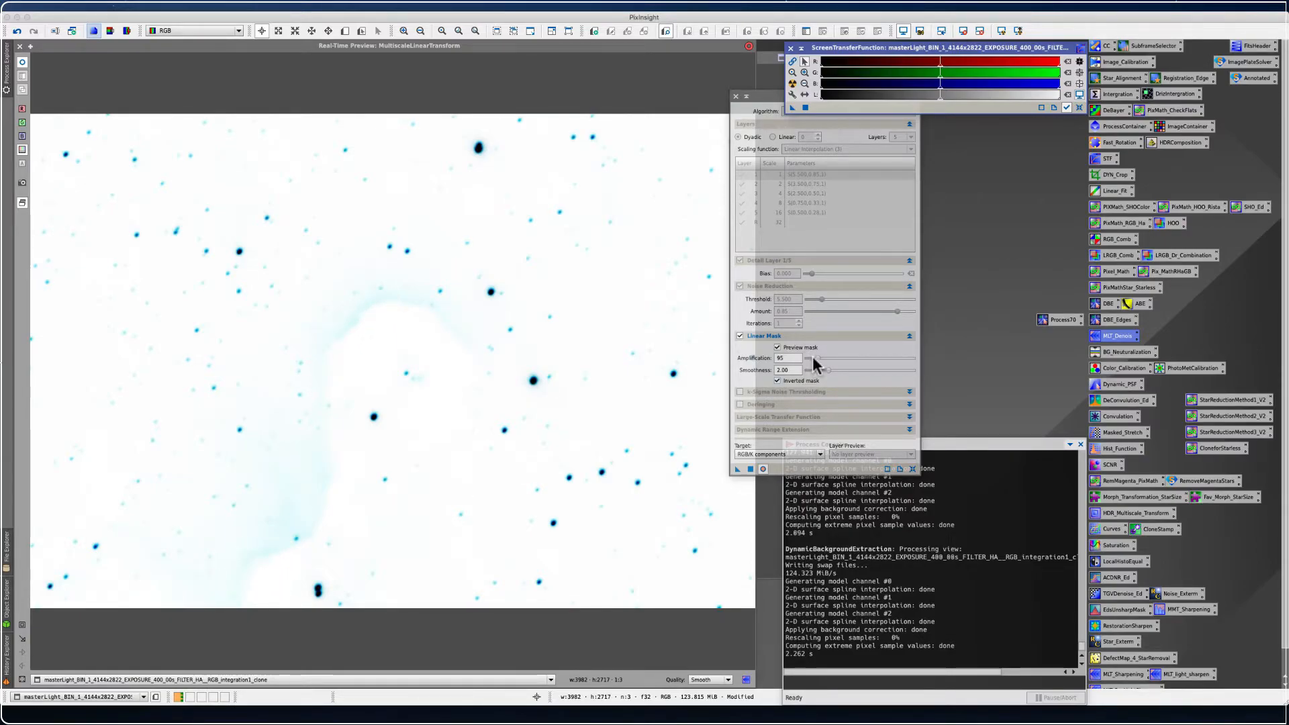
# Set the linear mask amplification to 160, end the mask preview and auto-stretch the clone's display
pyautogui.moveTo(817, 358); pyautogui.dragTo(824, 362)
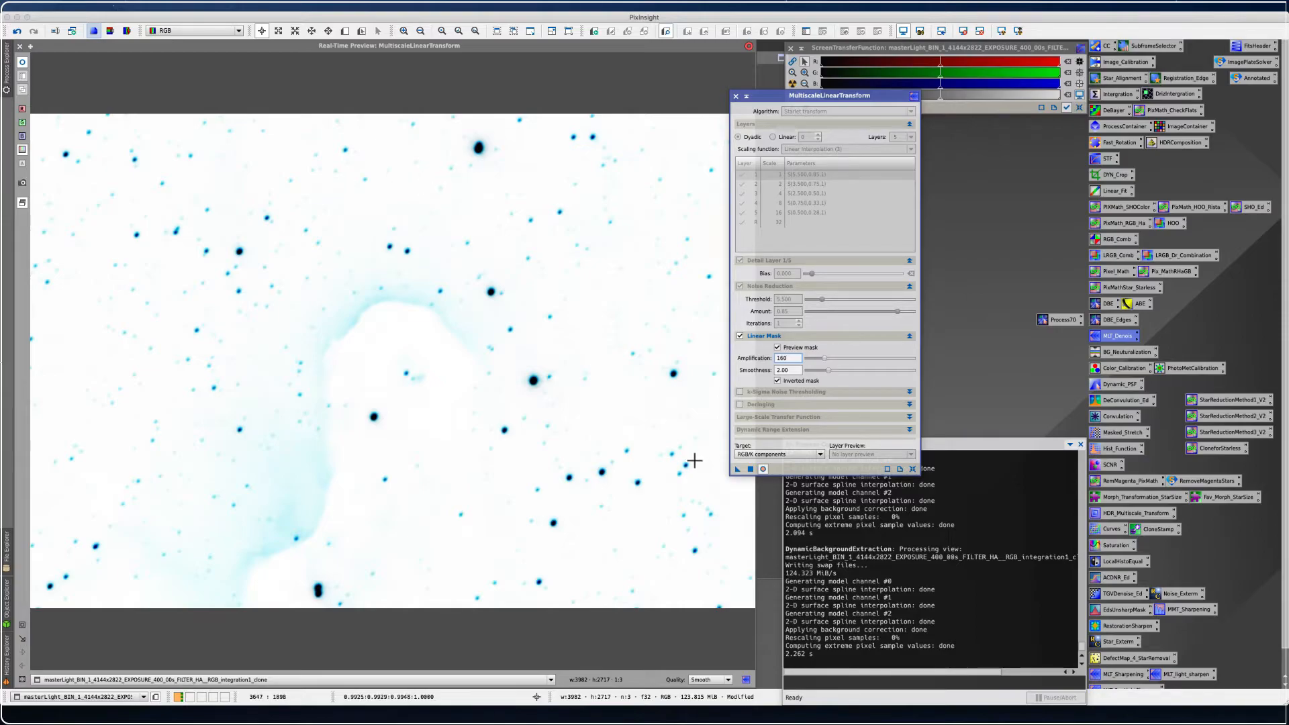
pyautogui.click(777, 348)
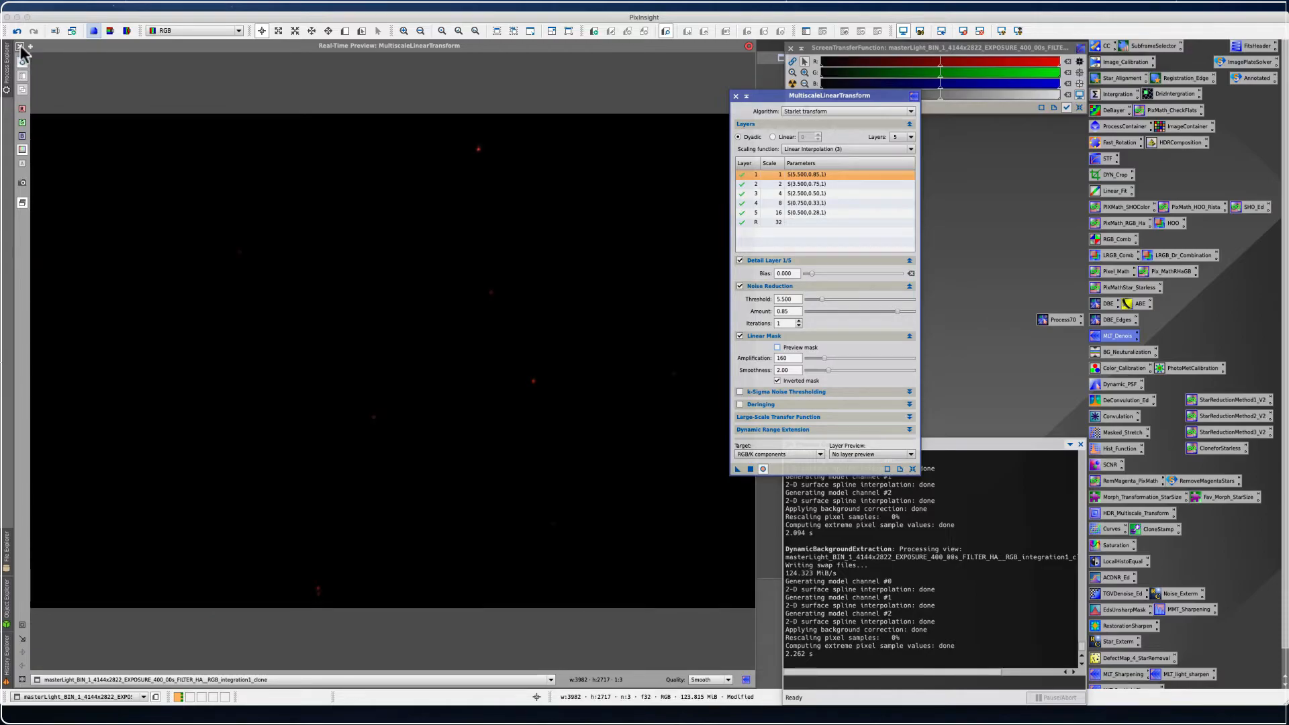
pyautogui.click(27, 47)
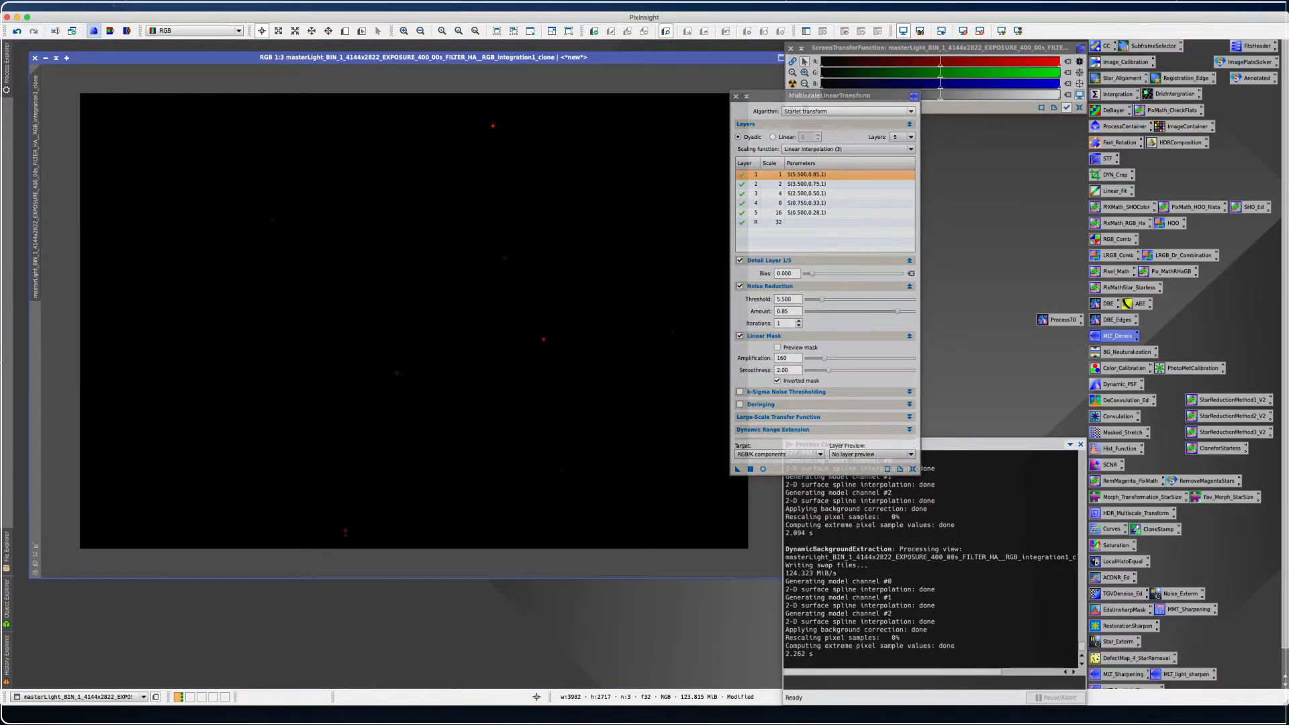
pyautogui.click(792, 83)
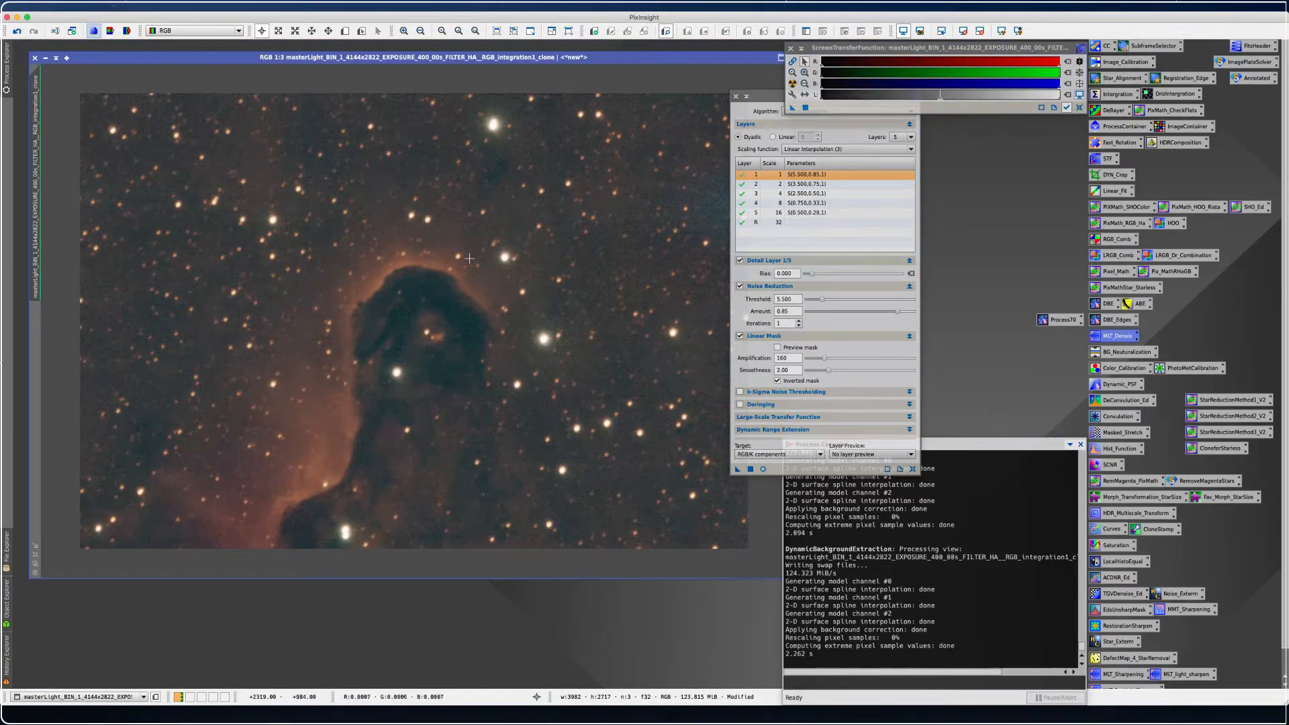
# Apply the MultiscaleLinearTransform noise reduction to the 2-Pix clone and close its settings
pyautogui.scroll(2, 266, 291)
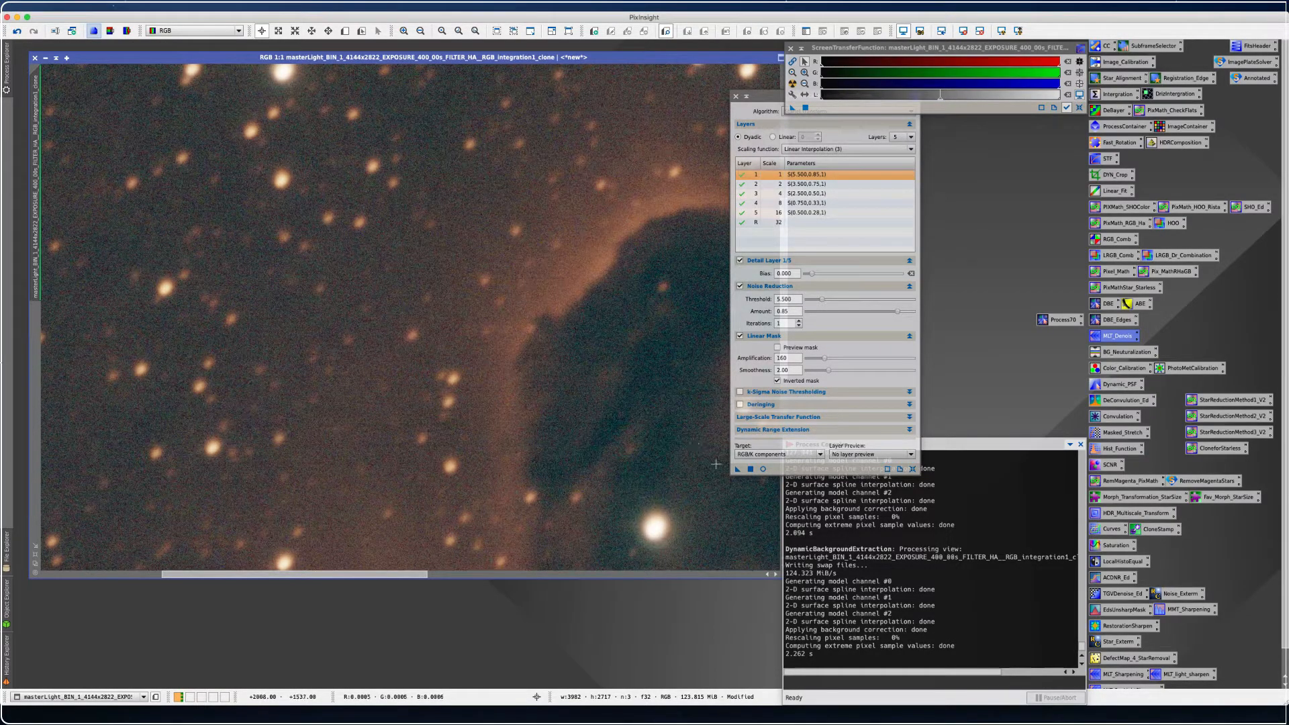
pyautogui.moveTo(737, 469); pyautogui.dragTo(441, 385)
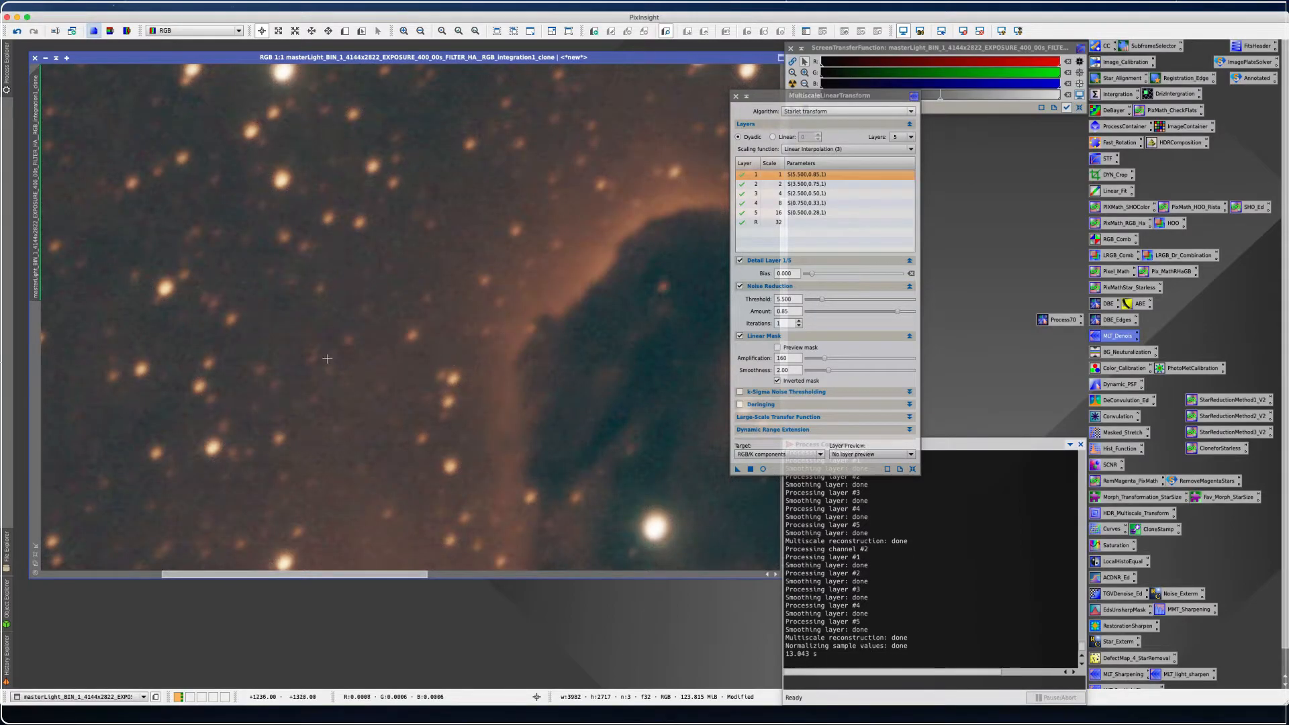
pyautogui.click(736, 96)
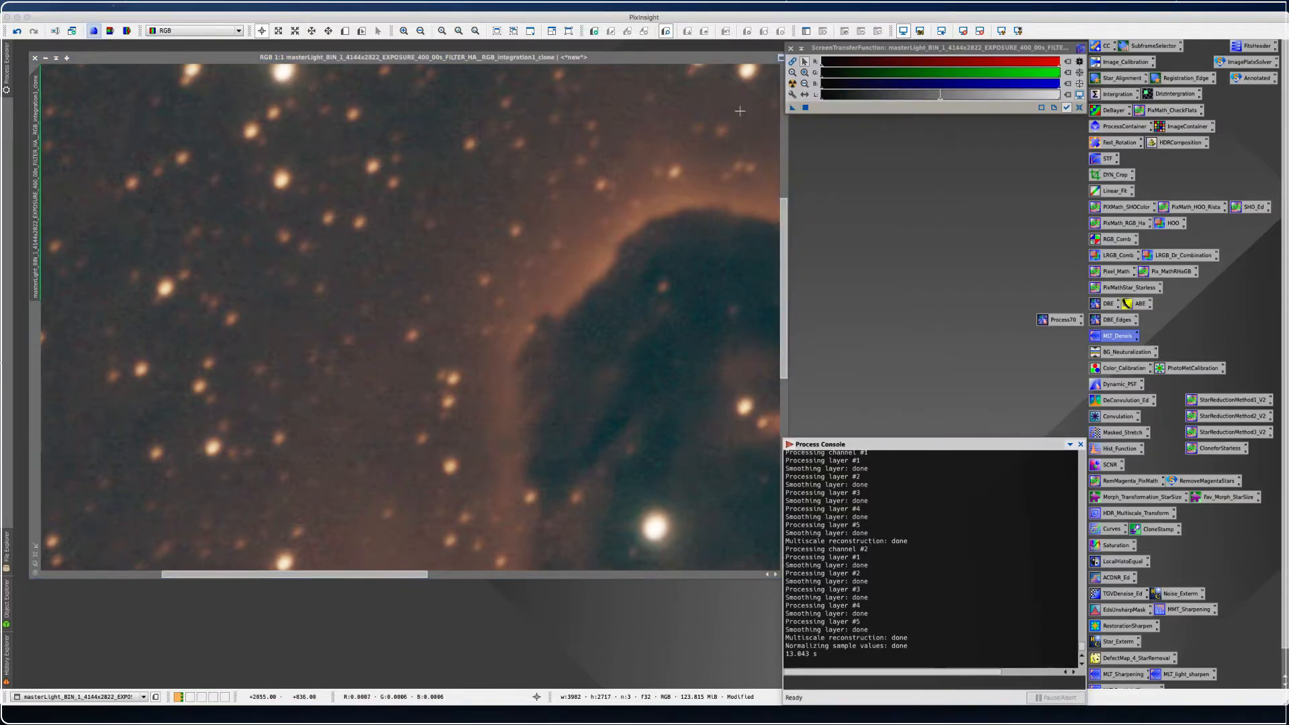
# Examine the NoiseXTerminator denoise and detail settings without applying them, and inspect the noise-reduced clone at several magnifications
pyautogui.doubleClick(1160, 592)
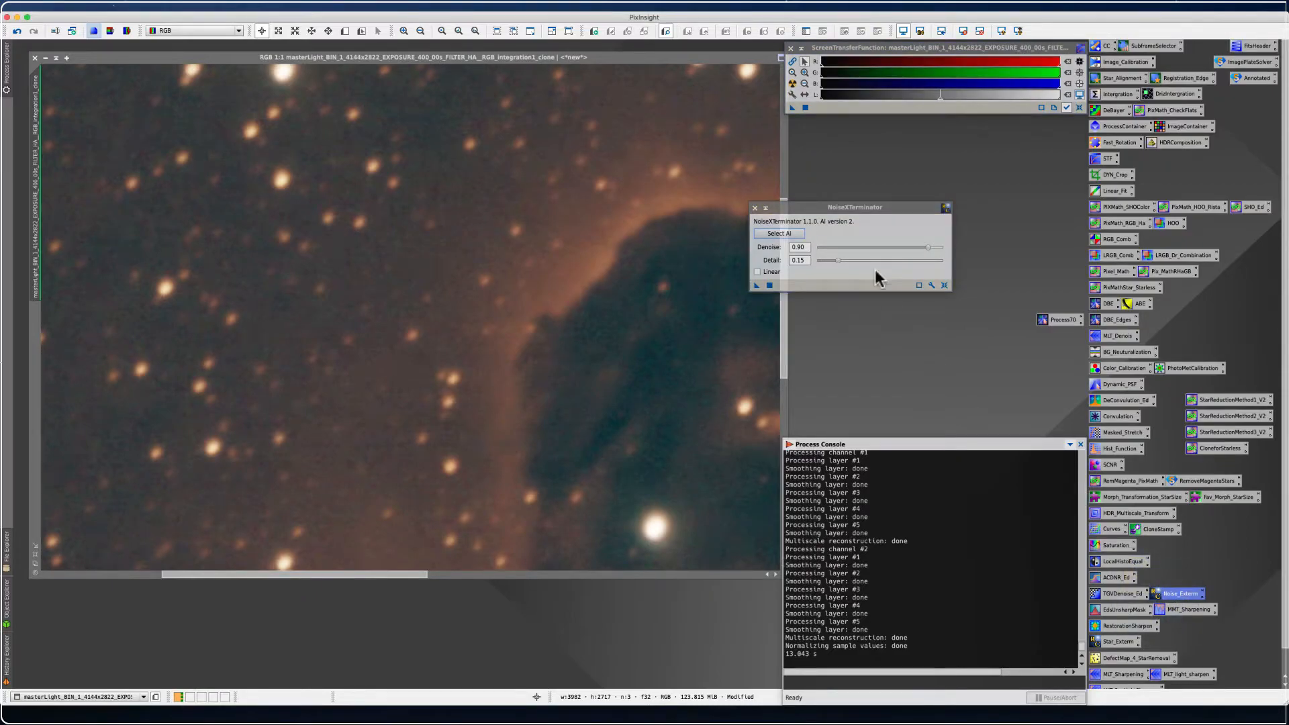
pyautogui.moveTo(795, 206); pyautogui.dragTo(862, 184)
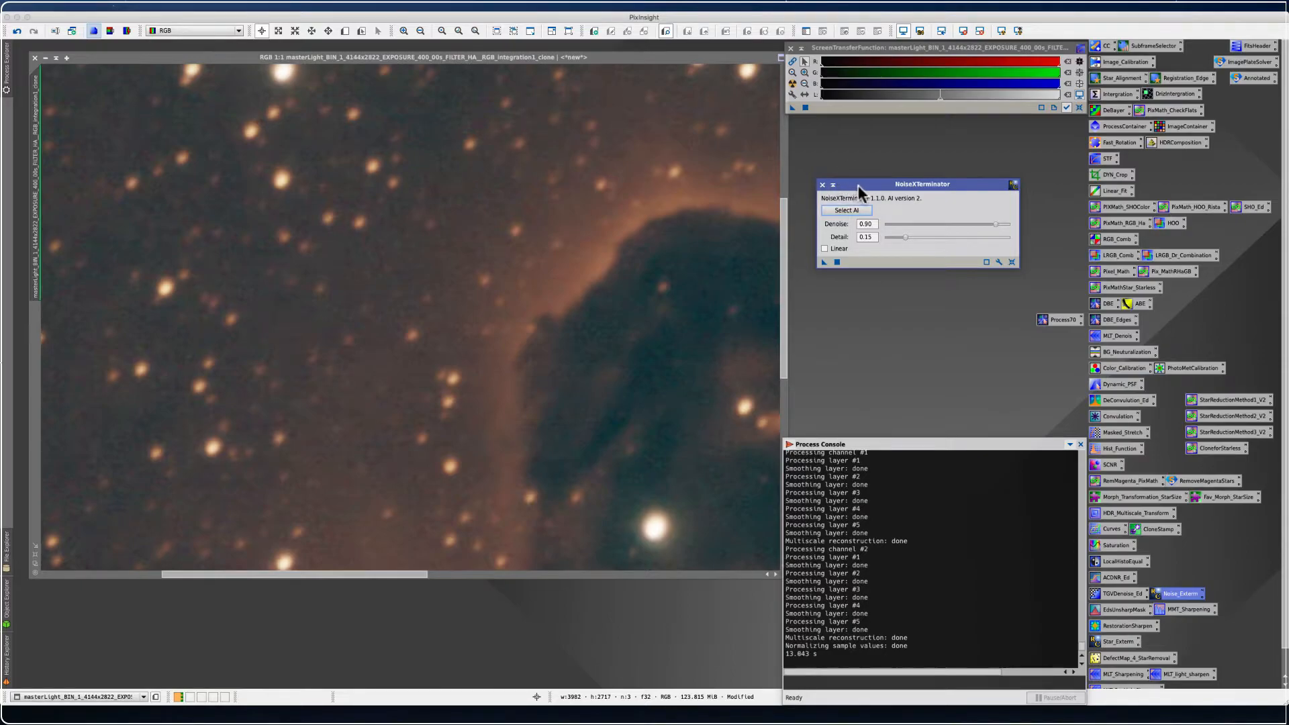
pyautogui.moveTo(857, 186); pyautogui.dragTo(851, 171)
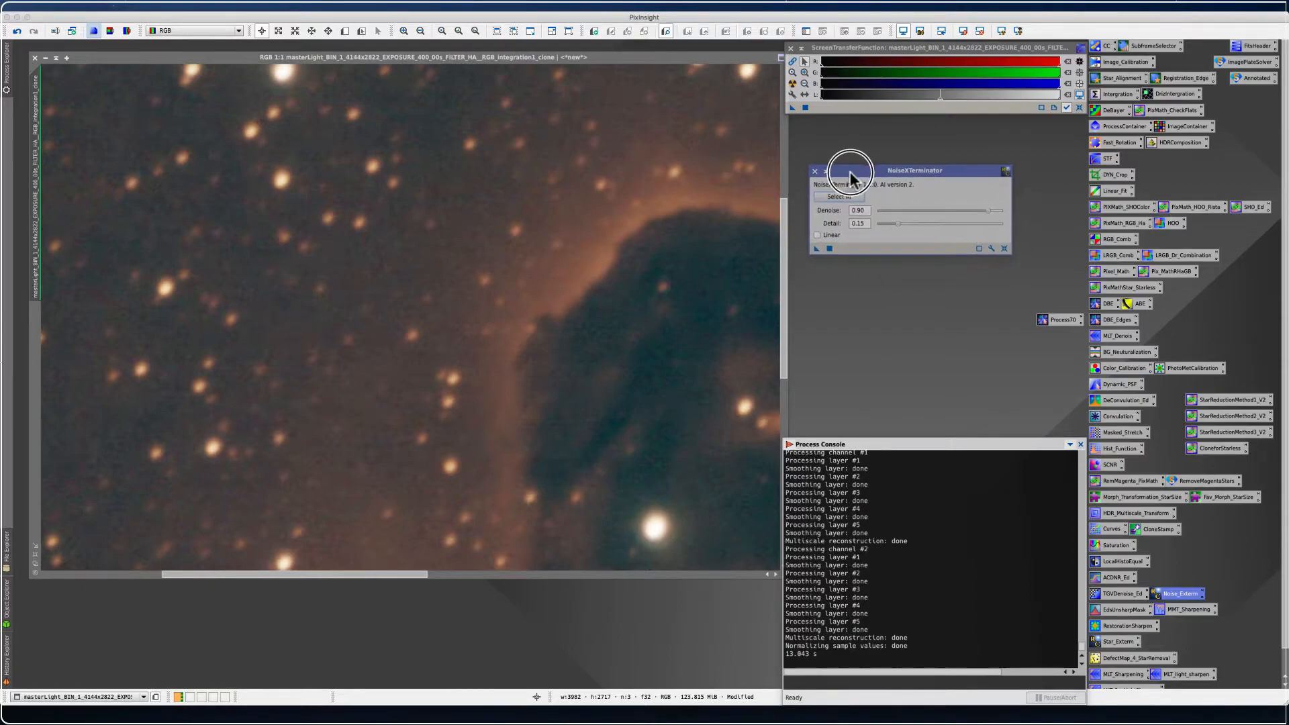
pyautogui.click(813, 171)
pyautogui.scroll(-3, 370, 302)
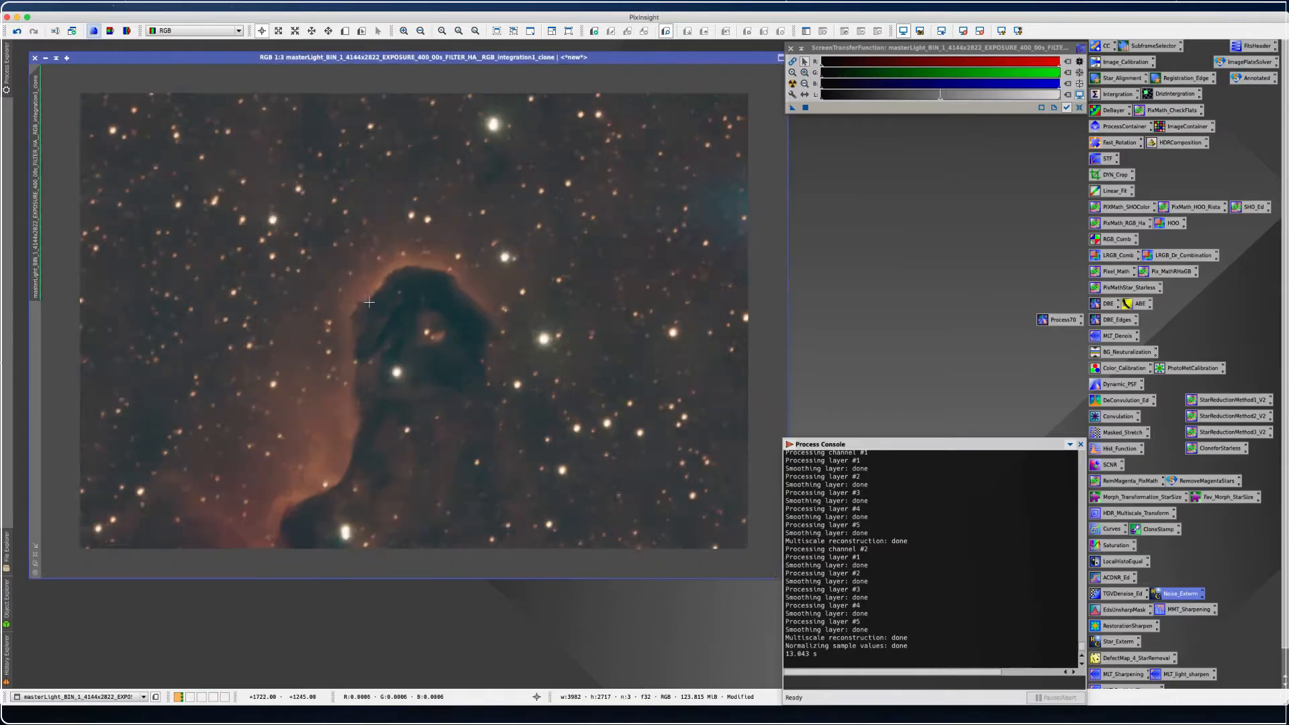
pyautogui.scroll(2, 371, 302)
pyautogui.scroll(-1, 371, 302)
pyautogui.scroll(1, 371, 302)
pyautogui.scroll(-1, 371, 302)
pyautogui.scroll(1, 371, 301)
# Color-calibrate the 2-Pix clone with the AutoColor script, then reset and recompute its screen auto-stretch
pyautogui.click(270, 5)
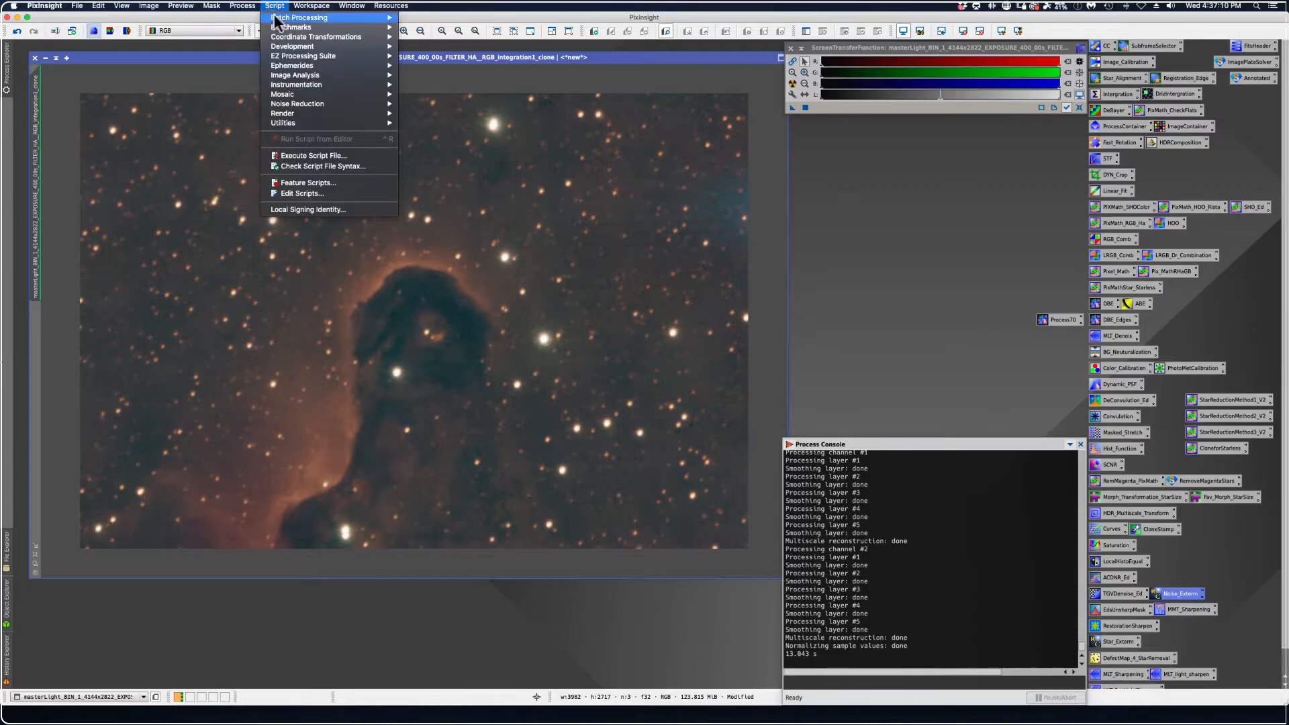
pyautogui.moveTo(283, 123)
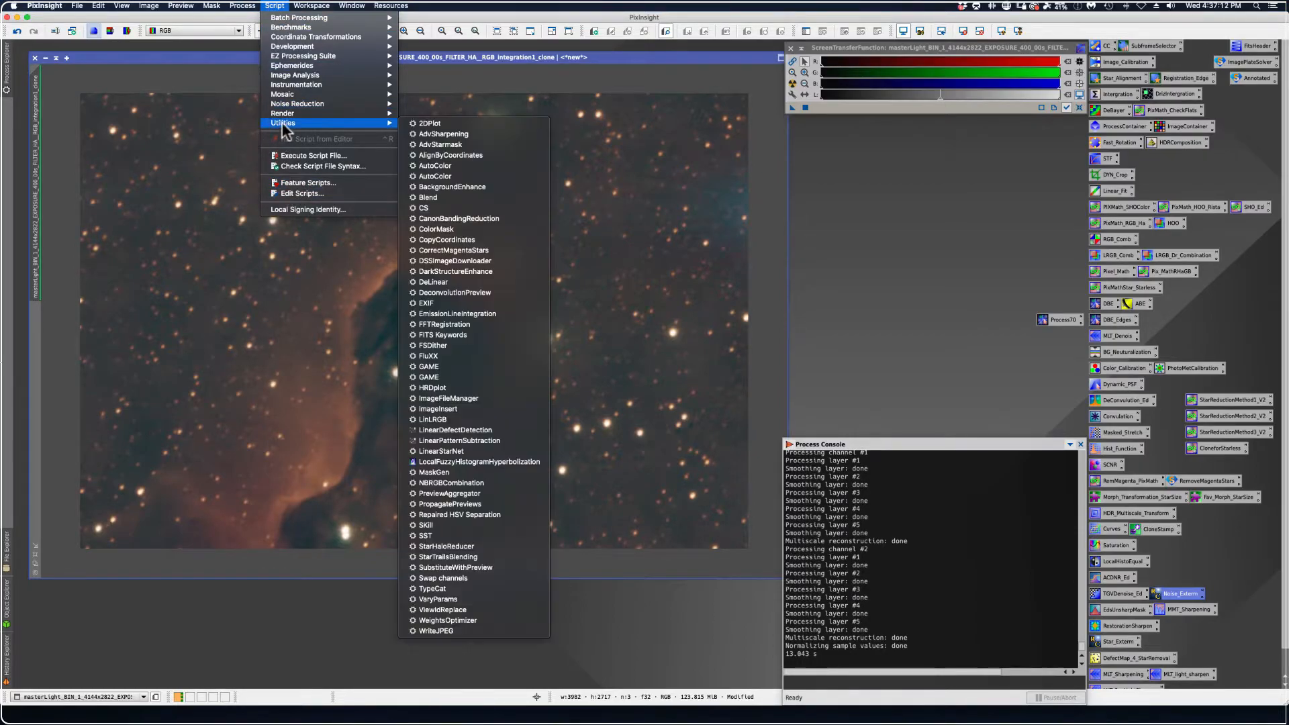
pyautogui.click(427, 176)
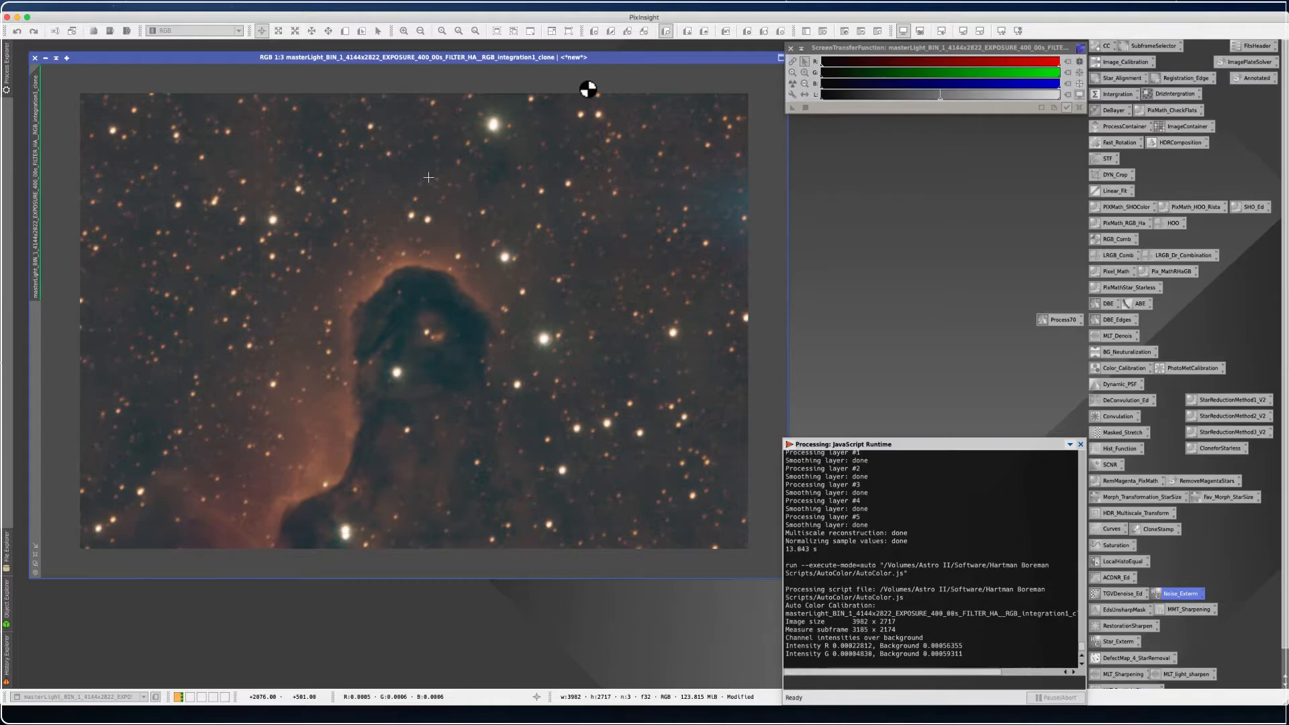
pyautogui.click(1077, 107)
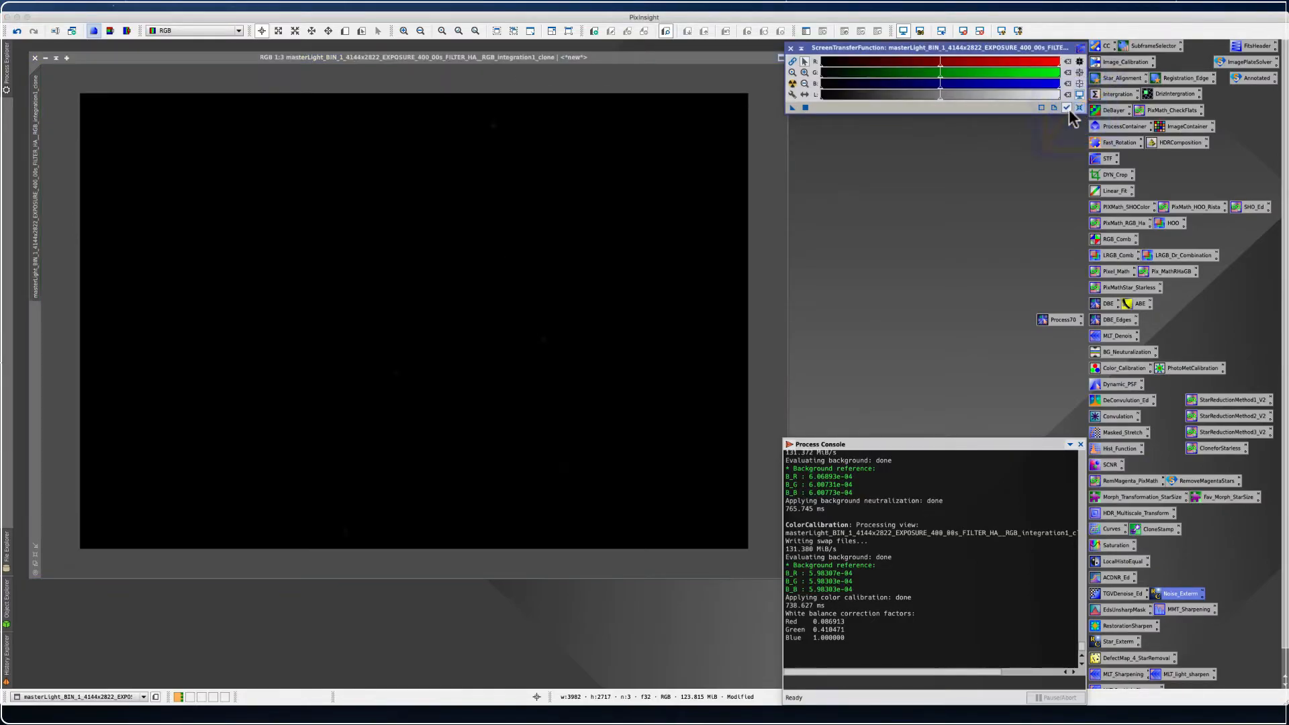
pyautogui.click(793, 83)
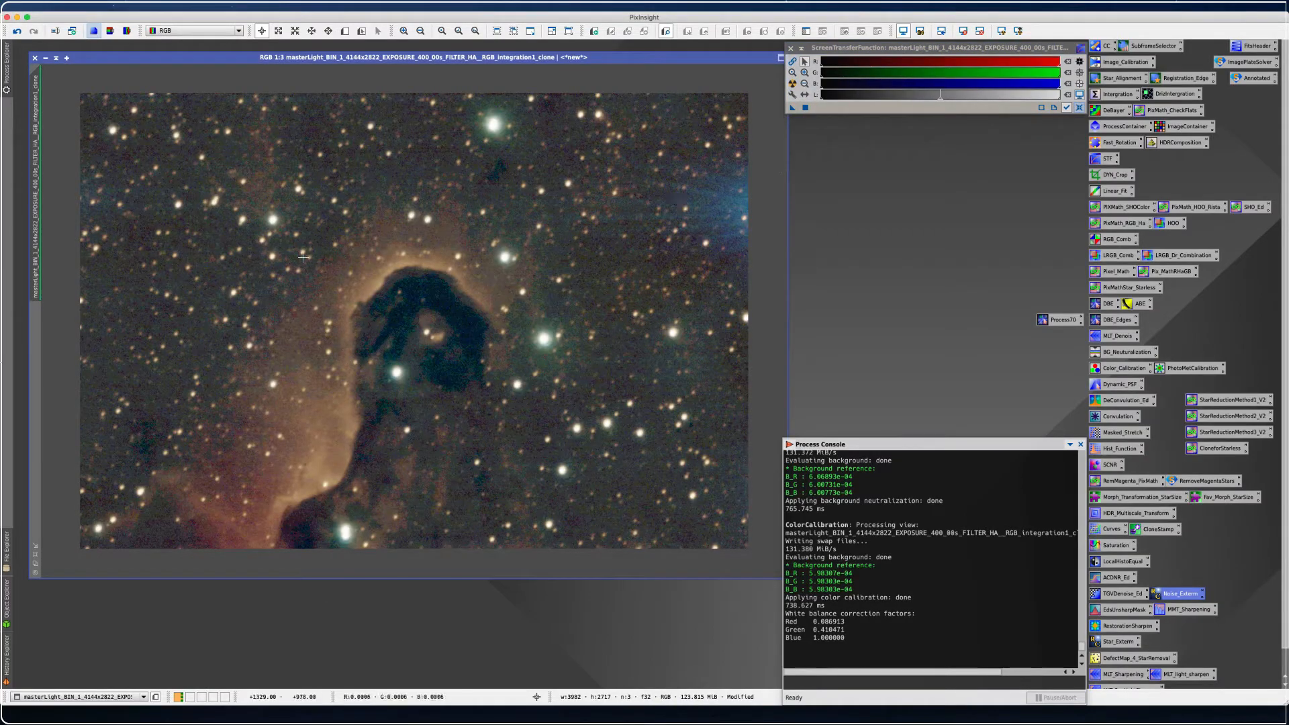
# Examine the PhotometricColorCalibration and ColorCalibration settings without applying either process, and close both dialogs
pyautogui.moveTo(177, 57); pyautogui.dragTo(183, 56)
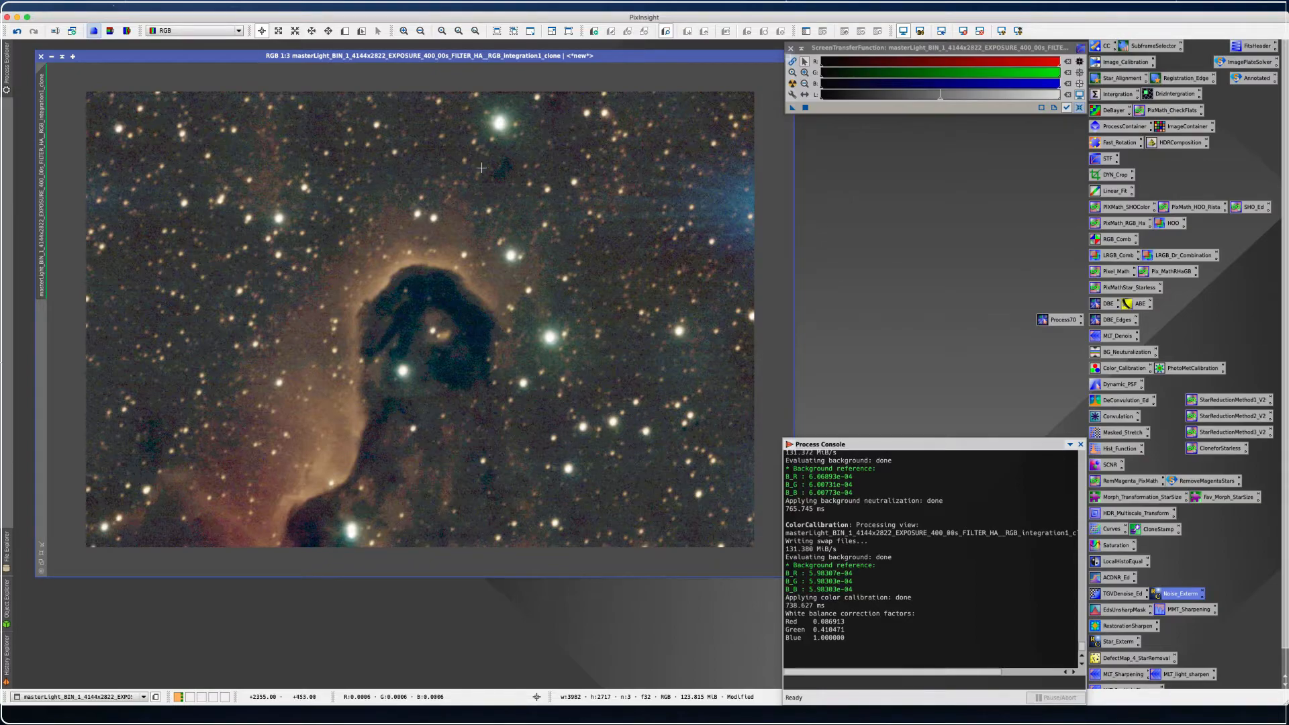
pyautogui.click(1177, 369)
pyautogui.doubleClick(1177, 369)
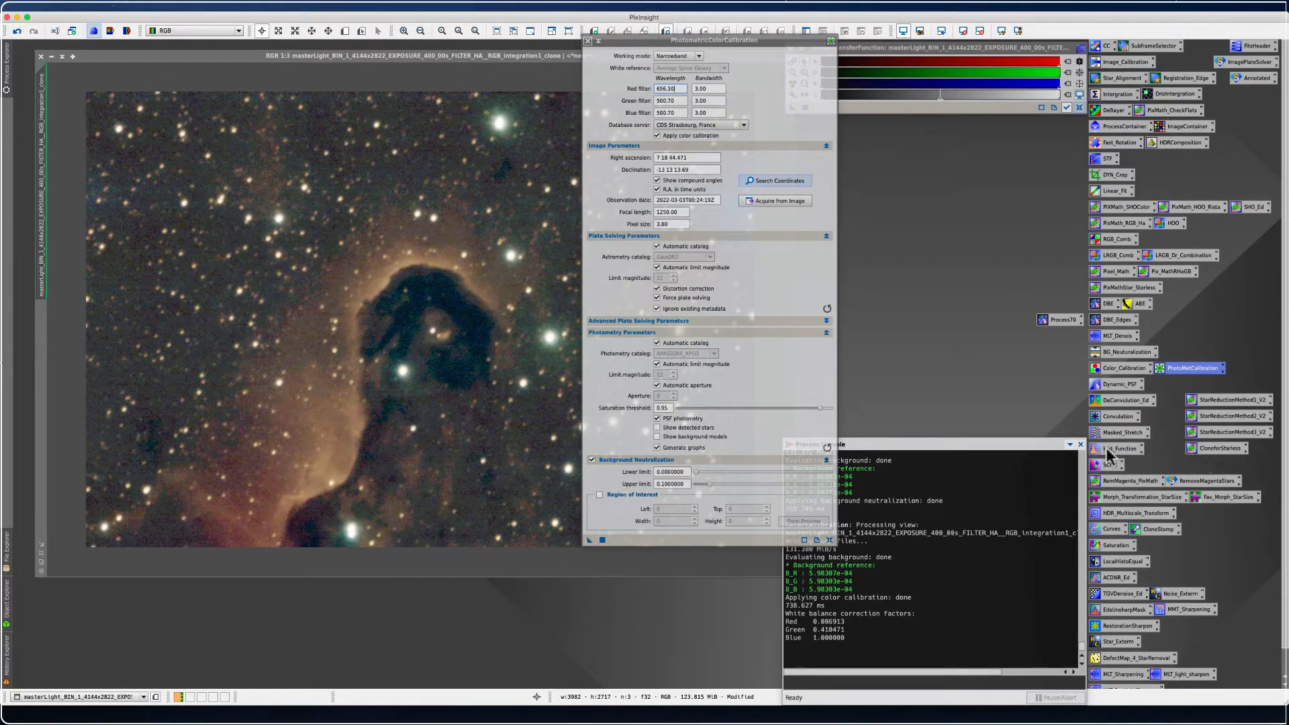
pyautogui.click(243, 5)
pyautogui.moveTo(254, 20)
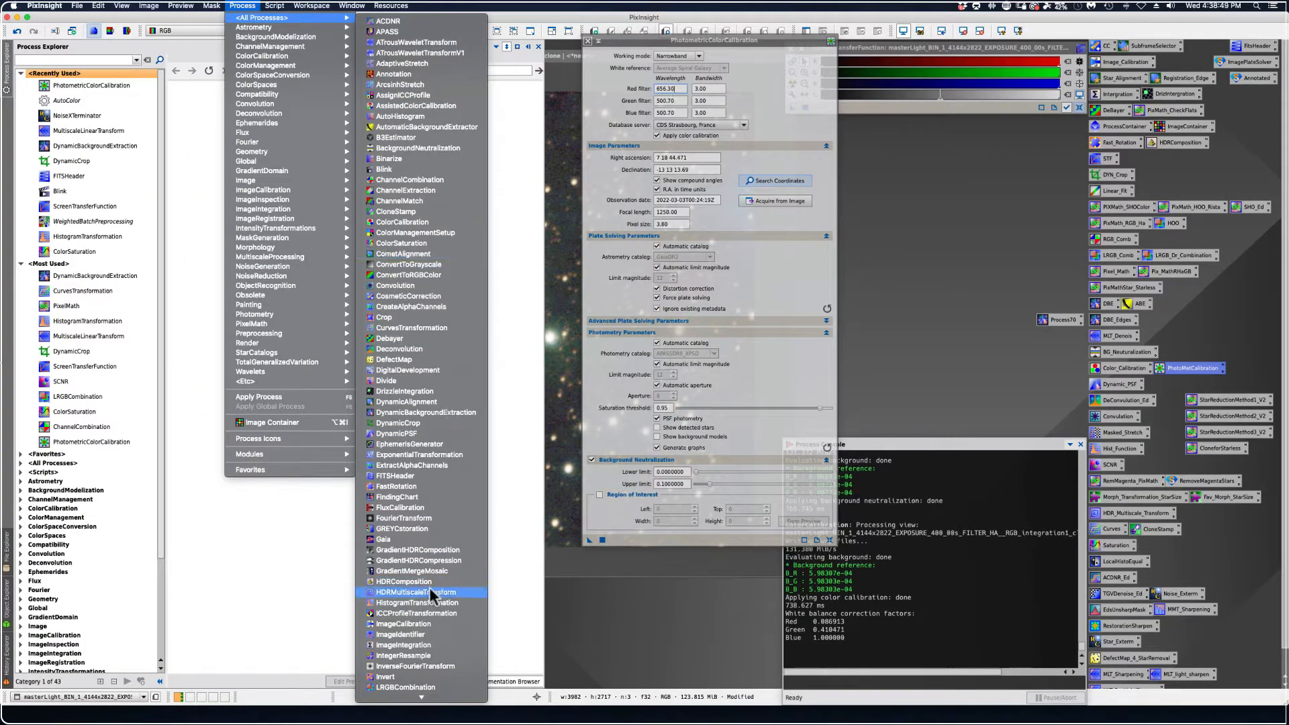
pyautogui.click(391, 224)
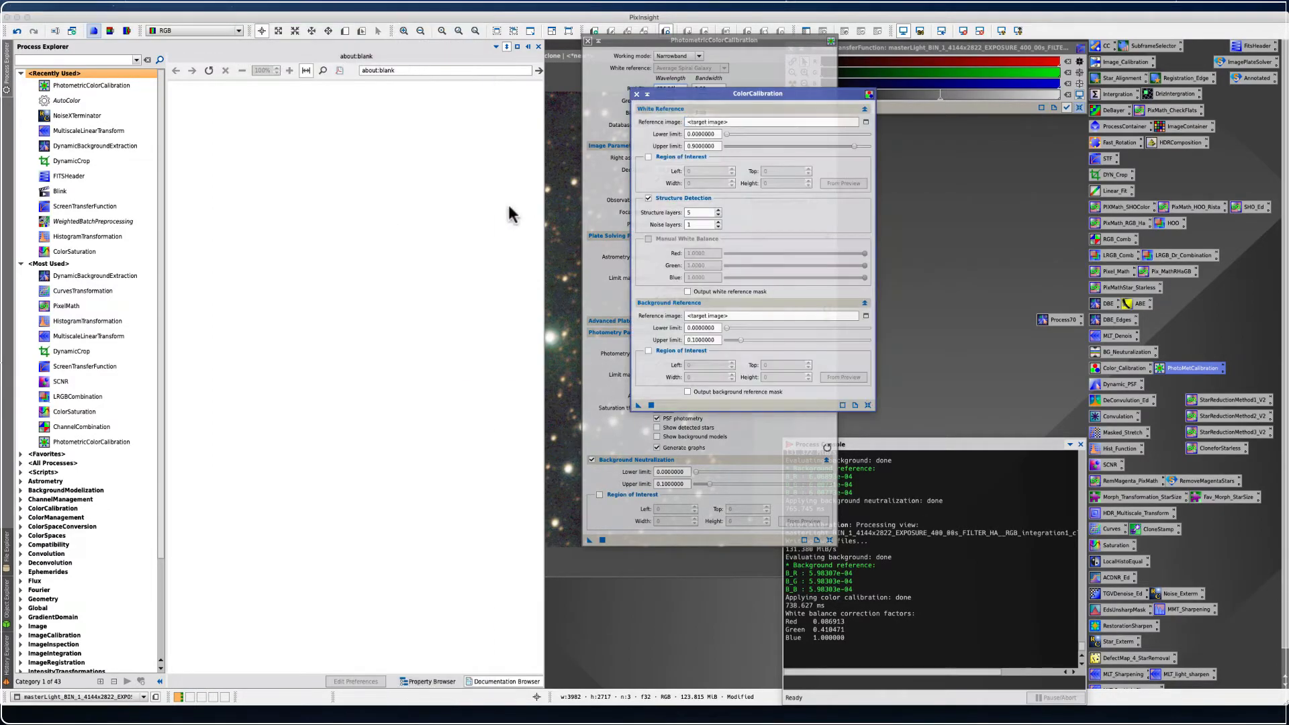
pyautogui.click(636, 94)
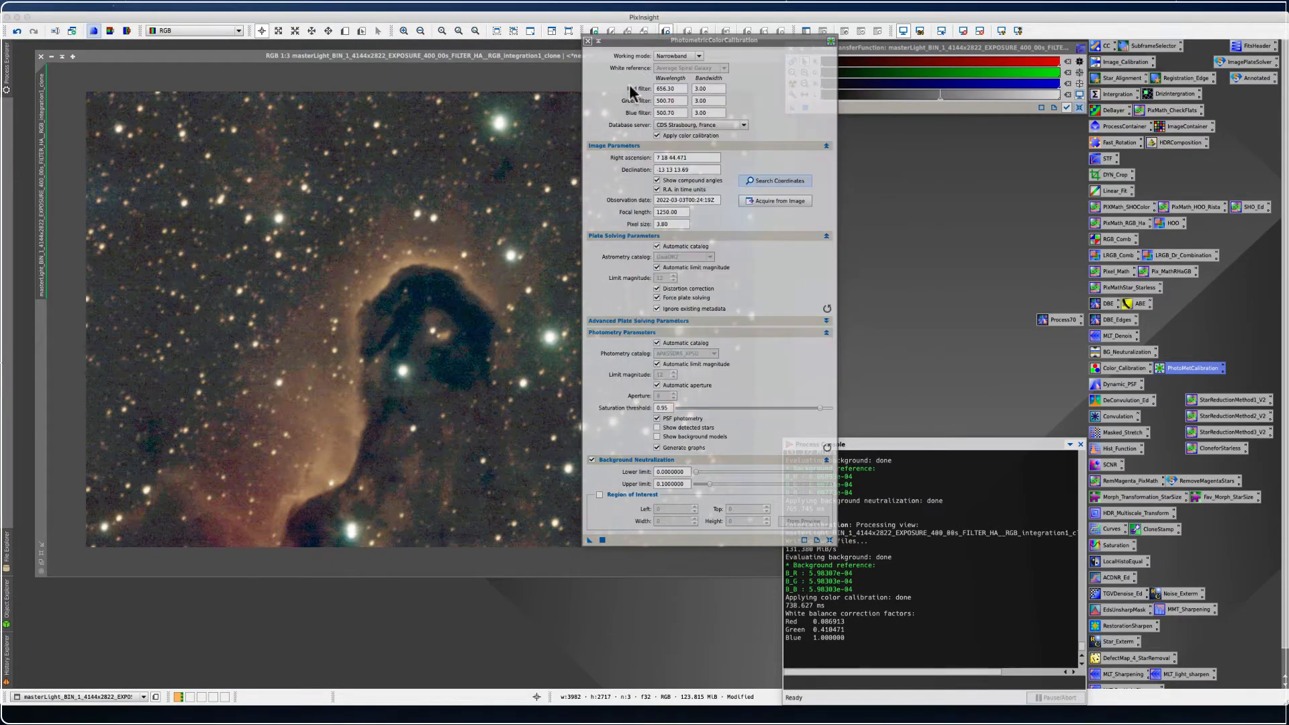
pyautogui.click(588, 41)
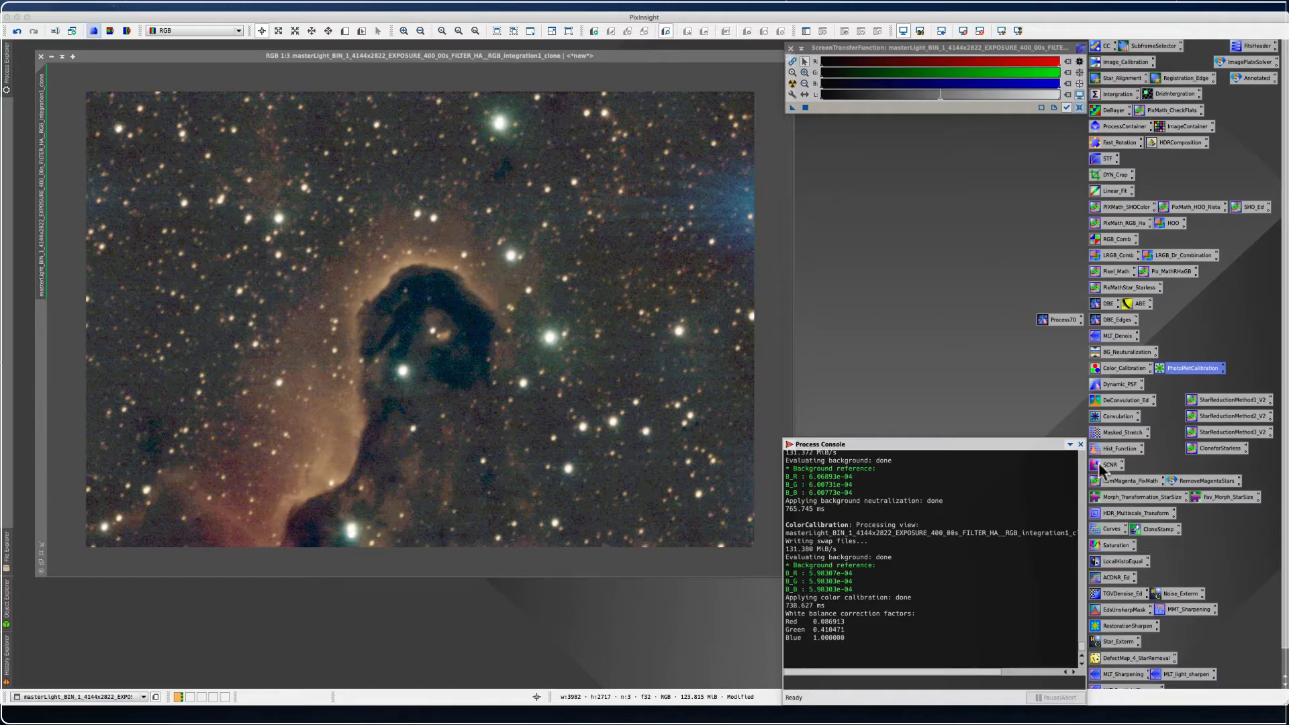
# Open HistogramTransformation, reset the image's temporary screen stretch, and choose the RGB integration clone as the histogram view
pyautogui.doubleClick(1117, 448)
pyautogui.moveTo(838, 88); pyautogui.dragTo(534, 123)
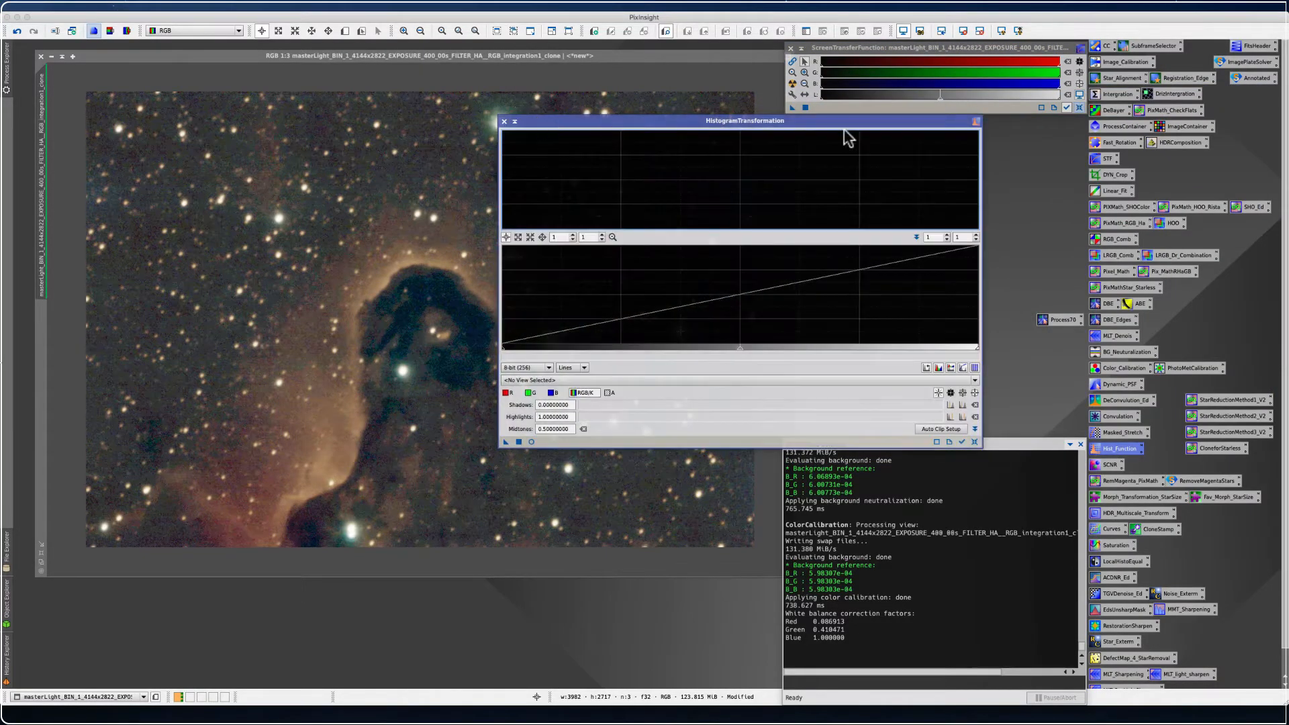
pyautogui.click(1078, 107)
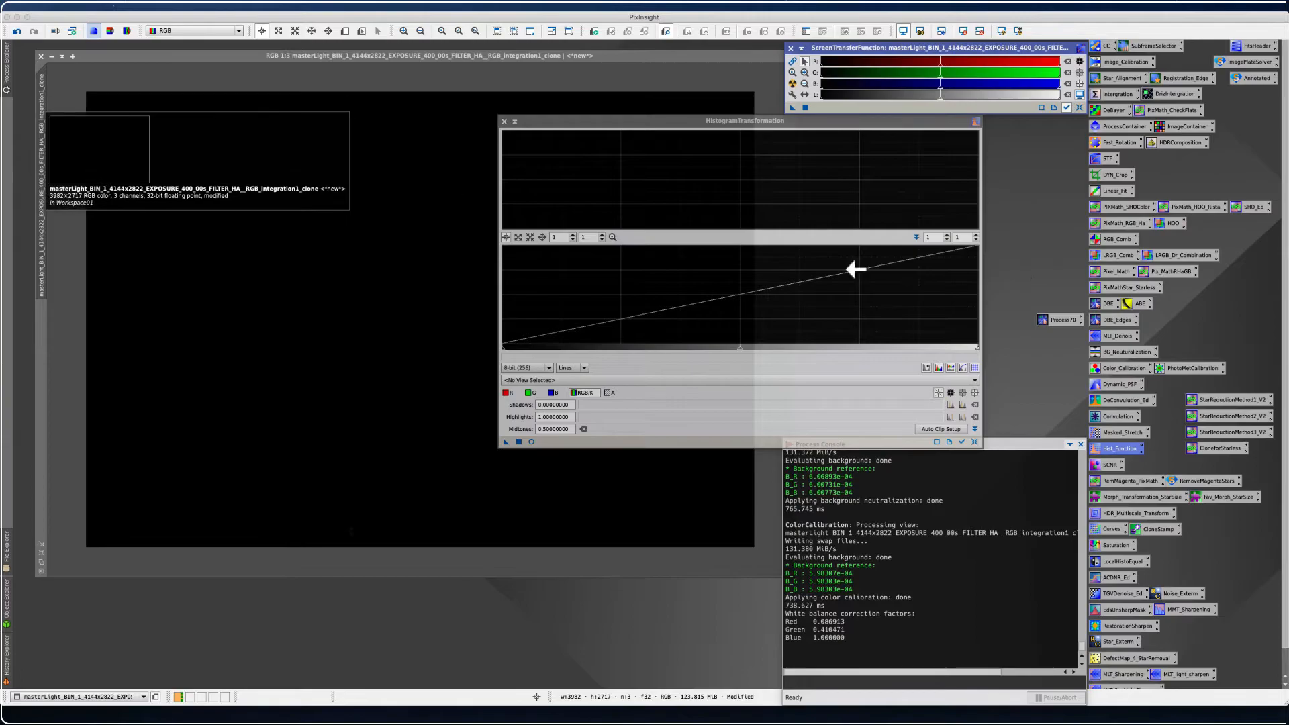
pyautogui.click(975, 380)
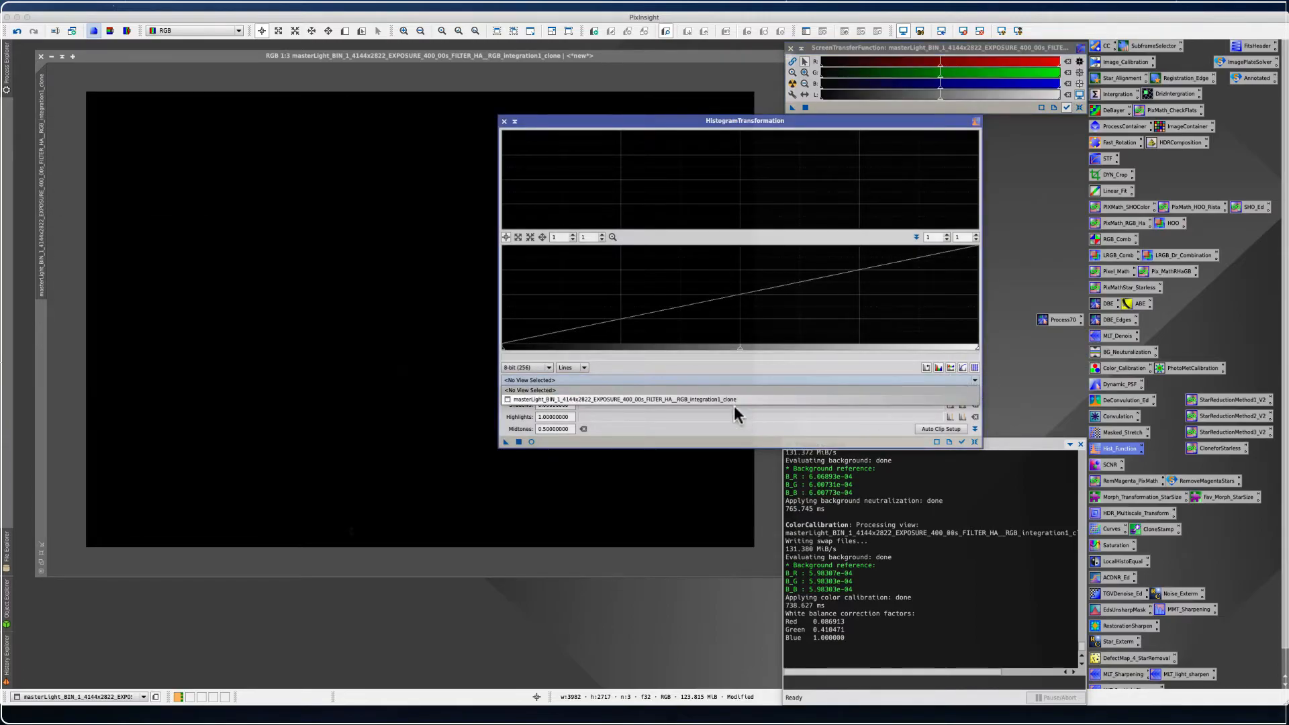
pyautogui.click(691, 399)
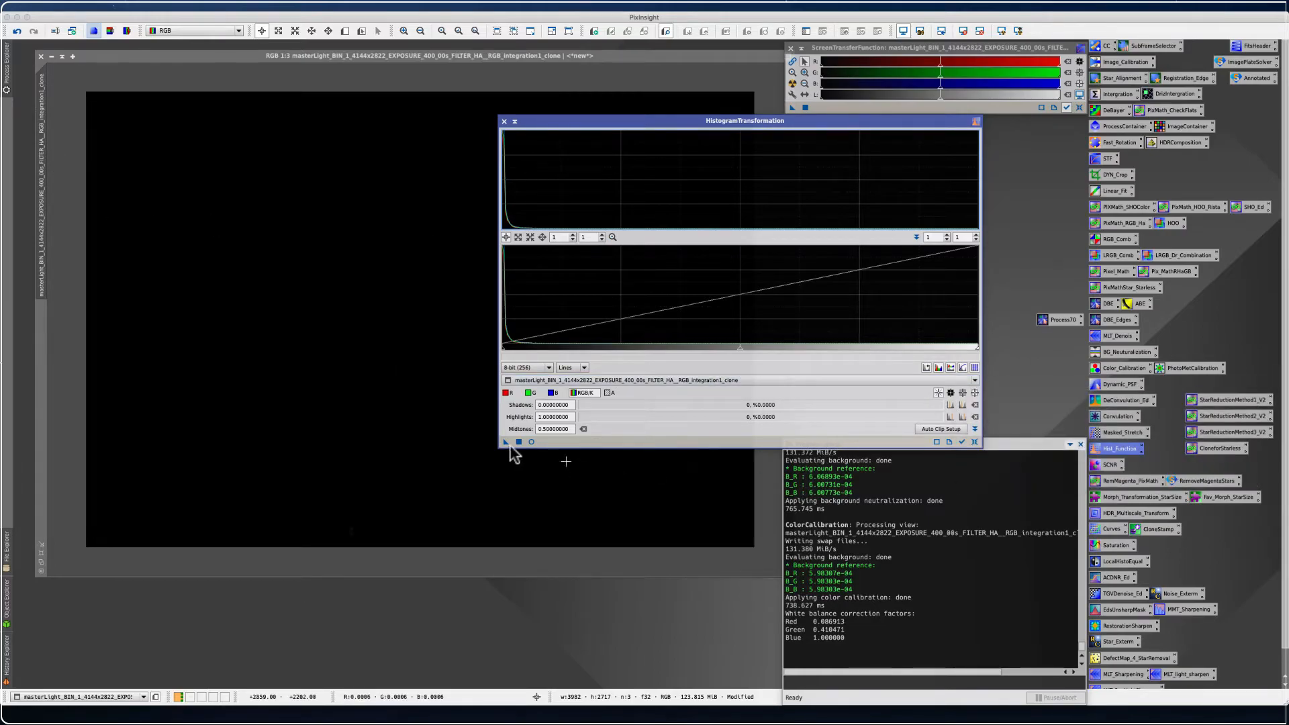
# With the real-time preview on, apply a first stretch with midtones at about 0.075, and reset the histogram settings
pyautogui.click(531, 442)
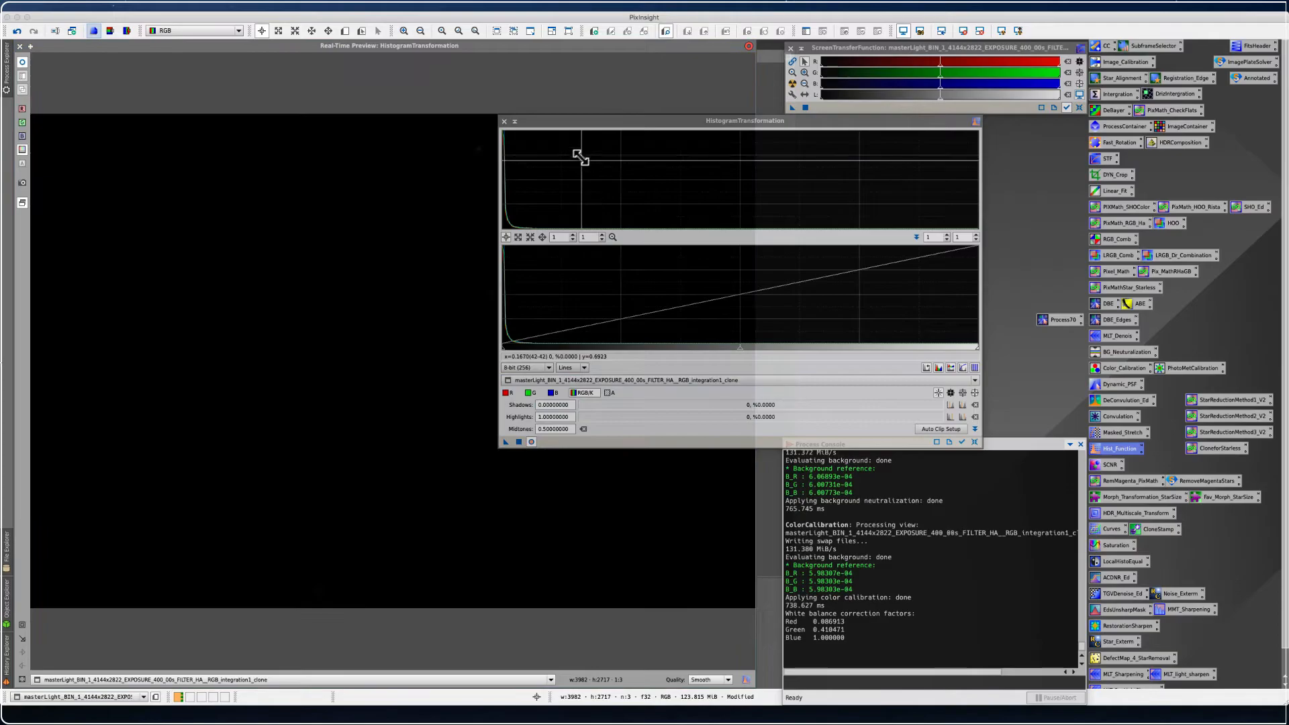
pyautogui.click(700, 62)
pyautogui.moveTo(673, 121); pyautogui.dragTo(817, 17)
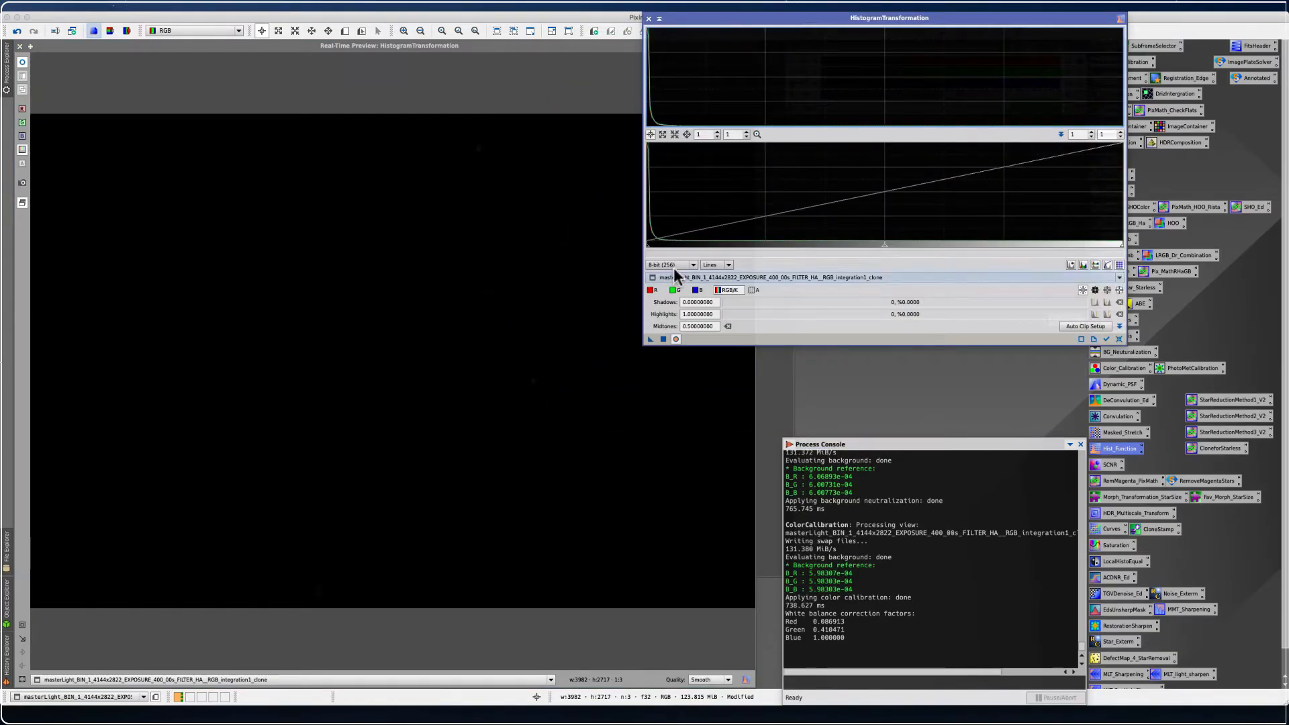
pyautogui.moveTo(877, 244); pyautogui.dragTo(682, 245)
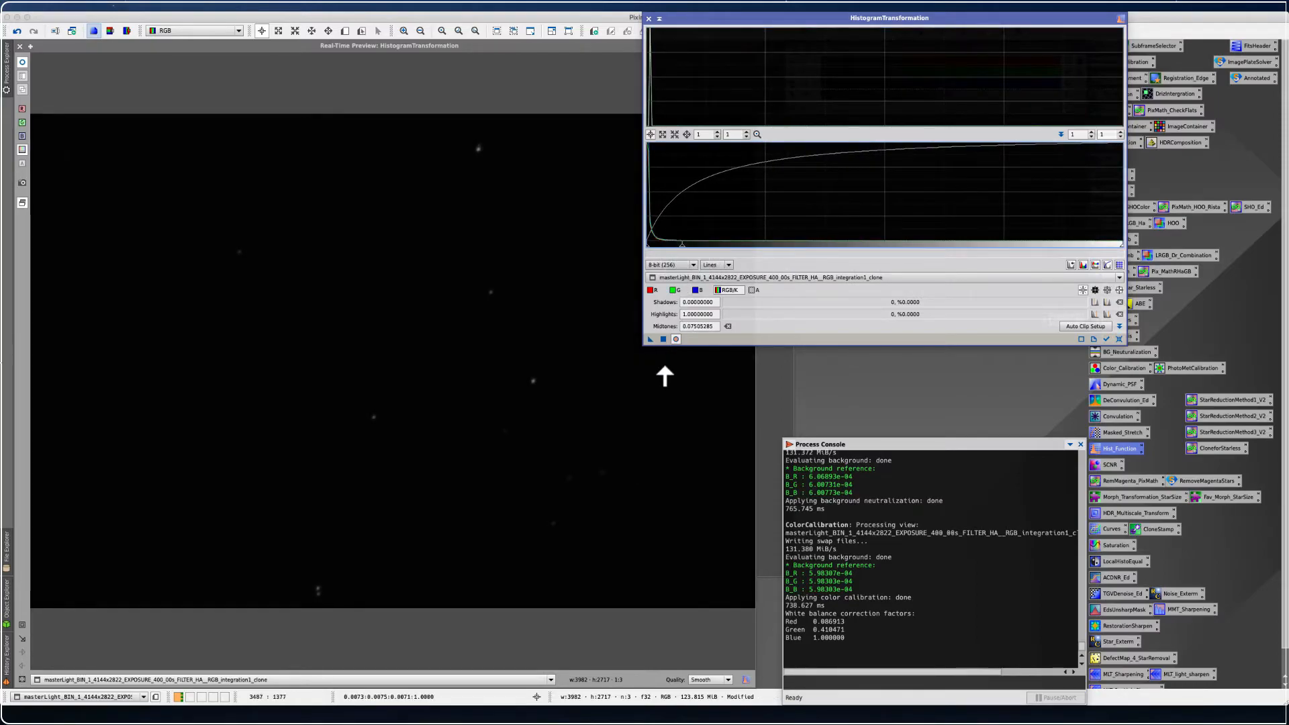
pyautogui.click(664, 339)
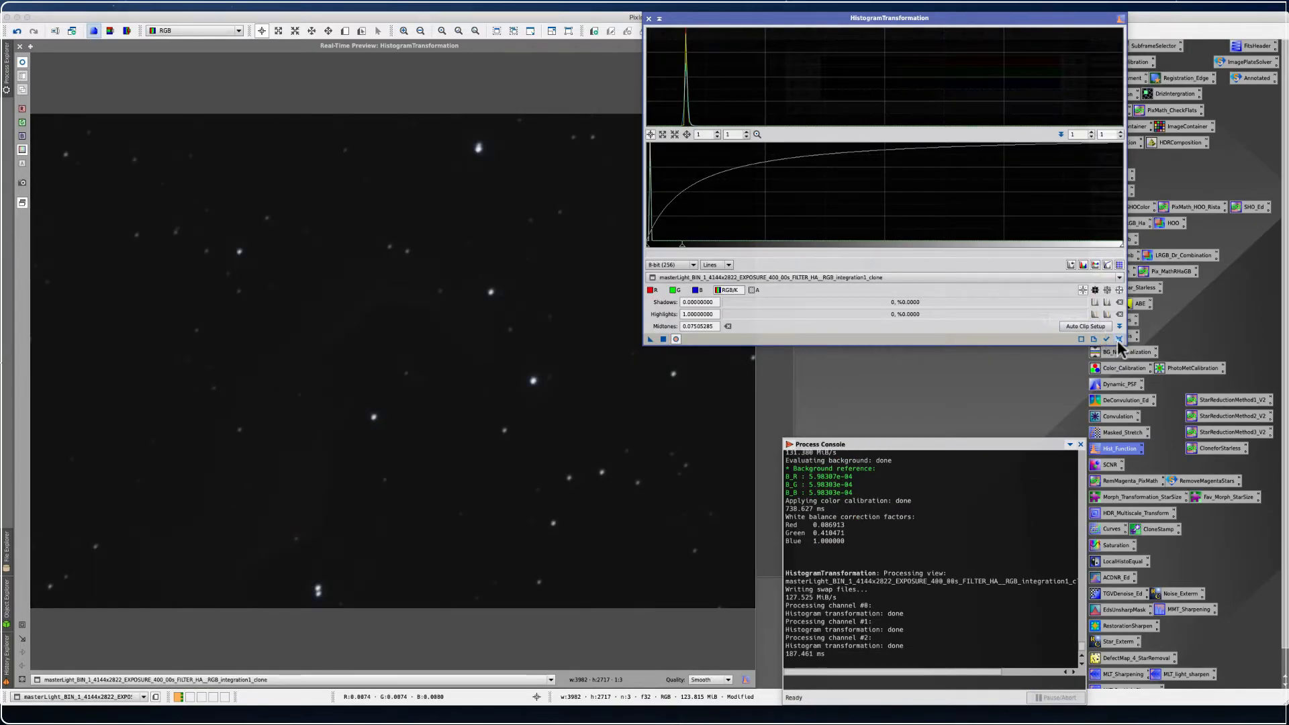
pyautogui.click(1119, 339)
# Apply a second histogram stretch with midtones at about 0.124 and reset the settings
pyautogui.moveTo(884, 246); pyautogui.dragTo(705, 246)
pyautogui.click(663, 340)
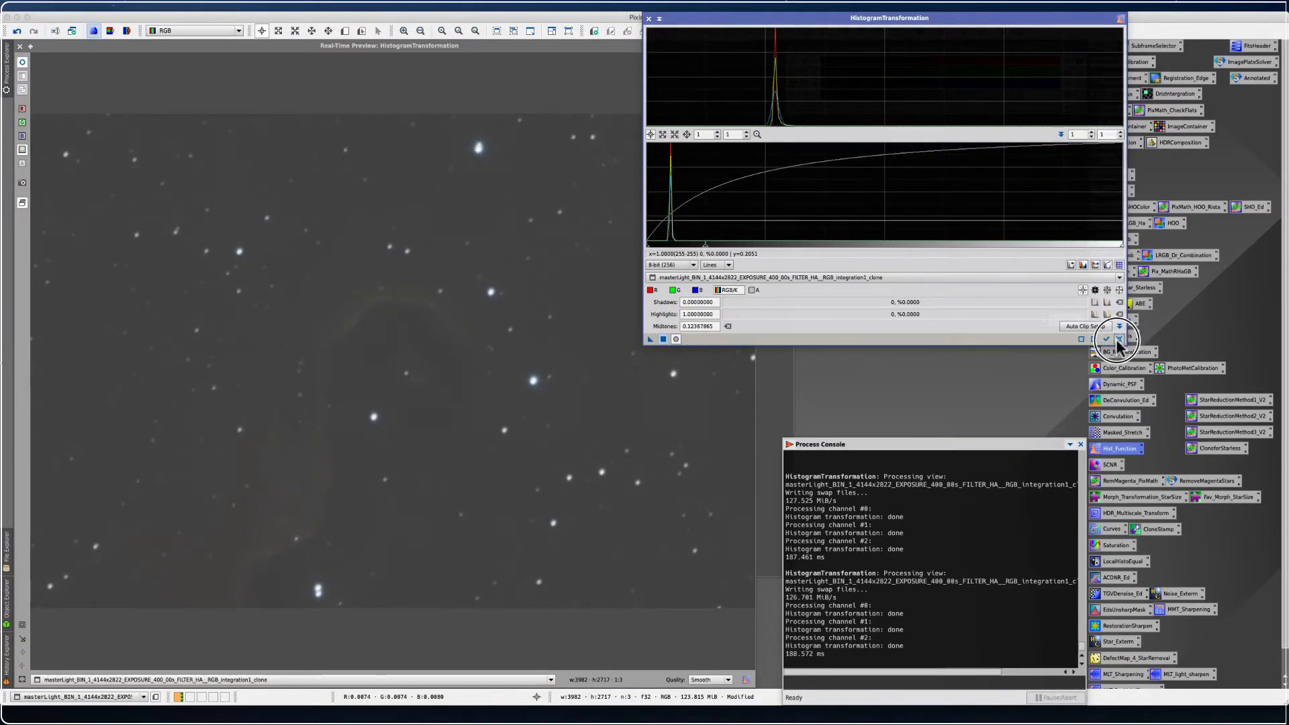
pyautogui.click(1118, 339)
# Apply a third histogram stretch with shadows at about 0.037 and midtones at about 0.058, and reset the settings
pyautogui.moveTo(883, 246); pyautogui.dragTo(704, 245)
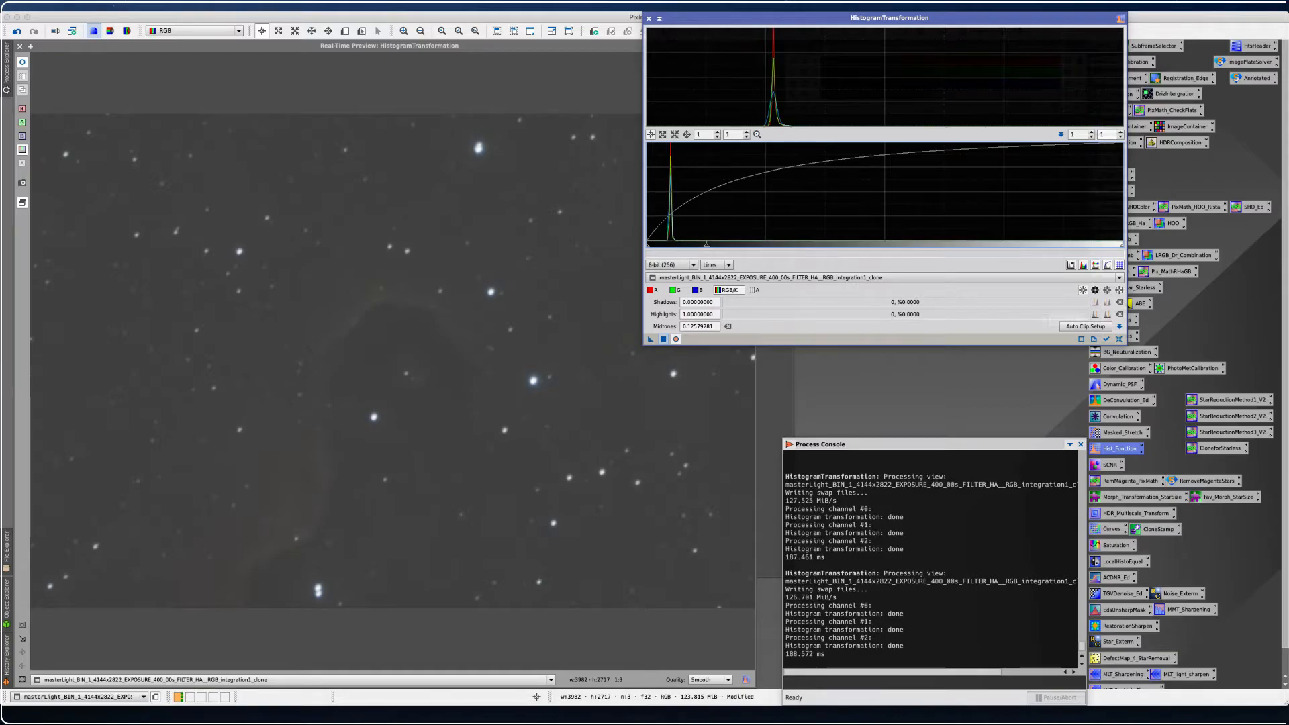
pyautogui.moveTo(704, 246)
pyautogui.mouseDown()
pyautogui.moveTo(653, 247)
pyautogui.moveTo(689, 246)
pyautogui.mouseUp()
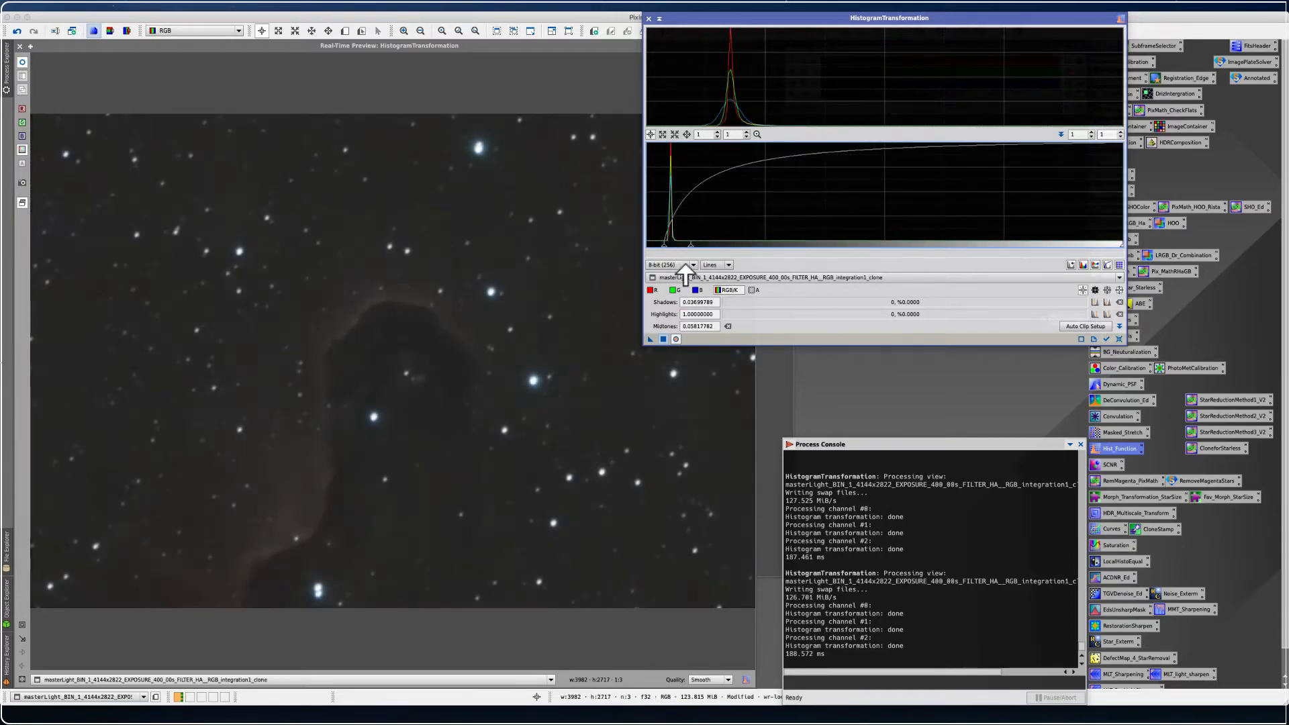
pyautogui.click(675, 340)
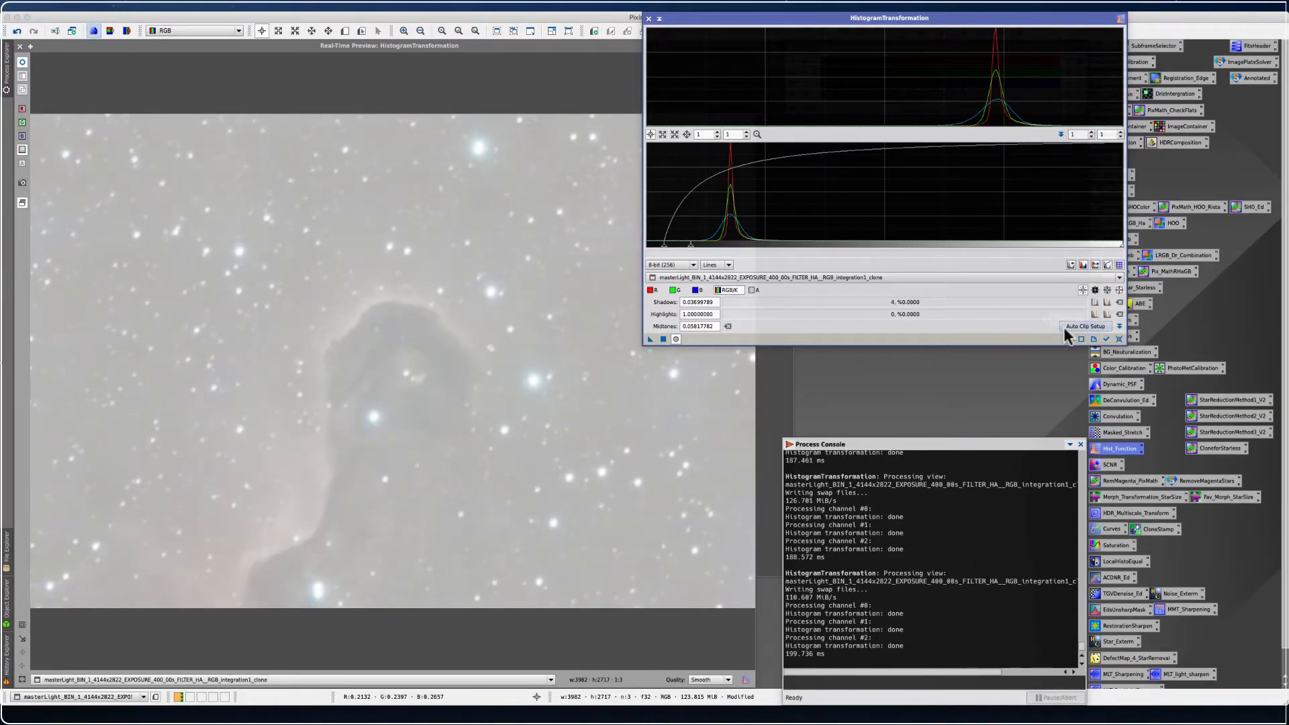
pyautogui.click(1118, 339)
# Apply a fourth histogram stretch with shadows at about 0.104 and midtones at about 0.199, and reset the settings
pyautogui.moveTo(882, 246); pyautogui.dragTo(786, 246)
pyautogui.moveTo(647, 246); pyautogui.dragTo(695, 246)
pyautogui.moveTo(822, 245); pyautogui.dragTo(781, 243)
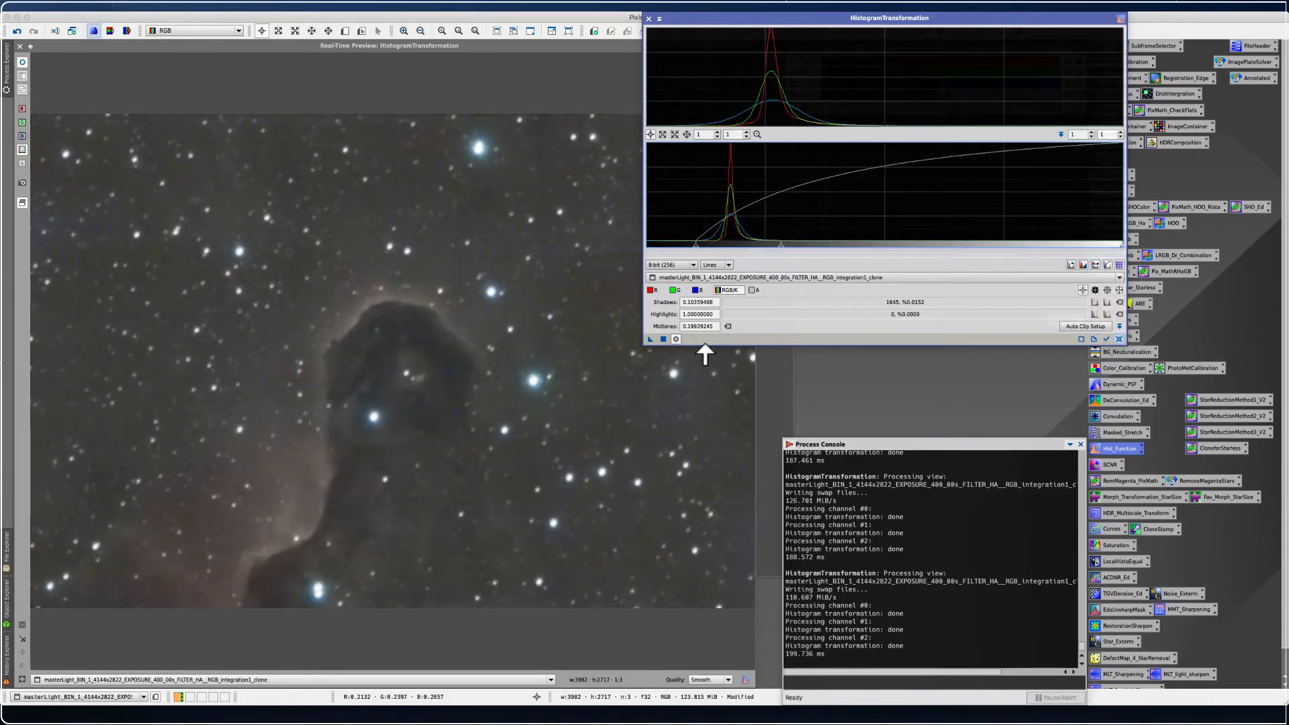
pyautogui.click(663, 339)
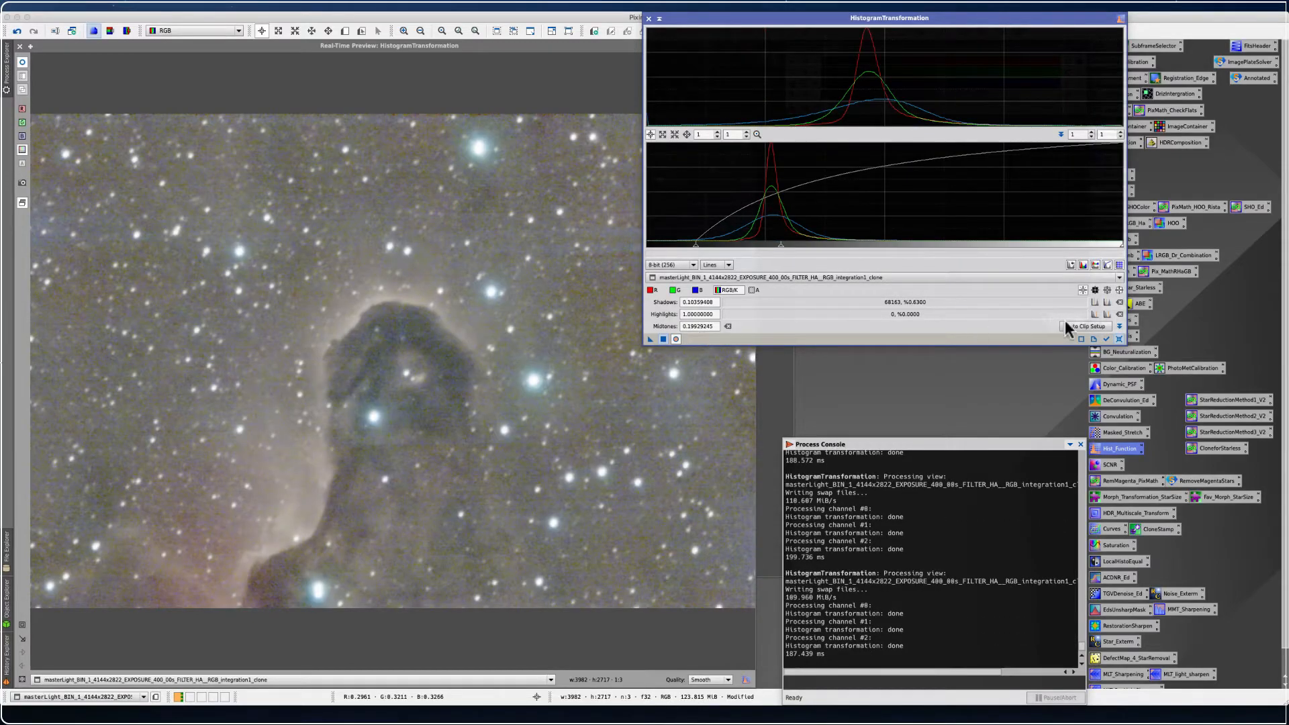
pyautogui.click(1118, 339)
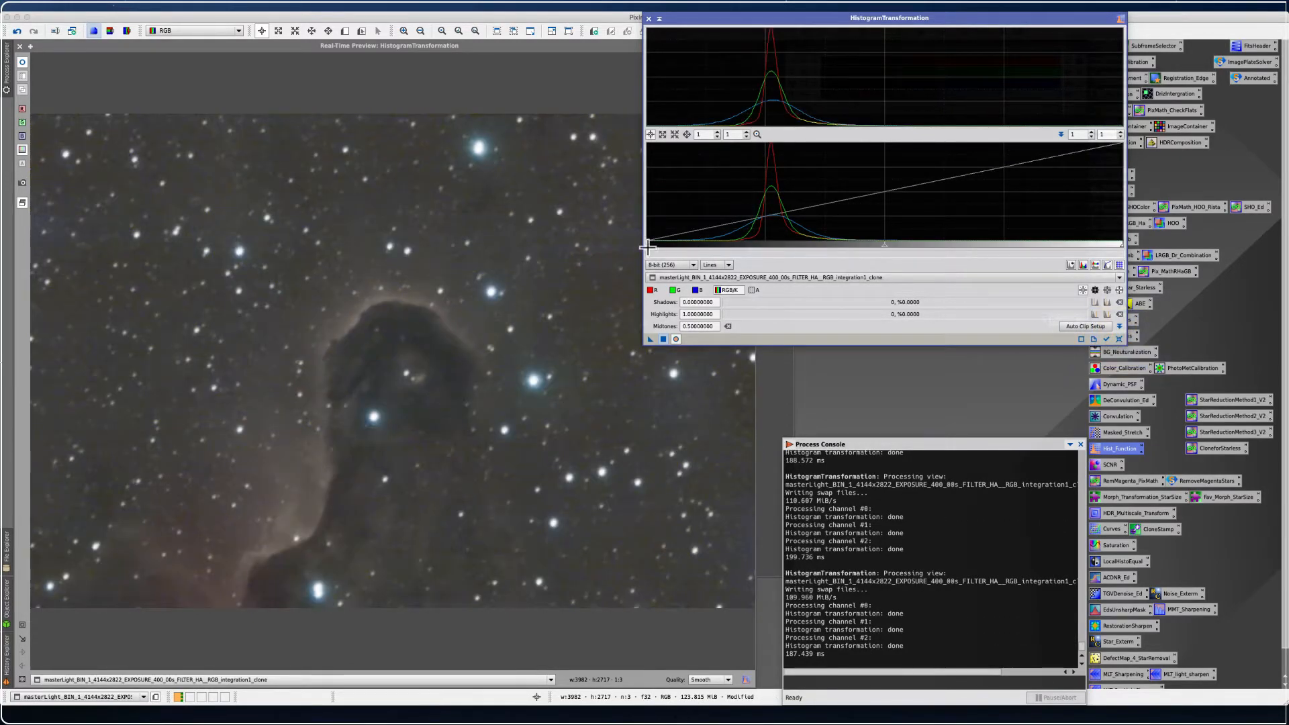
# Apply a final histogram stretch with shadows at about 0.096 and midtones at about 0.391
pyautogui.moveTo(648, 248); pyautogui.dragTo(692, 245)
pyautogui.moveTo(907, 244); pyautogui.dragTo(859, 250)
pyautogui.click(663, 340)
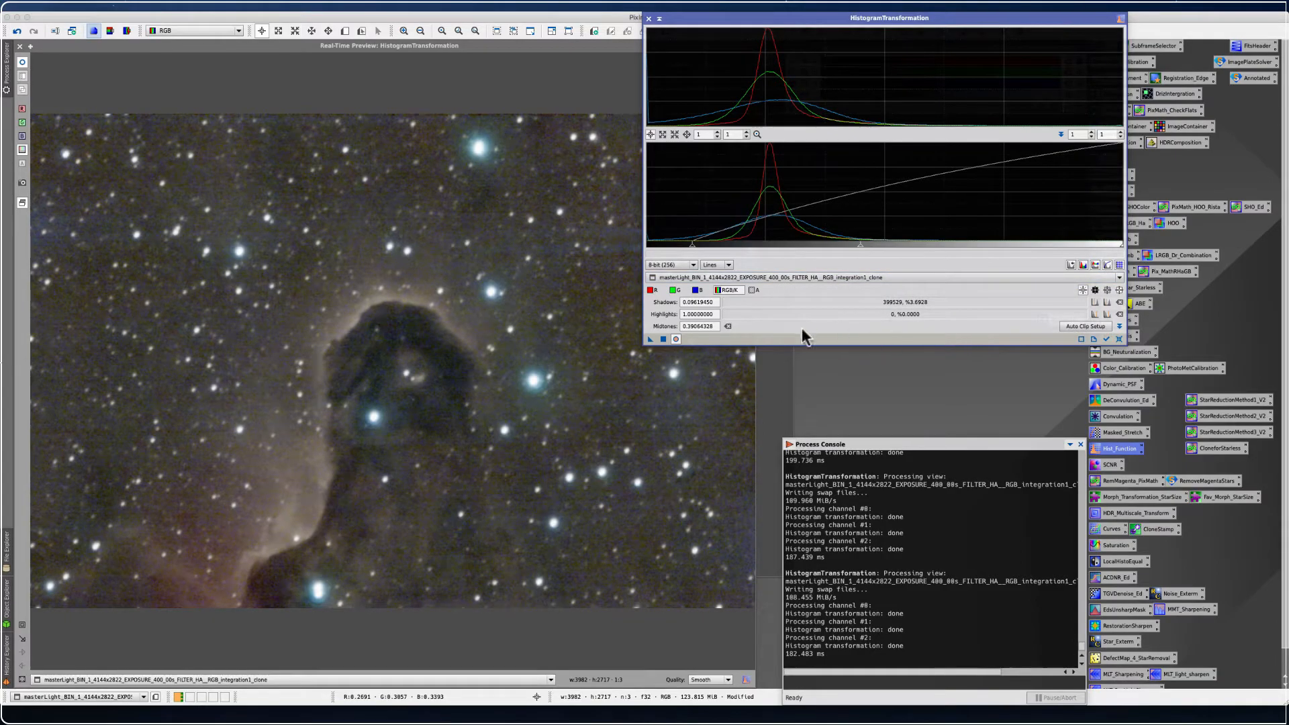
# Close HistogramTransformation and the real-time preview, and reposition the stretched image's window in the workspace
pyautogui.click(649, 19)
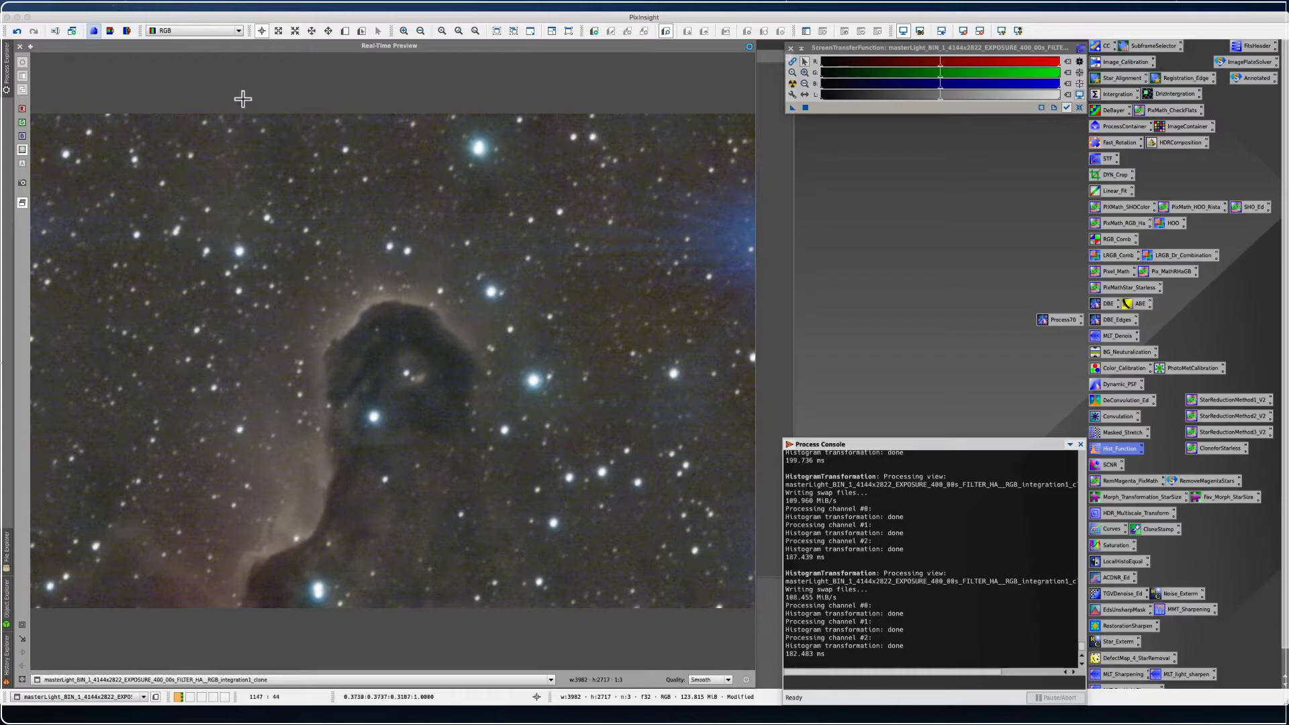
pyautogui.click(28, 48)
pyautogui.click(185, 58)
pyautogui.moveTo(185, 57)
pyautogui.mouseDown()
pyautogui.moveTo(214, 72)
pyautogui.moveTo(191, 61)
pyautogui.mouseUp()
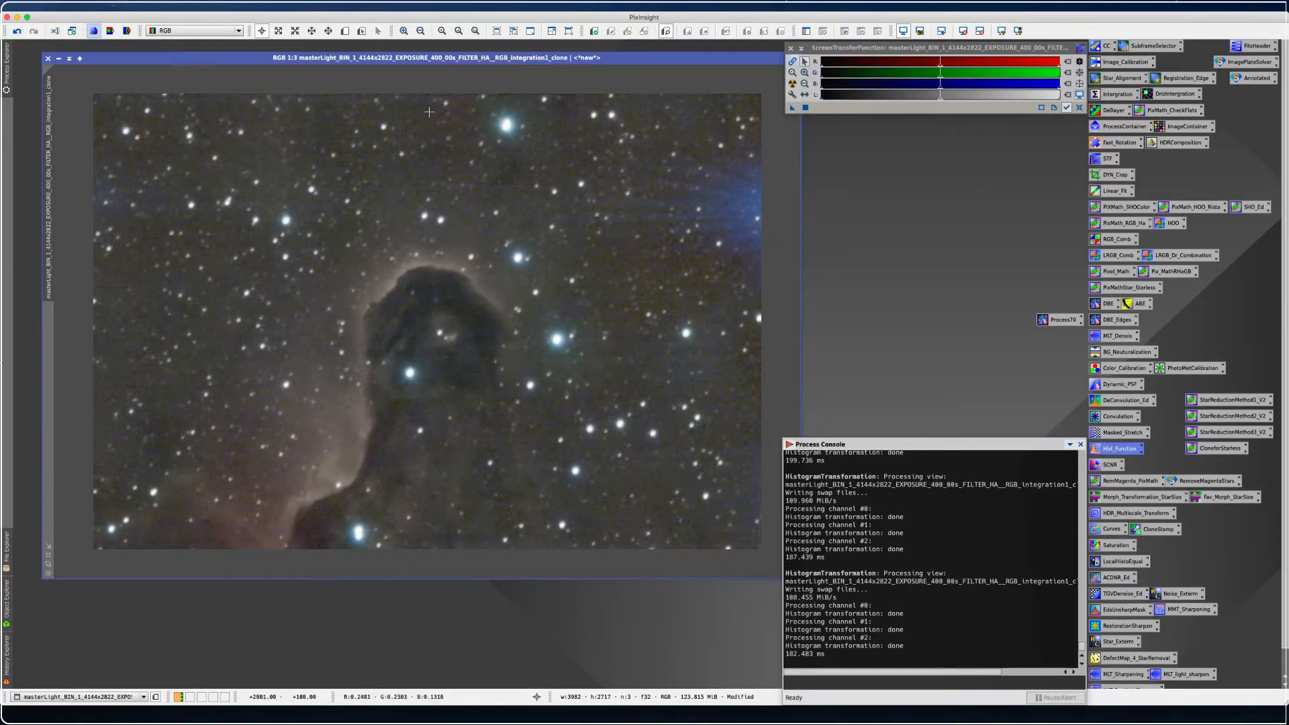
pyautogui.moveTo(231, 59); pyautogui.dragTo(224, 55)
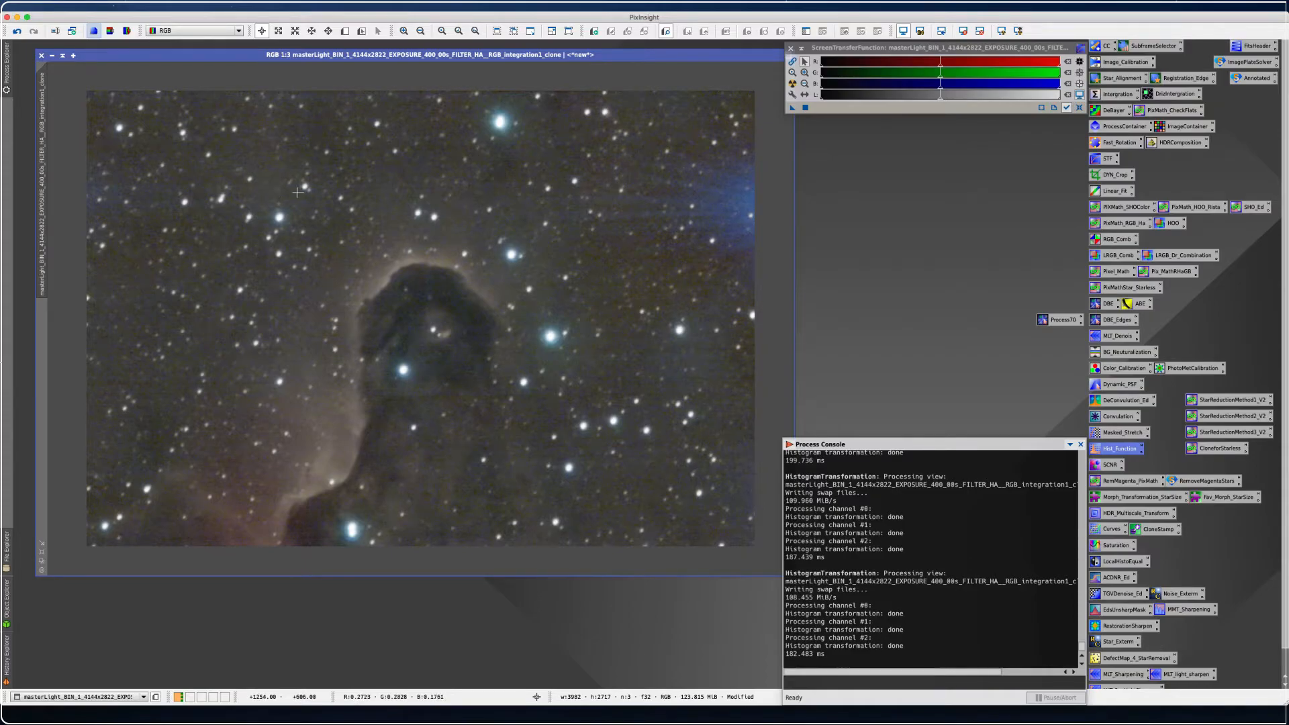
pyautogui.moveTo(216, 57); pyautogui.dragTo(272, 123)
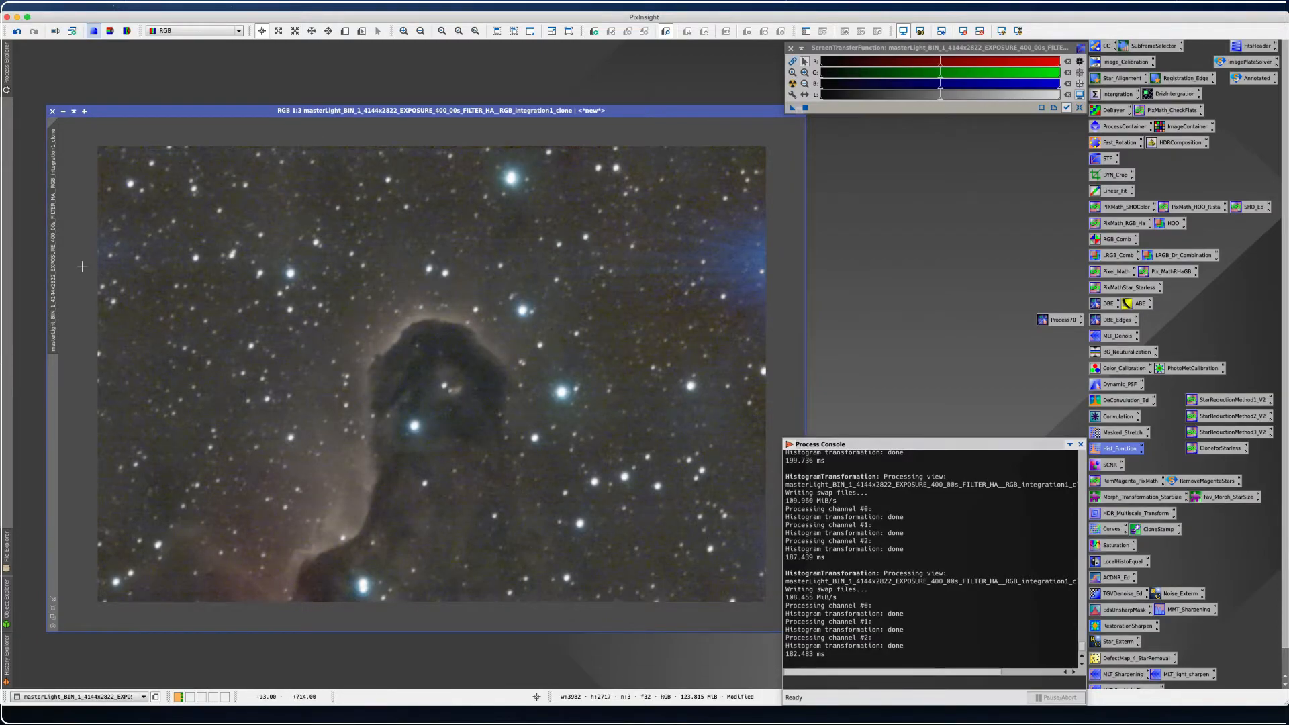
# Rename the stretched image's identifier to IC1396
pyautogui.rightClick(56, 243)
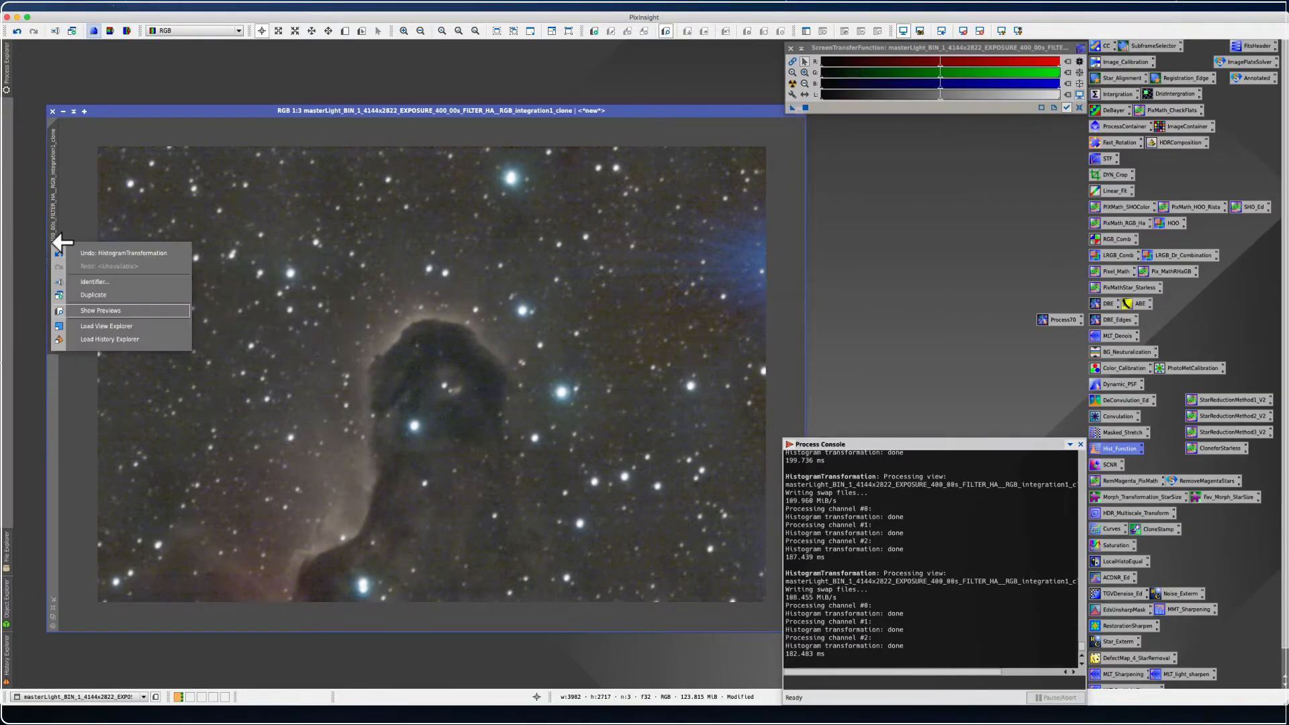
pyautogui.click(101, 282)
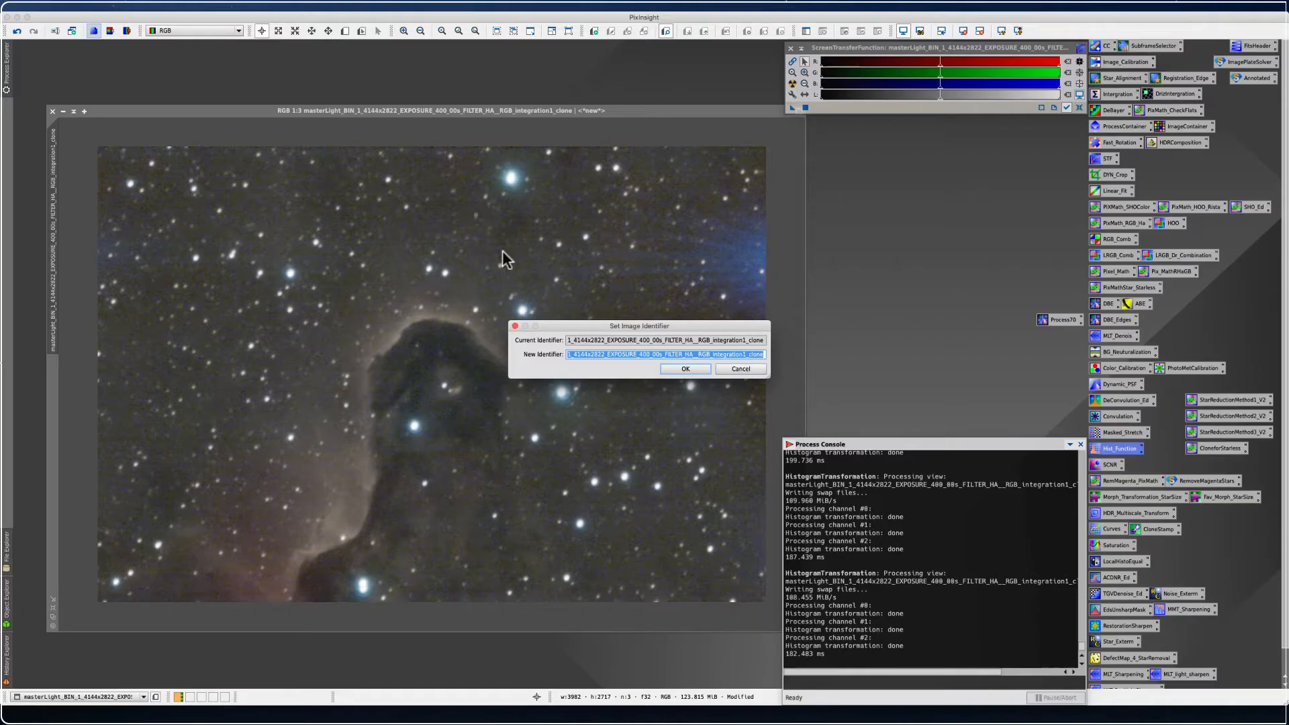
pyautogui.click(578, 353)
pyautogui.moveTo(762, 354); pyautogui.dragTo(78, 287)
pyautogui.write('E')
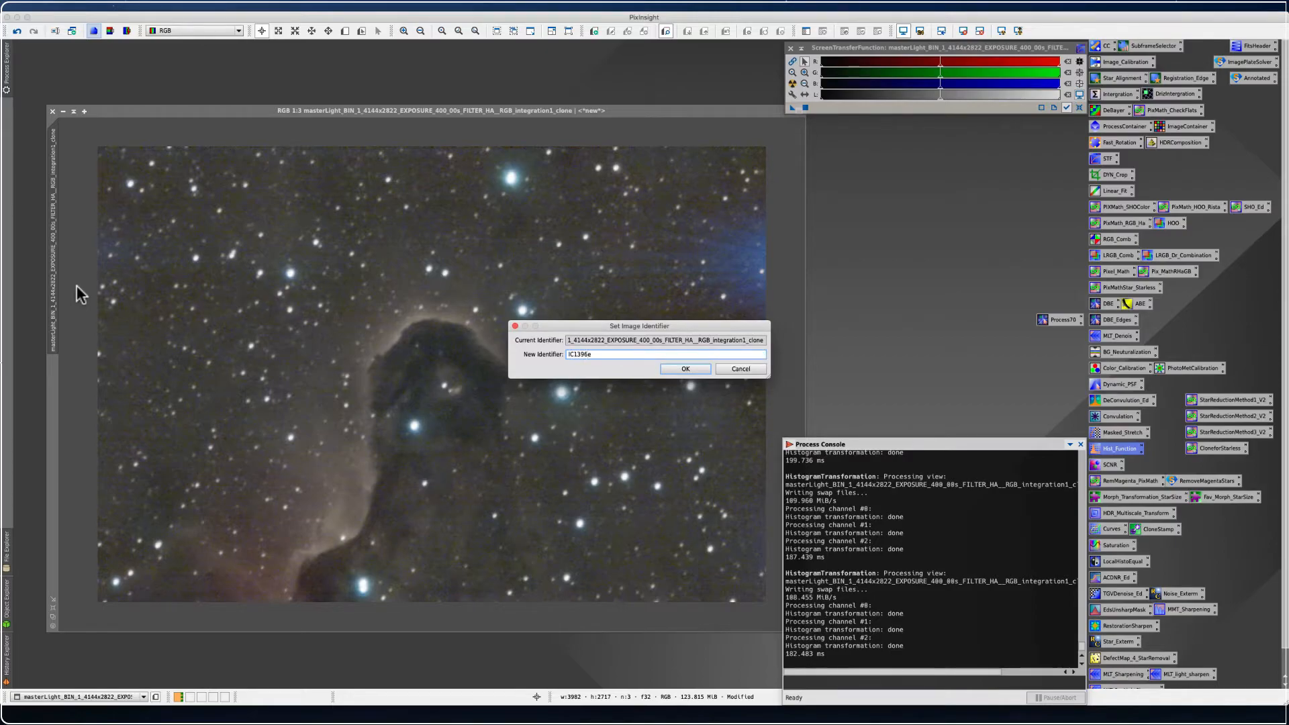
pyautogui.press('Return')
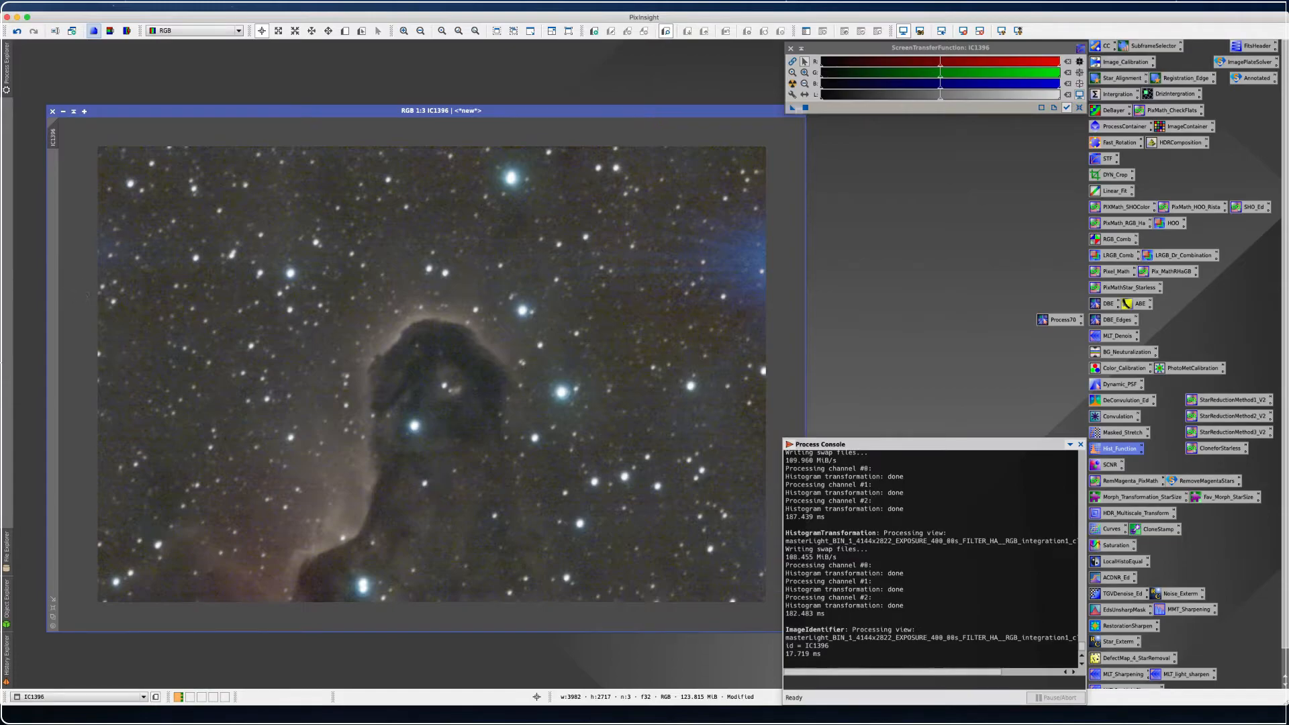
# Duplicate the IC1396 image and park the minimized original beneath the ScreenTransferFunction window
pyautogui.moveTo(133, 110); pyautogui.dragTo(181, 110)
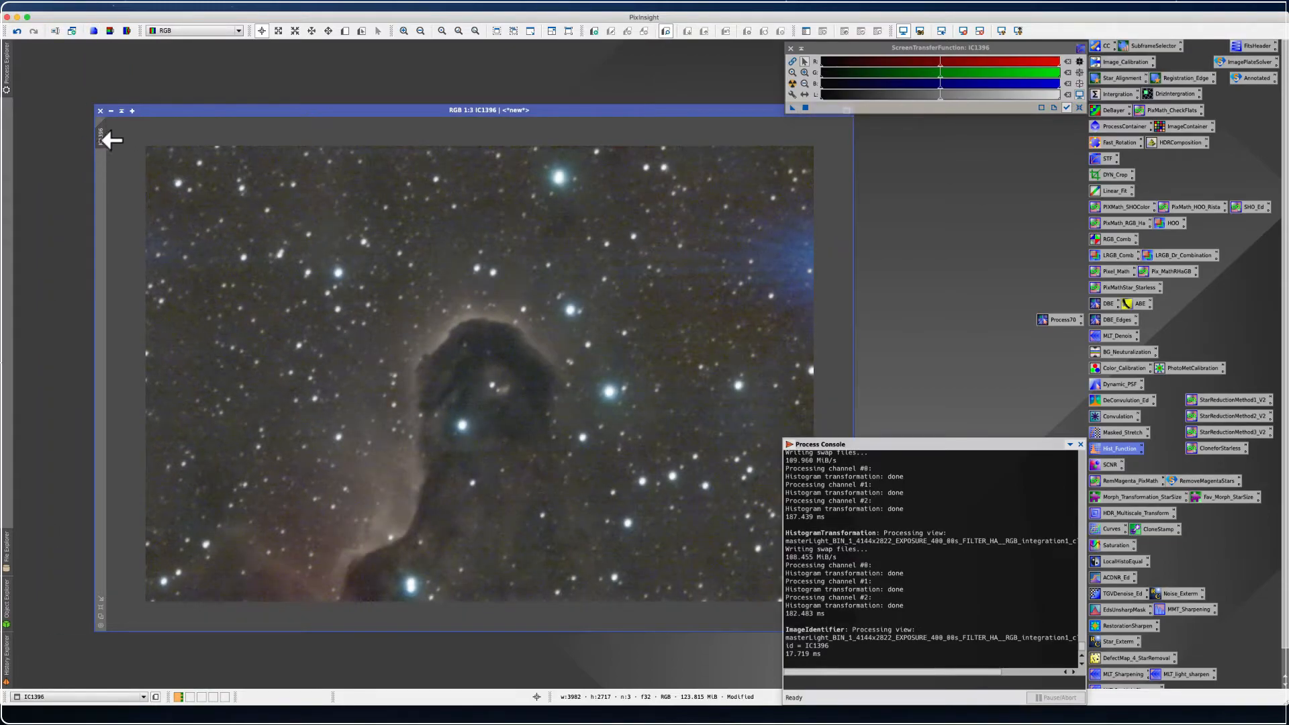
pyautogui.moveTo(101, 136); pyautogui.dragTo(42, 135)
pyautogui.click(111, 110)
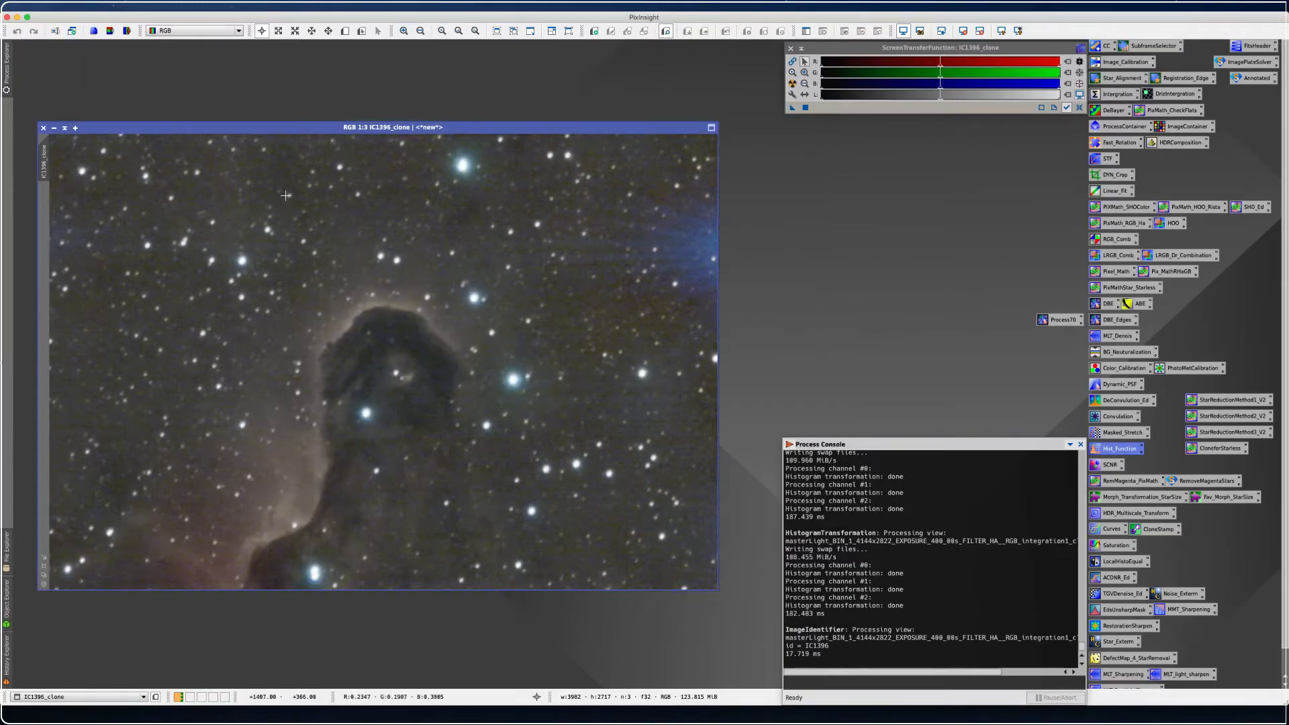
pyautogui.moveTo(495, 374); pyautogui.dragTo(809, 123)
pyautogui.moveTo(123, 122); pyautogui.dragTo(225, 170)
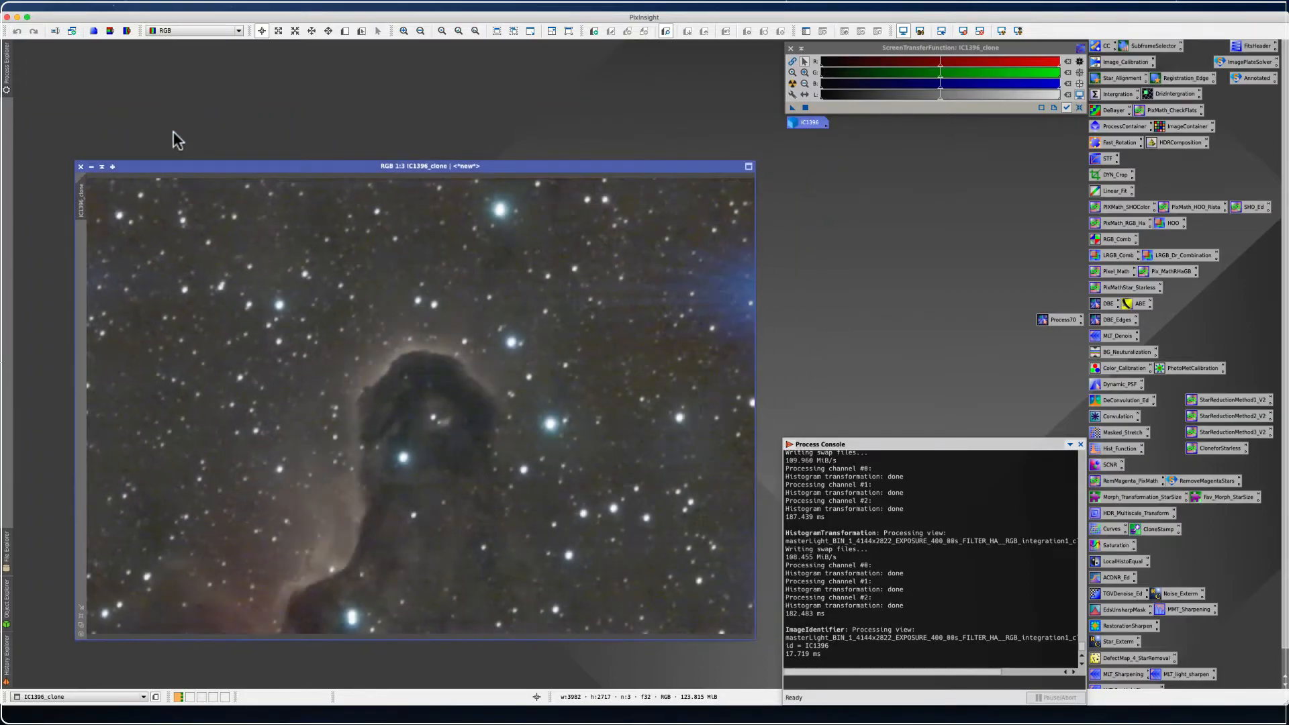
# Extract the lightness of the IC1396 clone as an image renamed Lum, and park it minimized beside the IC1396 icon
pyautogui.click(110, 32)
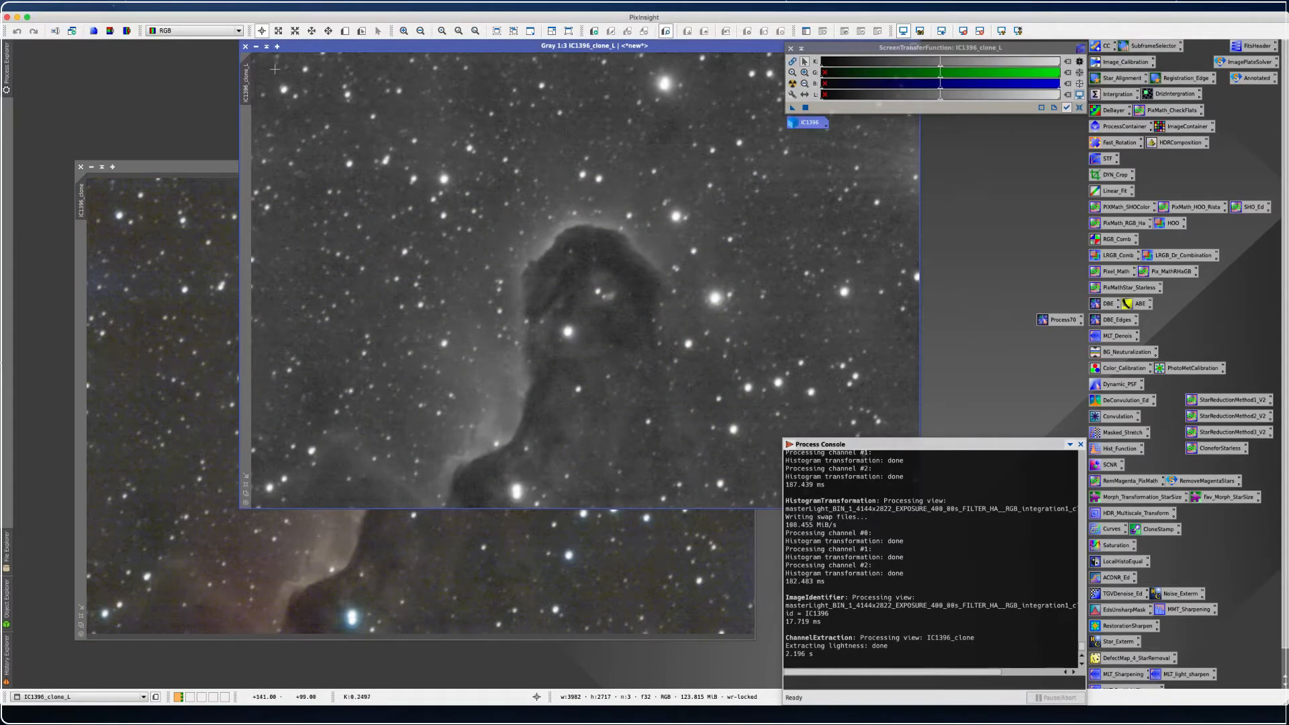
pyautogui.rightClick(247, 93)
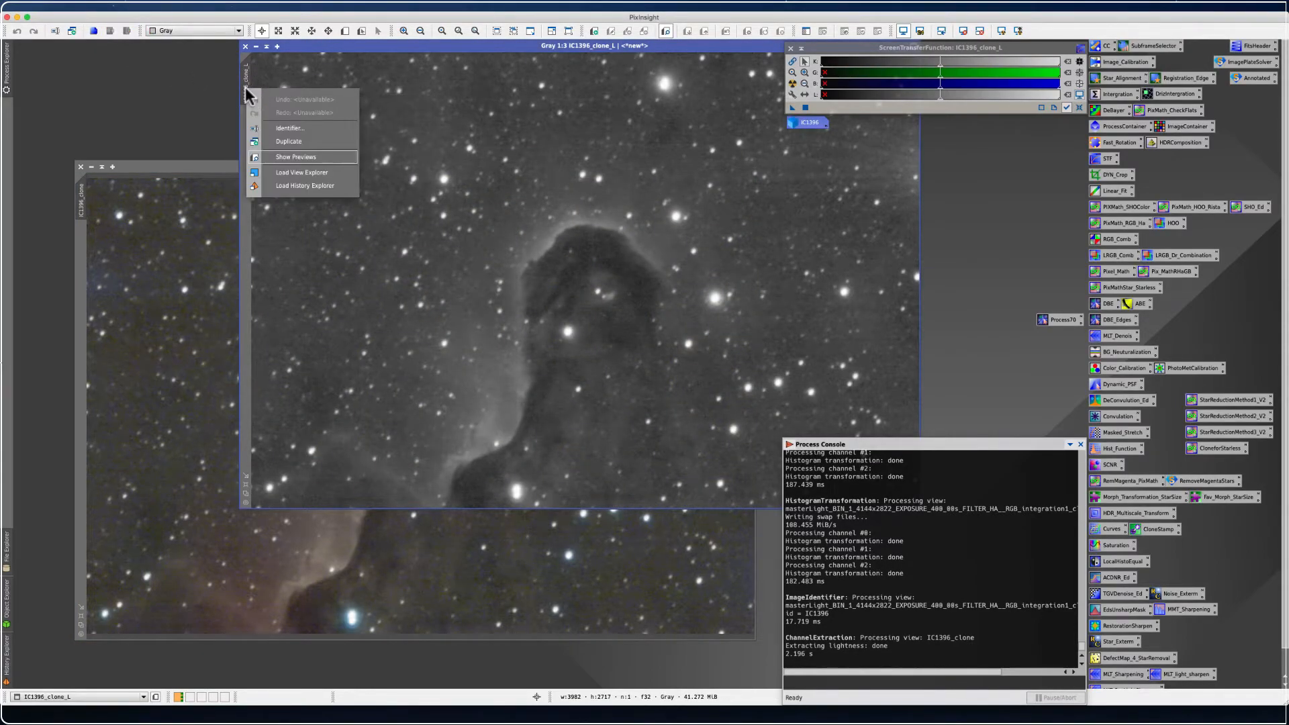
pyautogui.click(287, 128)
pyautogui.write('Lum')
pyautogui.press('Return')
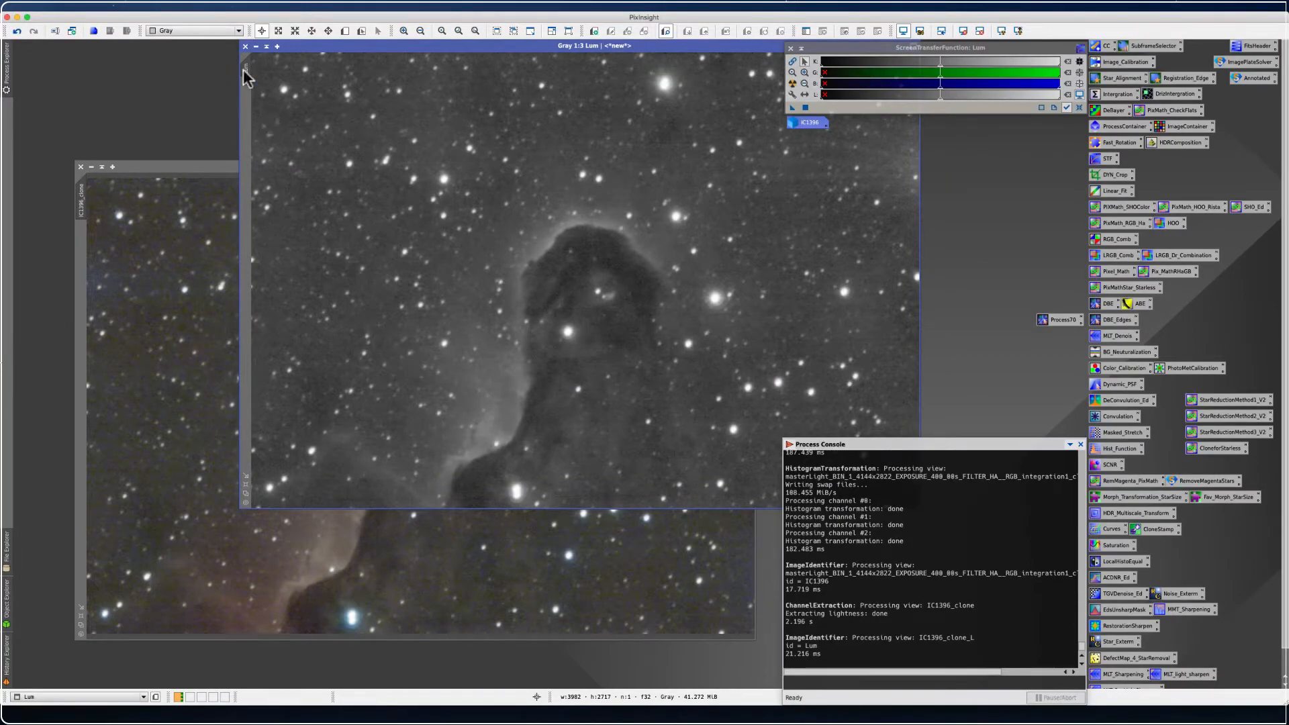
pyautogui.click(254, 46)
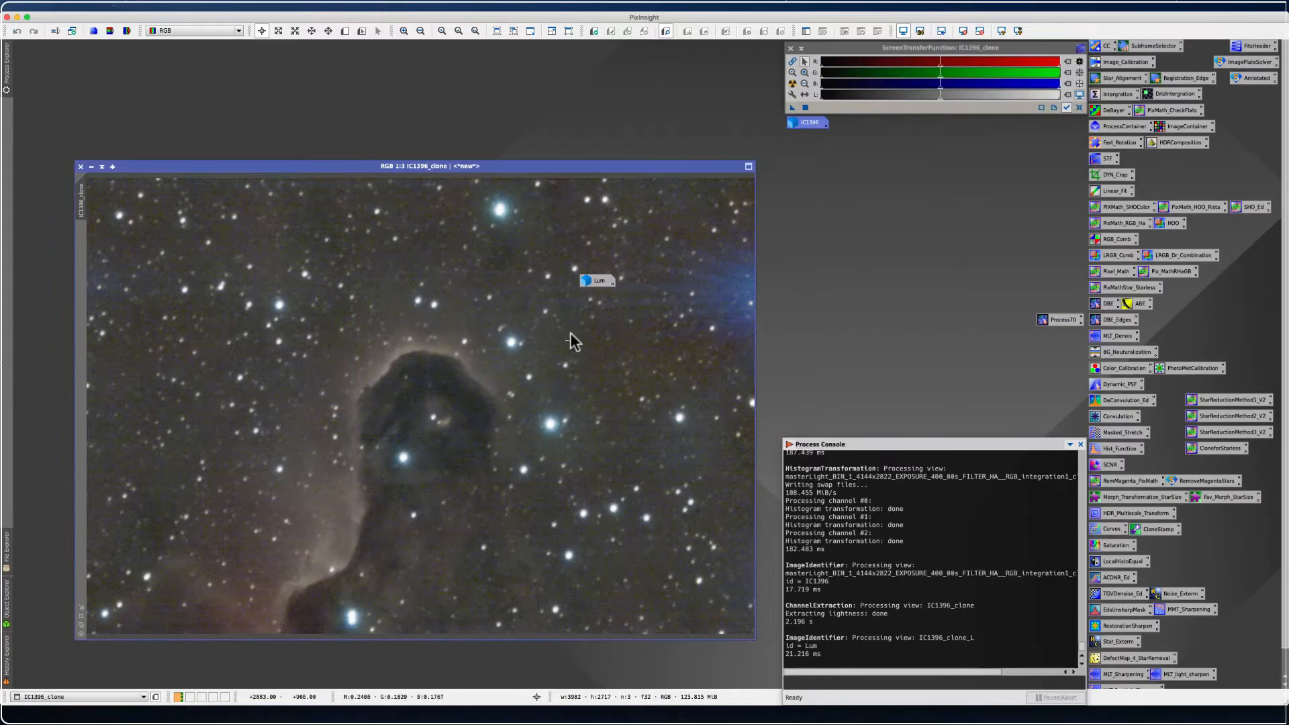
pyautogui.moveTo(594, 279); pyautogui.dragTo(856, 126)
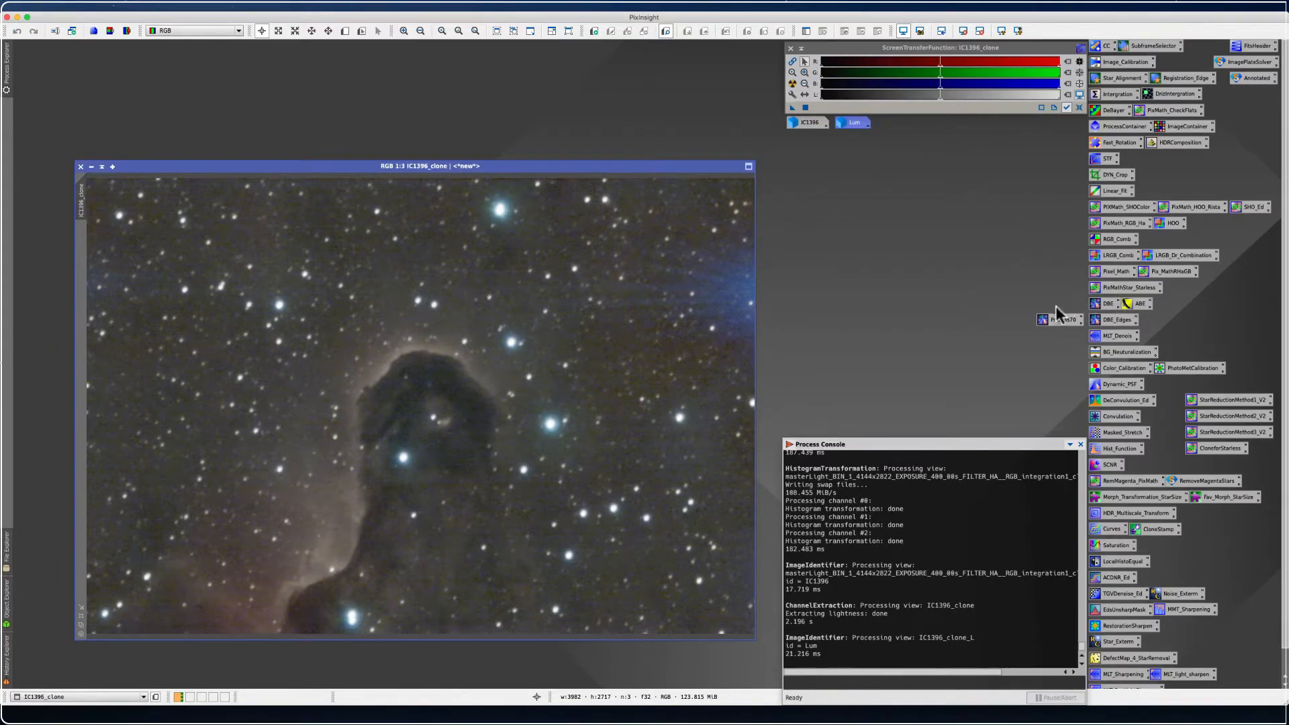
# Open the saved LRGBCombination process
pyautogui.doubleClick(1108, 256)
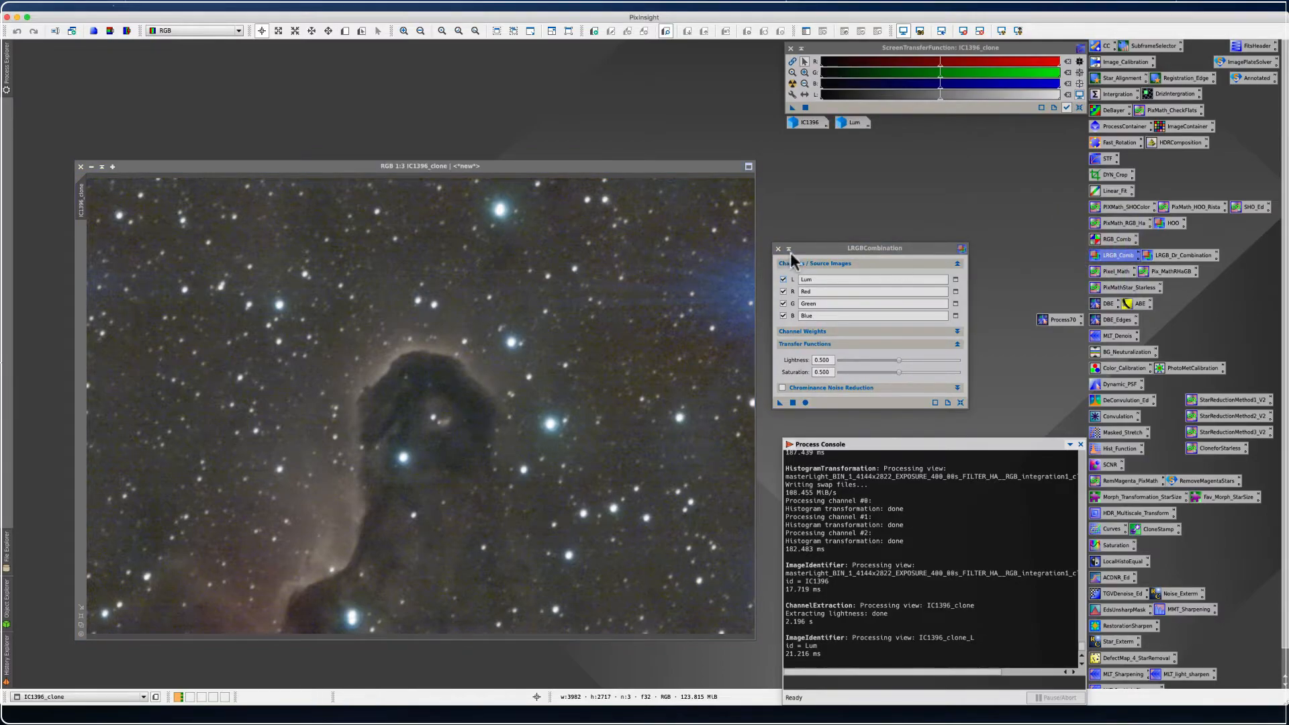
pyautogui.click(240, 6)
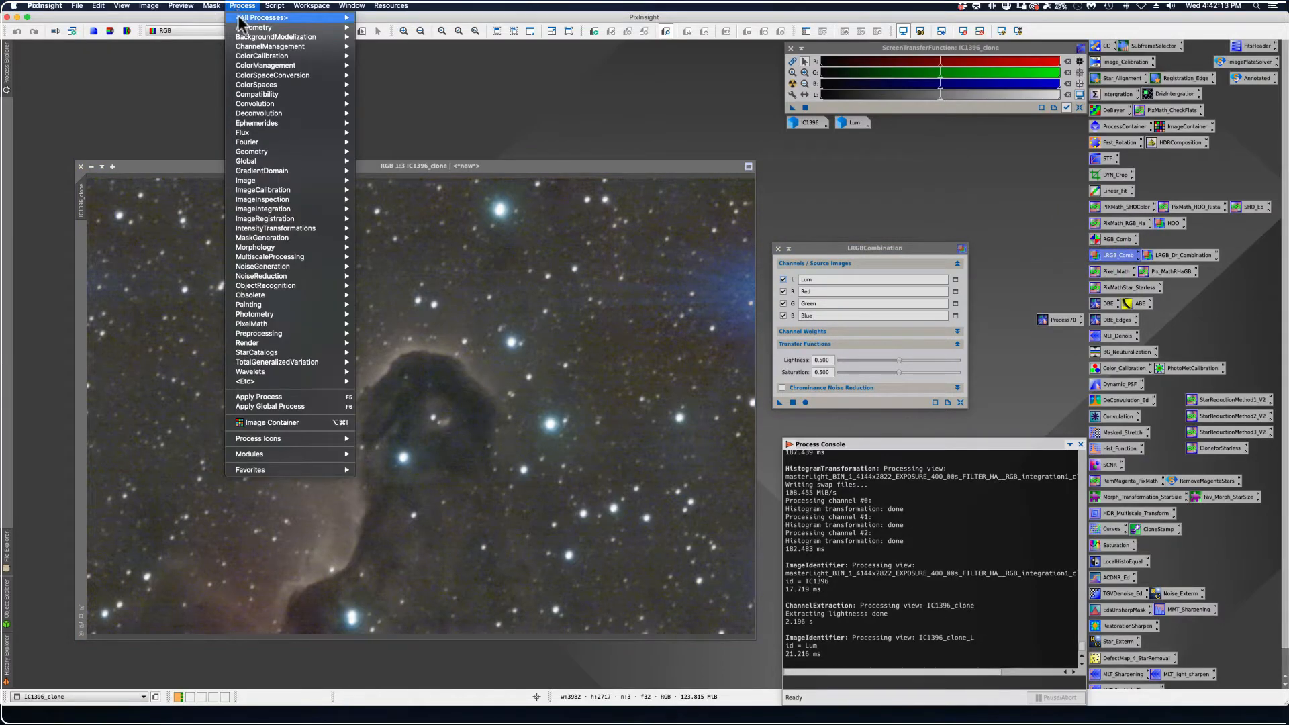
pyautogui.moveTo(281, 18)
pyautogui.scroll(-3, 434, 412)
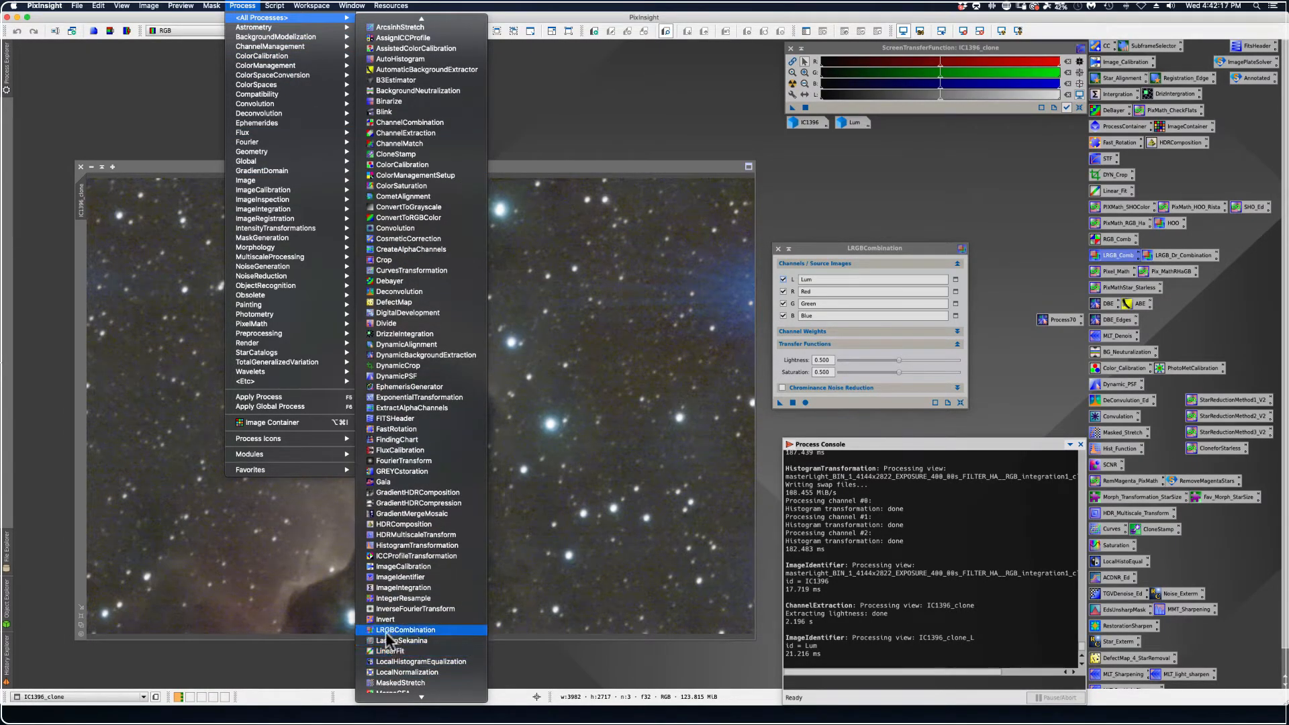
pyautogui.click(651, 83)
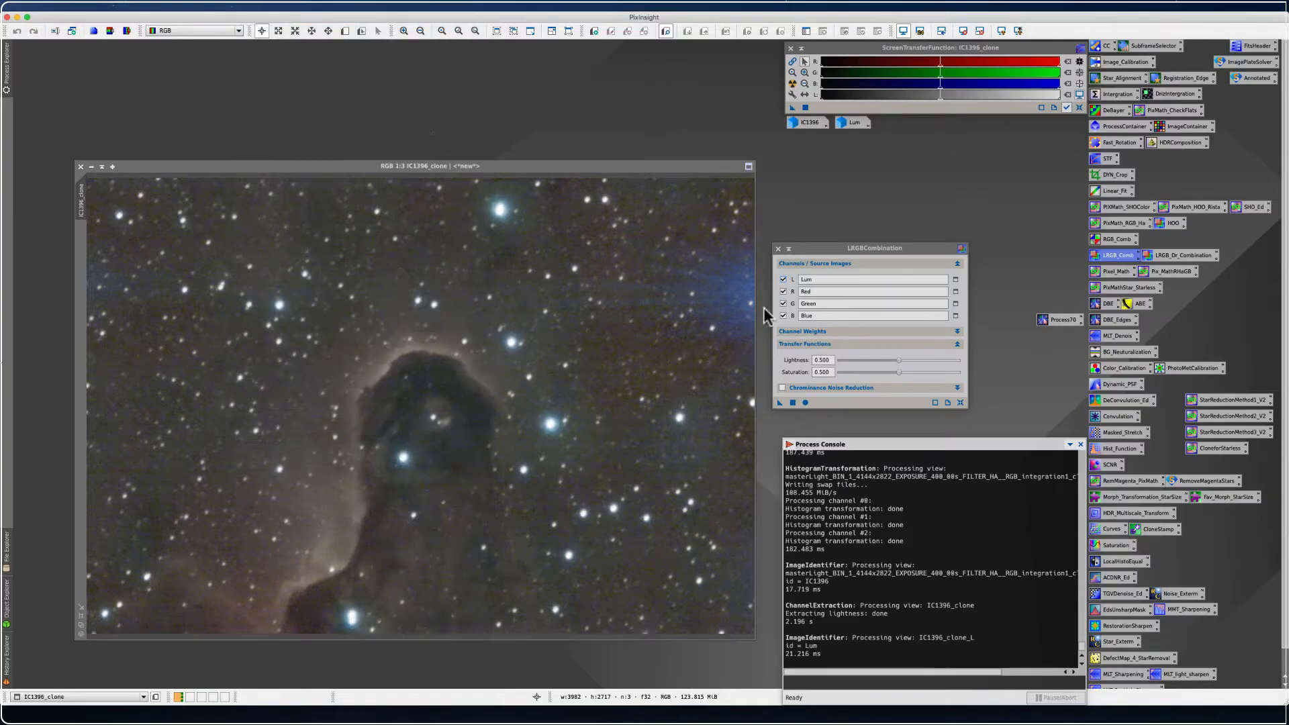
# Disable the R, G and B sources in LRGBCombination, keeping Lum as L, and set the saturation transfer function to 0.360
pyautogui.click(783, 291)
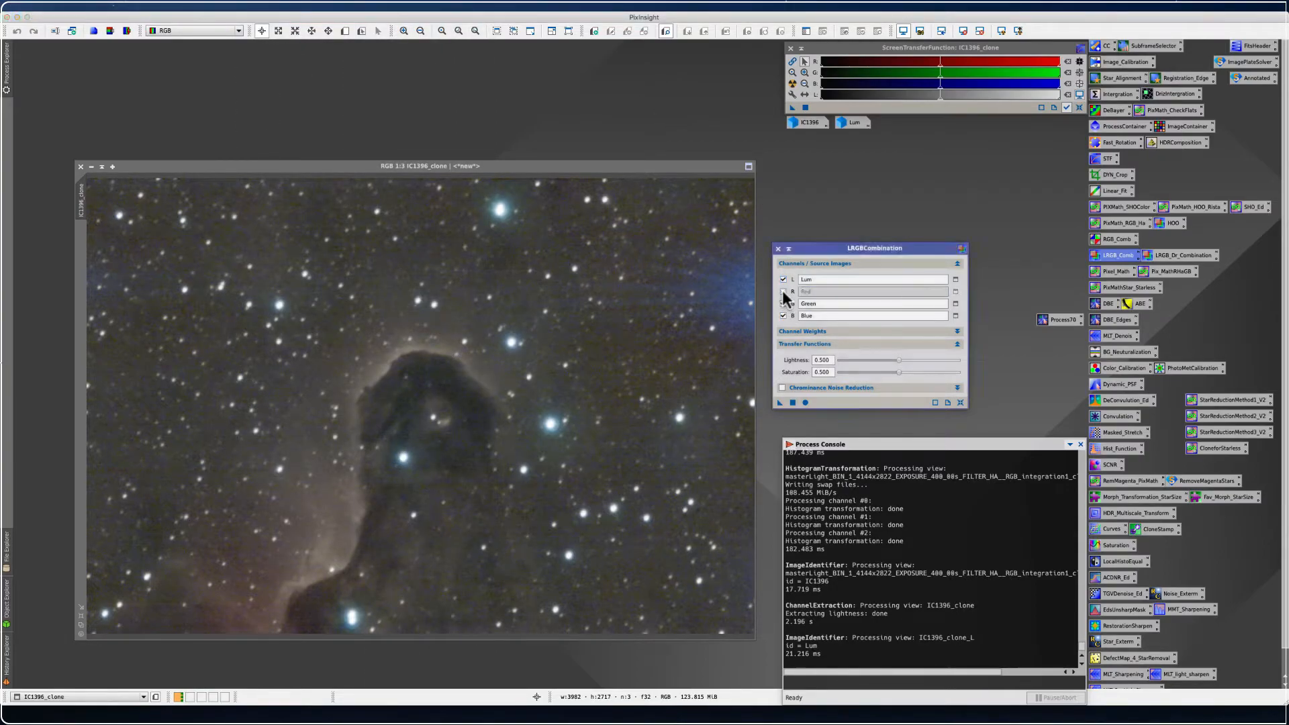
pyautogui.click(783, 304)
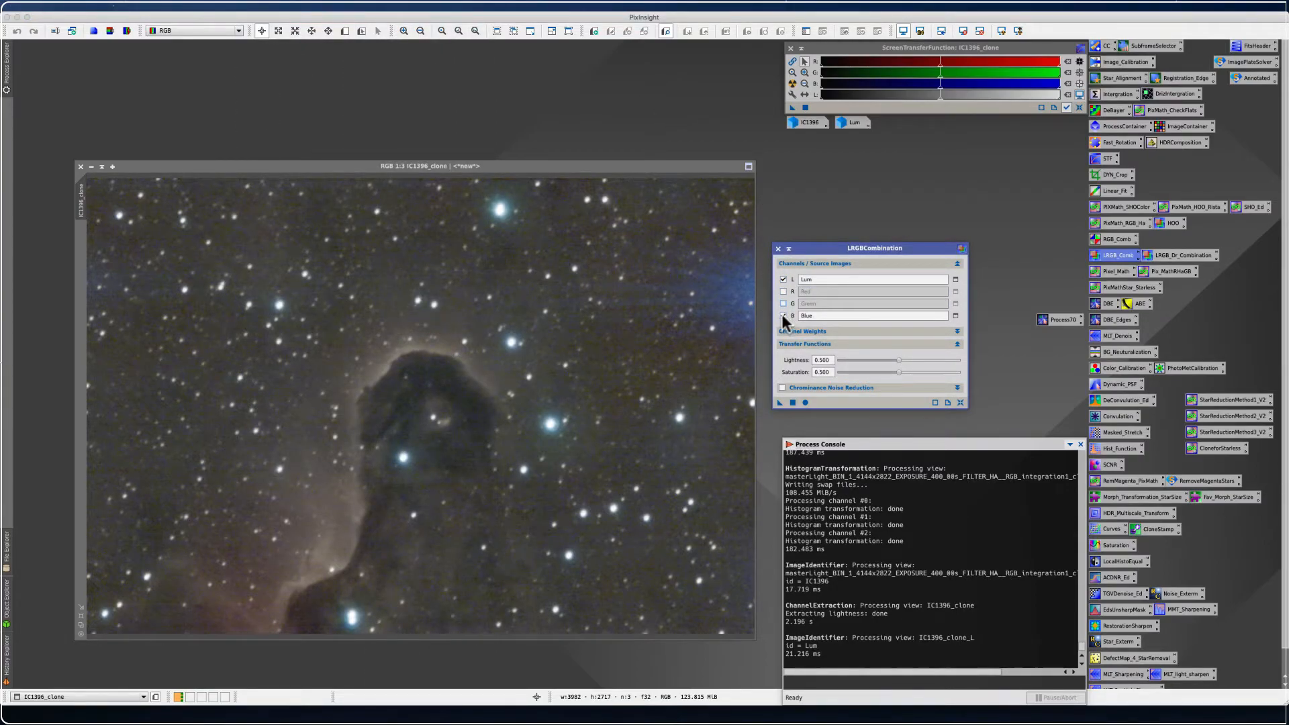
pyautogui.click(782, 316)
pyautogui.moveTo(815, 260); pyautogui.dragTo(835, 176)
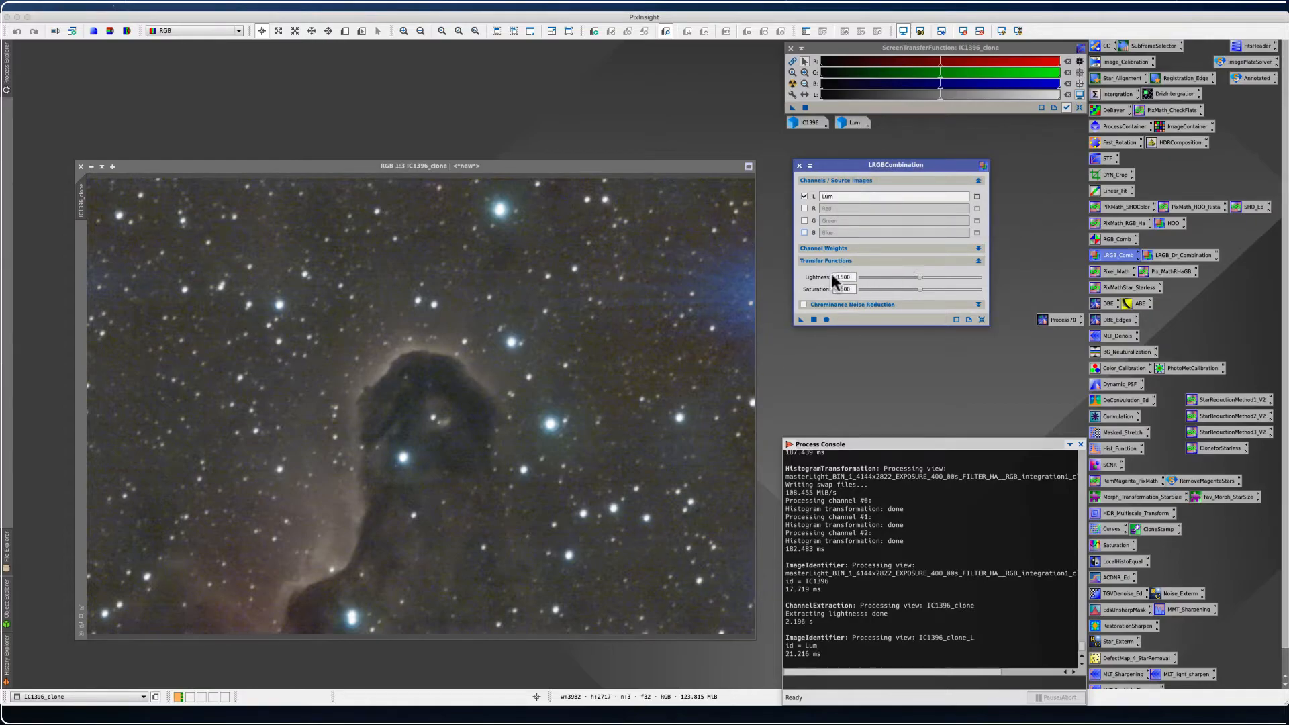
pyautogui.moveTo(918, 288); pyautogui.dragTo(902, 289)
pyautogui.moveTo(509, 169); pyautogui.dragTo(523, 86)
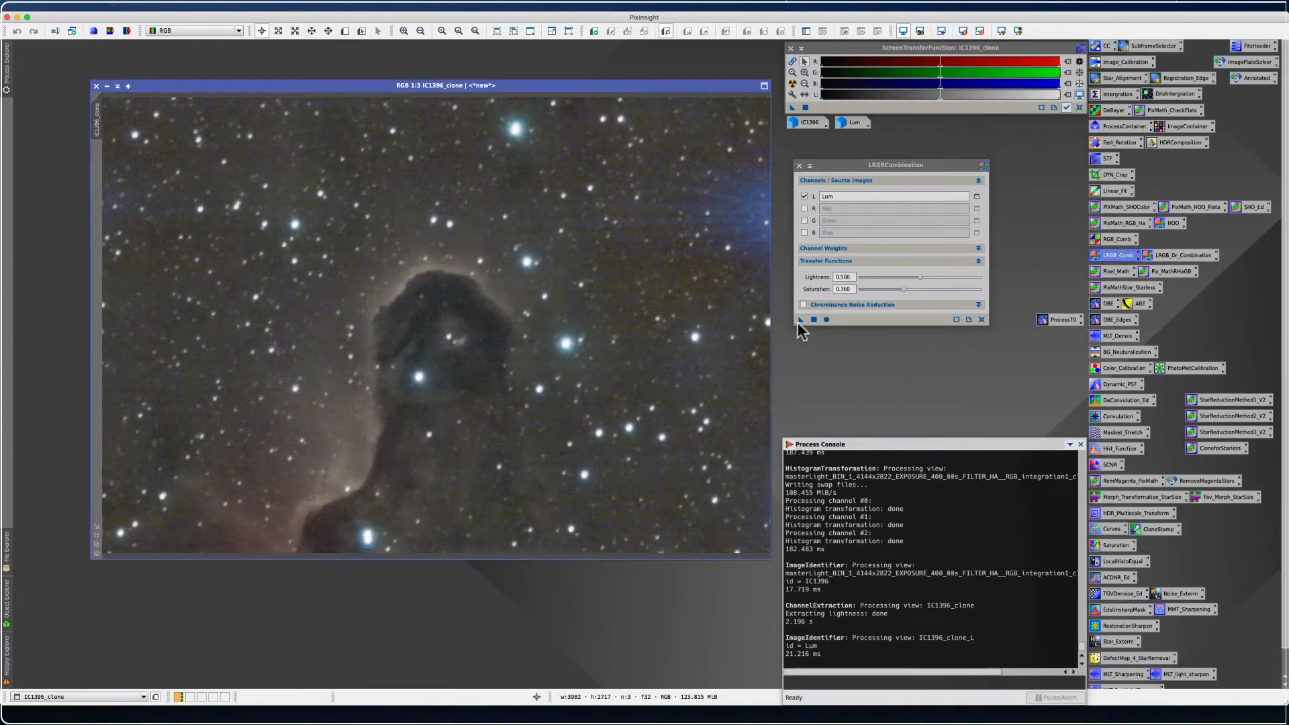
# Apply LRGBCombination to IC1396_clone three times in succession to build up its color saturation
pyautogui.moveTo(798, 320); pyautogui.dragTo(359, 354)
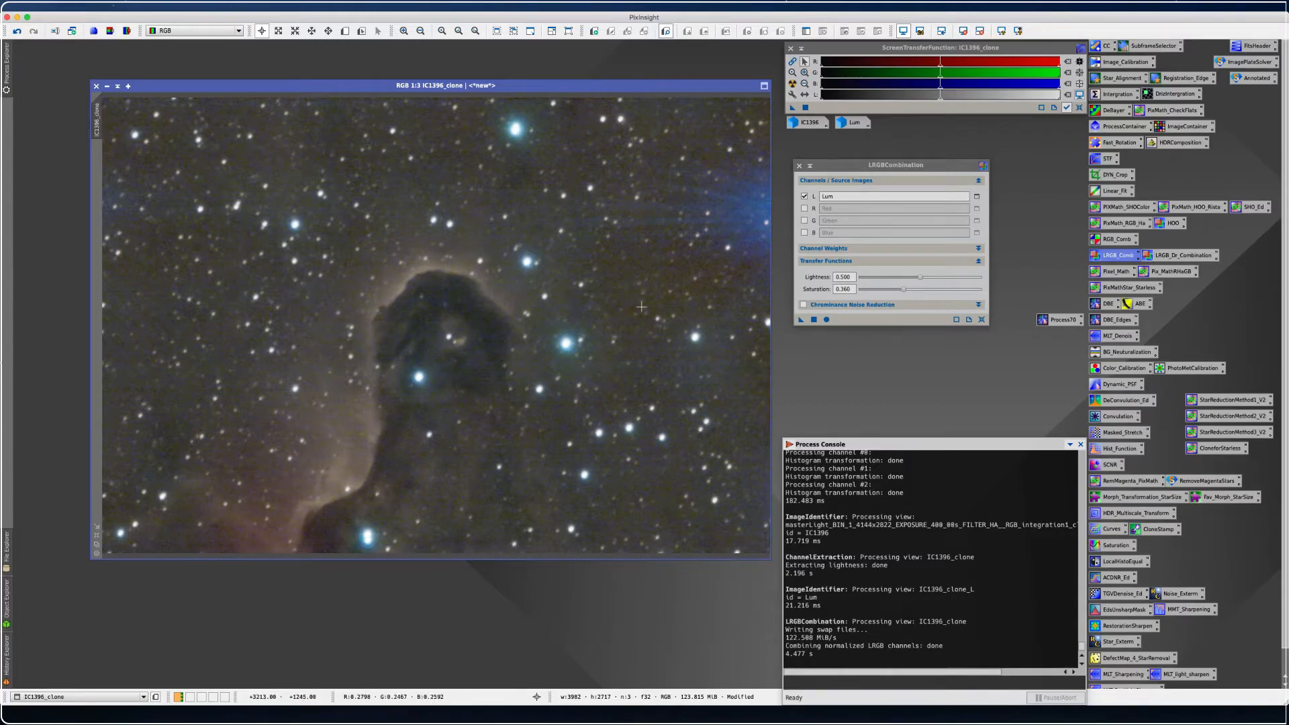
pyautogui.moveTo(797, 319); pyautogui.dragTo(258, 304)
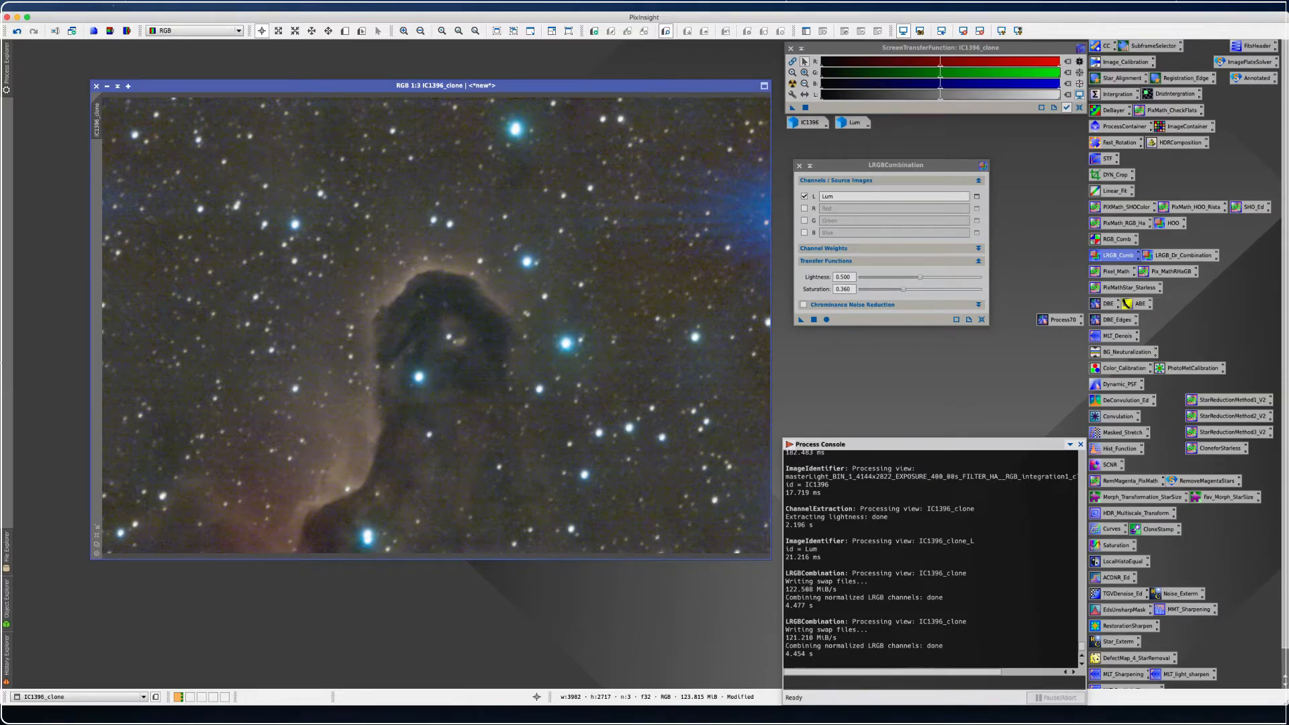
pyautogui.moveTo(800, 319); pyautogui.dragTo(371, 355)
pyautogui.moveTo(524, 310); pyautogui.dragTo(523, 310)
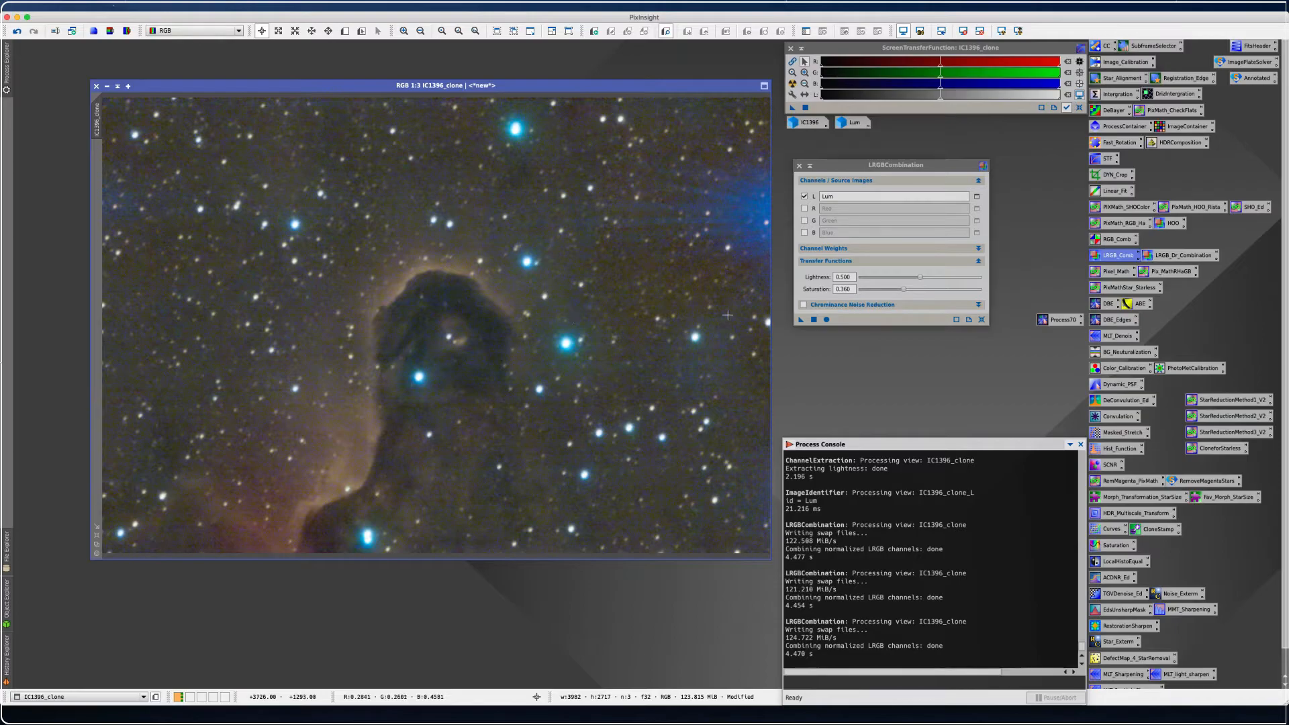
# Undo all three LRGBCombination applications on IC1396_clone and close the process window
pyautogui.click(16, 32)
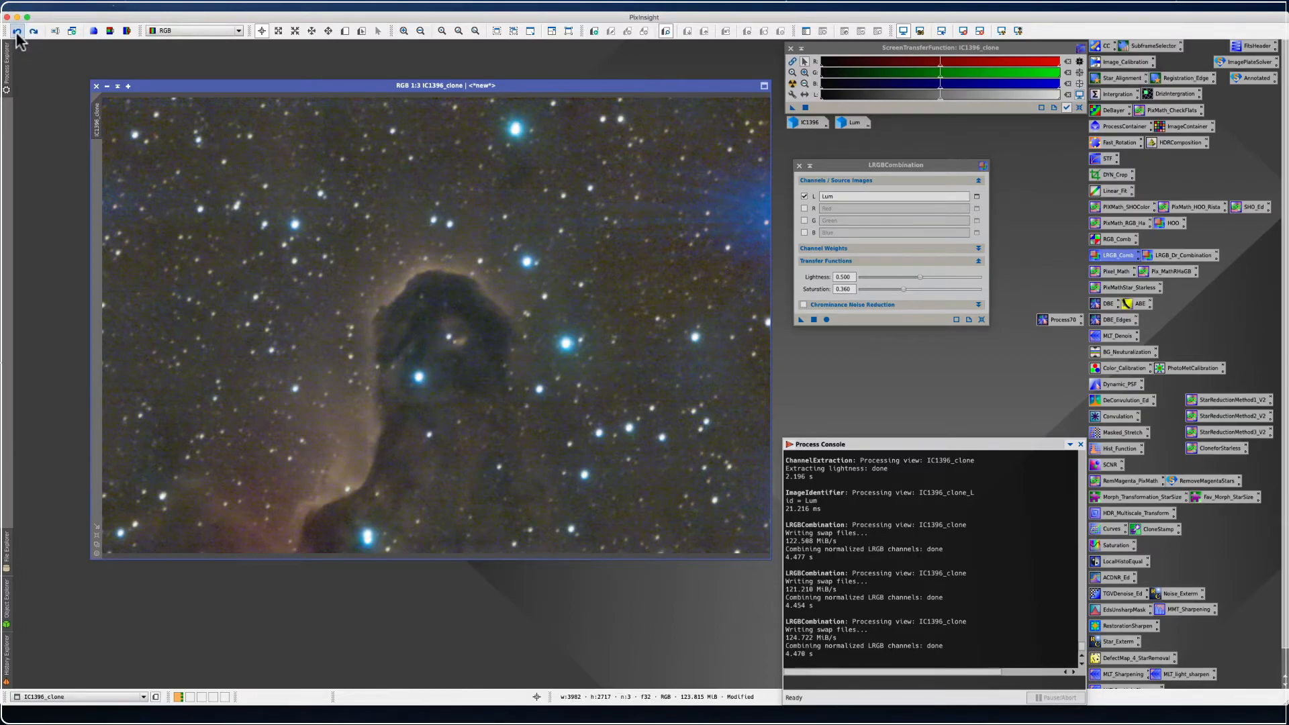
pyautogui.click(18, 32)
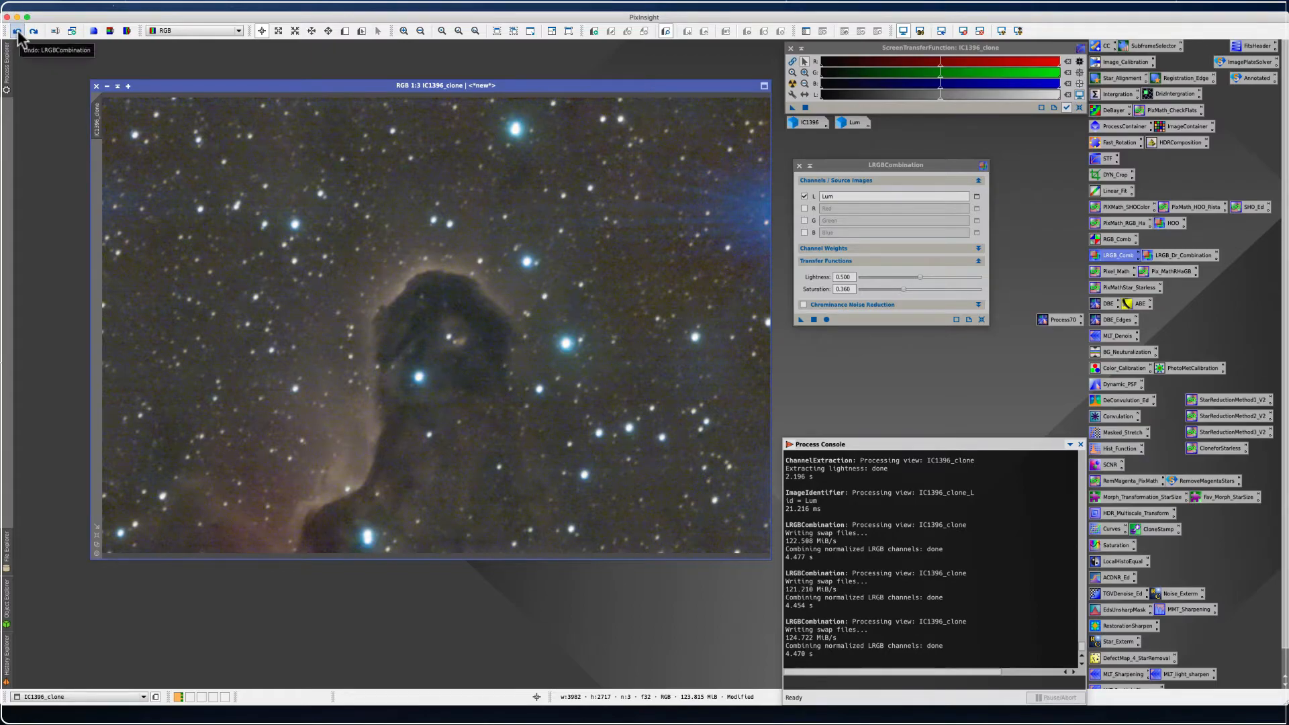
pyautogui.click(17, 34)
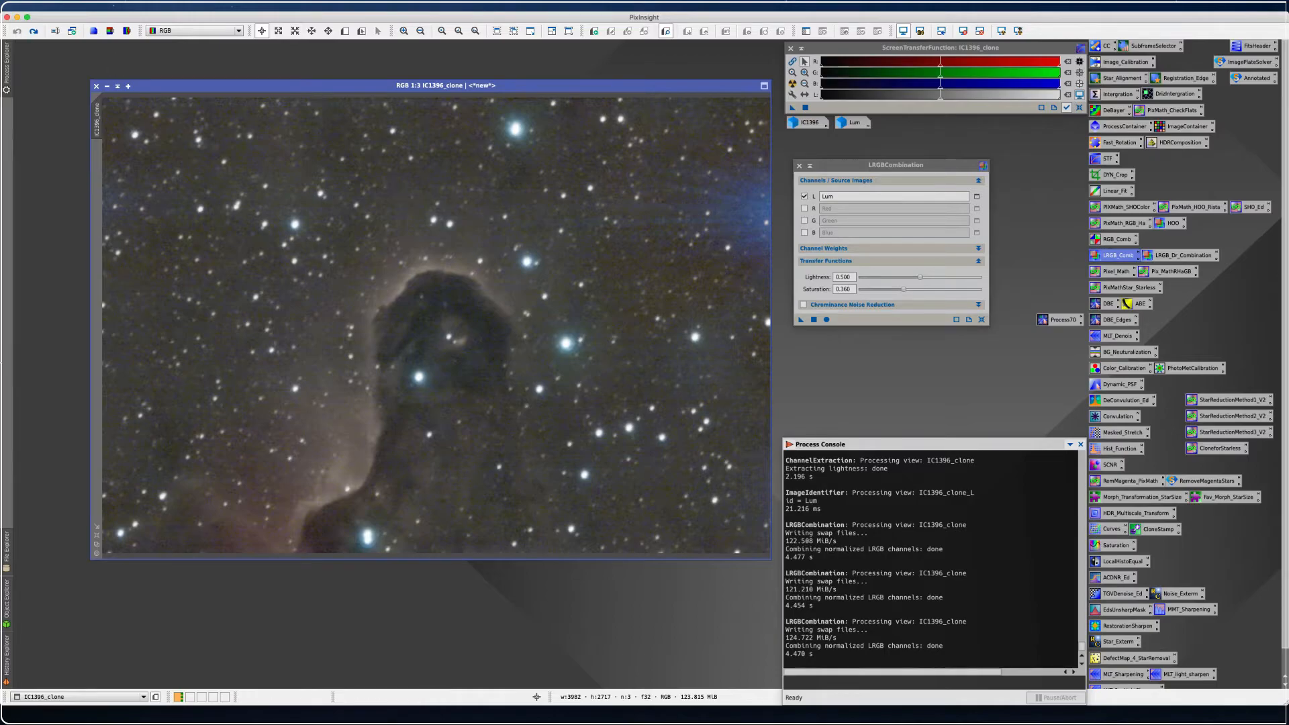
pyautogui.click(799, 166)
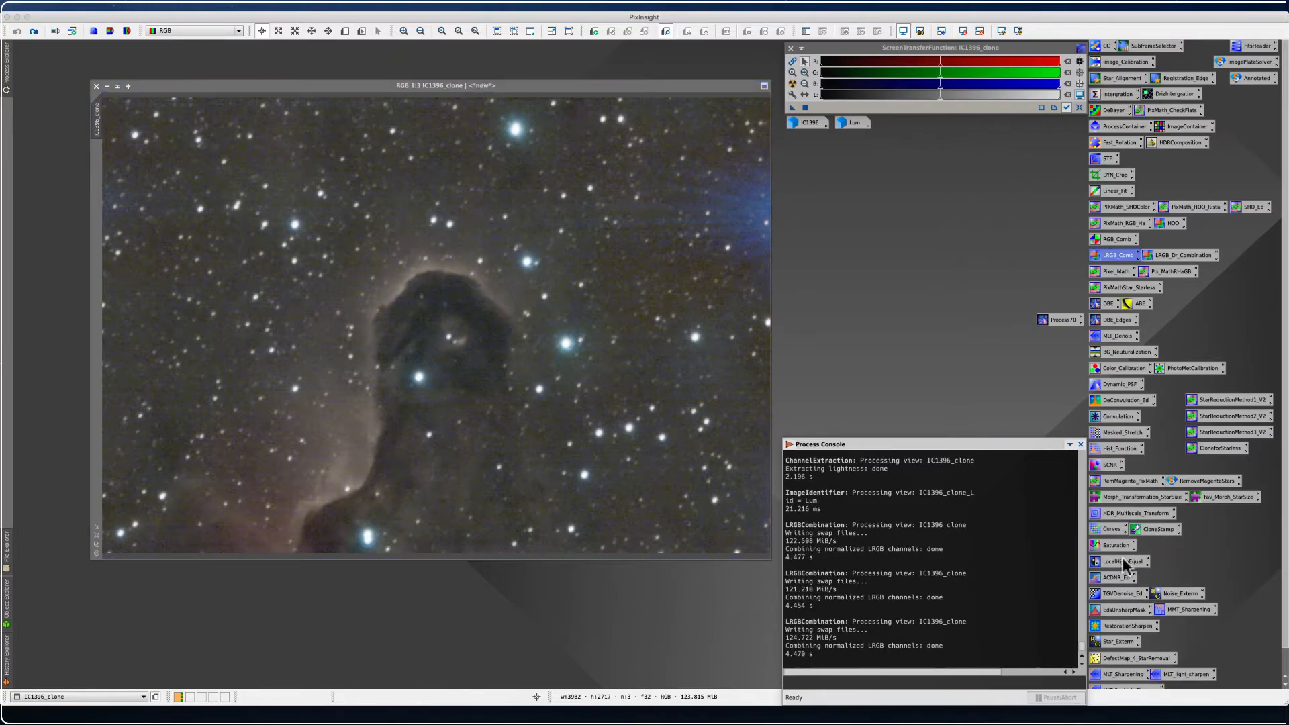
# Run StarXTerminator on IC1396_clone with Generate Star Image and Unscreen Stars enabled
pyautogui.doubleClick(1114, 642)
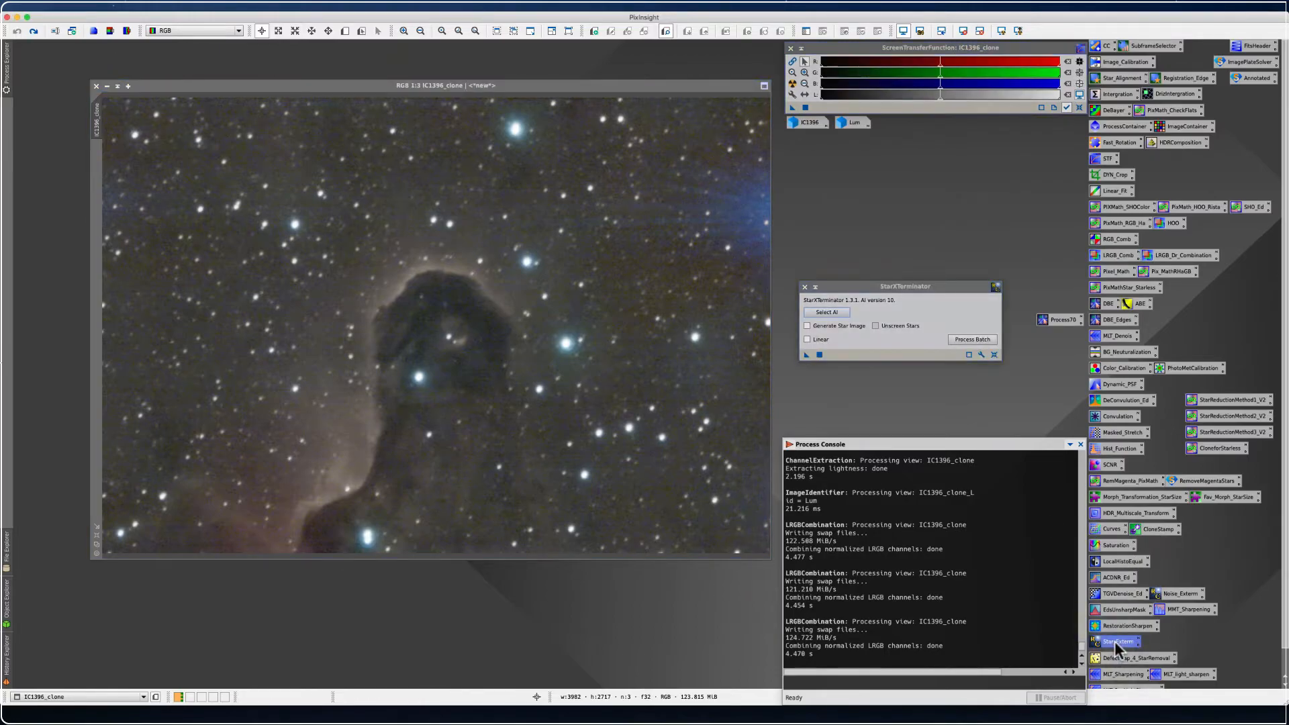
pyautogui.moveTo(885, 286); pyautogui.dragTo(829, 222)
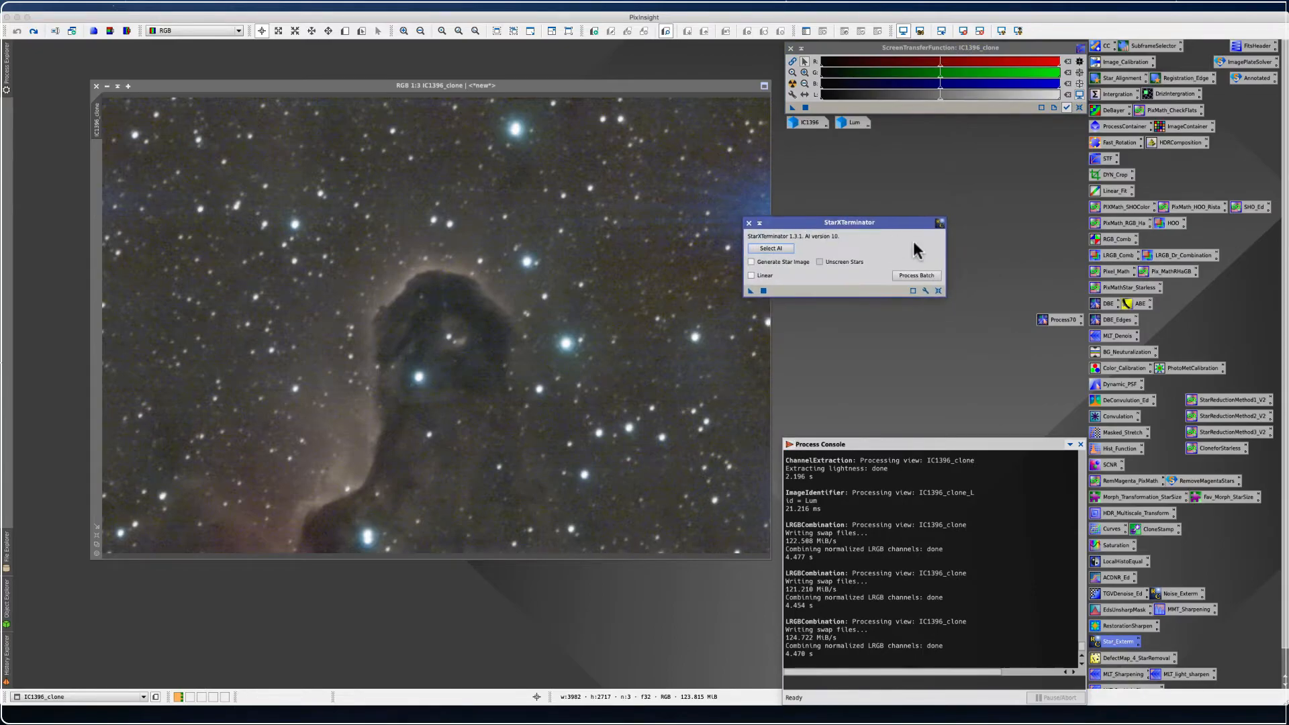
pyautogui.click(751, 262)
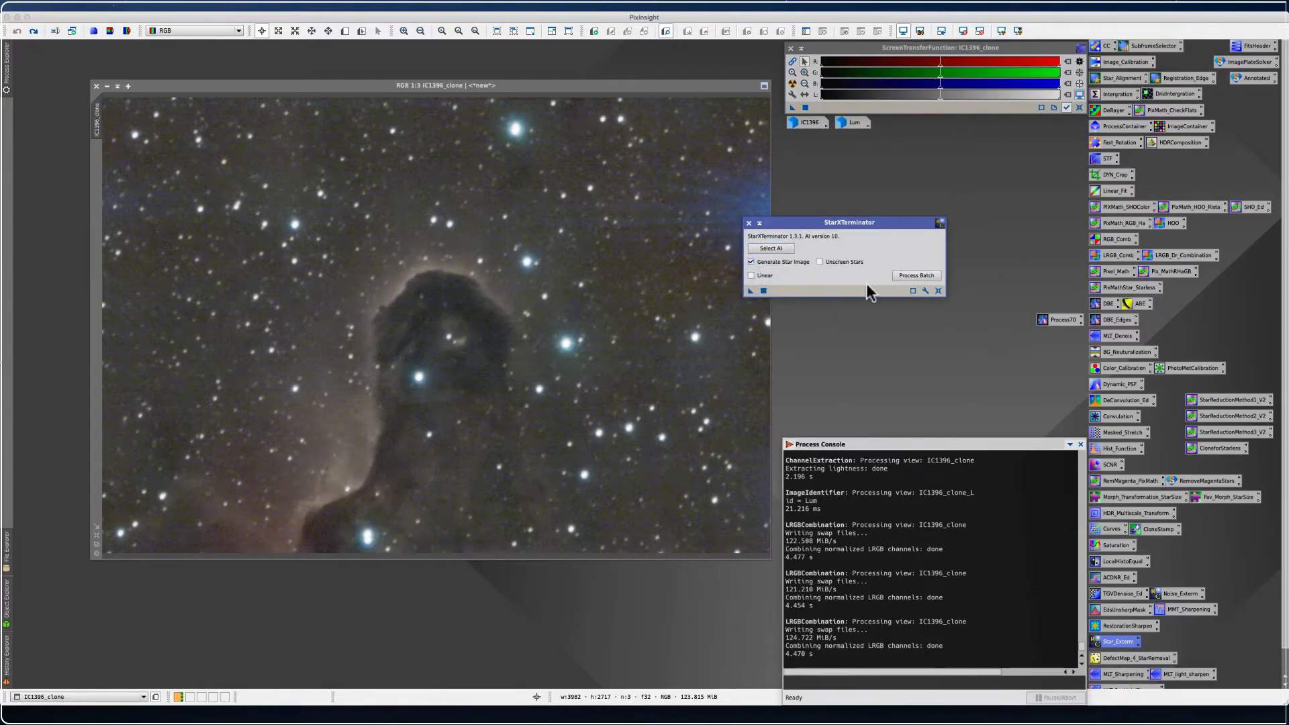
pyautogui.click(820, 262)
pyautogui.moveTo(749, 293); pyautogui.dragTo(490, 337)
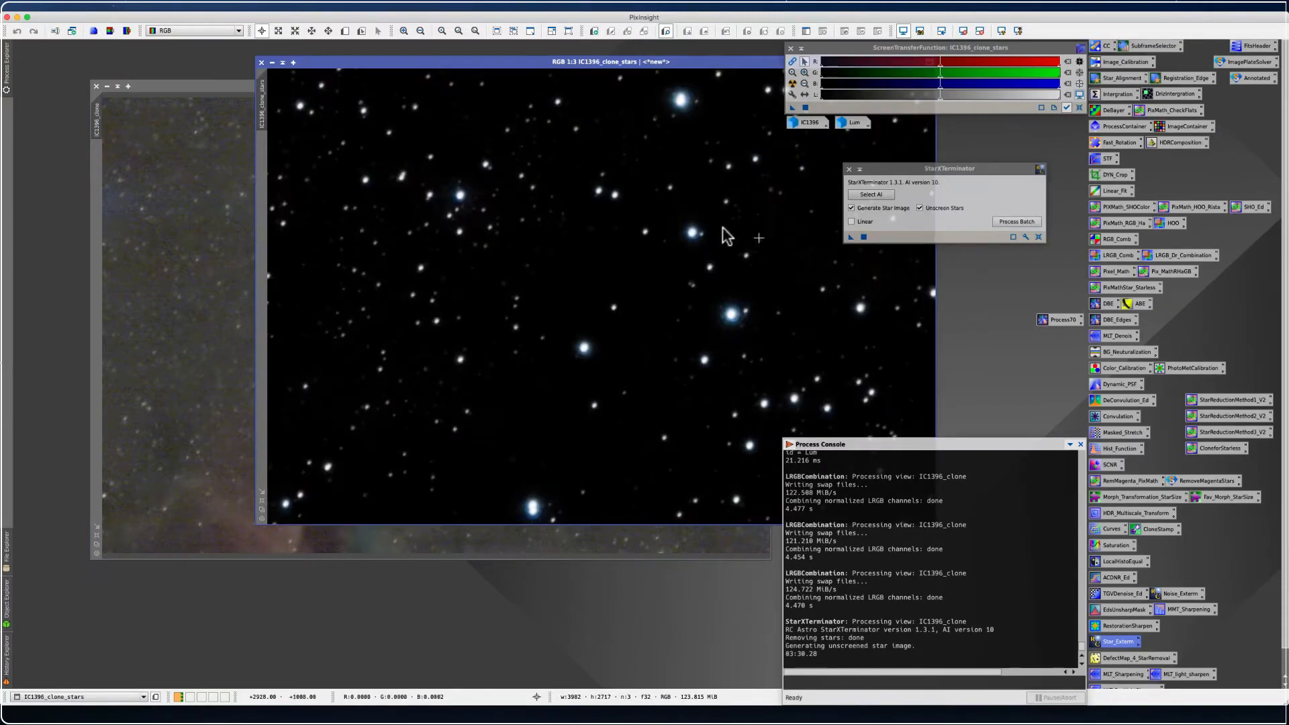
# Move the starless IC1396_clone window aside and minimize the extracted stars image to an icon
pyautogui.moveTo(168, 88); pyautogui.dragTo(116, 87)
pyautogui.moveTo(324, 64); pyautogui.dragTo(274, 87)
pyautogui.click(222, 86)
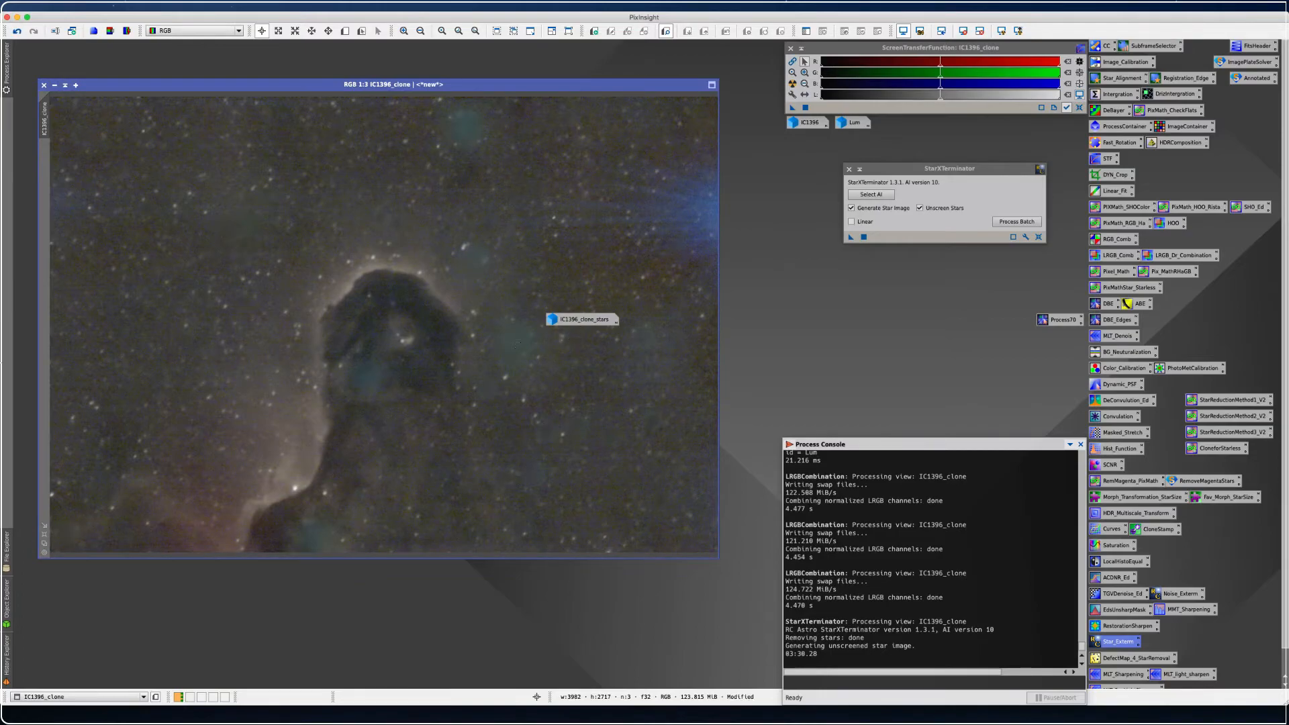
# Rename the extracted stars image's identifier to Stars and park its icon beside Lum
pyautogui.rightClick(594, 320)
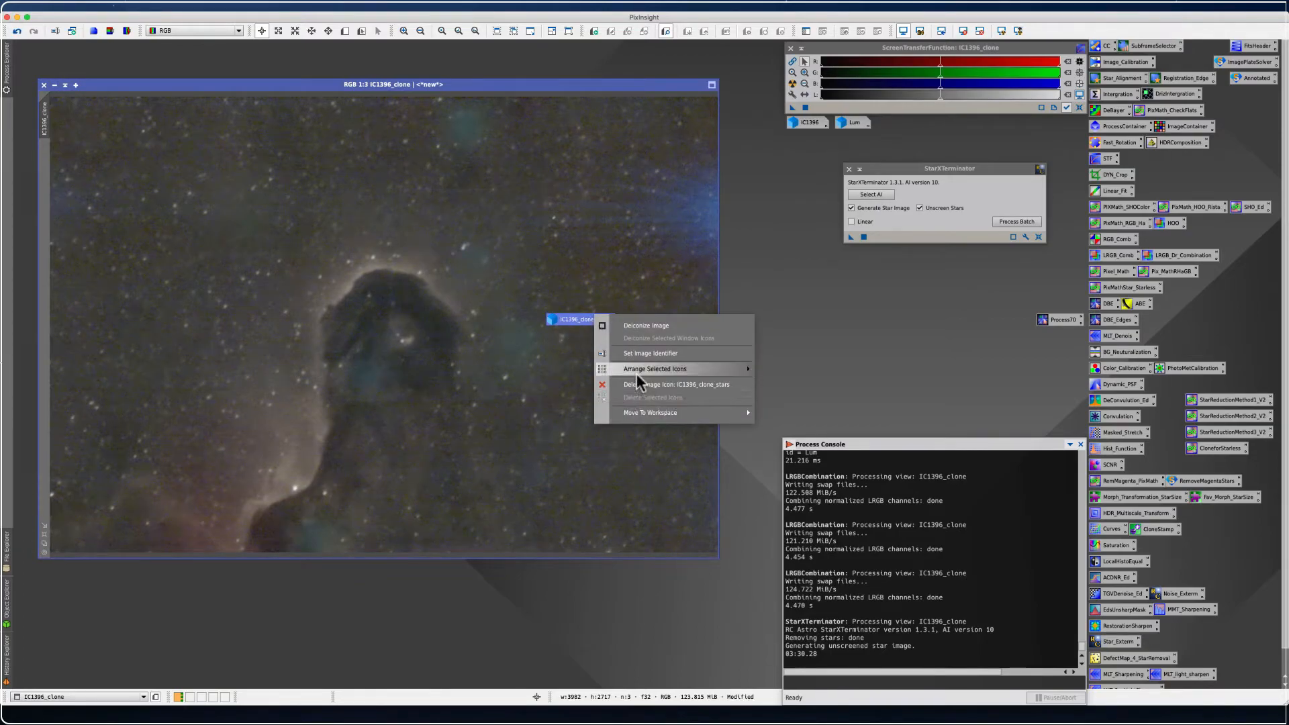
pyautogui.click(642, 353)
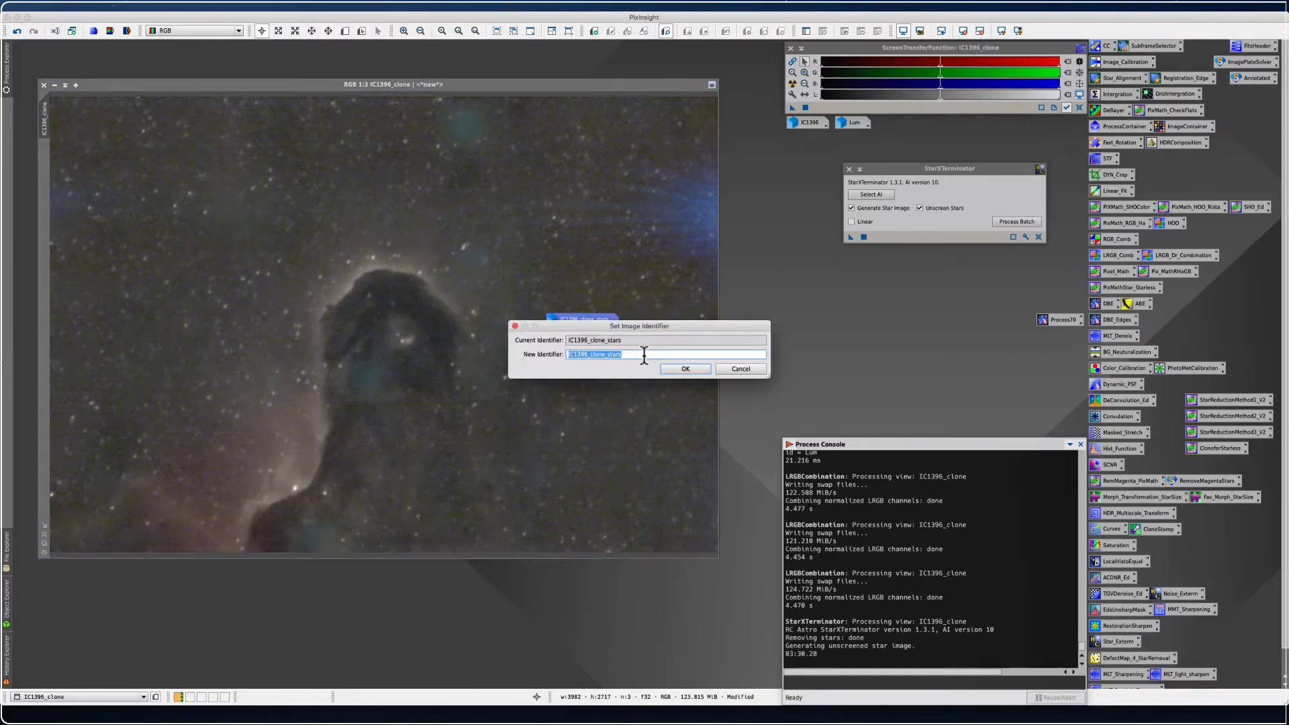
pyautogui.write('St')
pyautogui.press('Return')
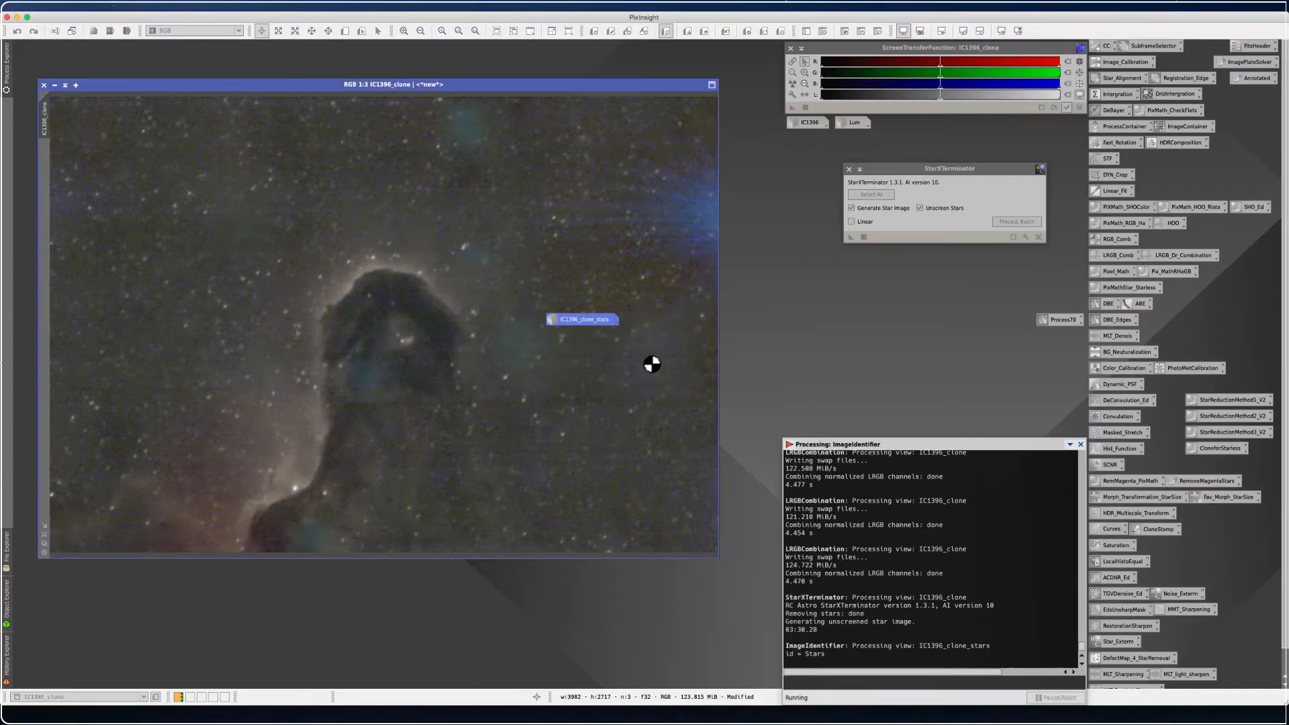
pyautogui.moveTo(563, 320); pyautogui.dragTo(891, 124)
# Close StarXTerminator and reposition the starless IC1396_clone window in the workspace
pyautogui.click(849, 168)
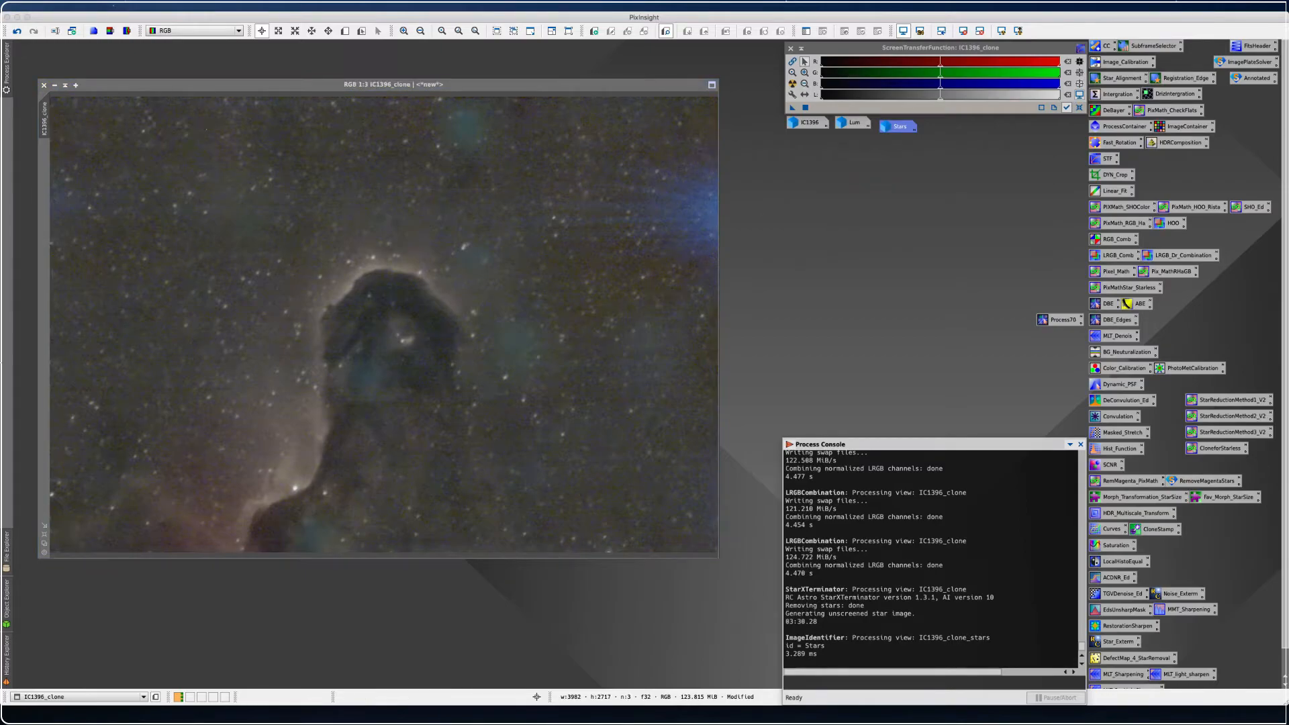
pyautogui.moveTo(256, 82); pyautogui.dragTo(309, 79)
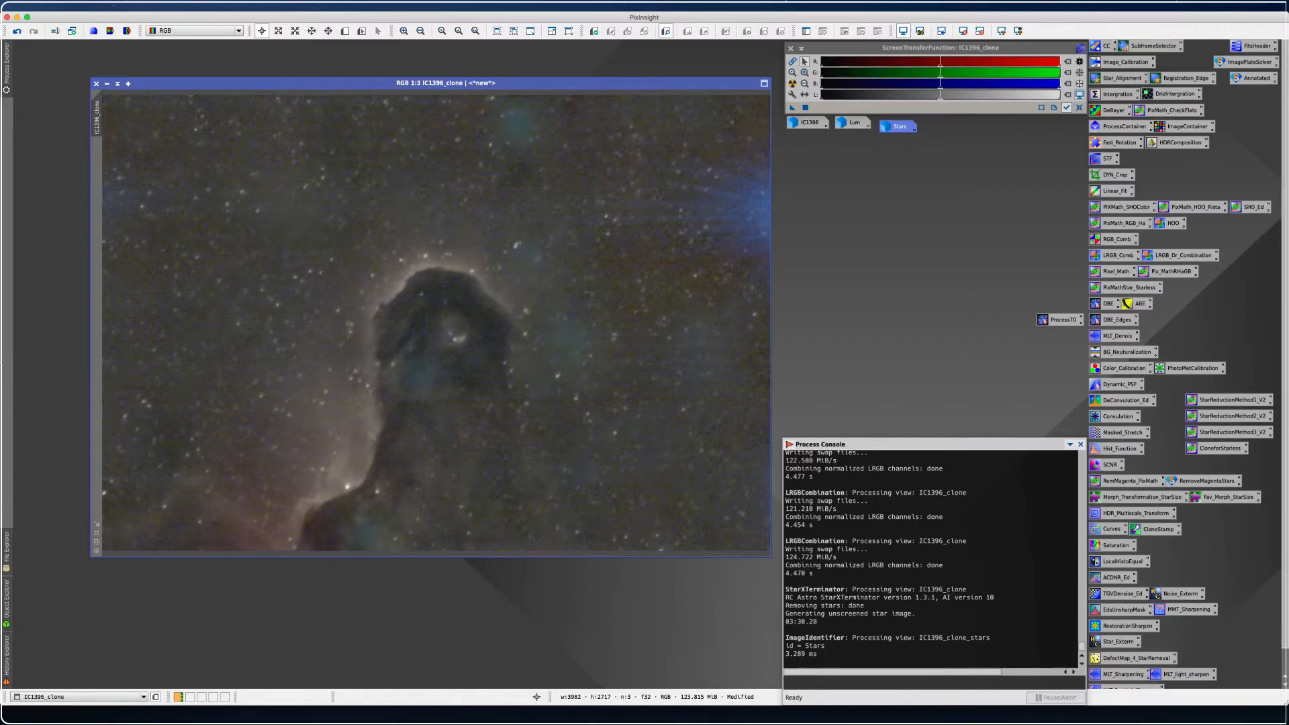
pyautogui.moveTo(380, 82); pyautogui.dragTo(384, 82)
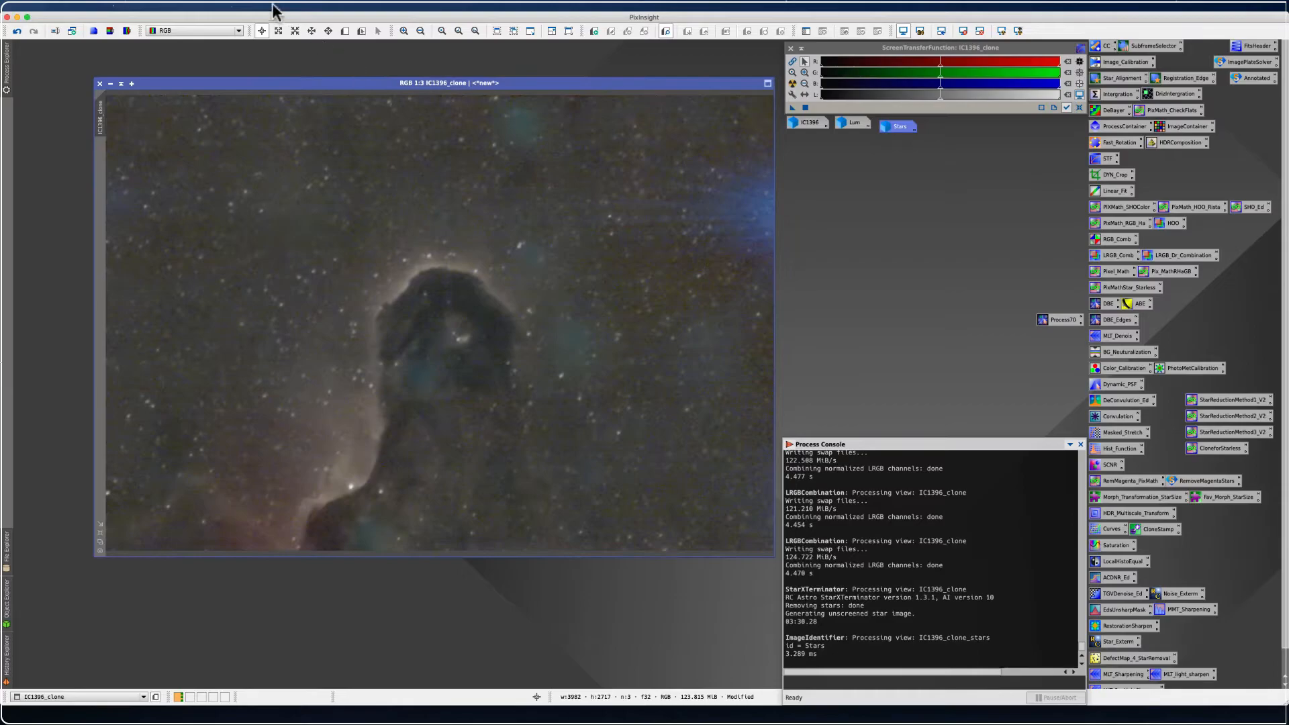
# Launch the GAME mask editor script on the starless IC1396_clone and maximize its window
pyautogui.click(274, 6)
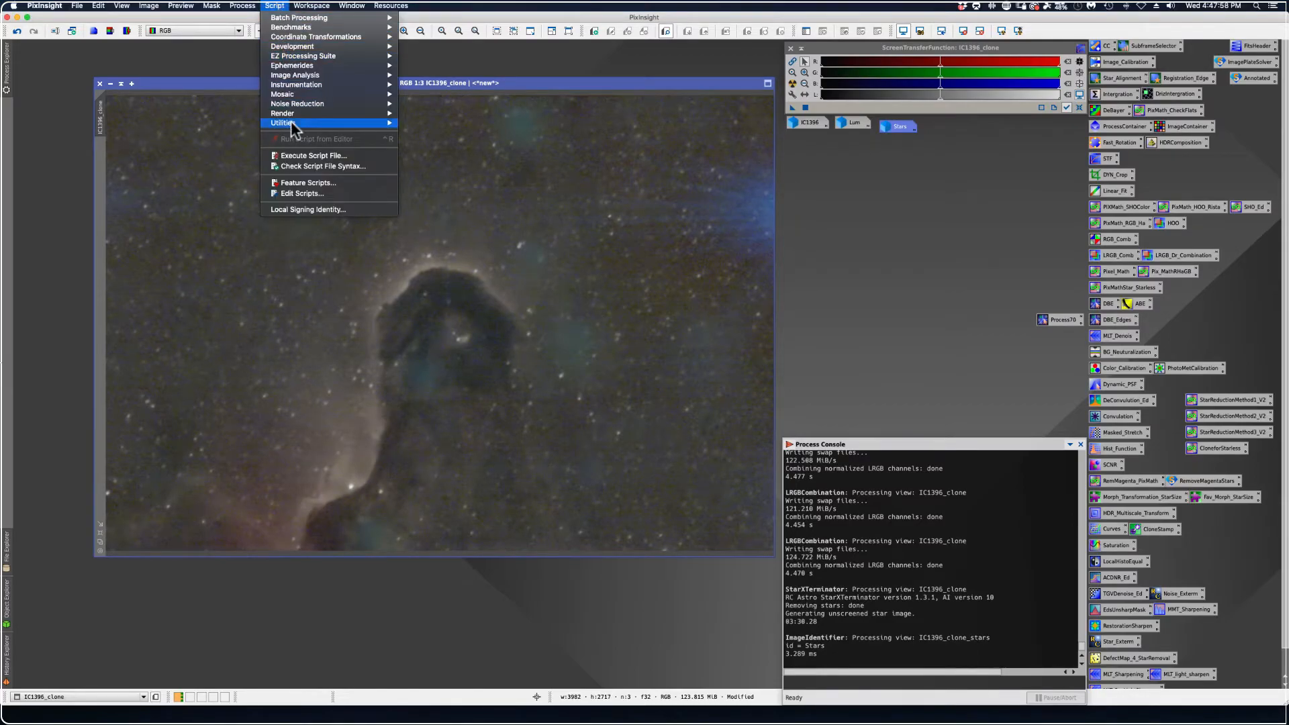
pyautogui.moveTo(293, 125)
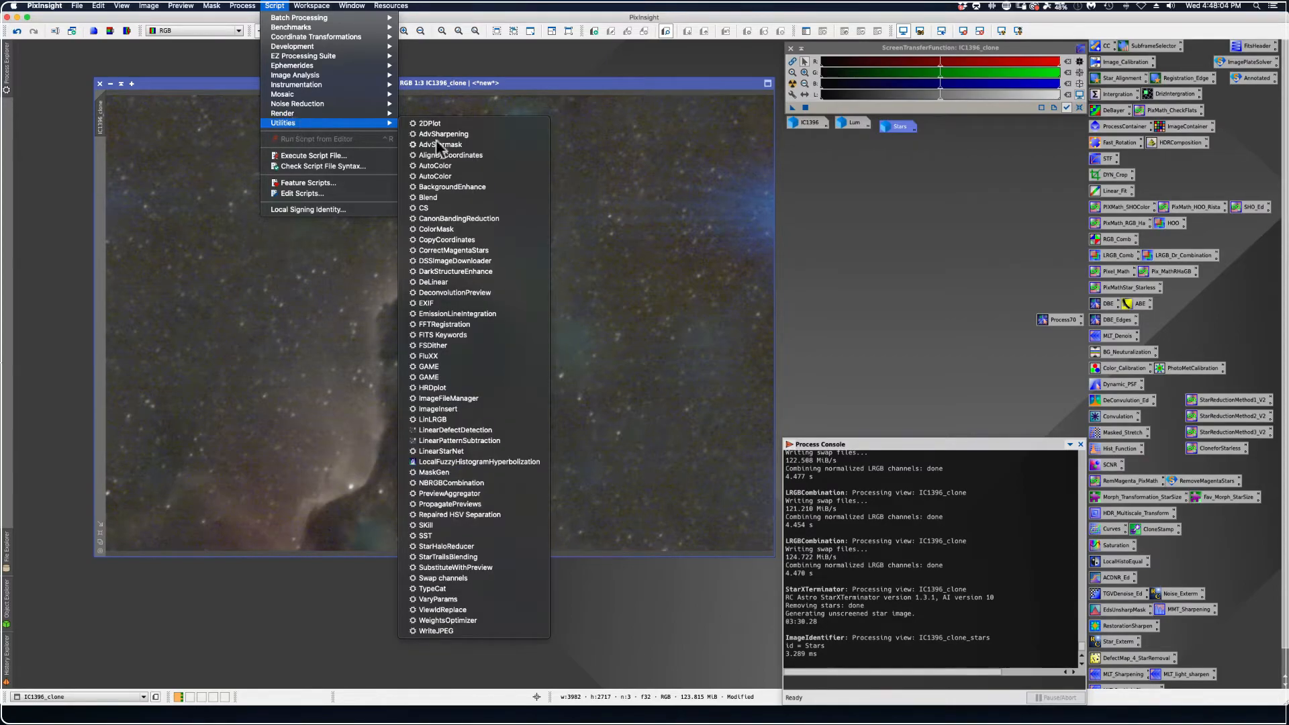
pyautogui.click(430, 367)
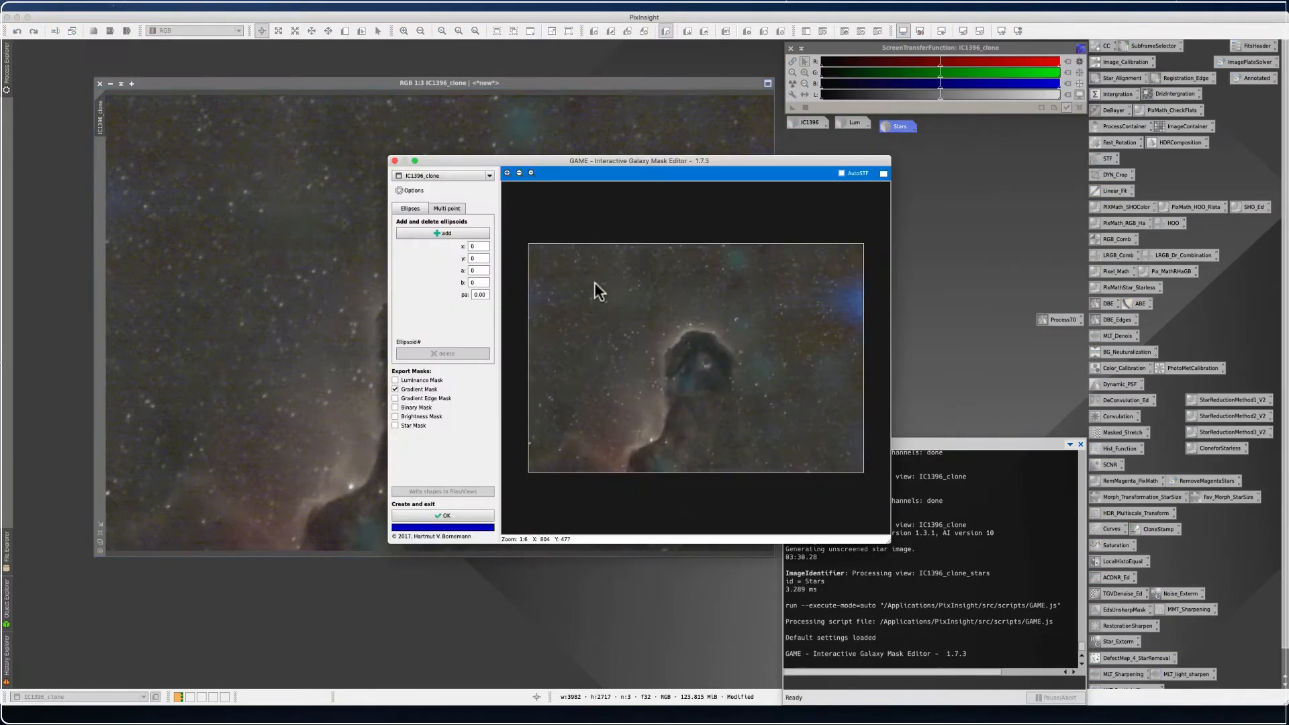
pyautogui.moveTo(466, 163); pyautogui.dragTo(572, 105)
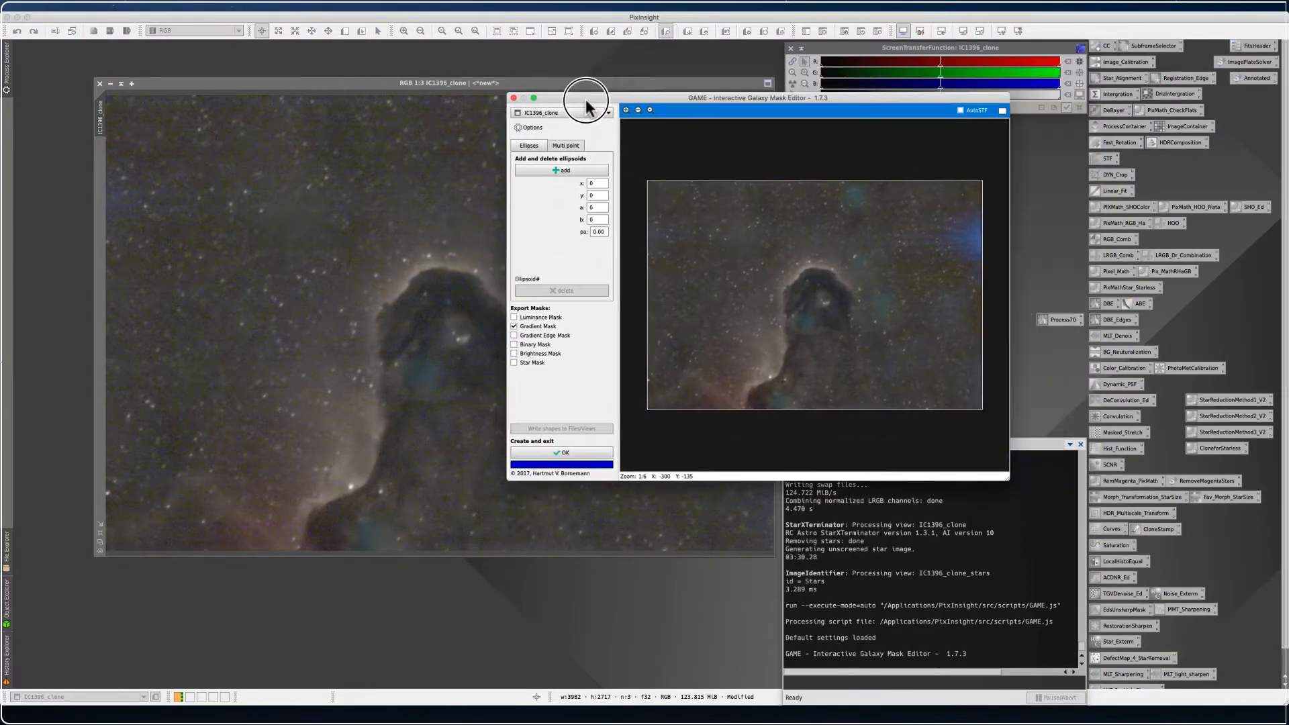
pyautogui.click(853, 122)
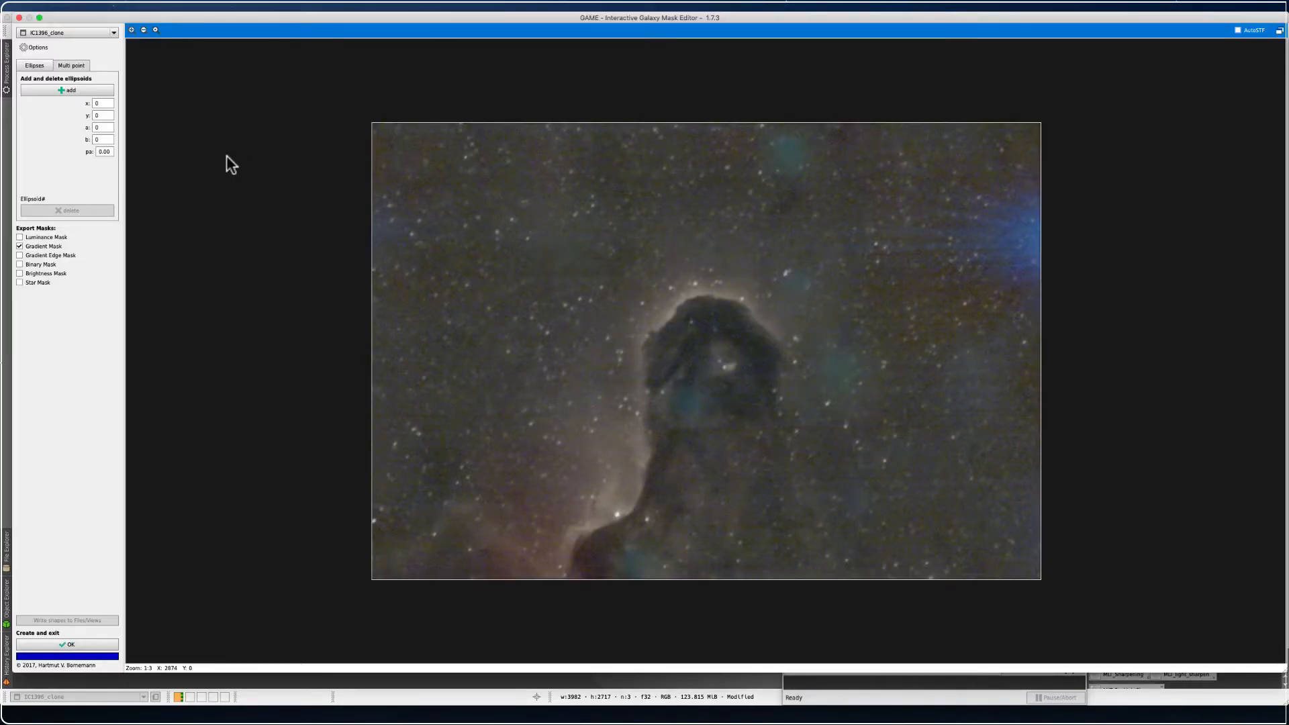
# Add a multi-point curve in GAME with three points at the trunk's base, above the head's right side and left of the nebula
pyautogui.click(75, 67)
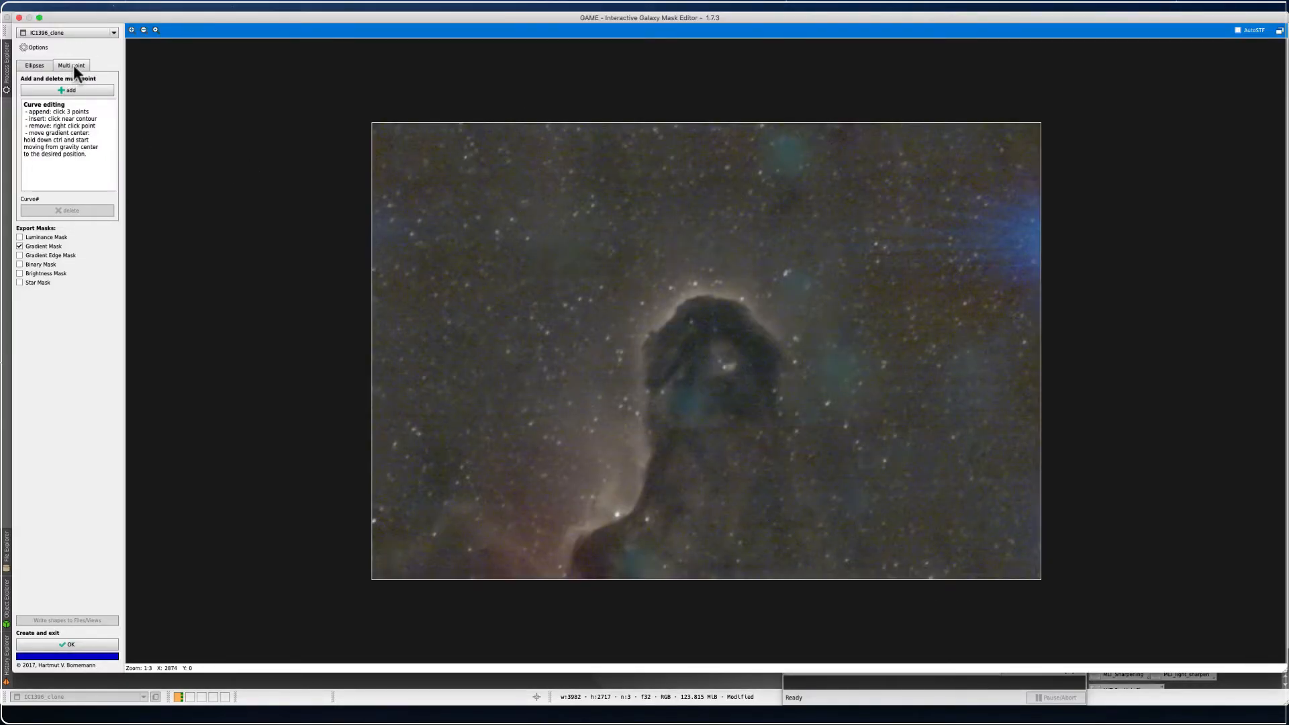
pyautogui.click(70, 87)
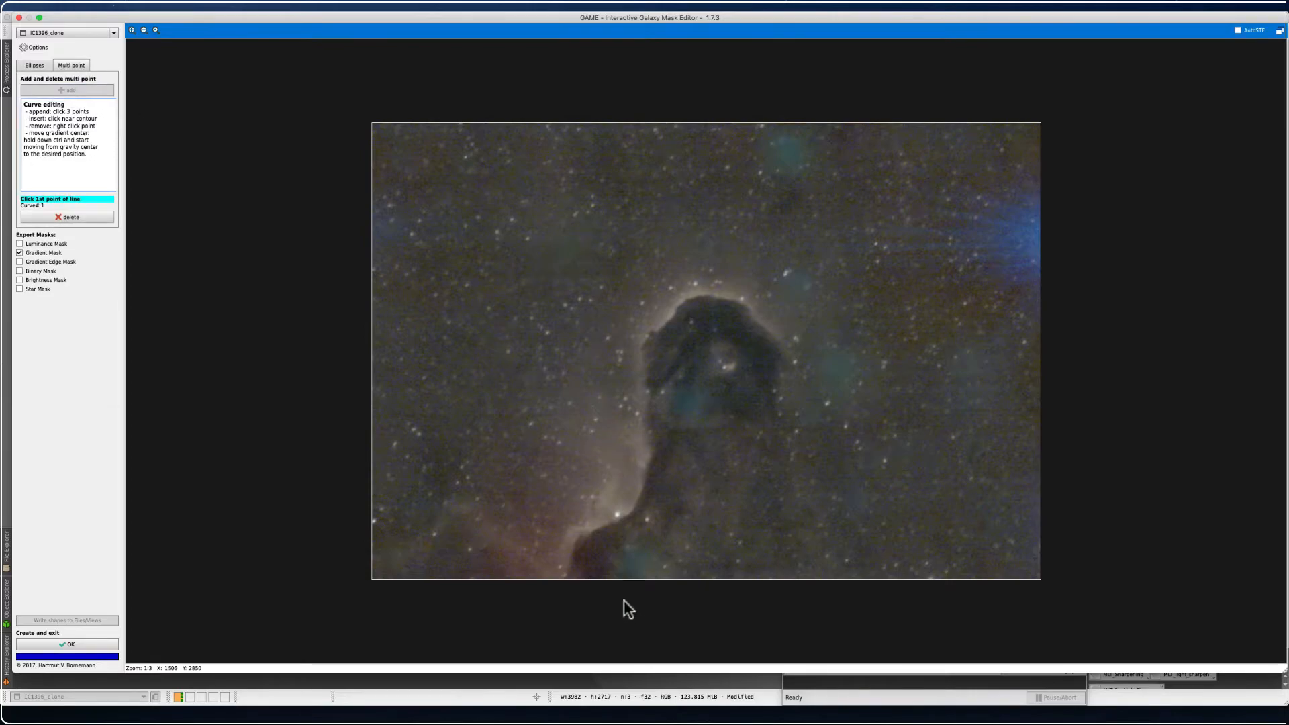
pyautogui.click(568, 574)
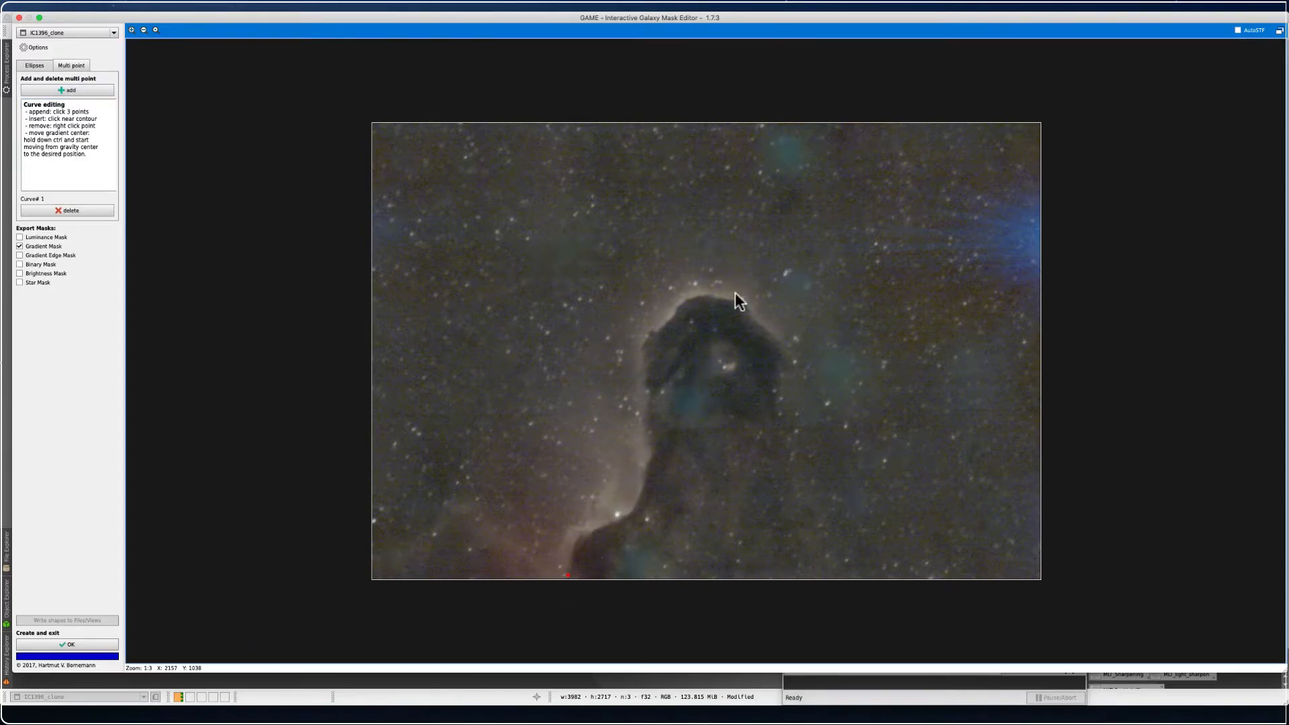
pyautogui.click(763, 267)
pyautogui.moveTo(509, 332); pyautogui.dragTo(584, 361)
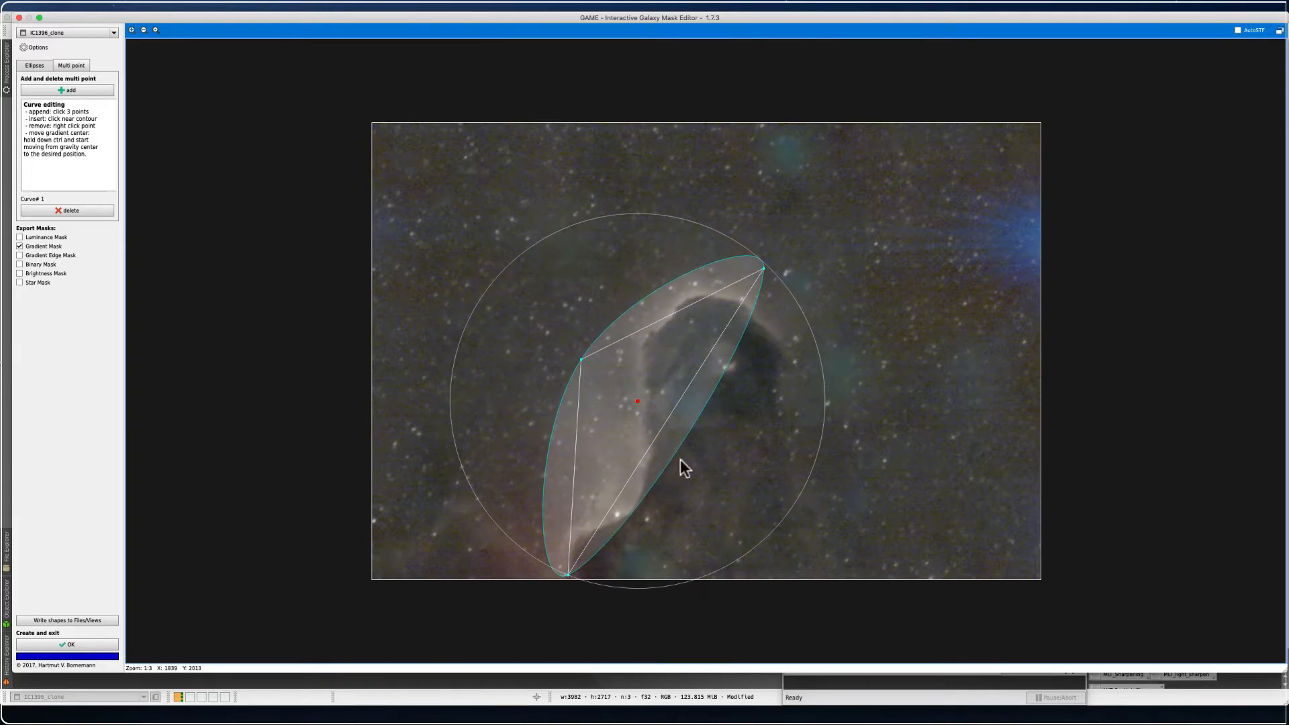
# Extend the GAME curve around the nebula with added points right of the head, along the lower edge, beside the trunk's base and at upper left
pyautogui.moveTo(678, 451); pyautogui.dragTo(841, 406)
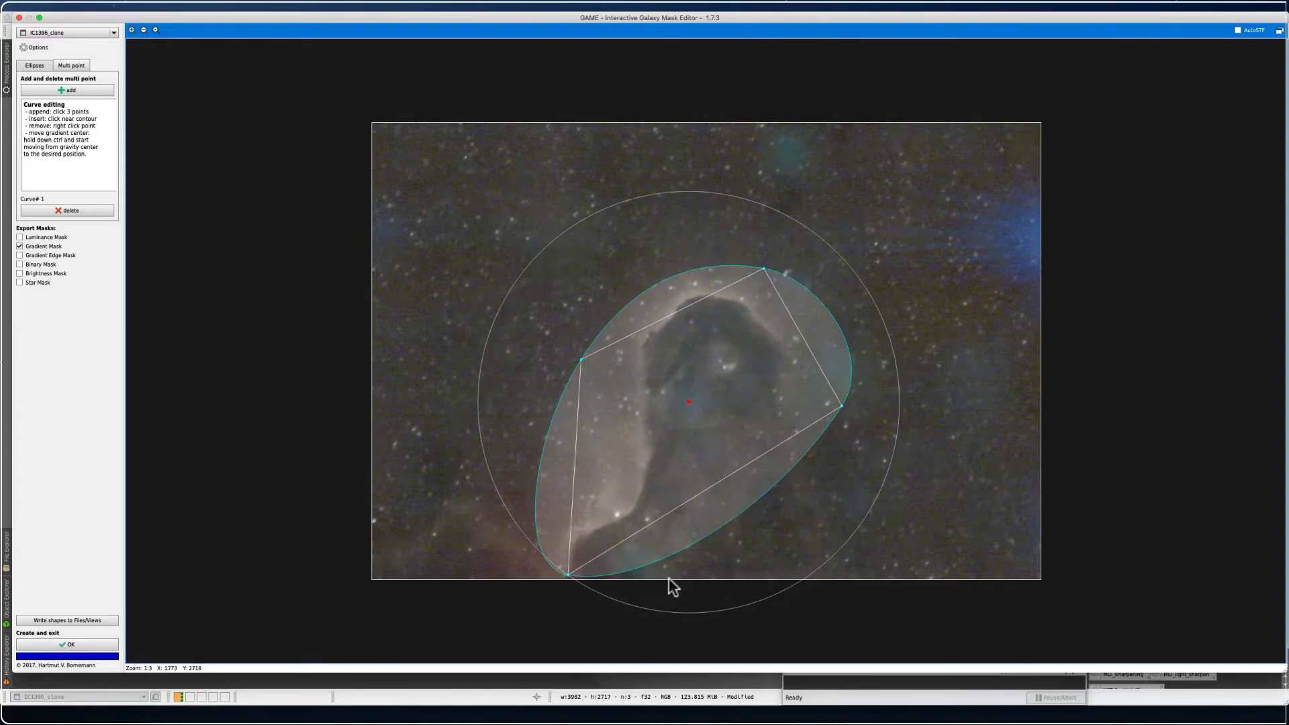
pyautogui.click(665, 558)
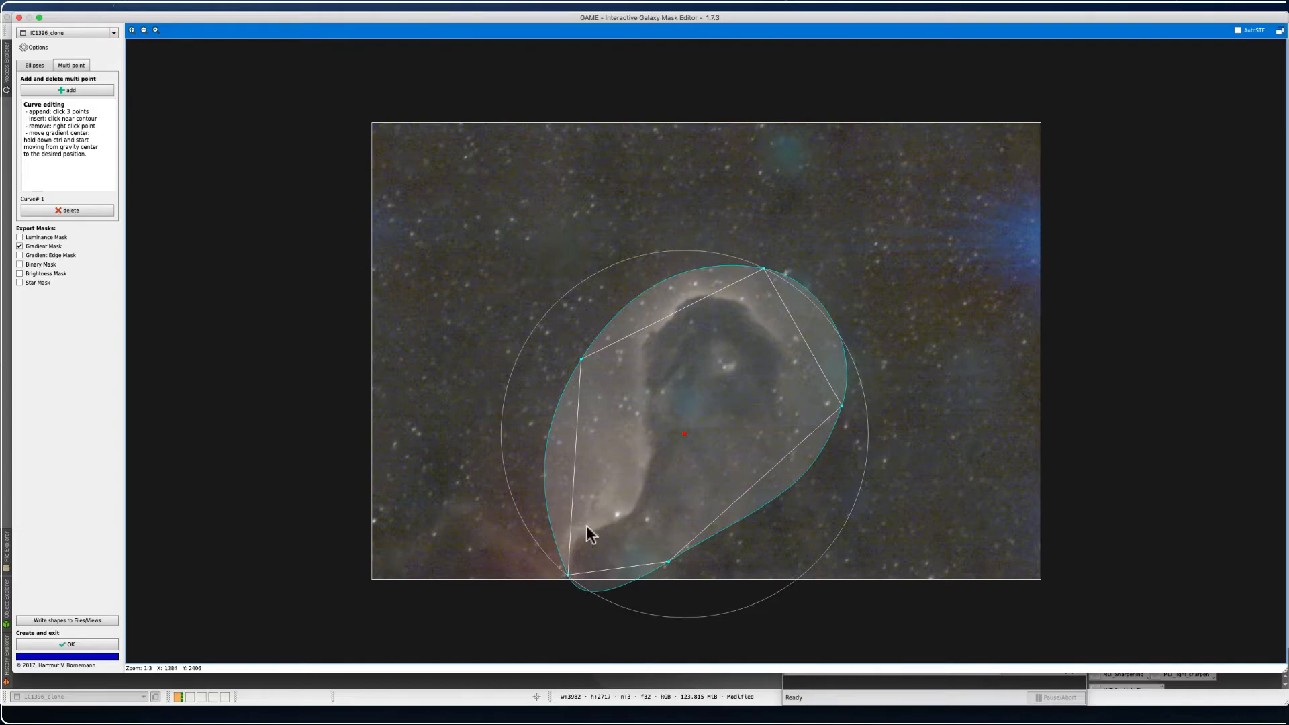
pyautogui.moveTo(570, 523); pyautogui.dragTo(551, 530)
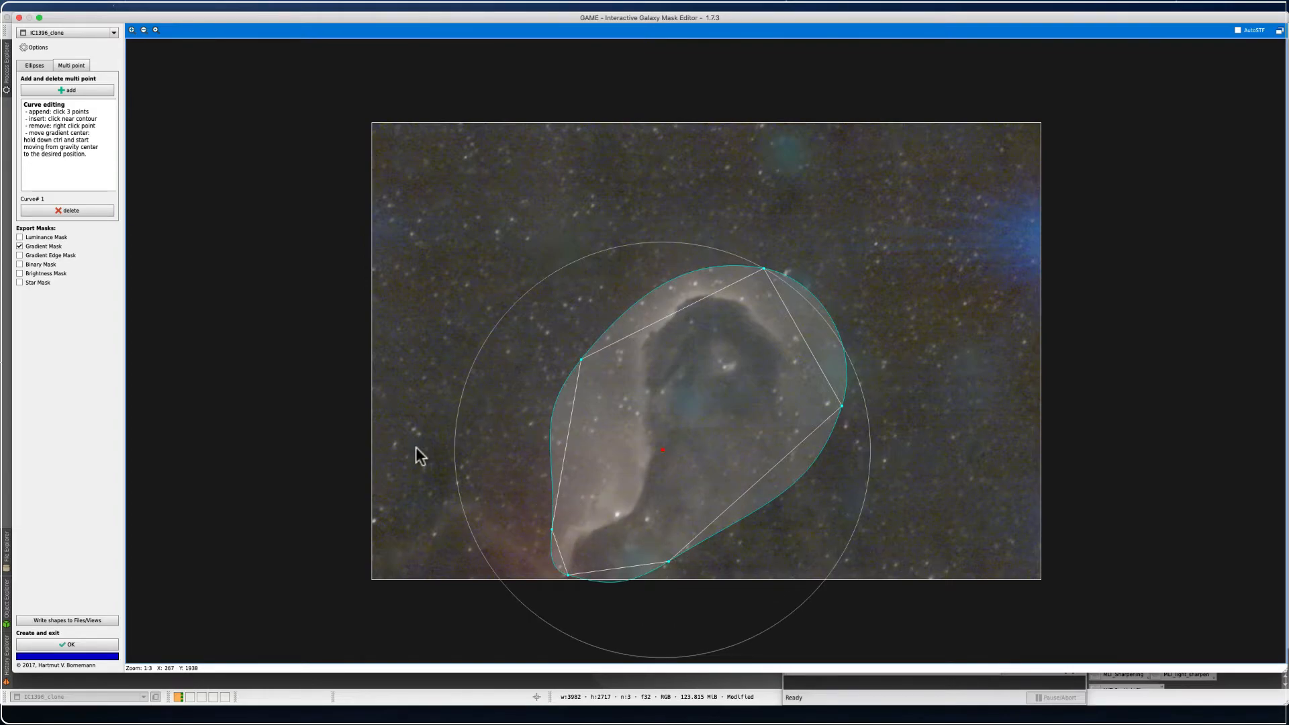
pyautogui.moveTo(670, 564); pyautogui.dragTo(684, 567)
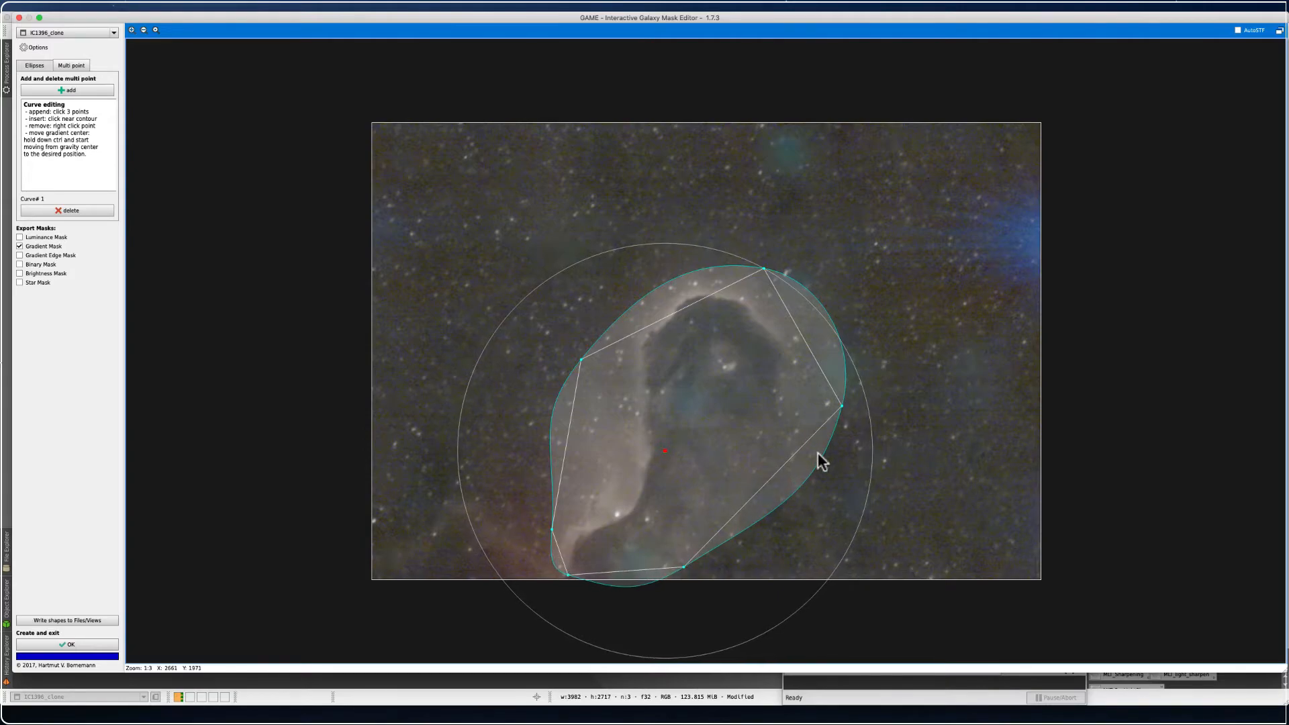
pyautogui.moveTo(761, 487); pyautogui.dragTo(793, 504)
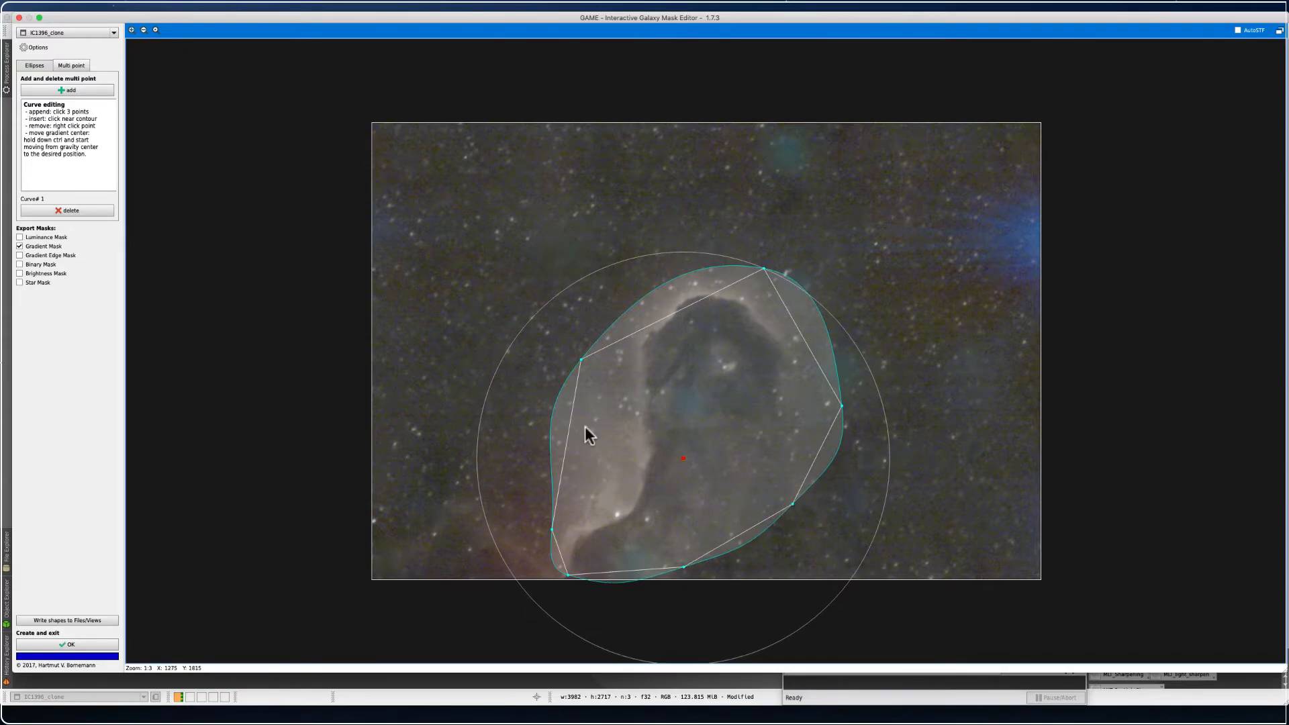
pyautogui.moveTo(654, 289); pyautogui.dragTo(598, 288)
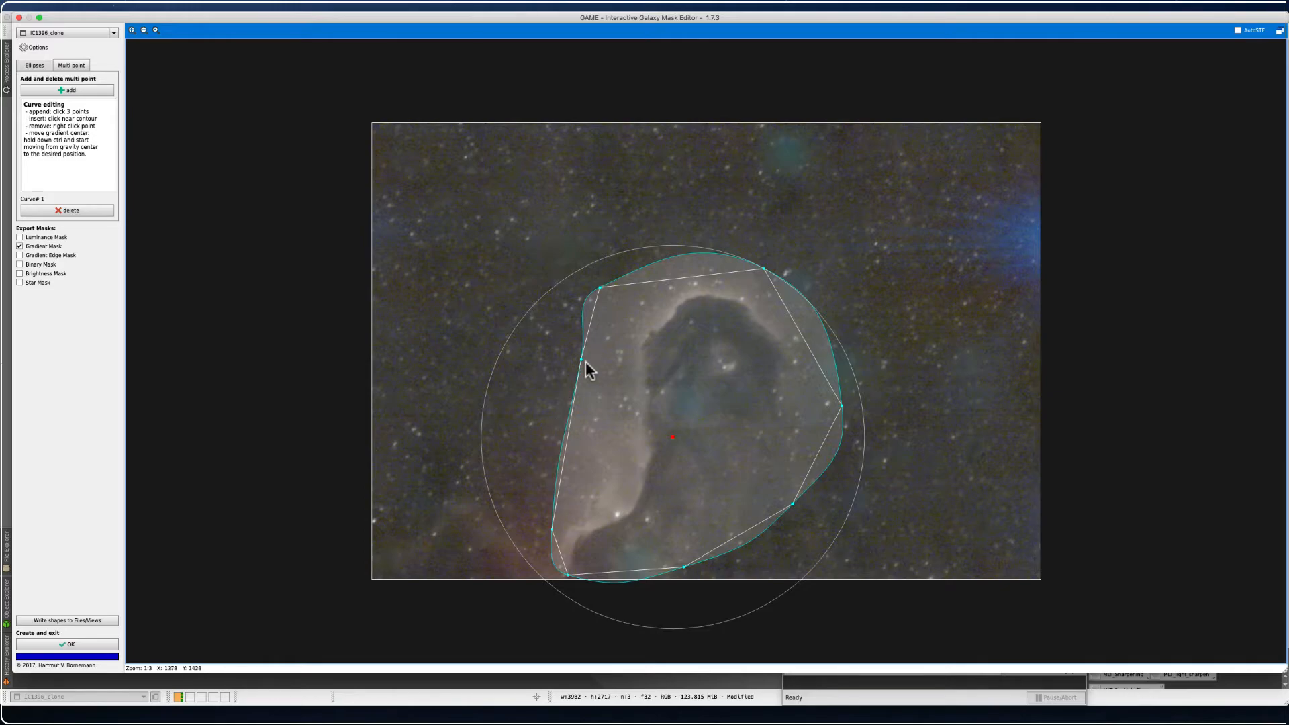
# Widen the curve's left side by moving its points outward and adding one beside the trunk's base to include the bright gas
pyautogui.moveTo(582, 357); pyautogui.dragTo(567, 373)
pyautogui.moveTo(549, 528); pyautogui.dragTo(483, 572)
pyautogui.click(550, 530)
pyautogui.moveTo(484, 525); pyautogui.dragTo(480, 487)
pyautogui.moveTo(568, 369); pyautogui.dragTo(562, 365)
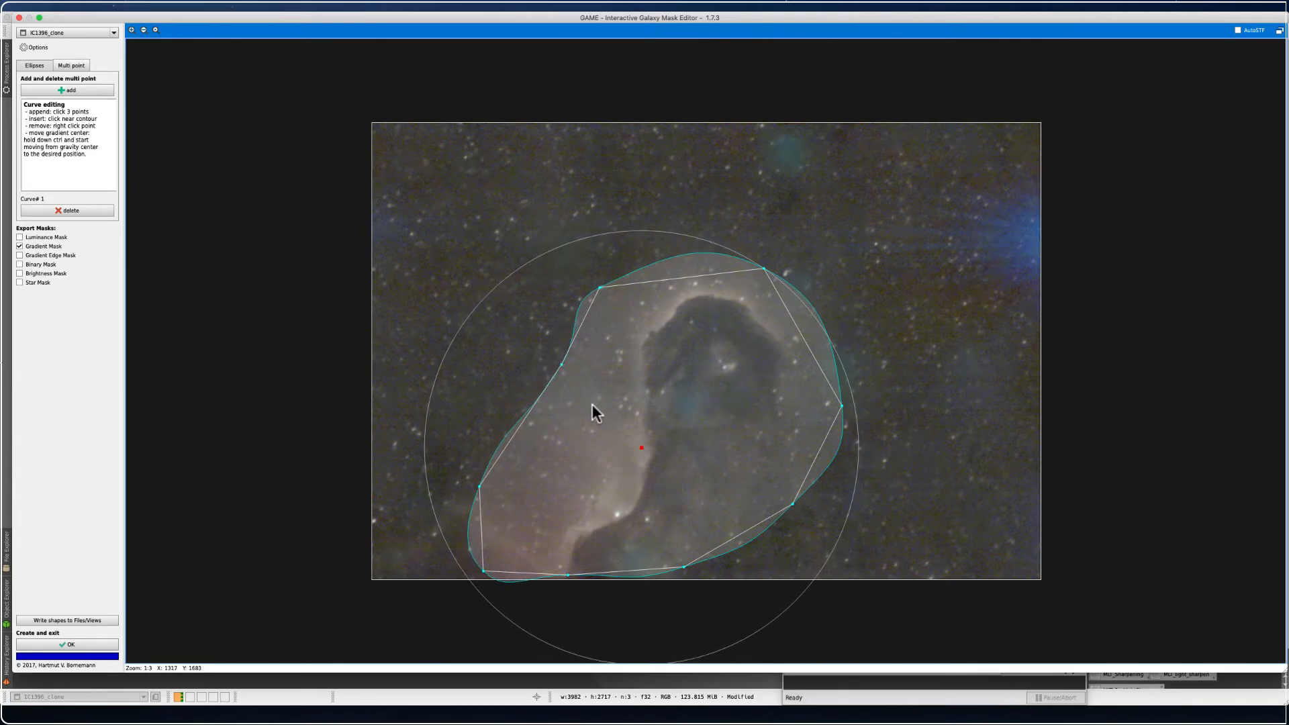
# Generate the gradient mask from the GAME curve and apply it as a mask to IC1396_clone
pyautogui.click(65, 644)
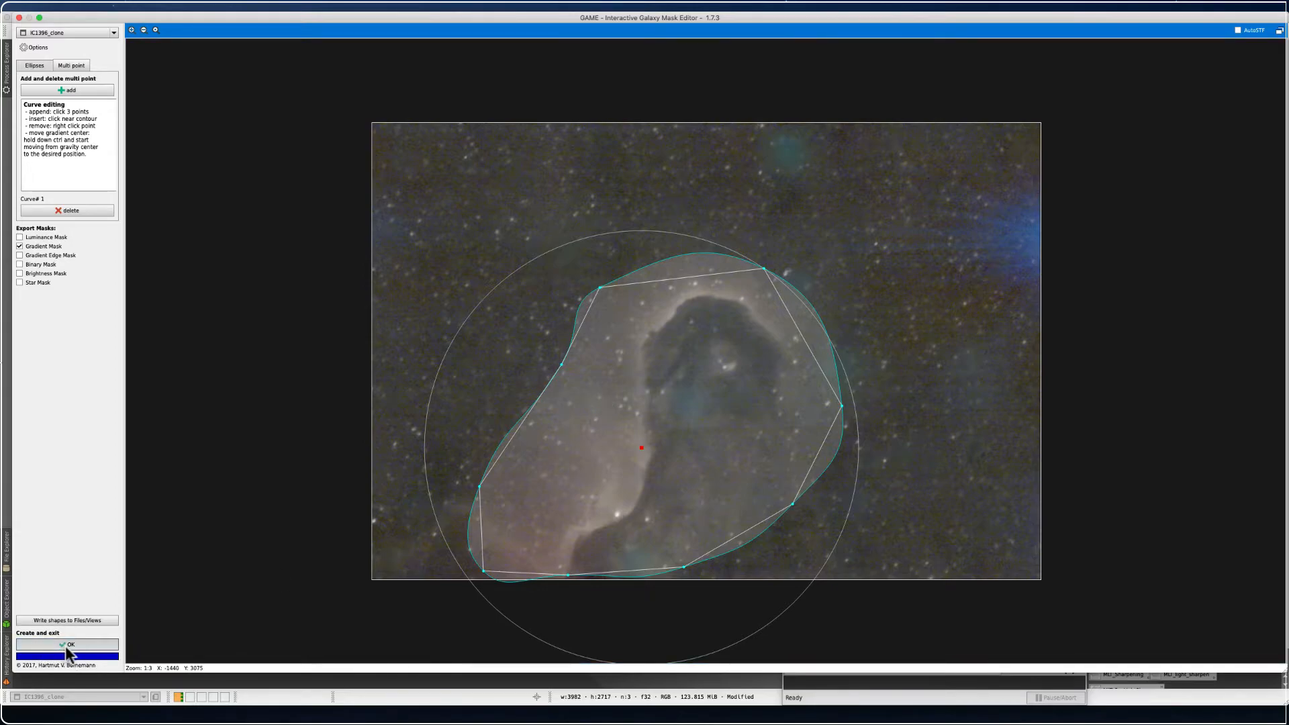
pyautogui.click(65, 646)
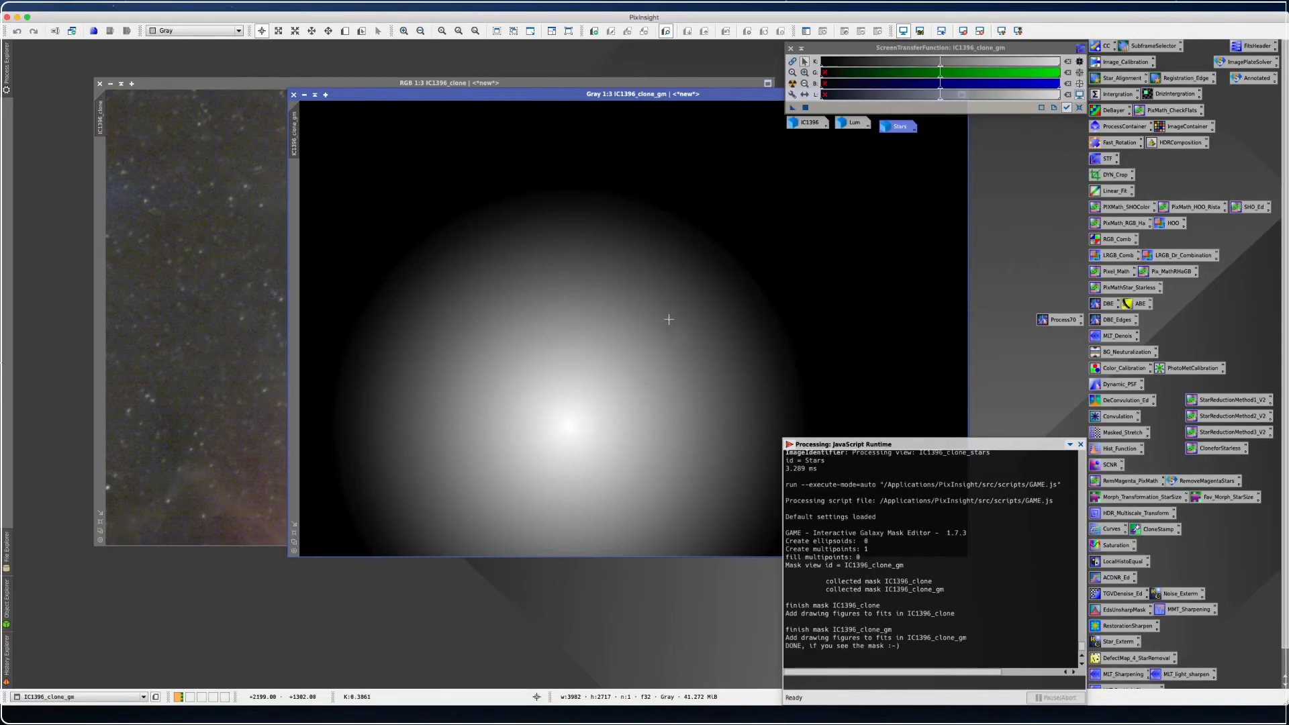
pyautogui.click(391, 99)
pyautogui.moveTo(391, 99); pyautogui.dragTo(430, 33)
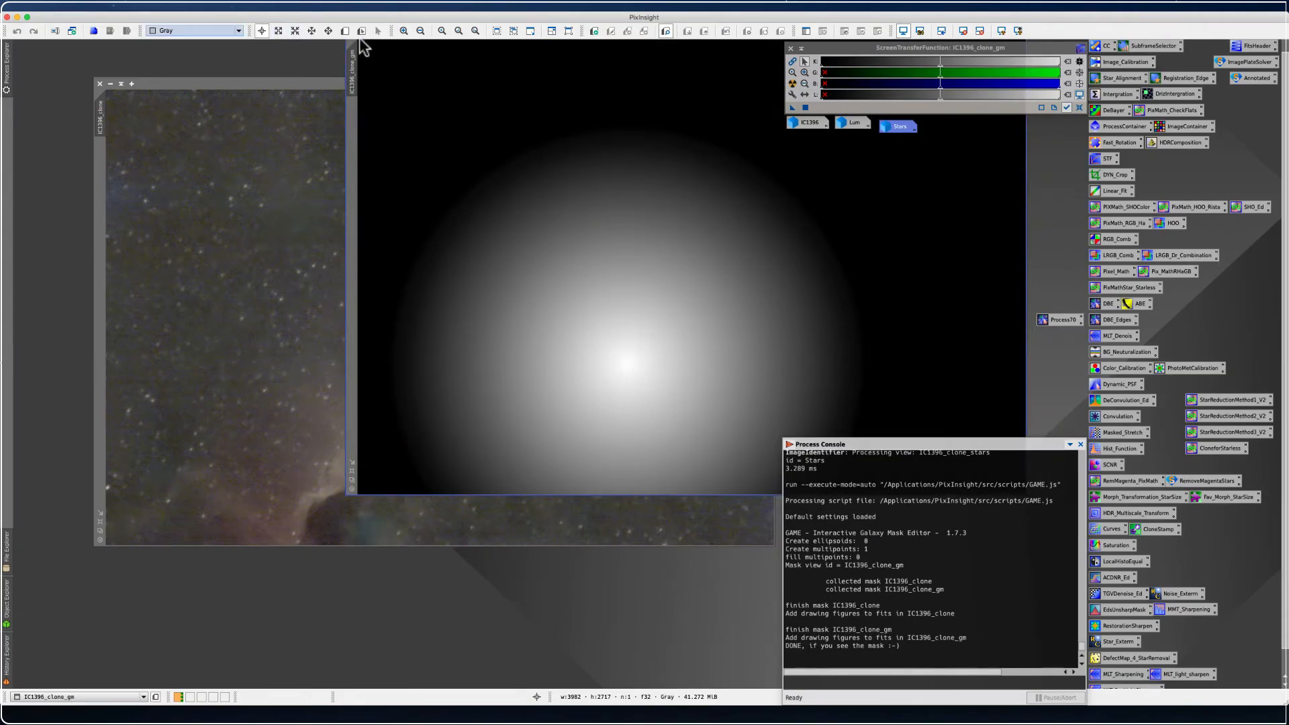
pyautogui.moveTo(351, 80); pyautogui.dragTo(95, 269)
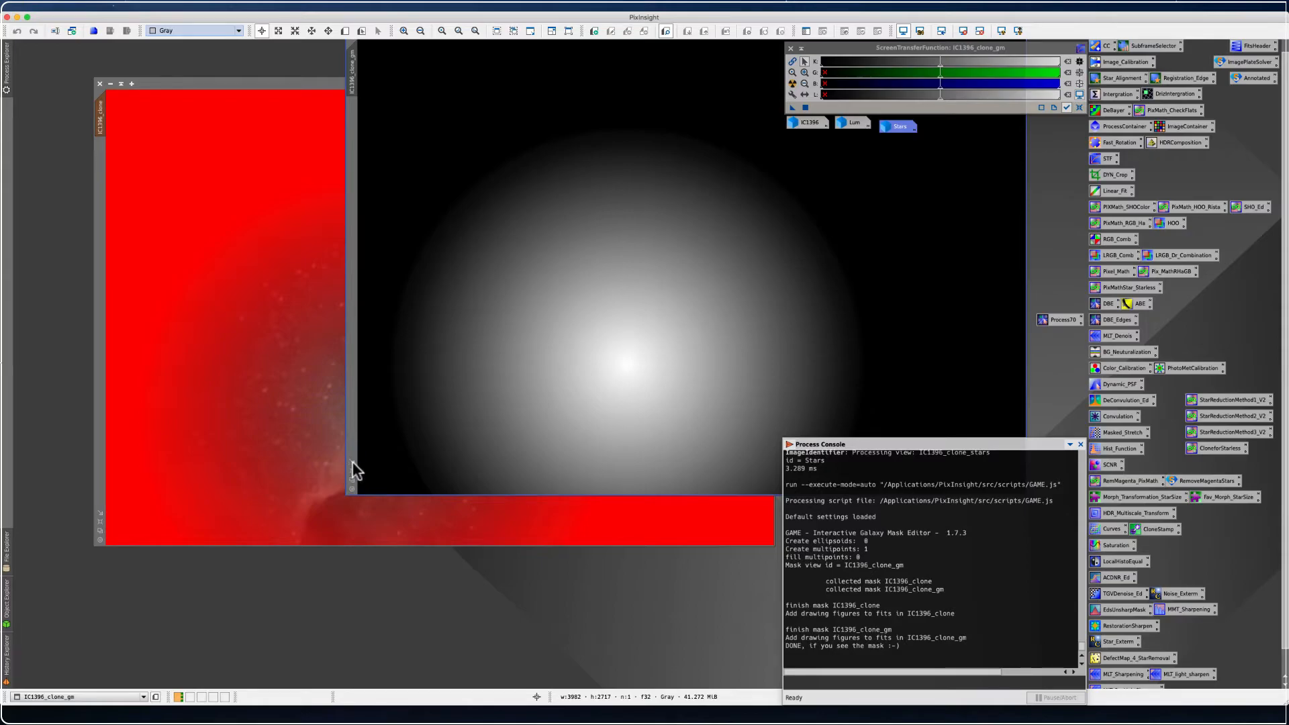
# Iconize the gradient mask image, set its identifier to Neb_Mask and park its icon below Stars
pyautogui.click(354, 469)
pyautogui.click(362, 46)
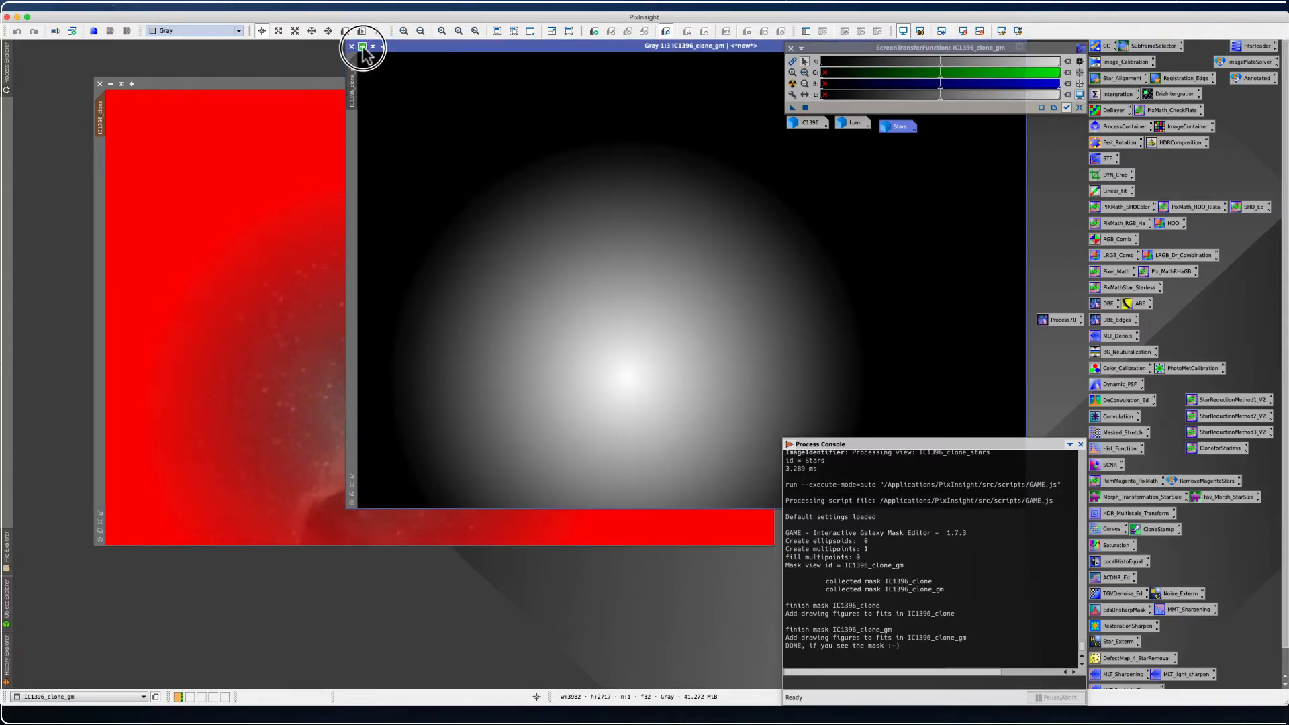
pyautogui.rightClick(717, 282)
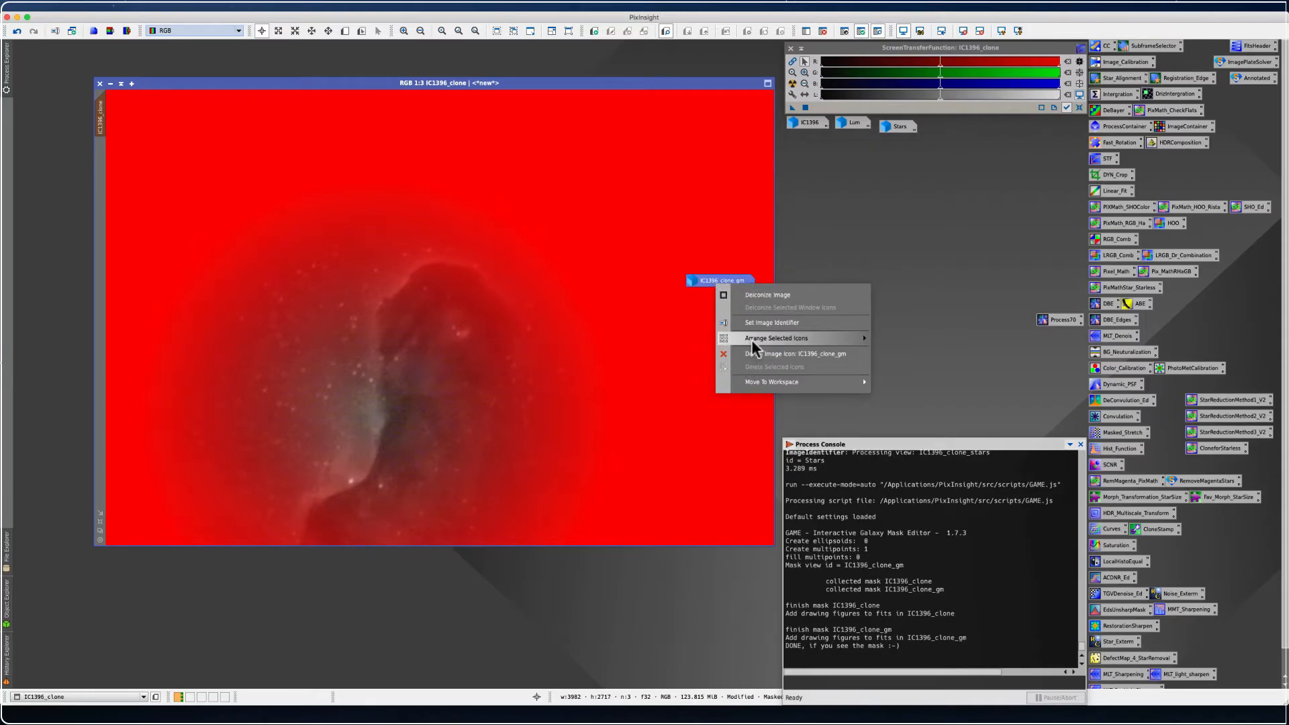
pyautogui.click(757, 324)
pyautogui.write('Neb_Mask')
pyautogui.press('Return')
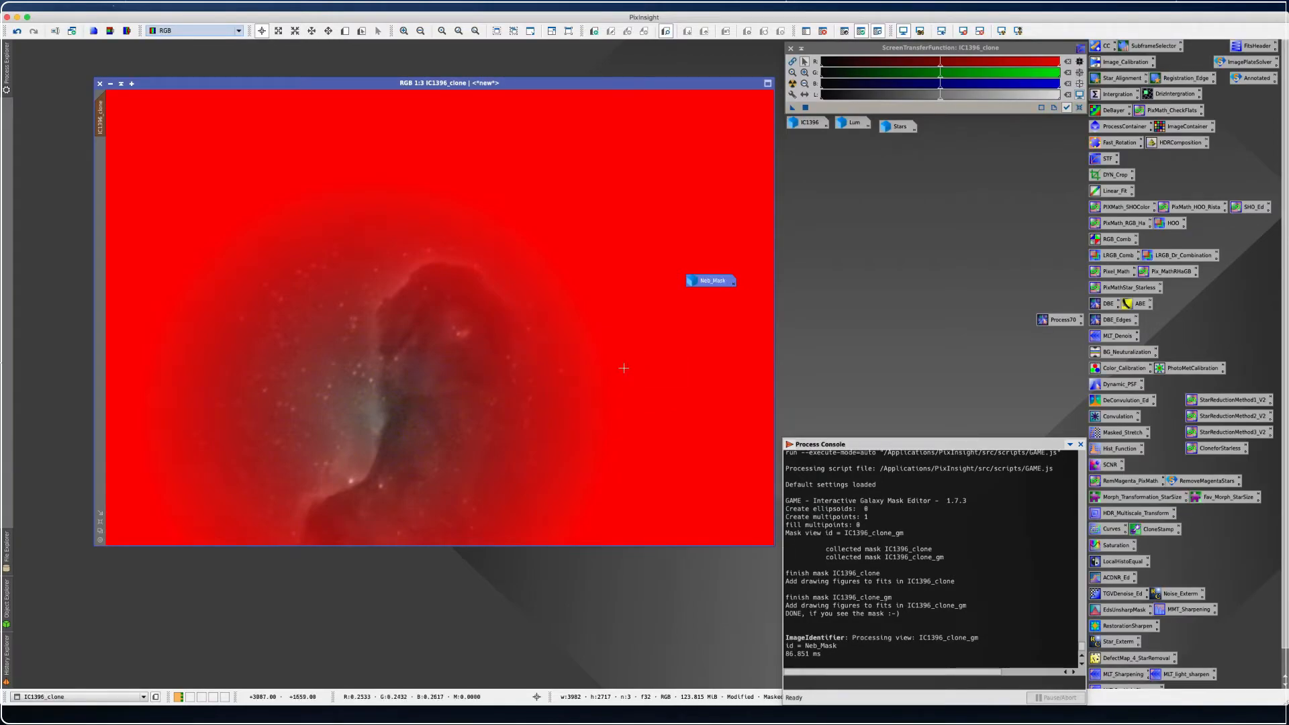
pyautogui.moveTo(713, 279); pyautogui.dragTo(903, 149)
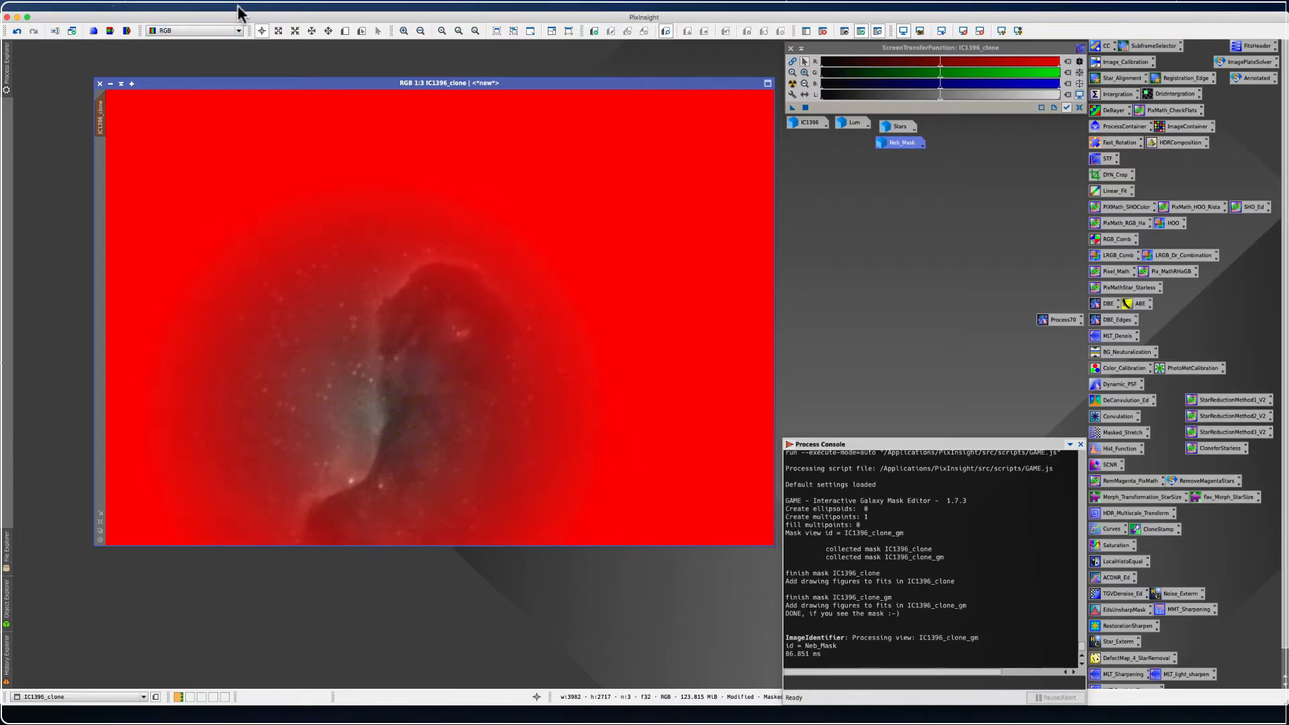
# Invert the mask on IC1396_clone so the nebula is protected, and hide the mask overlay
pyautogui.click(211, 6)
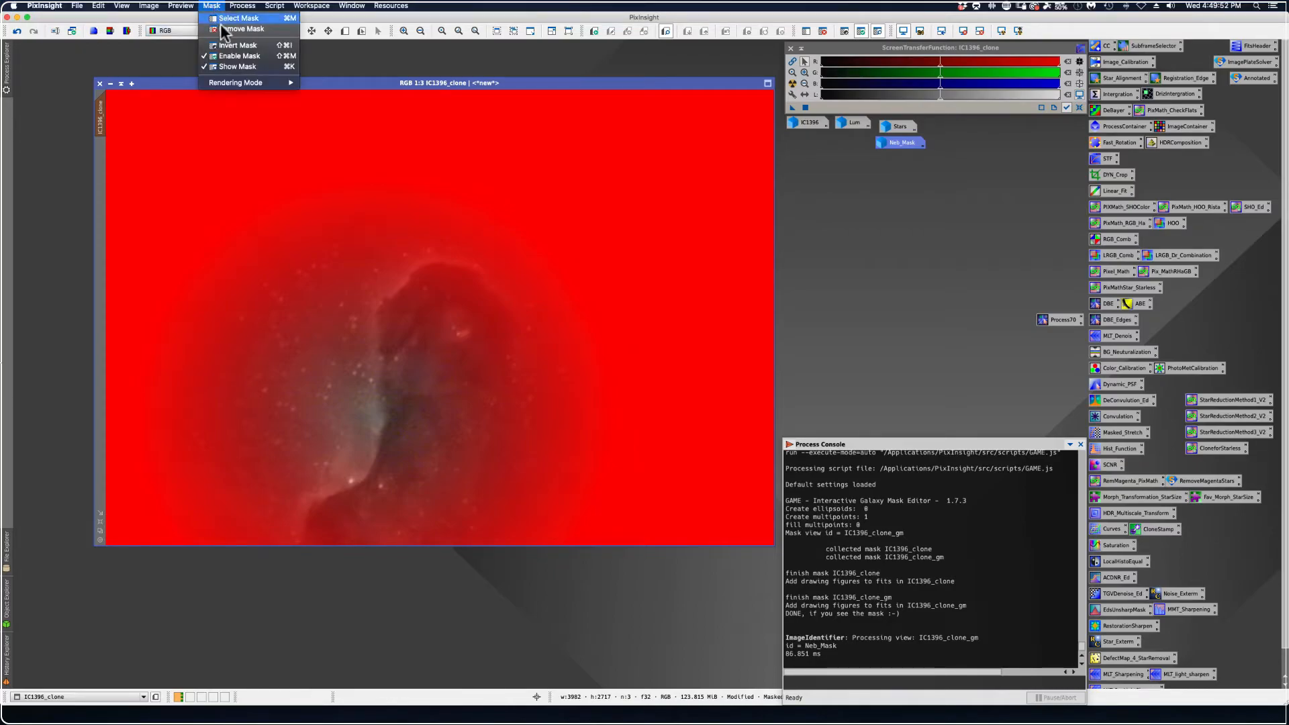
pyautogui.click(222, 45)
pyautogui.click(212, 6)
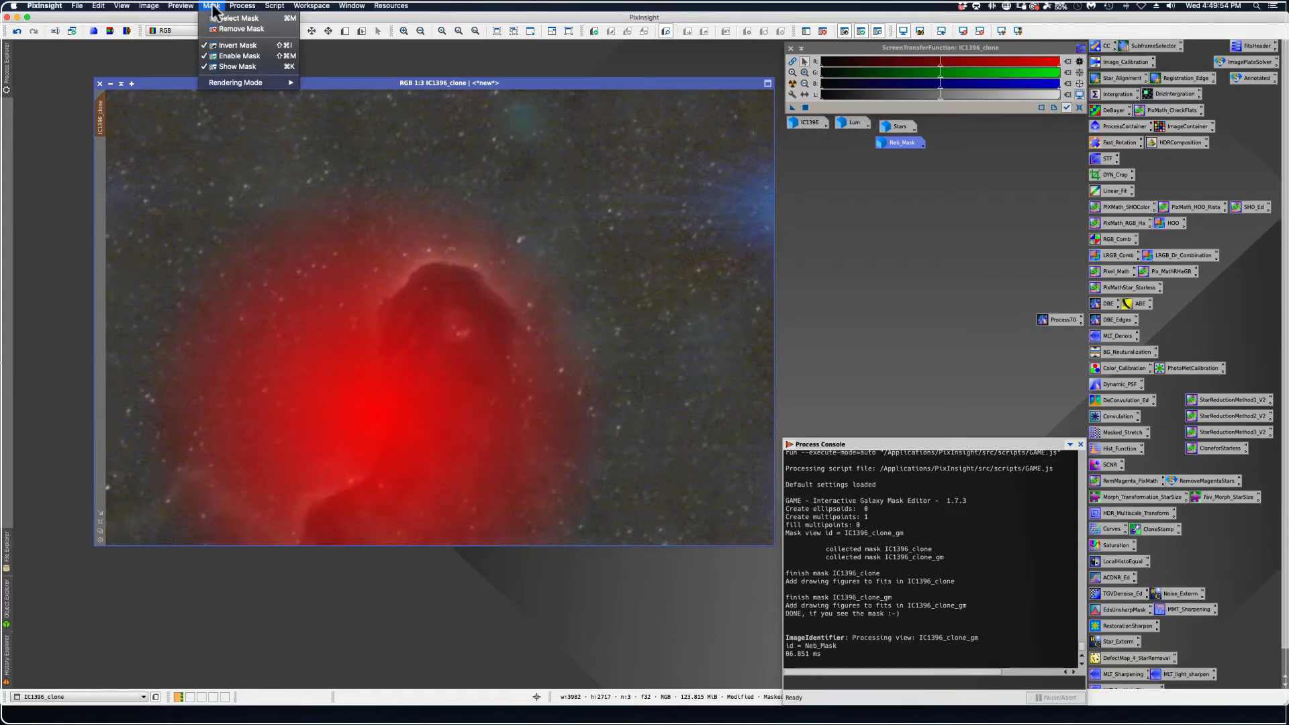
pyautogui.click(219, 67)
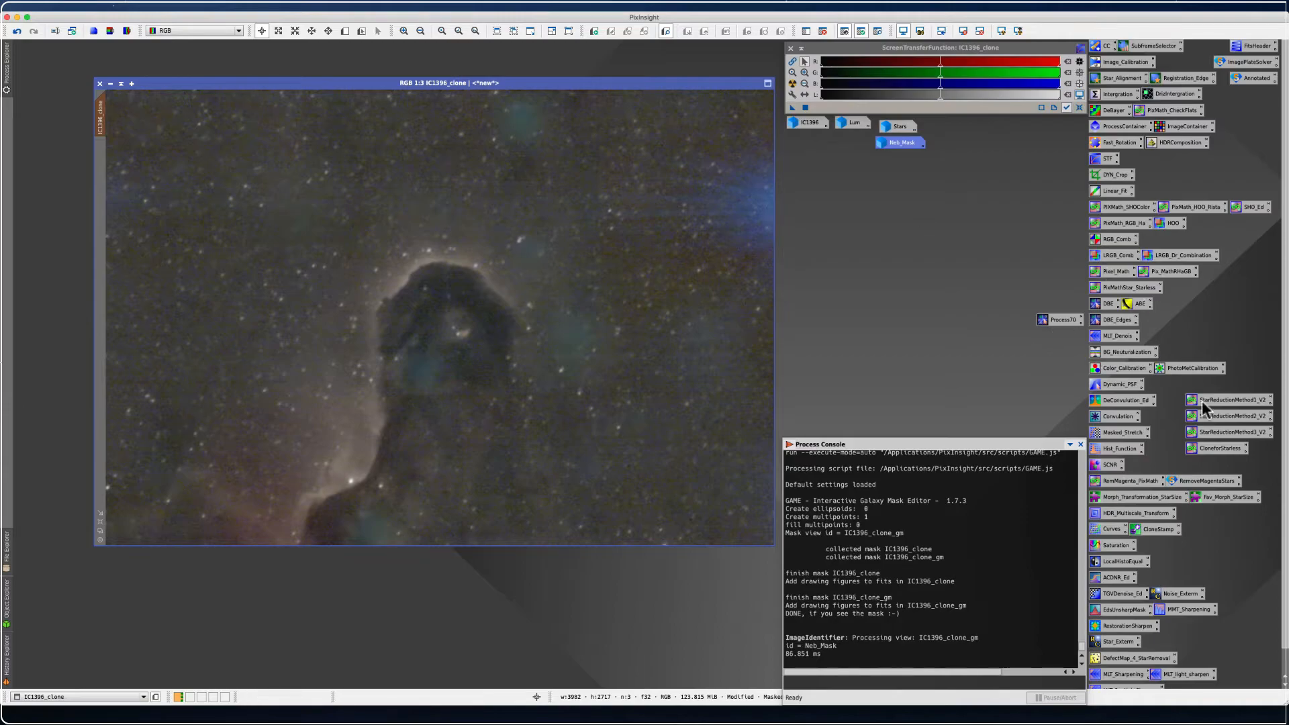
# Launch CurvesTransformation, place its window beside the image and start a real-time preview of IC1396_clone
pyautogui.doubleClick(1115, 530)
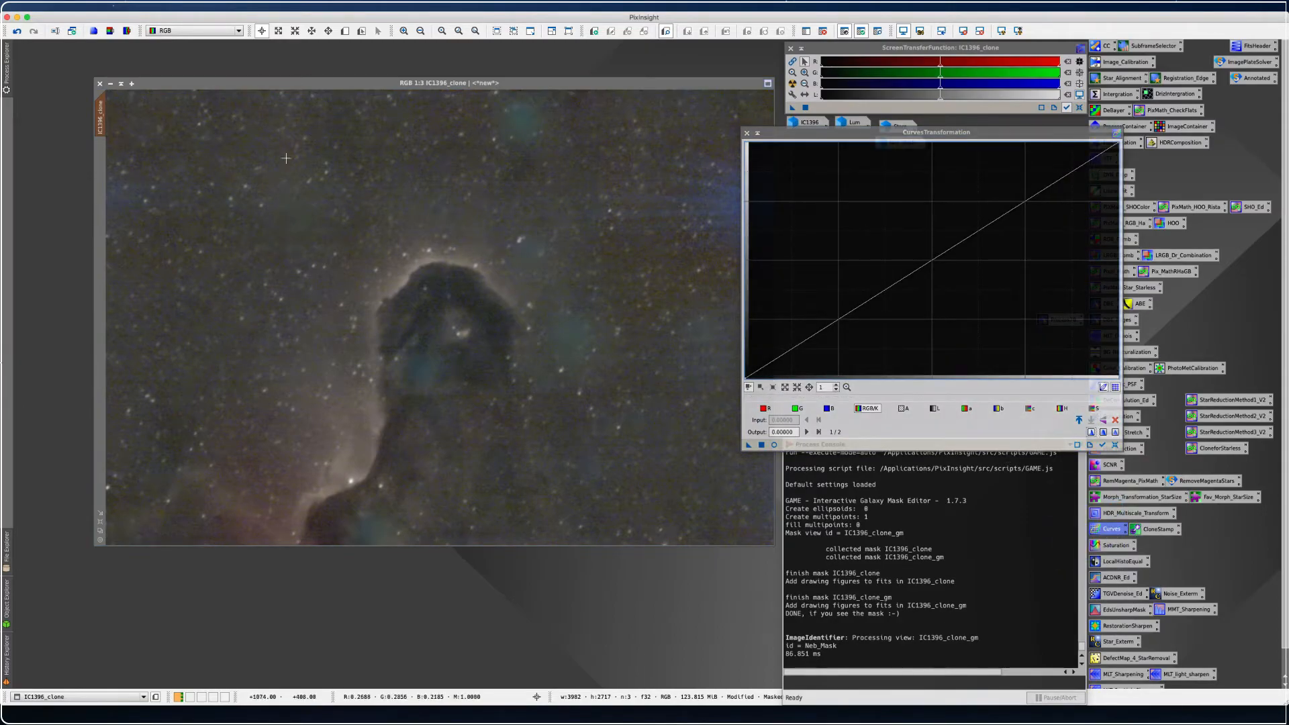
pyautogui.moveTo(790, 130); pyautogui.dragTo(827, 83)
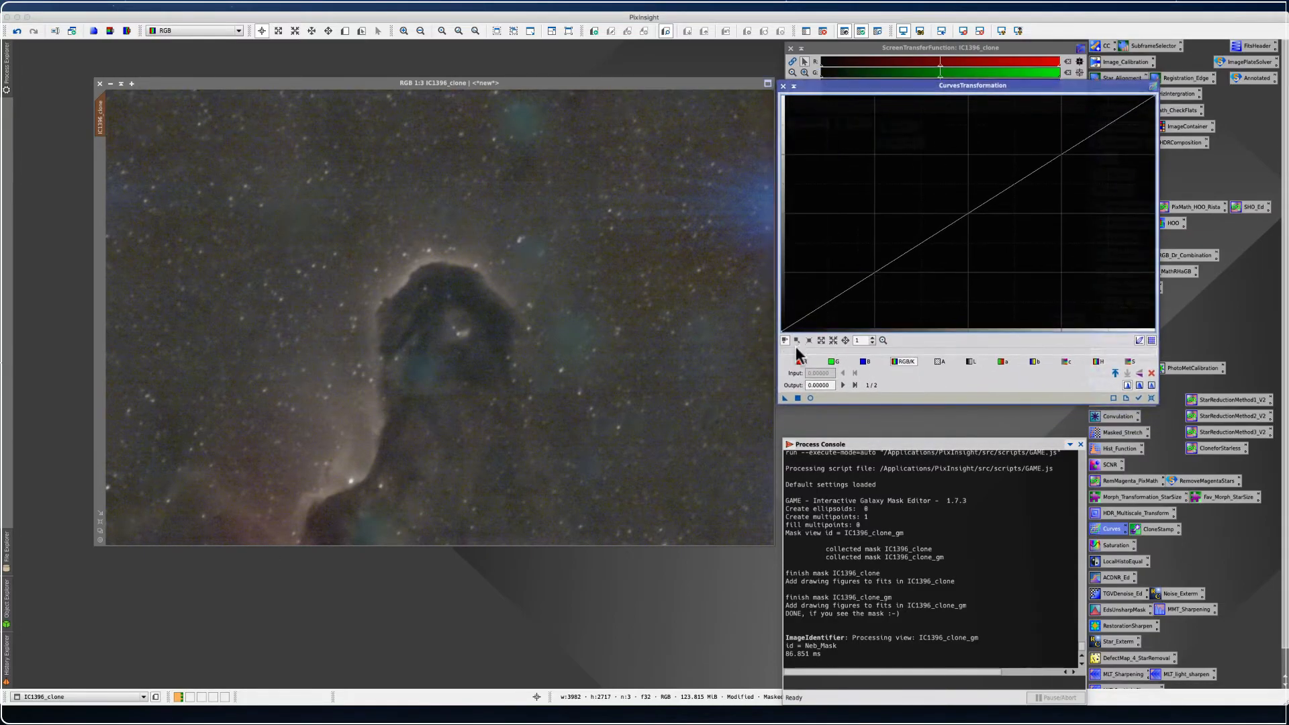
pyautogui.click(810, 398)
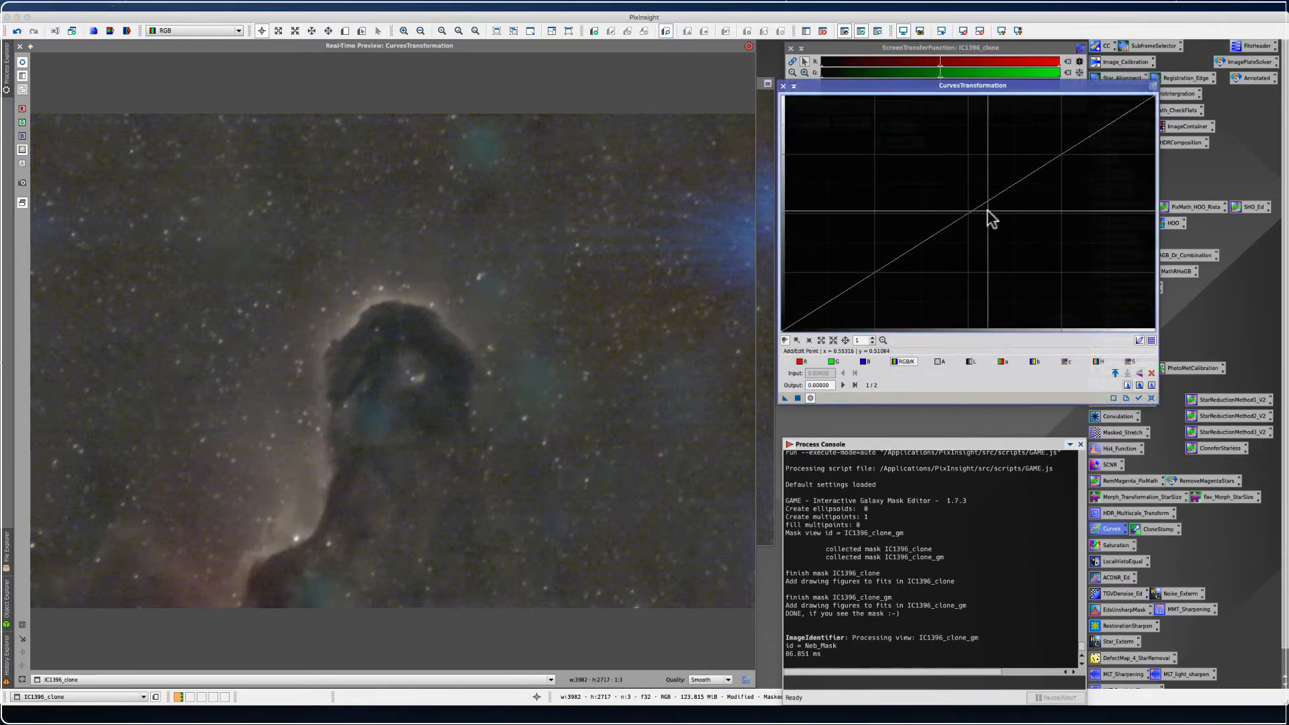
# Preview an RGB/K curve lowered from about 0.64 to 0.35 under both mask polarities, resetting the curve and the mask inversion
pyautogui.click(960, 220)
pyautogui.moveTo(961, 220)
pyautogui.mouseDown()
pyautogui.moveTo(1026, 257)
pyautogui.moveTo(1020, 248)
pyautogui.mouseUp()
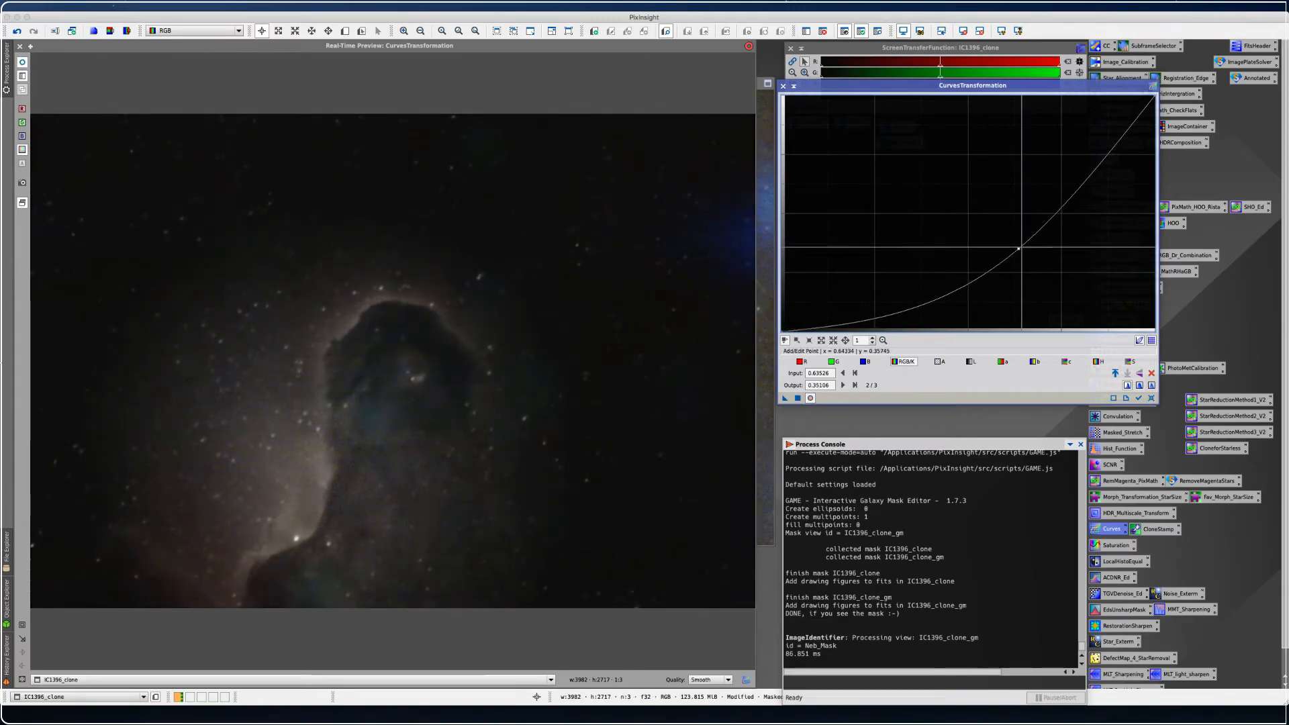
pyautogui.click(211, 6)
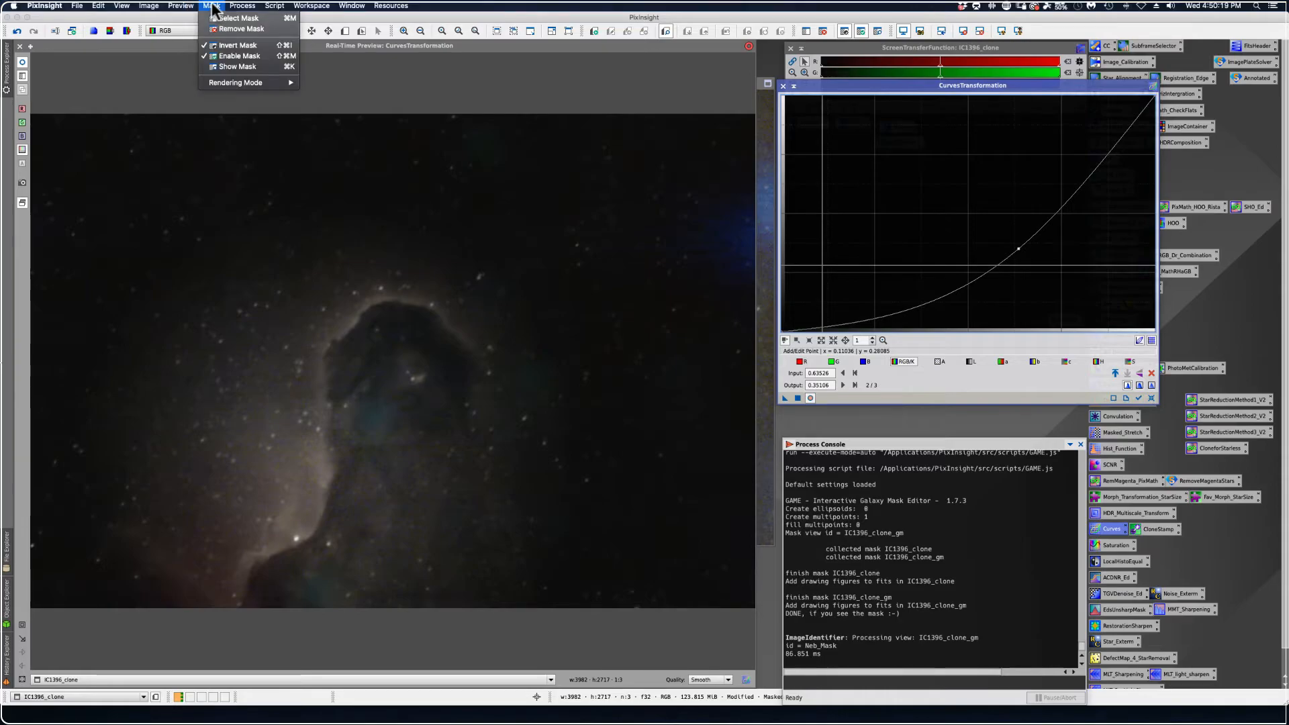
pyautogui.click(222, 47)
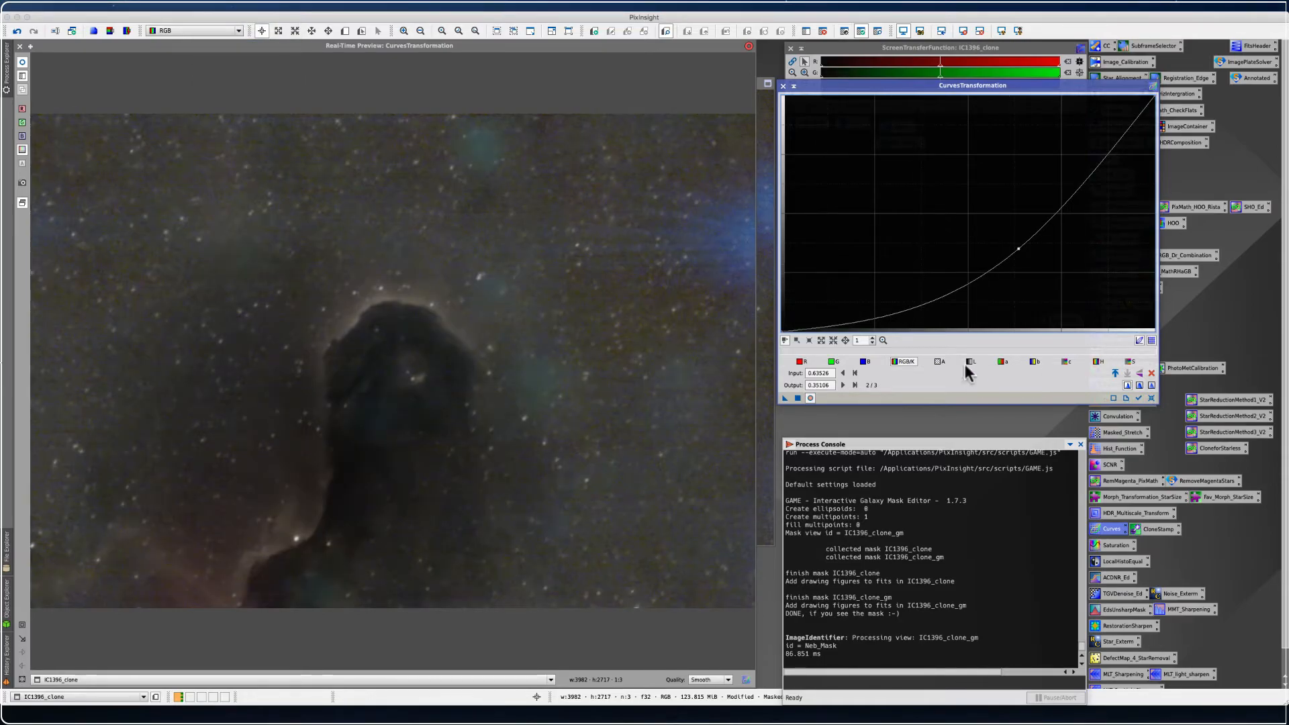
pyautogui.click(1150, 398)
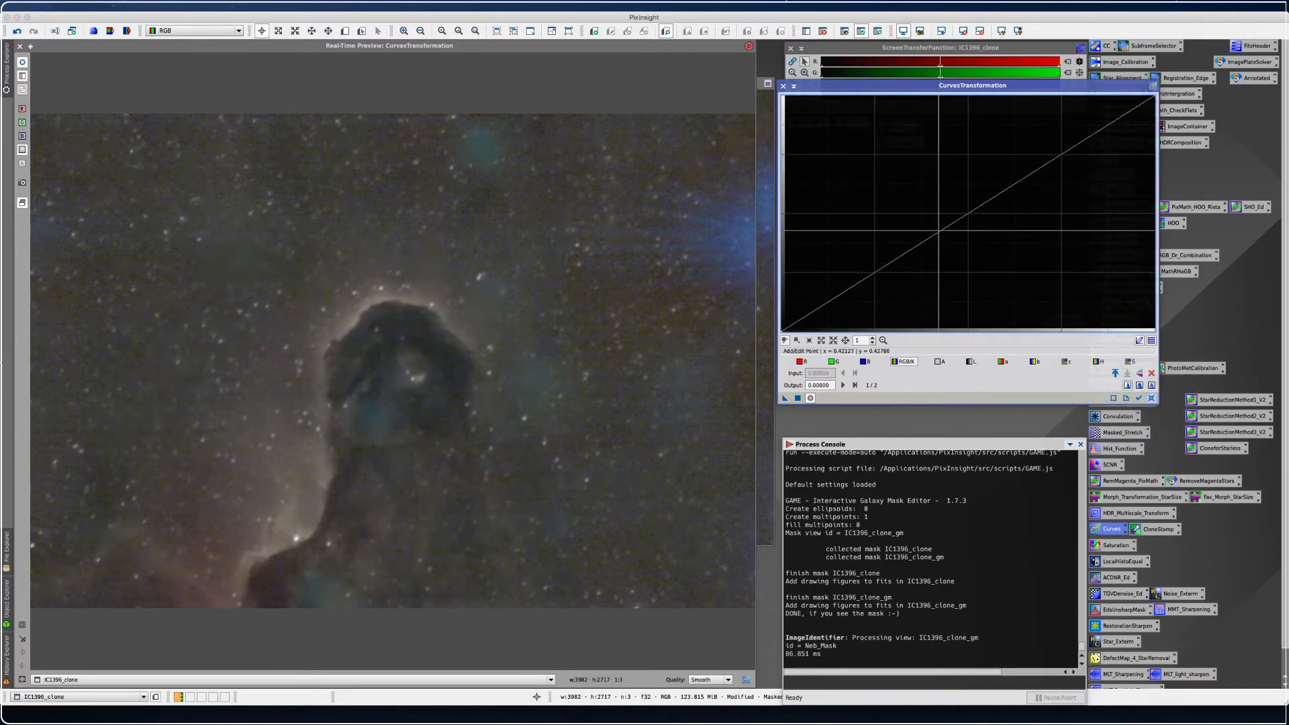
pyautogui.click(204, 7)
pyautogui.click(213, 45)
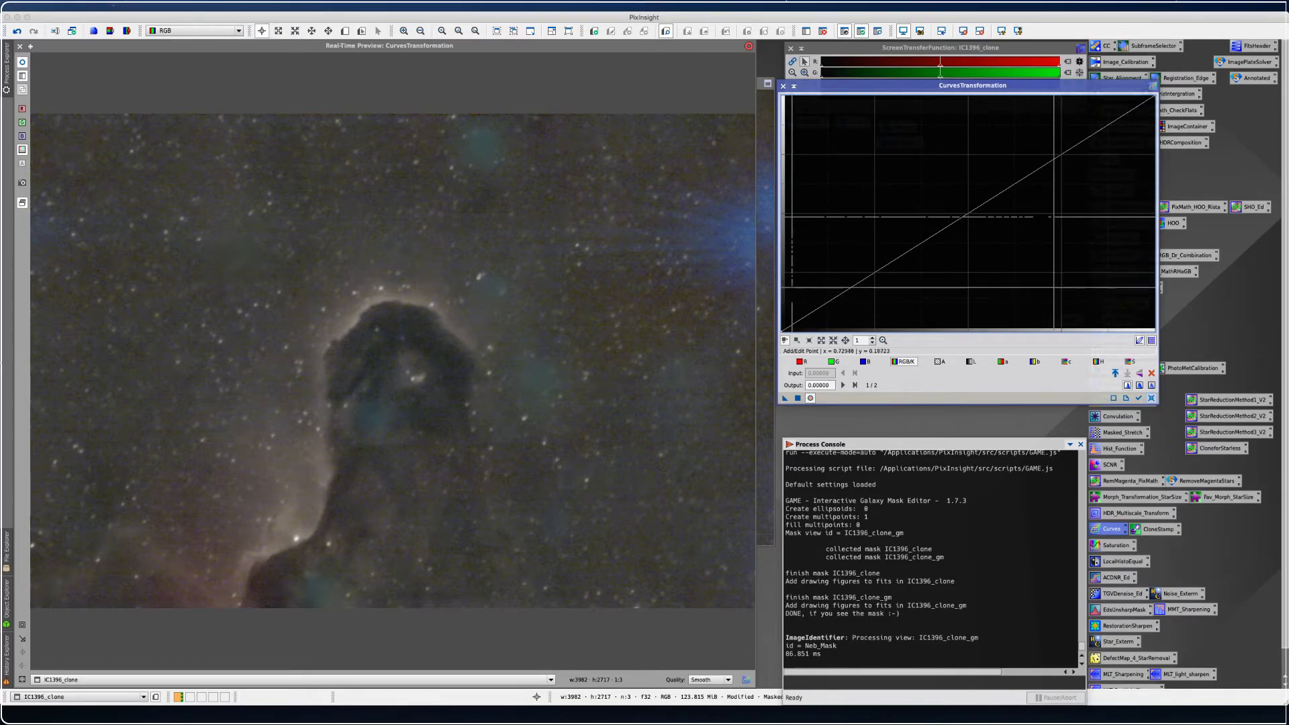
# Darken the unprotected background with an RGB/K curve point at about input 0.60, output 0.35, apply it to IC1396_clone and reset the curve
pyautogui.moveTo(955, 220); pyautogui.dragTo(1006, 251)
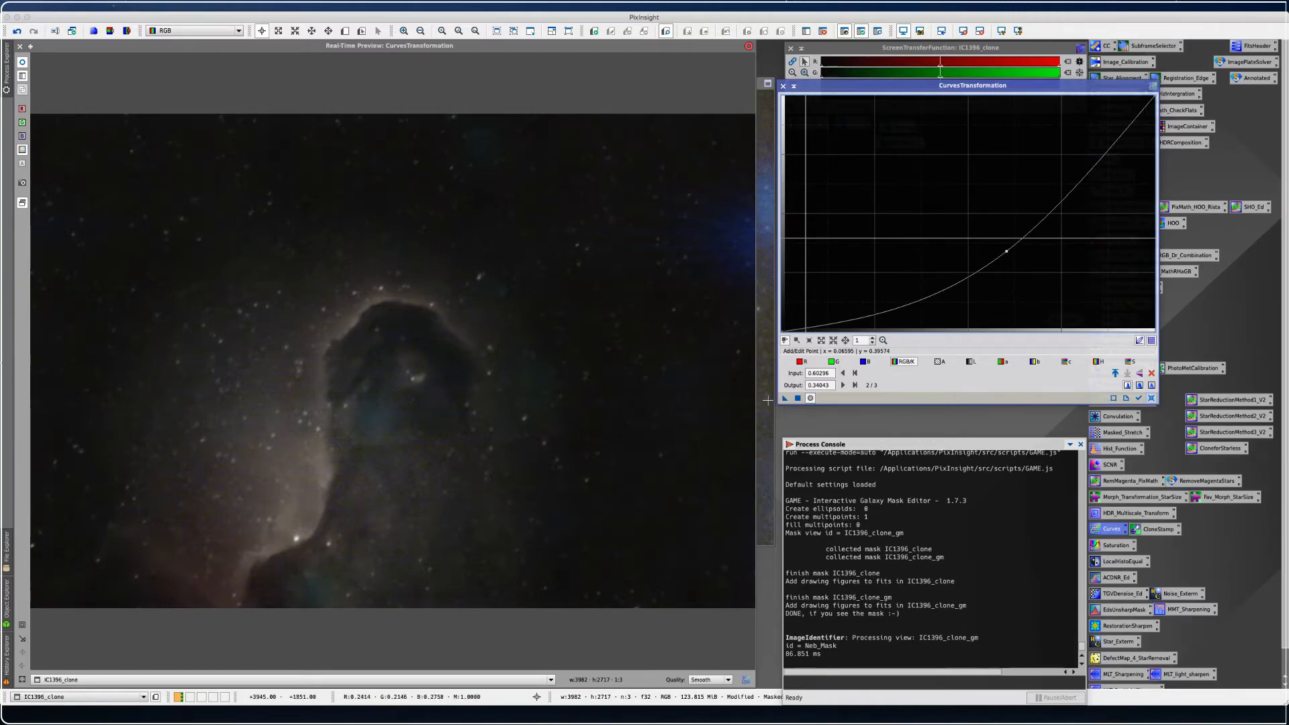
pyautogui.click(797, 398)
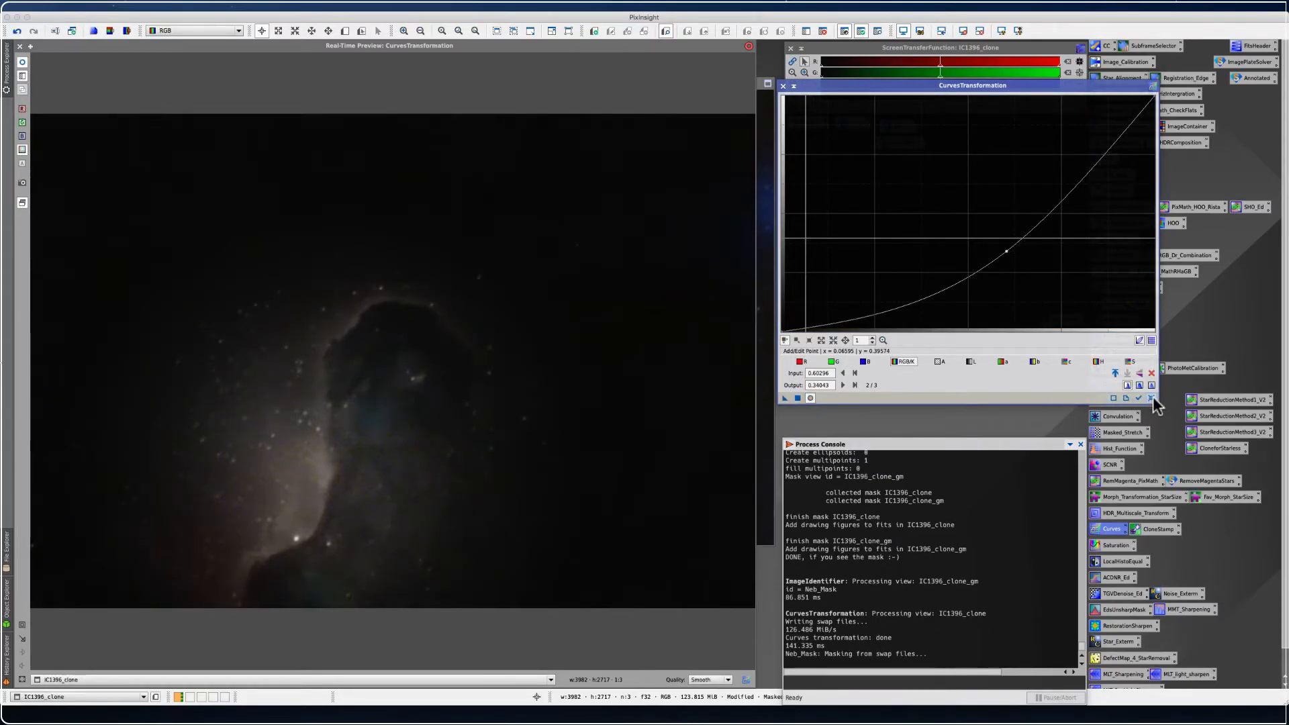
pyautogui.click(1151, 398)
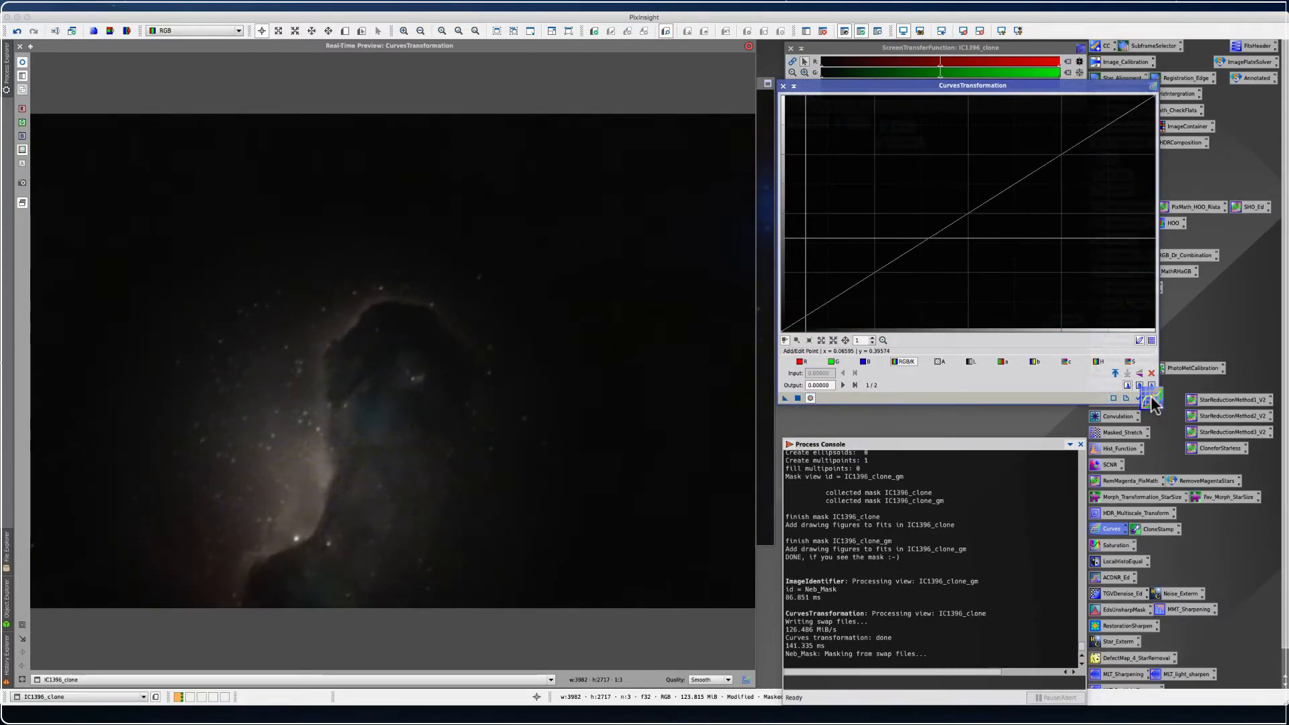
# Invert the mask to expose the nebula and raise the RGB/K curve with a point at about input 0.48, output 0.54
pyautogui.click(210, 5)
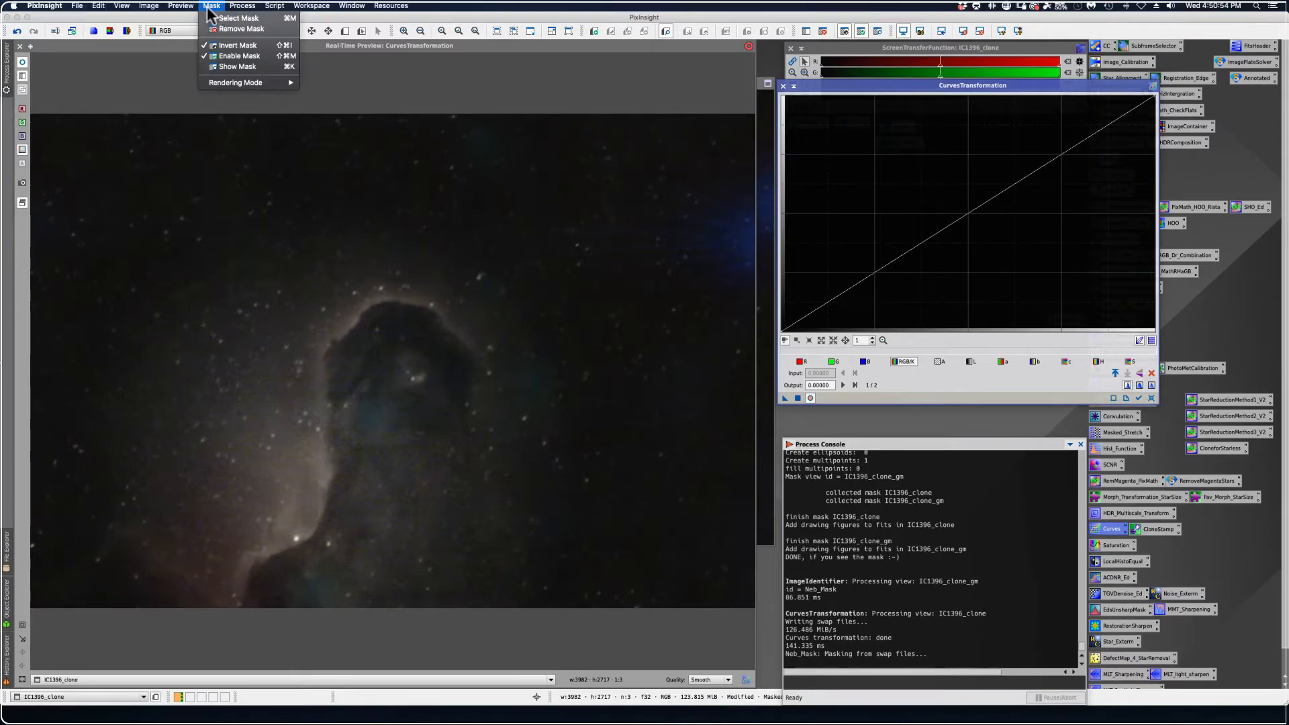
pyautogui.click(219, 46)
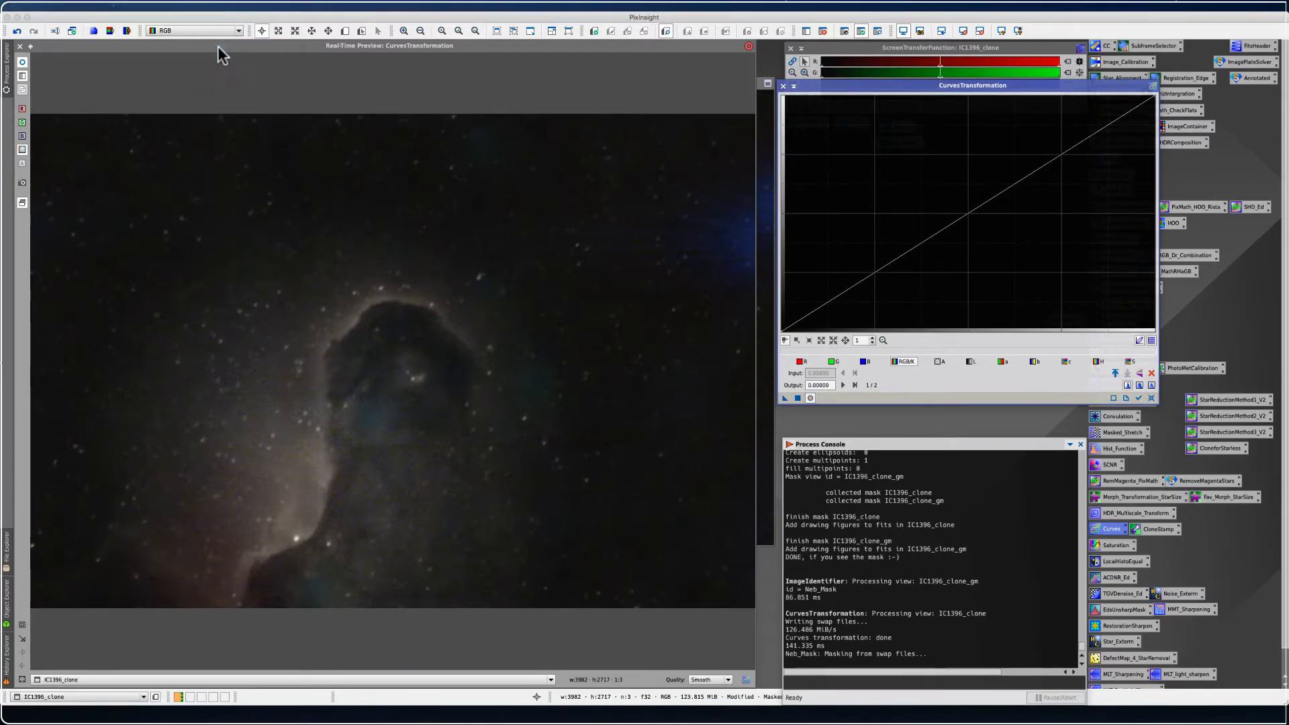
pyautogui.moveTo(946, 223)
pyautogui.mouseDown()
pyautogui.moveTo(897, 199)
pyautogui.moveTo(960, 204)
pyautogui.mouseUp()
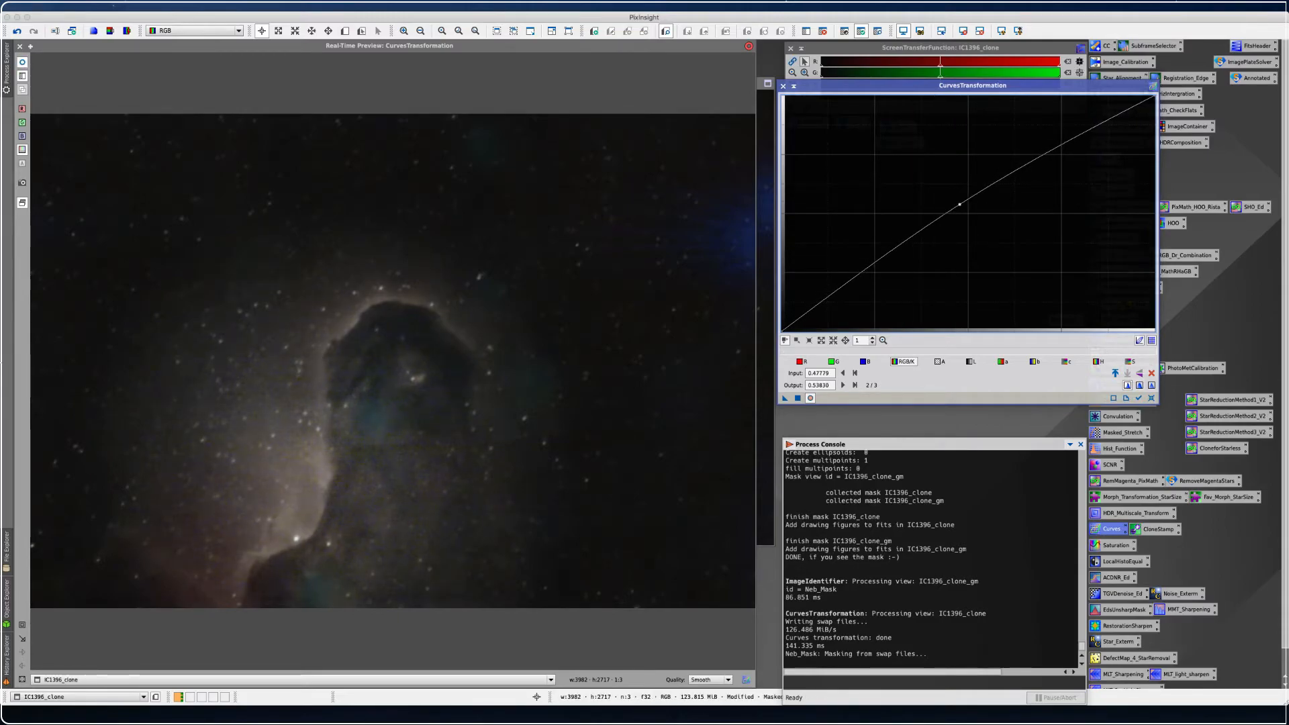
# Raise the saturation curve with a point at about input 0.39, output 0.50, apply the curves to IC1396_clone and close CurvesTransformation
pyautogui.click(1097, 362)
pyautogui.moveTo(946, 231)
pyautogui.mouseDown()
pyautogui.moveTo(915, 201)
pyautogui.moveTo(927, 213)
pyautogui.mouseUp()
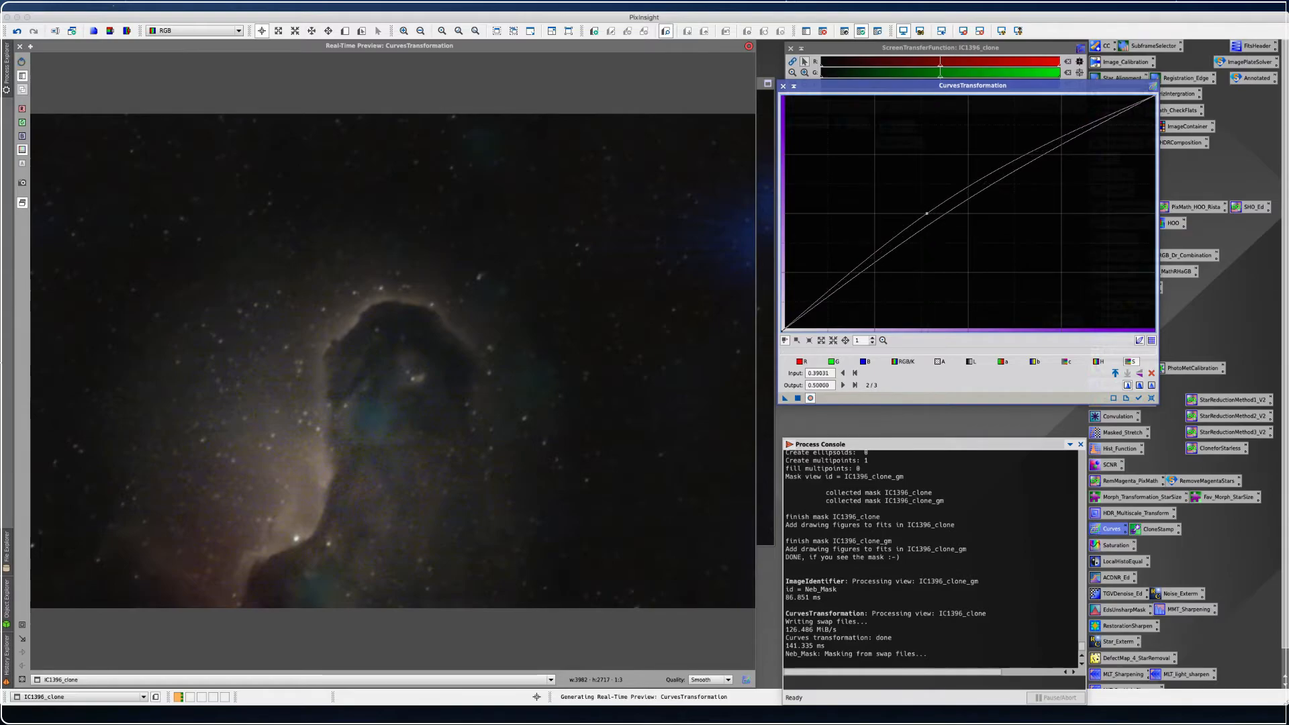
pyautogui.click(797, 397)
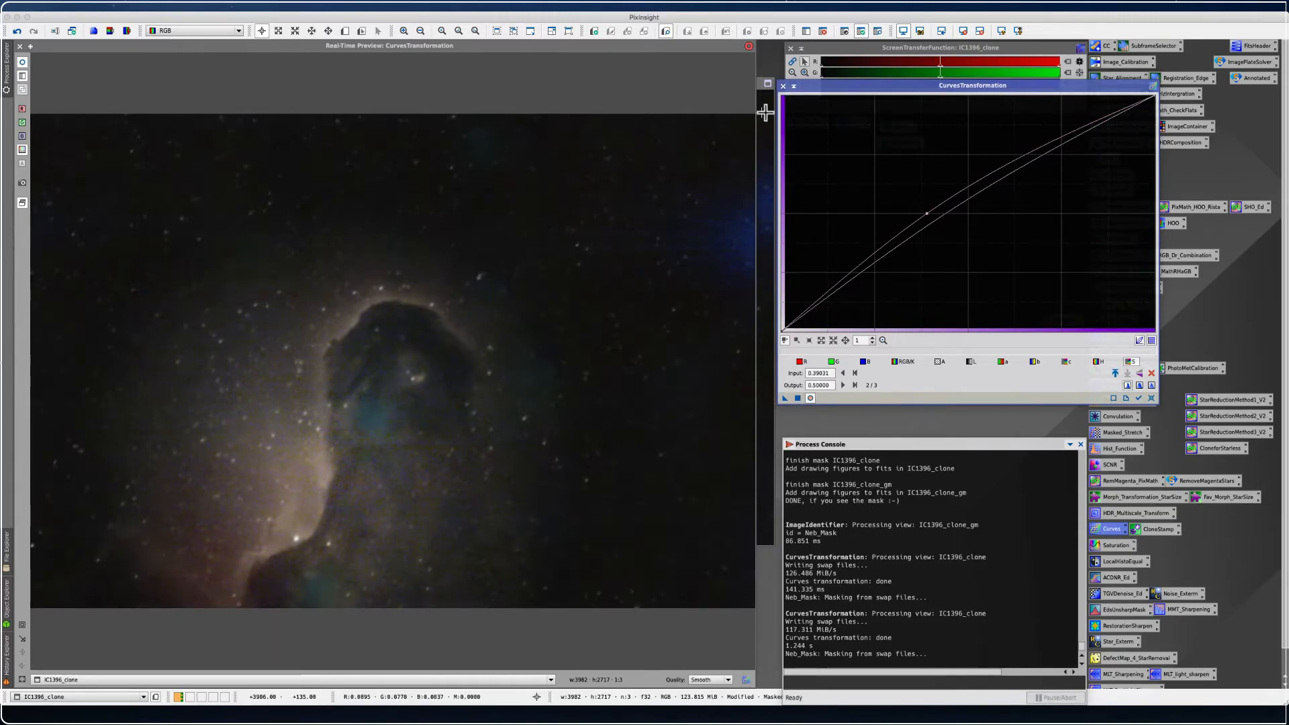
pyautogui.click(783, 86)
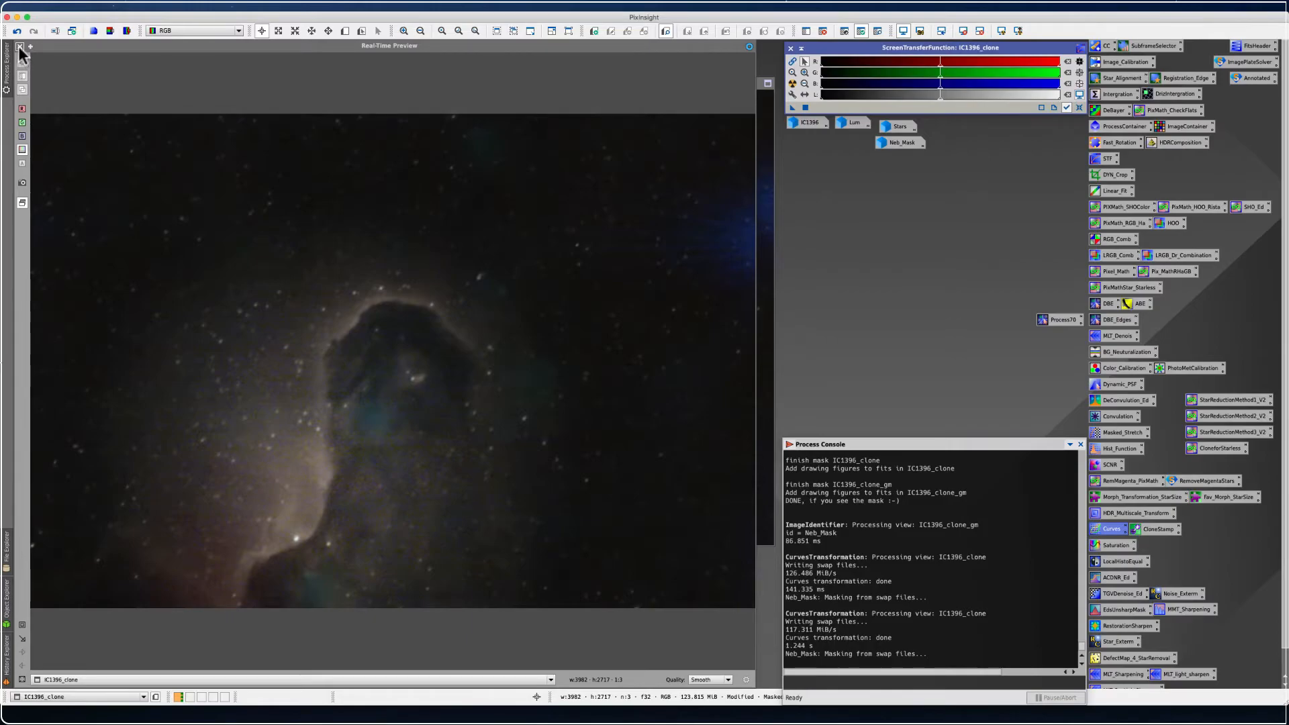
# Close the real-time preview and remove the mask from IC1396_clone
pyautogui.click(19, 46)
pyautogui.moveTo(185, 83); pyautogui.dragTo(146, 89)
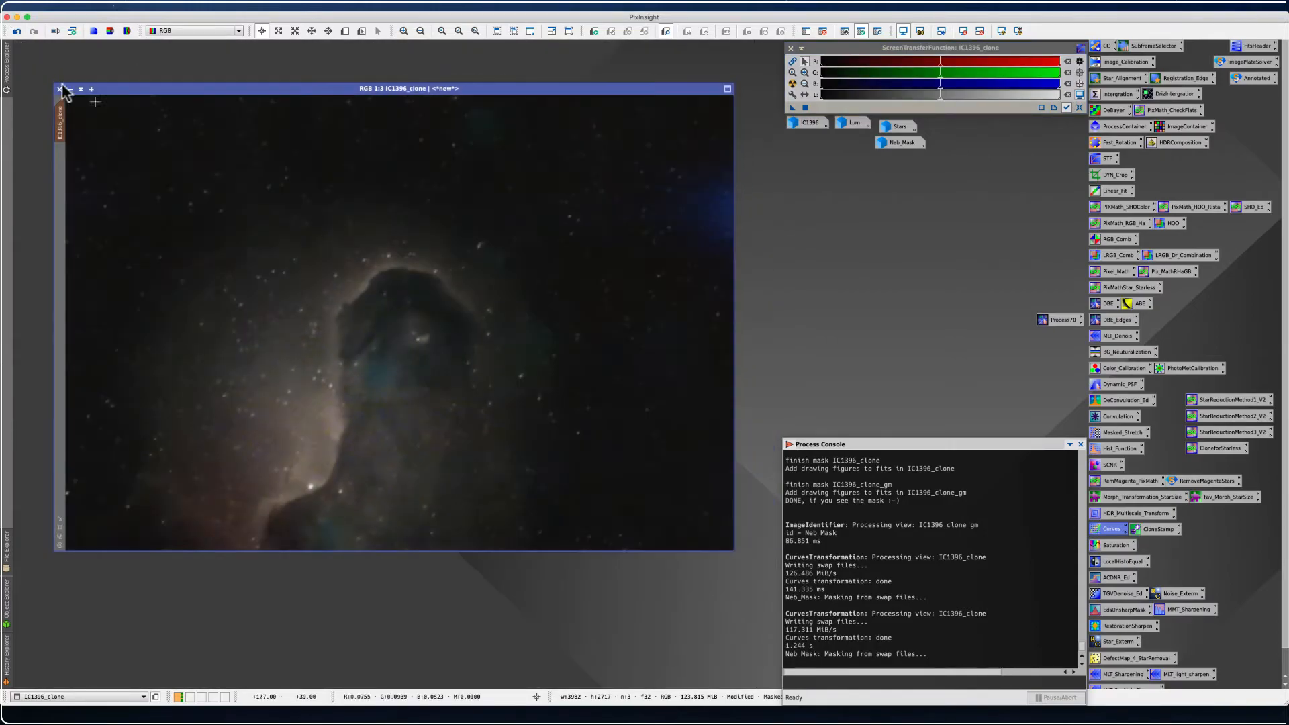
pyautogui.click(211, 6)
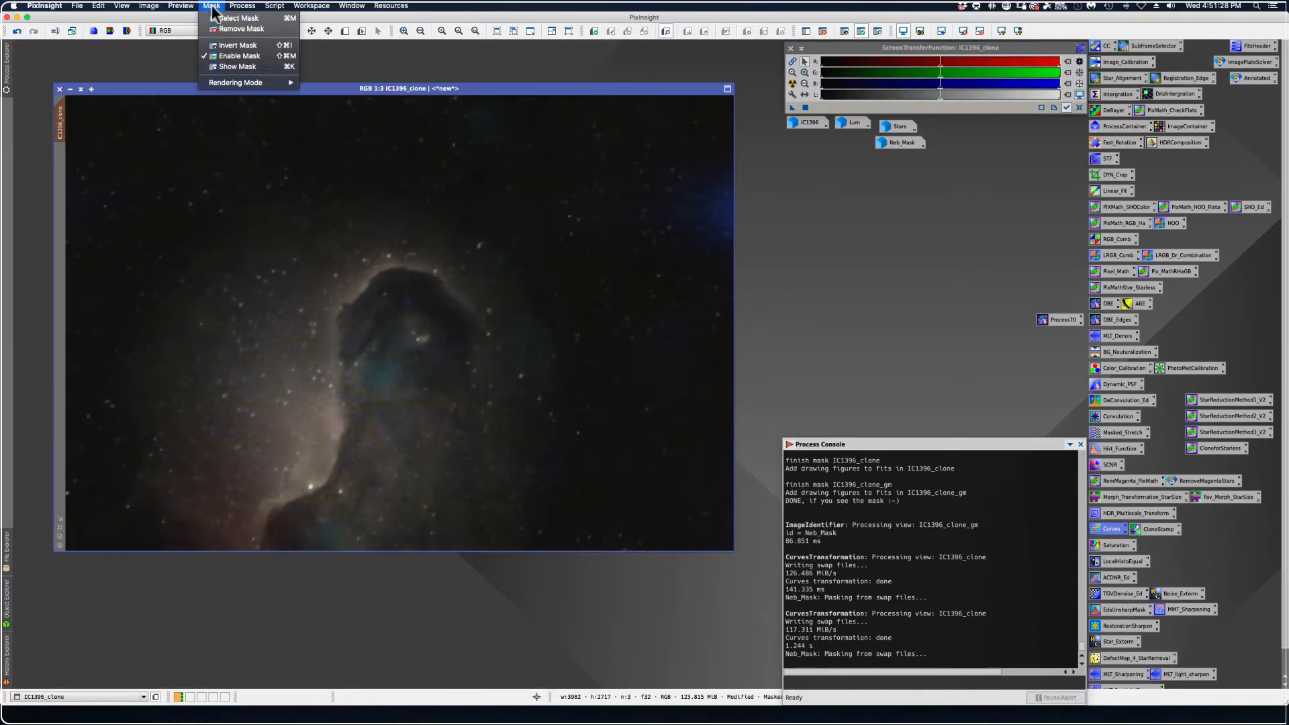
pyautogui.click(217, 30)
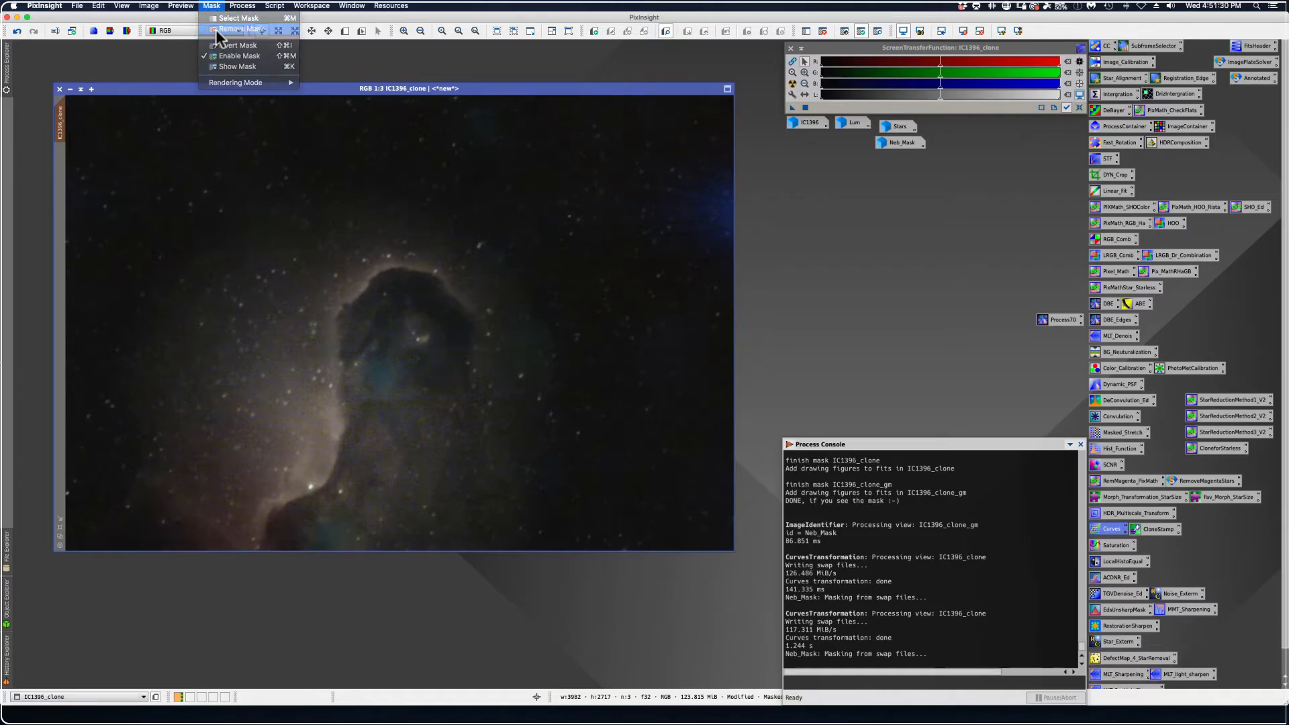
# Close the old Lum image and extract the lightness channel from IC1396_clone
pyautogui.rightClick(846, 122)
pyautogui.click(884, 189)
pyautogui.click(110, 31)
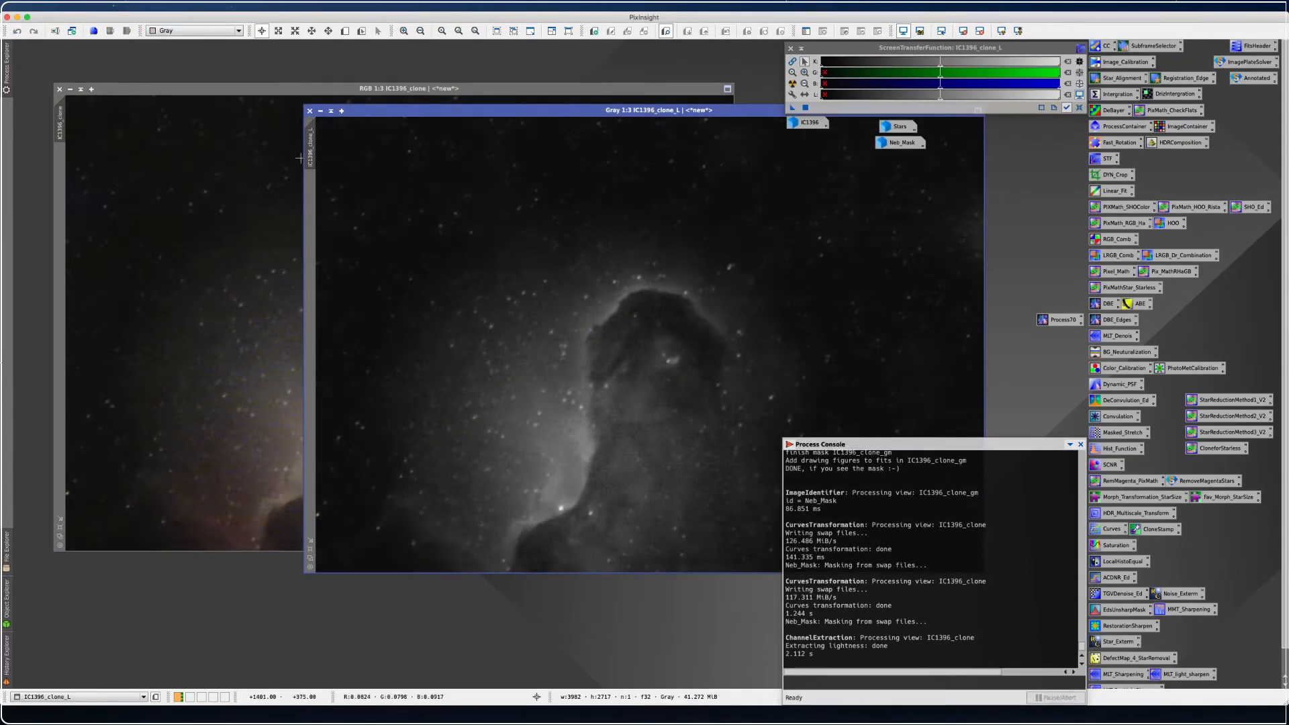
# Rename the extracted lightness image as Lum, iconize it and place its icon beneath Neb_Mask
pyautogui.rightClick(312, 158)
pyautogui.click(328, 196)
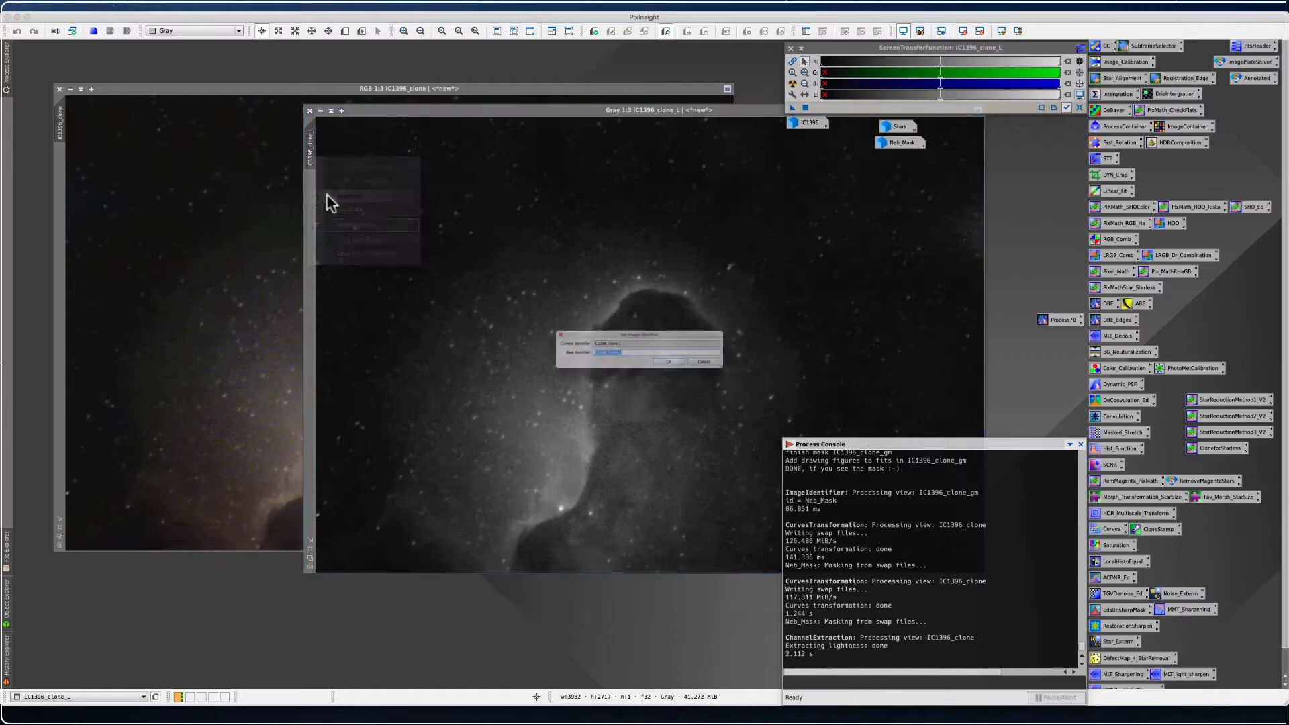
pyautogui.write('Lu')
pyautogui.click(98, 6)
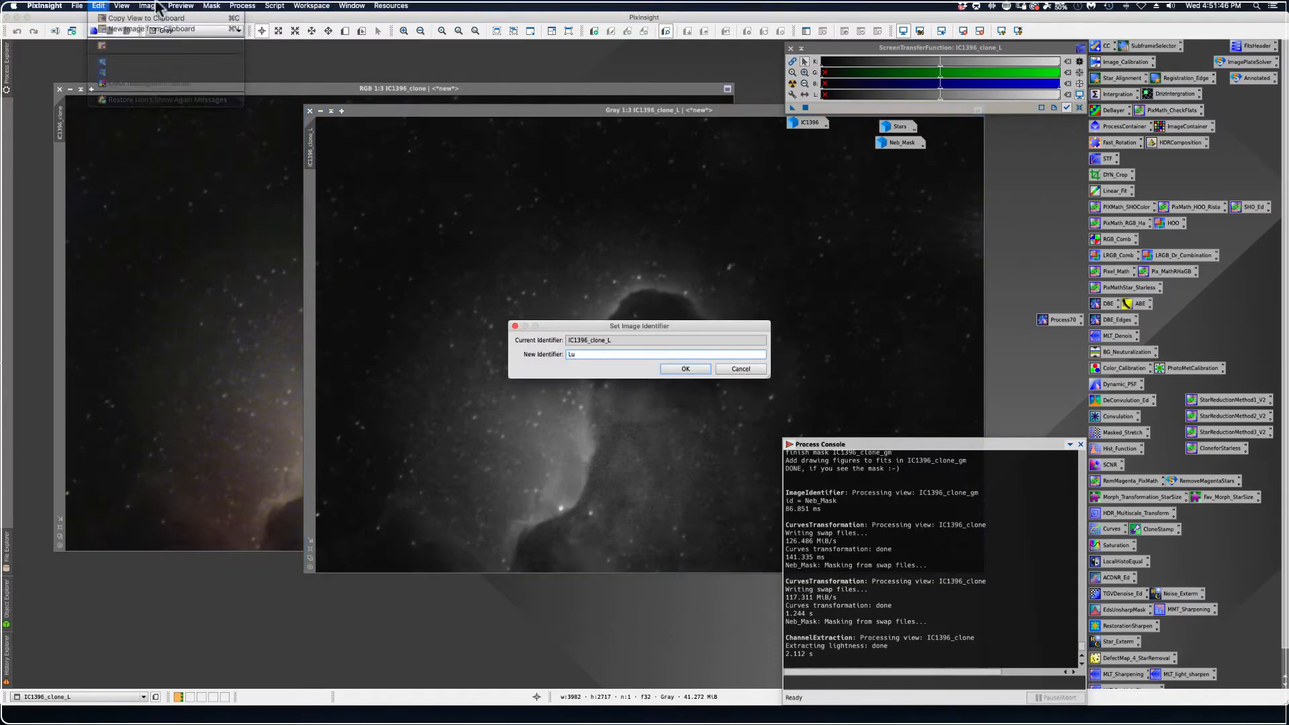
pyautogui.press('m')
pyautogui.click(587, 356)
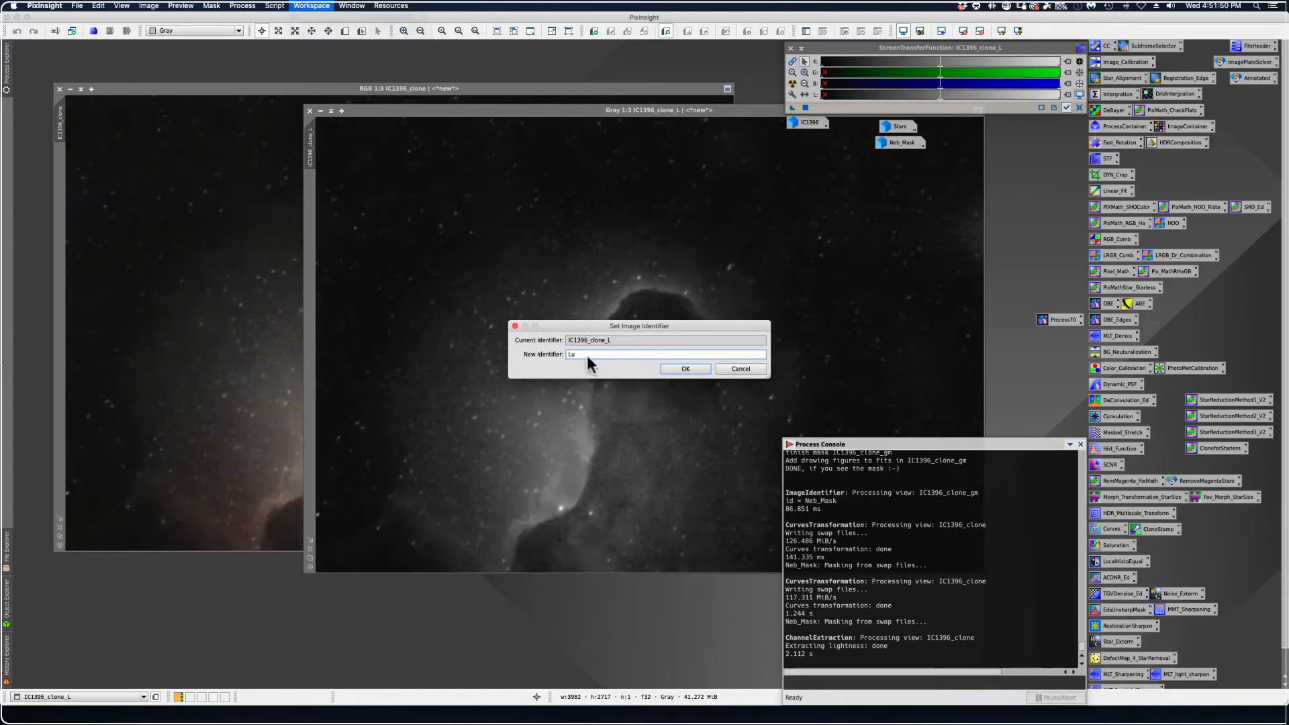
pyautogui.write('m')
pyautogui.press('Return')
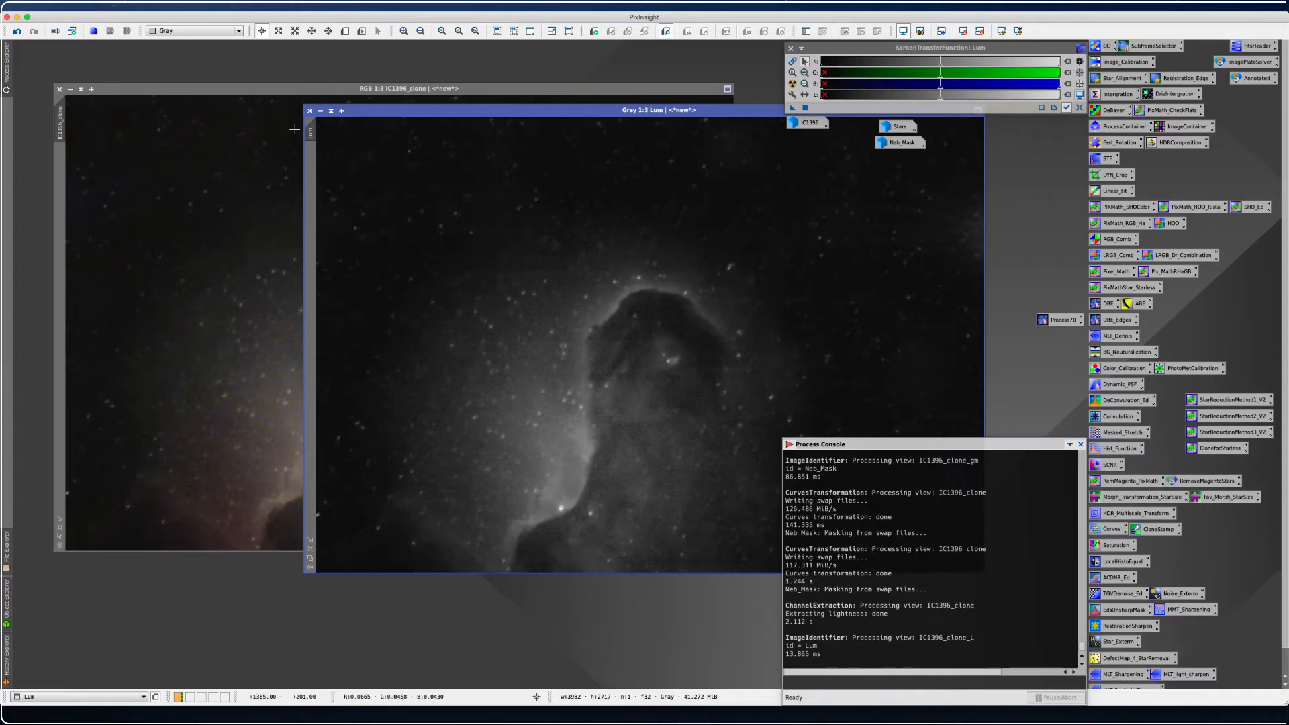
pyautogui.click(321, 110)
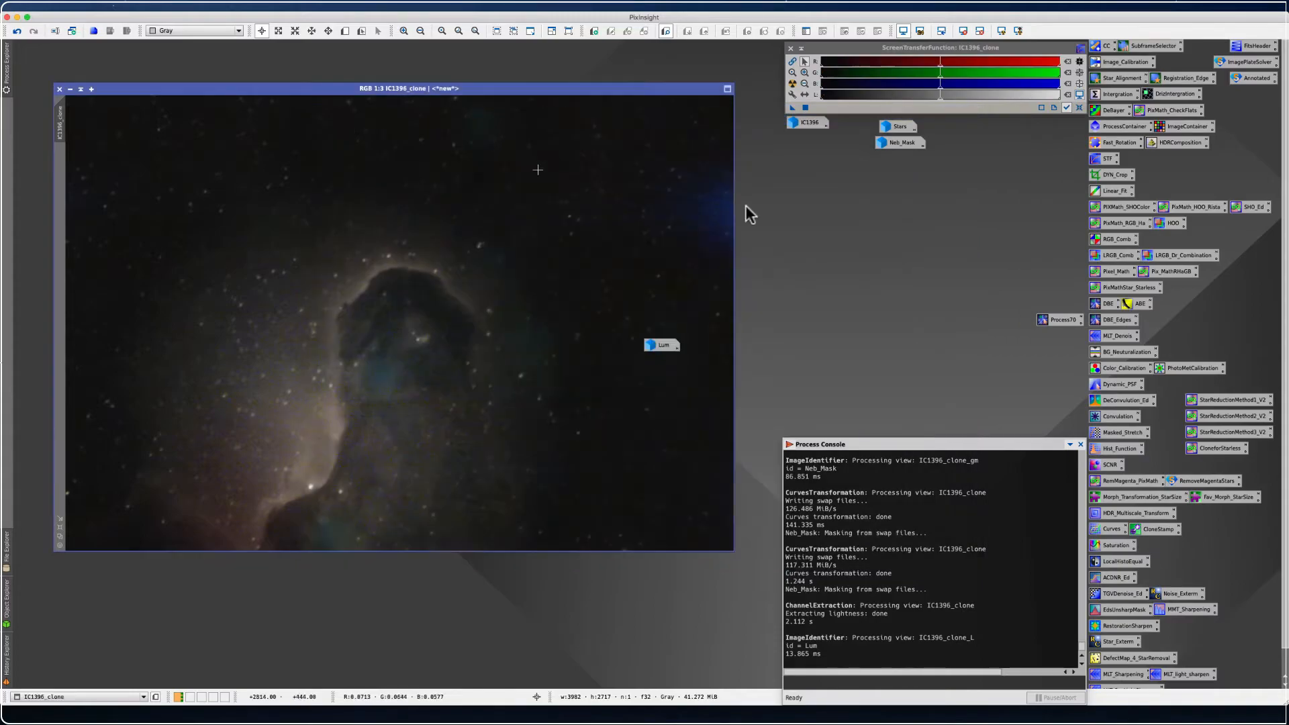
pyautogui.moveTo(660, 346); pyautogui.dragTo(899, 157)
# Set up LRGBCombination with only Lum as the L source, disabling R, G and B, and a saturation of 0.320
pyautogui.doubleClick(1108, 256)
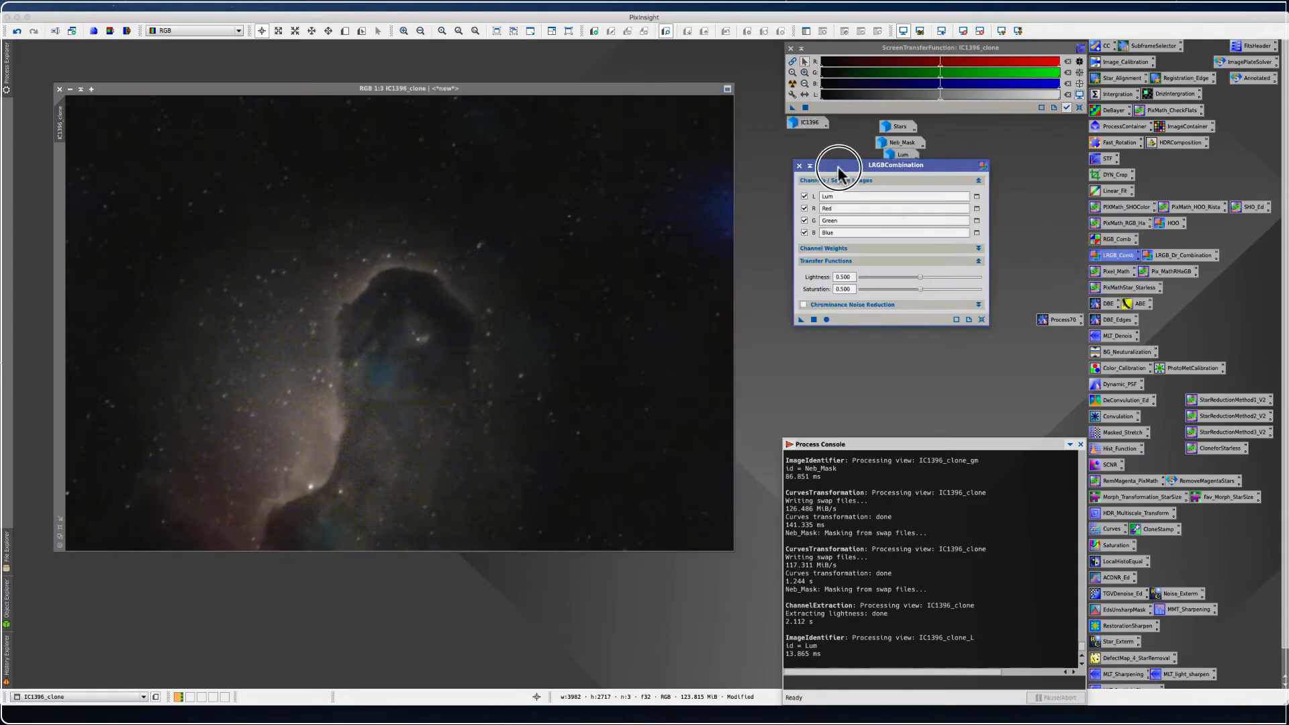
pyautogui.moveTo(838, 166); pyautogui.dragTo(829, 210)
pyautogui.click(795, 276)
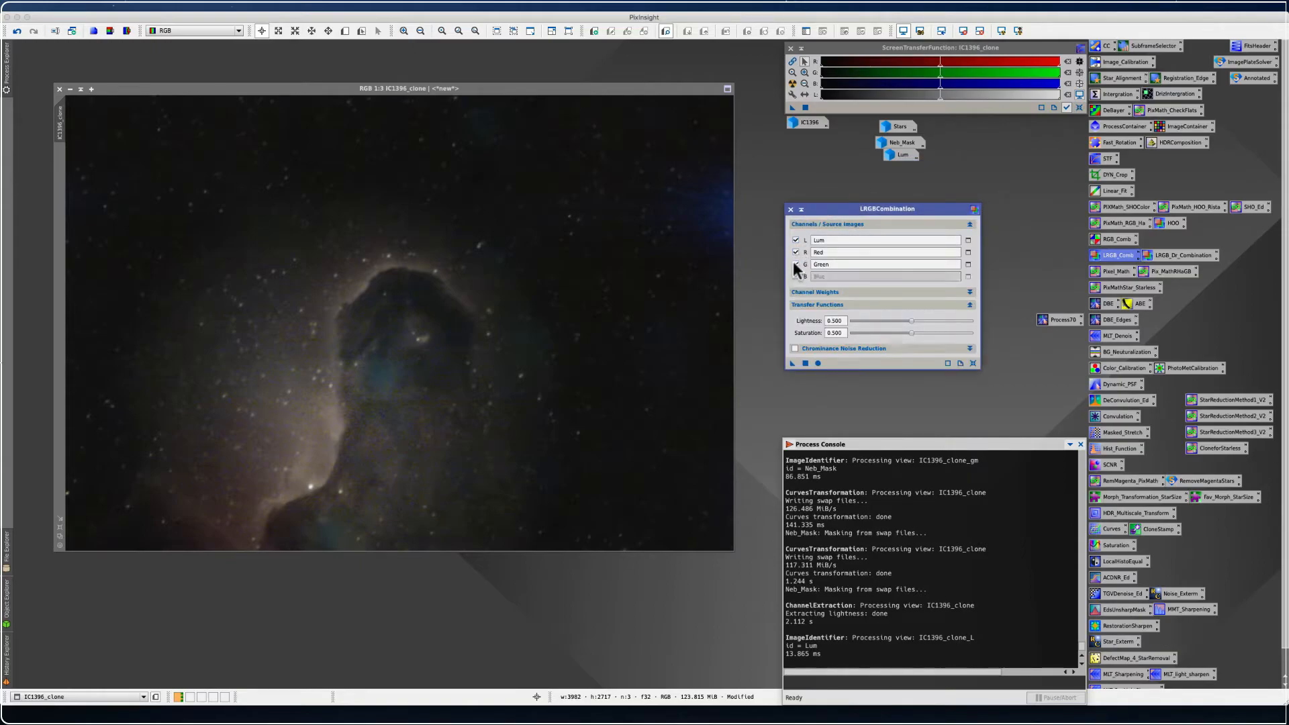
pyautogui.click(795, 264)
pyautogui.click(795, 252)
pyautogui.moveTo(904, 332)
pyautogui.mouseDown()
pyautogui.moveTo(878, 335)
pyautogui.moveTo(890, 335)
pyautogui.mouseUp()
# Apply the LRGBCombination to IC1396_clone three times and close the process window
pyautogui.moveTo(792, 366); pyautogui.dragTo(427, 403)
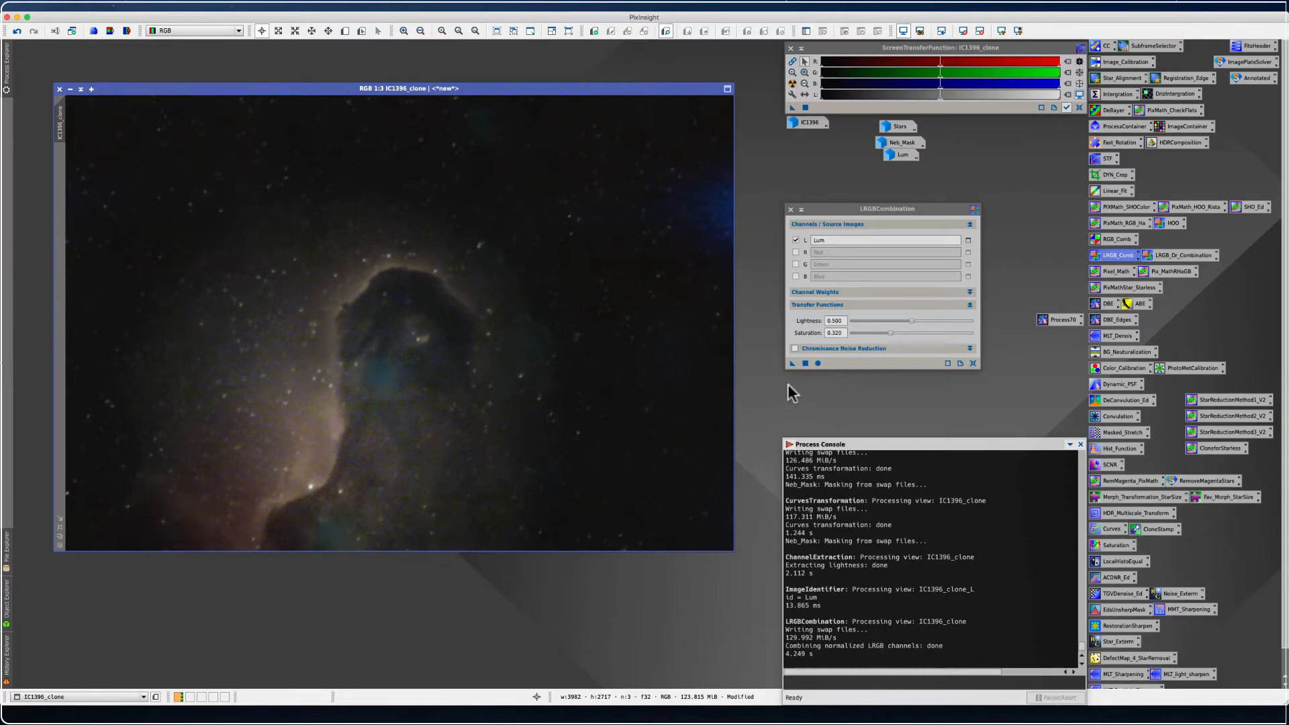
pyautogui.moveTo(791, 363); pyautogui.dragTo(368, 377)
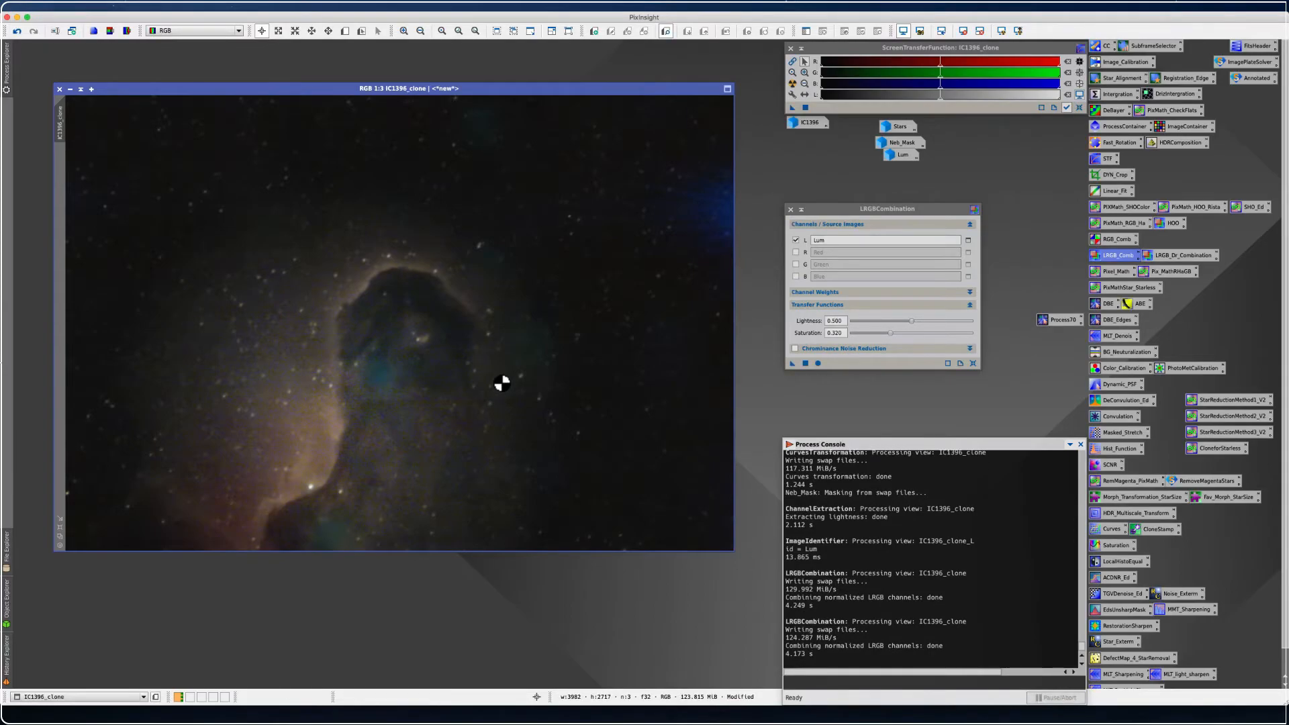
pyautogui.moveTo(792, 363); pyautogui.dragTo(336, 373)
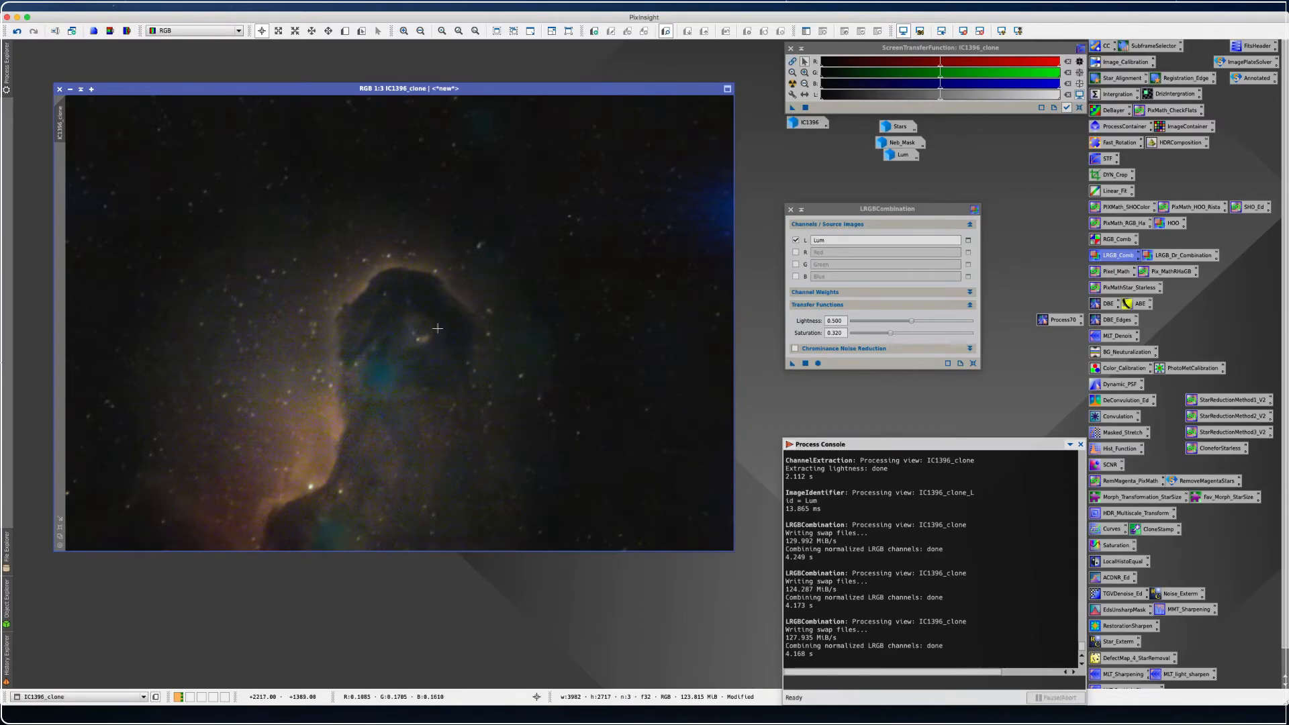
pyautogui.click(790, 209)
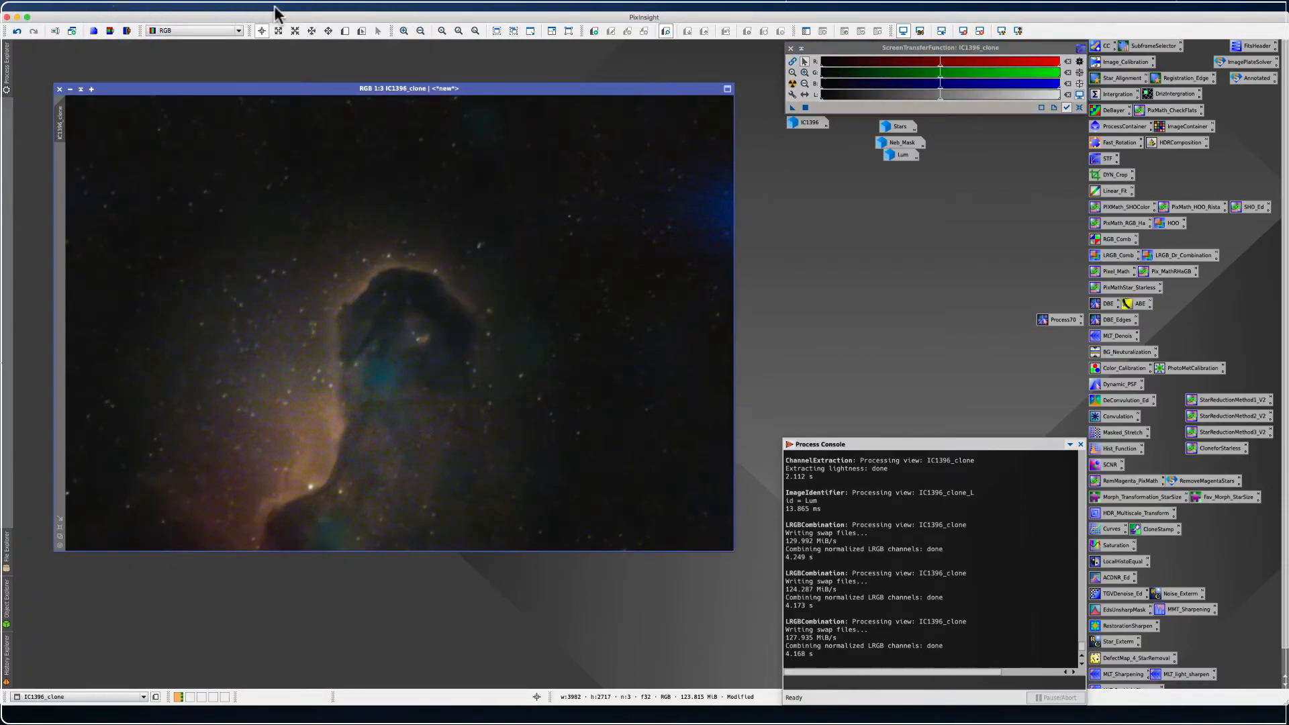
# Open the GAME mask editor script for IC1396_clone
pyautogui.click(270, 5)
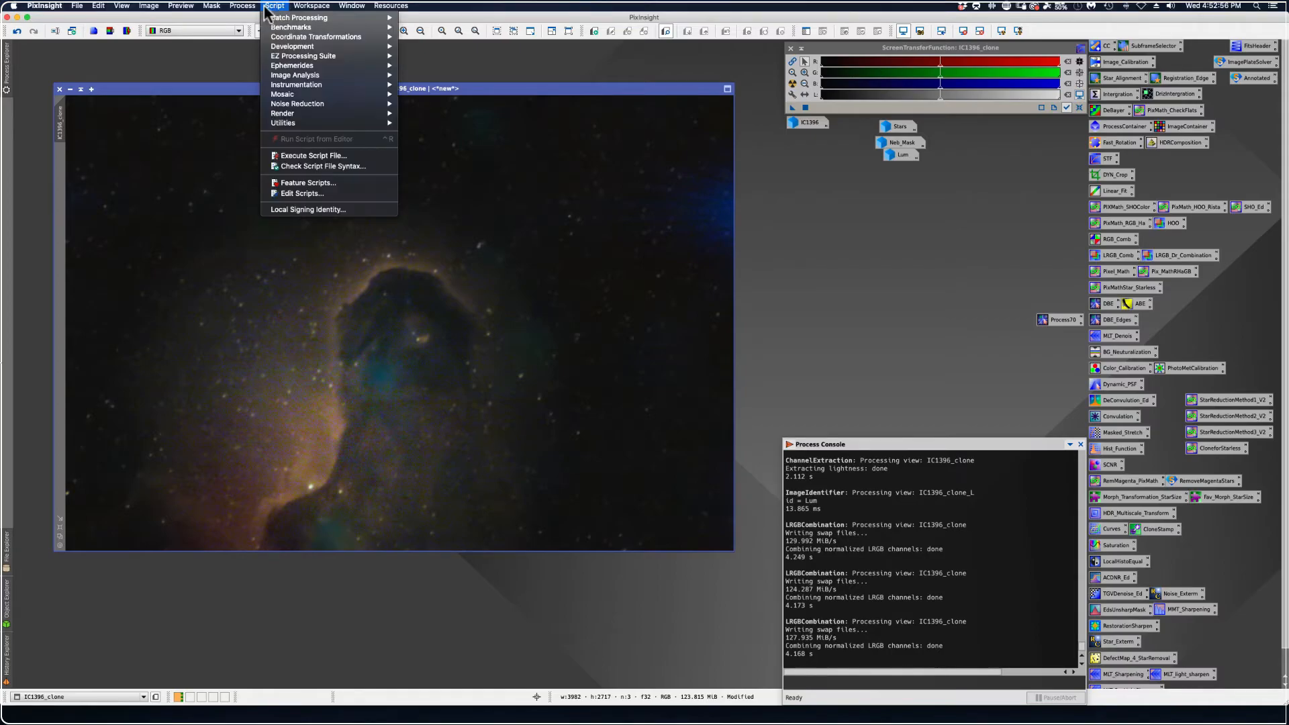
pyautogui.moveTo(284, 125)
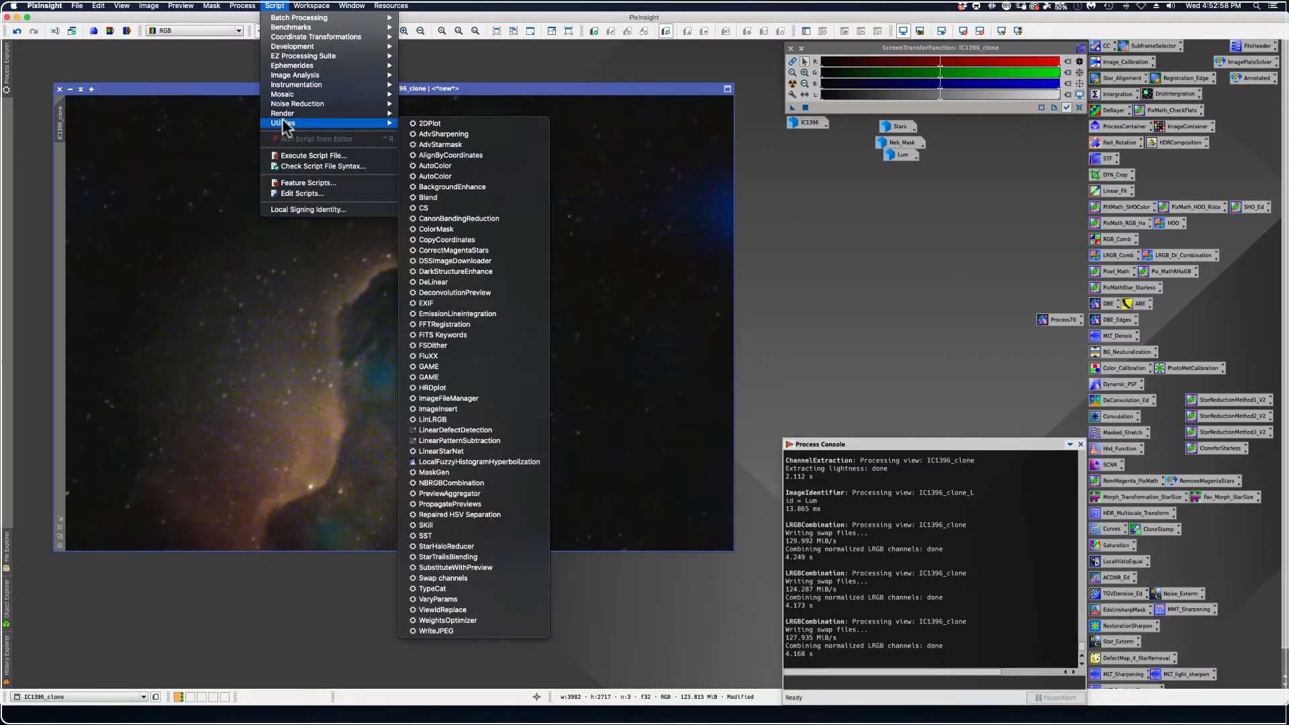
pyautogui.click(440, 367)
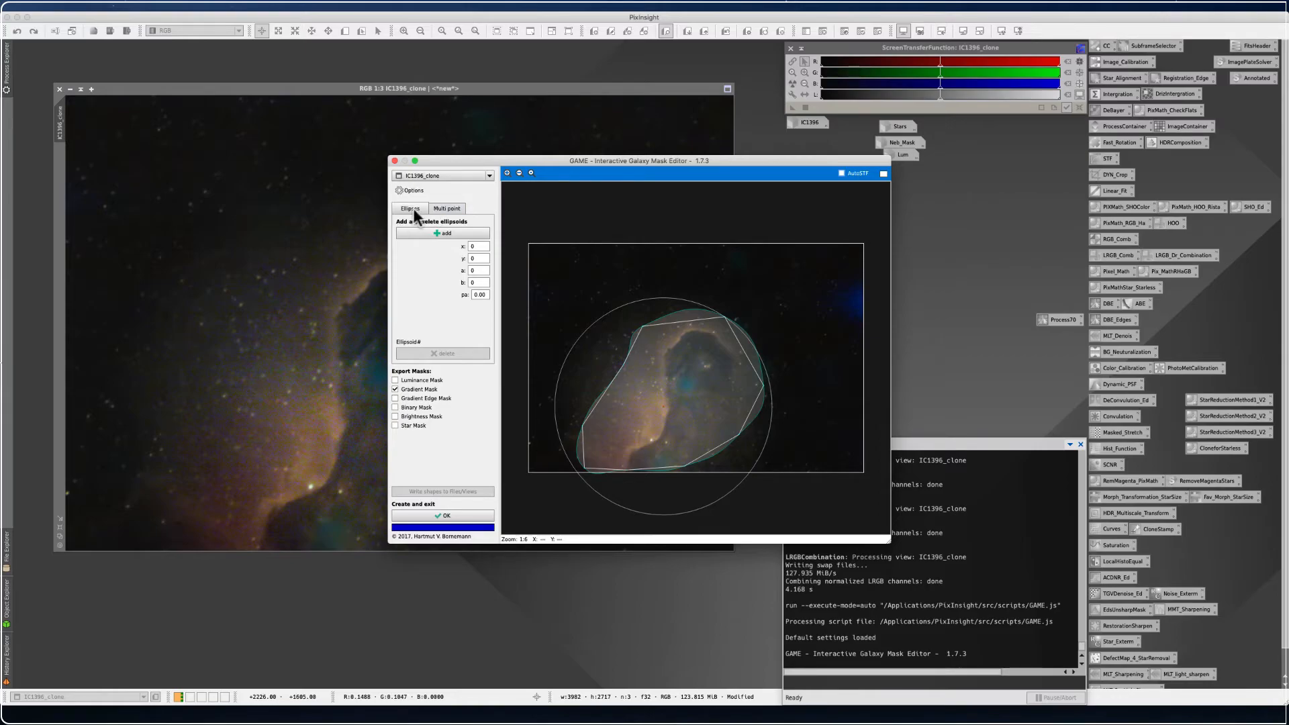
pyautogui.click(433, 233)
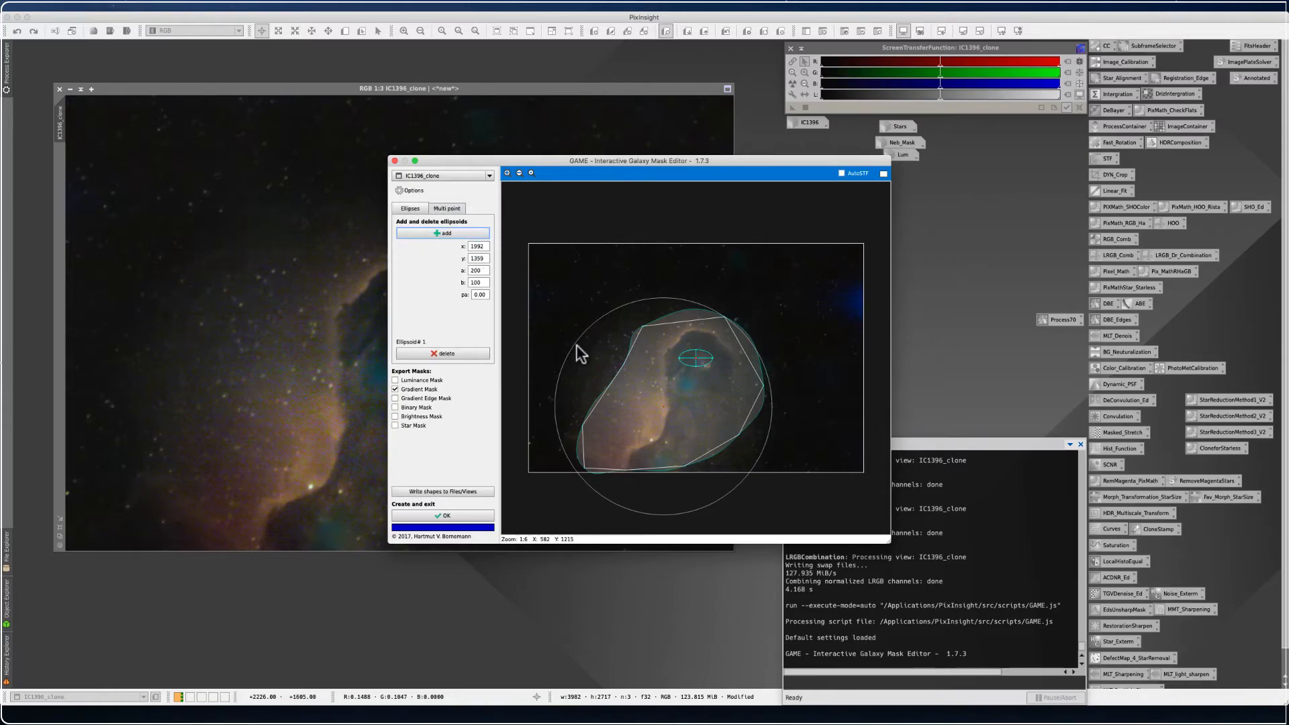
pyautogui.click(507, 173)
pyautogui.click(507, 173)
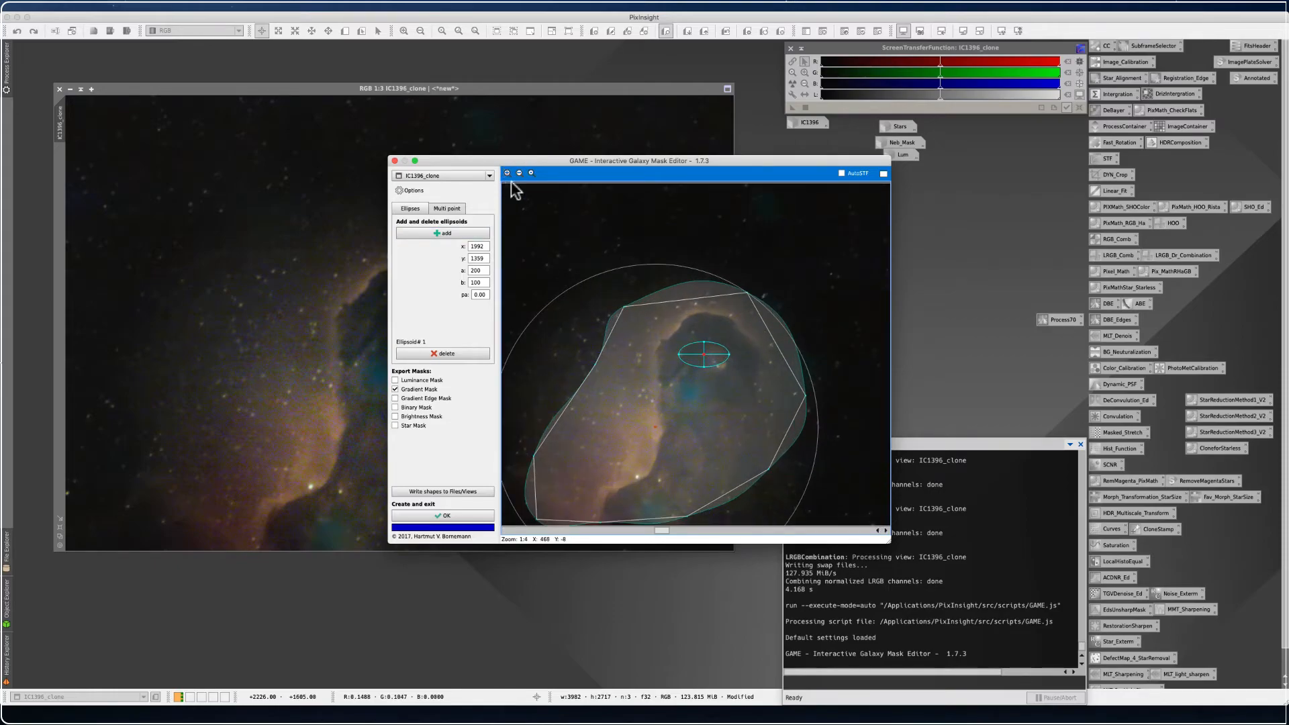
pyautogui.click(531, 173)
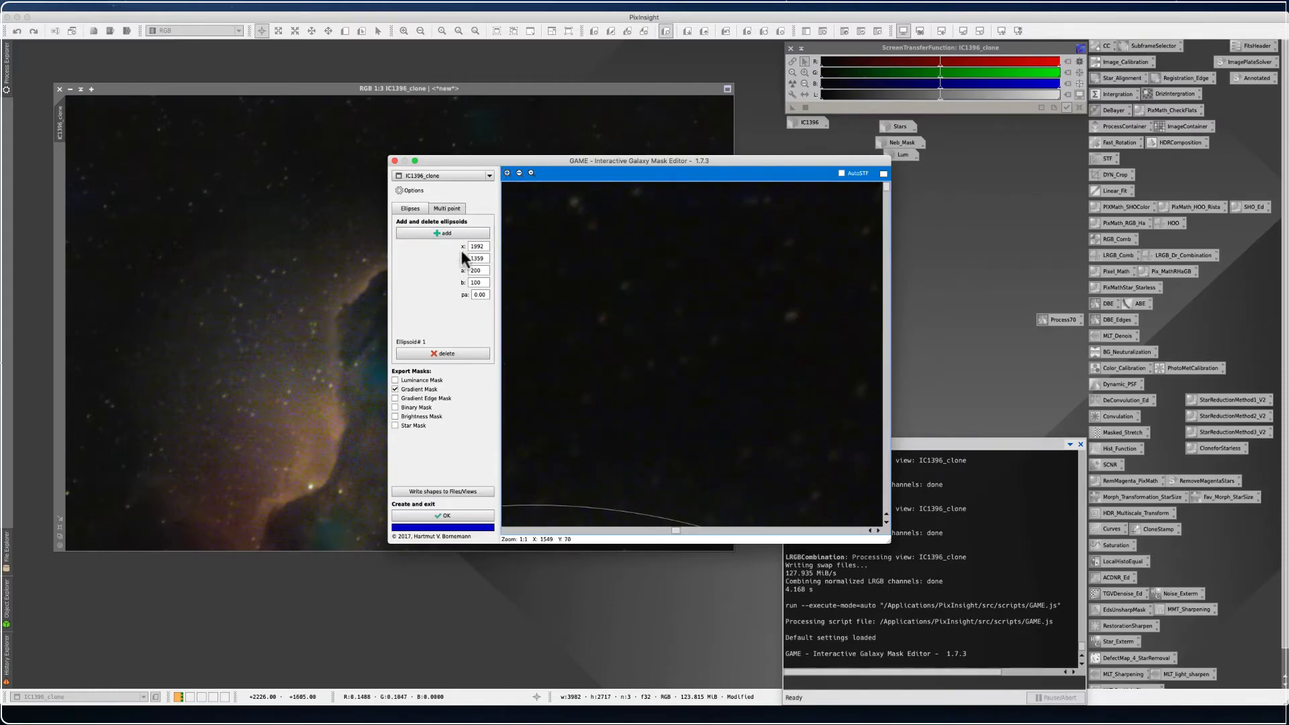
pyautogui.click(436, 232)
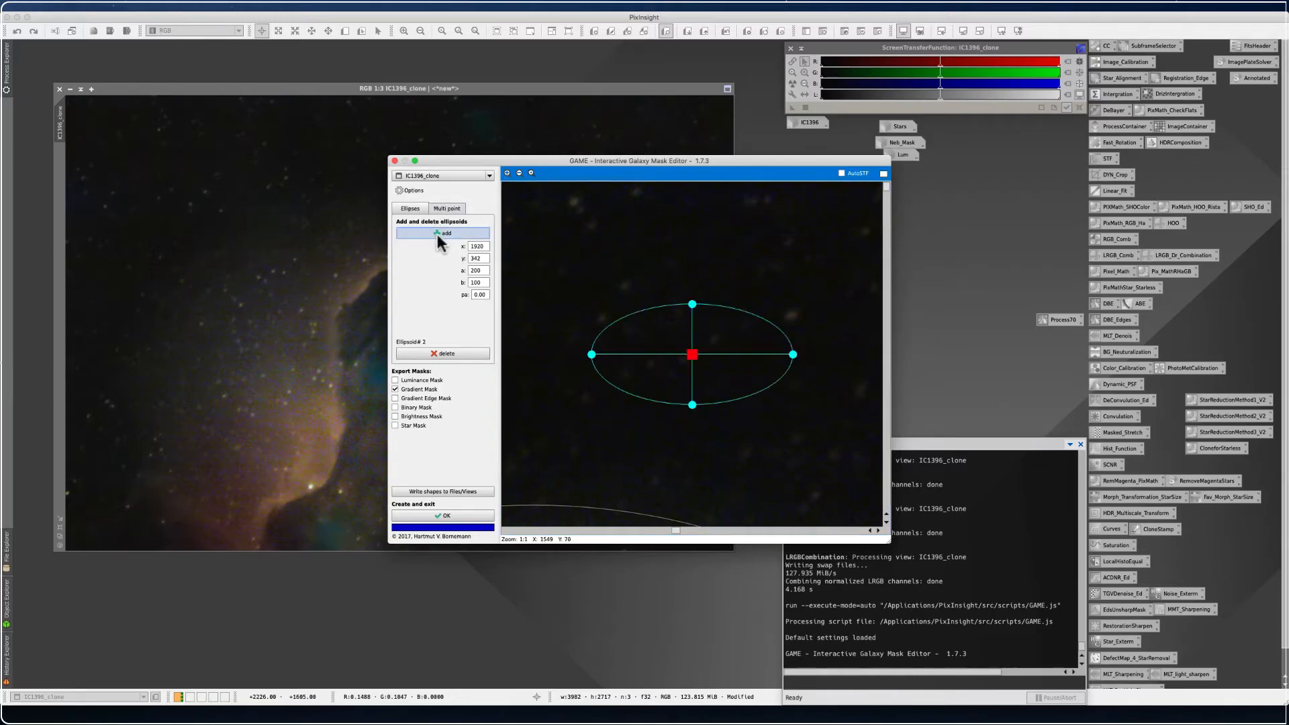
pyautogui.moveTo(591, 353); pyautogui.dragTo(606, 393)
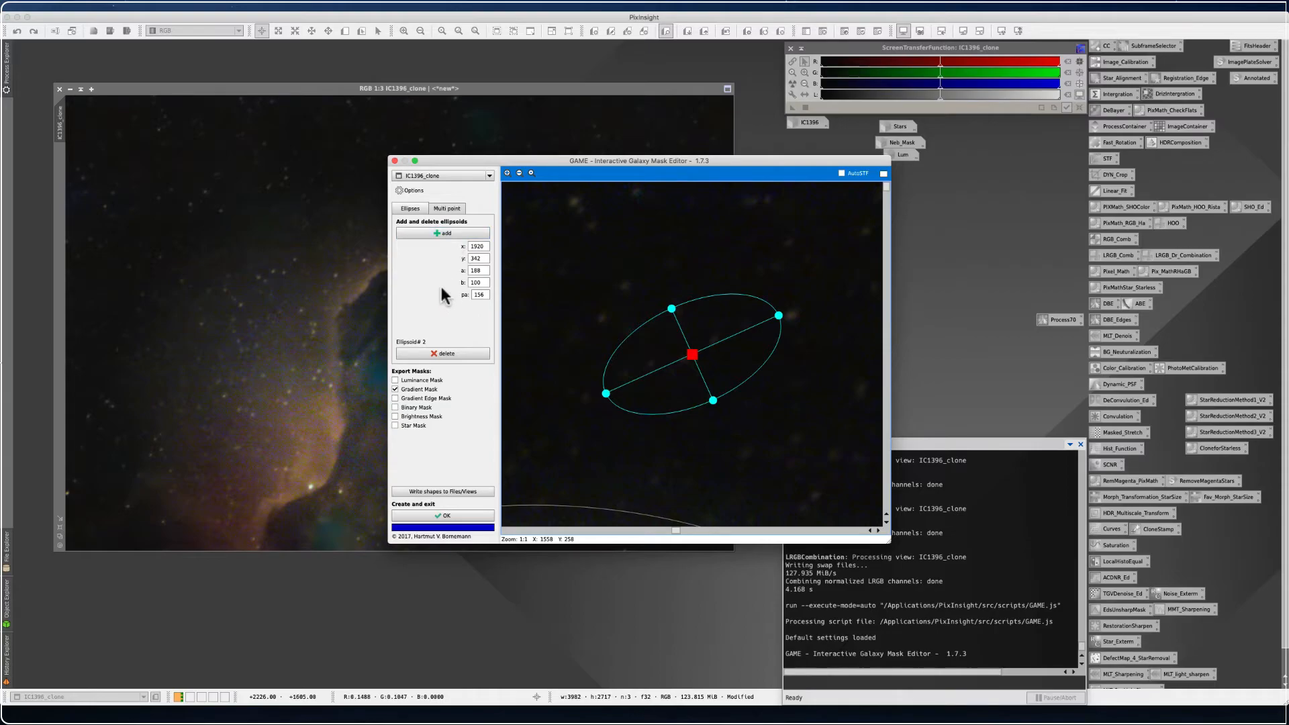
pyautogui.click(519, 173)
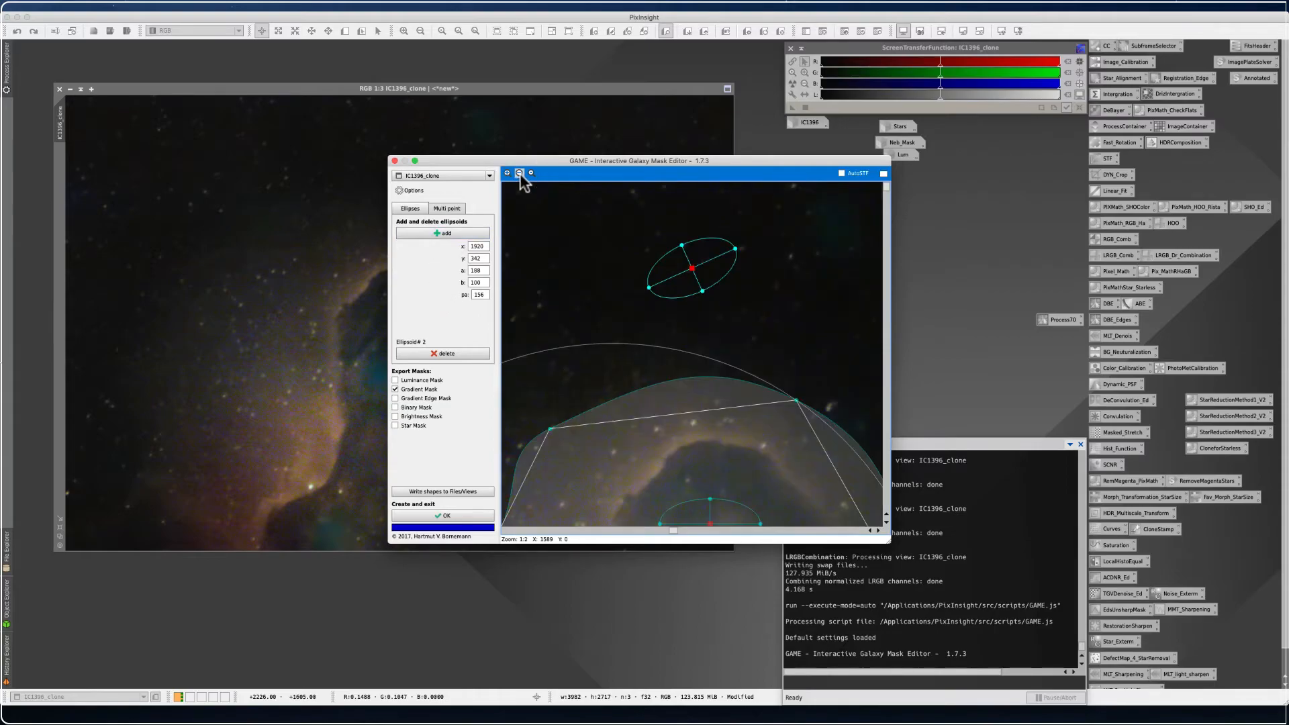
pyautogui.click(520, 173)
pyautogui.click(521, 174)
pyautogui.click(522, 173)
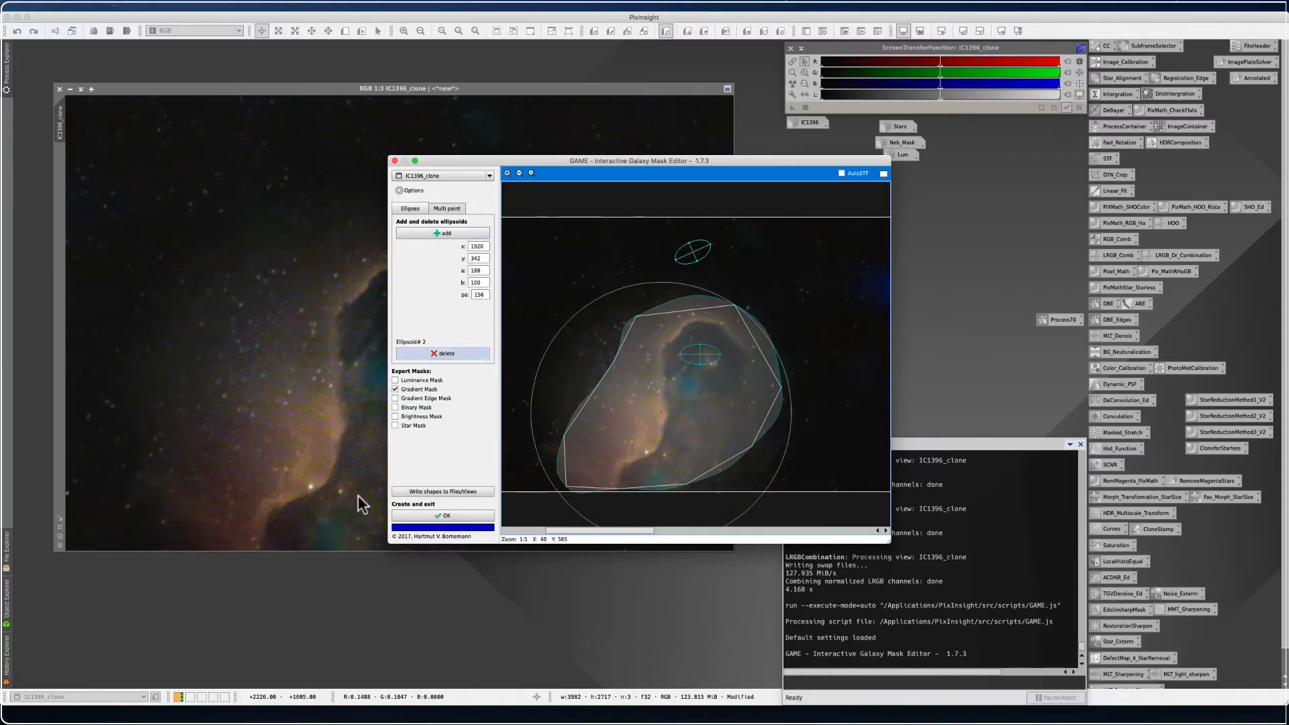
pyautogui.click(435, 353)
pyautogui.click(439, 353)
pyautogui.click(630, 391)
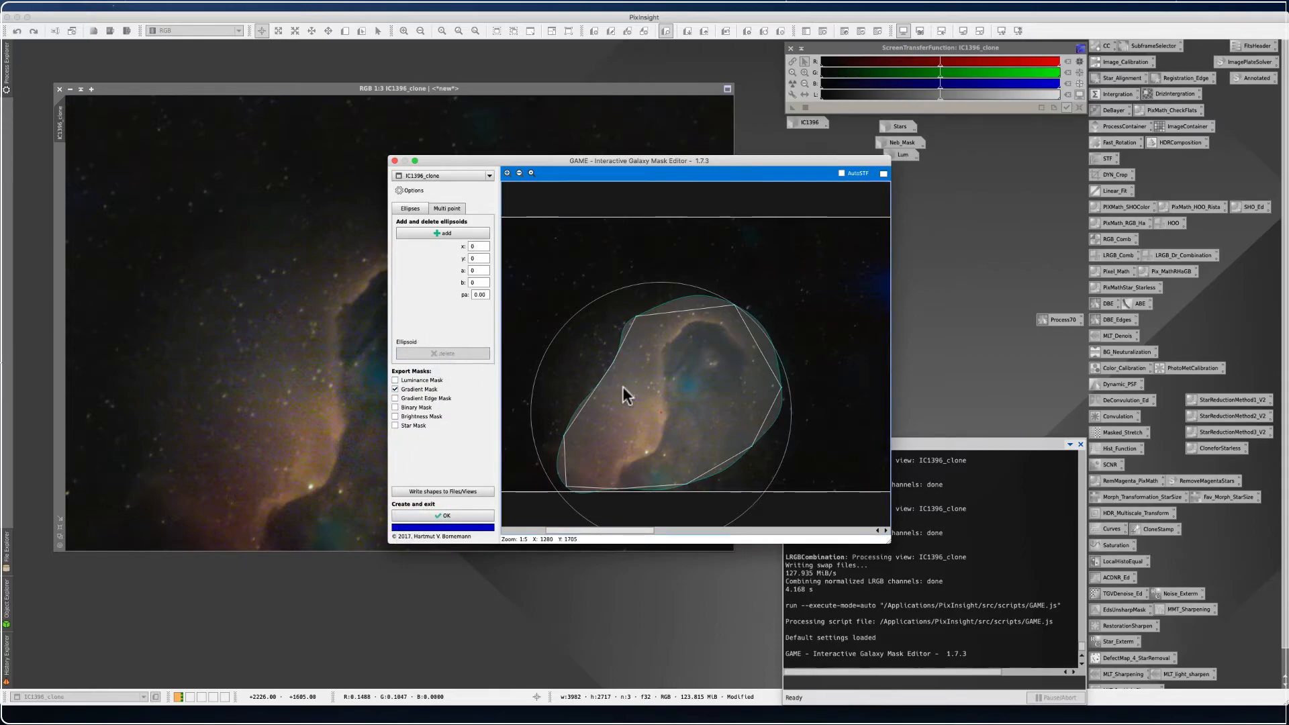
# Delete the leftover multi-point nebula shape from the mask editor
pyautogui.click(413, 208)
pyautogui.click(457, 207)
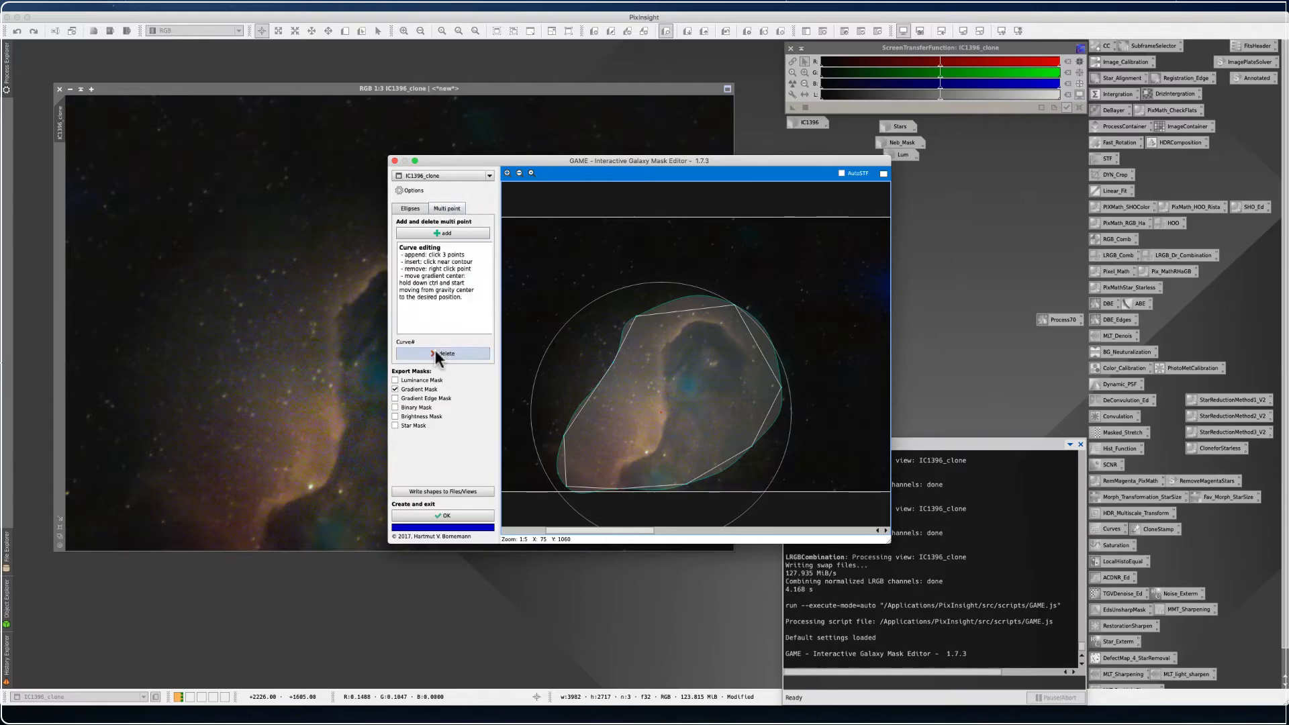
pyautogui.click(435, 353)
# Add a near-circular ellipse of about 234 by 224 over the blue patch in the trunk, centred near x 1900, y 1635
pyautogui.click(416, 207)
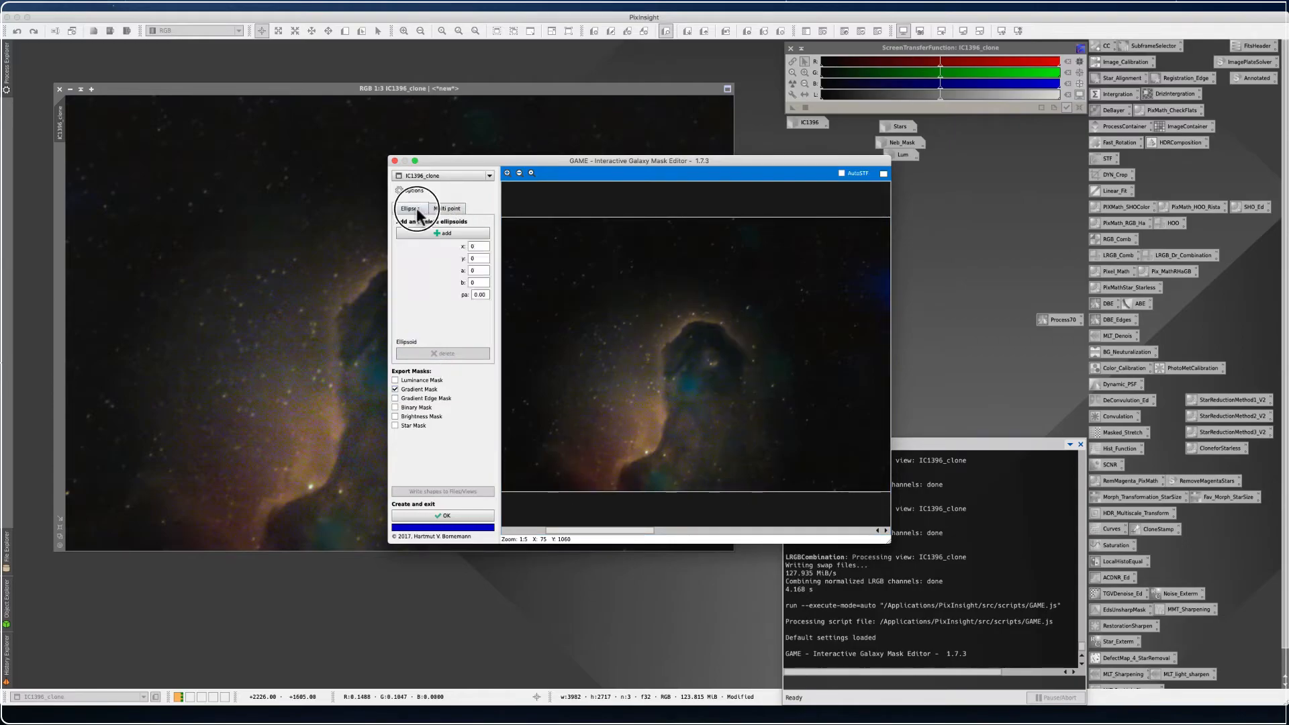
pyautogui.click(435, 232)
pyautogui.moveTo(677, 354); pyautogui.dragTo(700, 379)
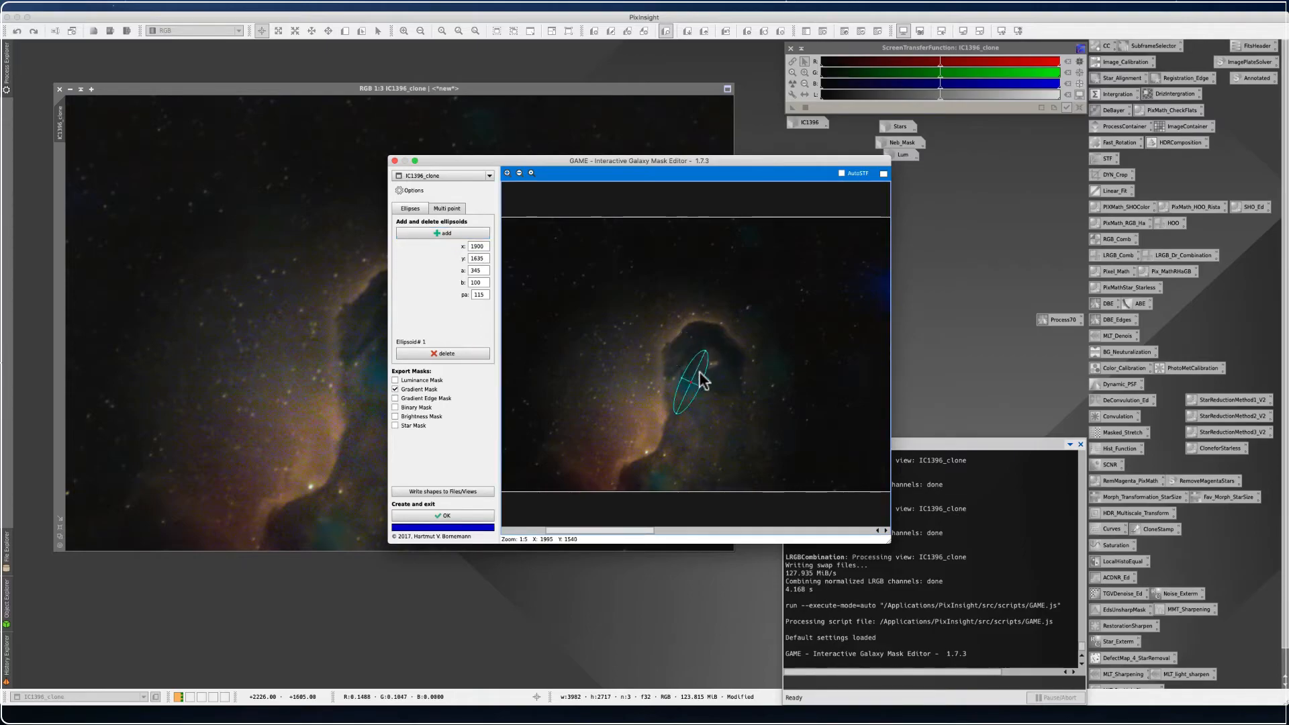
pyautogui.click(883, 173)
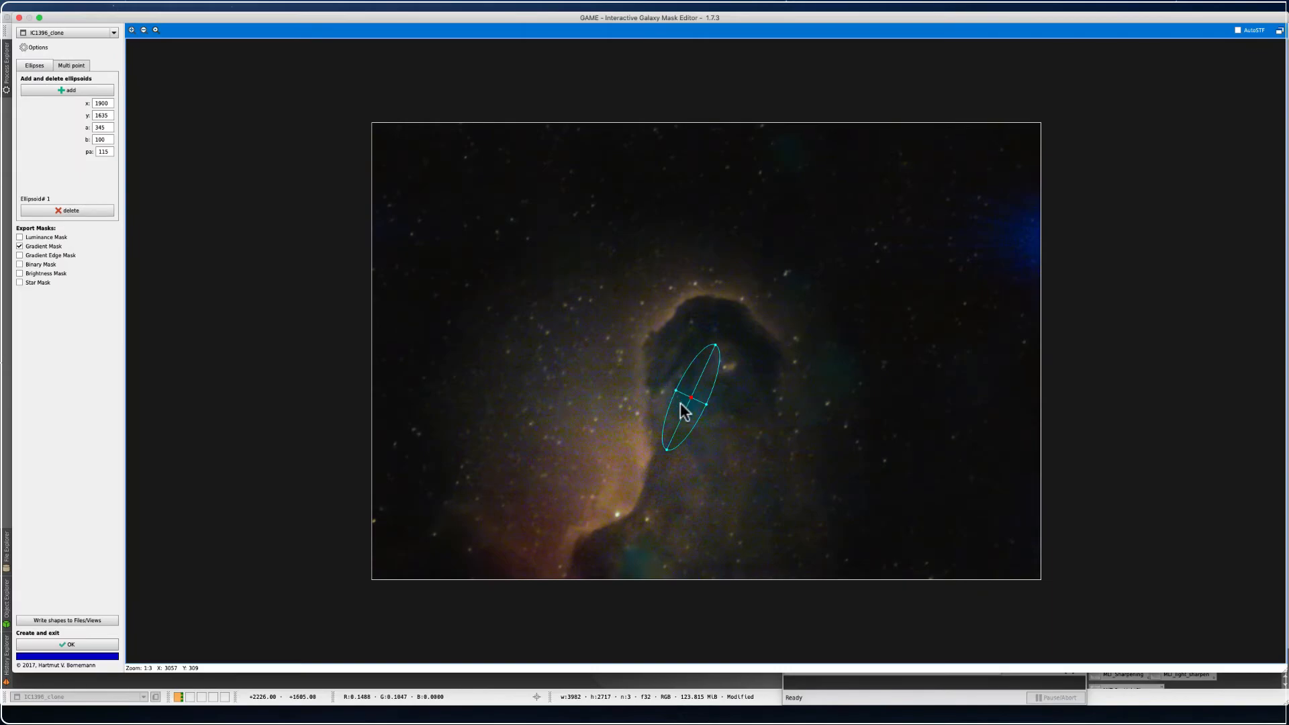
pyautogui.moveTo(675, 396); pyautogui.dragTo(692, 359)
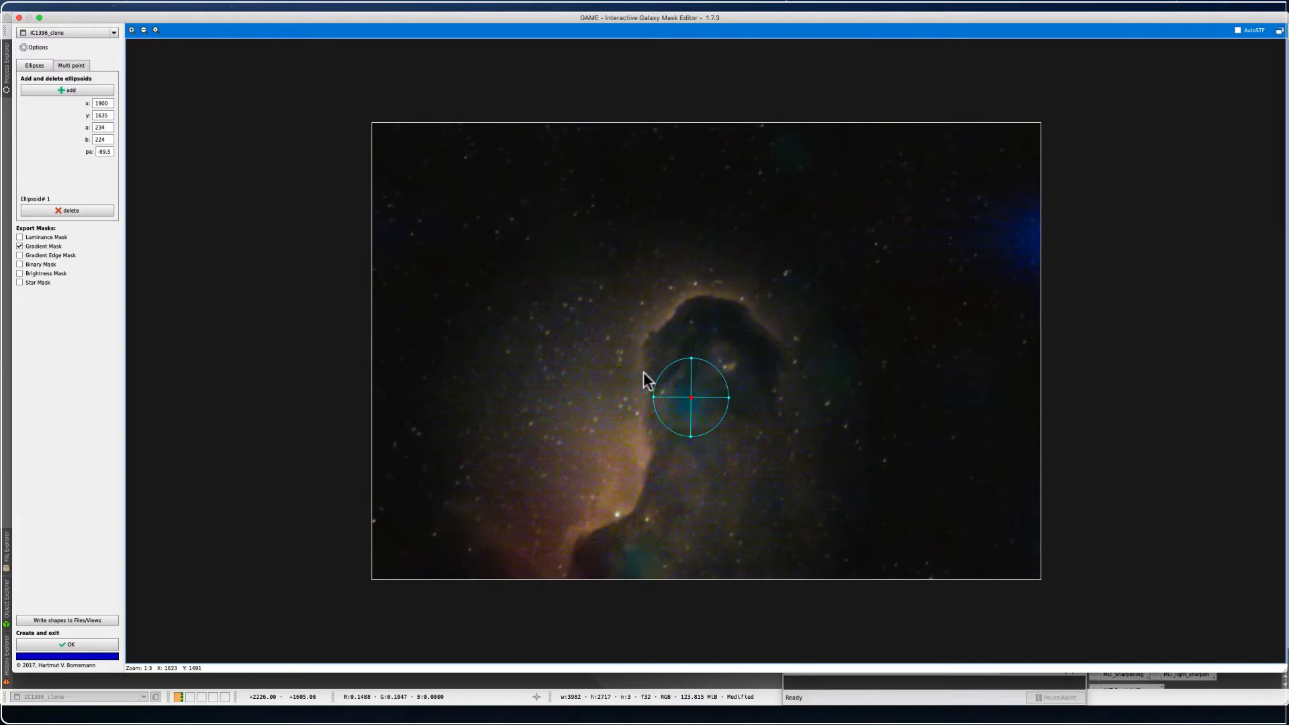
# Add a second ellipse of about 201 by 175 over the lower blue patch near x 1611, y 2583, and create the gradient mask
pyautogui.click(52, 94)
pyautogui.moveTo(708, 356); pyautogui.dragTo(645, 527)
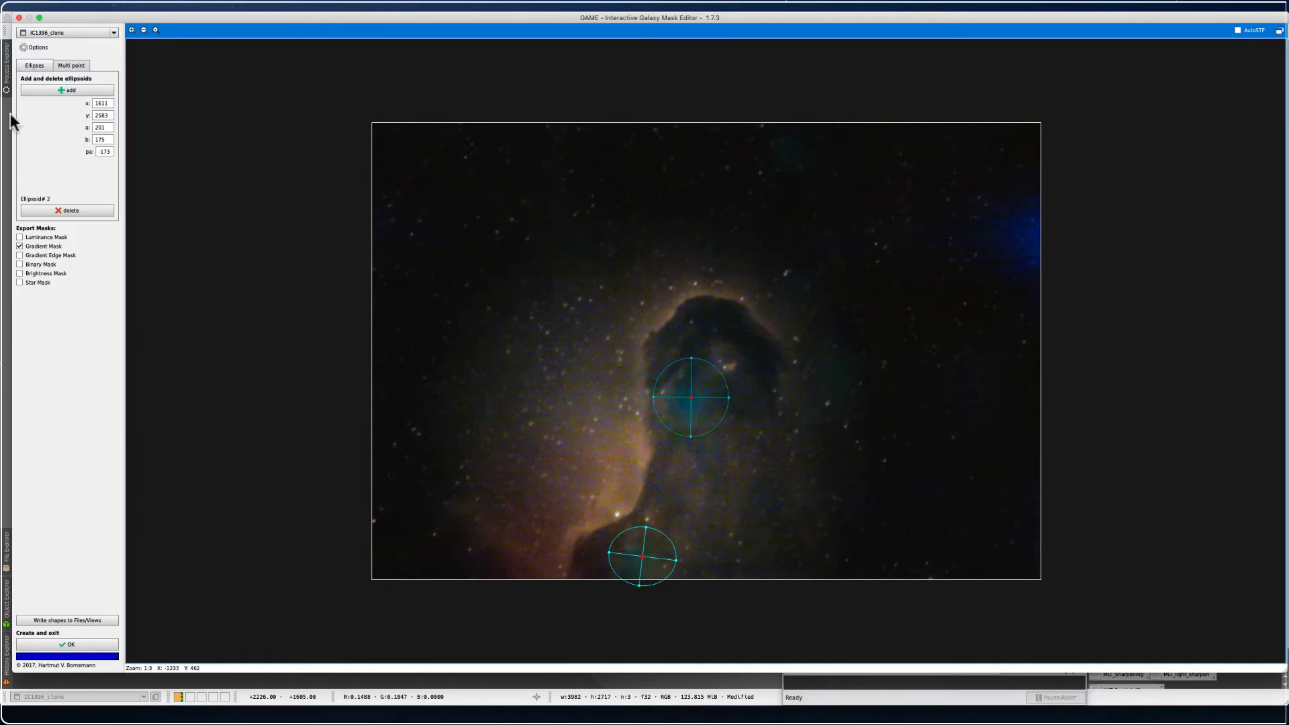
pyautogui.click(72, 644)
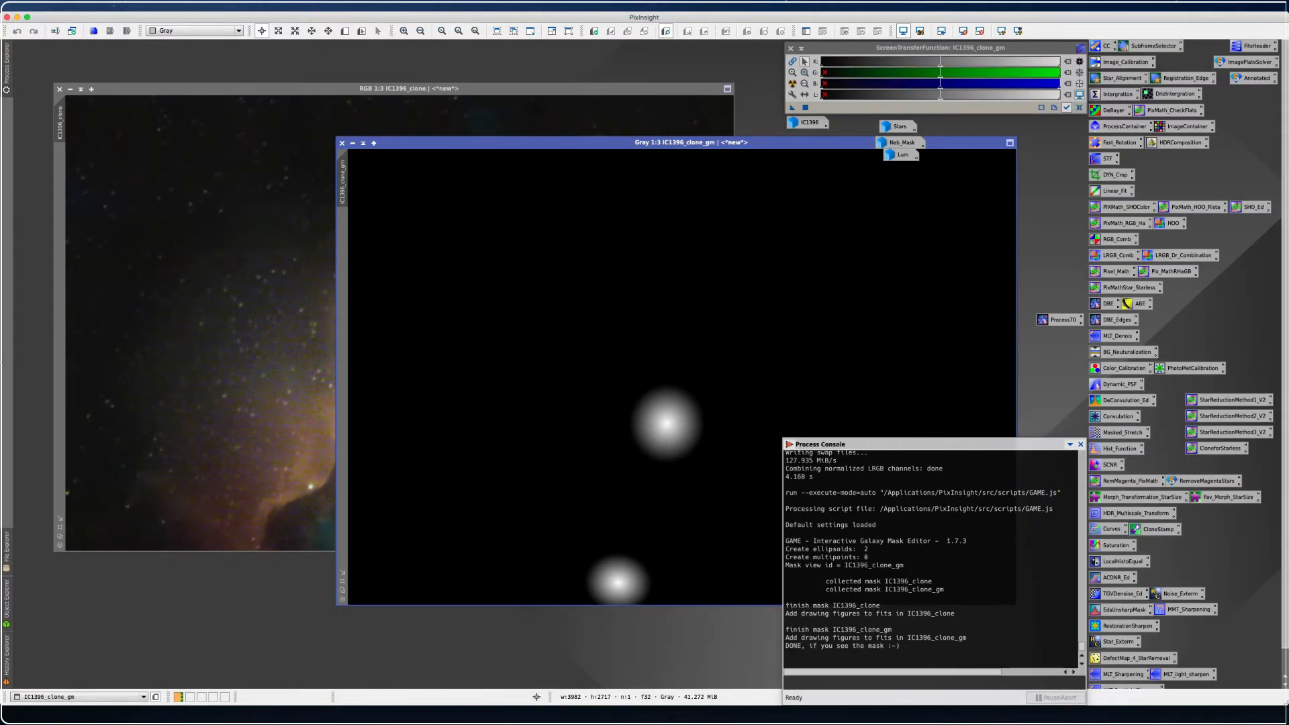
# Apply IC1396_clone_gm as the mask of IC1396_clone and store the minimized mask beside the other image icons
pyautogui.moveTo(344, 173); pyautogui.dragTo(59, 123)
pyautogui.click(352, 143)
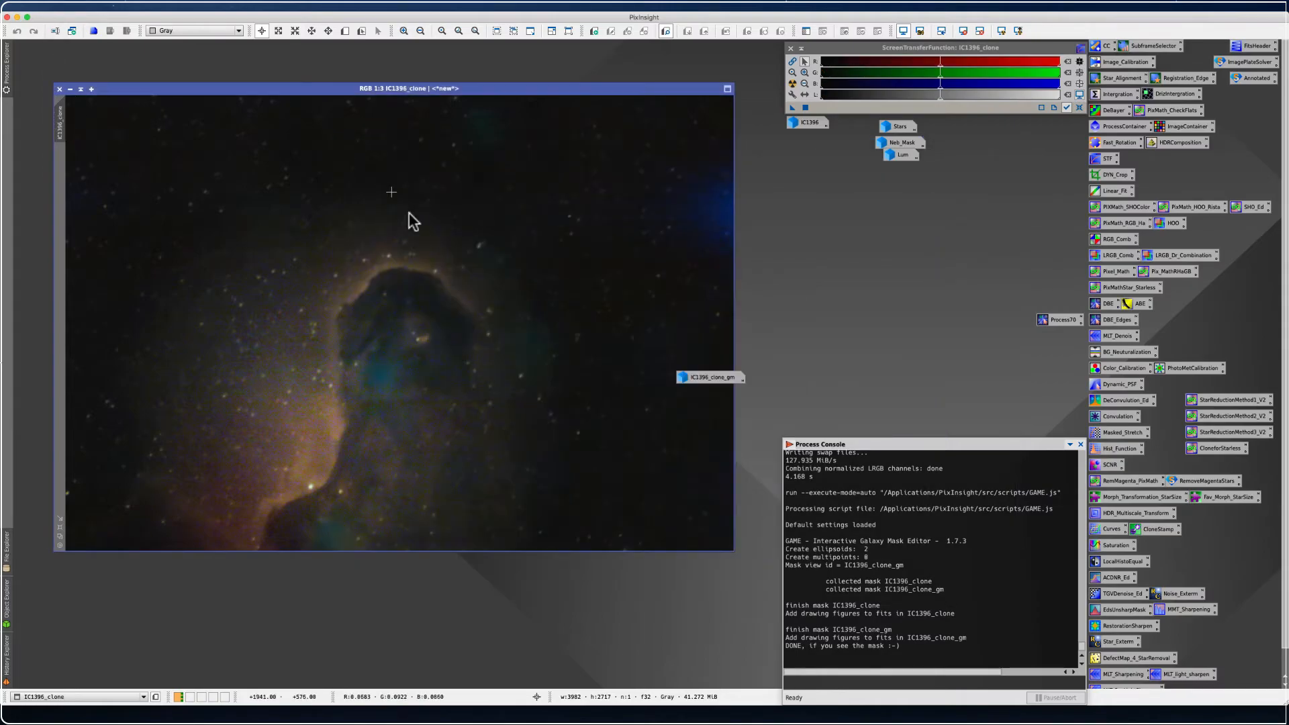
pyautogui.doubleClick(702, 378)
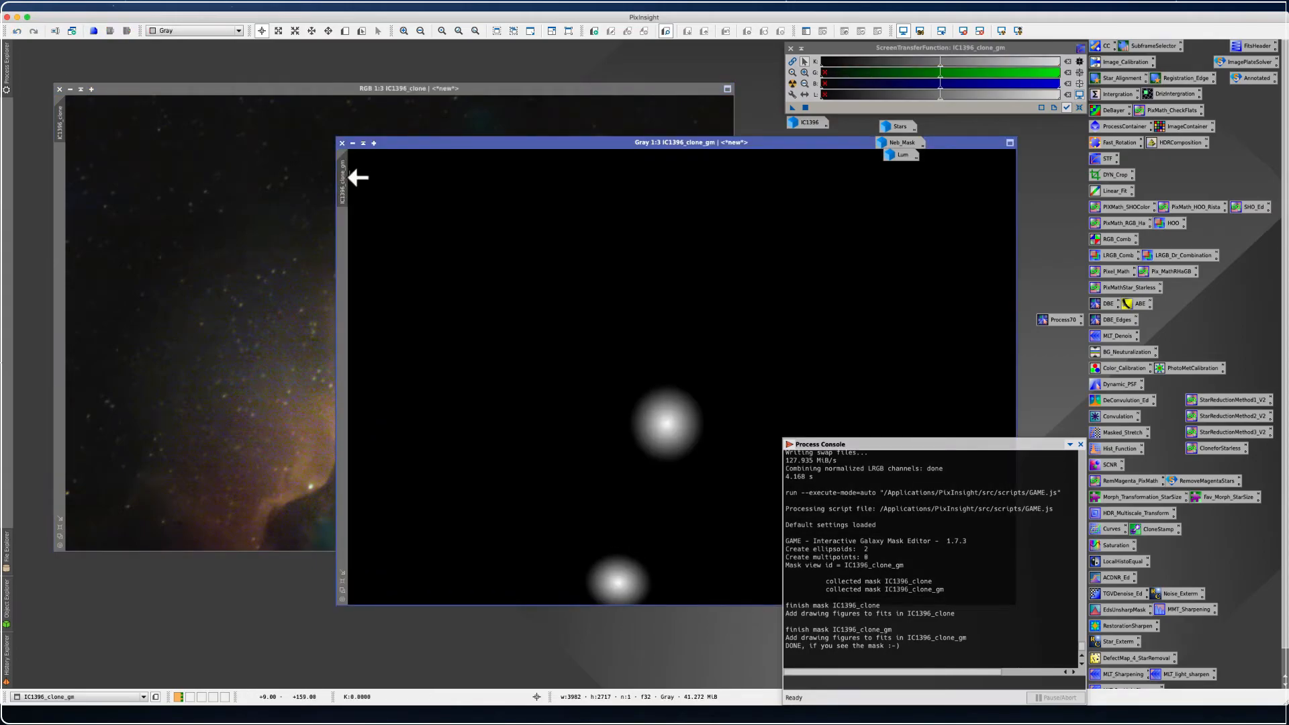
pyautogui.moveTo(348, 176); pyautogui.dragTo(67, 182)
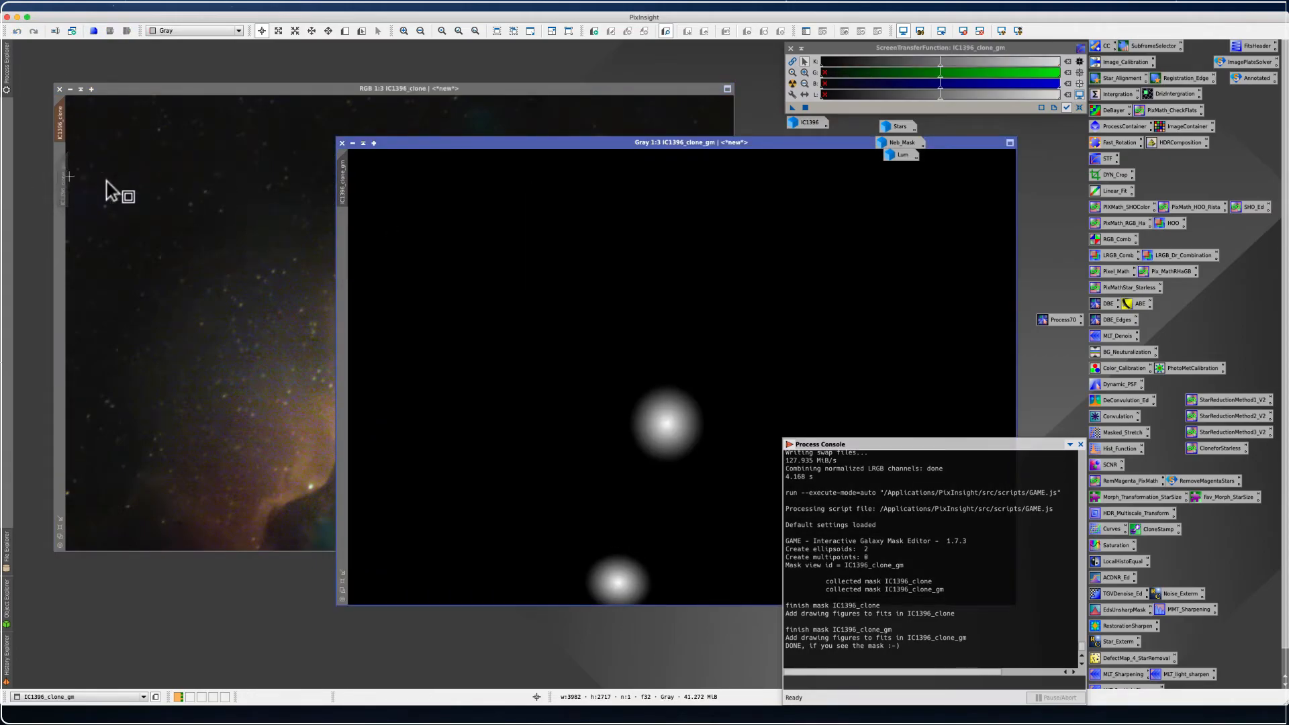
pyautogui.click(352, 143)
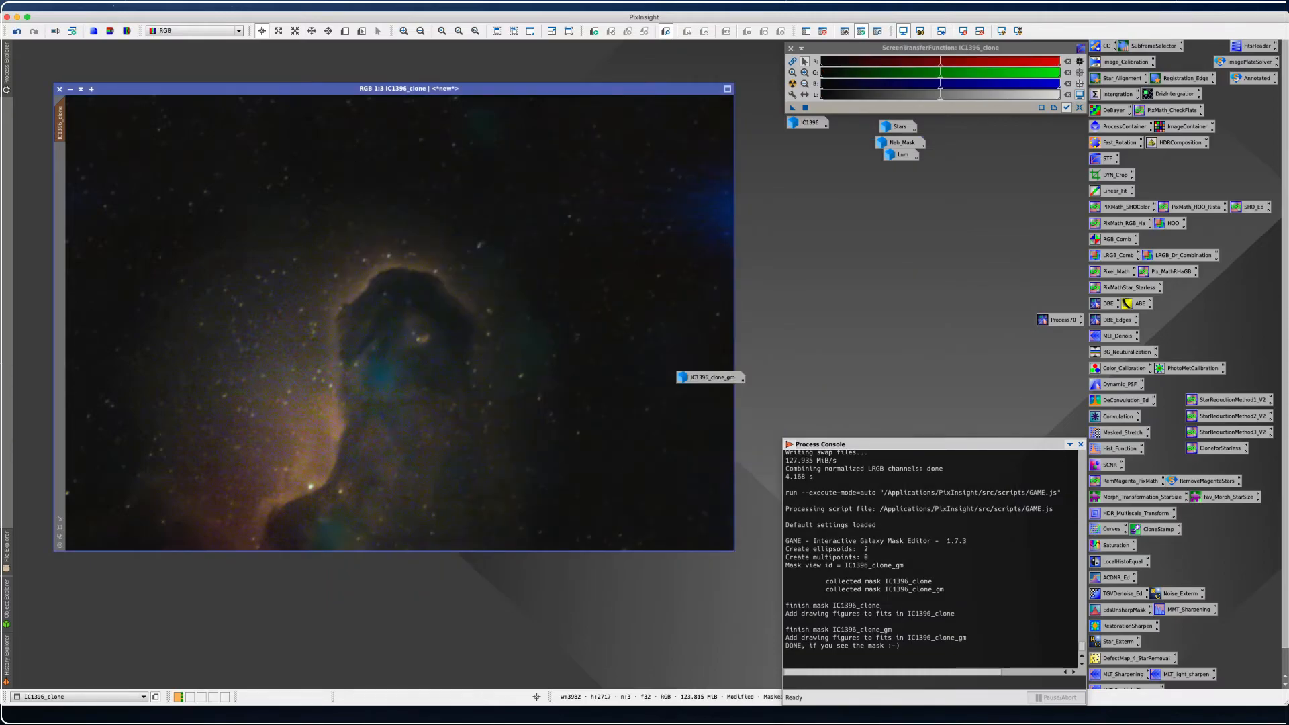
pyautogui.moveTo(710, 380); pyautogui.dragTo(907, 177)
pyautogui.moveTo(907, 182)
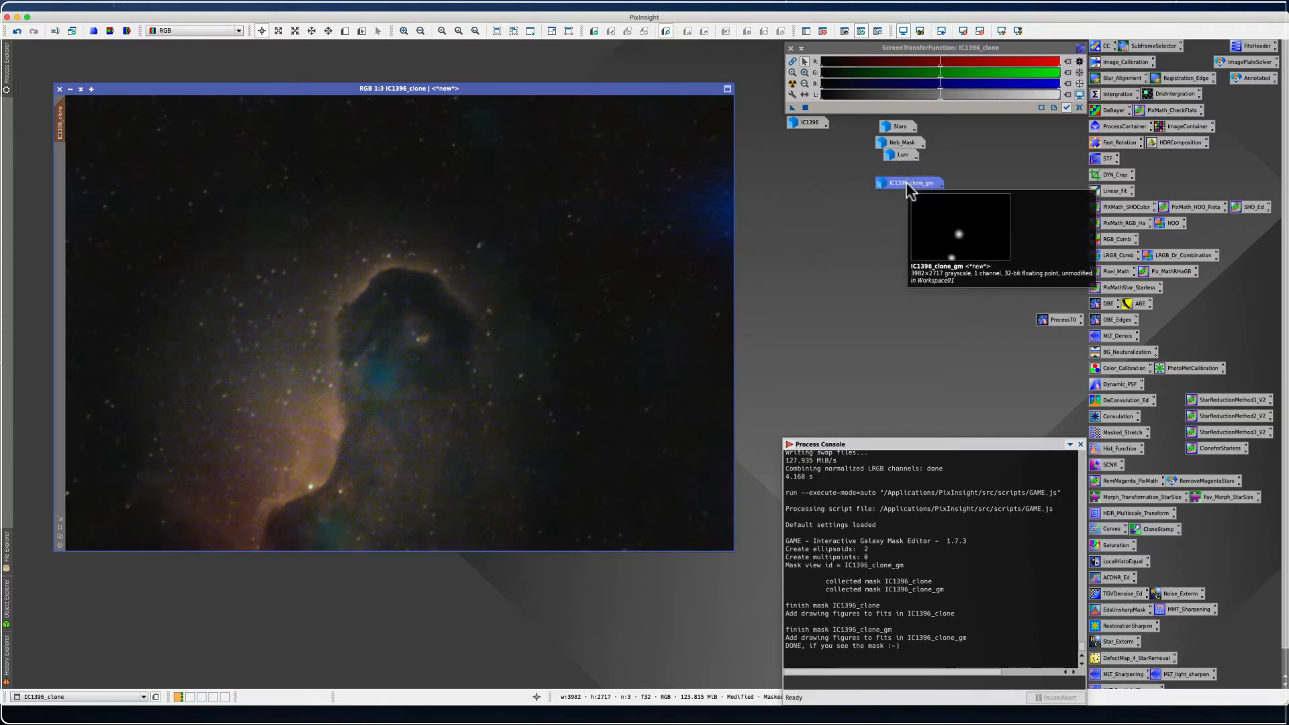
# Open CurvesTransformation with a real-time preview of IC1396_clone
pyautogui.doubleClick(1108, 532)
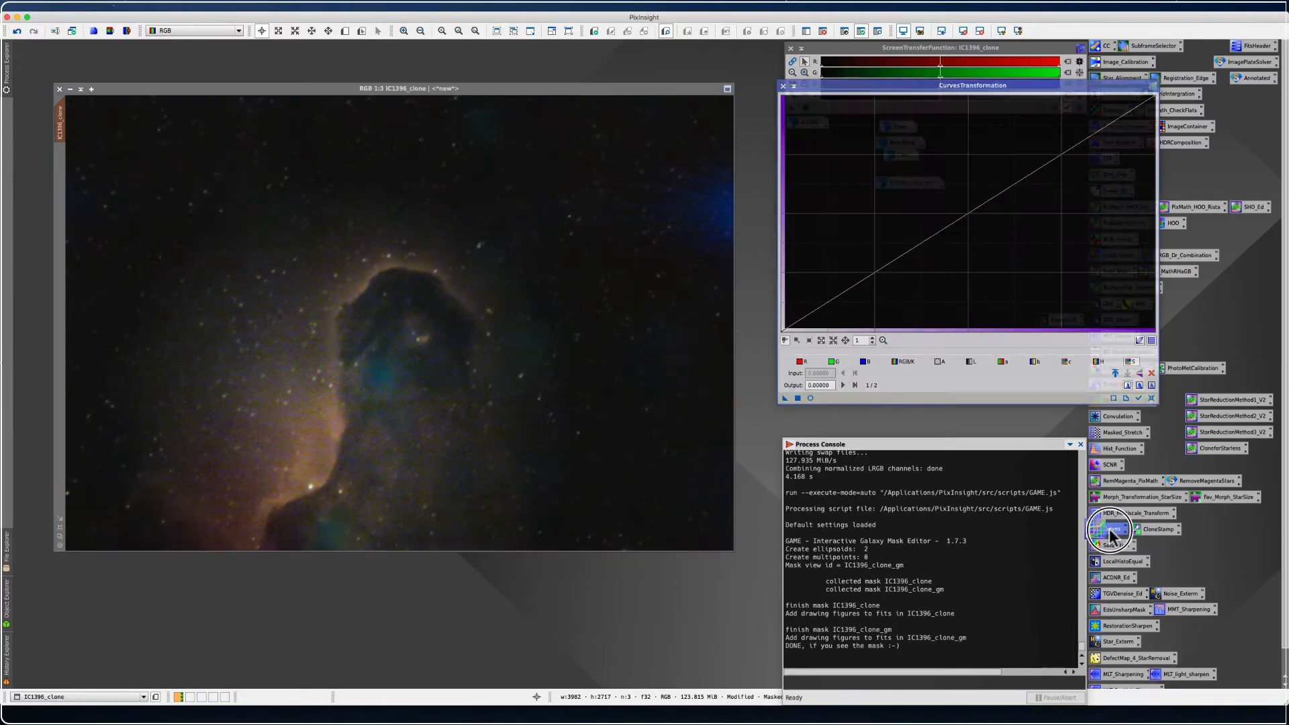
pyautogui.click(810, 398)
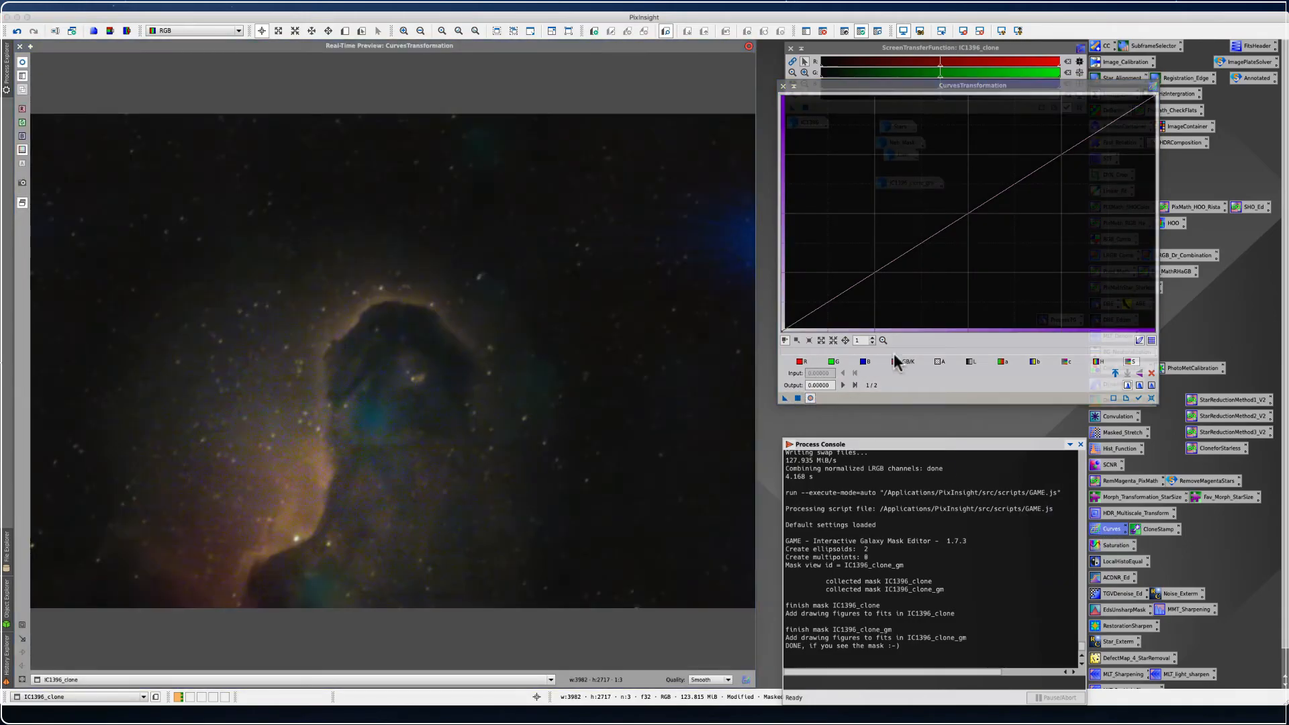
pyautogui.click(864, 361)
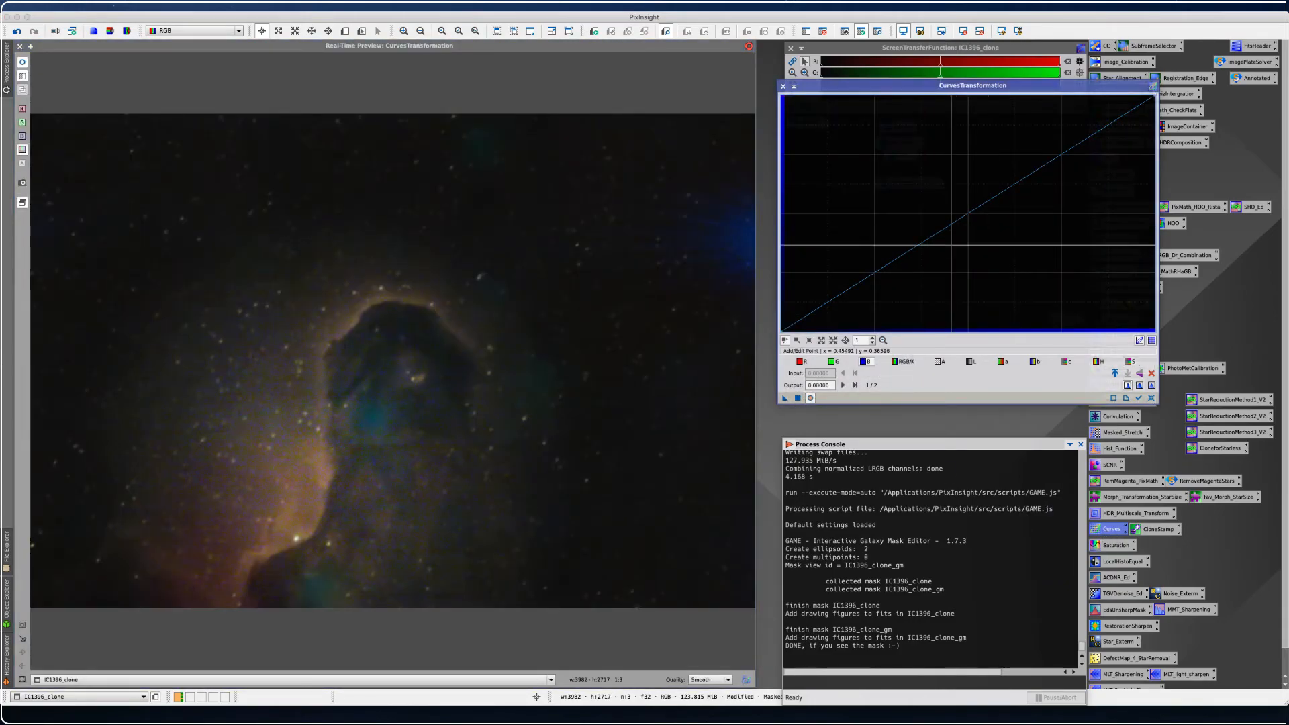
pyautogui.moveTo(935, 234); pyautogui.dragTo(983, 280)
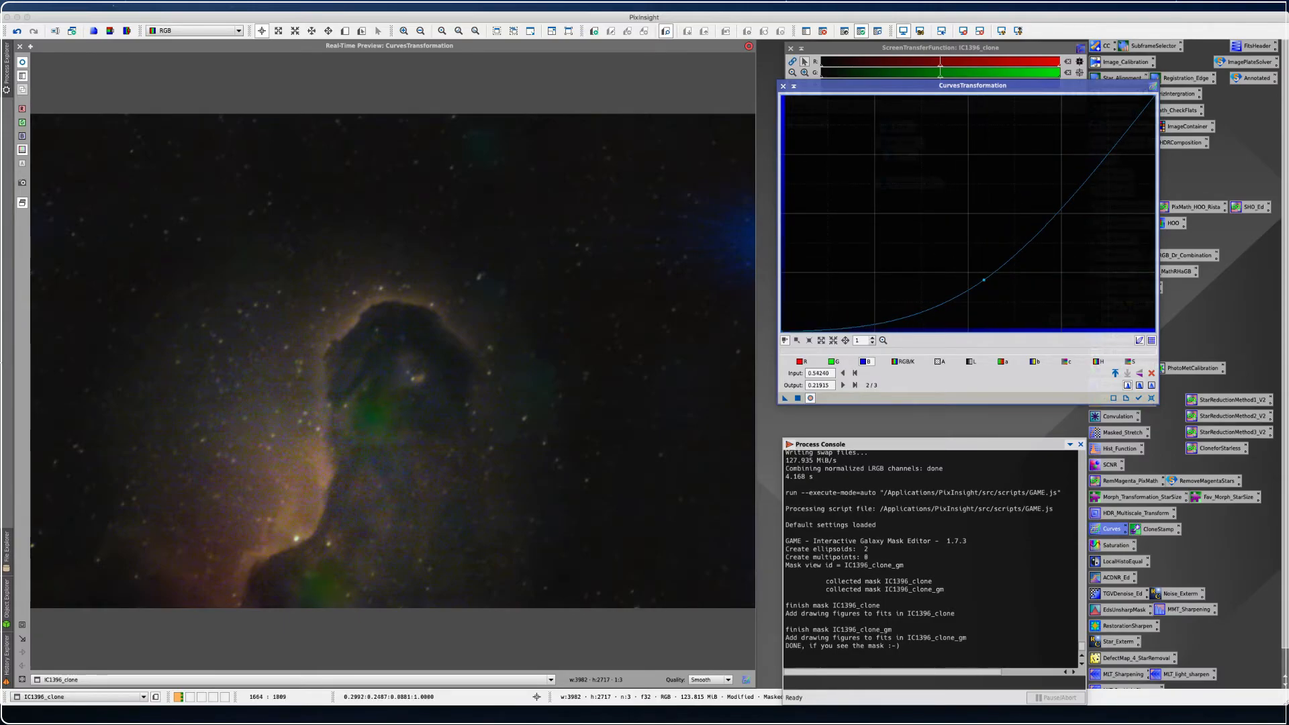
pyautogui.click(1151, 398)
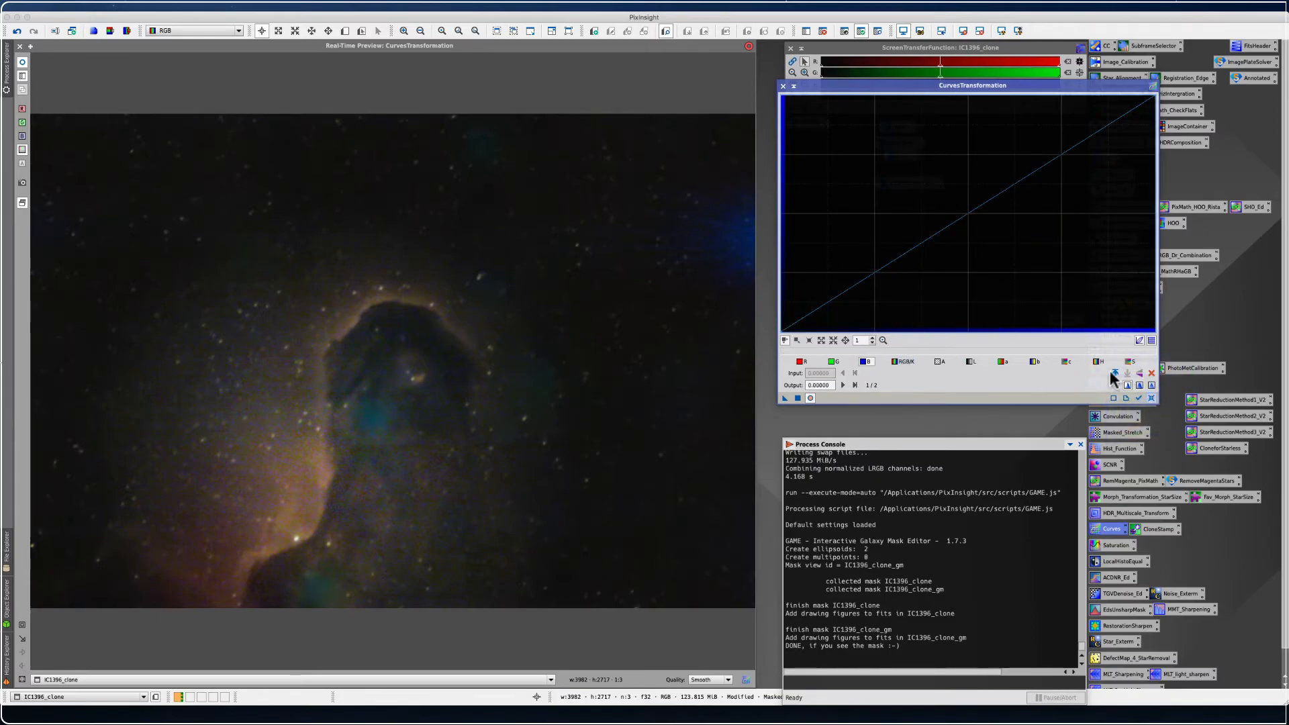
# Lower the saturation curve to about 0.32 output at 0.56 input and apply it twice to the masked blue patches
pyautogui.click(1130, 361)
pyautogui.moveTo(963, 222); pyautogui.dragTo(991, 256)
pyautogui.click(797, 398)
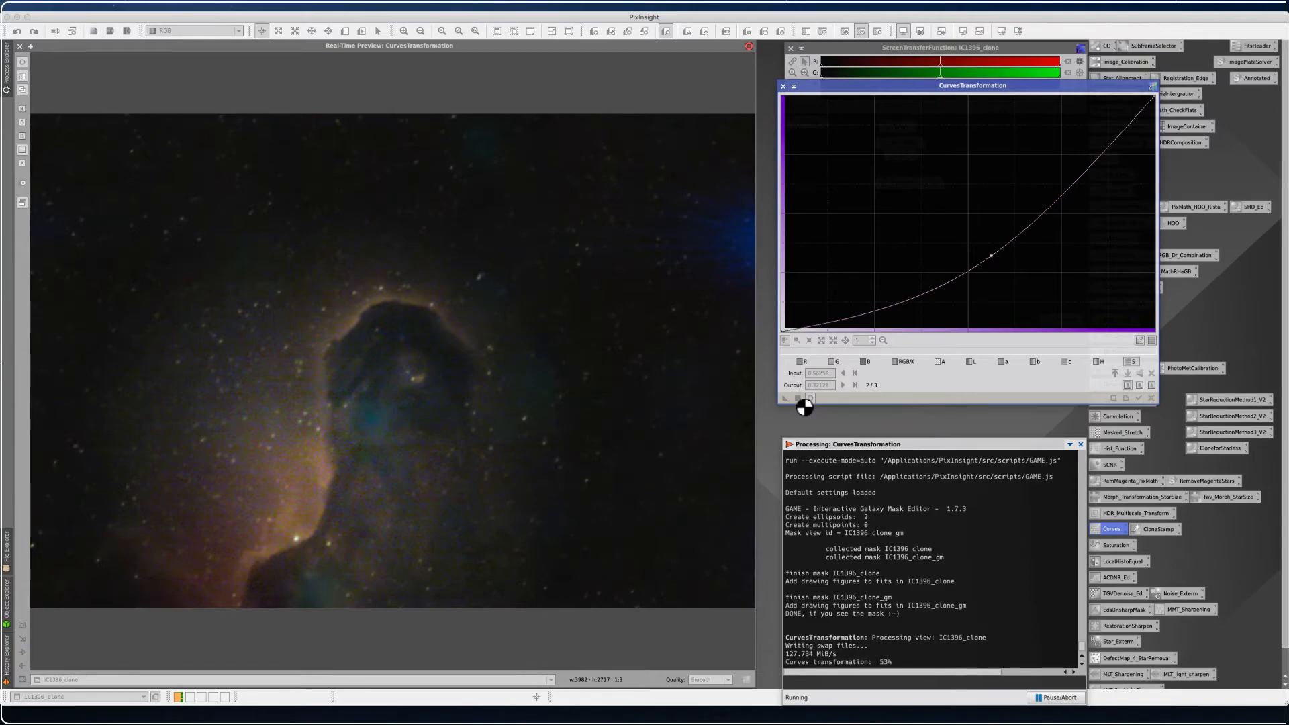
pyautogui.click(798, 399)
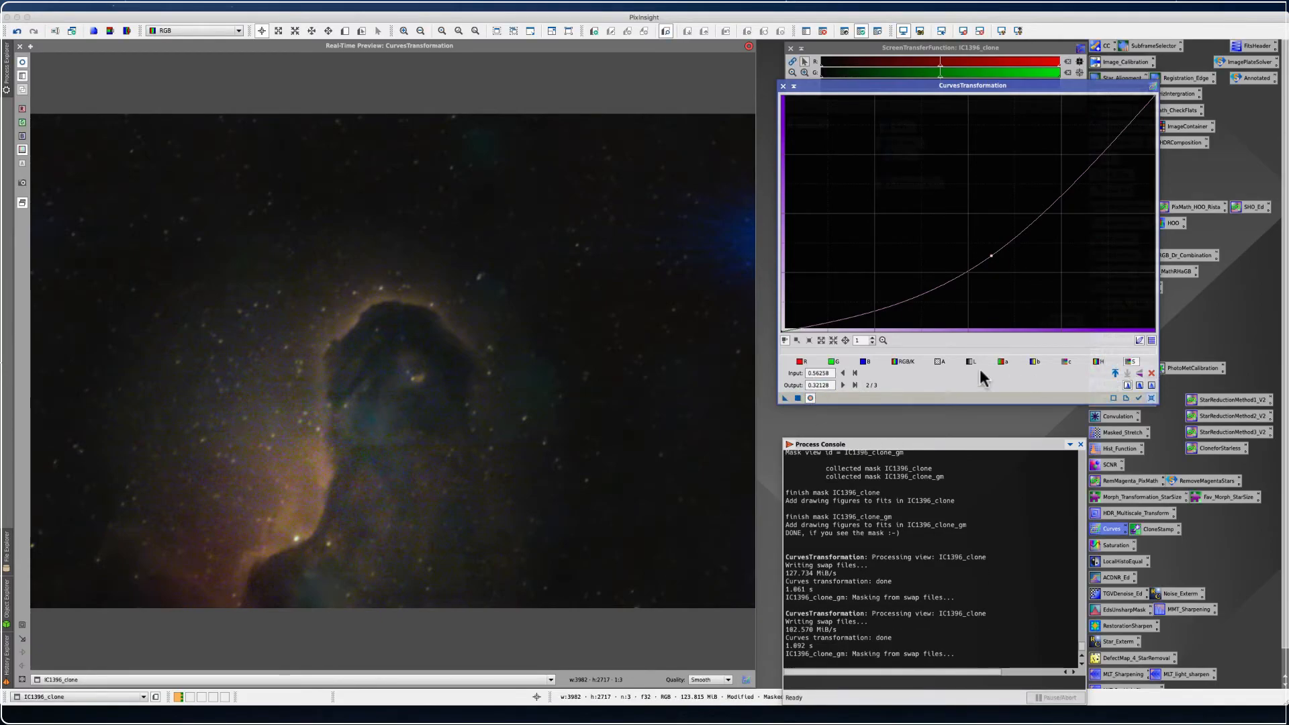
# Darken the masked patches with an RGB/K curve point at about 0.45 input and 0.37 output, and close CurvesTransformation and its preview
pyautogui.moveTo(991, 256); pyautogui.dragTo(949, 243)
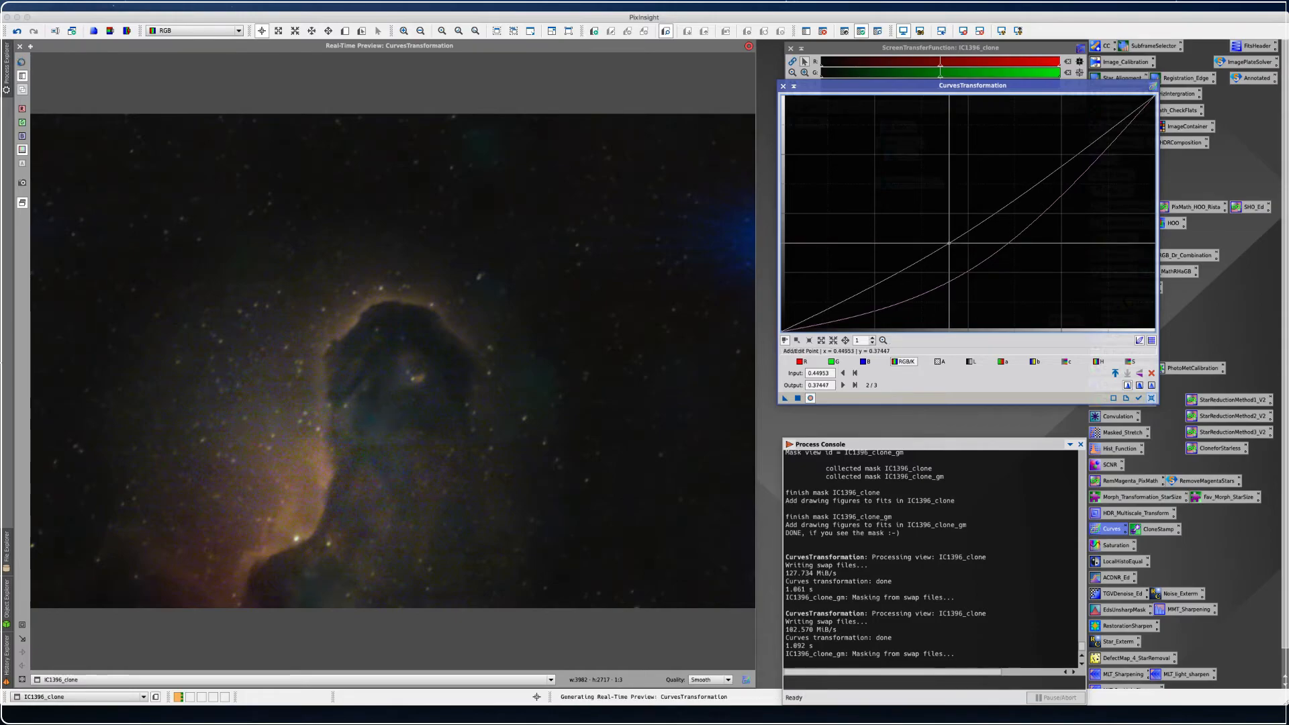
pyautogui.click(810, 398)
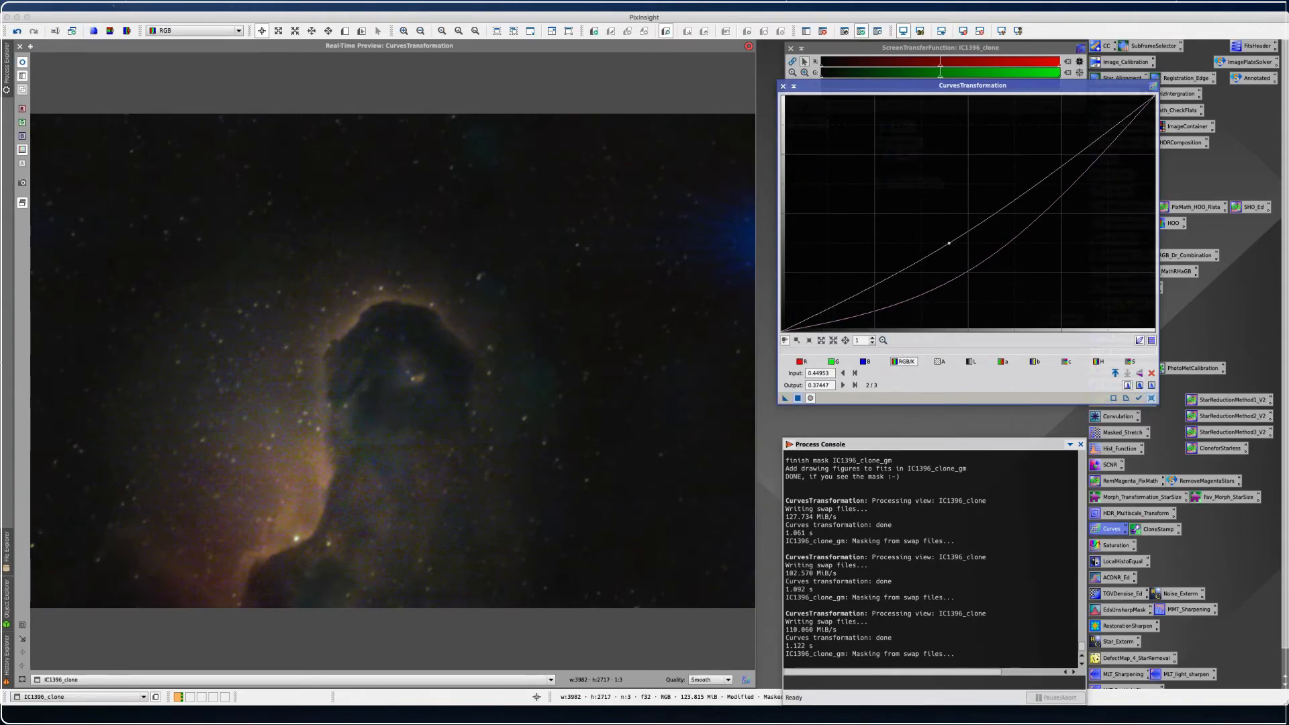
pyautogui.click(783, 86)
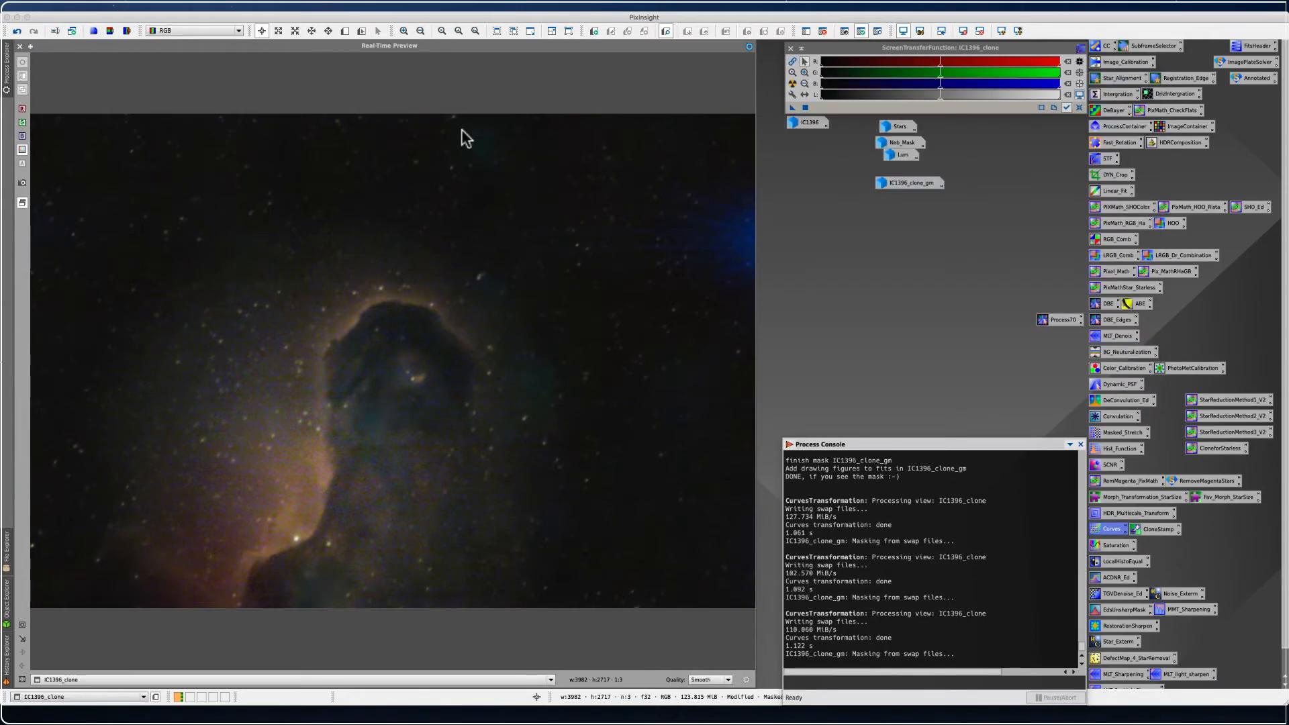
pyautogui.click(19, 46)
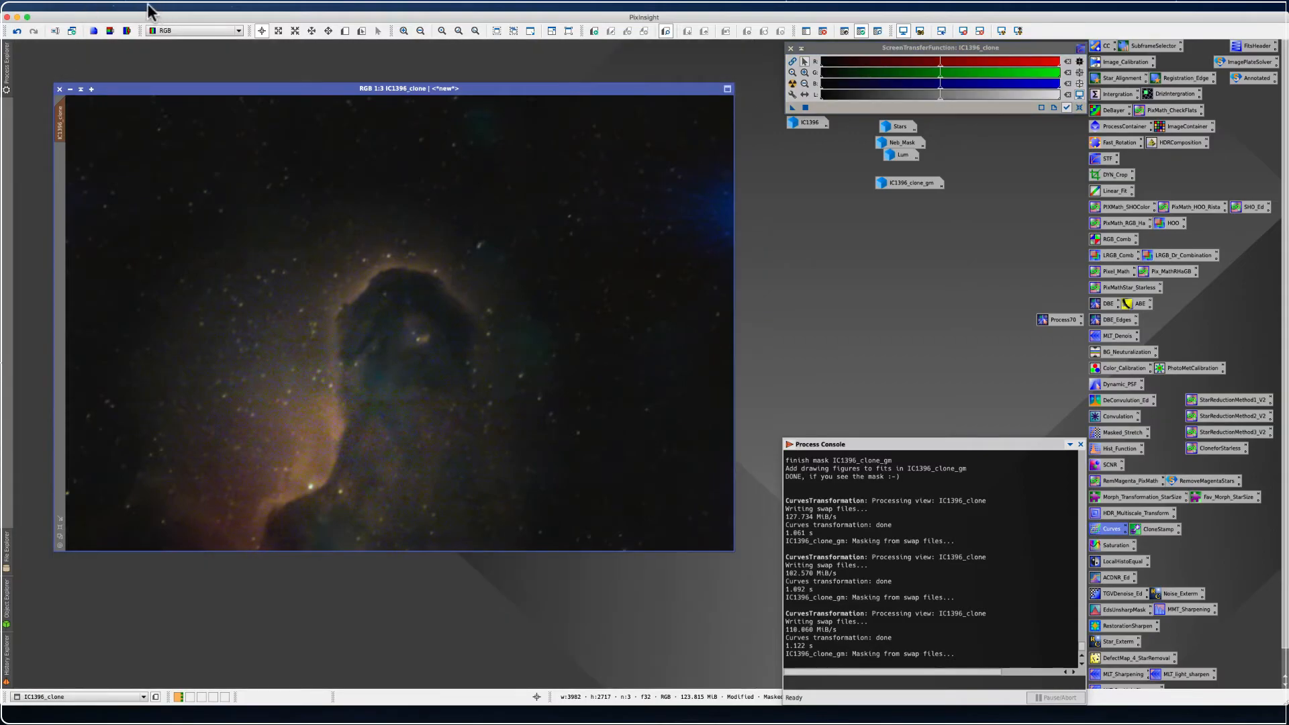
# Remove the mask from IC1396_clone and reposition its image window slightly higher in the workspace
pyautogui.click(211, 5)
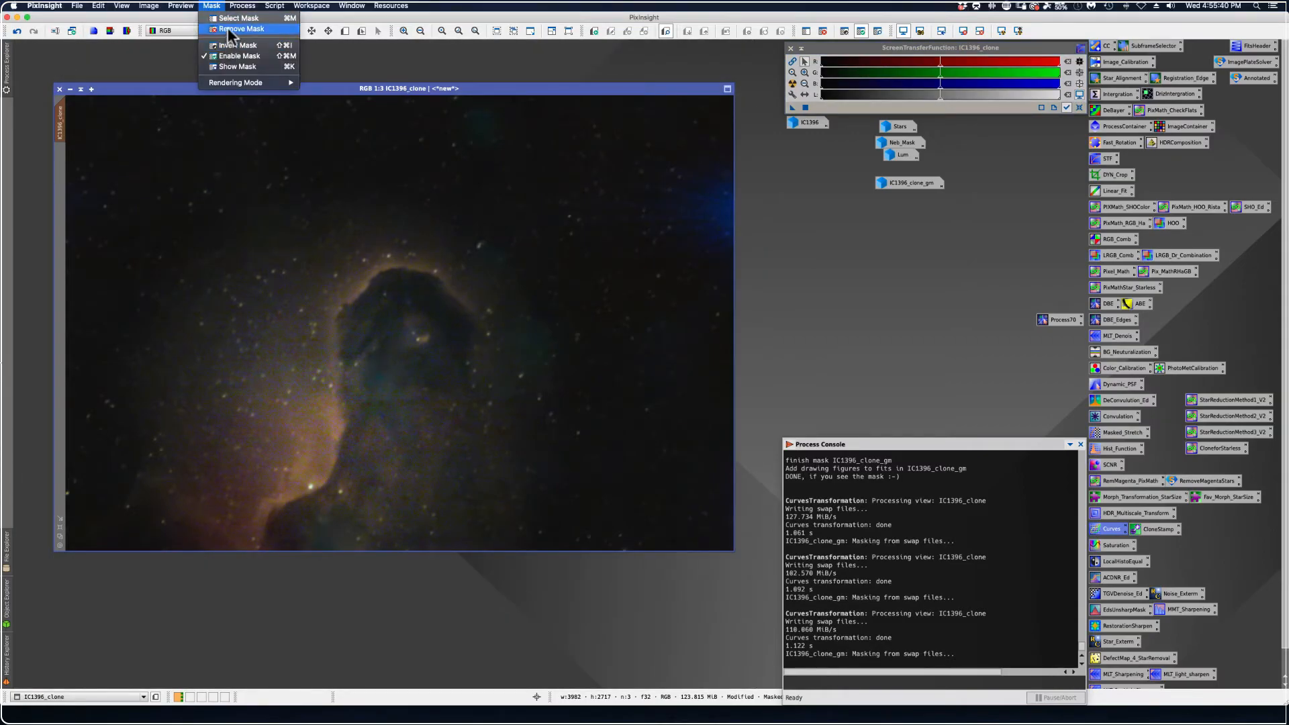
pyautogui.click(228, 29)
pyautogui.moveTo(186, 87); pyautogui.dragTo(220, 65)
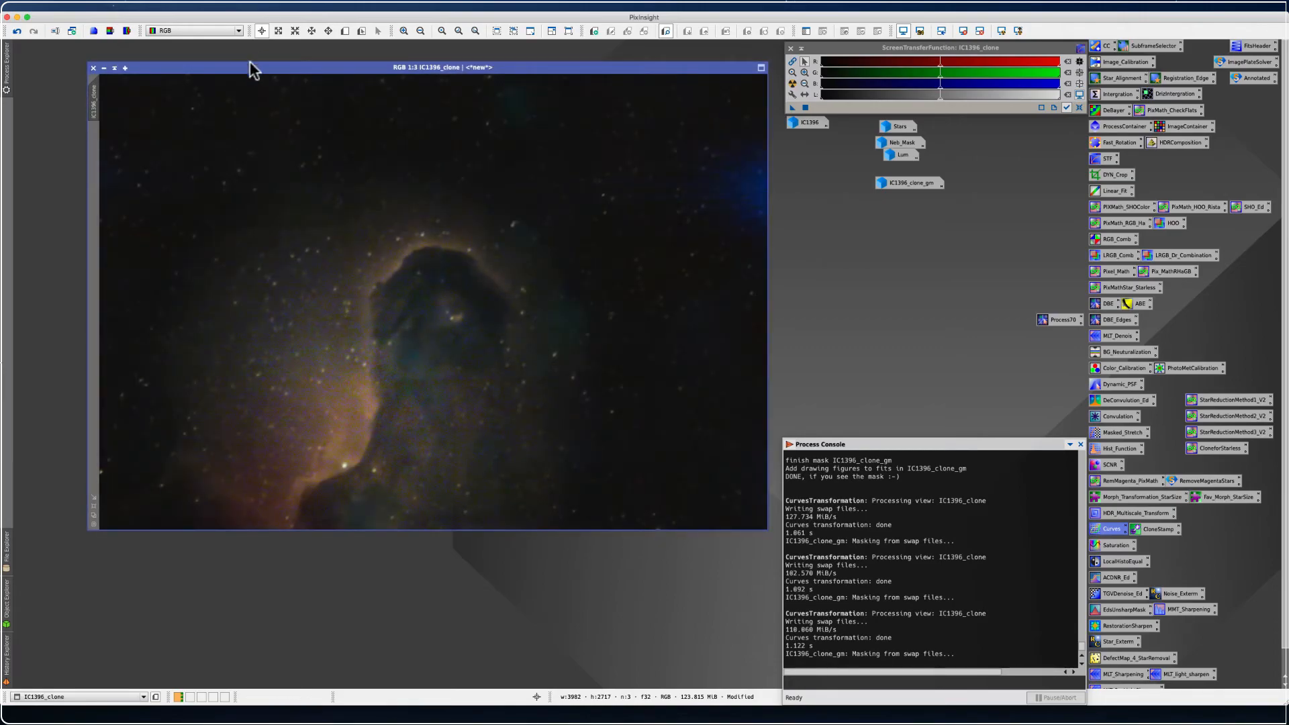
pyautogui.moveTo(251, 65); pyautogui.dragTo(223, 61)
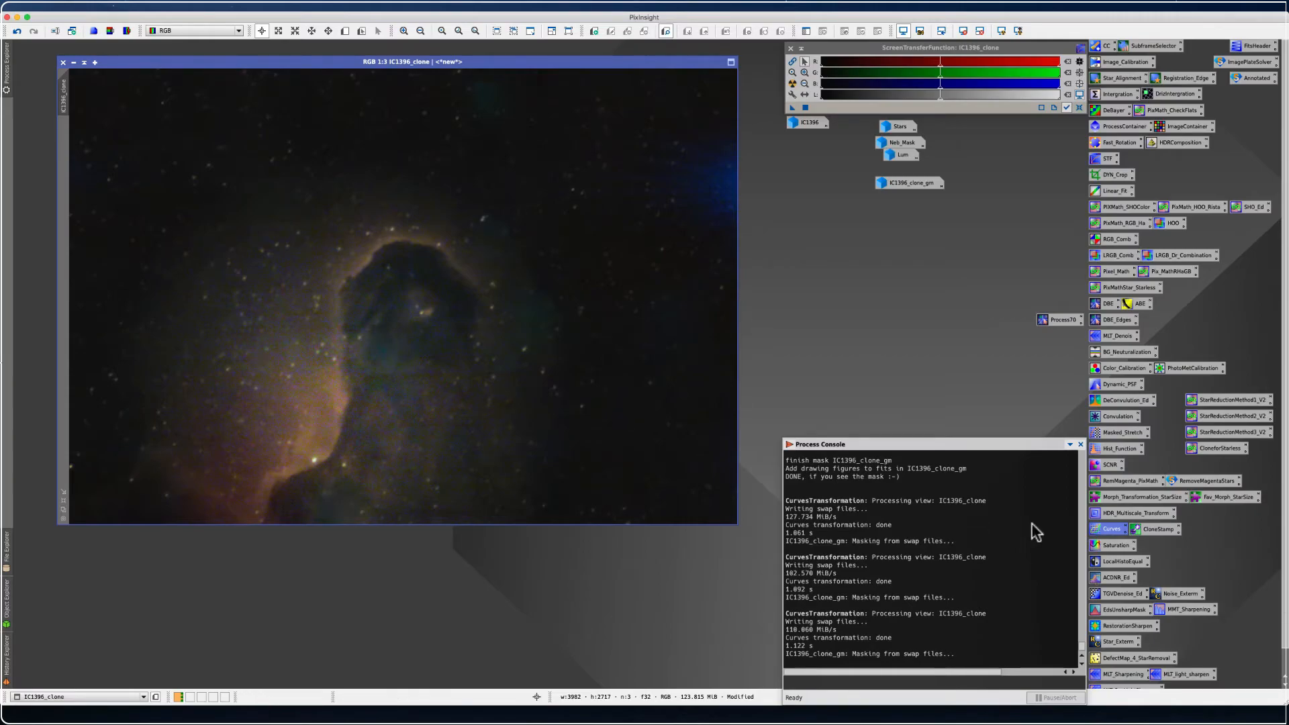
# Open ColorSaturation with a real-time preview of IC1396_clone and probe the hue of the orange nebula area
pyautogui.doubleClick(1109, 546)
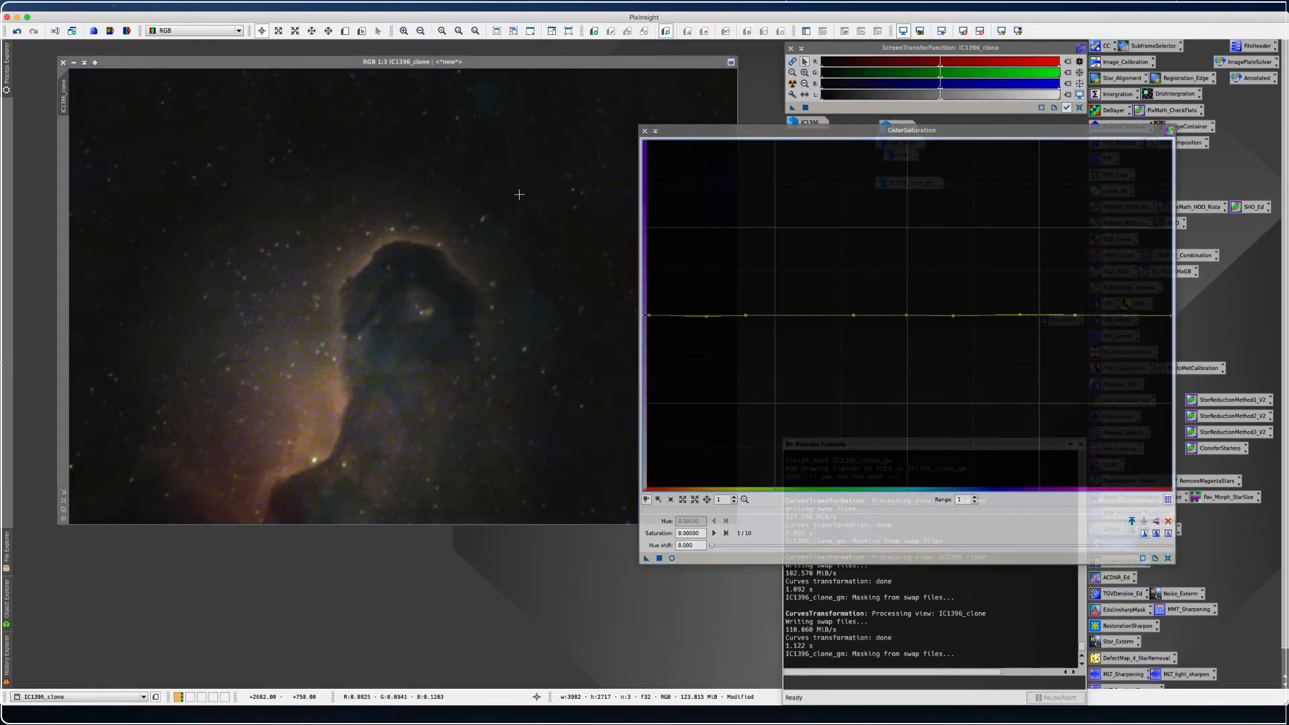
pyautogui.click(671, 558)
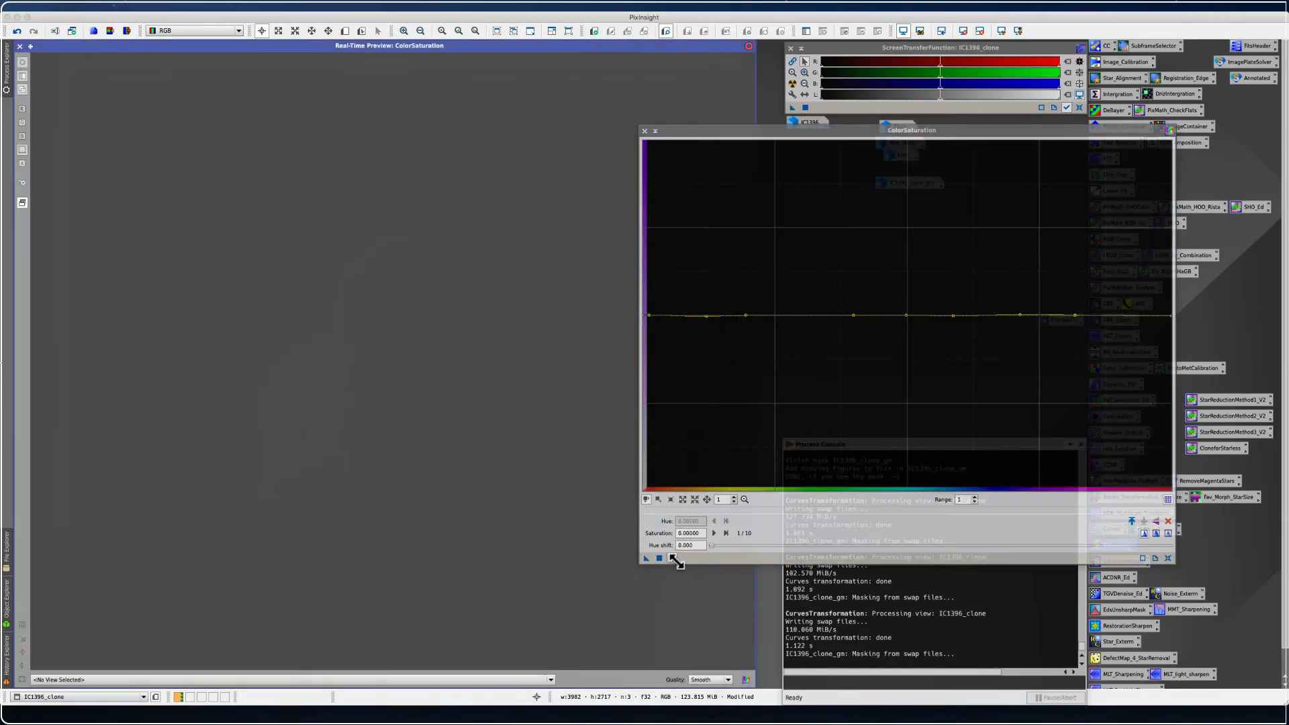
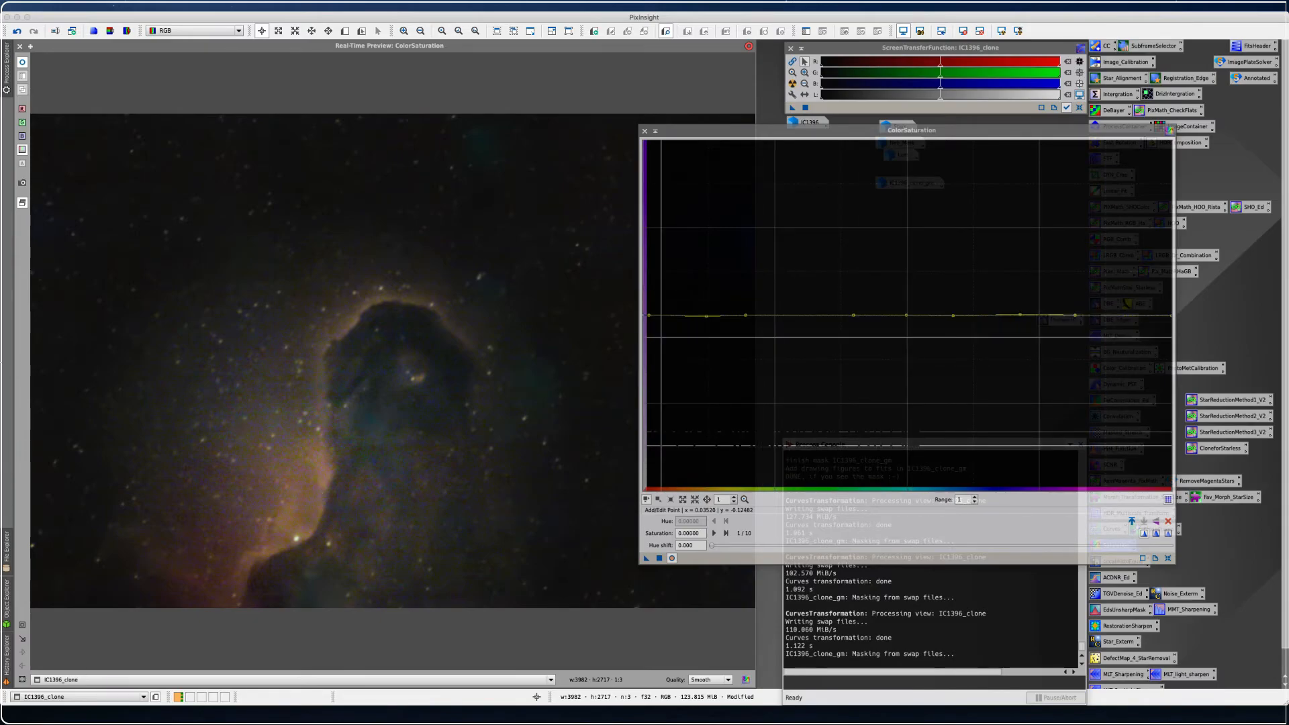
pyautogui.moveTo(311, 491)
pyautogui.mouseDown()
pyautogui.moveTo(308, 474)
pyautogui.moveTo(310, 492)
pyautogui.mouseUp()
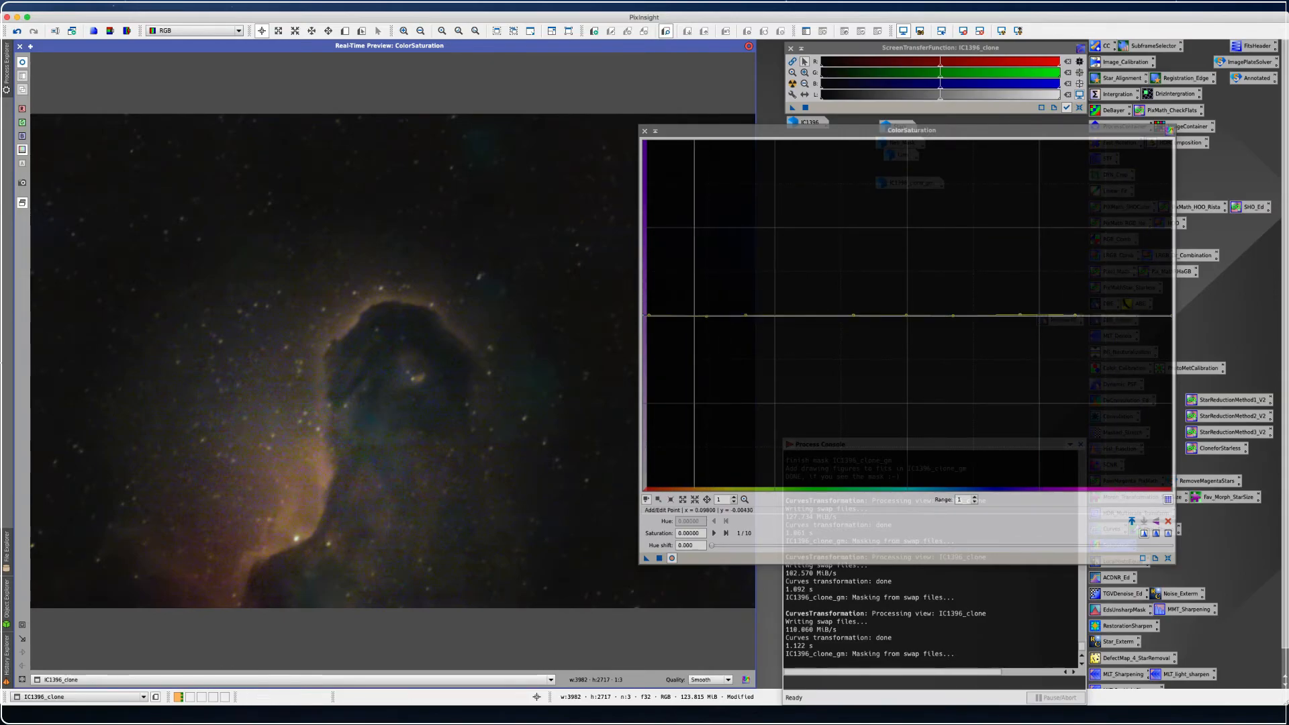
pyautogui.moveTo(690, 315); pyautogui.dragTo(701, 117)
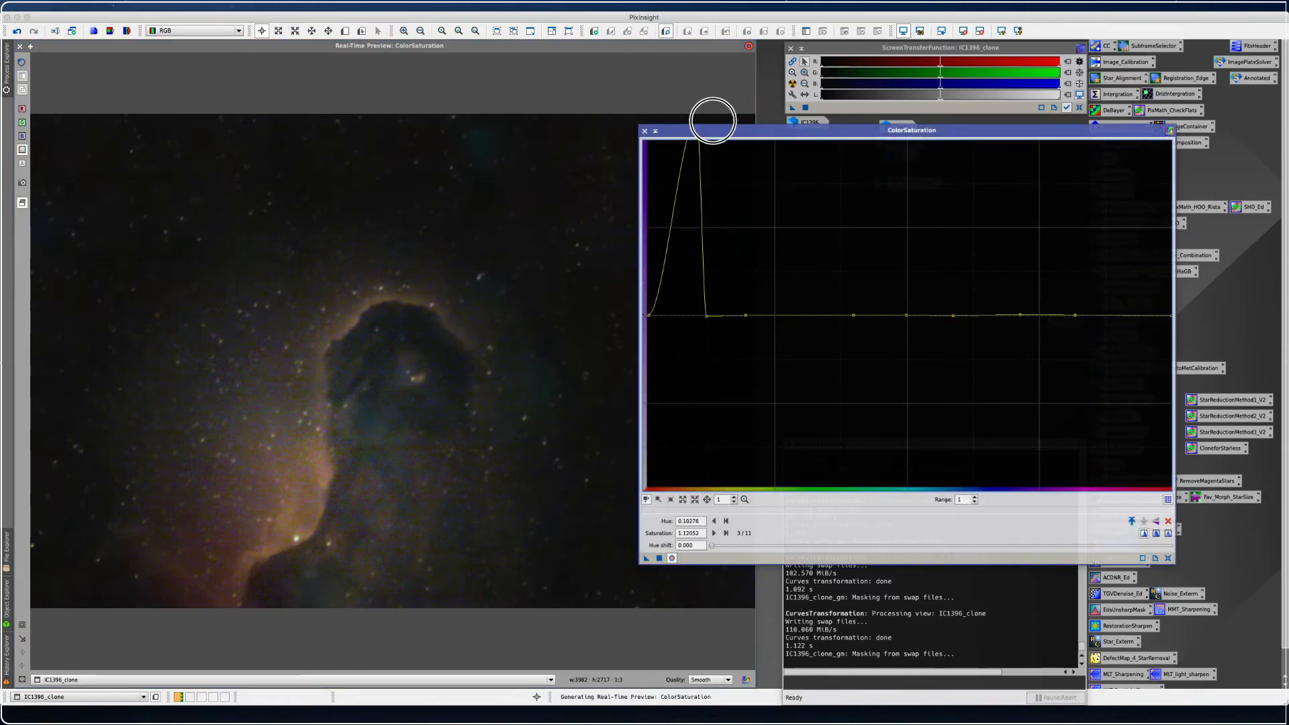
pyautogui.click(684, 154)
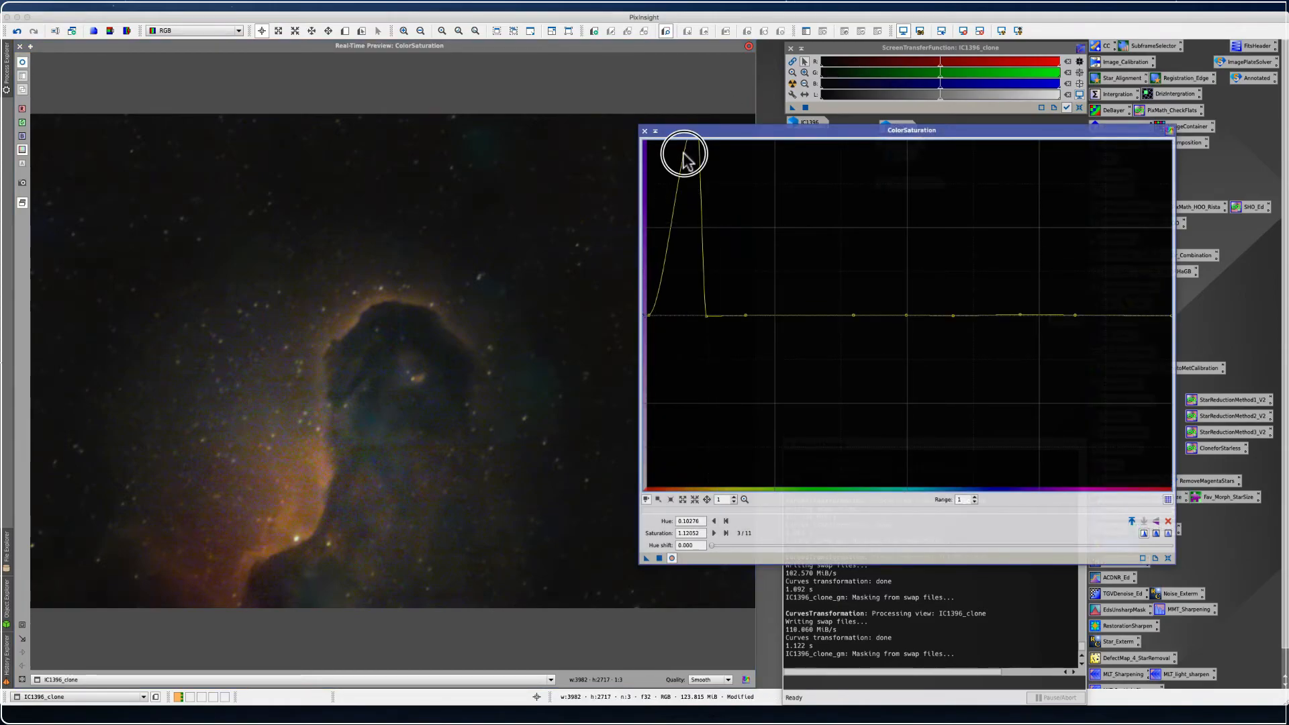
pyautogui.click(685, 153)
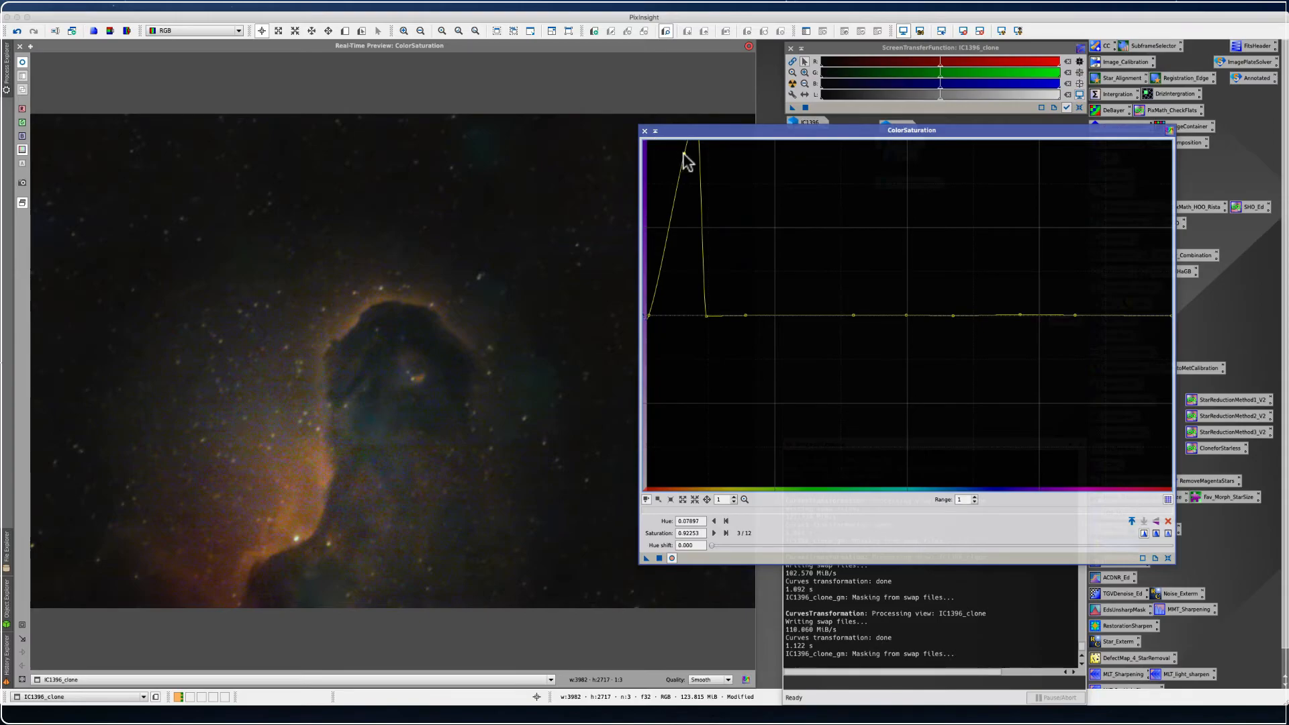
pyautogui.moveTo(684, 129); pyautogui.dragTo(666, 109)
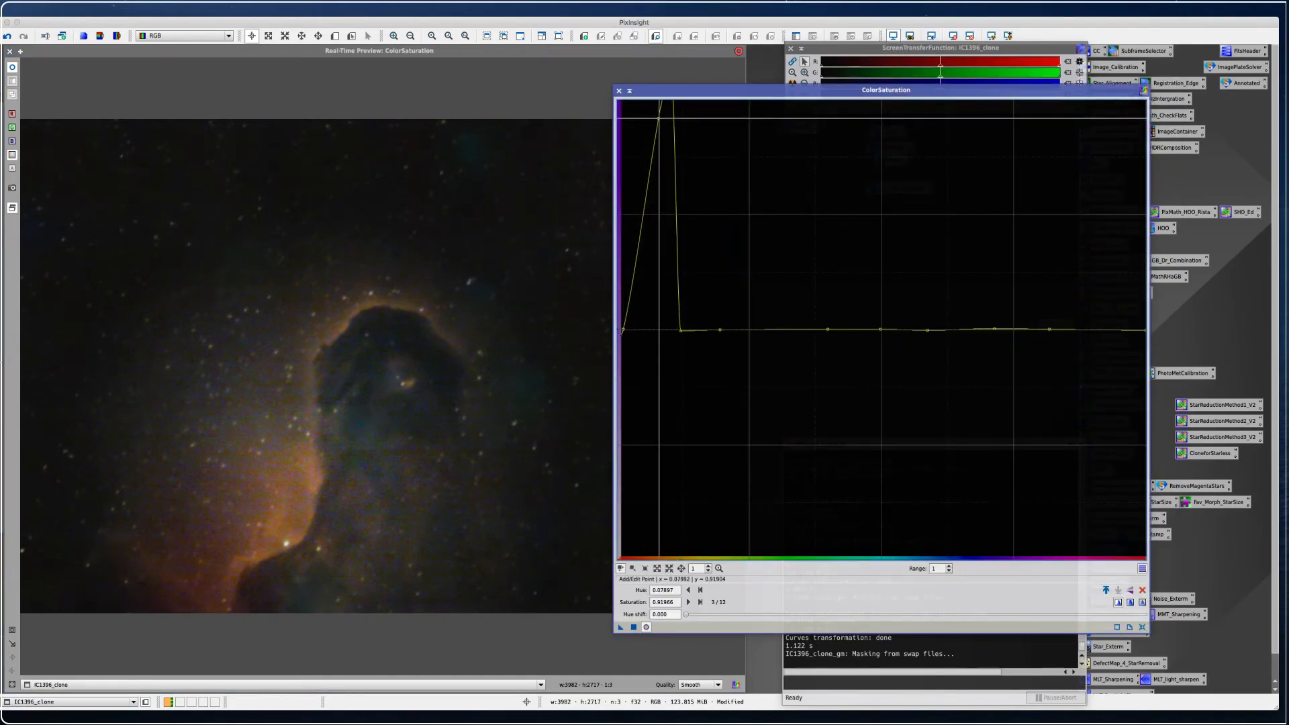
pyautogui.click(1142, 627)
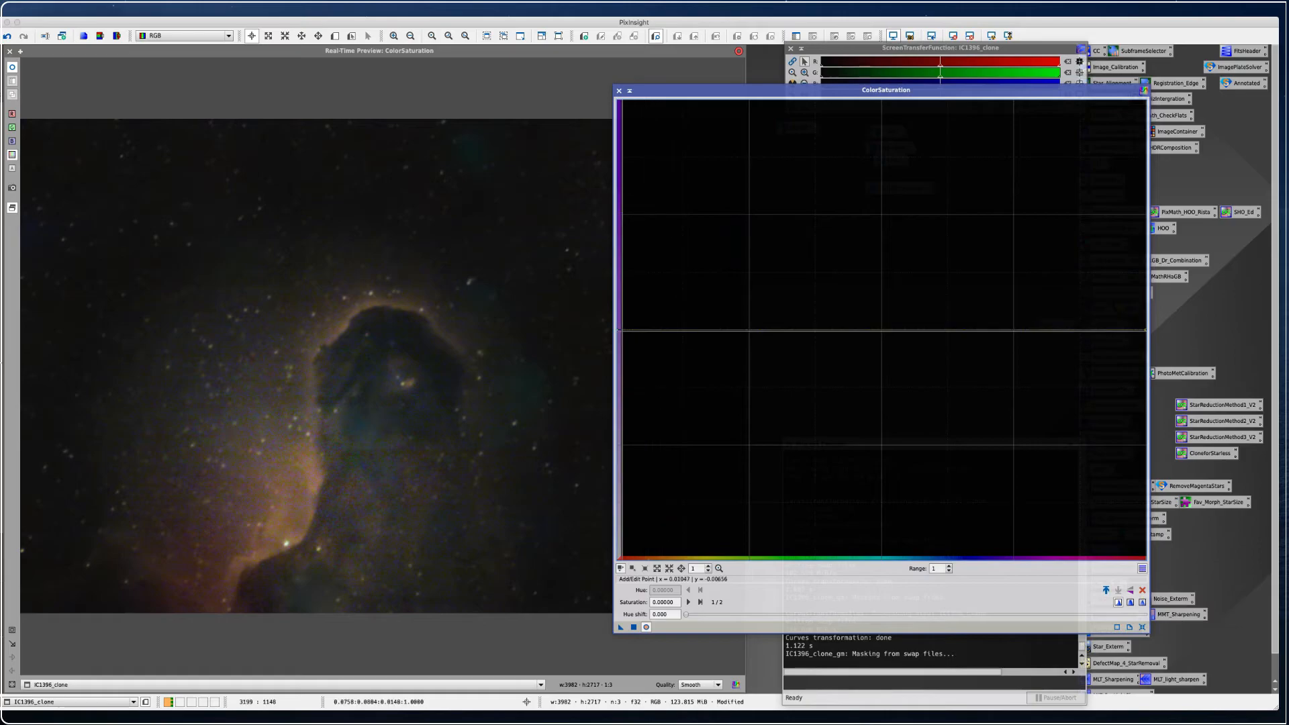
pyautogui.click(622, 330)
pyautogui.click(681, 331)
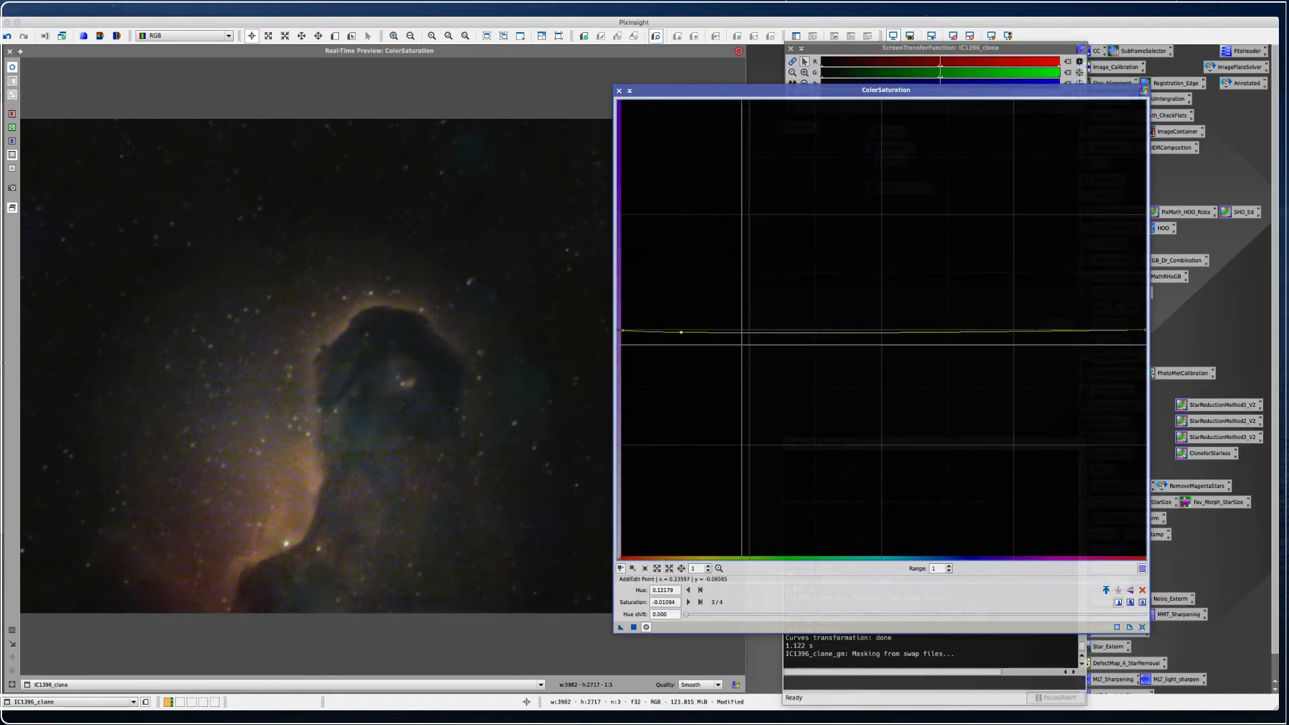
pyautogui.click(732, 332)
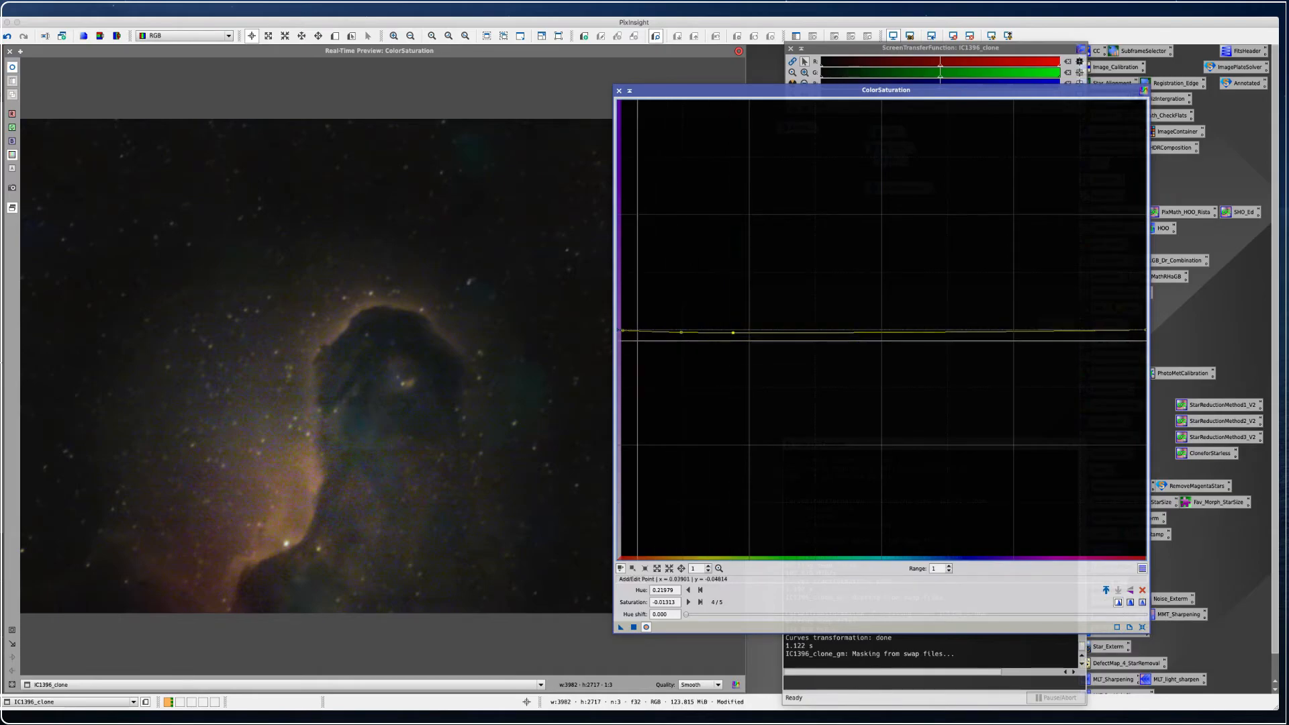
pyautogui.moveTo(646, 332); pyautogui.dragTo(678, 222)
pyautogui.click(665, 160)
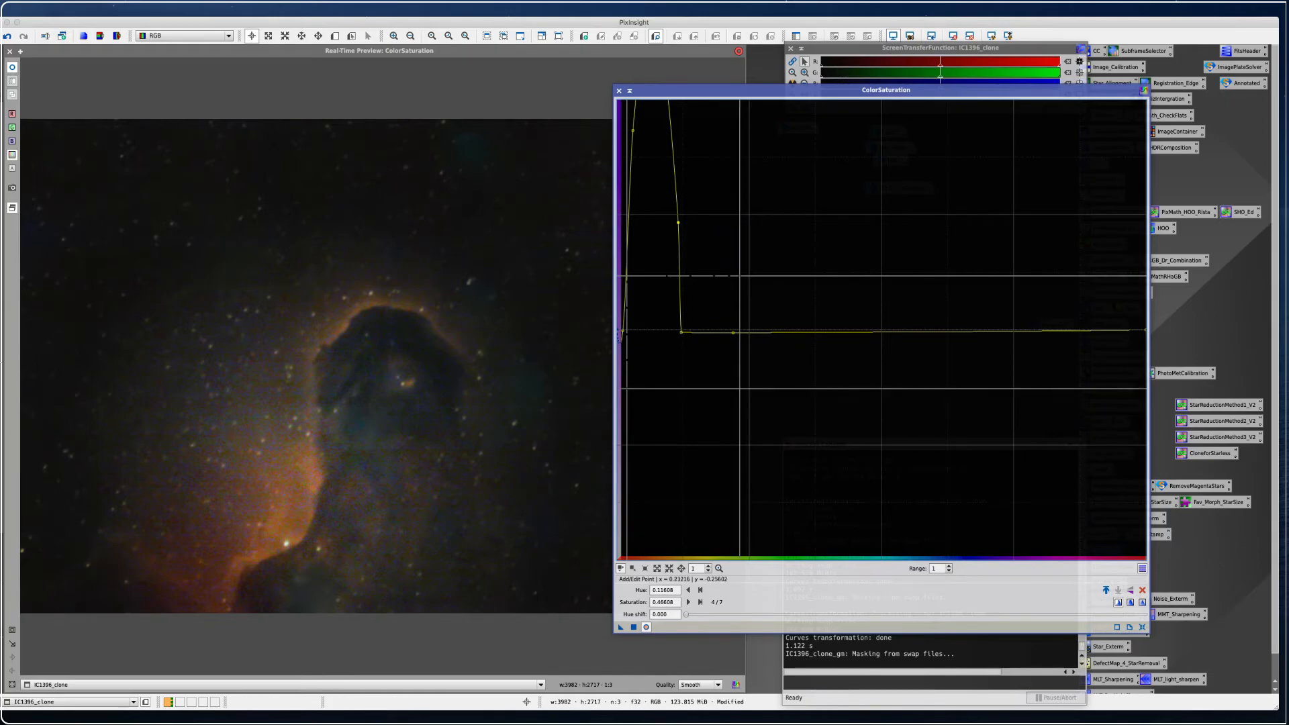
pyautogui.click(1141, 628)
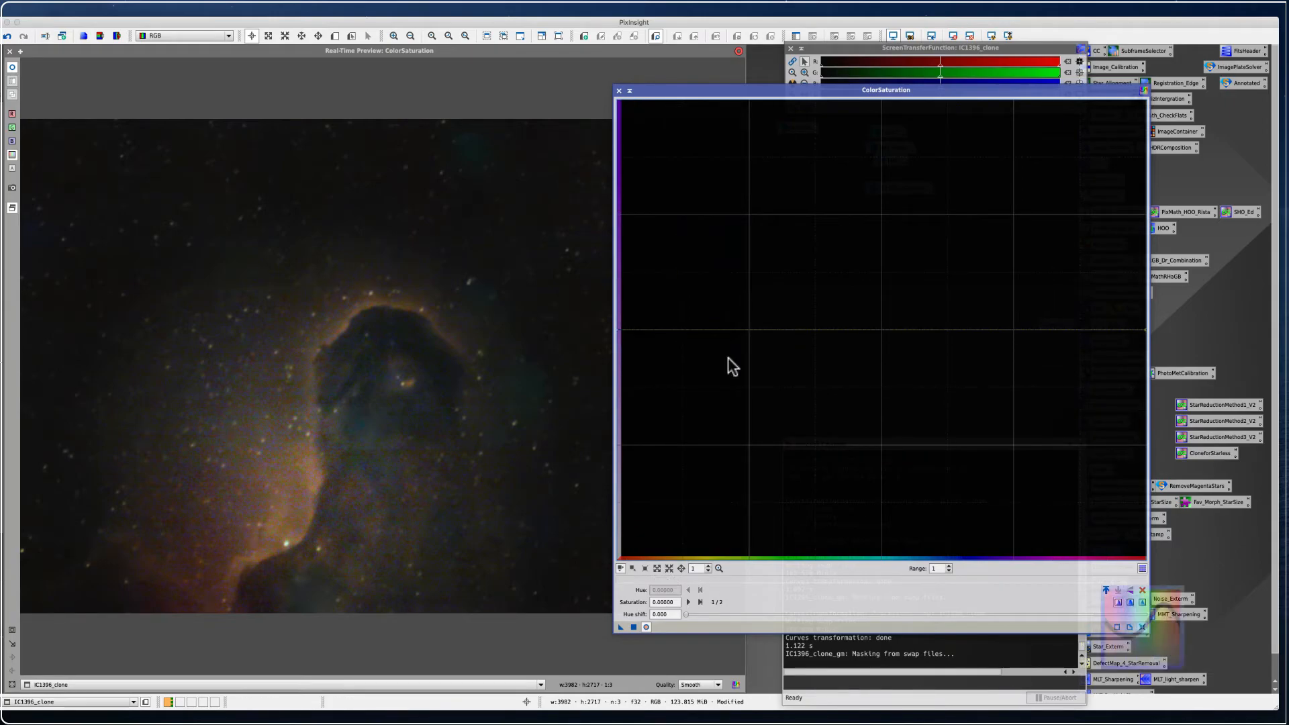
# Anchor the ColorSaturation curve at its red start and near hues 0.14 and 0.25, and raise hue 0.07 to about 0.42 saturation
pyautogui.click(622, 332)
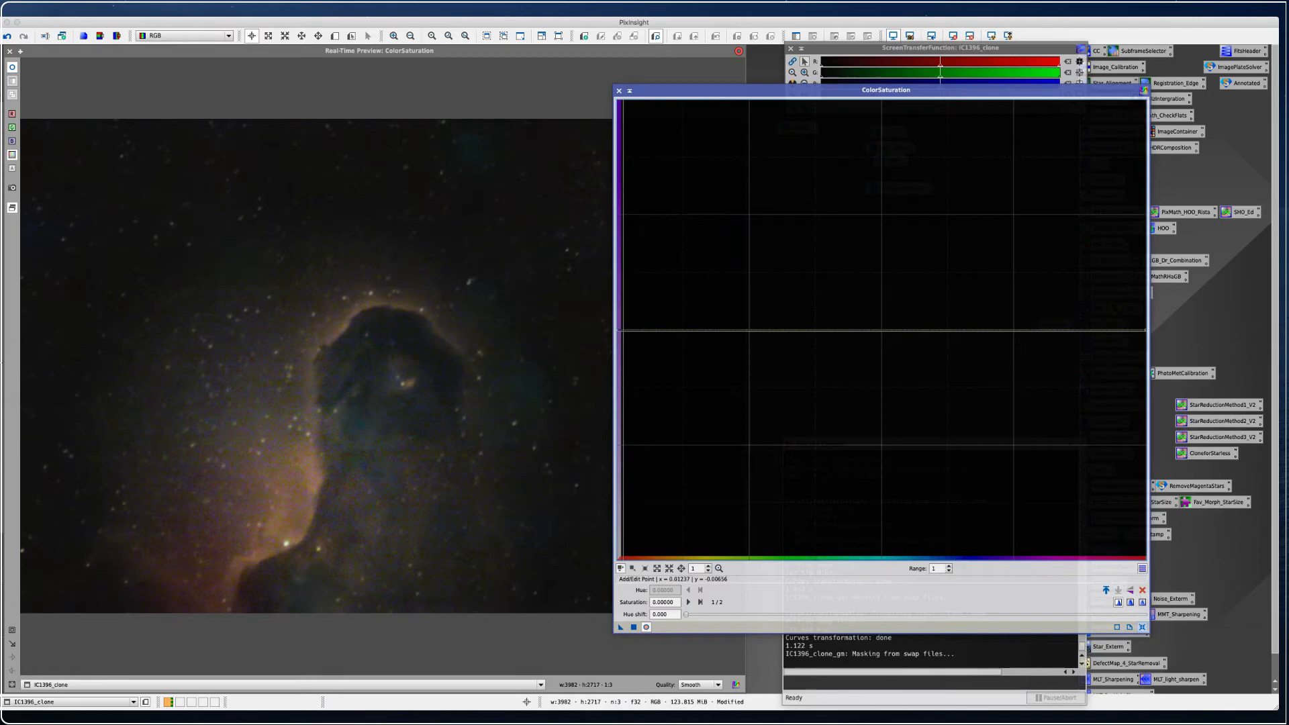
pyautogui.click(690, 329)
pyautogui.click(747, 330)
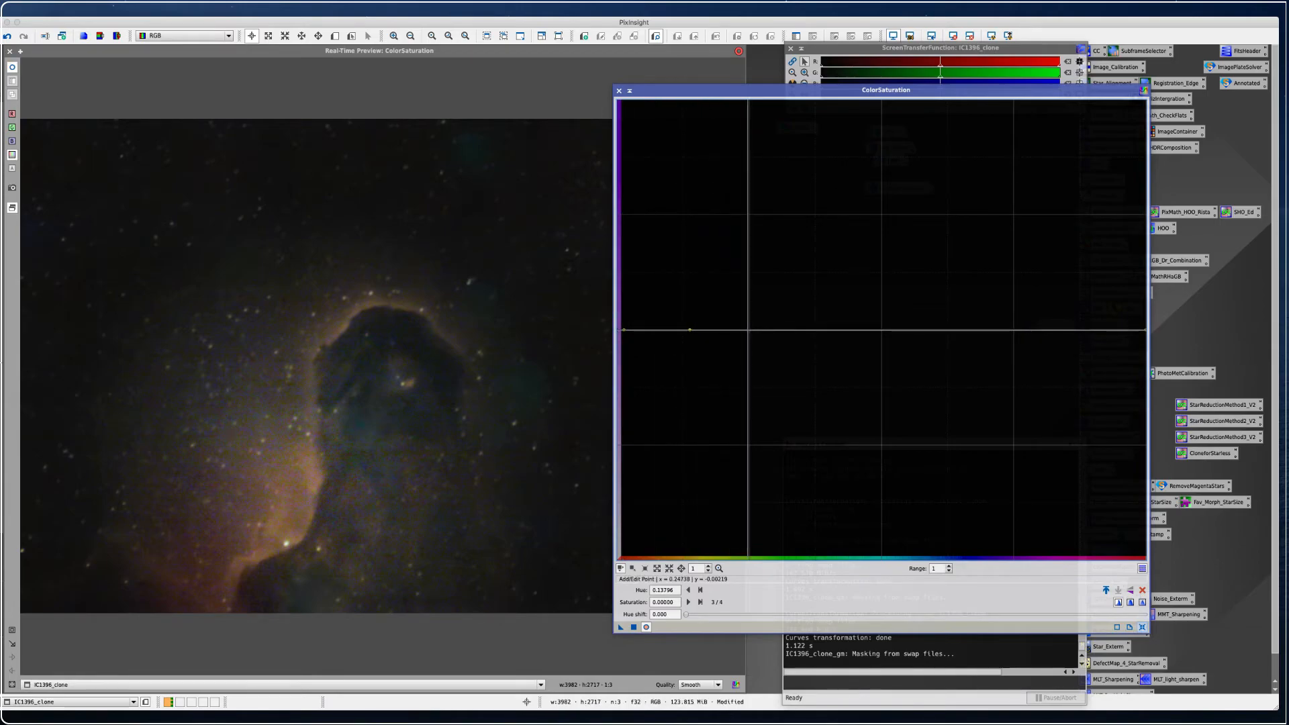
pyautogui.click(651, 327)
pyautogui.moveTo(651, 329); pyautogui.dragTo(655, 233)
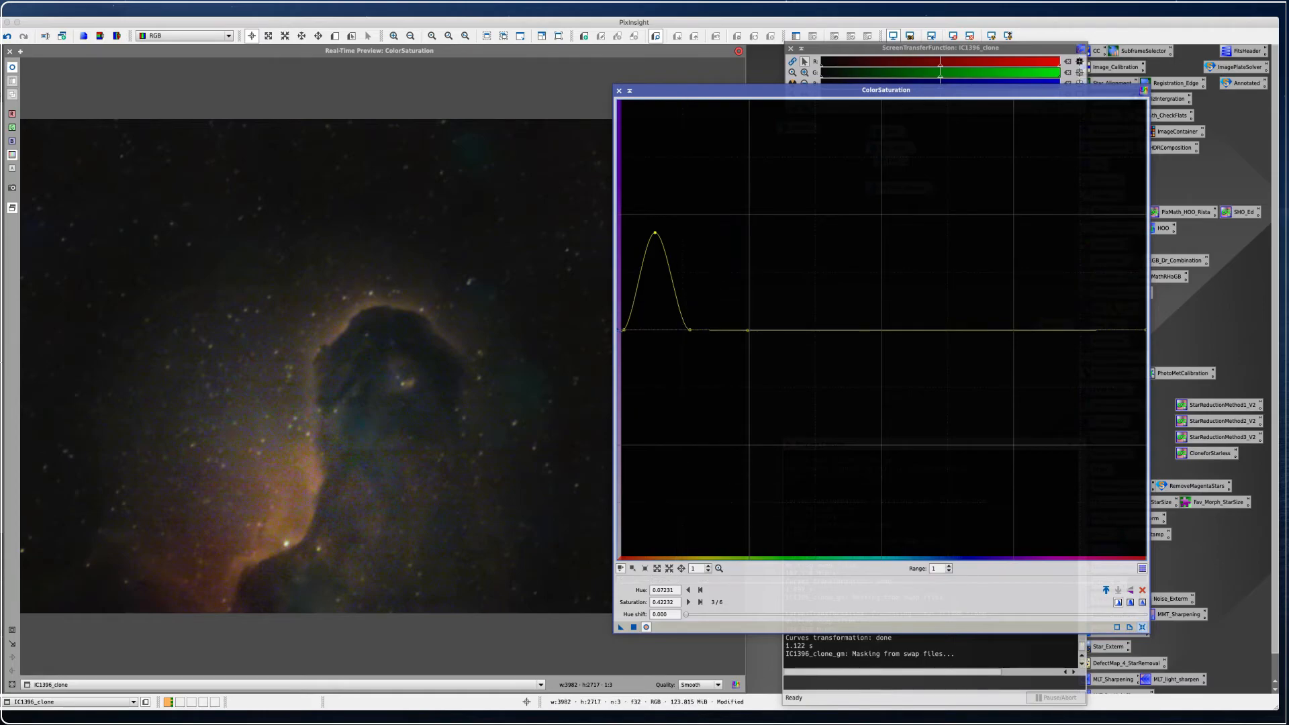
# Apply the ColorSaturation curve to IC1396_clone twice, close ColorSaturation and its preview, and reposition the image window
pyautogui.click(634, 627)
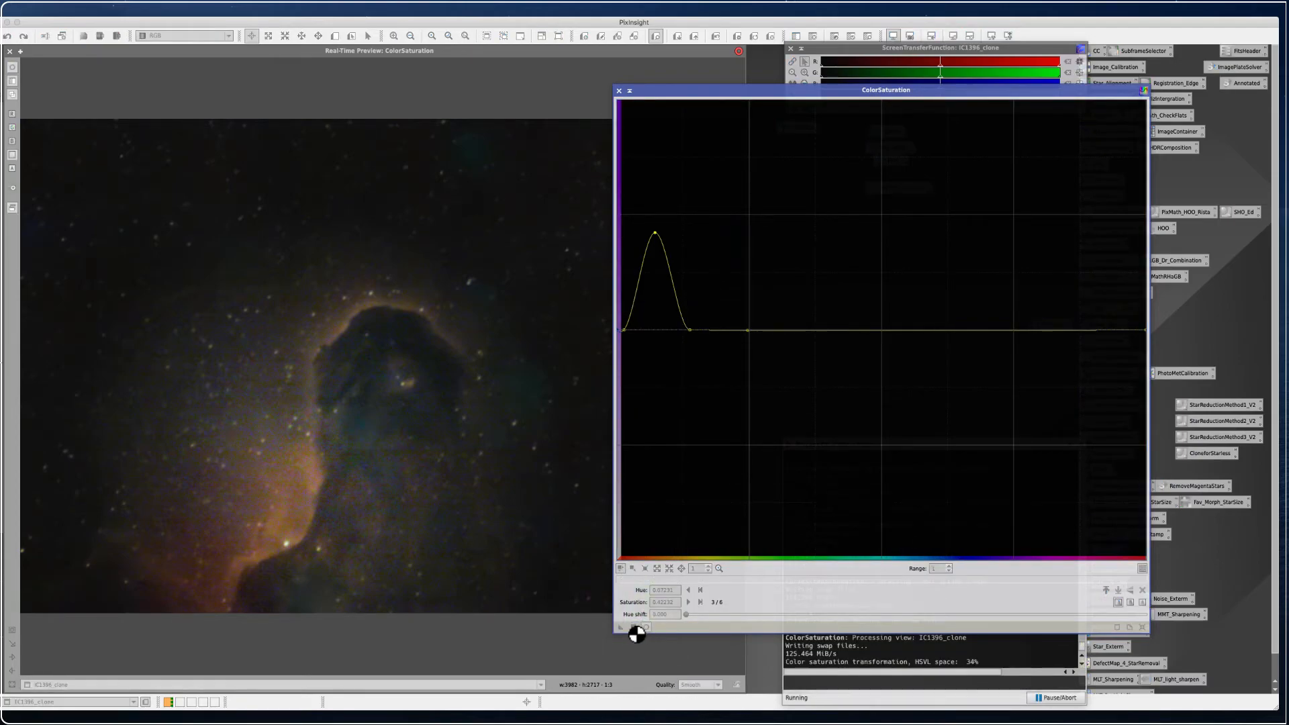
pyautogui.click(633, 628)
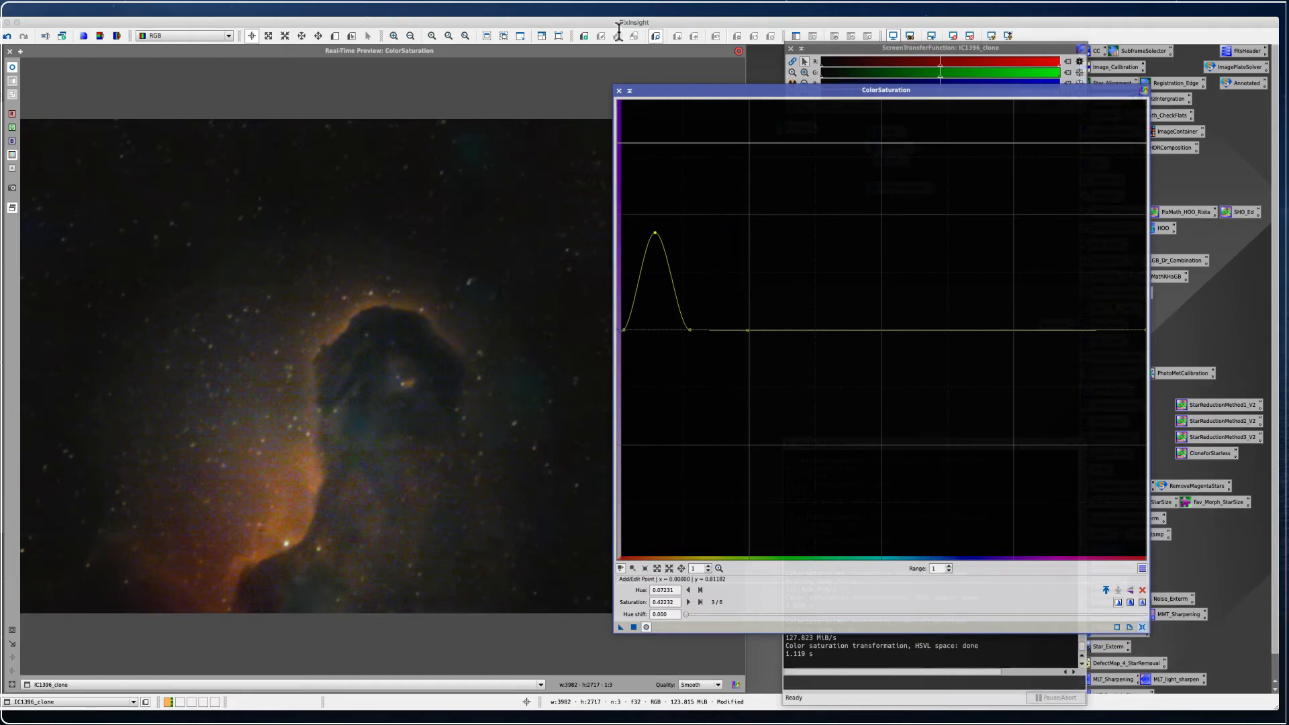
pyautogui.click(621, 89)
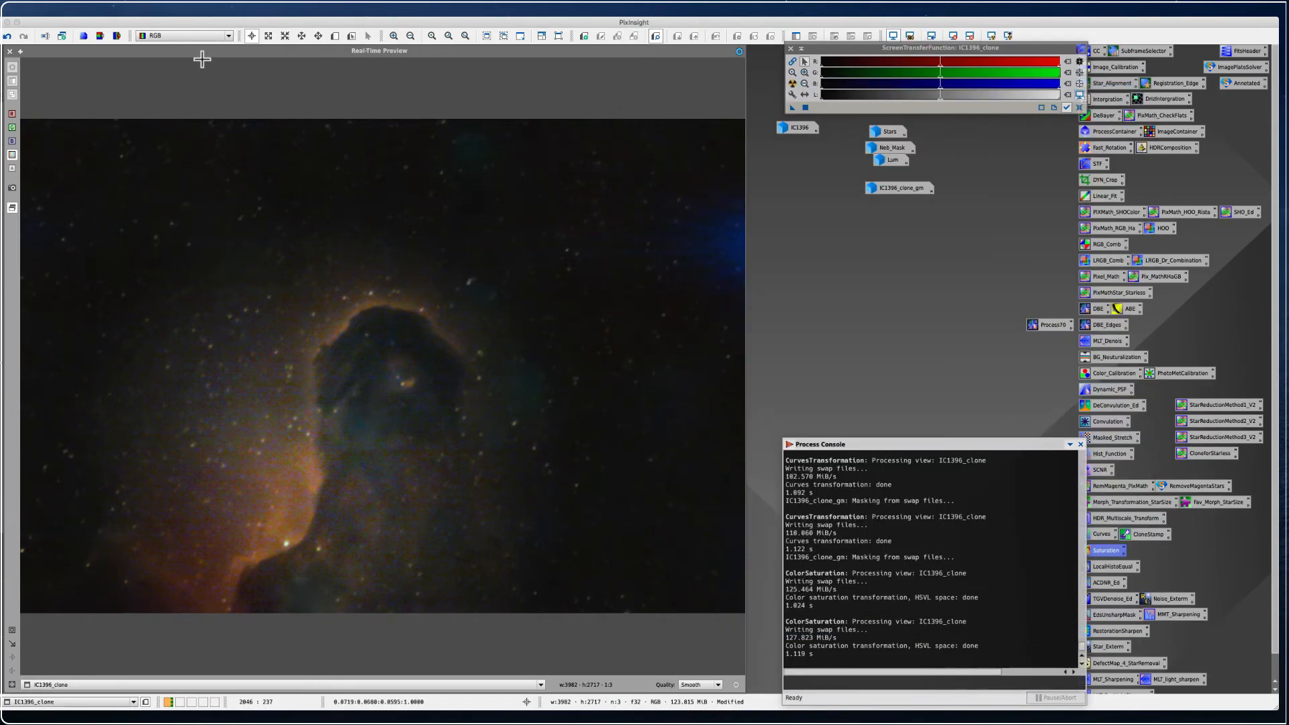
pyautogui.doubleClick(219, 50)
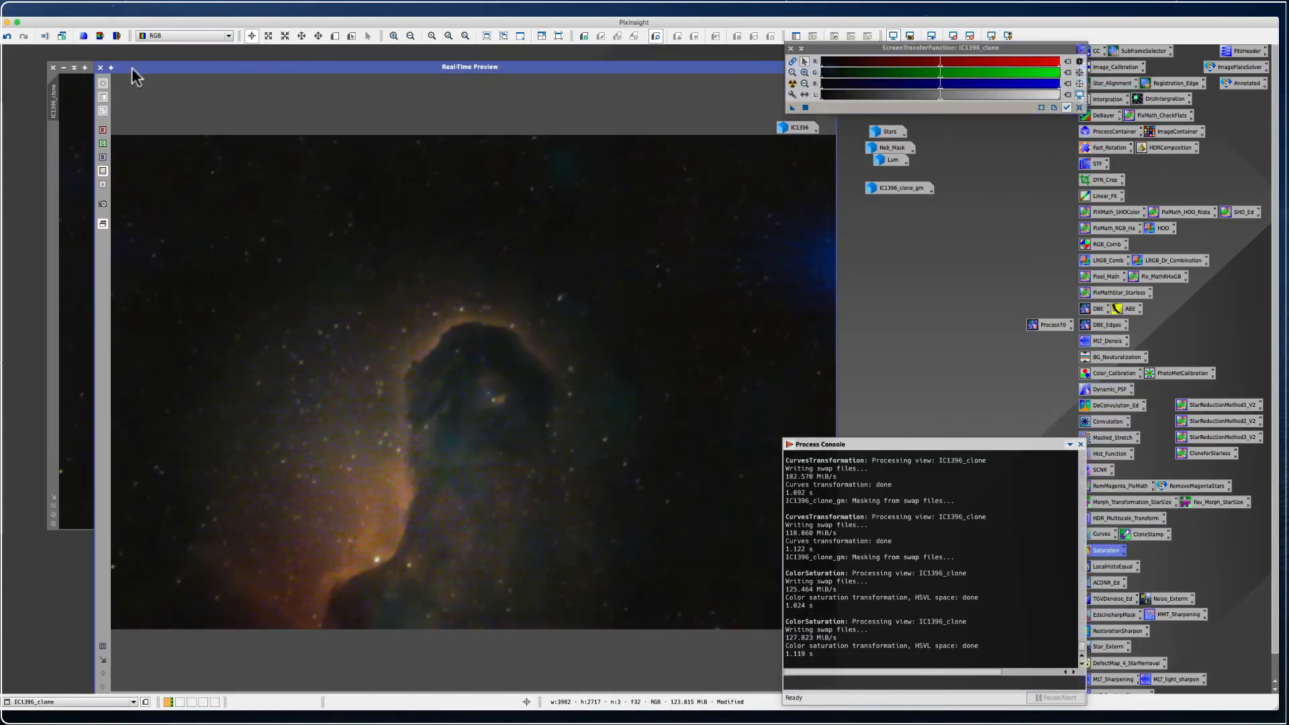
pyautogui.click(101, 68)
pyautogui.moveTo(148, 67); pyautogui.dragTo(207, 96)
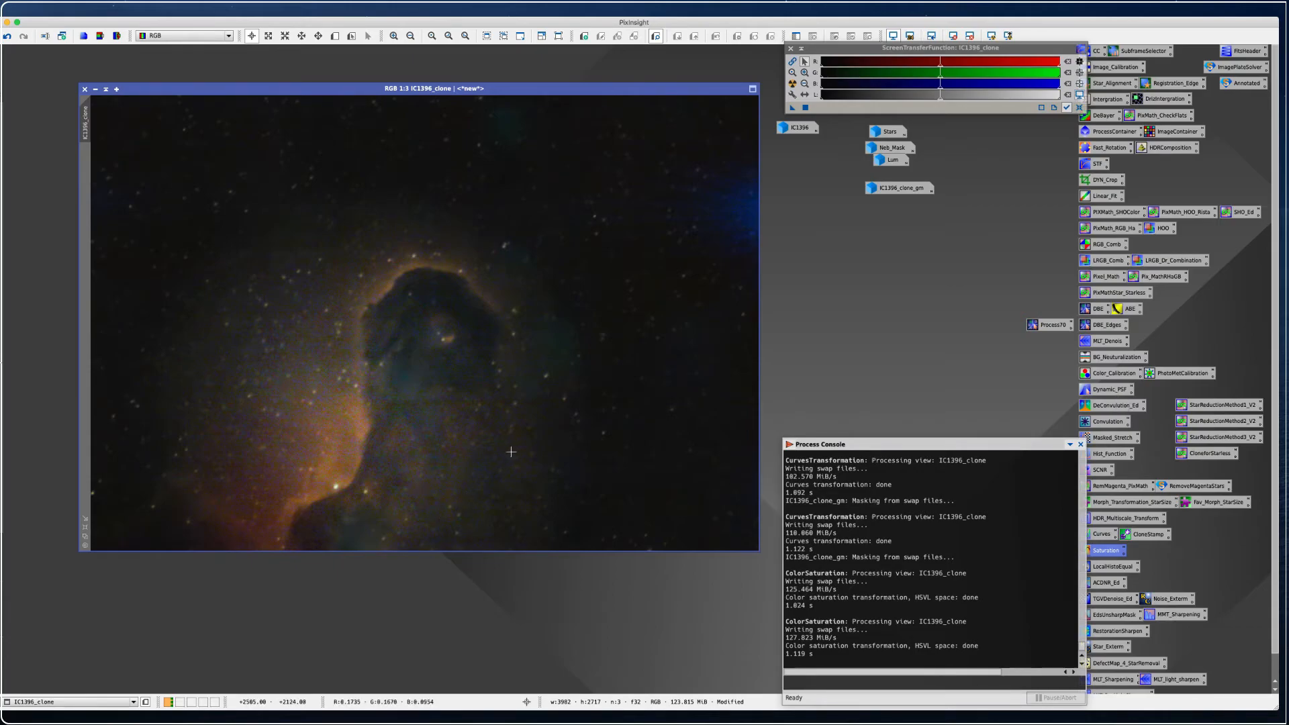
# Denoise IC1396_clone with NoiseXTerminator at denoise 0.90 and detail 0.15, and close the process
pyautogui.scroll(3, 512, 451)
pyautogui.scroll(-3, 509, 452)
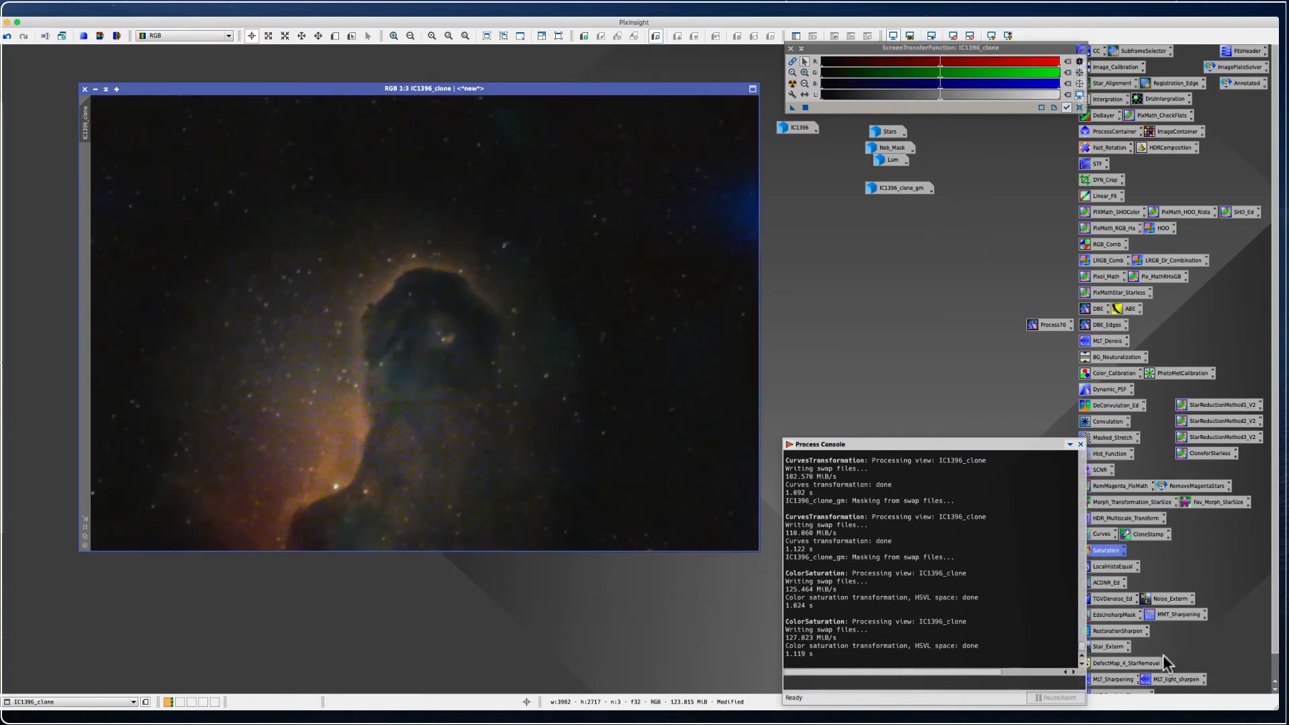
pyautogui.doubleClick(1165, 599)
pyautogui.moveTo(876, 173); pyautogui.dragTo(835, 250)
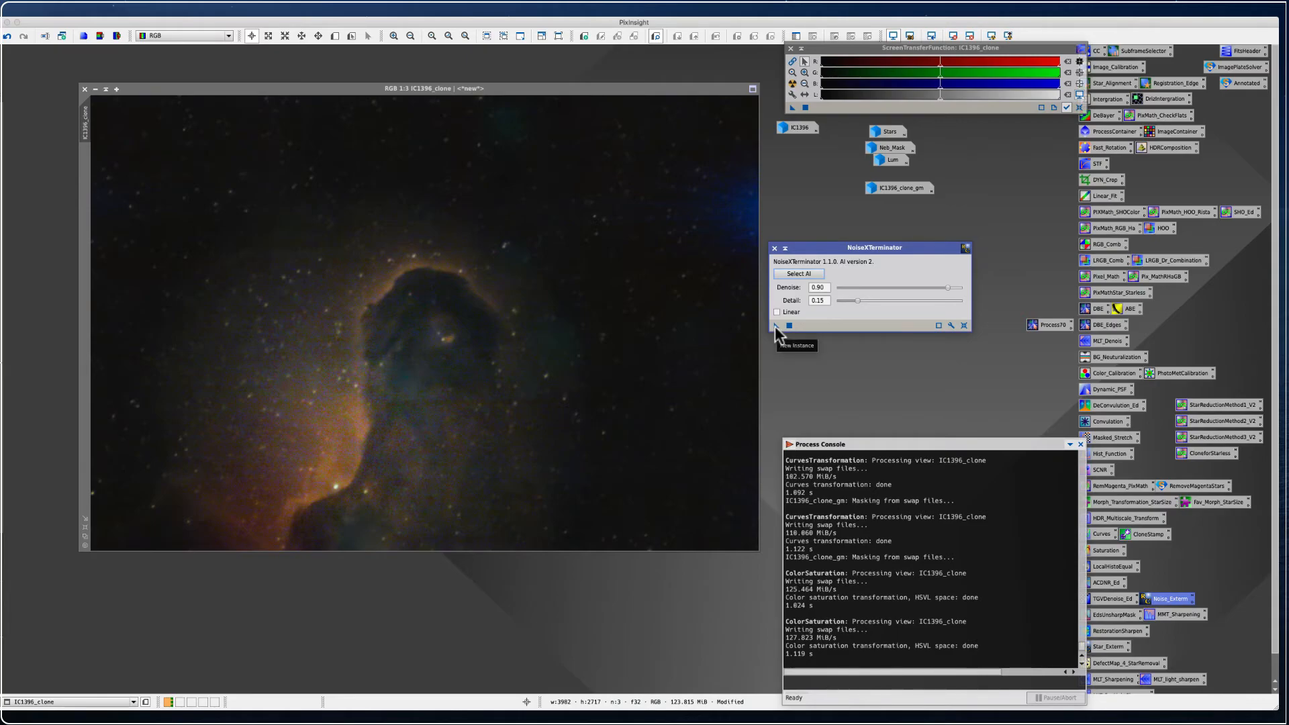
pyautogui.moveTo(776, 326); pyautogui.dragTo(392, 374)
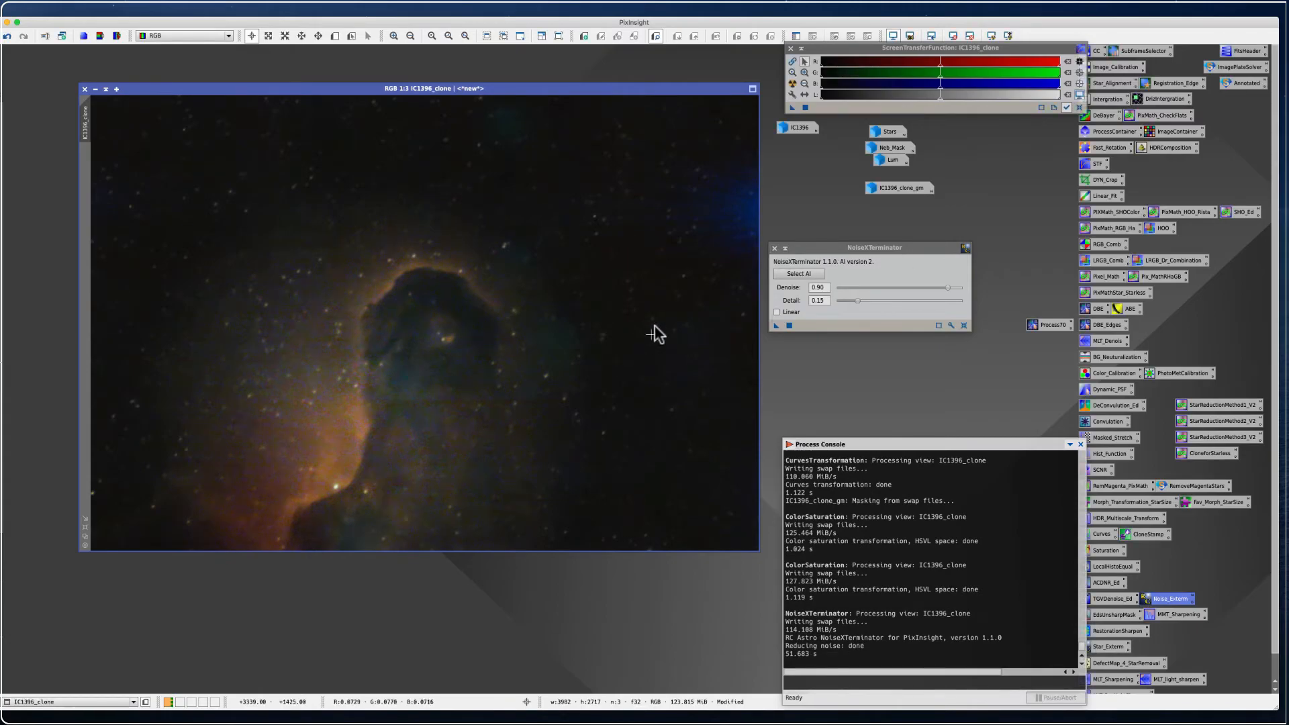
pyautogui.click(774, 248)
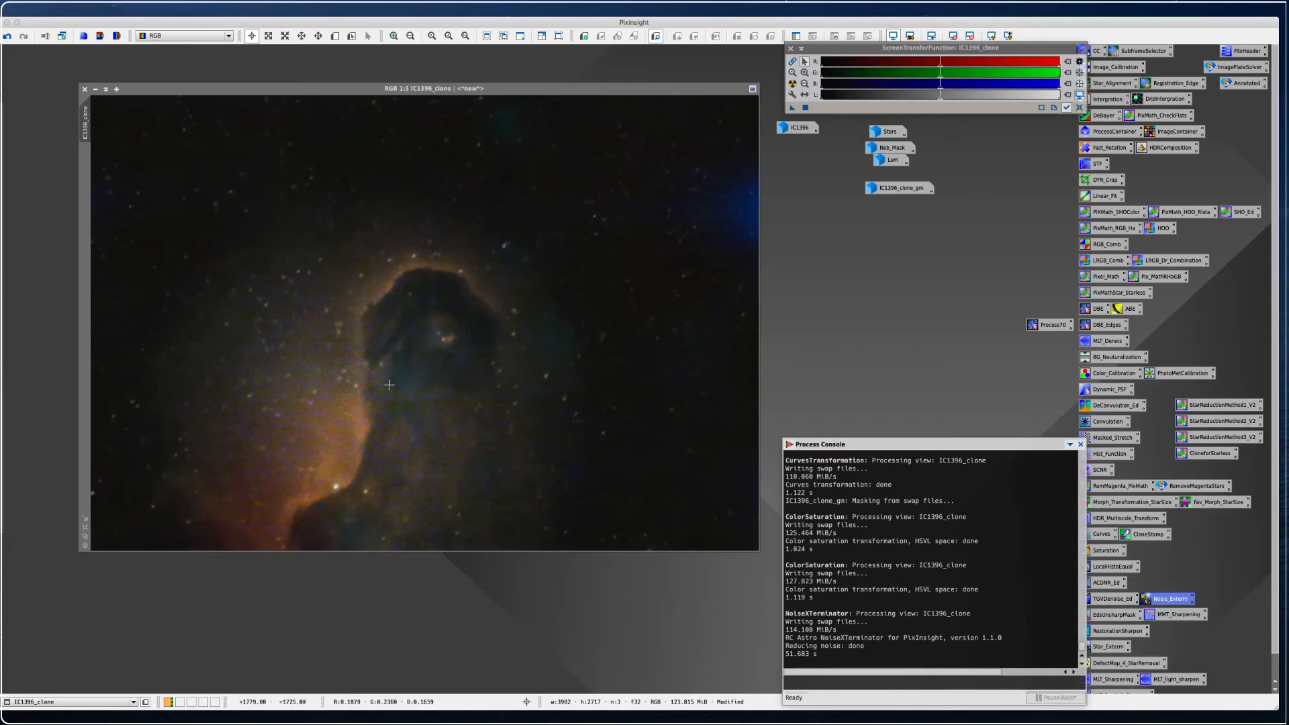
# Launch the GAME mask script on IC1396_clone, delete the existing ellipsoids, and enlarge the editor
pyautogui.scroll(3, 374, 403)
pyautogui.scroll(-4, 374, 403)
pyautogui.scroll(1, 377, 406)
pyautogui.scroll(-1, 380, 407)
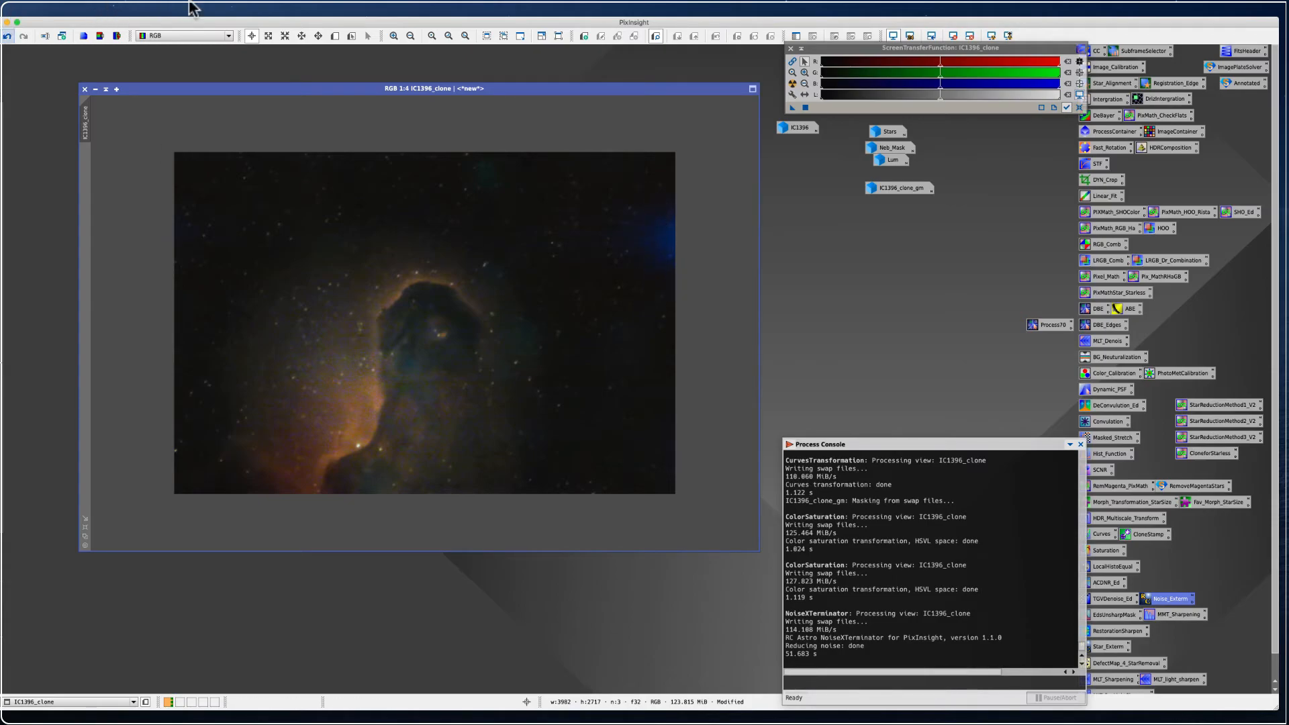
pyautogui.click(242, 5)
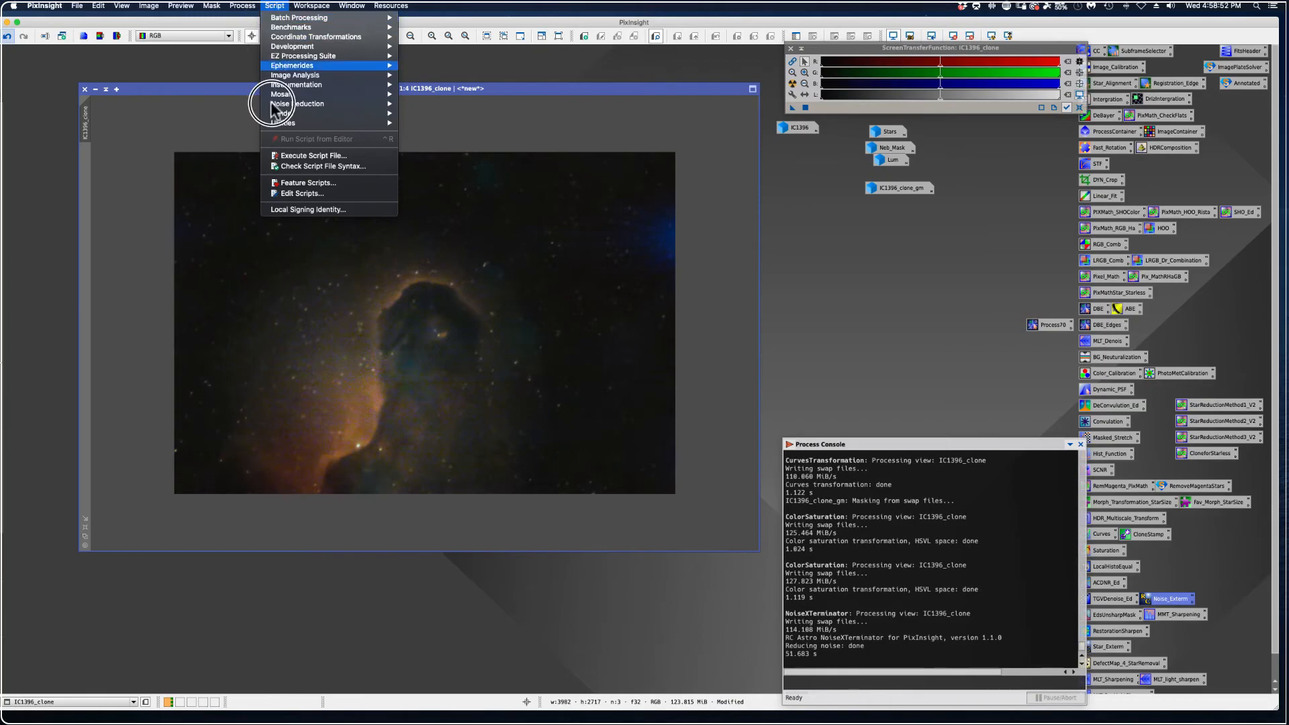
pyautogui.moveTo(286, 130)
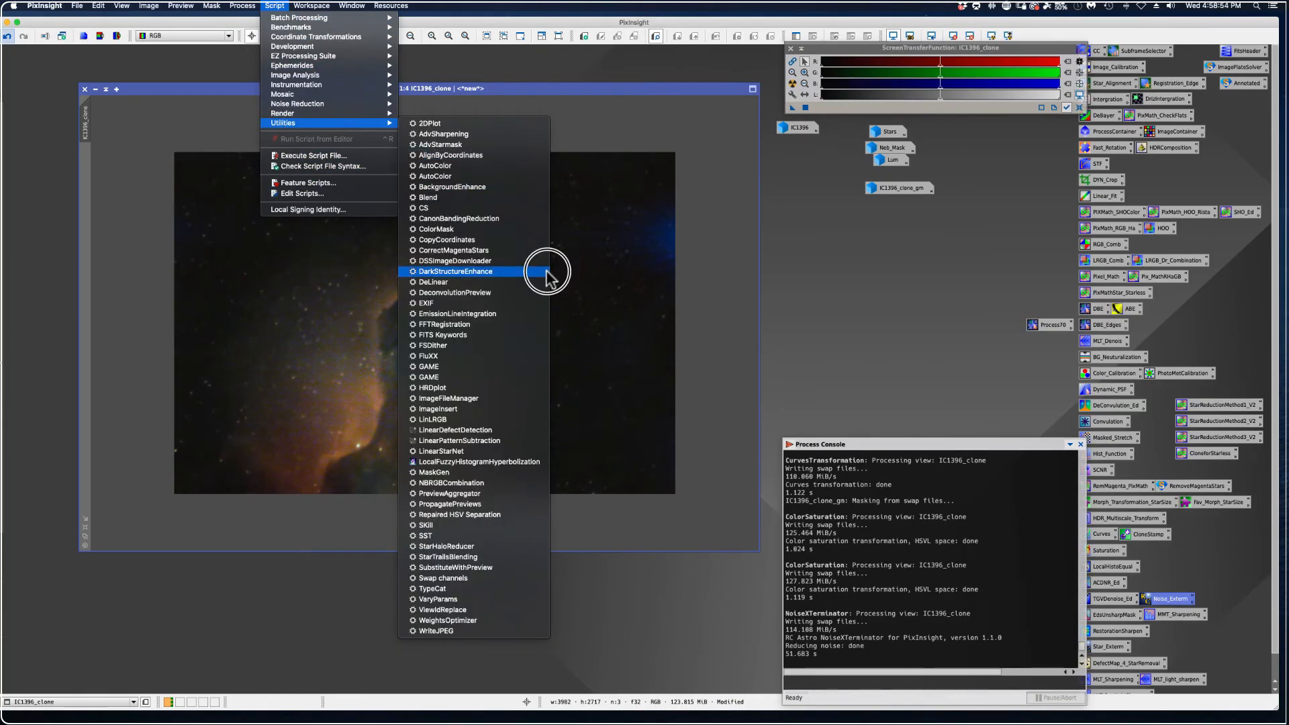
pyautogui.click(443, 371)
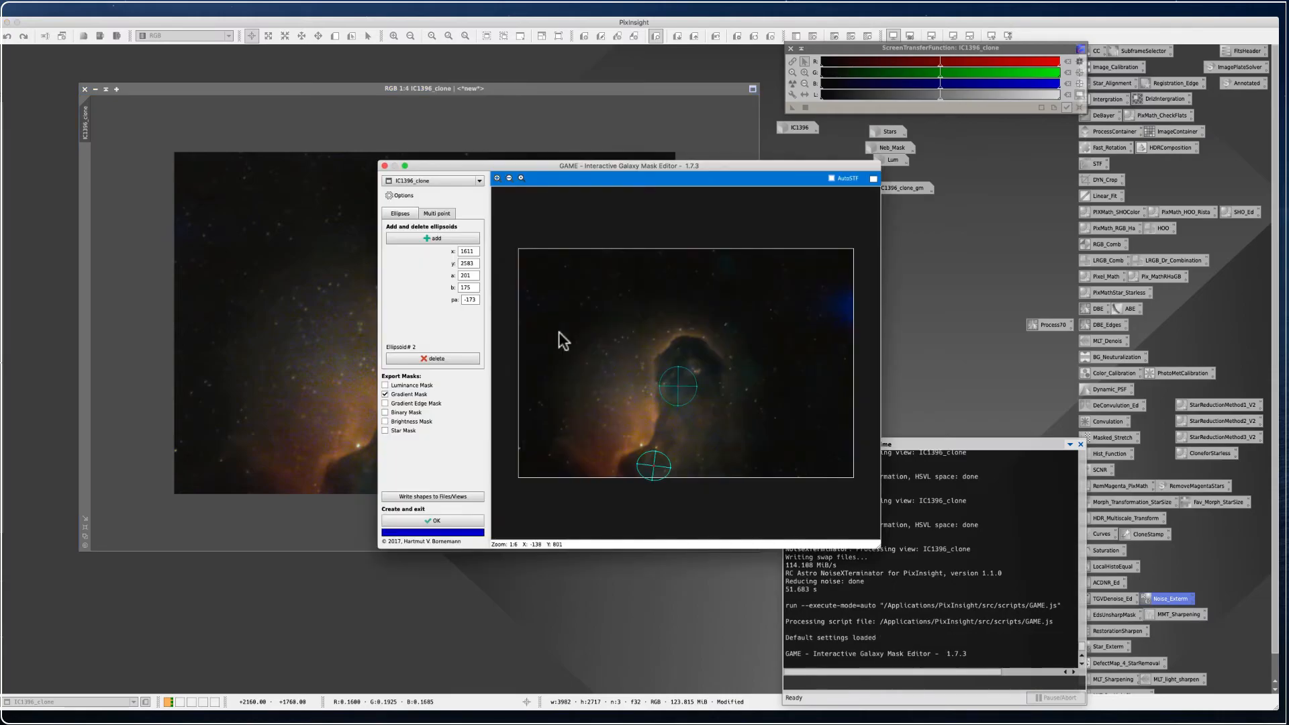
pyautogui.click(430, 358)
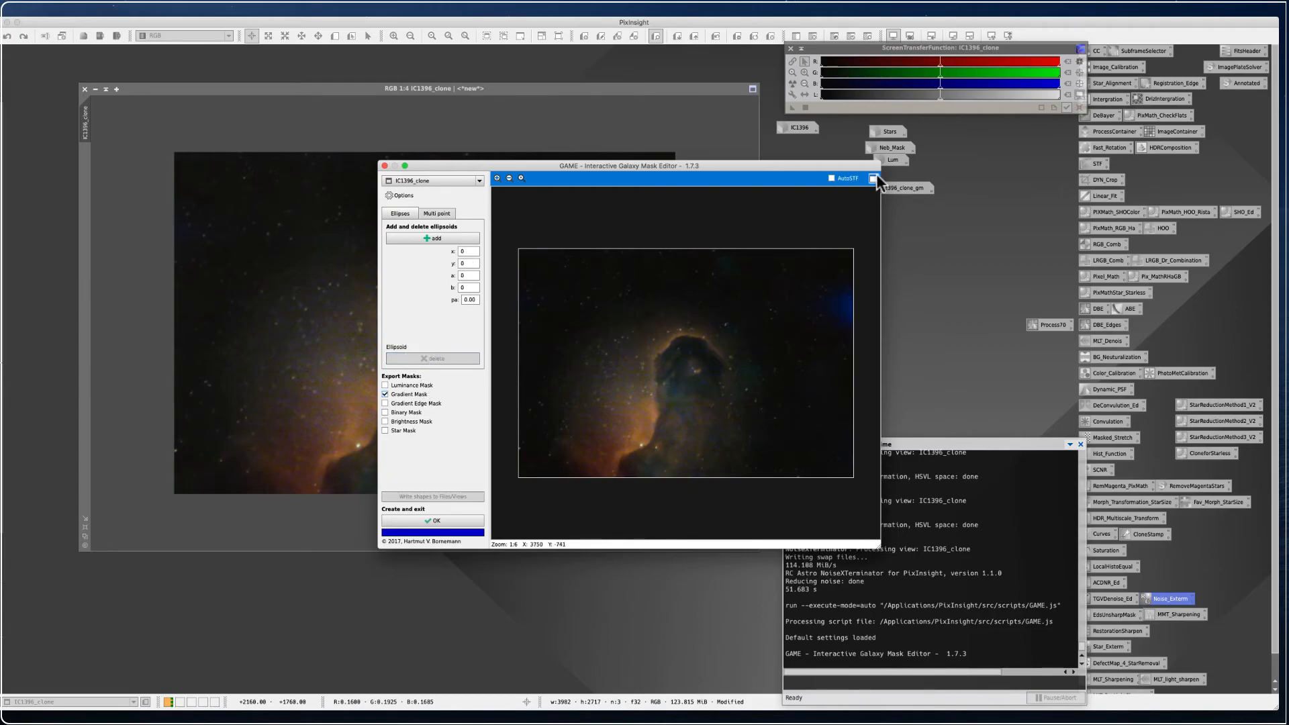
pyautogui.click(872, 179)
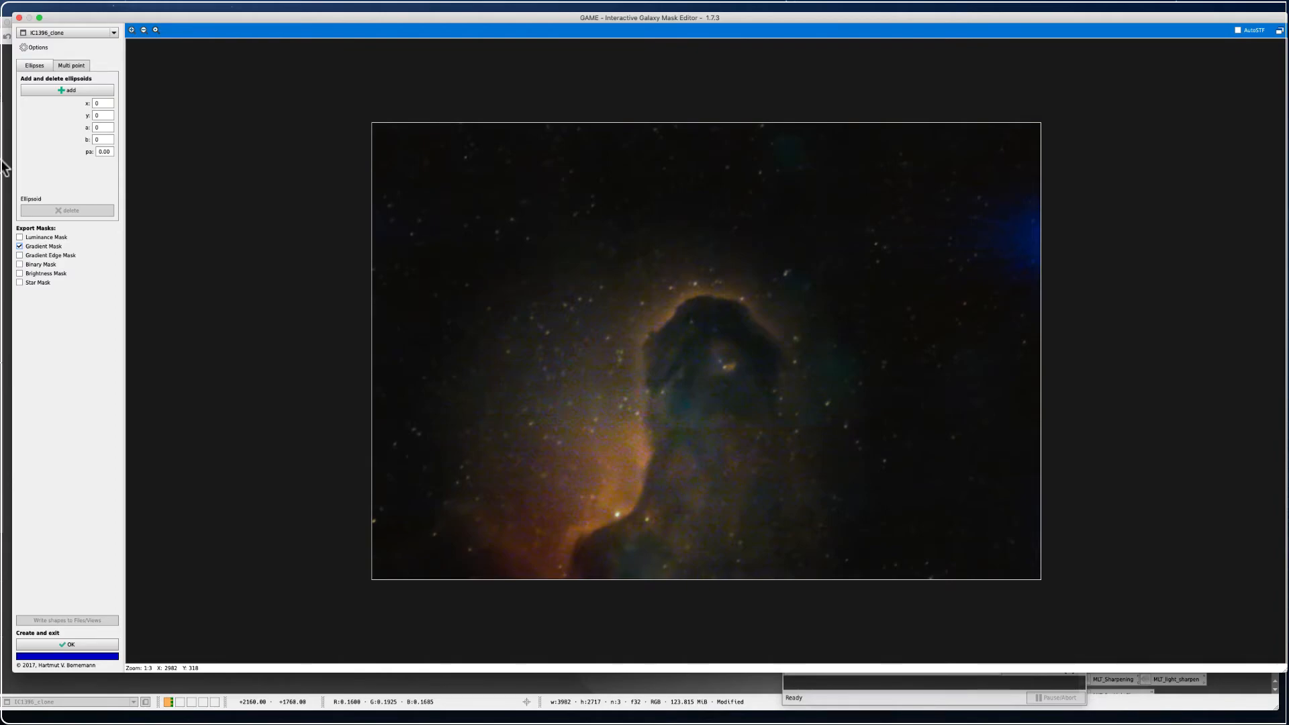
# Add an ellipsoid with radii of about 225 and 234 over the blue patch at the image's right edge, and create its gradient mask
pyautogui.click(56, 91)
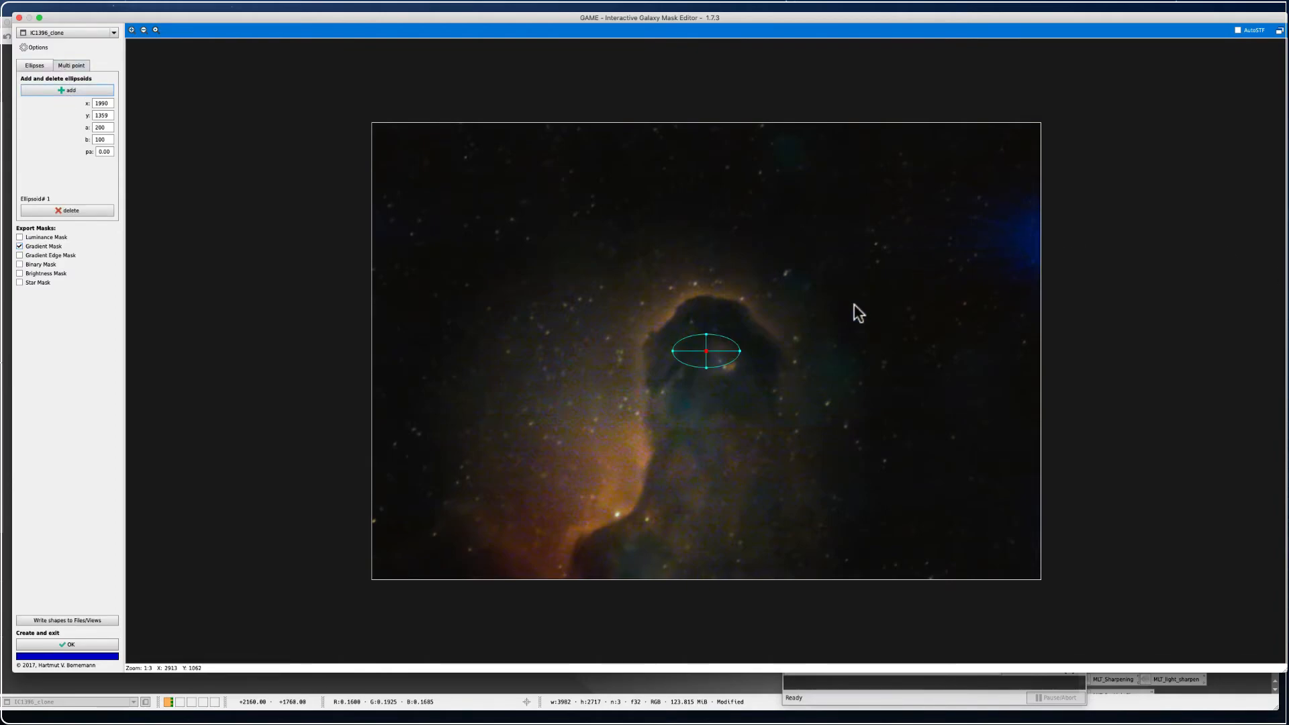
pyautogui.moveTo(709, 357); pyautogui.dragTo(987, 239)
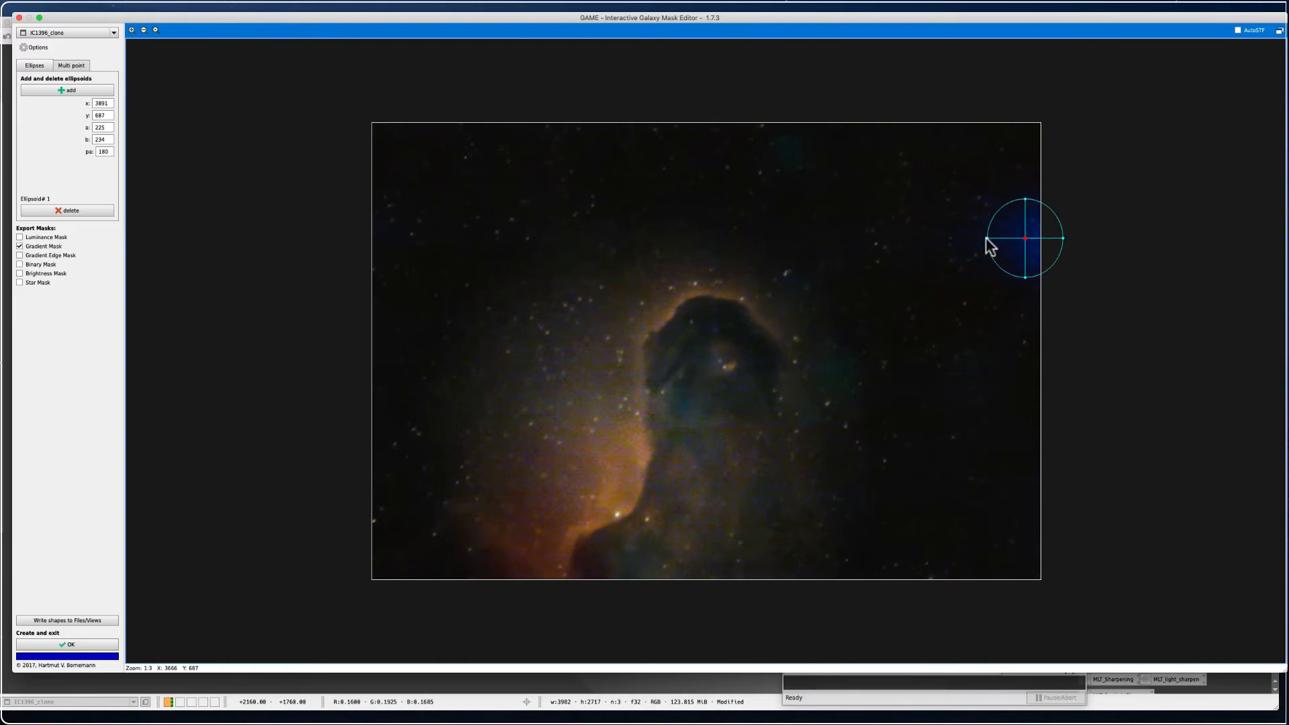
pyautogui.click(48, 643)
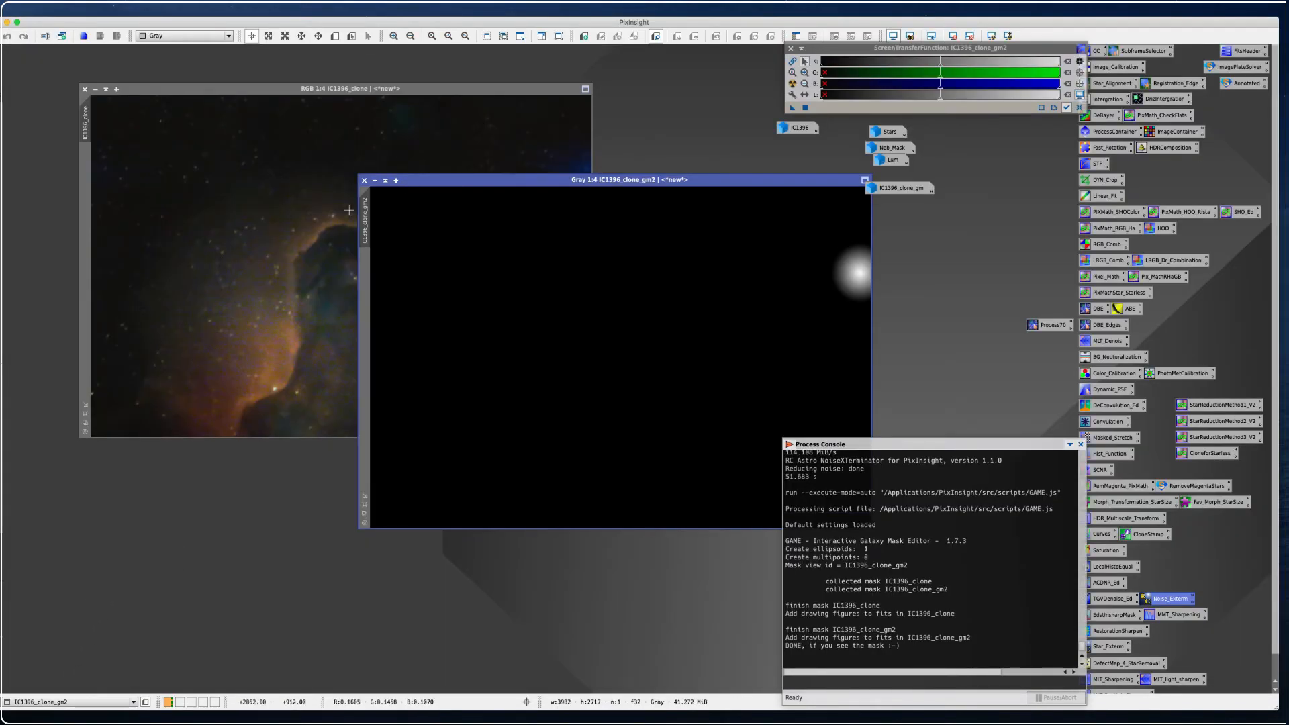
# Apply IC1396_clone_gm2 as the mask of IC1396_clone, iconize the mask beside the other icons, and reposition and enlarge the image window
pyautogui.moveTo(364, 221); pyautogui.dragTo(81, 249)
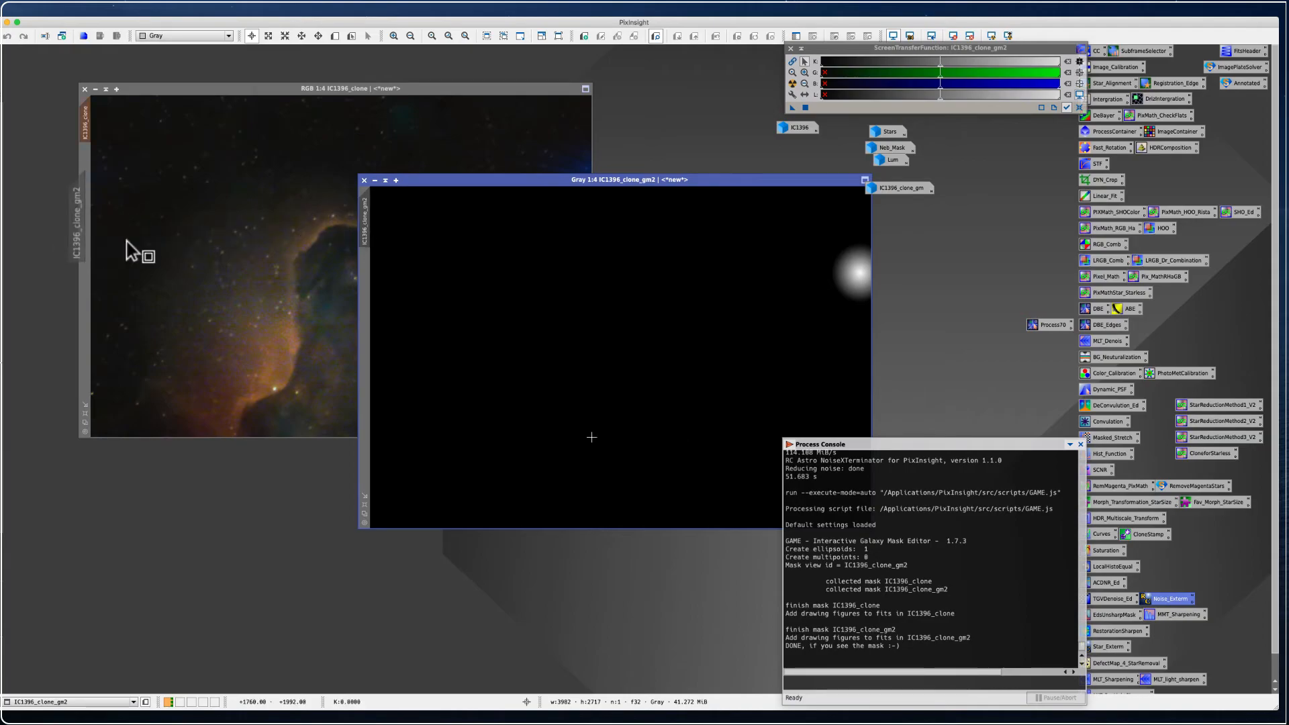
pyautogui.click(374, 180)
pyautogui.moveTo(634, 363); pyautogui.dragTo(885, 210)
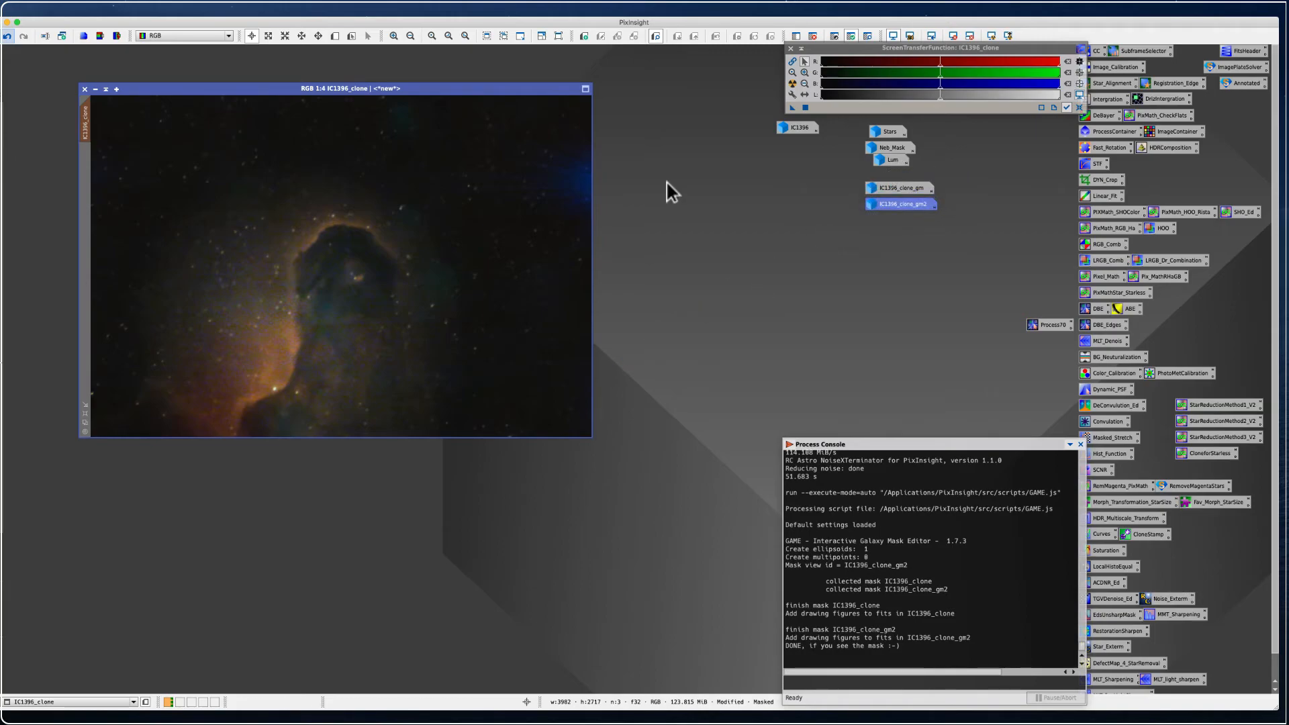
pyautogui.moveTo(192, 89); pyautogui.dragTo(178, 67)
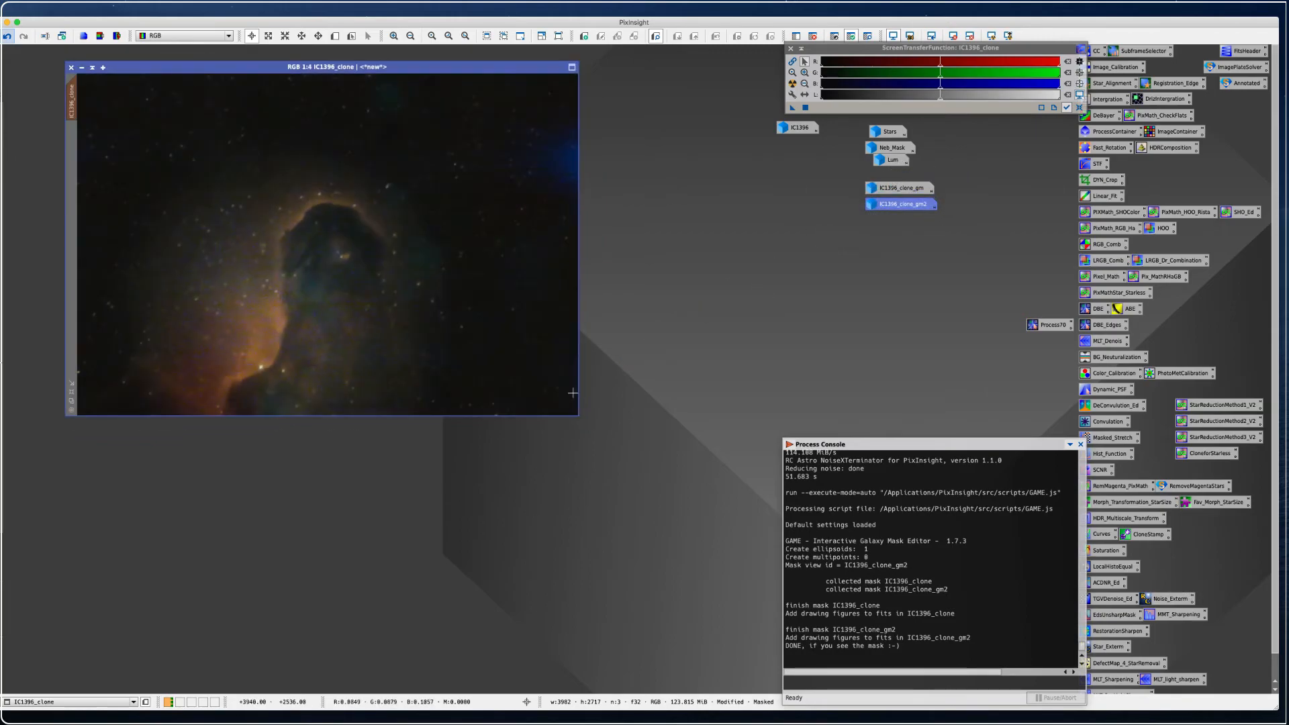
pyautogui.click(69, 388)
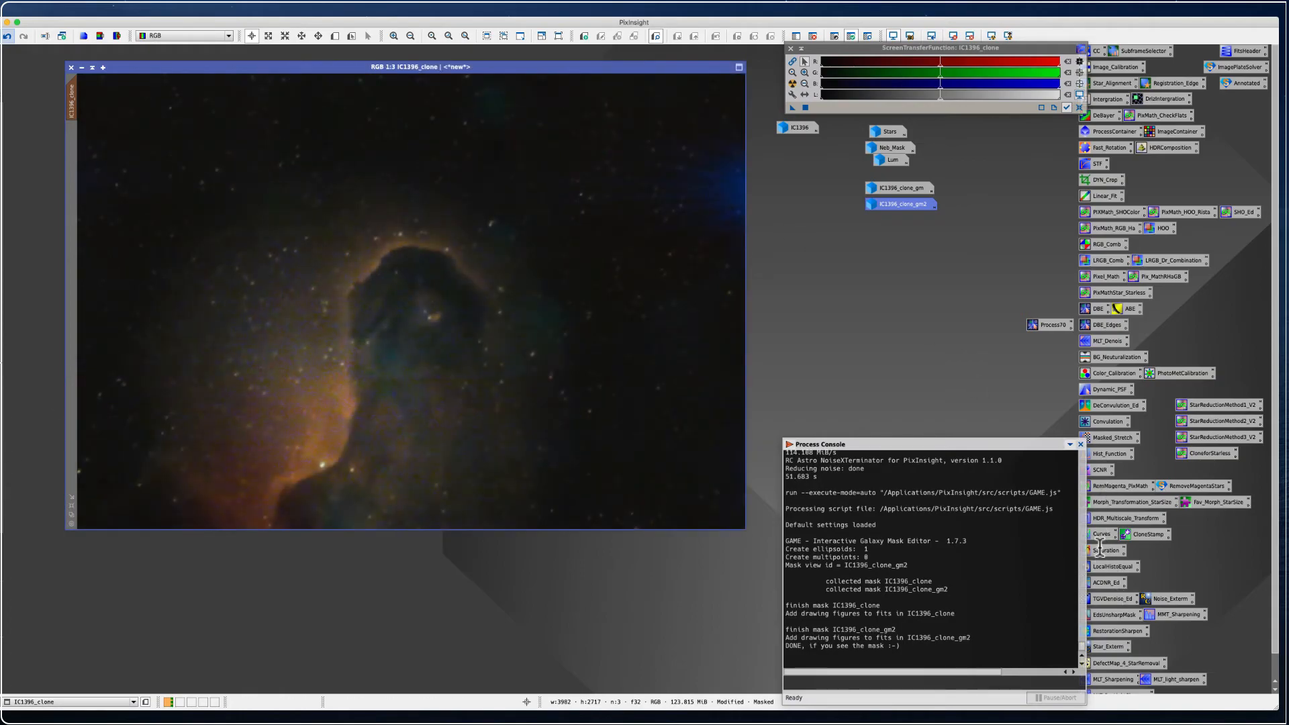
# Darken the masked blue patch using CurvesTransformation with a real-time preview and an RGB/K point at about 0.55 input and 0.43 output
pyautogui.doubleClick(1099, 535)
pyautogui.moveTo(807, 86); pyautogui.dragTo(630, 181)
pyautogui.click(632, 495)
pyautogui.moveTo(631, 185); pyautogui.dragTo(883, 126)
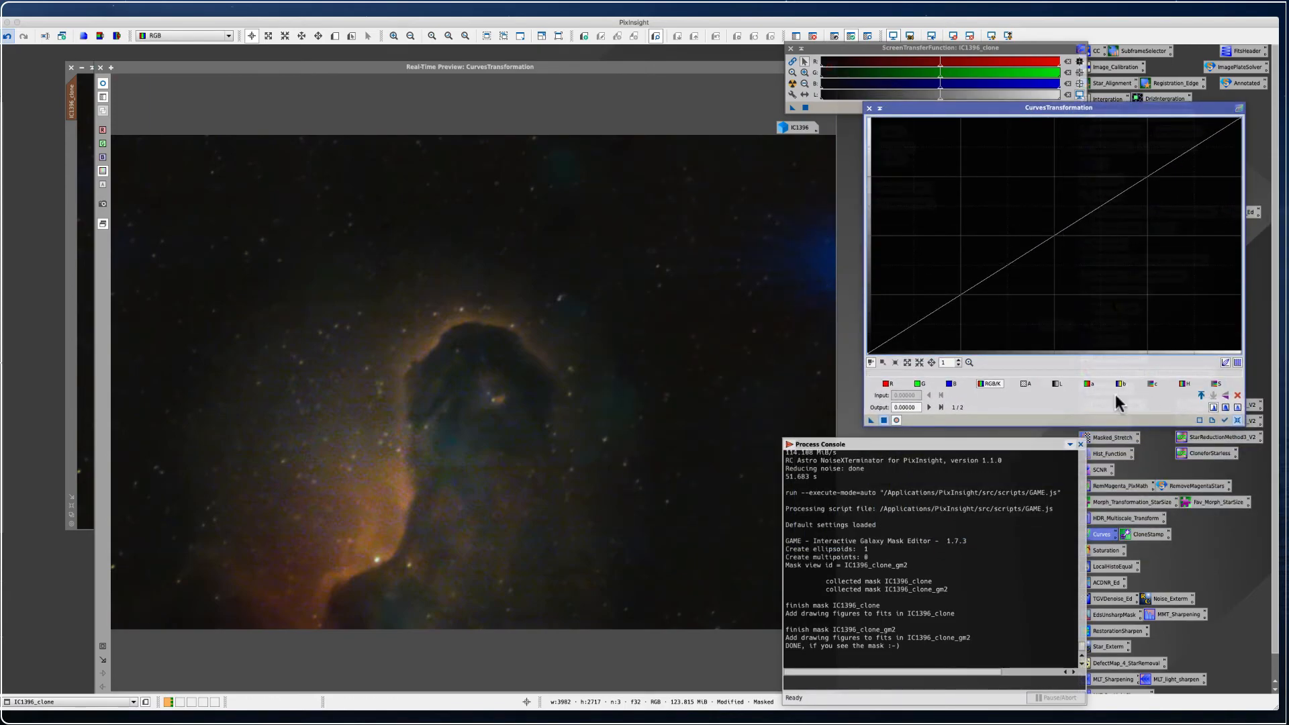
pyautogui.click(1069, 263)
pyautogui.moveTo(1069, 263)
pyautogui.mouseDown()
pyautogui.moveTo(1082, 273)
pyautogui.moveTo(1071, 253)
pyautogui.mouseUp()
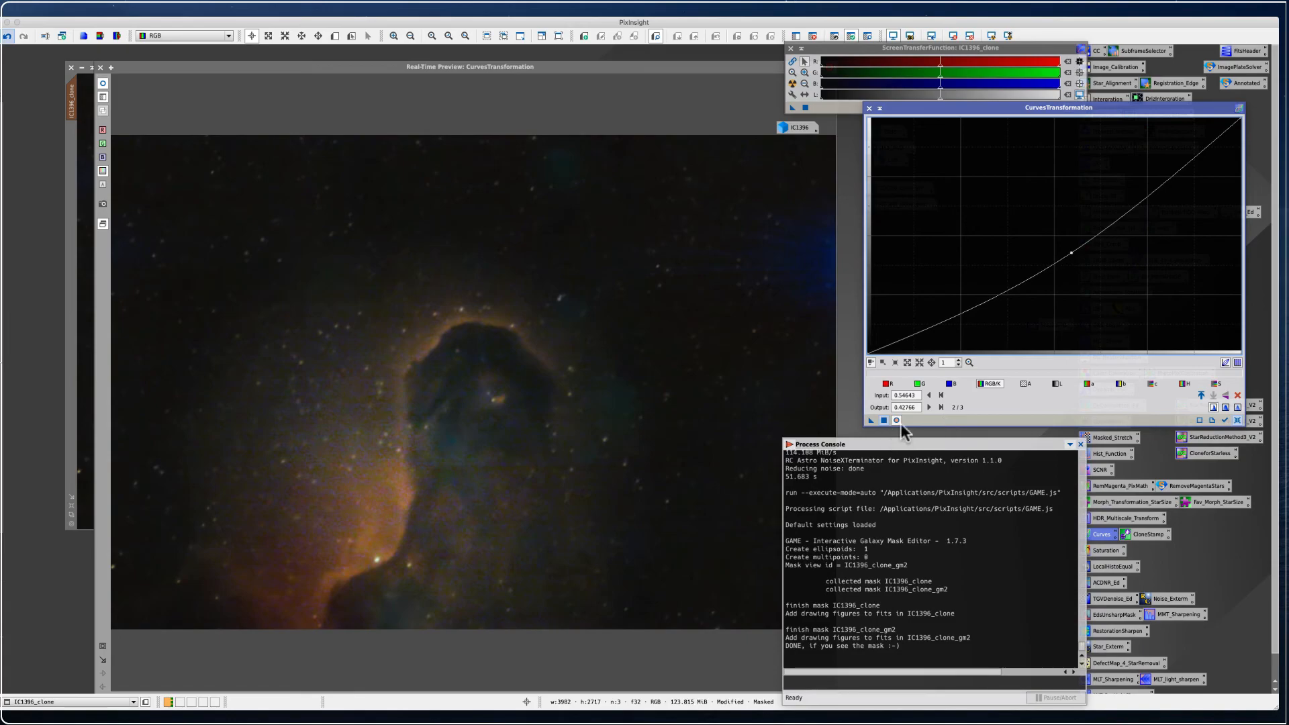
pyautogui.click(883, 419)
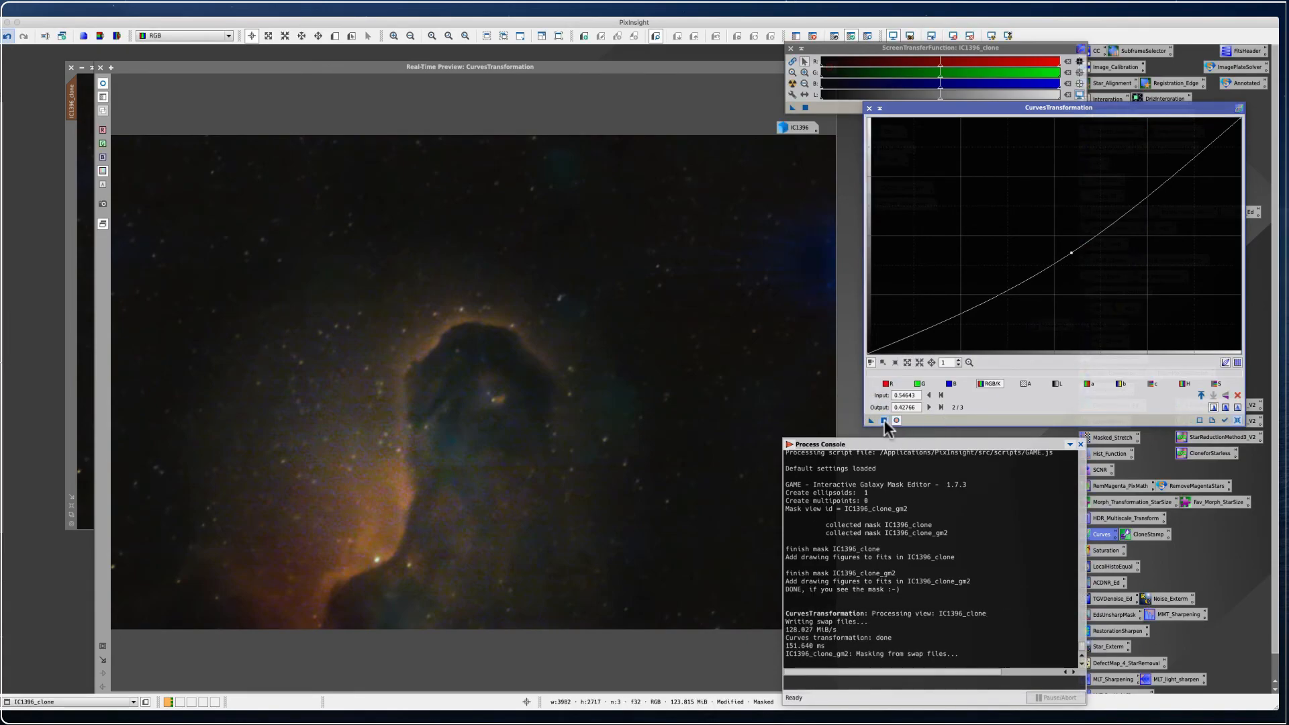
# Close CurvesTransformation and its real-time preview, and remove the mask from IC1396_clone
pyautogui.click(868, 109)
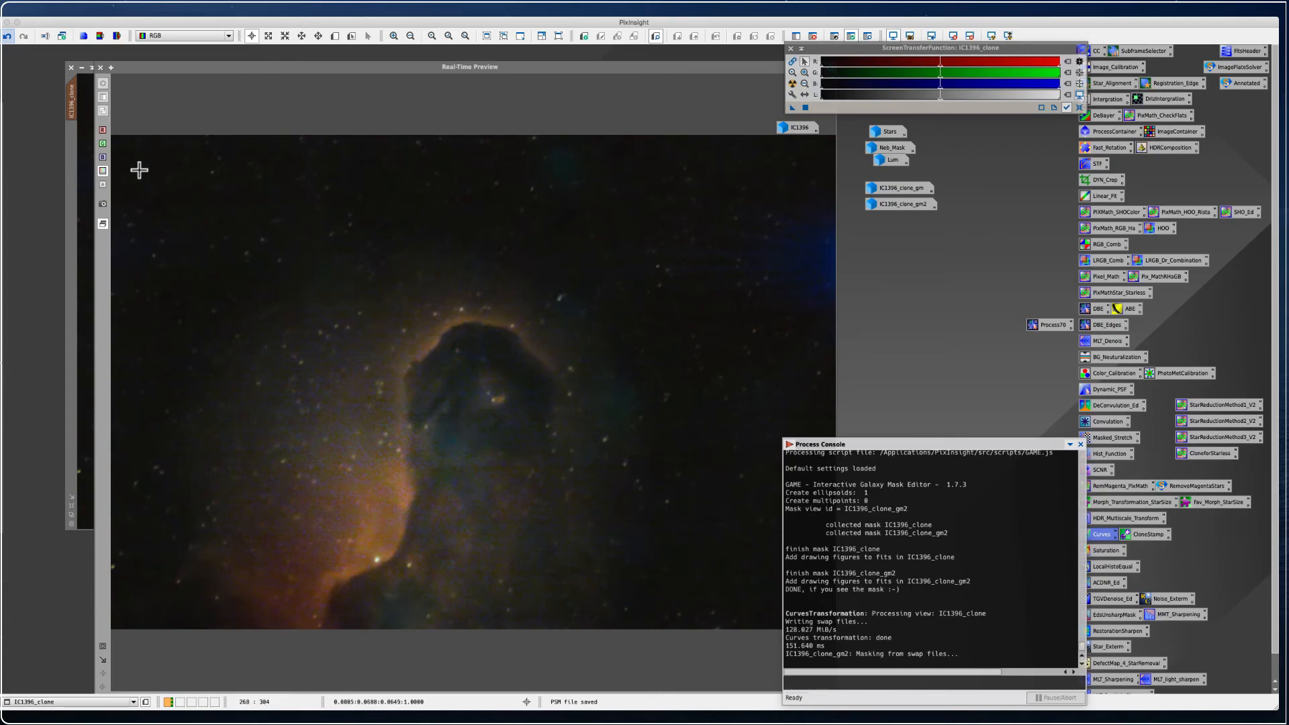
pyautogui.click(101, 69)
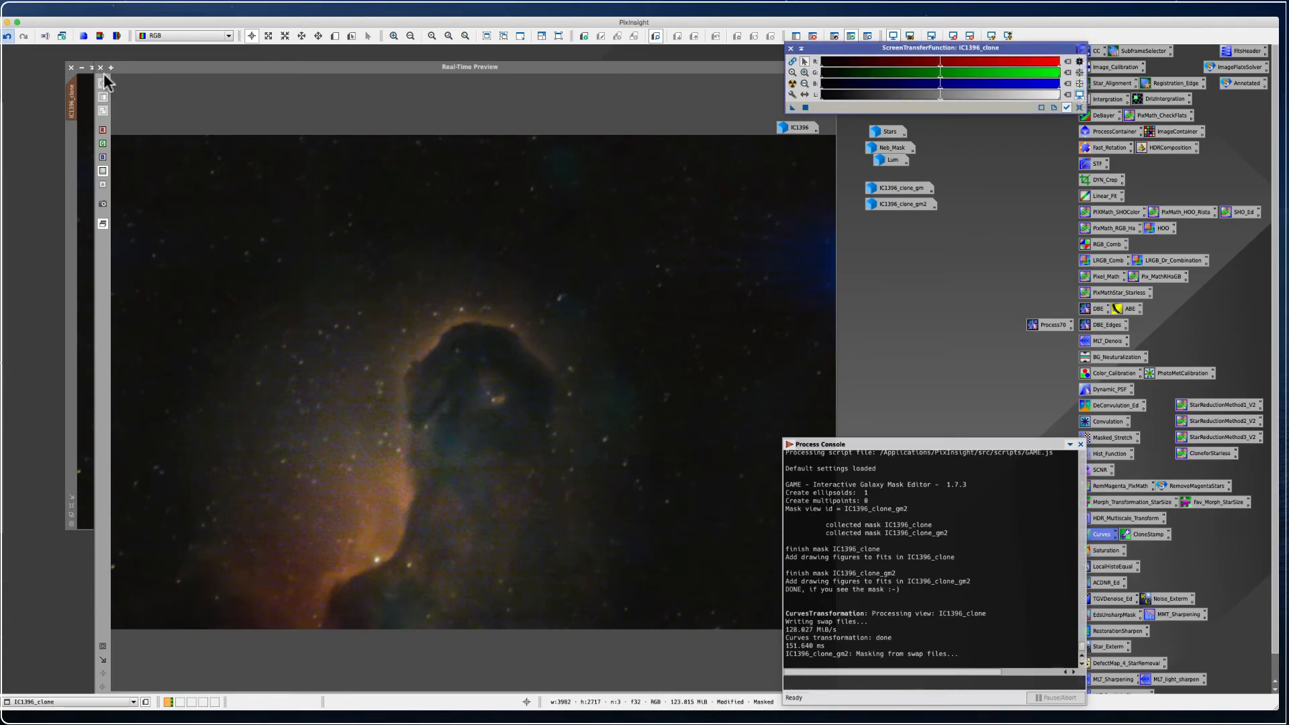
pyautogui.click(100, 68)
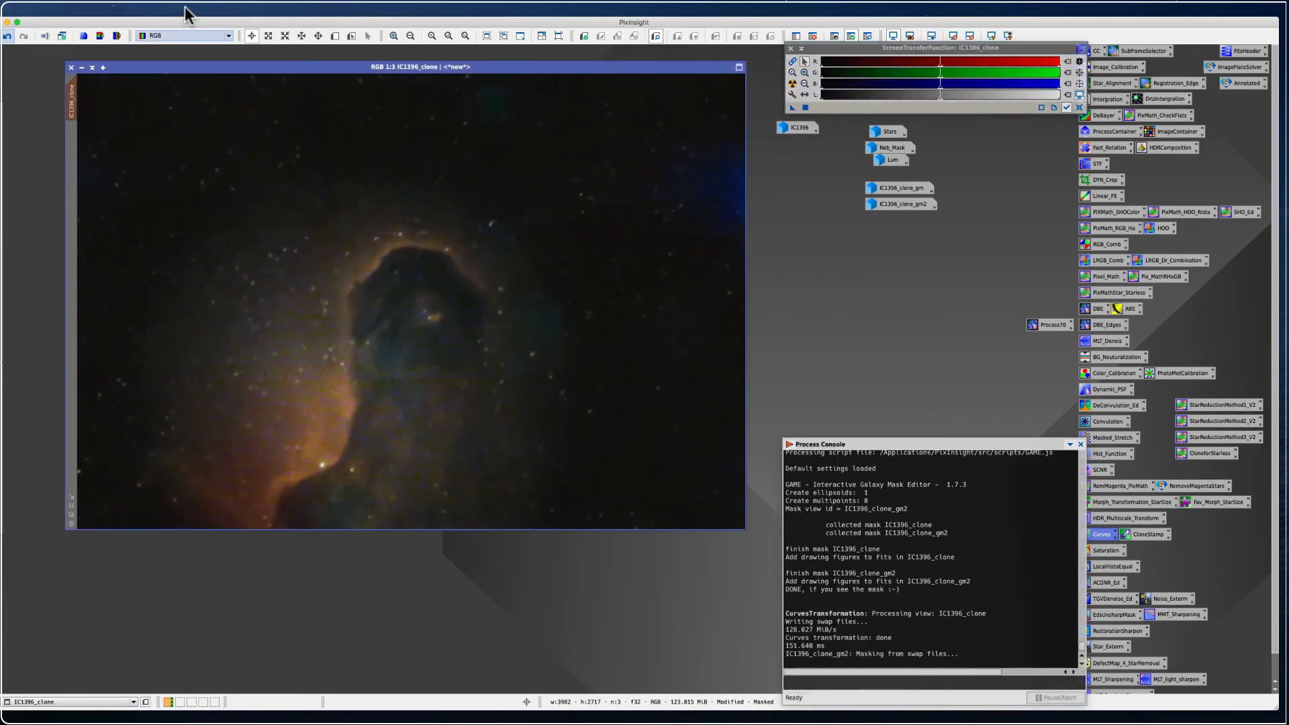
pyautogui.click(212, 6)
pyautogui.click(216, 29)
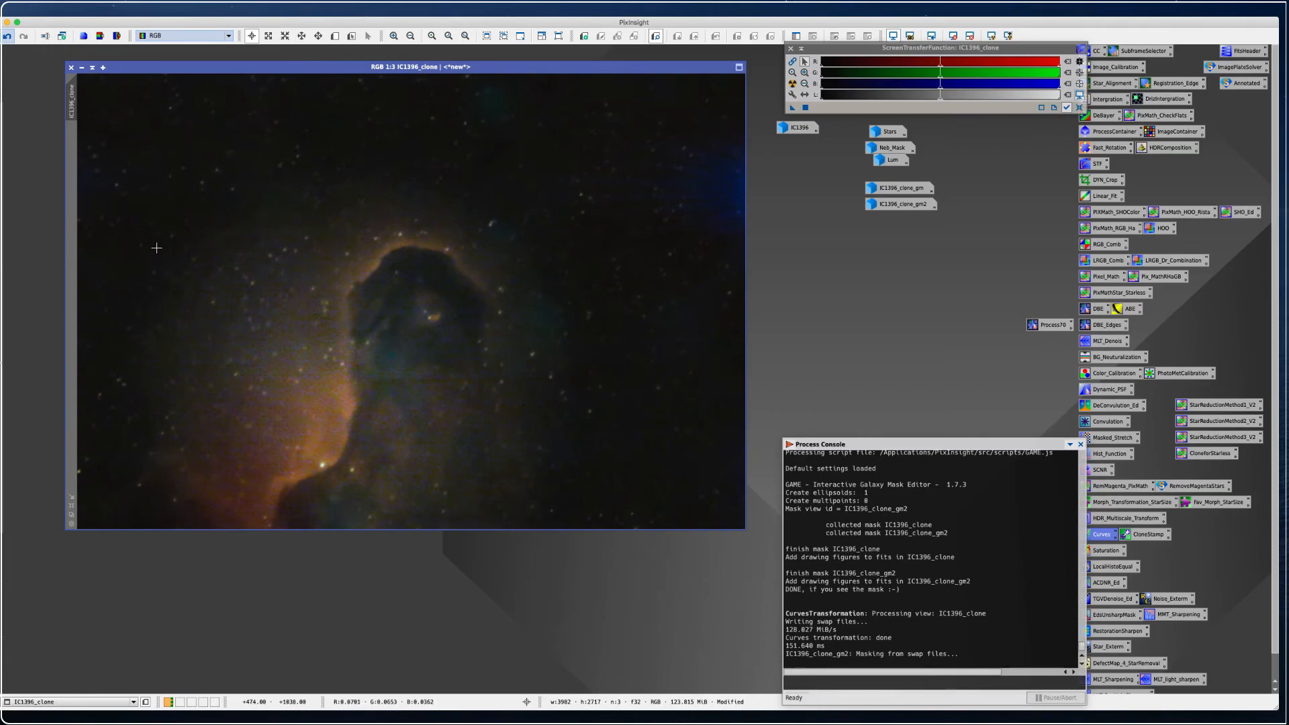
# Restore the Stars image from its icon, reposition its window, and start CurvesTransformation with a real-time preview
pyautogui.click(881, 133)
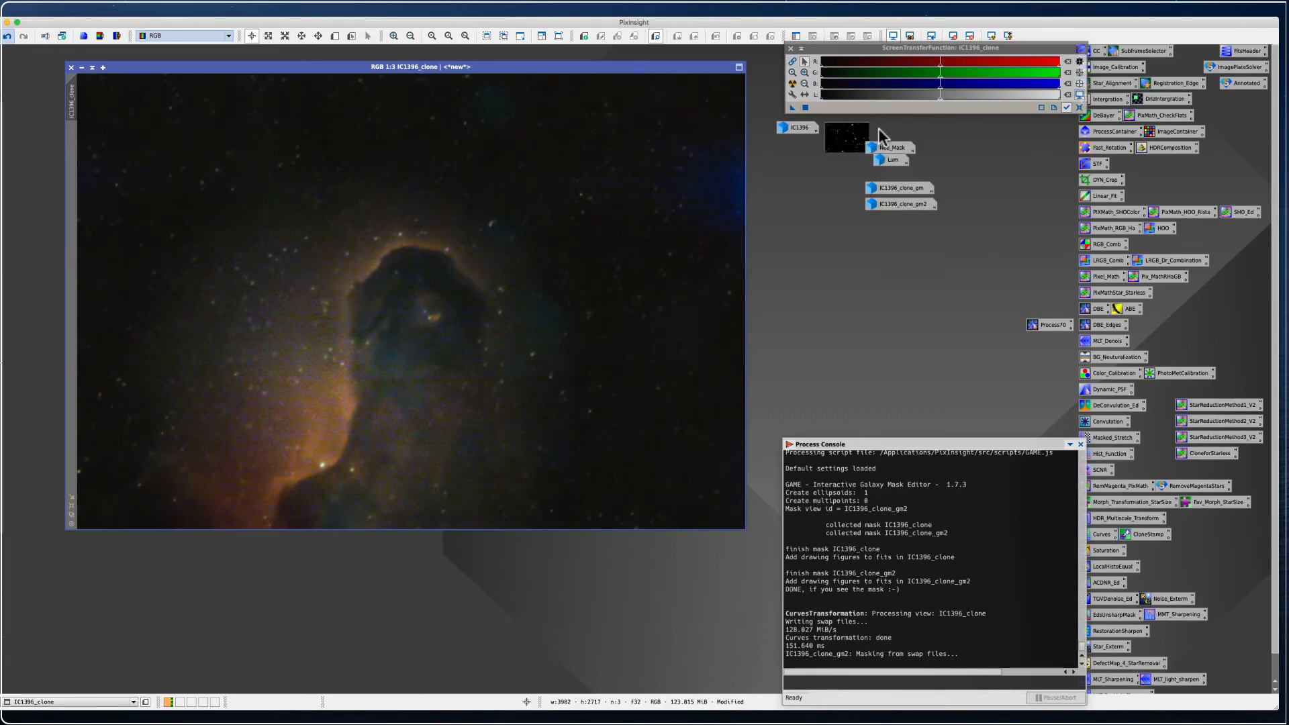
pyautogui.doubleClick(880, 133)
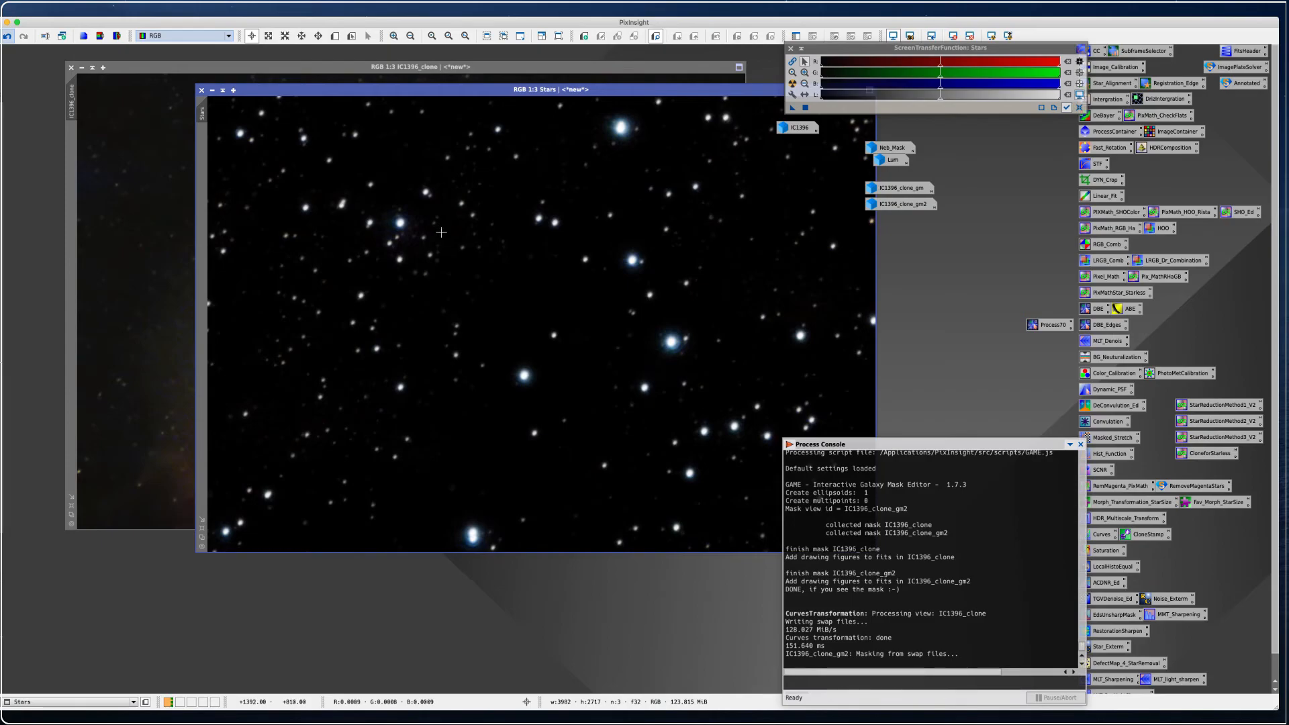
pyautogui.moveTo(377, 87); pyautogui.dragTo(294, 84)
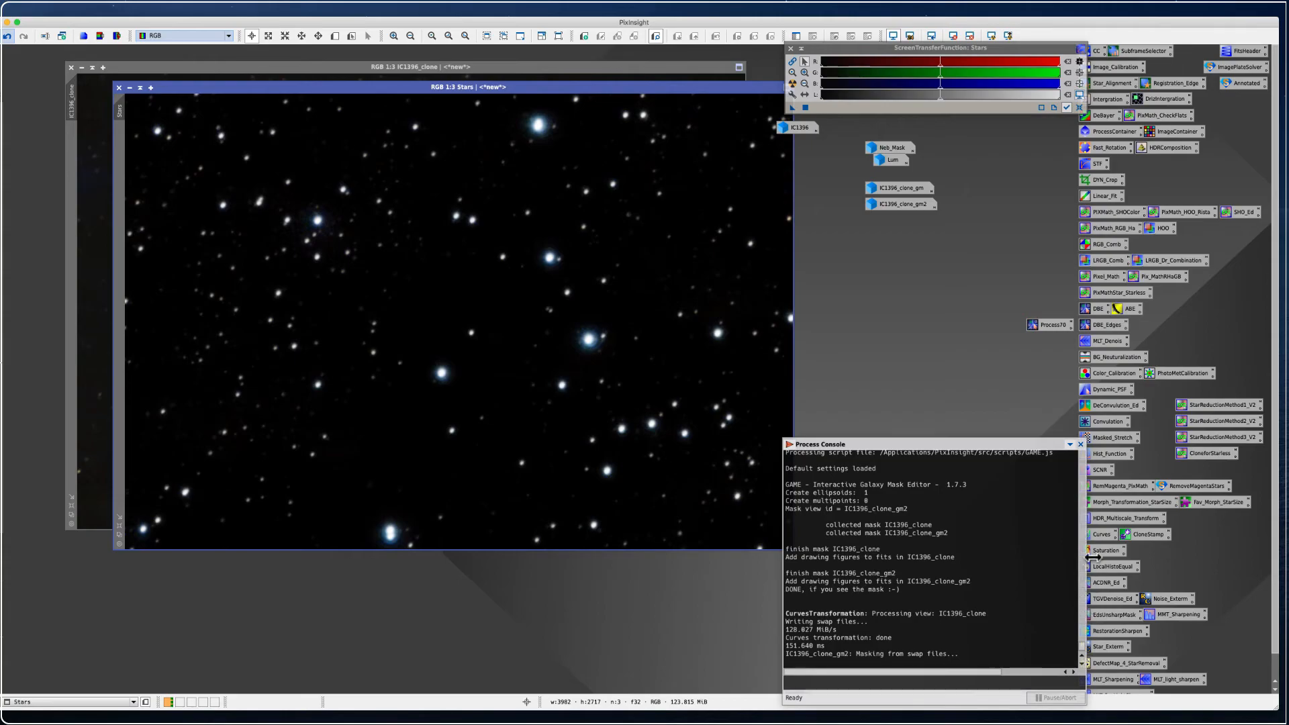
pyautogui.doubleClick(1095, 537)
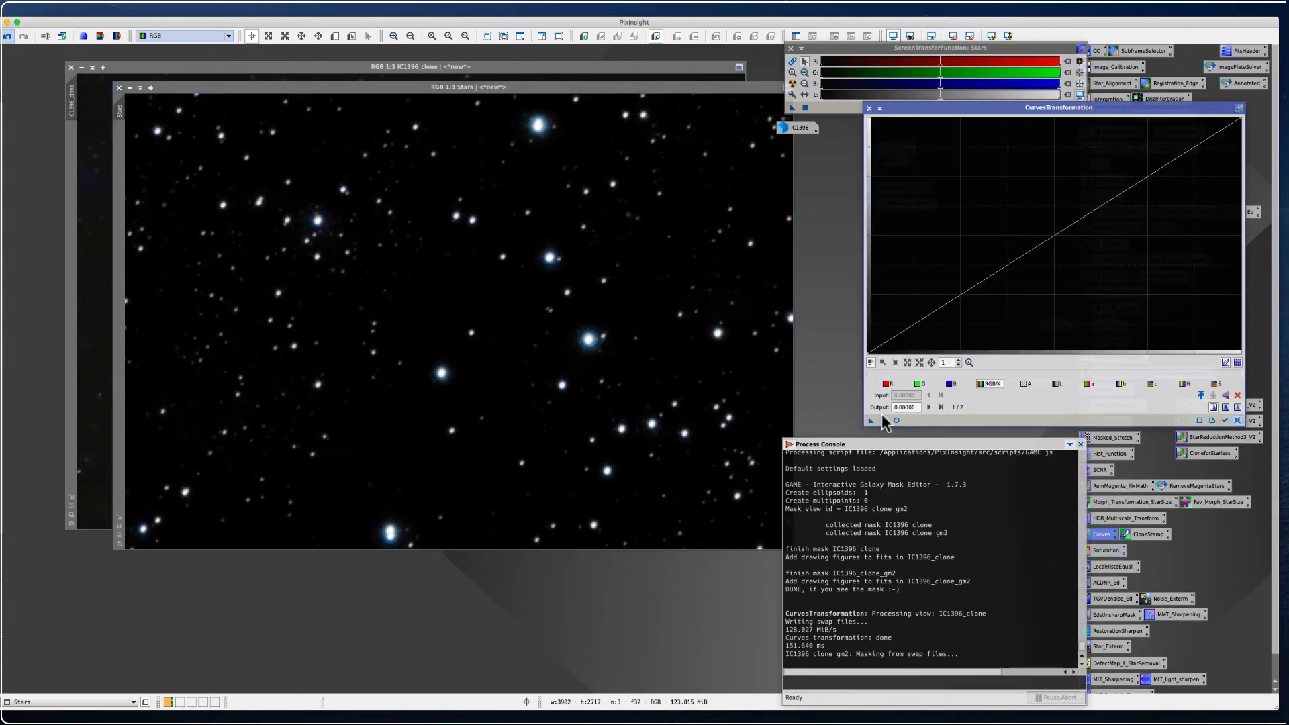
pyautogui.click(896, 421)
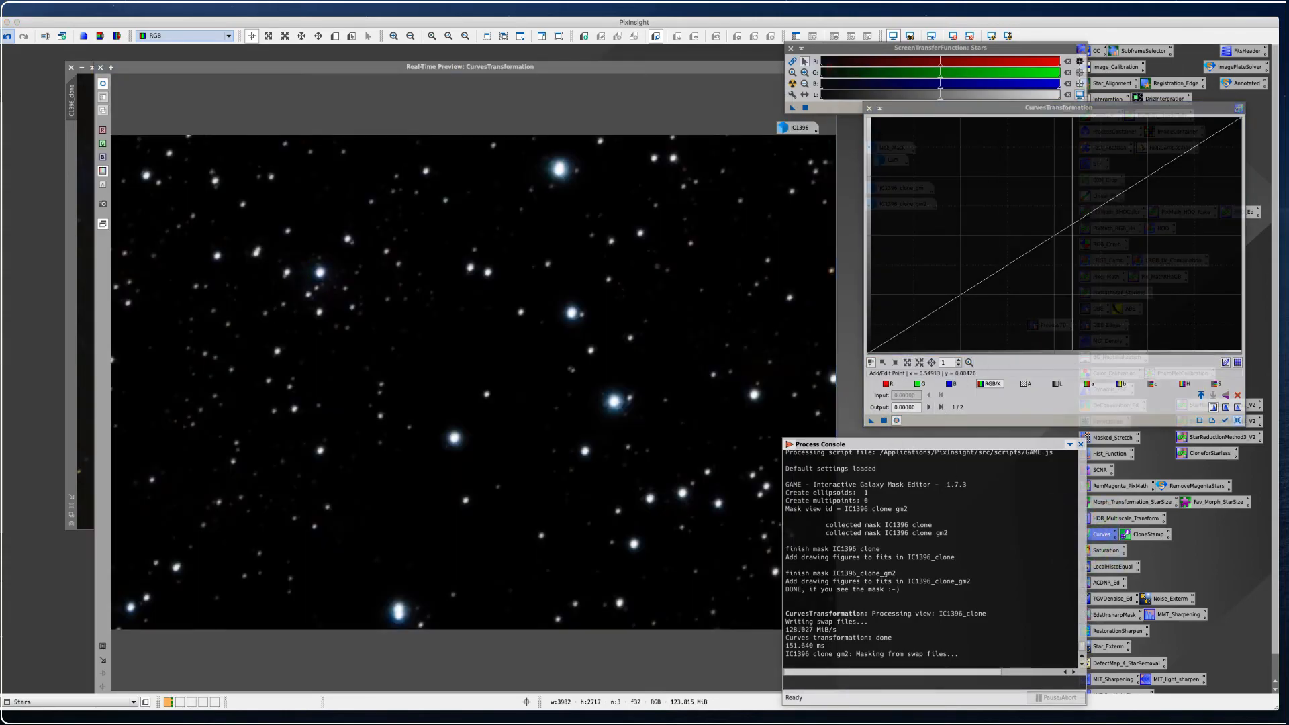
# Reduce blue in Stars with a blue-channel curve point at about 0.46 input and 0.38 output, and undo the repeated application
pyautogui.click(950, 384)
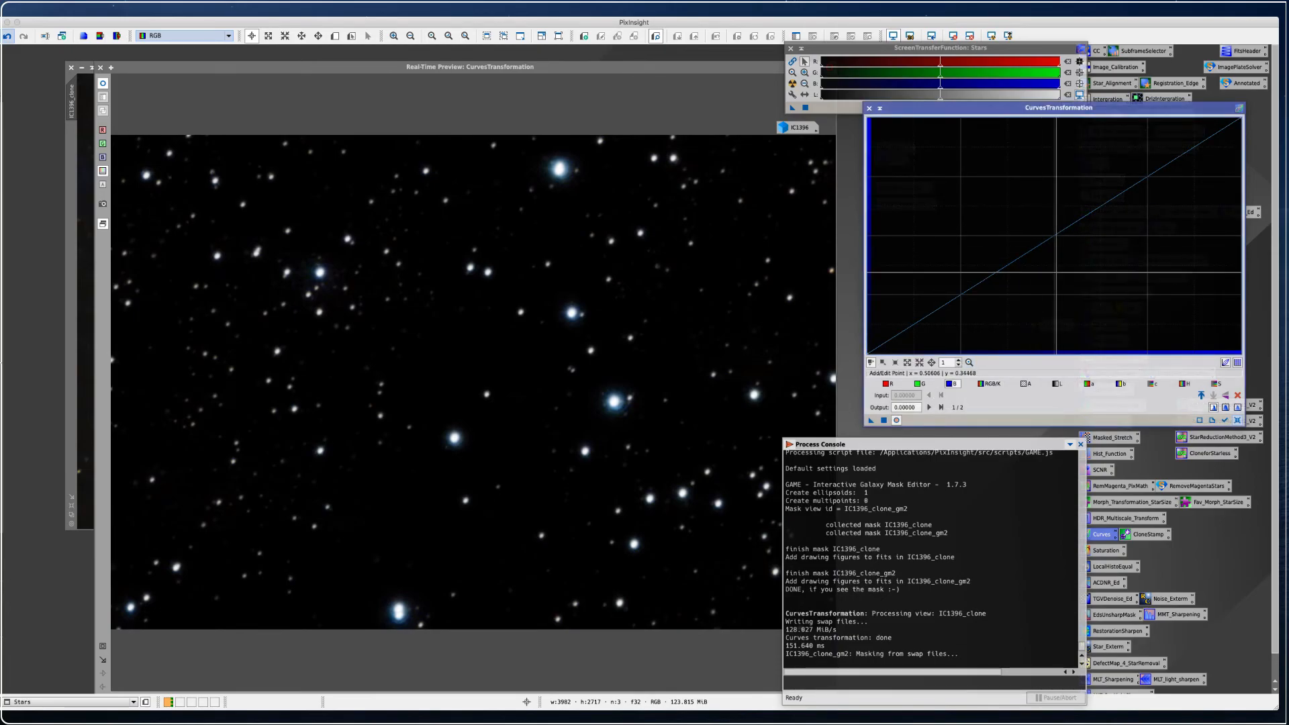
pyautogui.click(1032, 257)
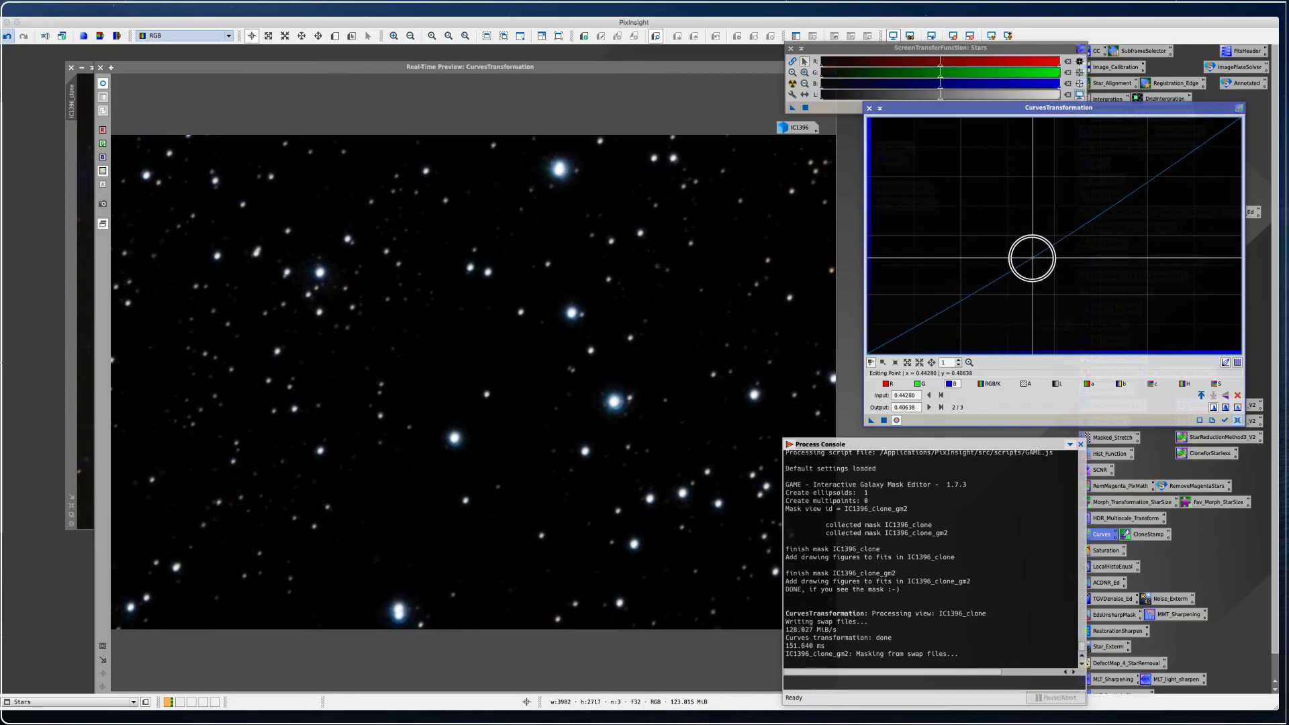
pyautogui.moveTo(1032, 257); pyautogui.dragTo(1038, 263)
pyautogui.click(895, 421)
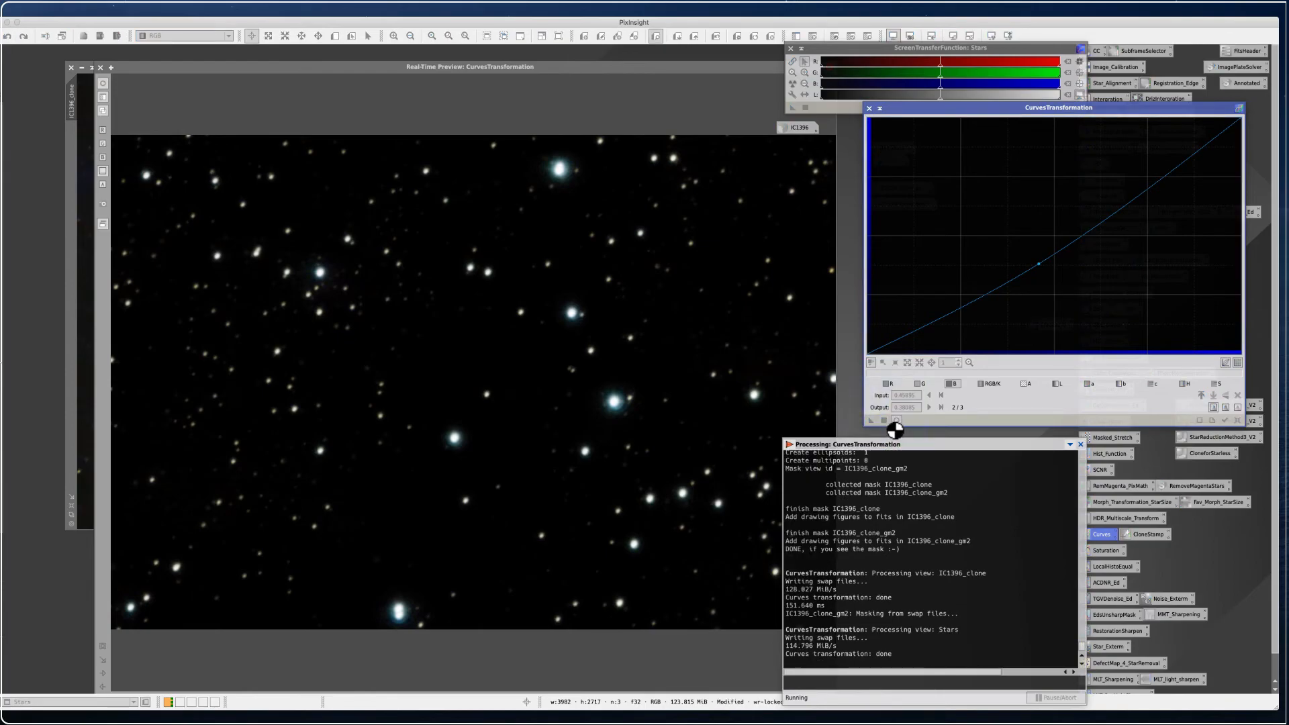
pyautogui.click(884, 422)
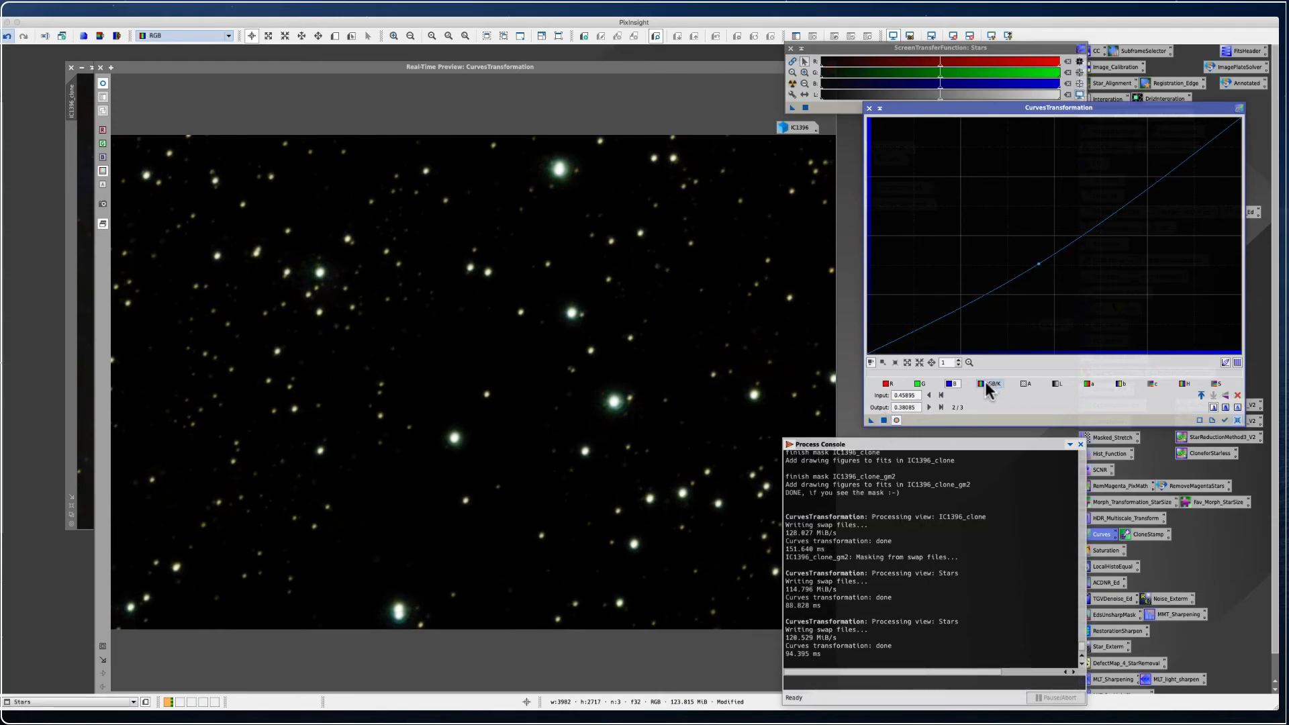
pyautogui.click(7, 36)
pyautogui.click(8, 38)
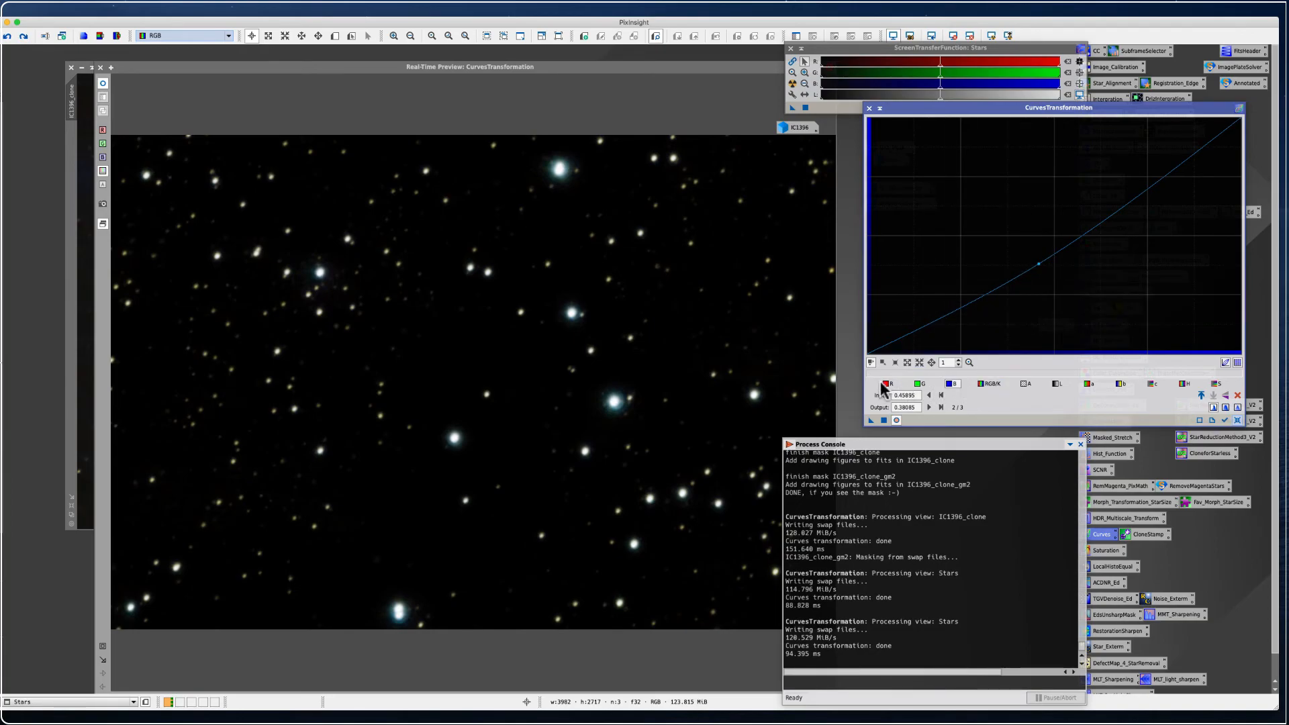
# Darken Stars by applying an RGB/K curve point at about 0.54 input and 0.24 output
pyautogui.click(982, 386)
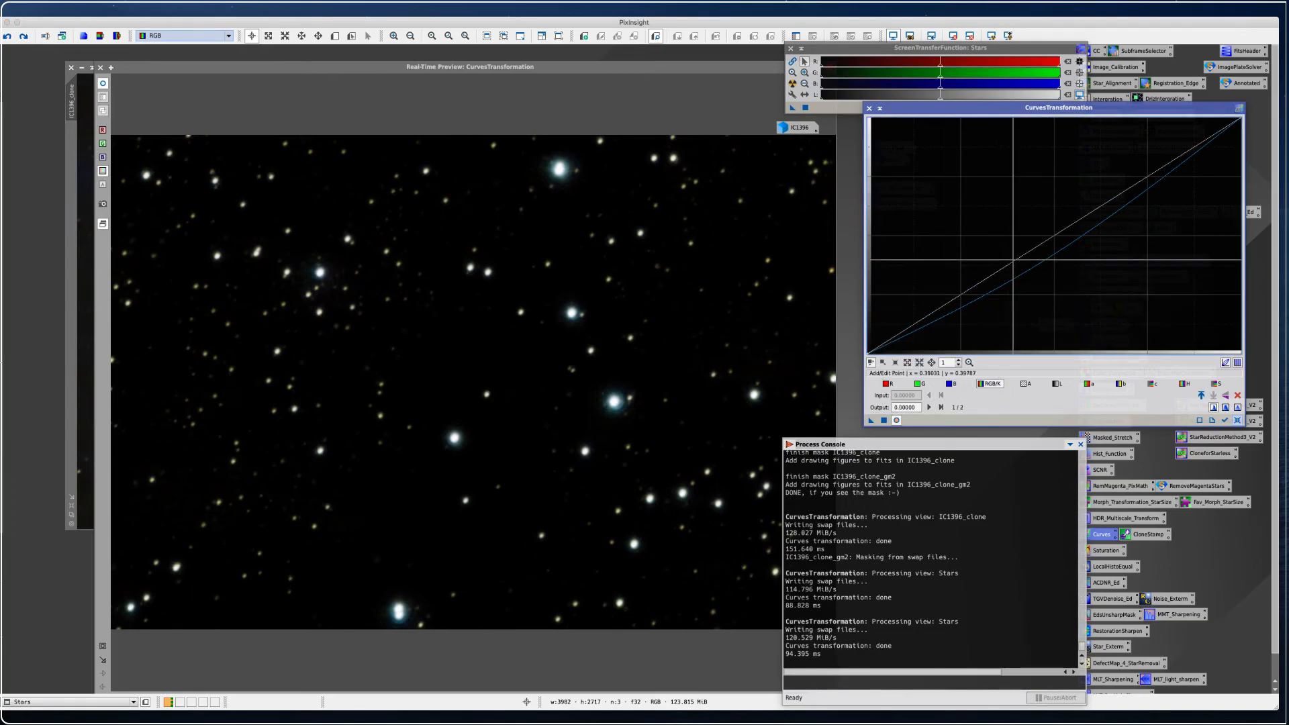
pyautogui.moveTo(1020, 255); pyautogui.dragTo(1068, 297)
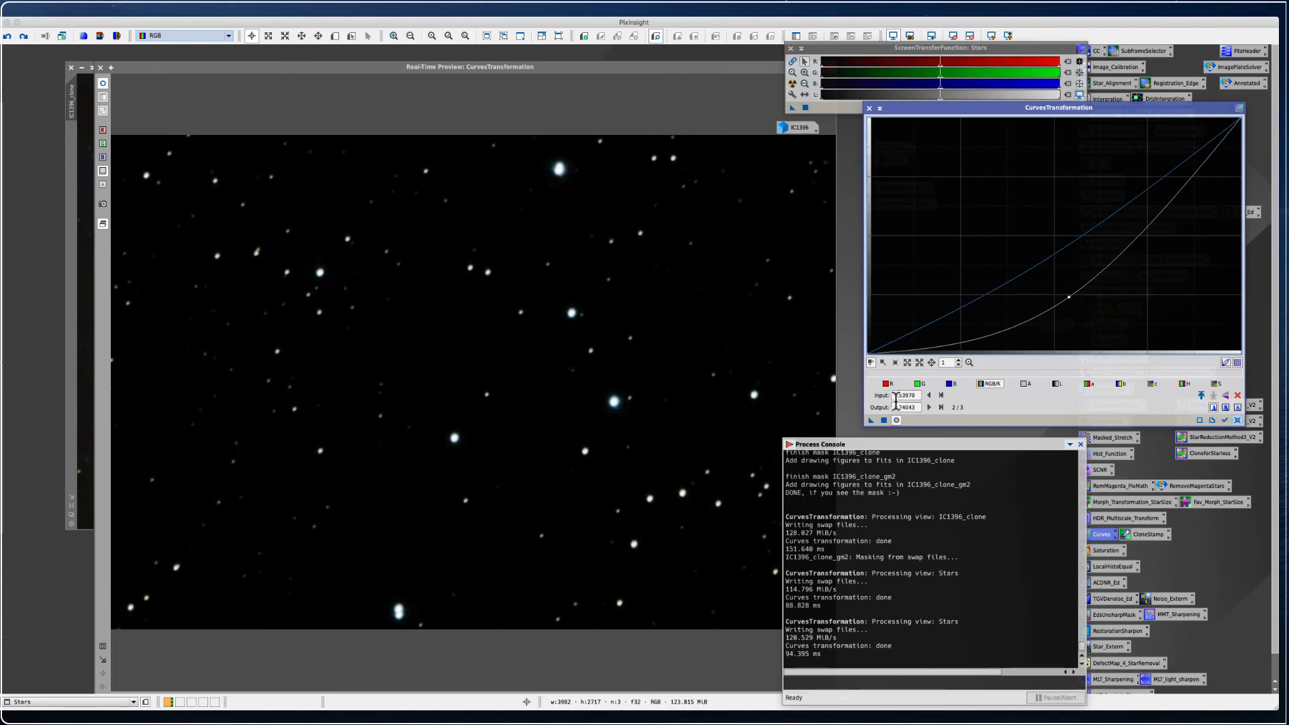
pyautogui.click(884, 421)
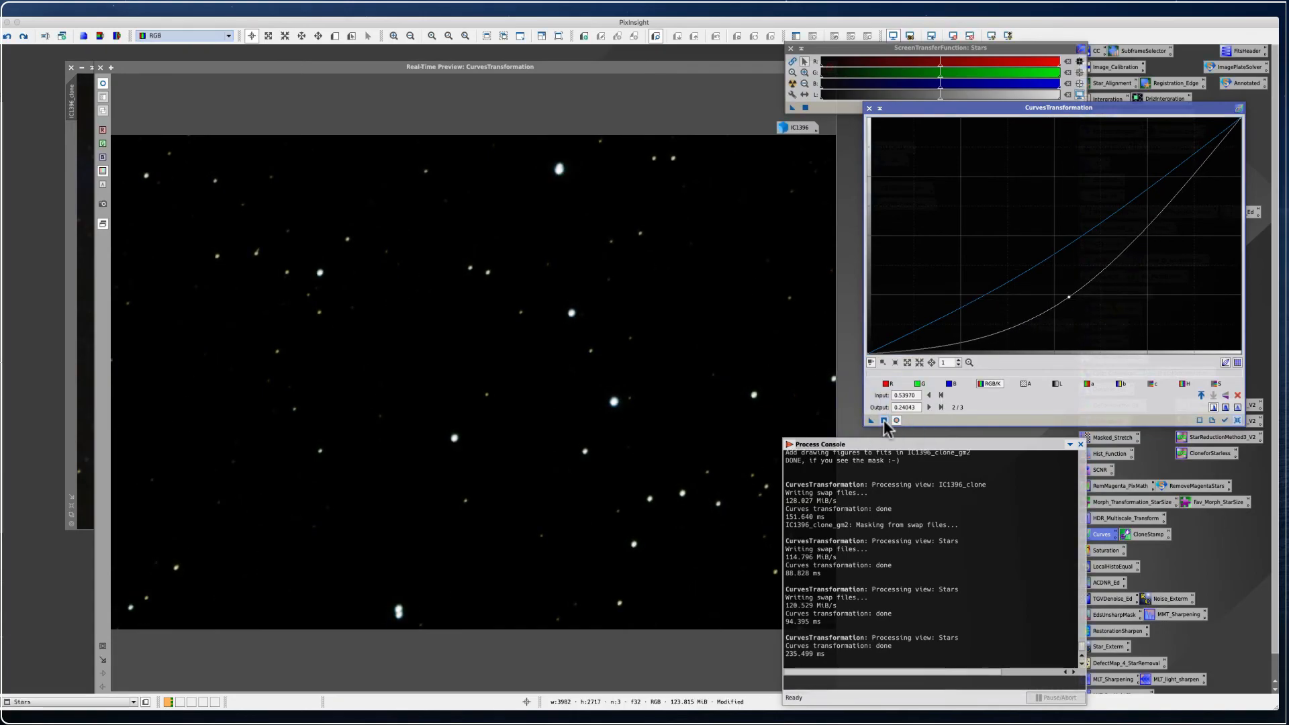
# Raise the saturation curve with a point at about 0.38 input and 0.49 output, apply it to Stars, and close CurvesTransformation
pyautogui.click(1206, 384)
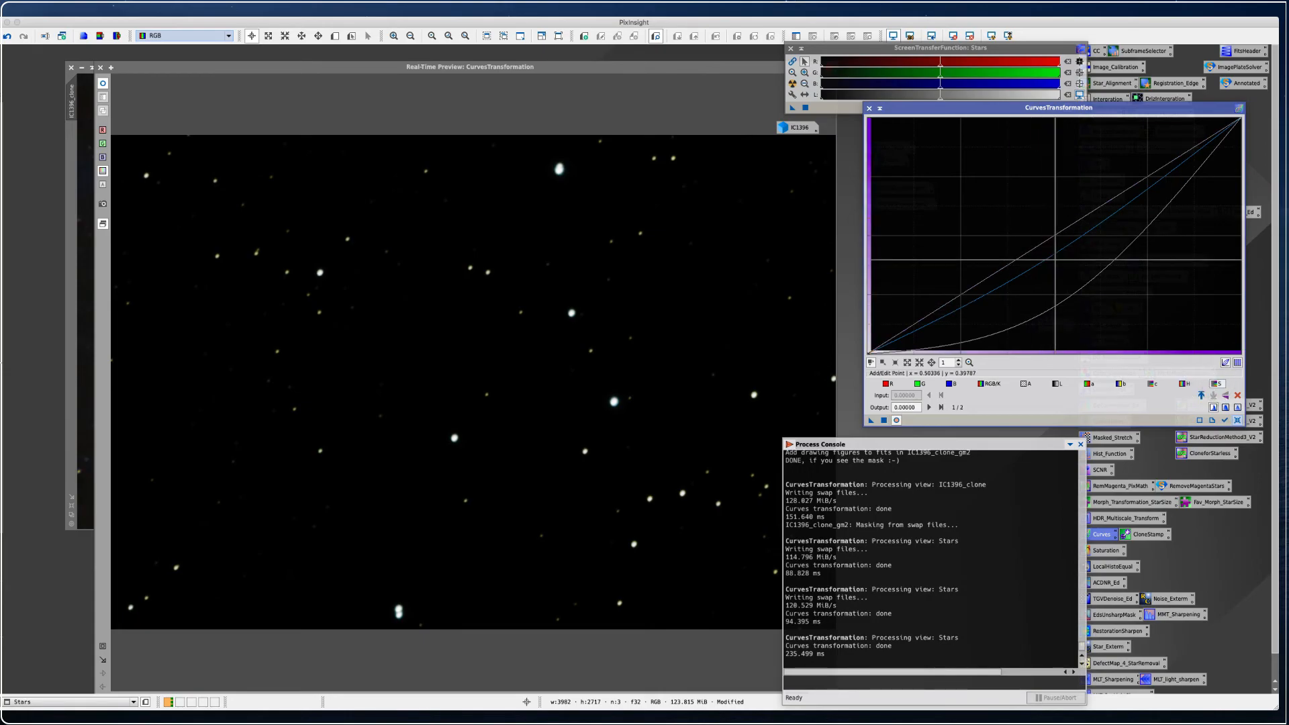
pyautogui.click(1225, 363)
pyautogui.moveTo(1031, 249); pyautogui.dragTo(1009, 238)
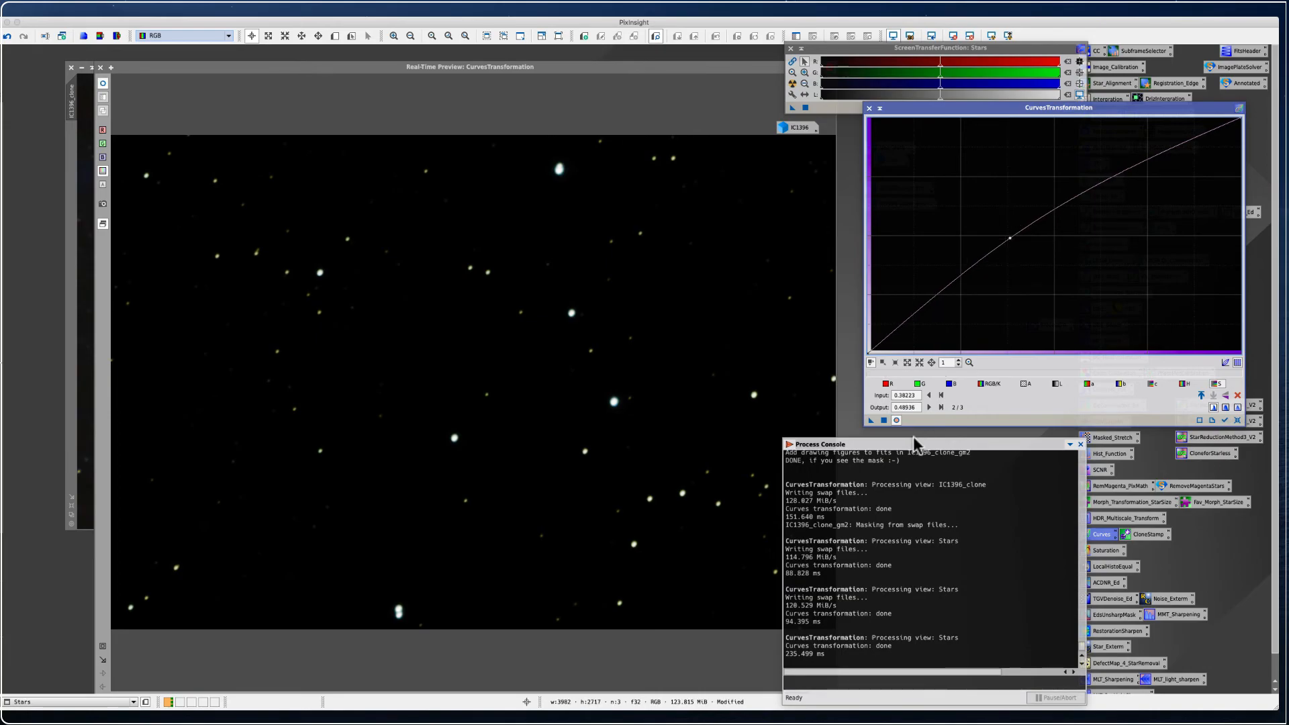
pyautogui.click(884, 421)
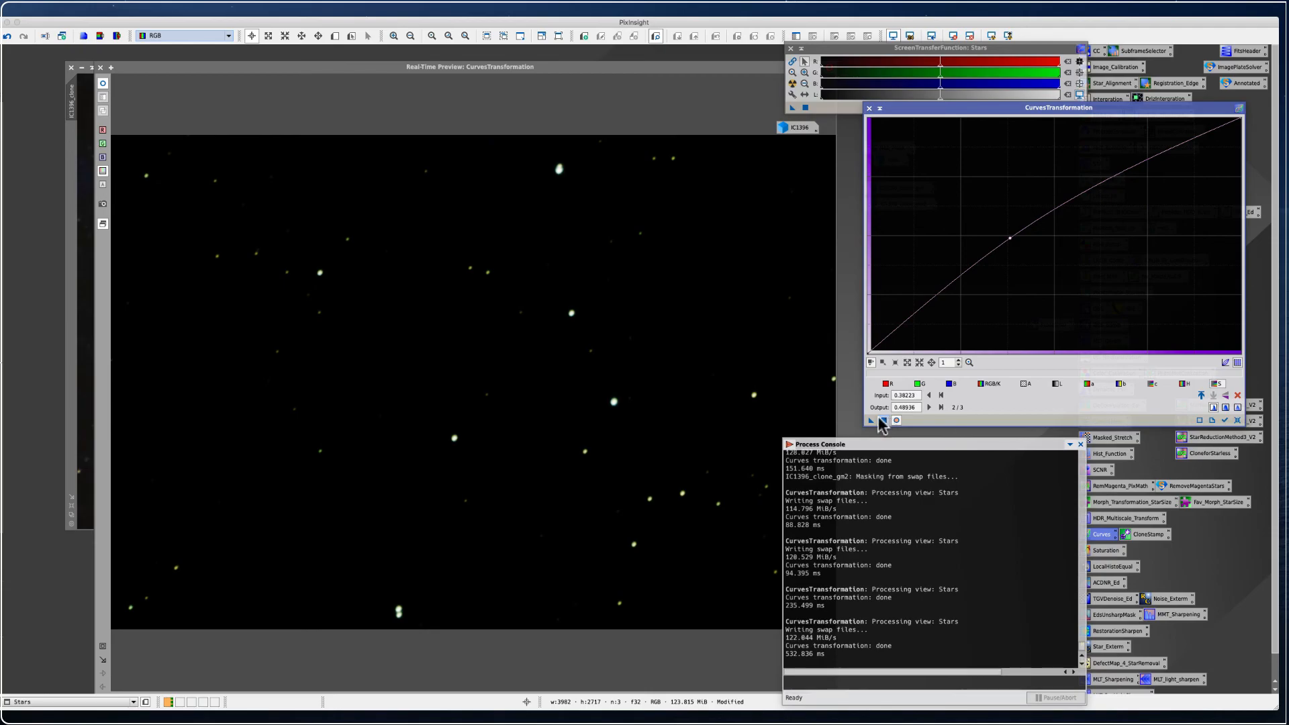
pyautogui.click(870, 108)
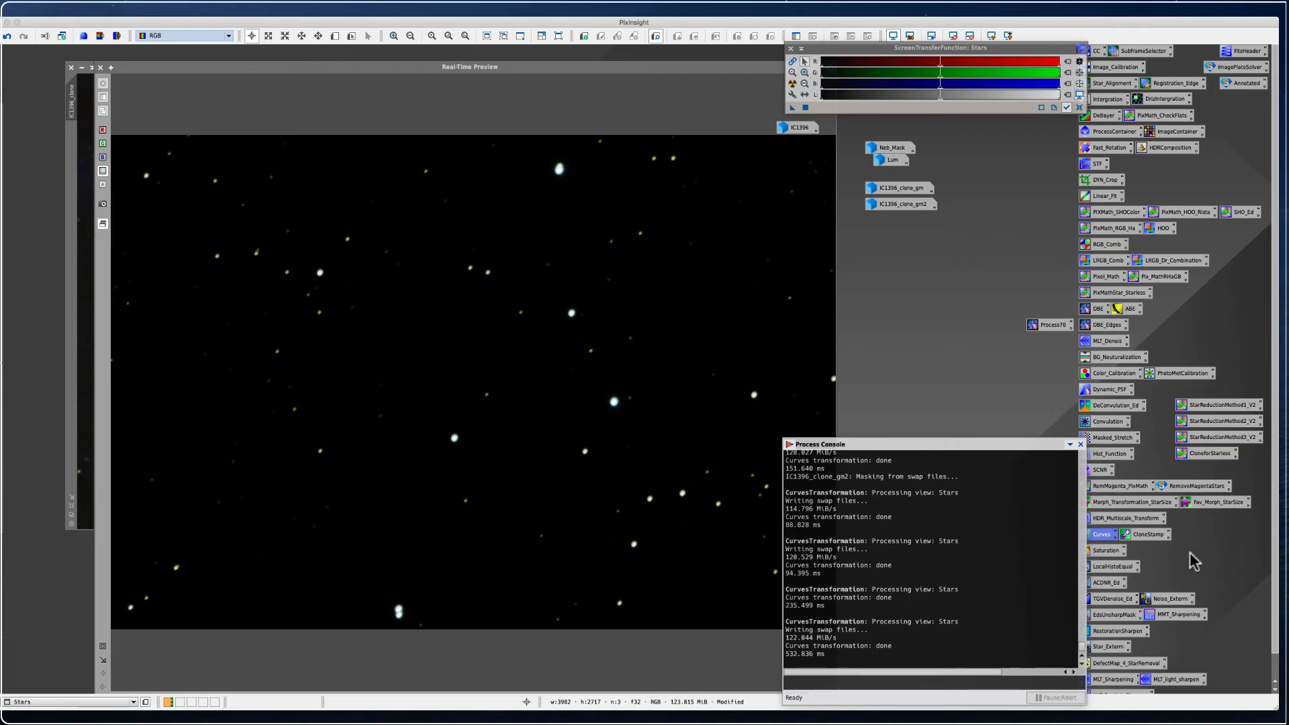
# Open the star-size MorphologicalTransformation preset, give its 5-pixel structuring element a circular shape, and close the real-time preview
pyautogui.doubleClick(1118, 503)
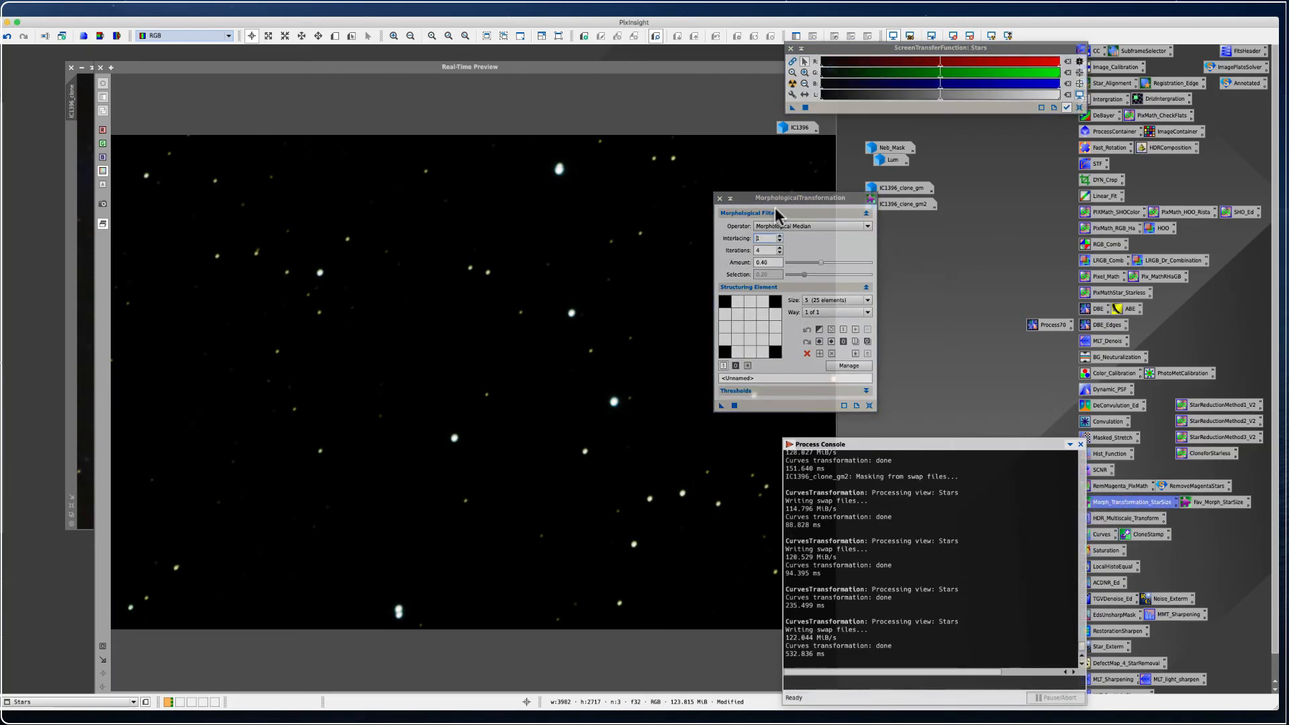
pyautogui.moveTo(751, 196); pyautogui.dragTo(853, 153)
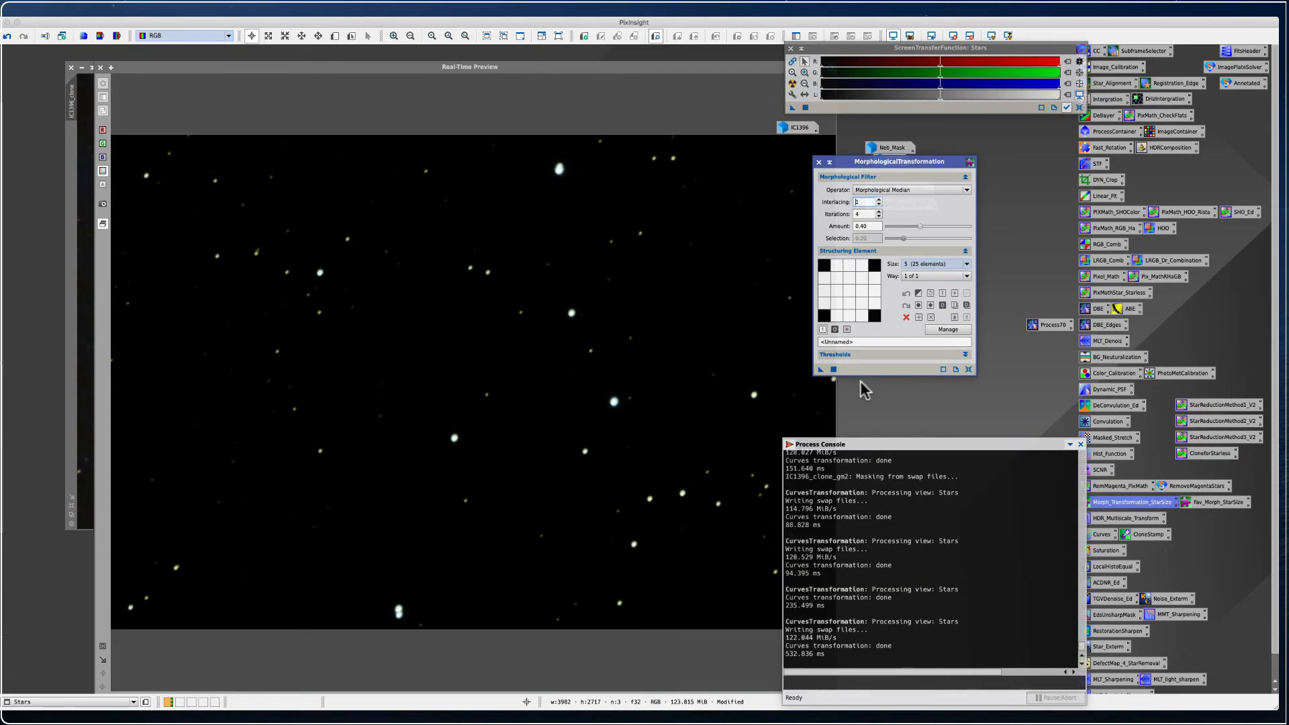
pyautogui.click(930, 306)
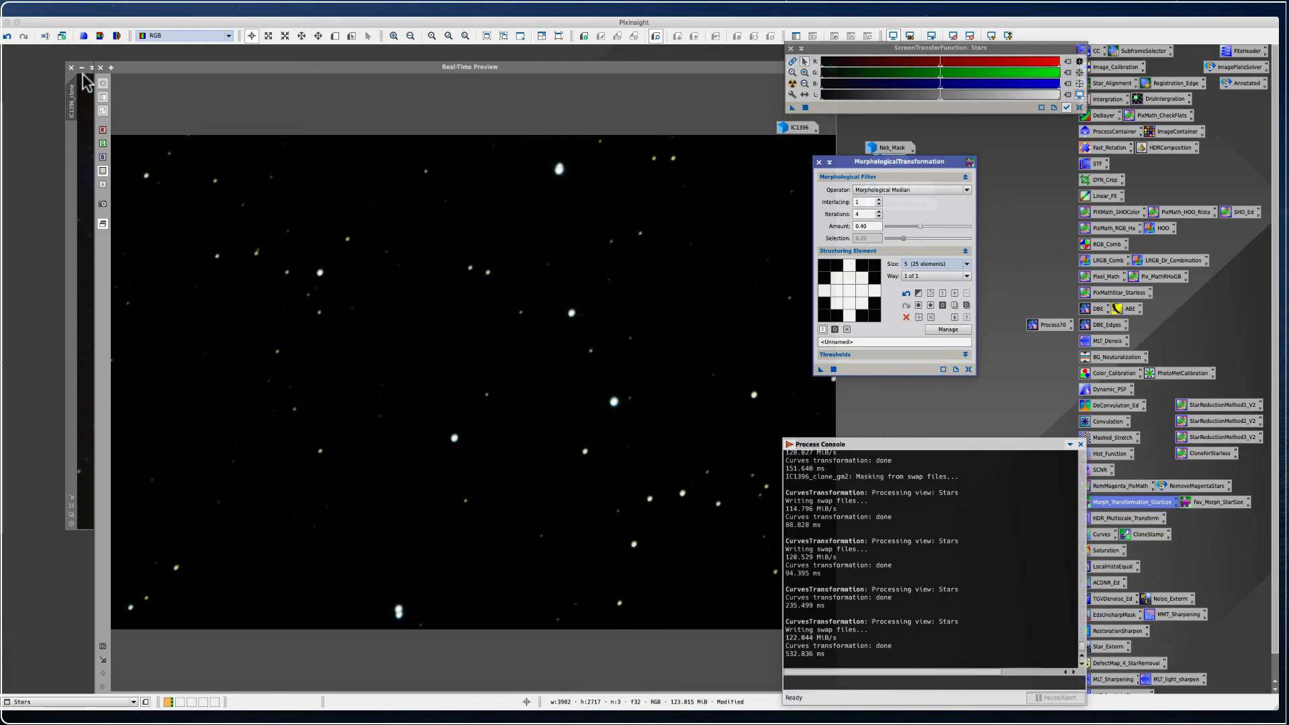
pyautogui.click(101, 68)
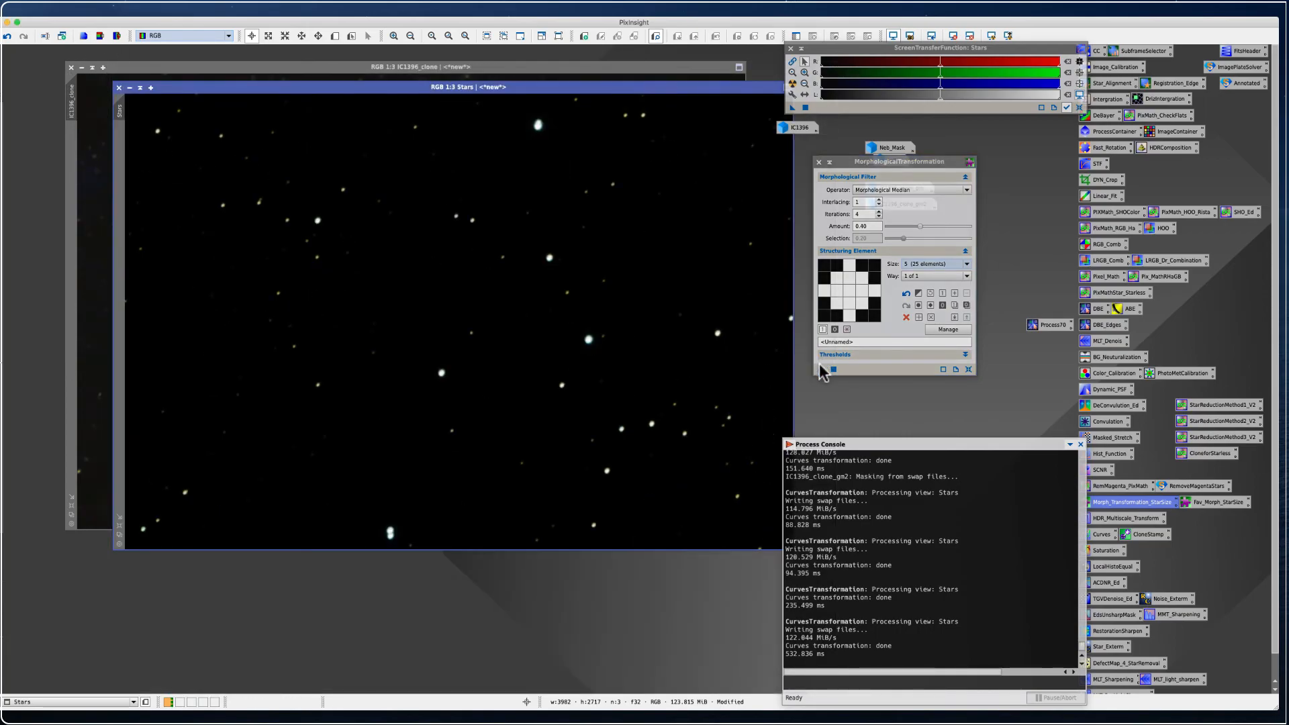
# Apply the Morphological Median transformation to the Stars image twice, and close MorphologicalTransformation
pyautogui.moveTo(819, 369); pyautogui.dragTo(659, 407)
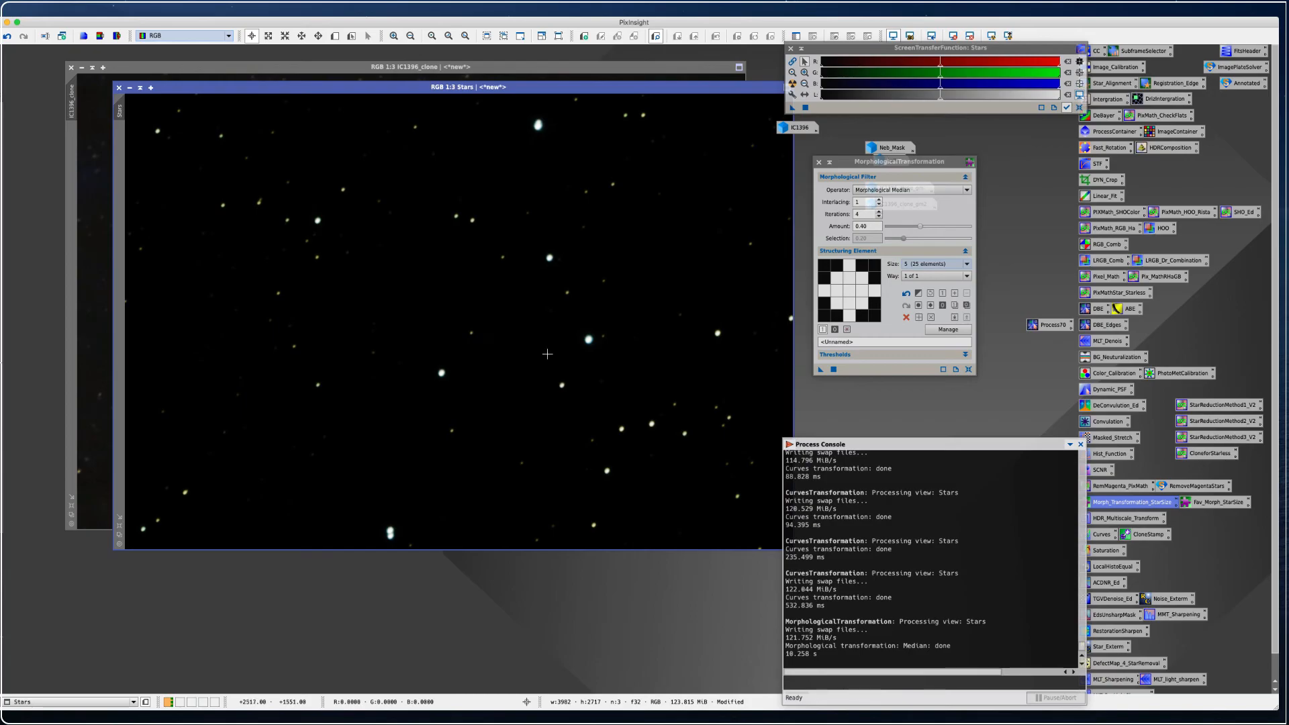
pyautogui.moveTo(817, 369); pyautogui.dragTo(541, 394)
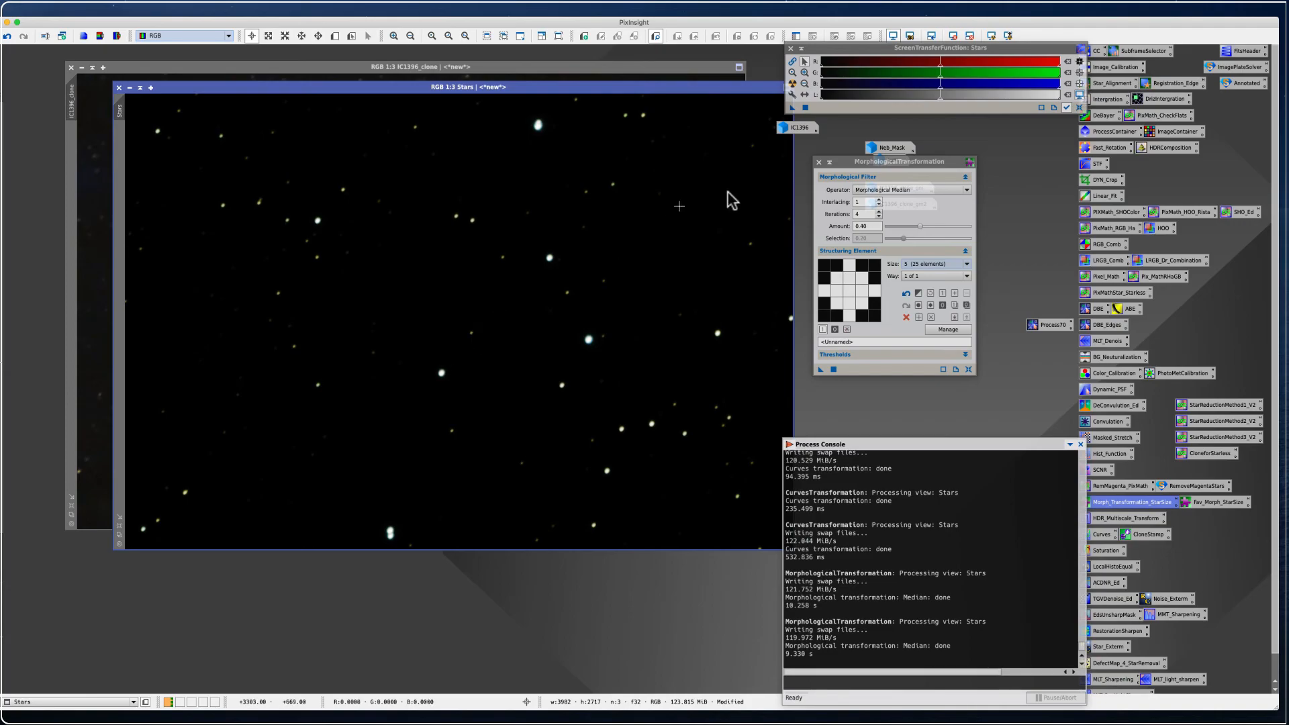
pyautogui.click(818, 163)
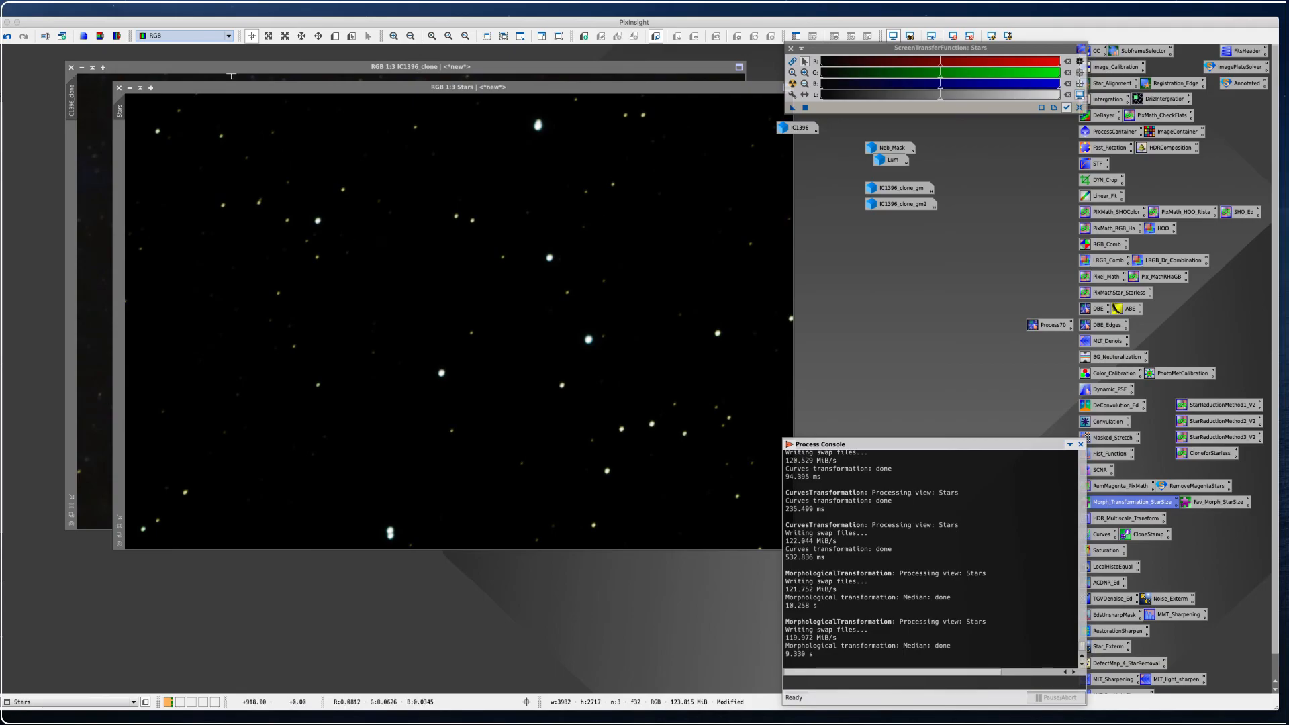
# Rearrange the image windows with IC1396_clone near the workspace's left edge and Stars partly overlapping it
pyautogui.moveTo(254, 92); pyautogui.dragTo(730, 142)
pyautogui.moveTo(129, 68); pyautogui.dragTo(65, 95)
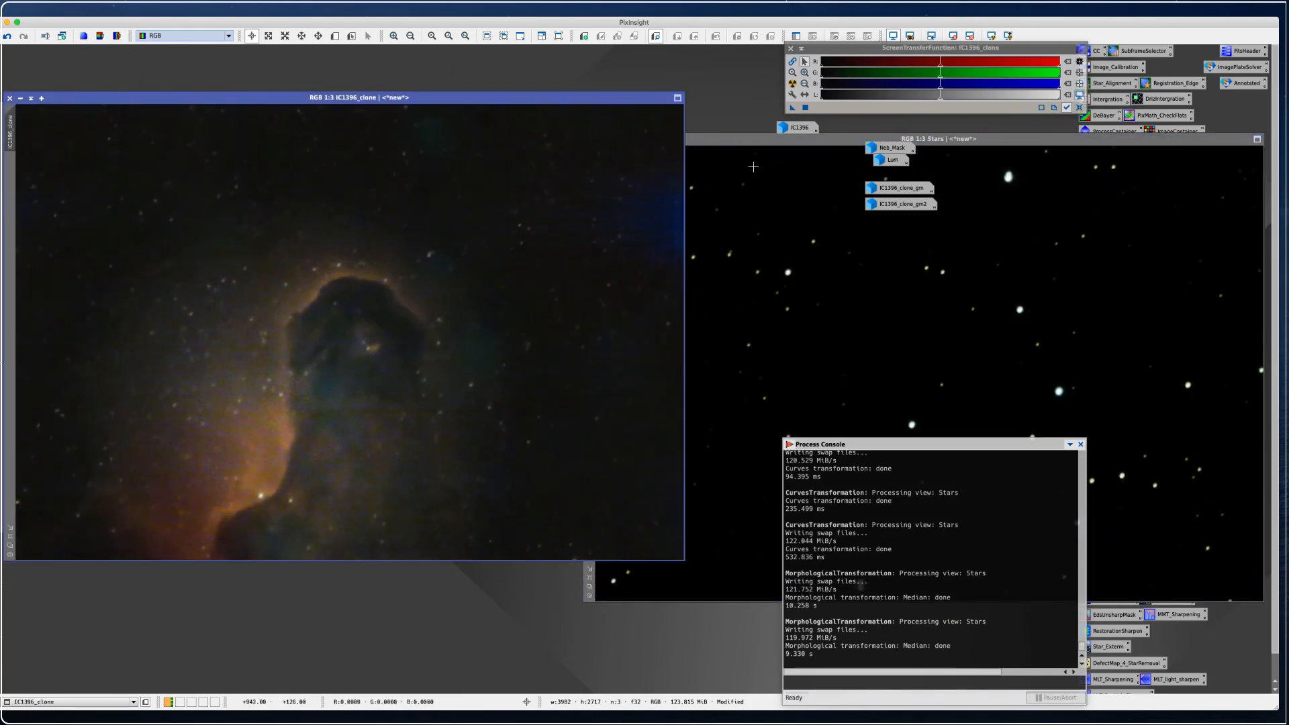
pyautogui.moveTo(856, 141); pyautogui.dragTo(580, 105)
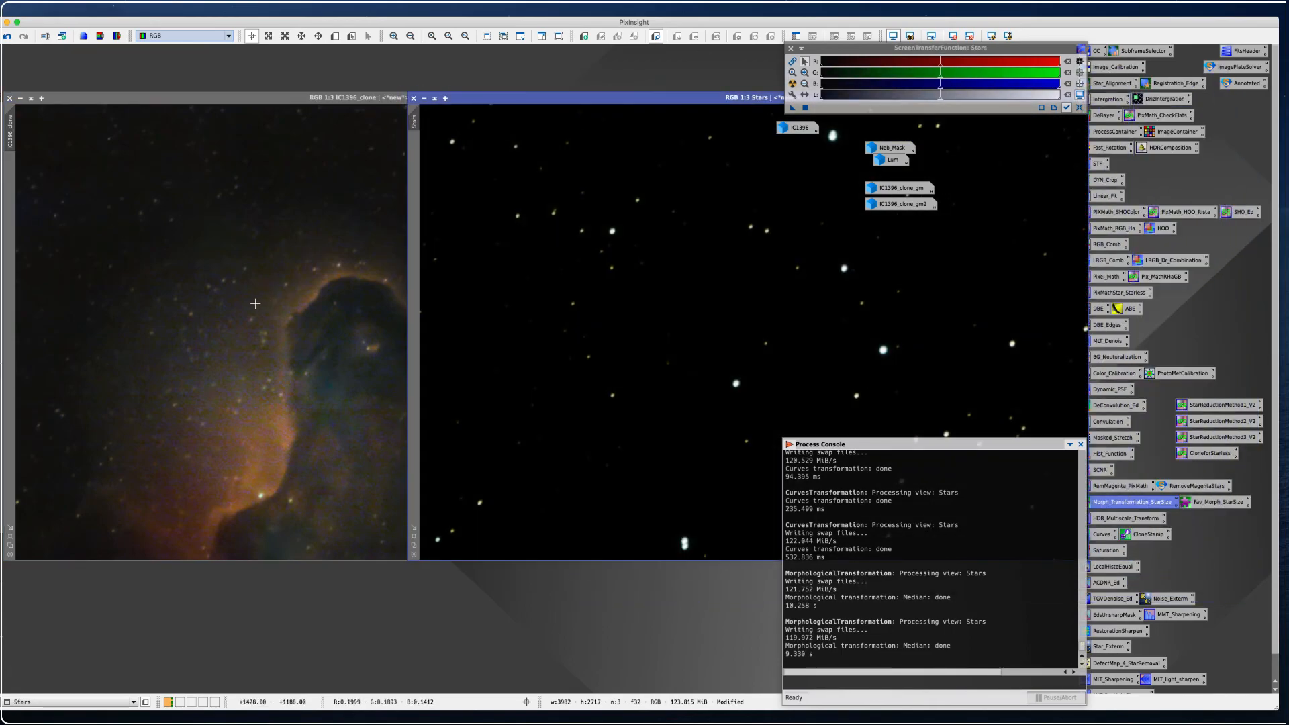
pyautogui.moveTo(567, 98); pyautogui.dragTo(345, 113)
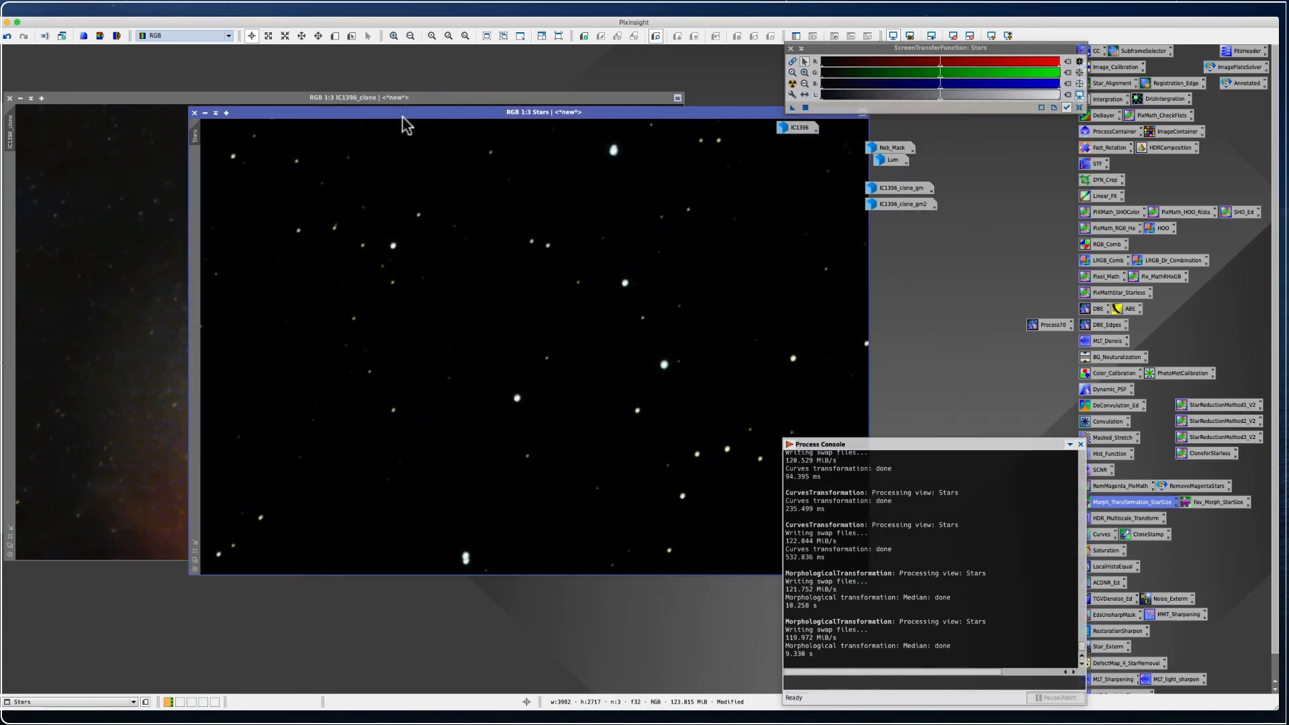
# Open a new PixelMath process and move its window higher over the Stars image
pyautogui.click(242, 6)
pyautogui.moveTo(329, 18)
pyautogui.moveTo(395, 698)
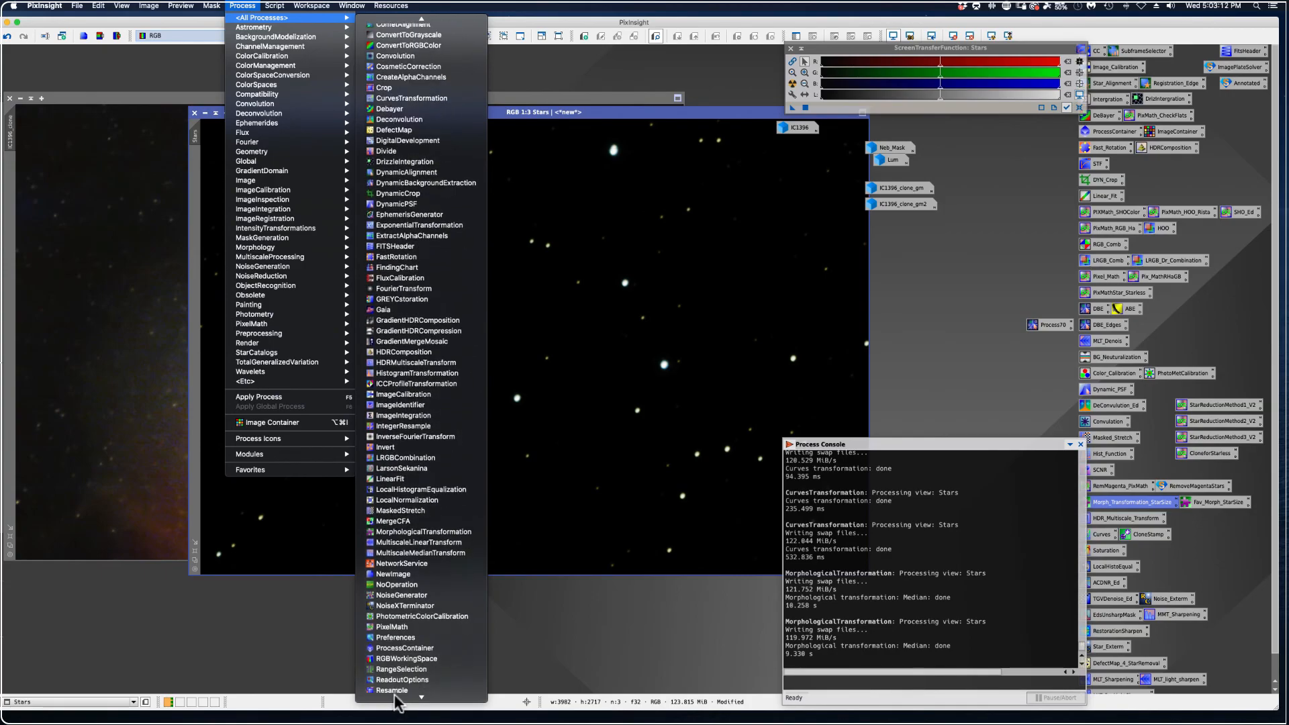
pyautogui.click(396, 618)
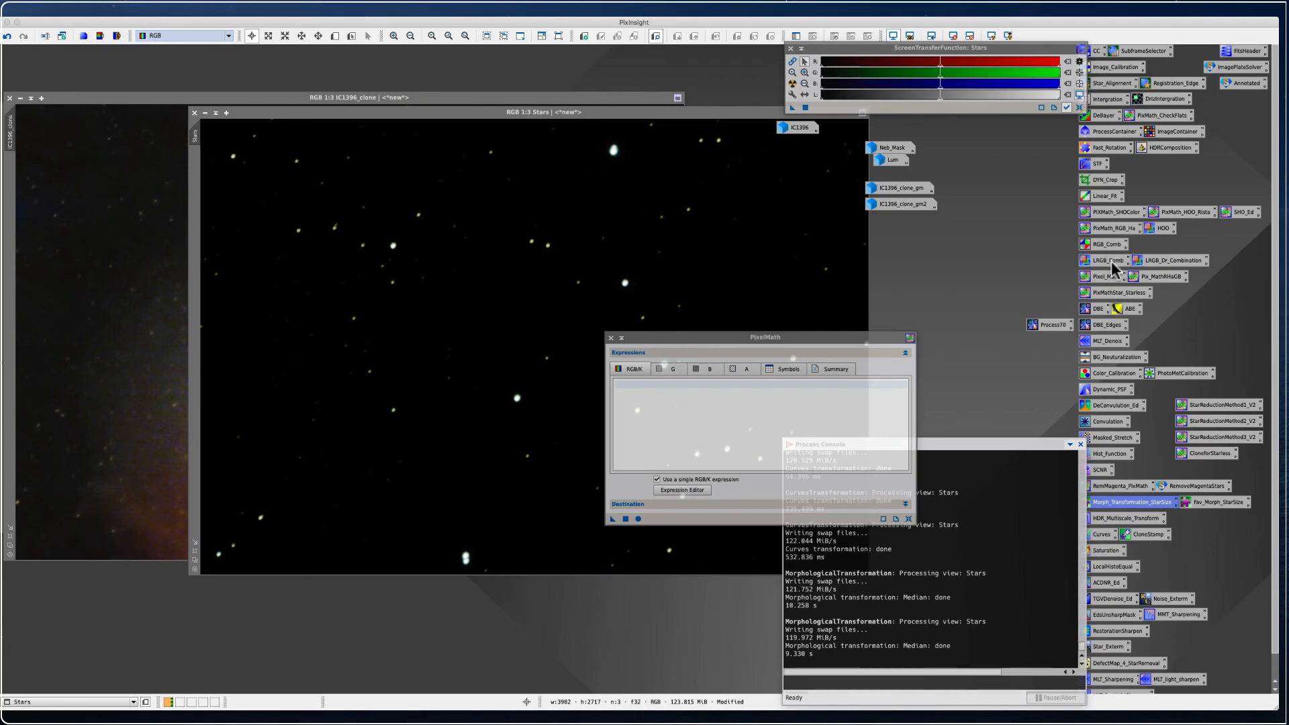
pyautogui.moveTo(663, 344); pyautogui.dragTo(725, 191)
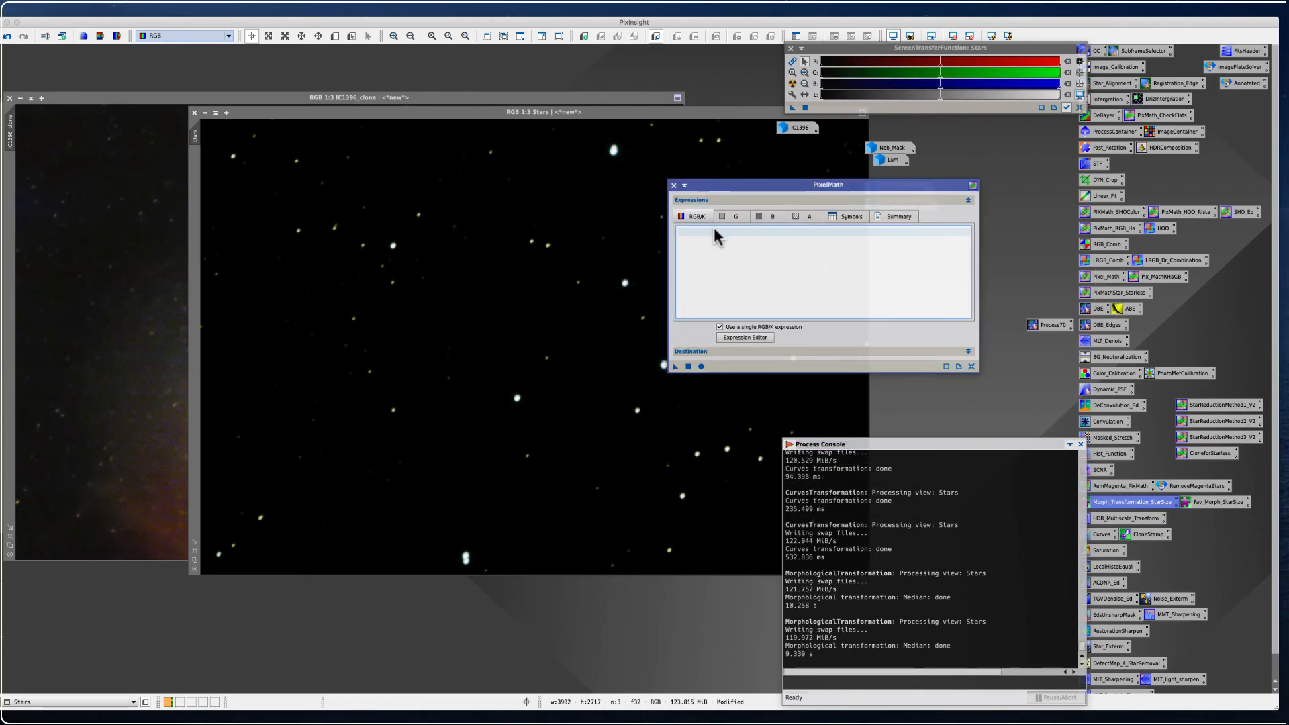
# Build the PixelMath RGB/K expression IC1396_clone+Stars in the expression editor, and expand the destination settings
pyautogui.click(746, 337)
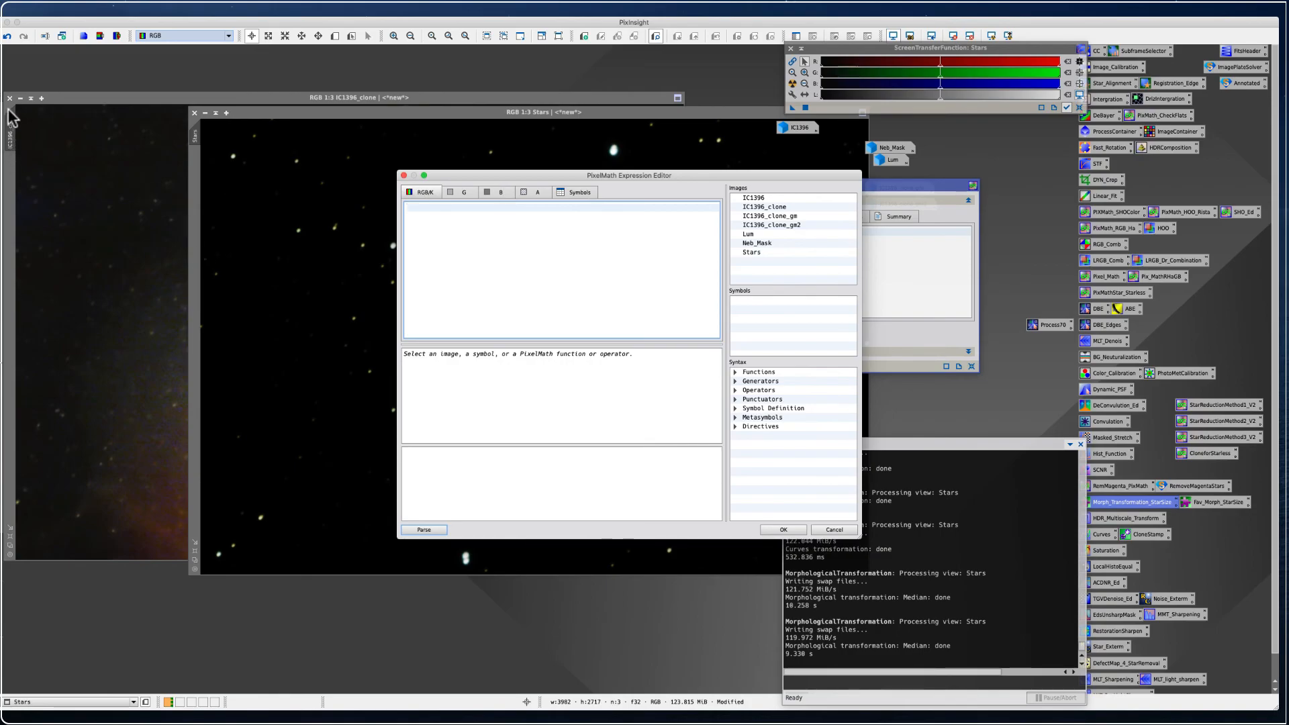
pyautogui.doubleClick(760, 206)
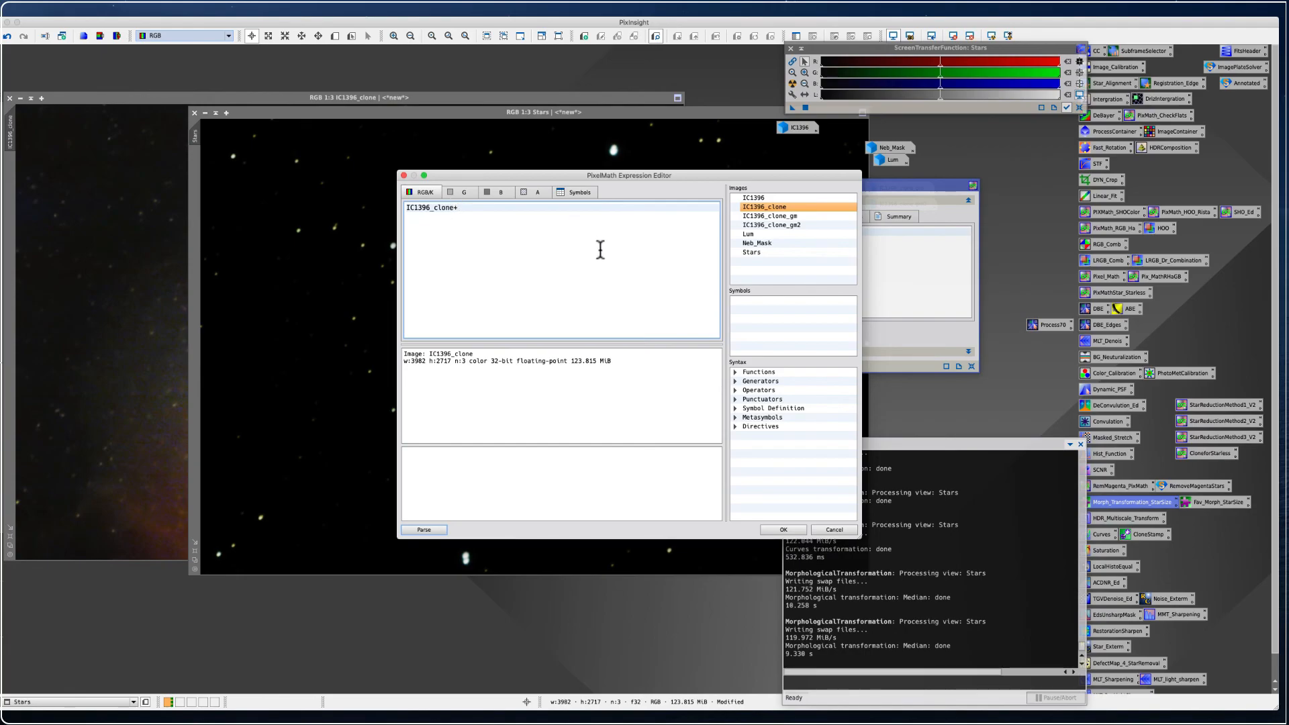
pyautogui.doubleClick(745, 253)
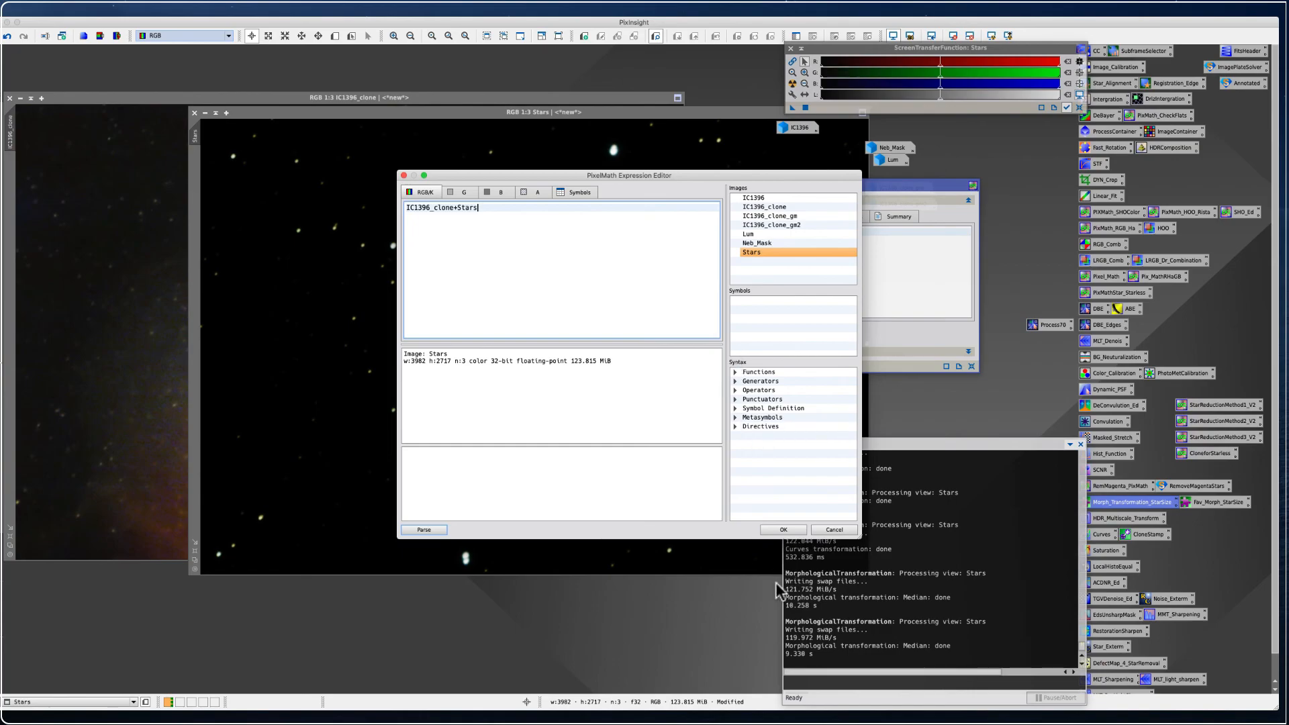
pyautogui.click(782, 530)
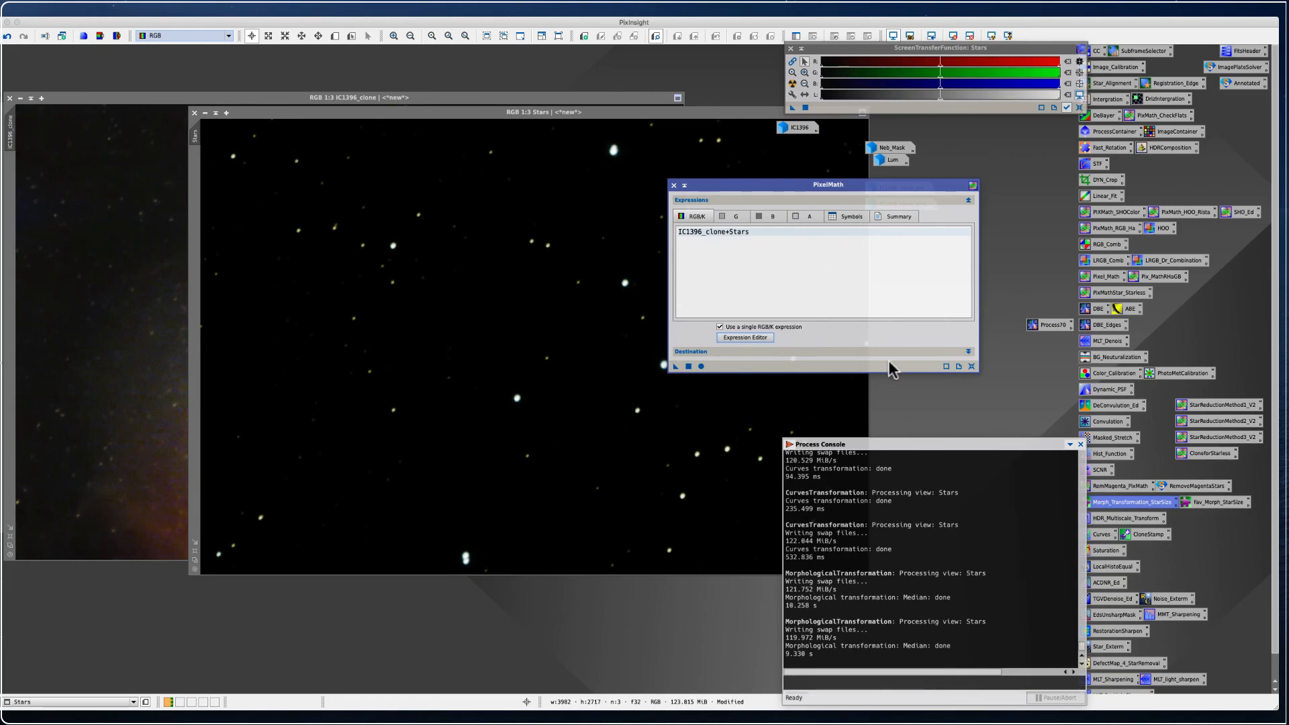
pyautogui.click(968, 351)
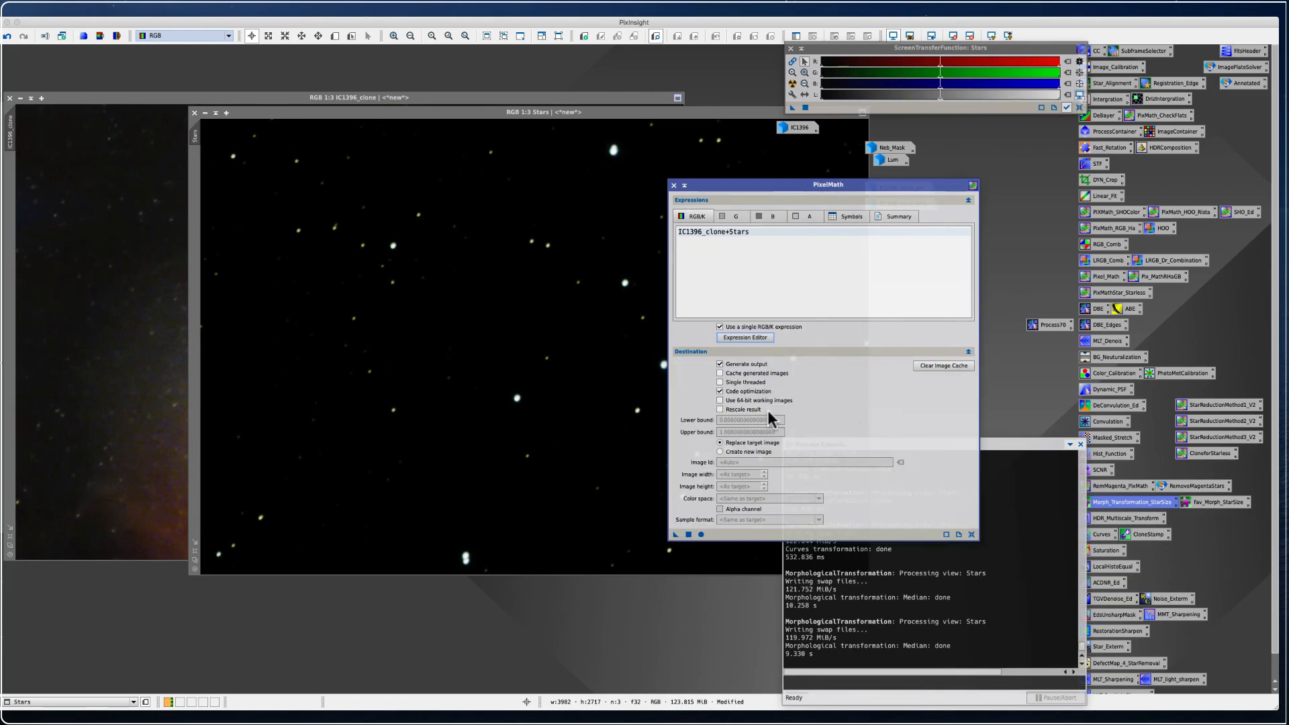
# Set PixelMath to create a new image in RGB Color space, execute it on the Stars image, and close PixelMath
pyautogui.click(721, 452)
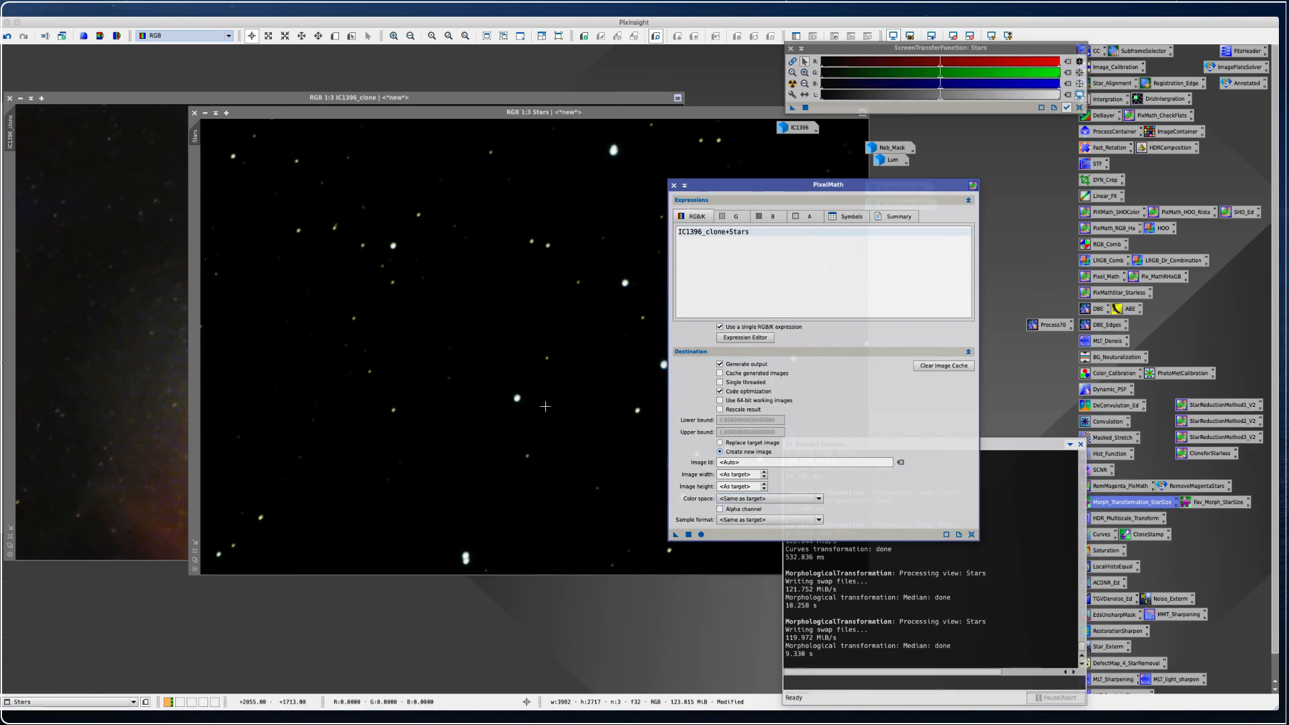
pyautogui.click(766, 498)
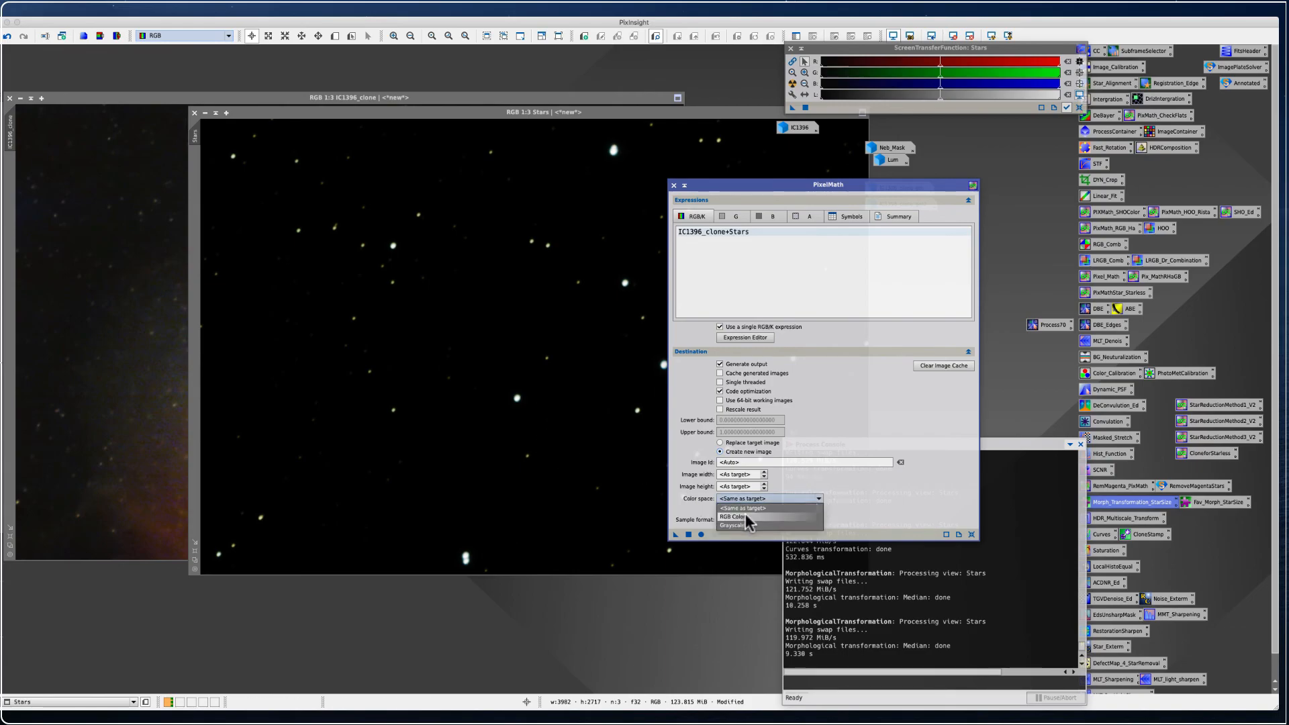
pyautogui.click(732, 526)
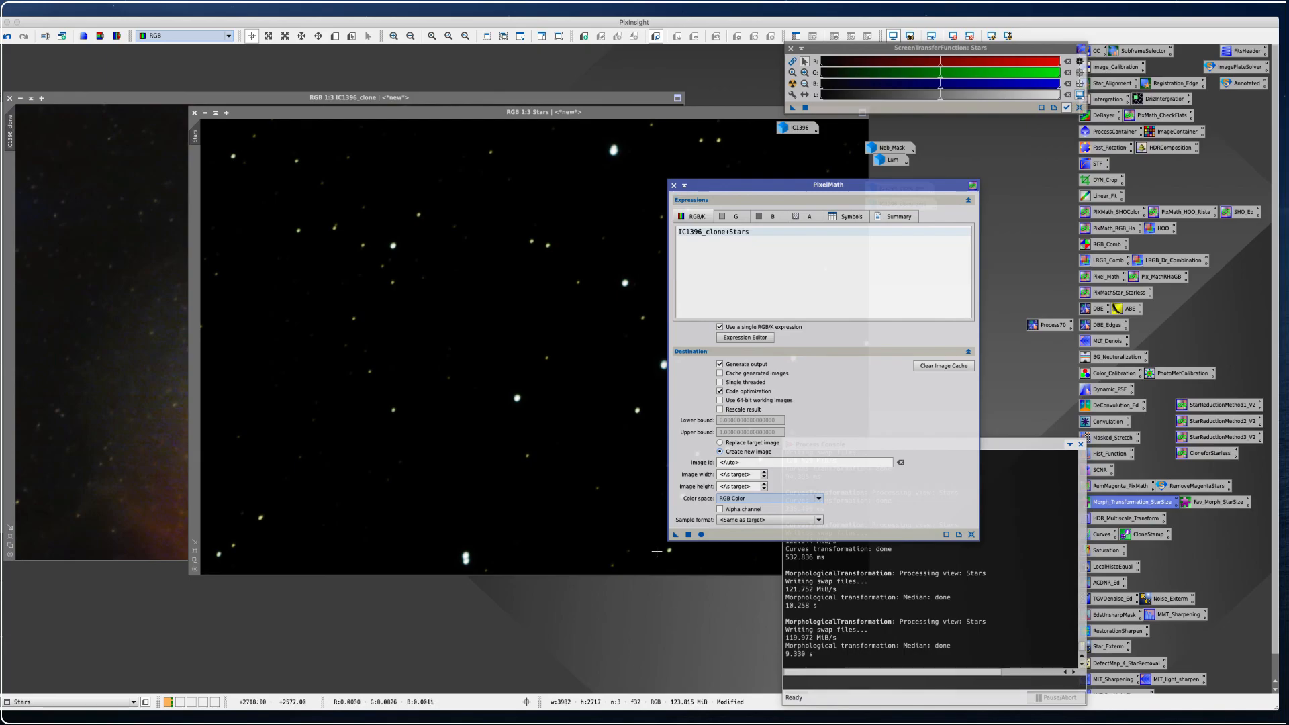
pyautogui.click(672, 533)
pyautogui.moveTo(674, 539); pyautogui.dragTo(374, 397)
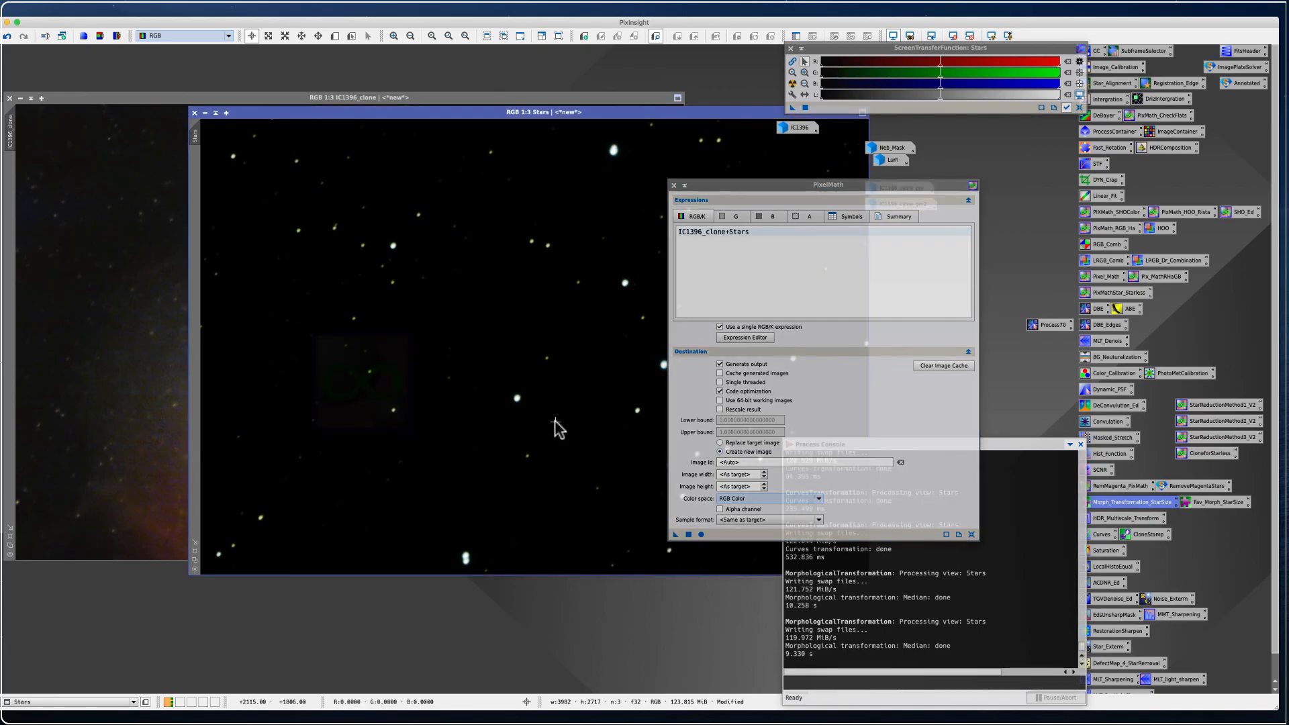
pyautogui.click(674, 185)
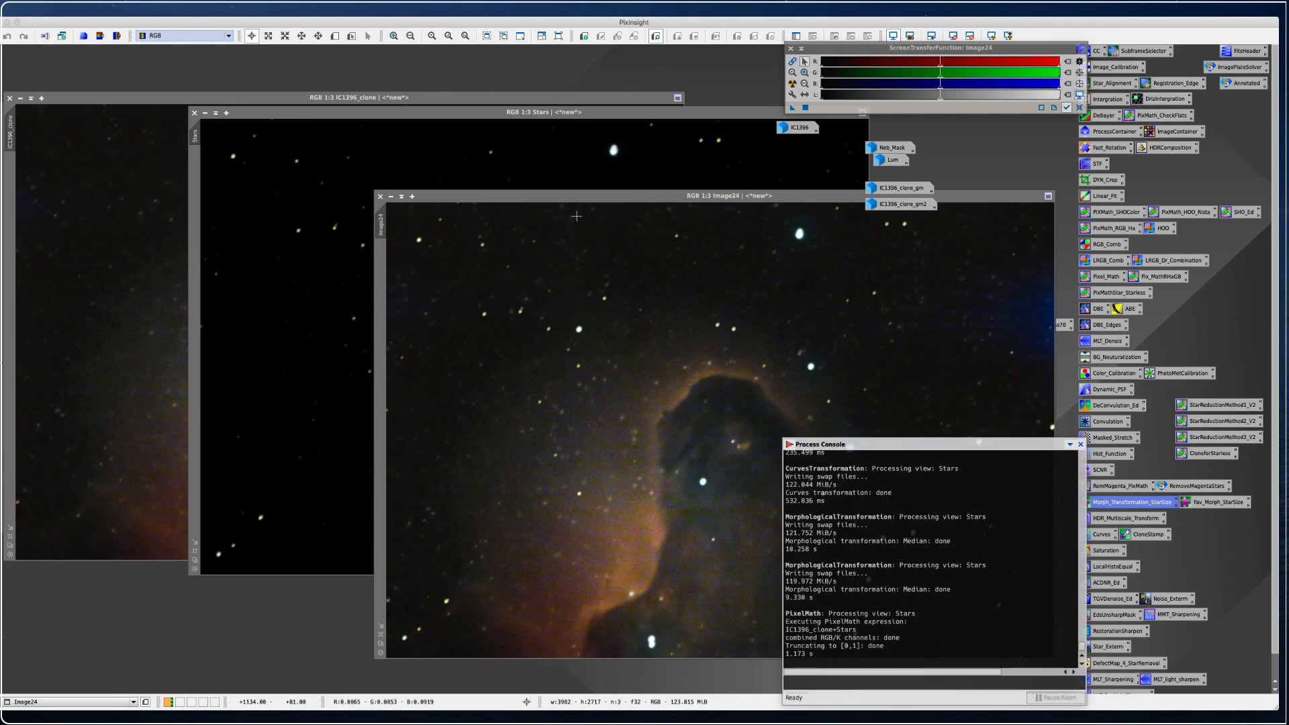
# Iconize Stars and IC1396_clone, park the clone's icon beneath IC1396, and move the combined image near the workspace's upper-left corner
pyautogui.click(204, 113)
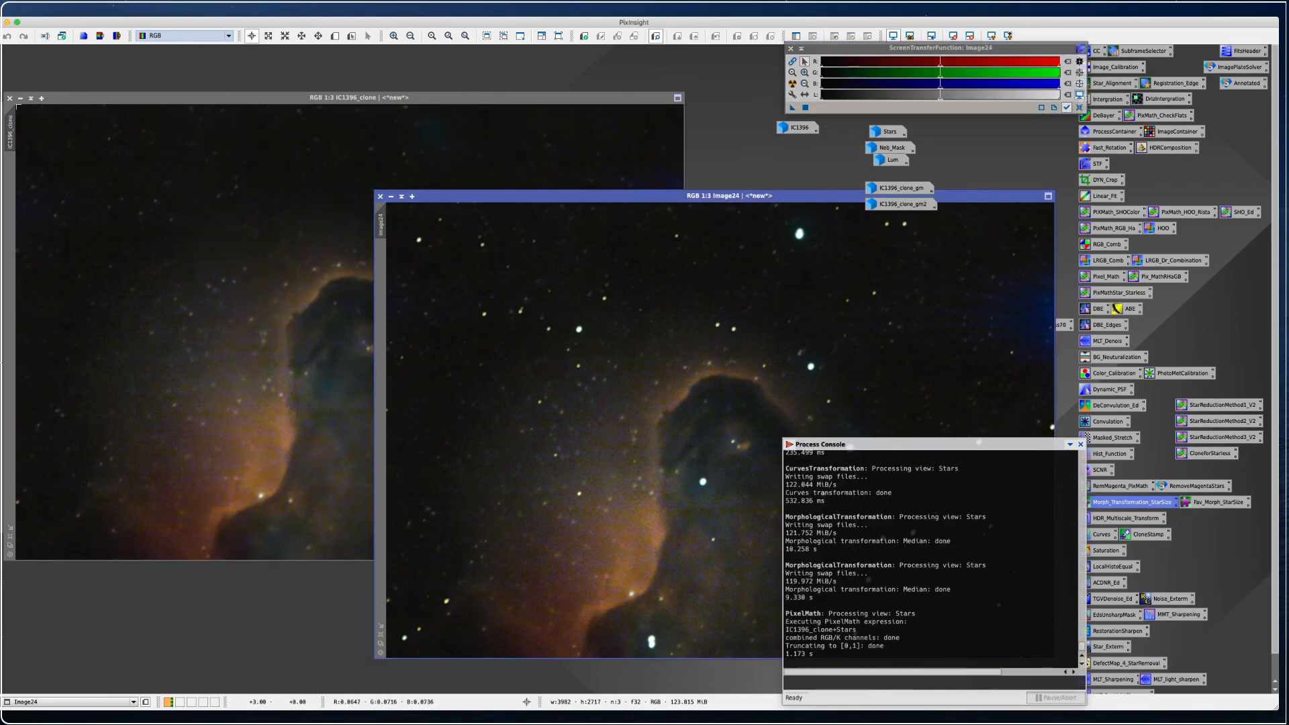
pyautogui.click(21, 98)
pyautogui.moveTo(371, 332); pyautogui.dragTo(800, 146)
pyautogui.moveTo(754, 196); pyautogui.dragTo(292, 82)
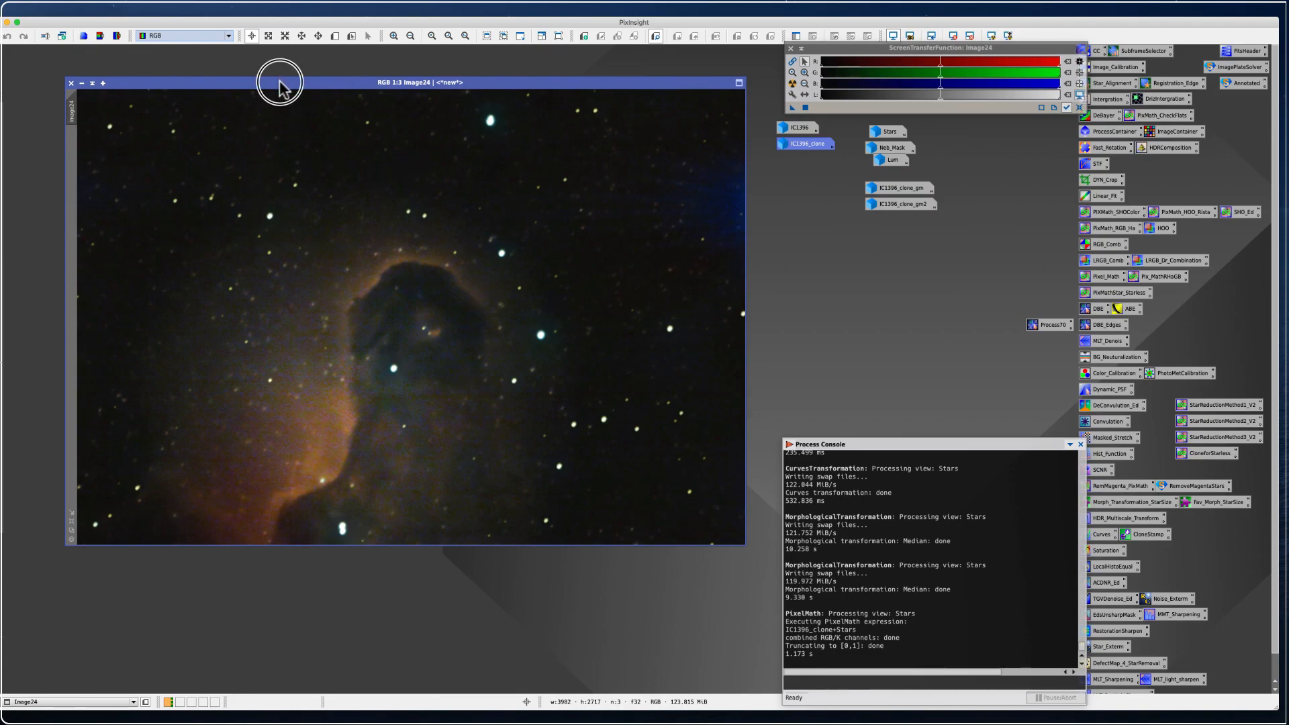
pyautogui.moveTo(279, 80); pyautogui.dragTo(269, 73)
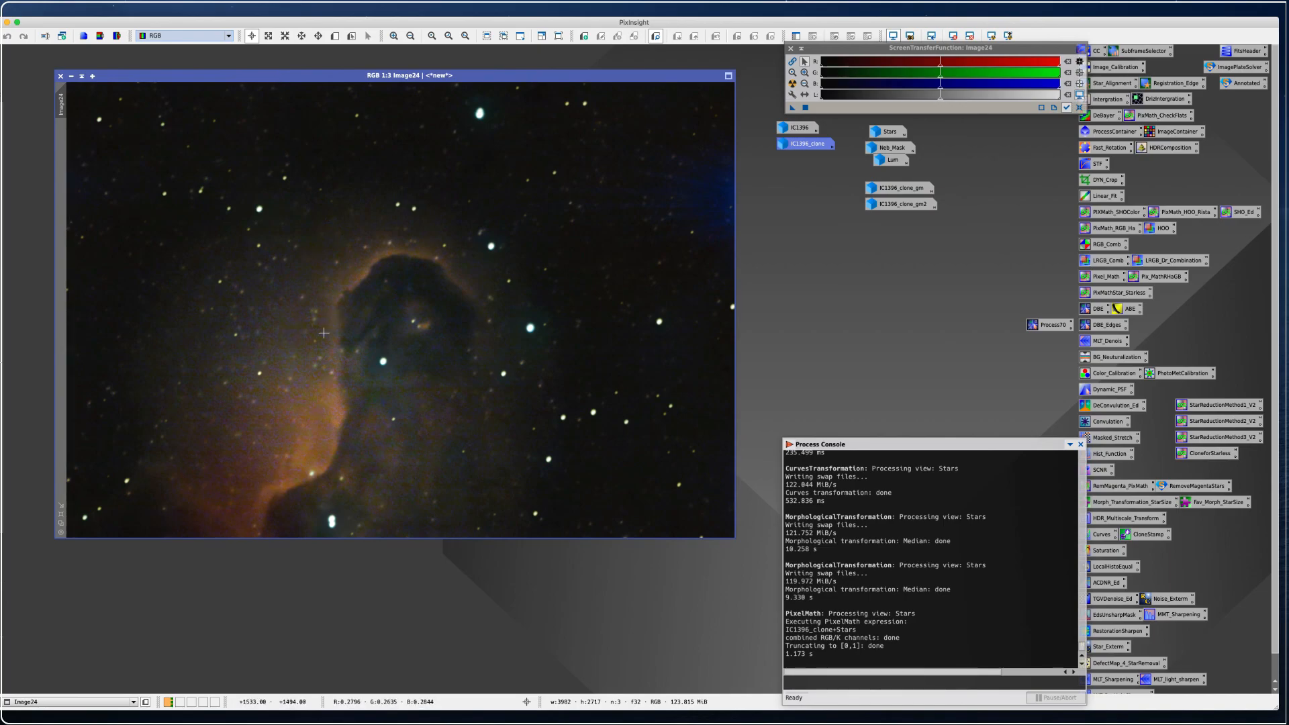
pyautogui.click(313, 457)
pyautogui.moveTo(264, 77)
pyautogui.mouseDown()
pyautogui.moveTo(244, 58)
pyautogui.moveTo(263, 76)
pyautogui.mouseUp()
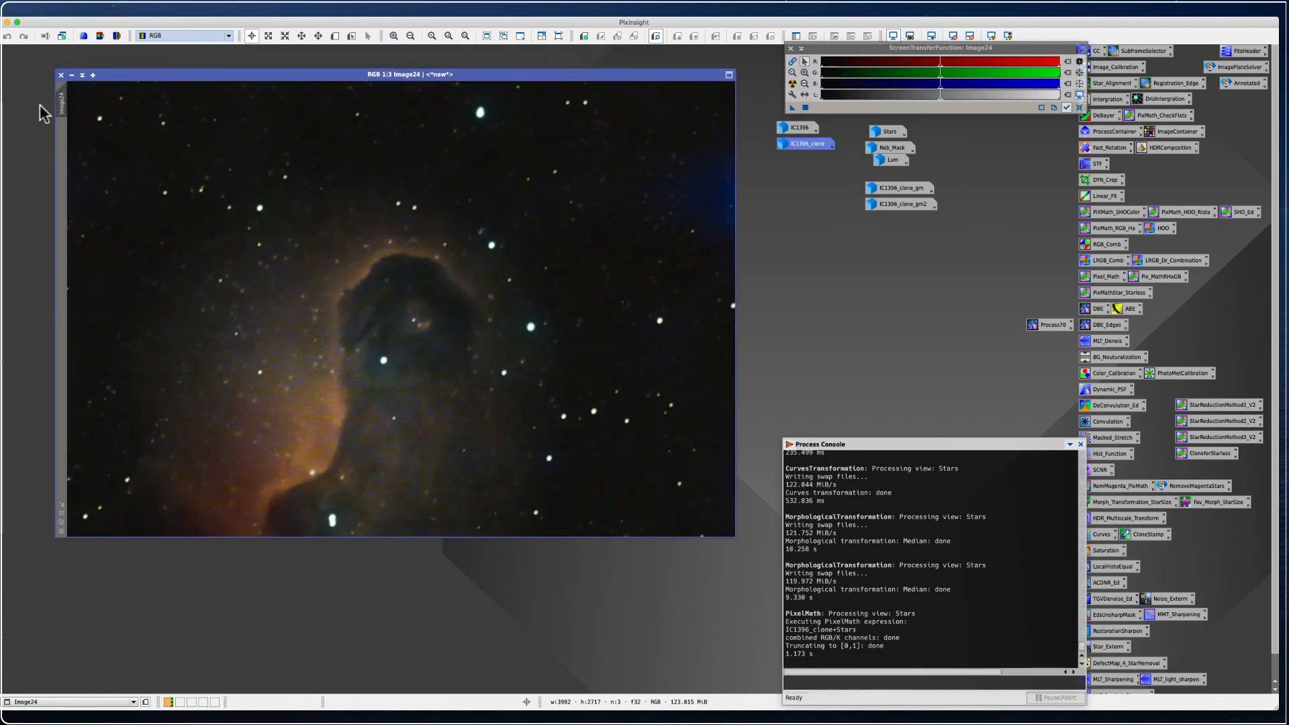
# Change the combined image's identifier to IC1396_Elephant_Trunk
pyautogui.rightClick(58, 104)
pyautogui.click(108, 145)
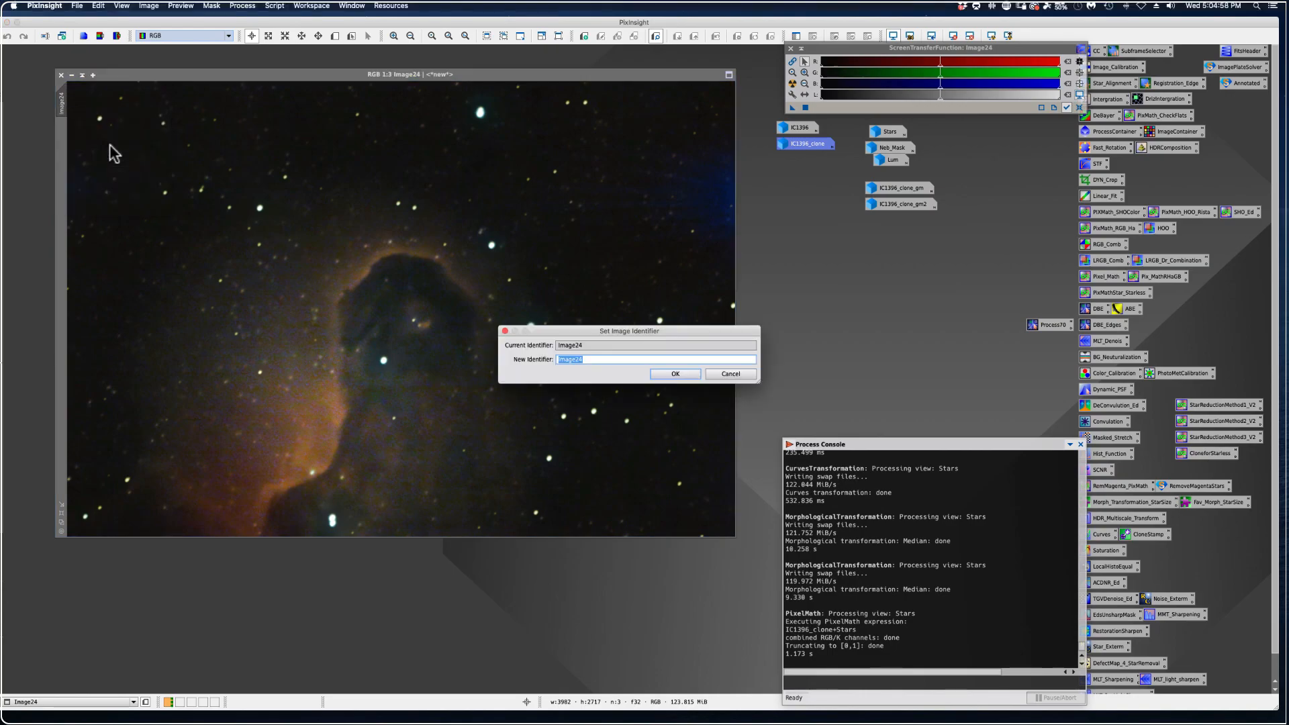
pyautogui.write('IC')
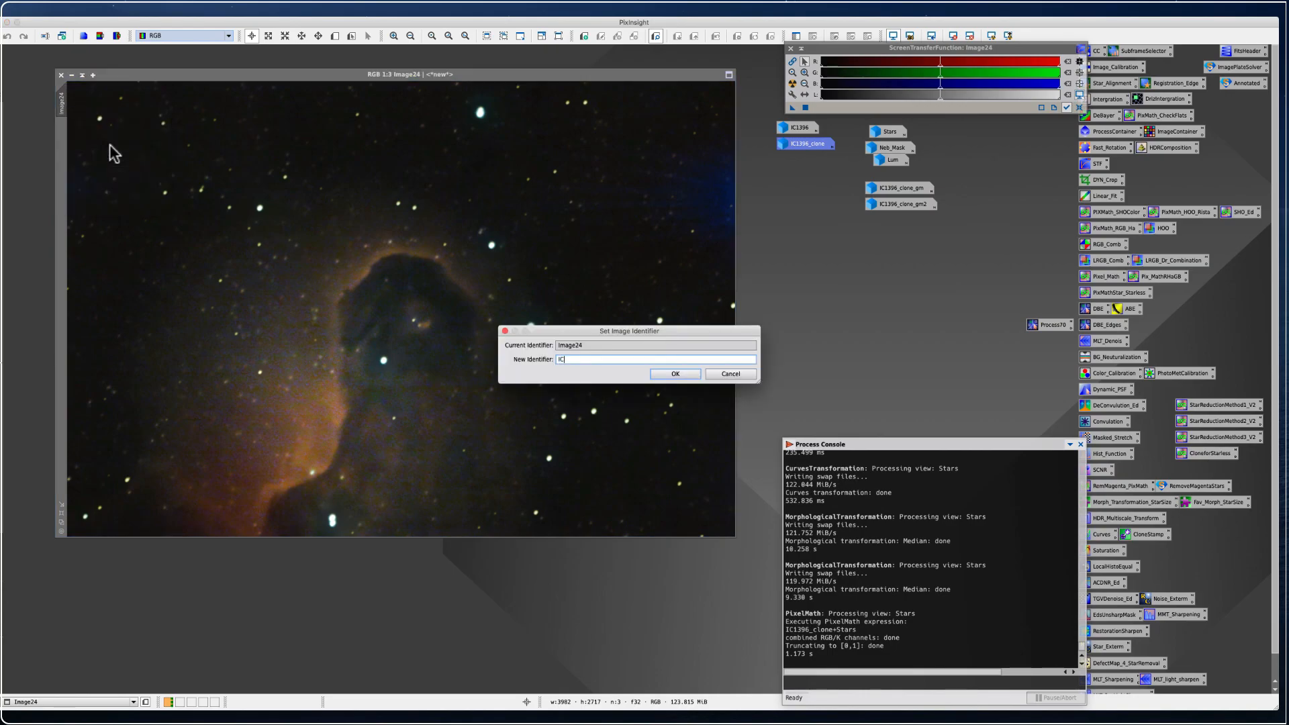
pyautogui.write('1396')
pyautogui.press('BackSpace')
pyautogui.press('BackSpace')
pyautogui.write('rtuin')
pyautogui.press('Return')
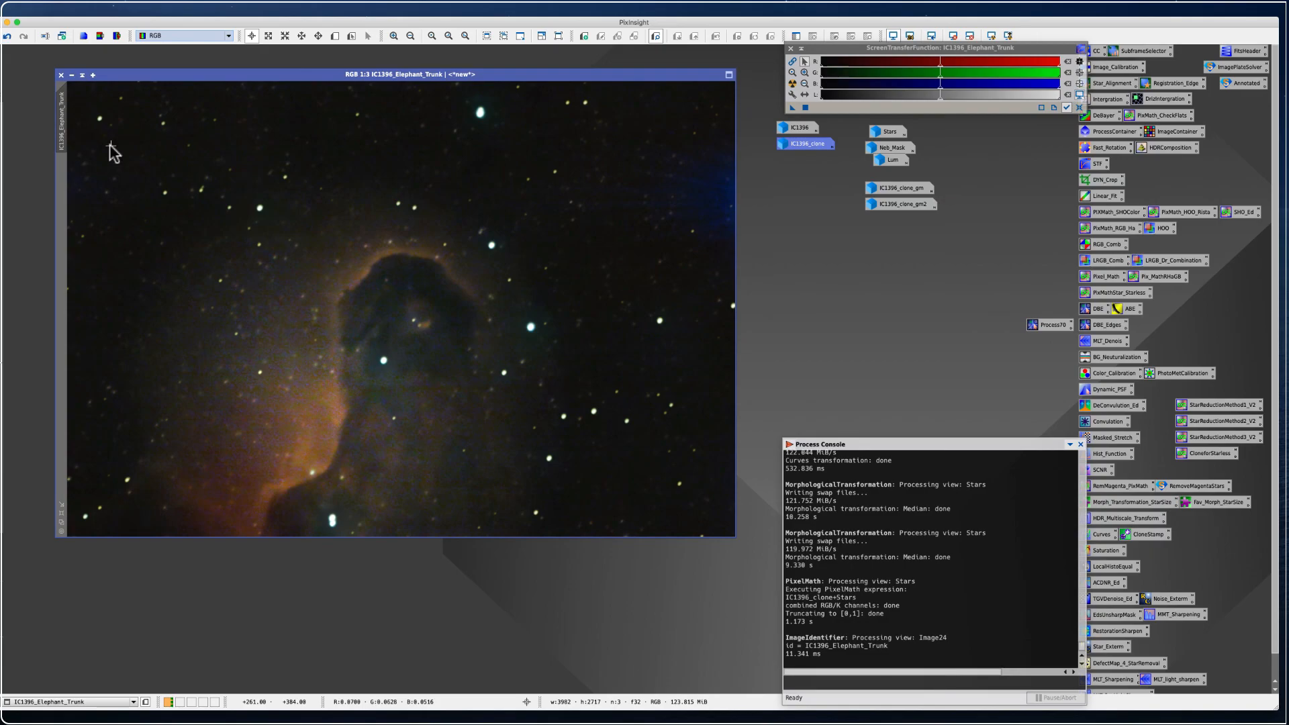
# Save the combined image as IC1396_Elephant_Trunk.tif in ASTRO IV/1-RMA IC1396/RMA, using the 16-bit unsigned integer TIFF format
pyautogui.click(78, 5)
pyautogui.click(103, 95)
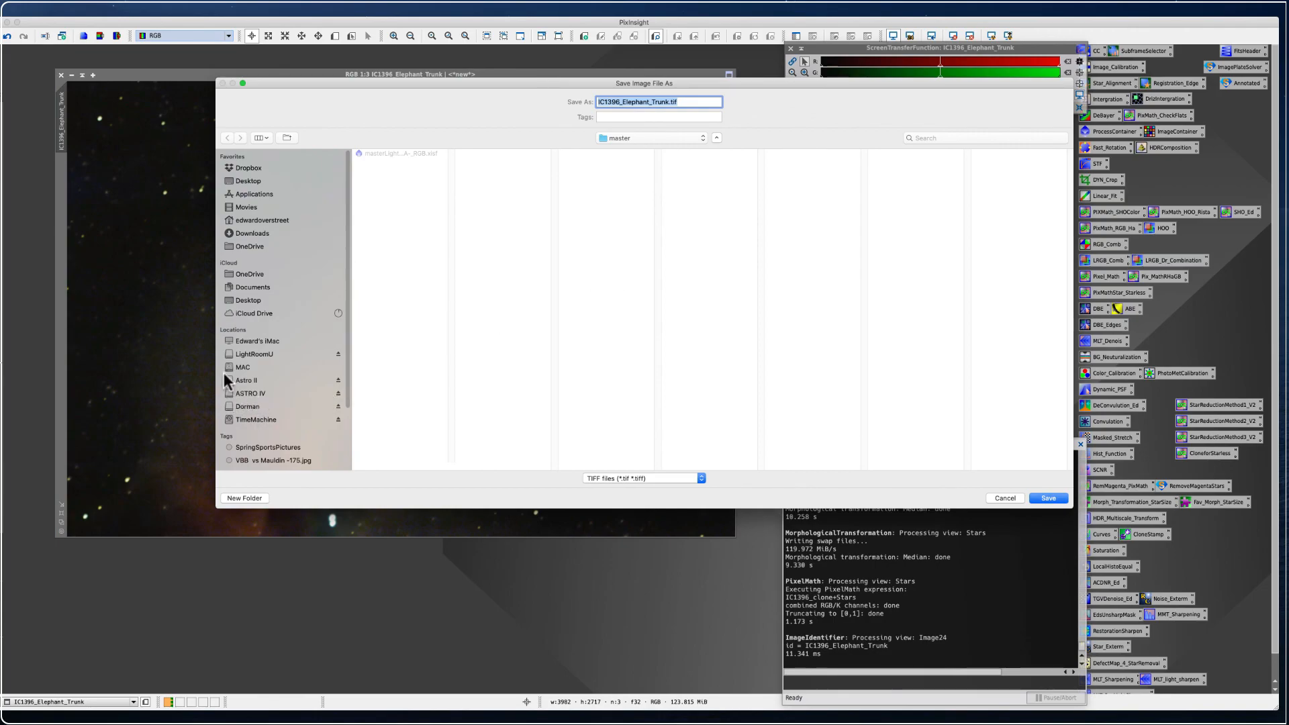
pyautogui.click(247, 392)
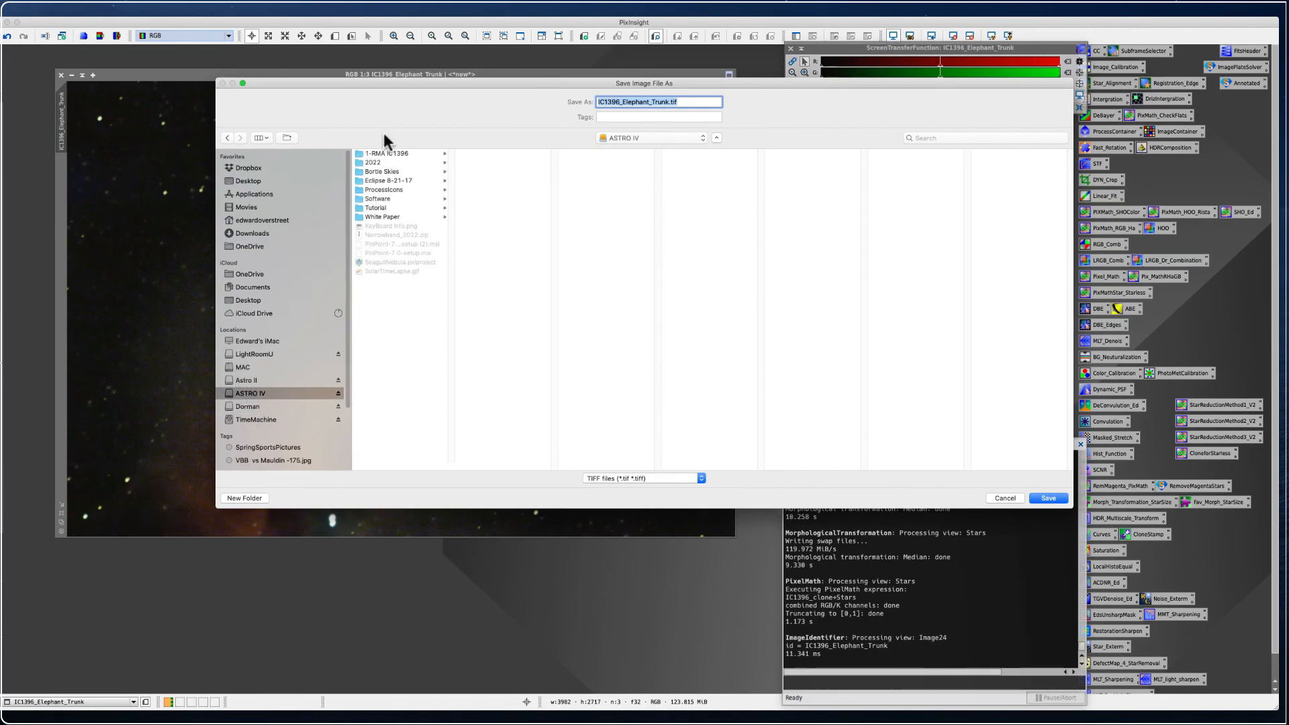
pyautogui.click(389, 154)
pyautogui.click(466, 153)
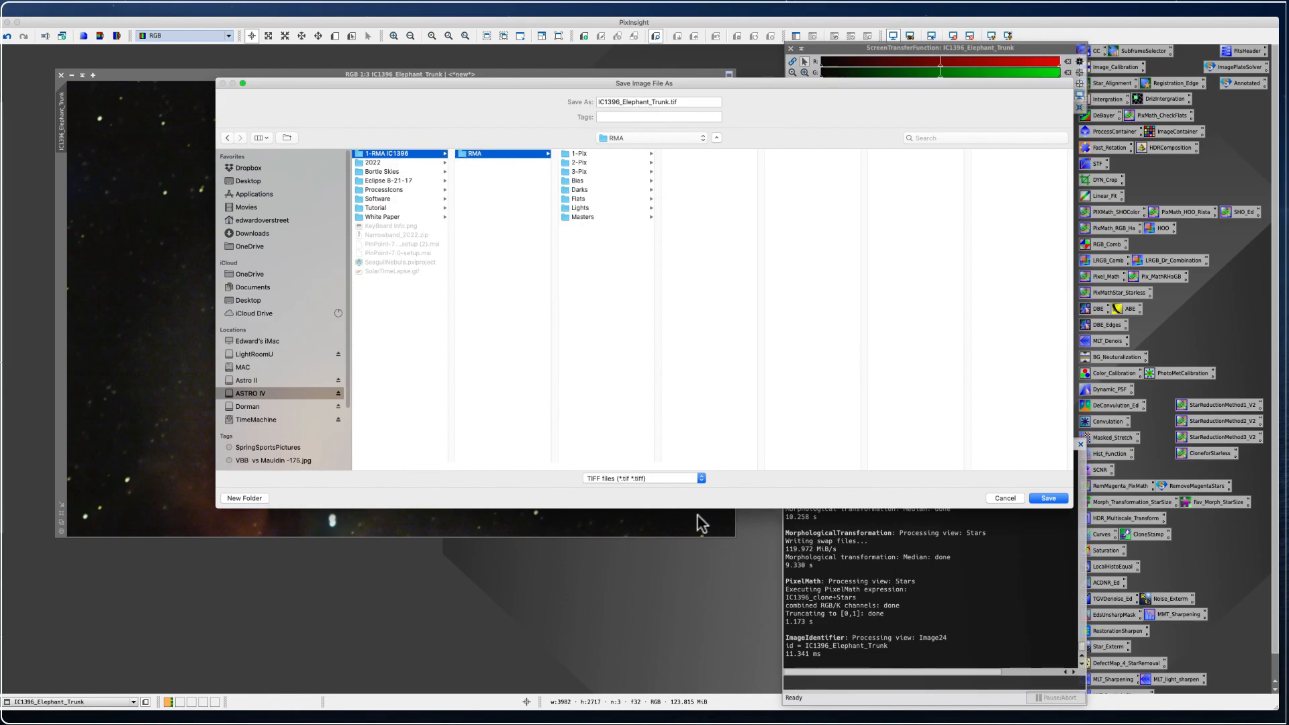
pyautogui.click(1046, 499)
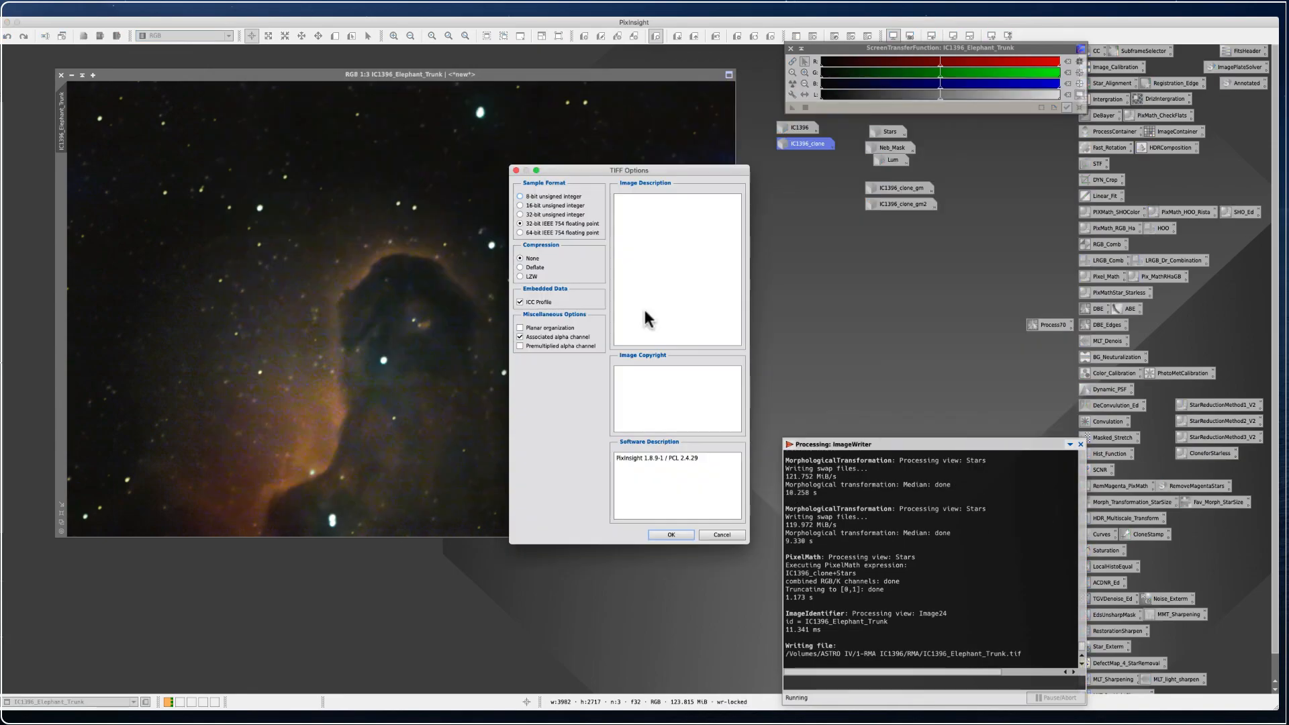
pyautogui.click(521, 206)
pyautogui.click(674, 534)
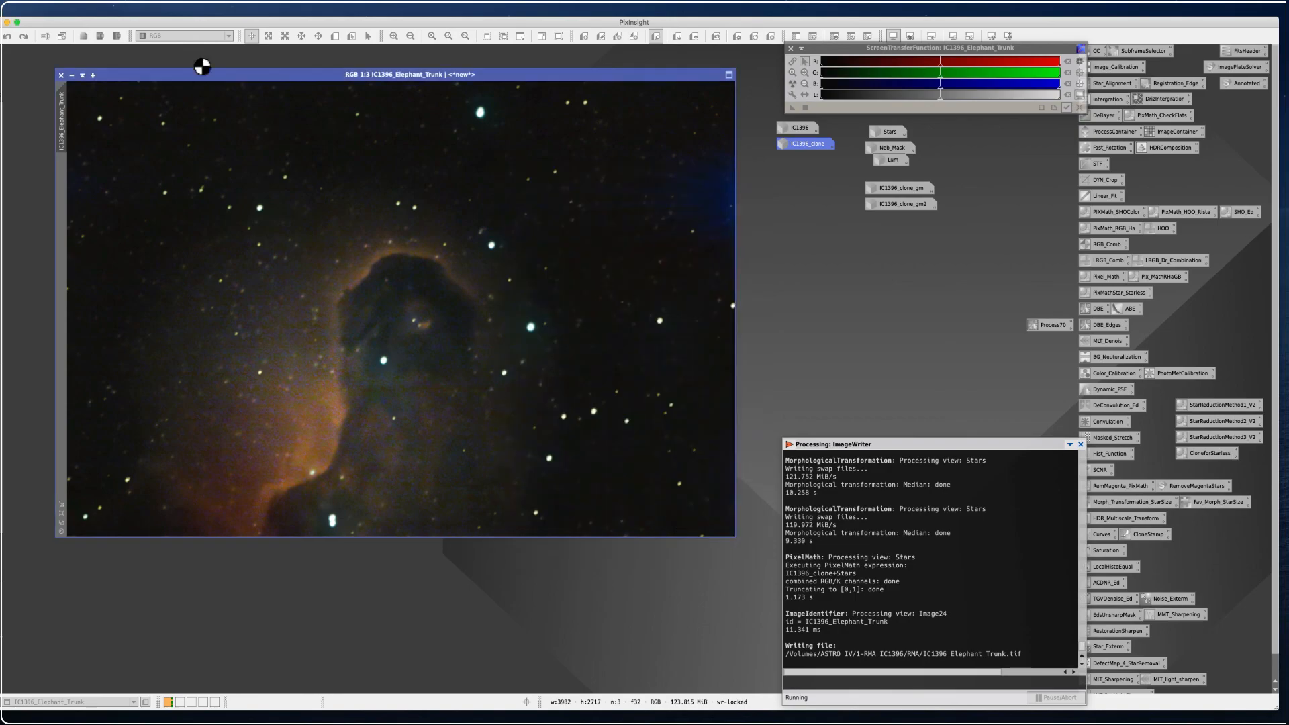